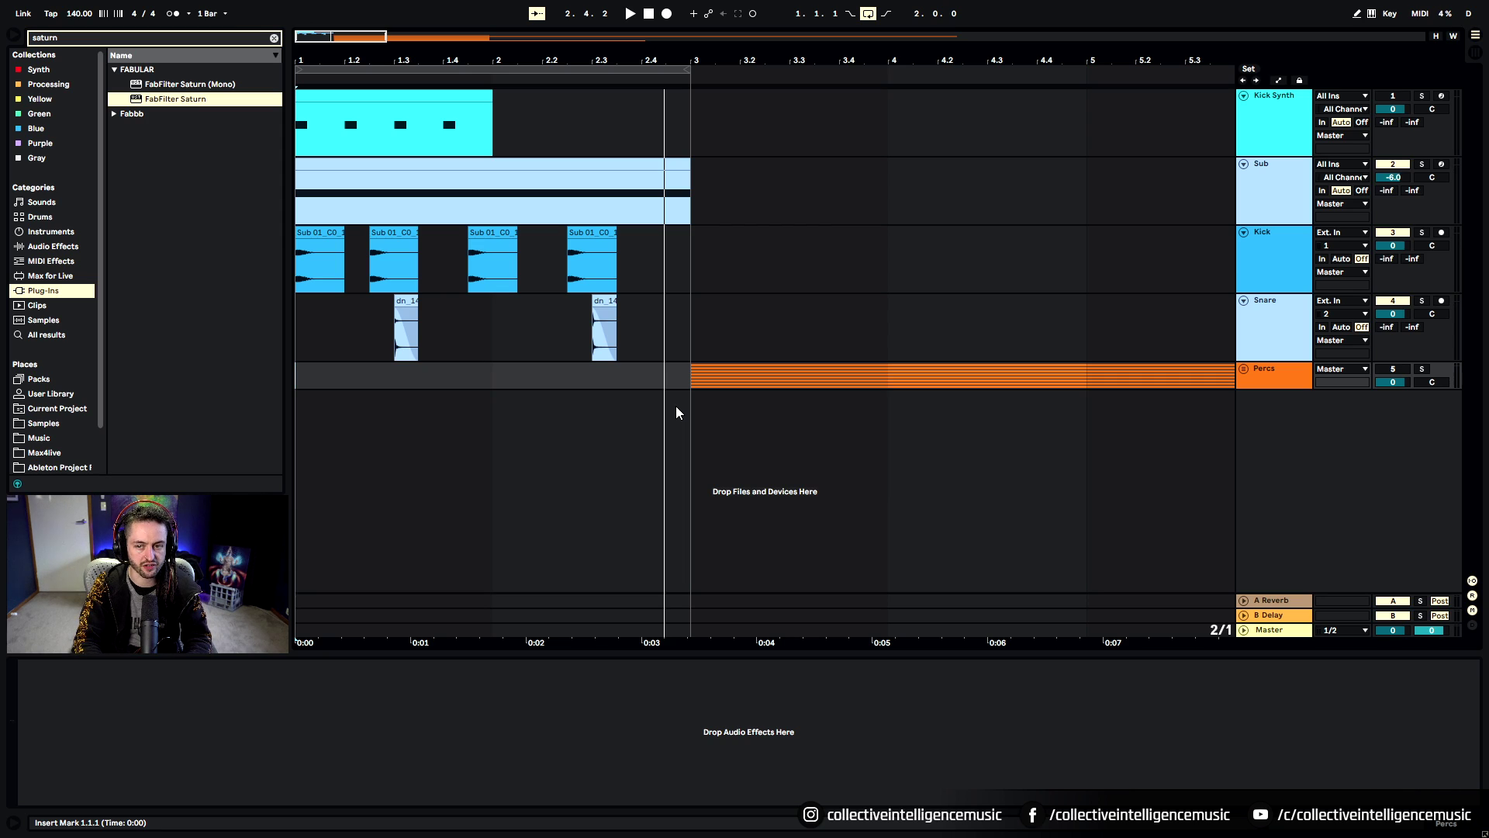
Rename the Sub track to Sub1
{"action": "left_click", "coordinate": [1263, 183]}
{"action": "left_click", "coordinate": [558, 163]}
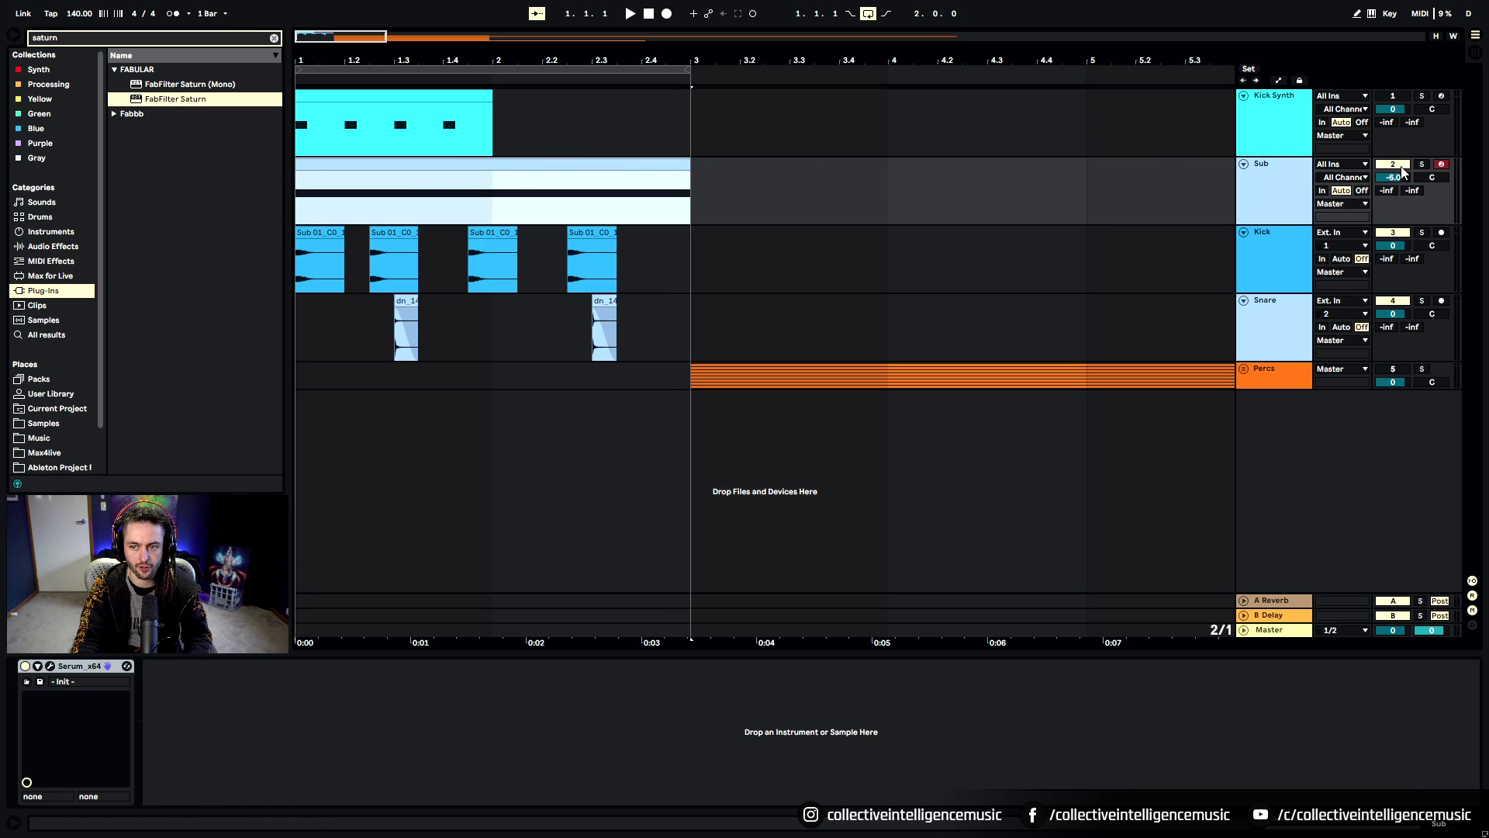
{"action": "left_click", "coordinate": [1294, 188]}
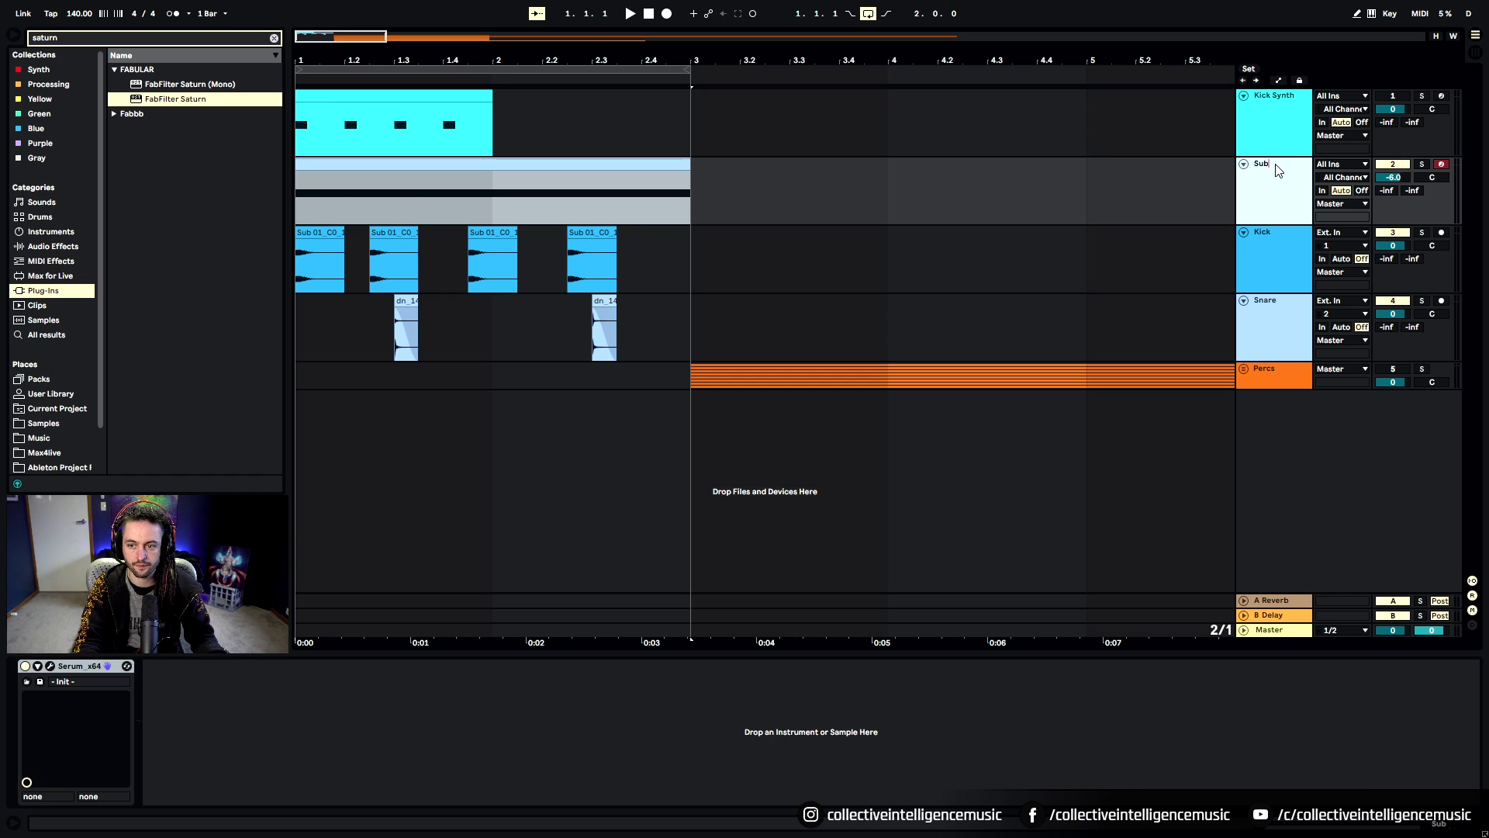
Insert a MIDI track below Sub1 and create an empty two-bar MIDI clip on it from 1.1.1 to 3.1.1
{"action": "right_click", "coordinate": [1280, 184]}
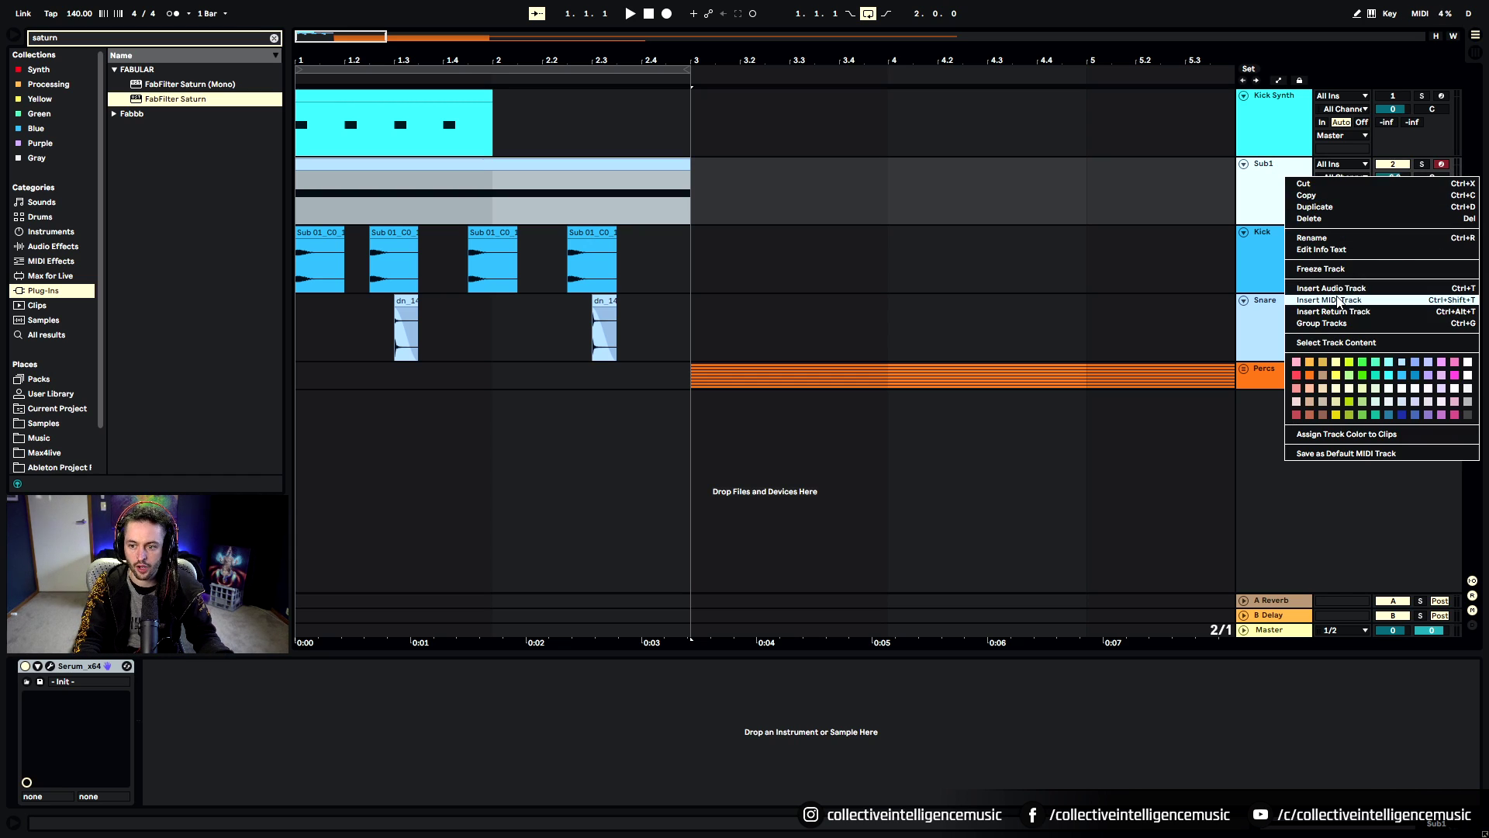
{"action": "left_click", "coordinate": [1318, 293]}
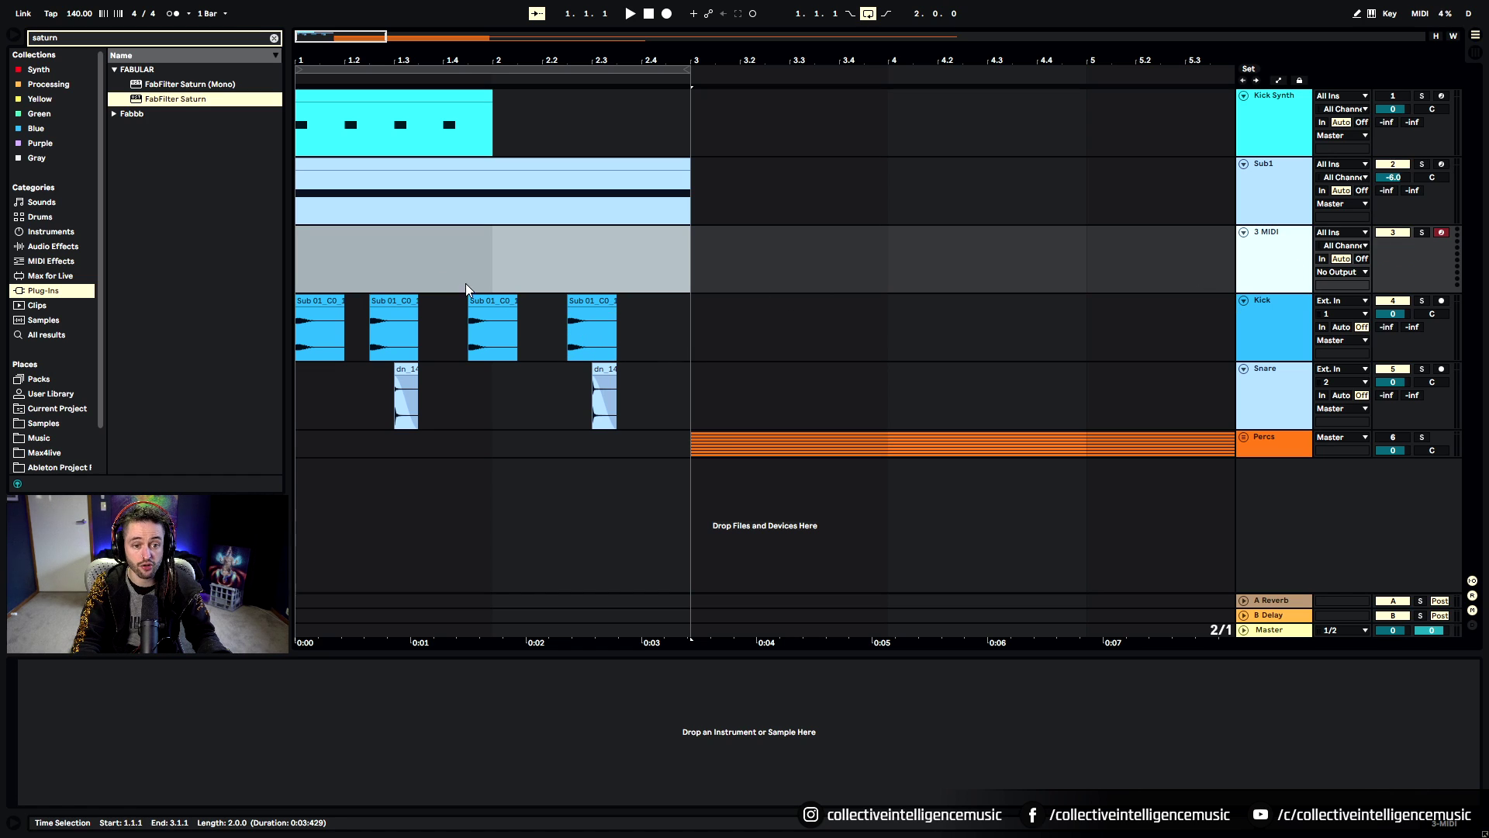
{"action": "left_click_drag", "start_coordinate": [465, 283], "coordinate": [321, 268]}
{"action": "left_click_drag", "start_coordinate": [570, 270], "coordinate": [601, 270]}
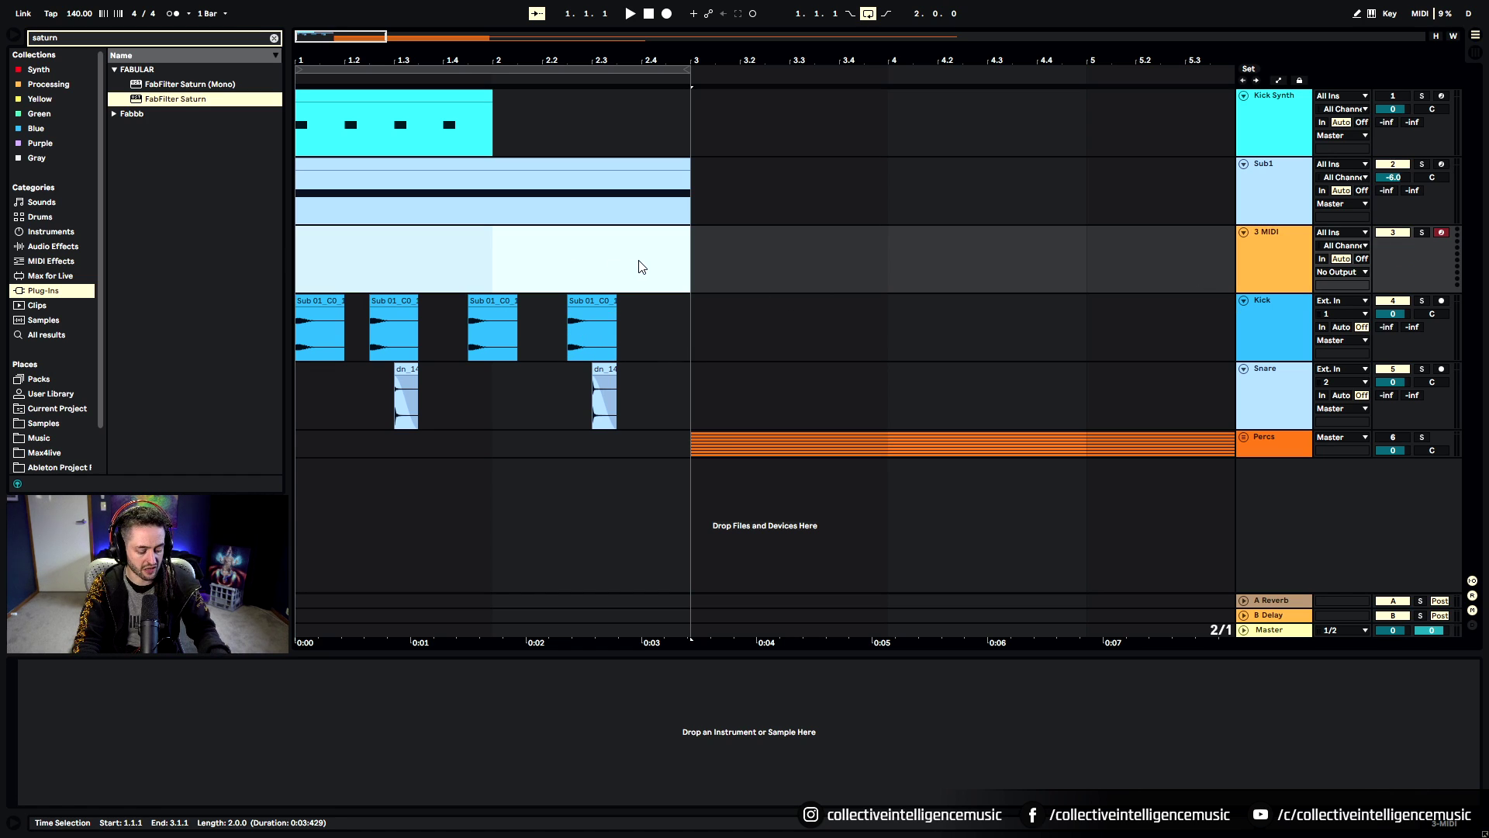
{"action": "left_click_drag", "start_coordinate": [362, 259], "coordinate": [666, 260]}
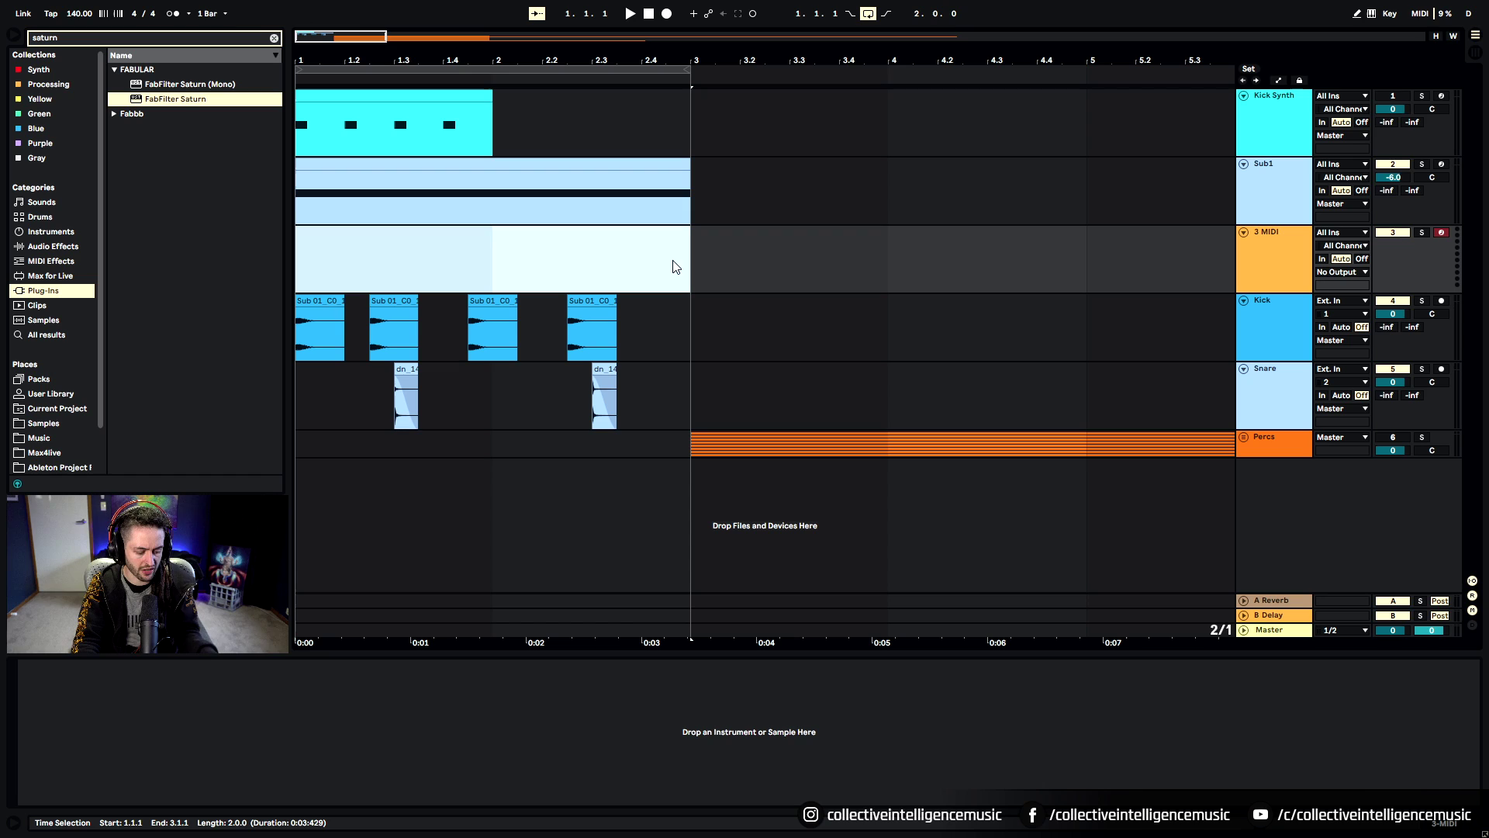
{"action": "key", "text": "ctrl+shift+m"}
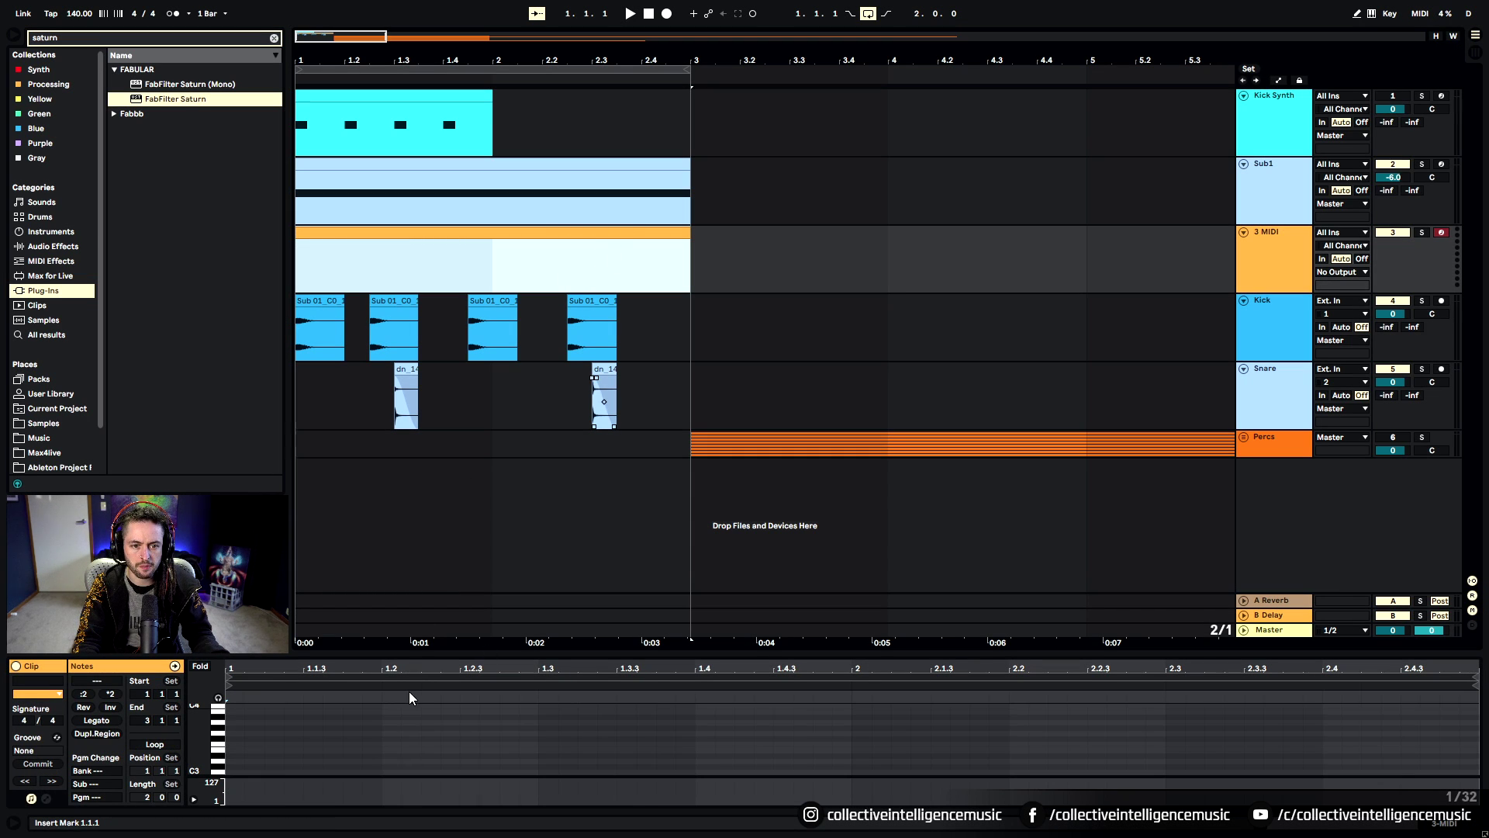
Add an F3 note at 1.1.1 in the new MIDI clip and extend it over the whole clip with Legato
{"action": "left_click", "coordinate": [435, 181]}
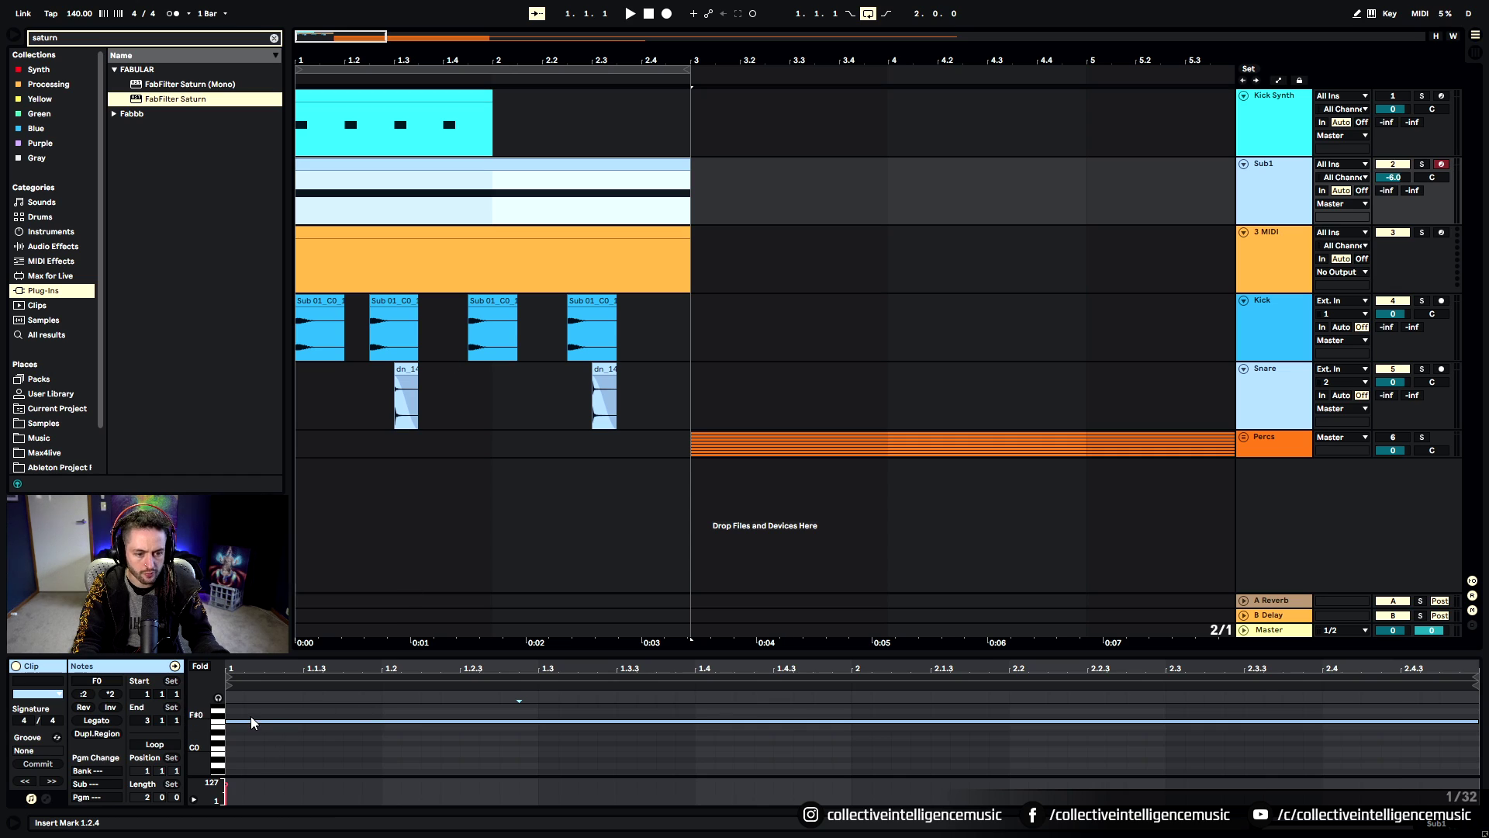
{"action": "left_click", "coordinate": [400, 231]}
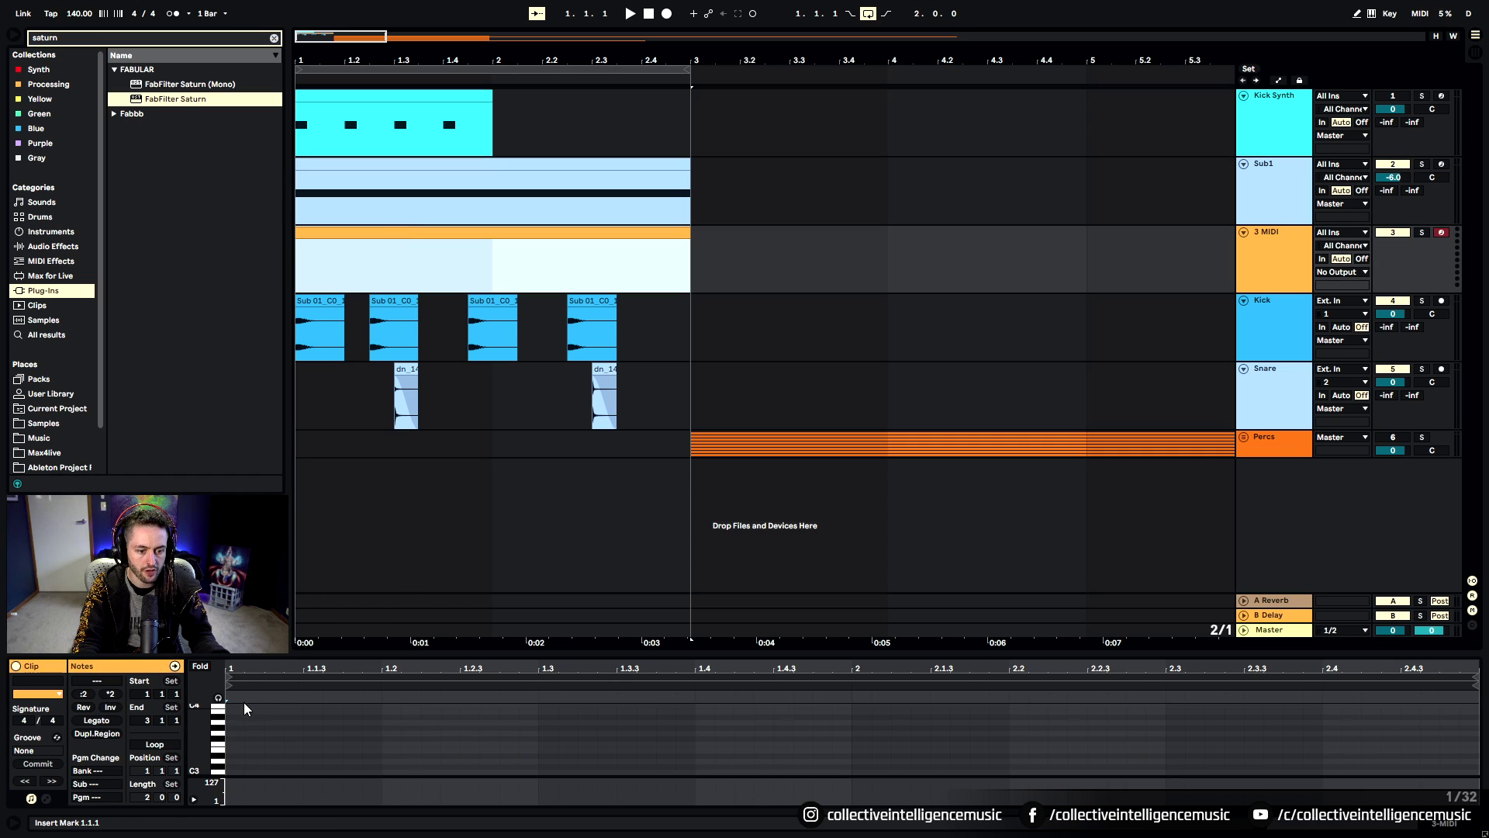
{"action": "left_click", "coordinate": [231, 723]}
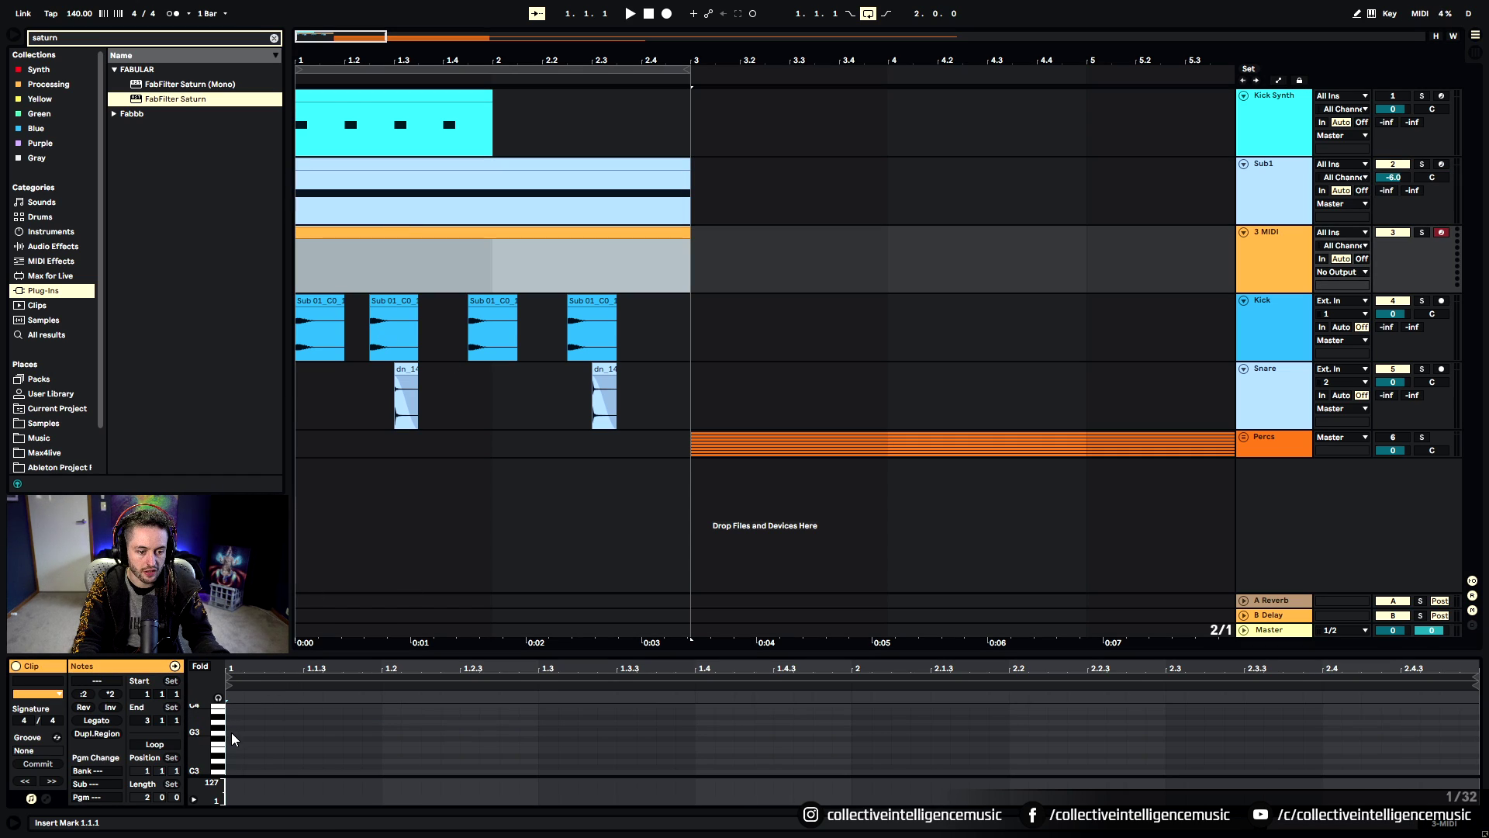
{"action": "double_click", "coordinate": [230, 743]}
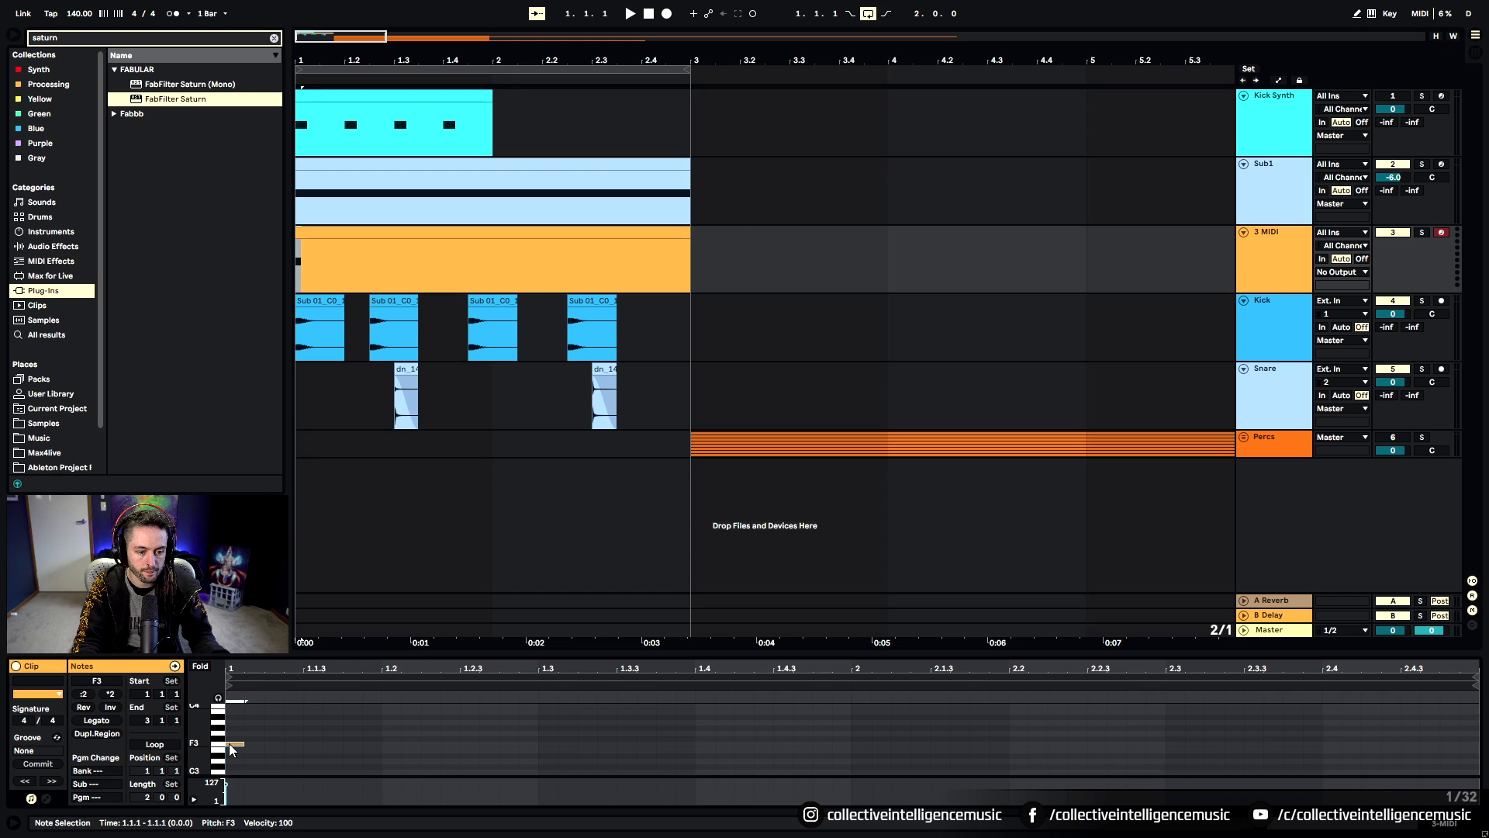
{"action": "left_click", "coordinate": [92, 721]}
Clear the browser search and load the Analog instrument onto the new MIDI track
{"action": "left_click", "coordinate": [364, 233]}
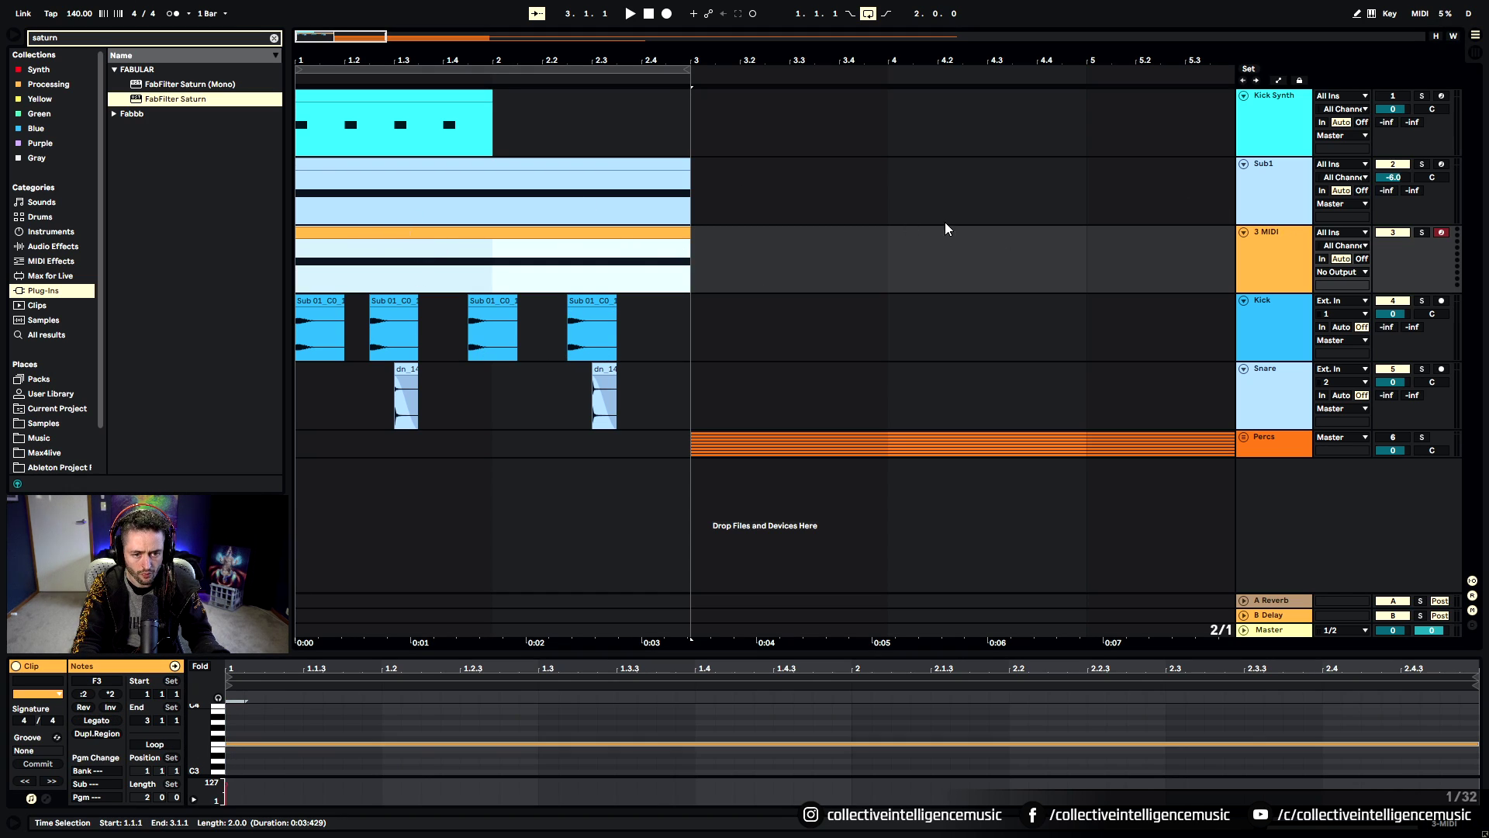
{"action": "left_click", "coordinate": [274, 38]}
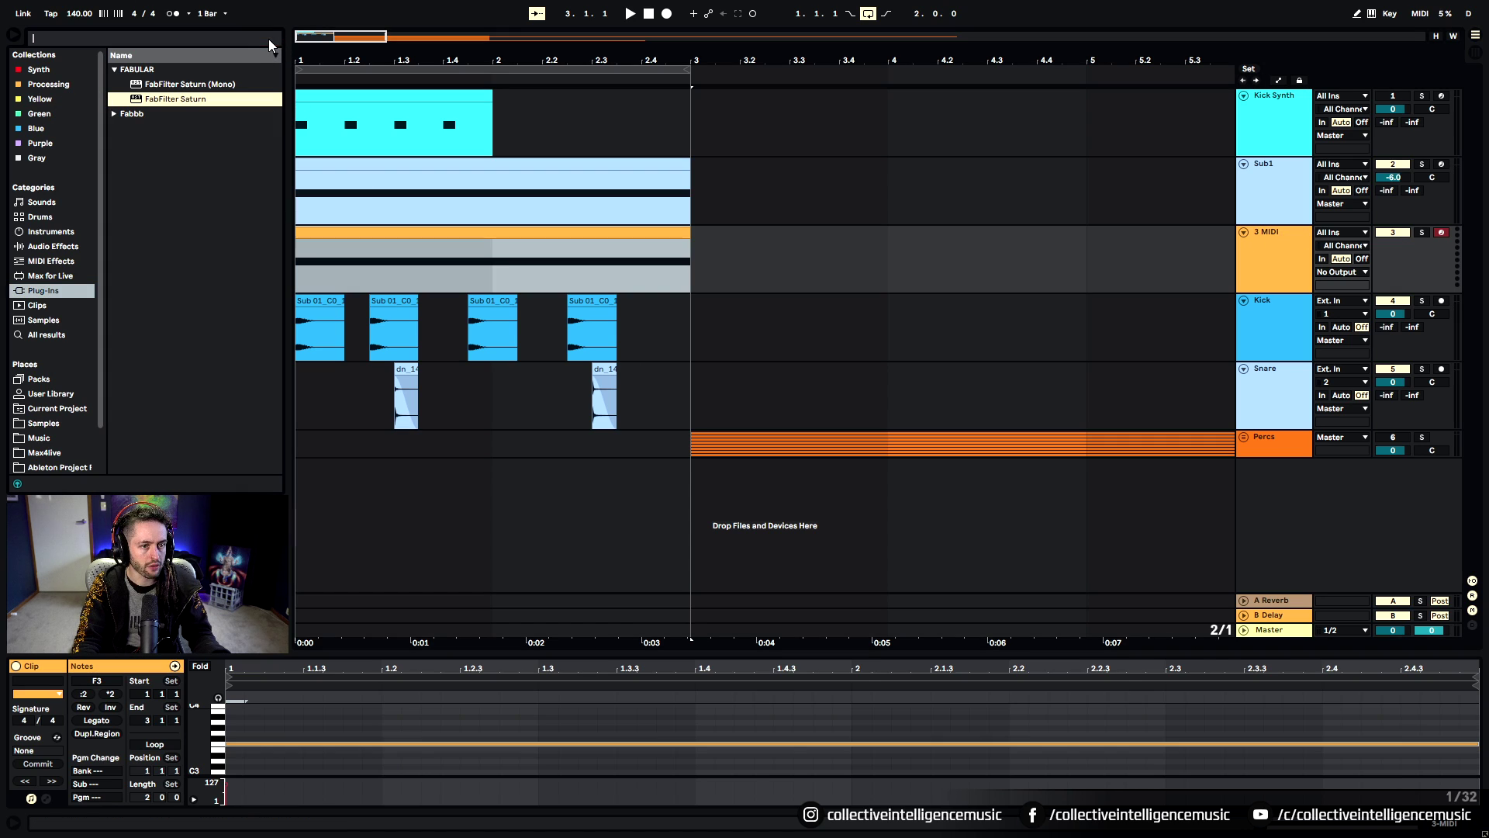
{"action": "left_click", "coordinate": [62, 232]}
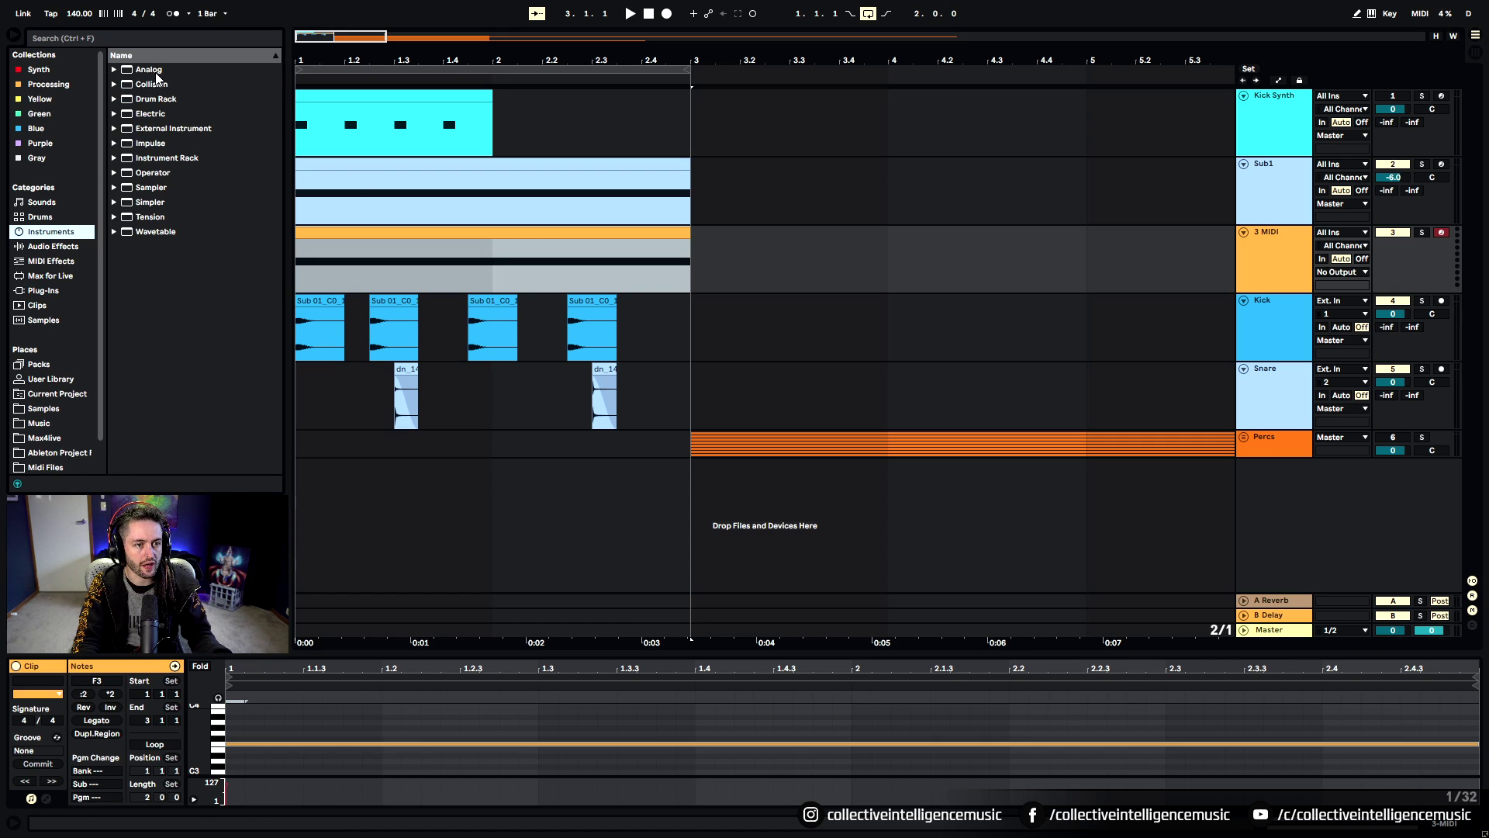
{"action": "left_click_drag", "start_coordinate": [156, 74], "coordinate": [360, 279]}
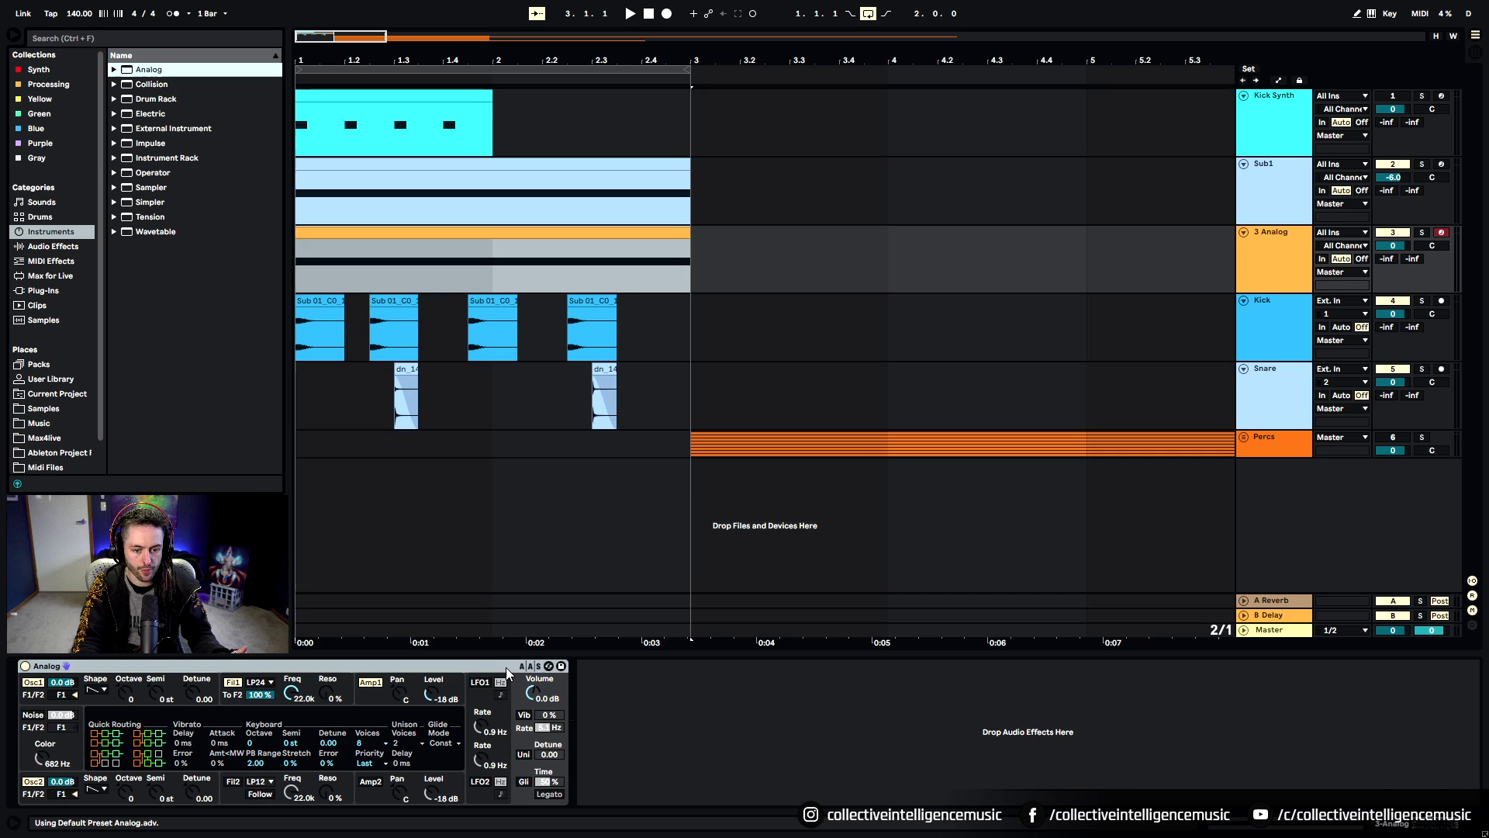
Turn off Analog's second oscillator and set the first oscillator's shape to sine
{"action": "left_click", "coordinate": [37, 782]}
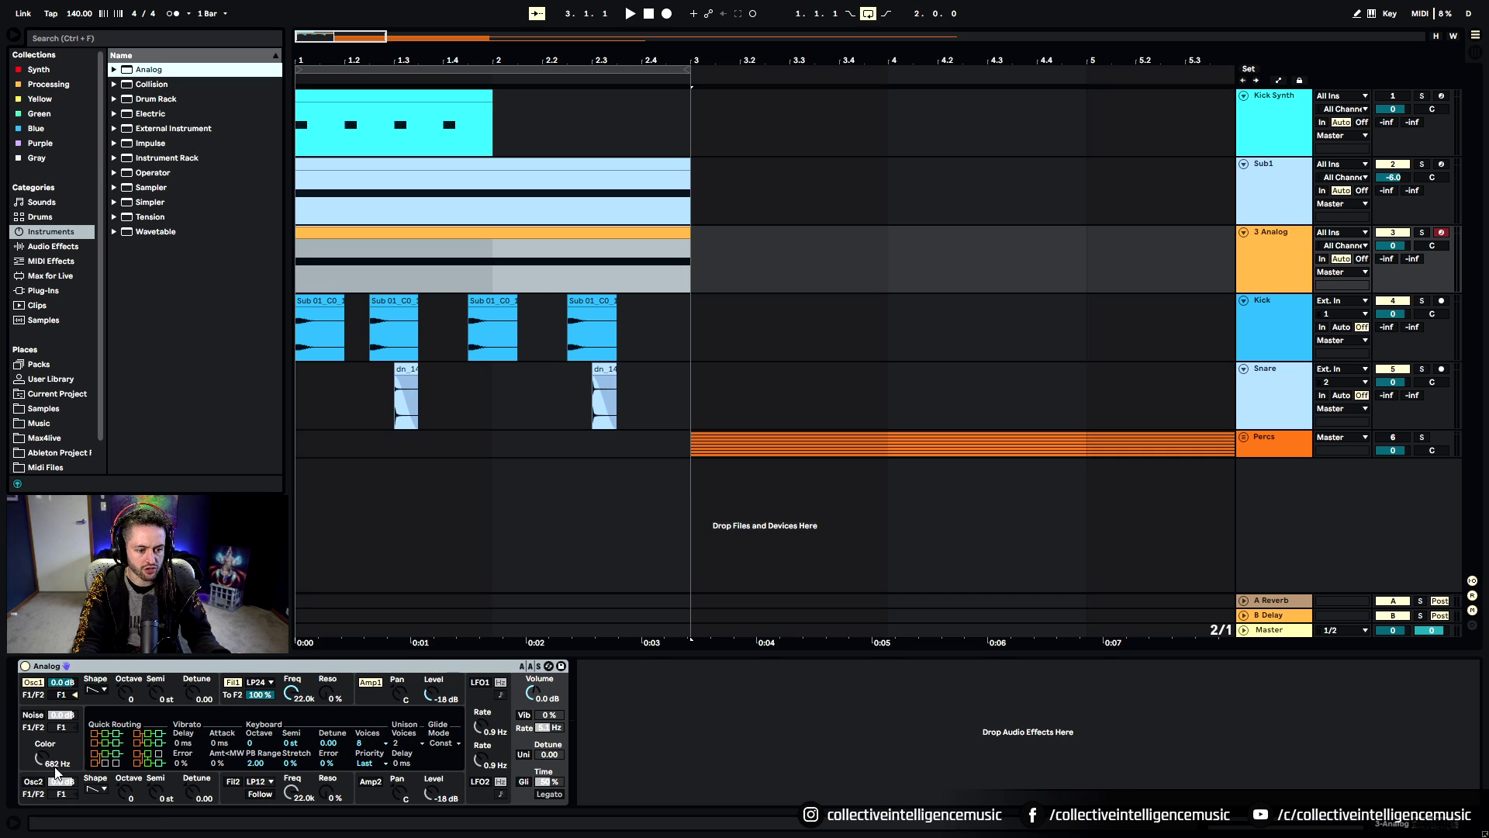
{"action": "left_click", "coordinate": [93, 689]}
{"action": "left_click", "coordinate": [96, 711]}
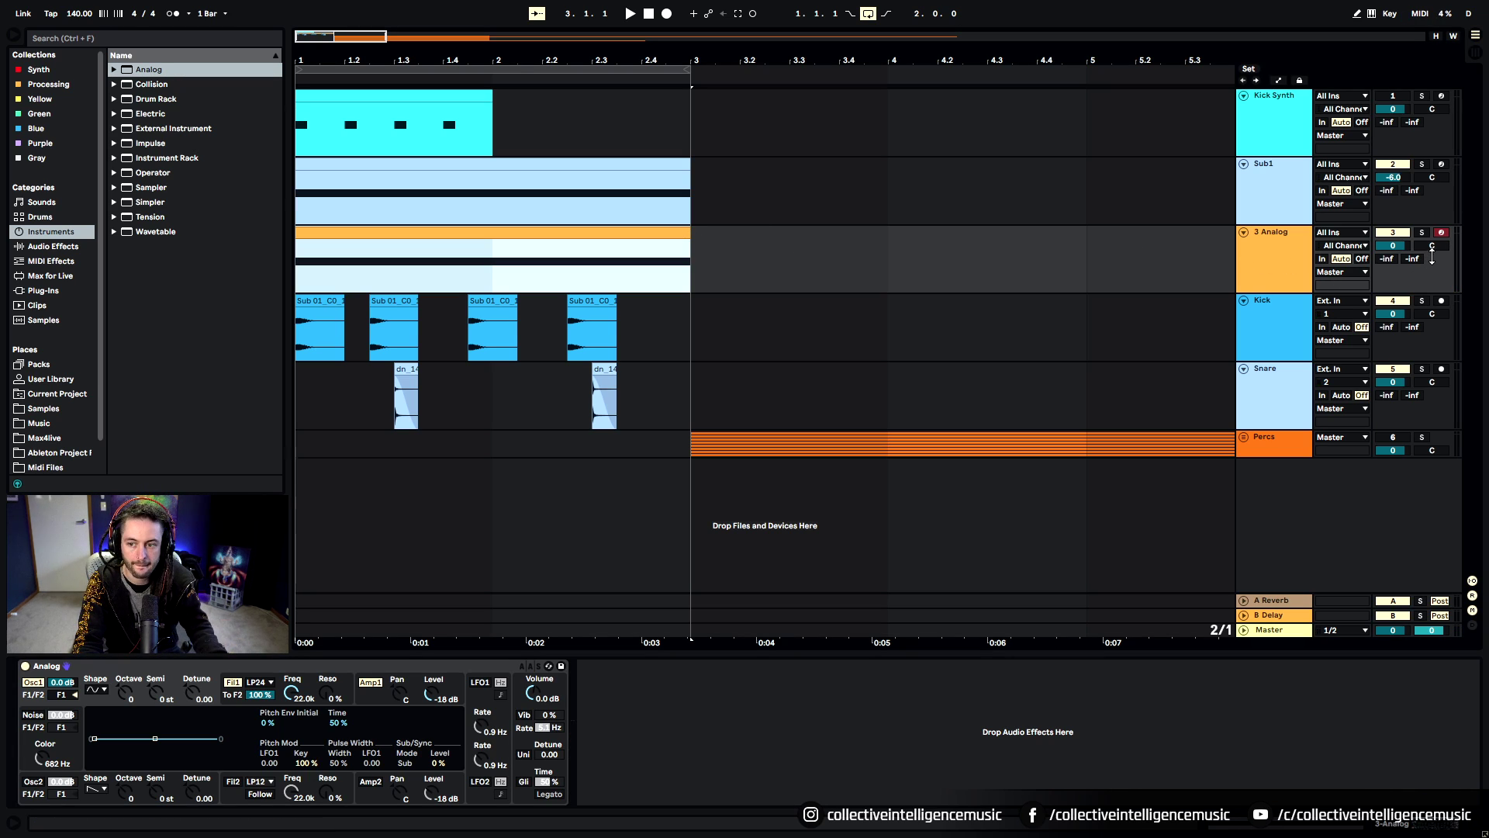
Solo the Analog track and transpose its sustained note down by octaves to F0 while listening to playback
{"action": "left_click", "coordinate": [1422, 232]}
{"action": "key", "text": "space"}
{"action": "key", "text": "space"}
{"action": "double_click", "coordinate": [508, 245]}
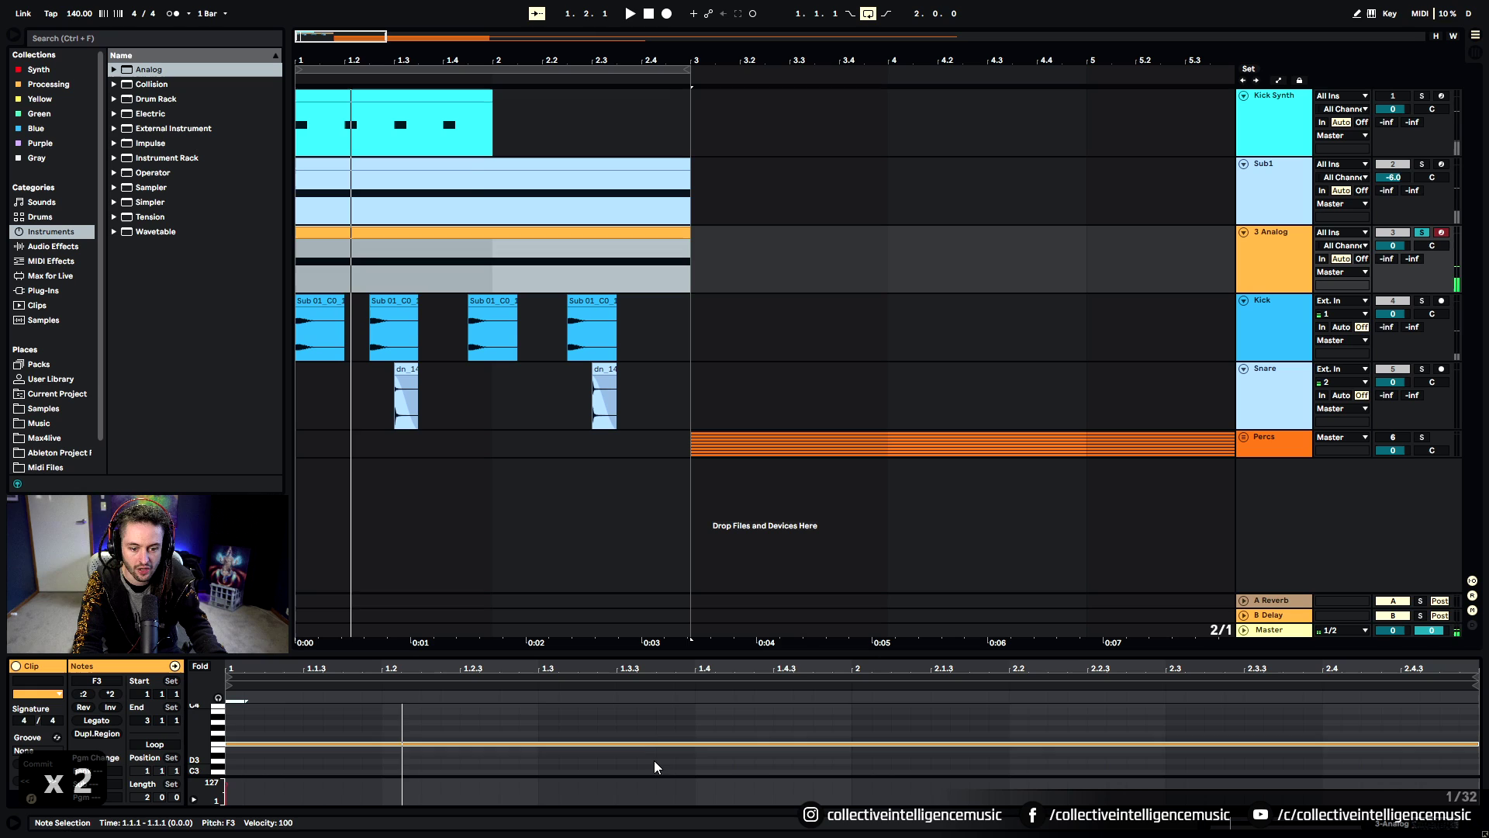
{"action": "key", "text": "shift+Down"}
{"action": "key", "text": "space"}
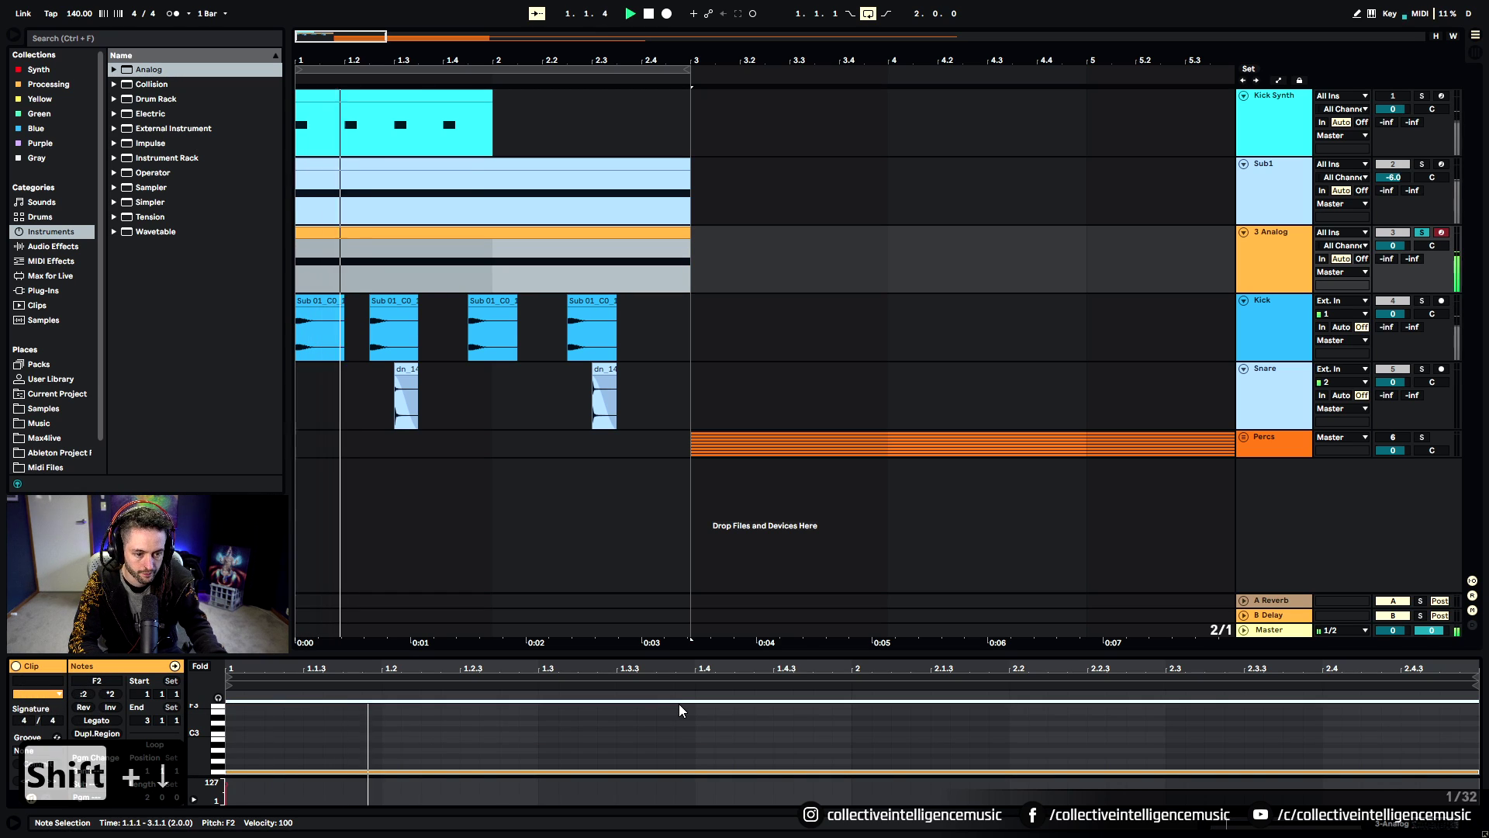
{"action": "key", "text": "shift+Down"}
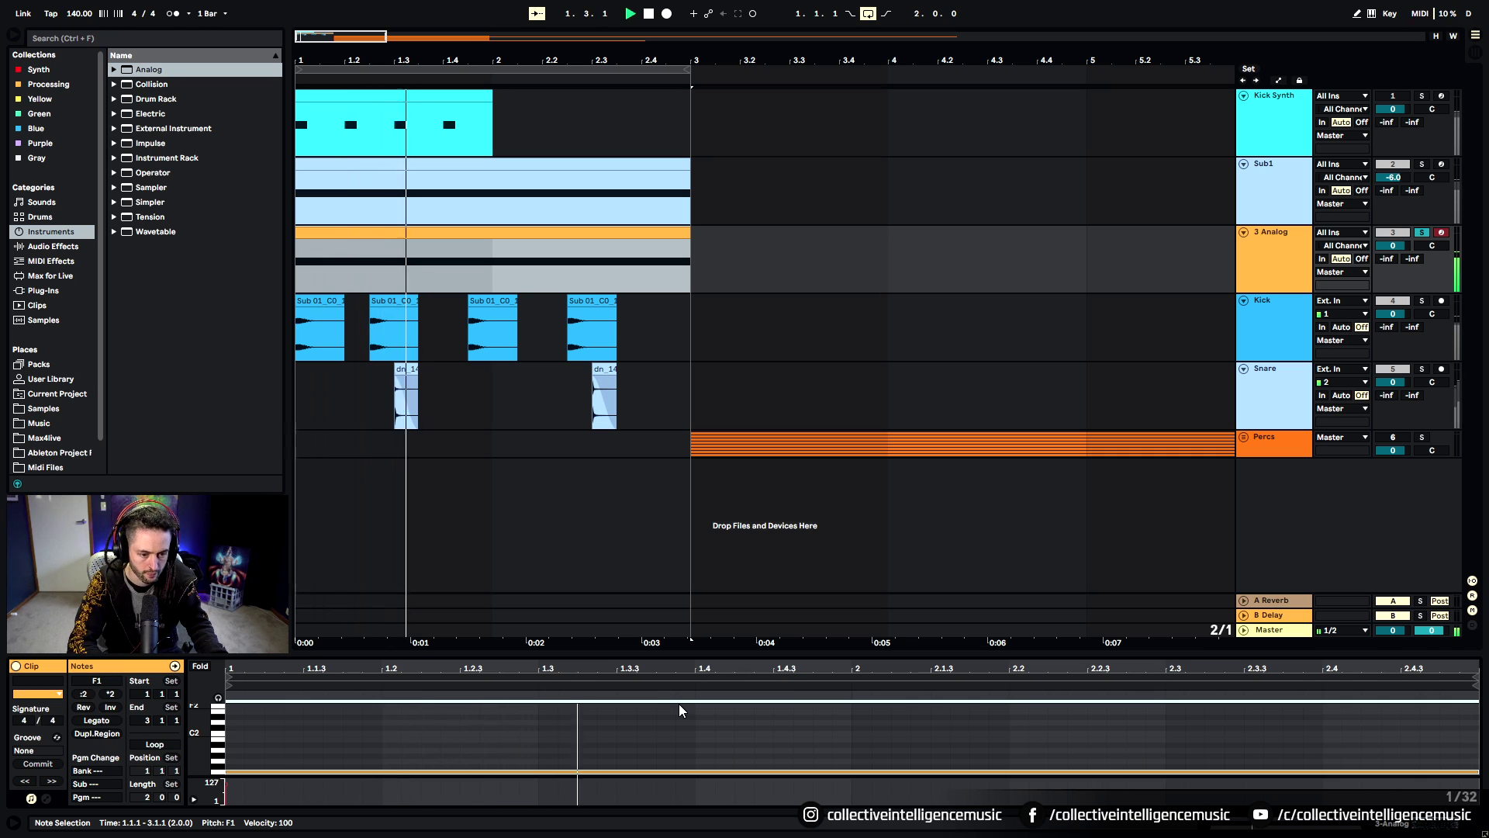
{"action": "key", "text": "shift+Down"}
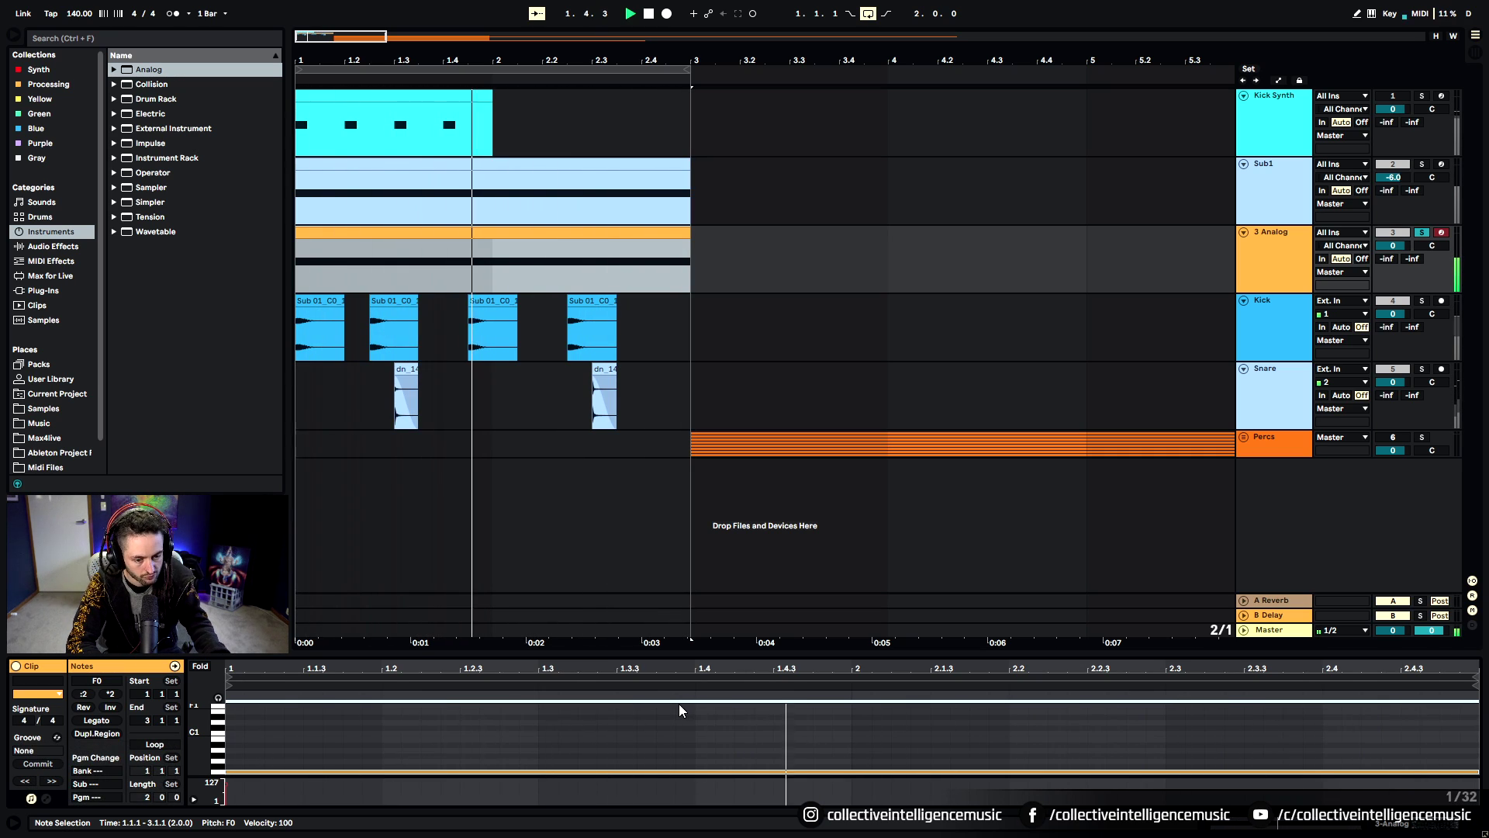
{"action": "key", "text": "shift+Down"}
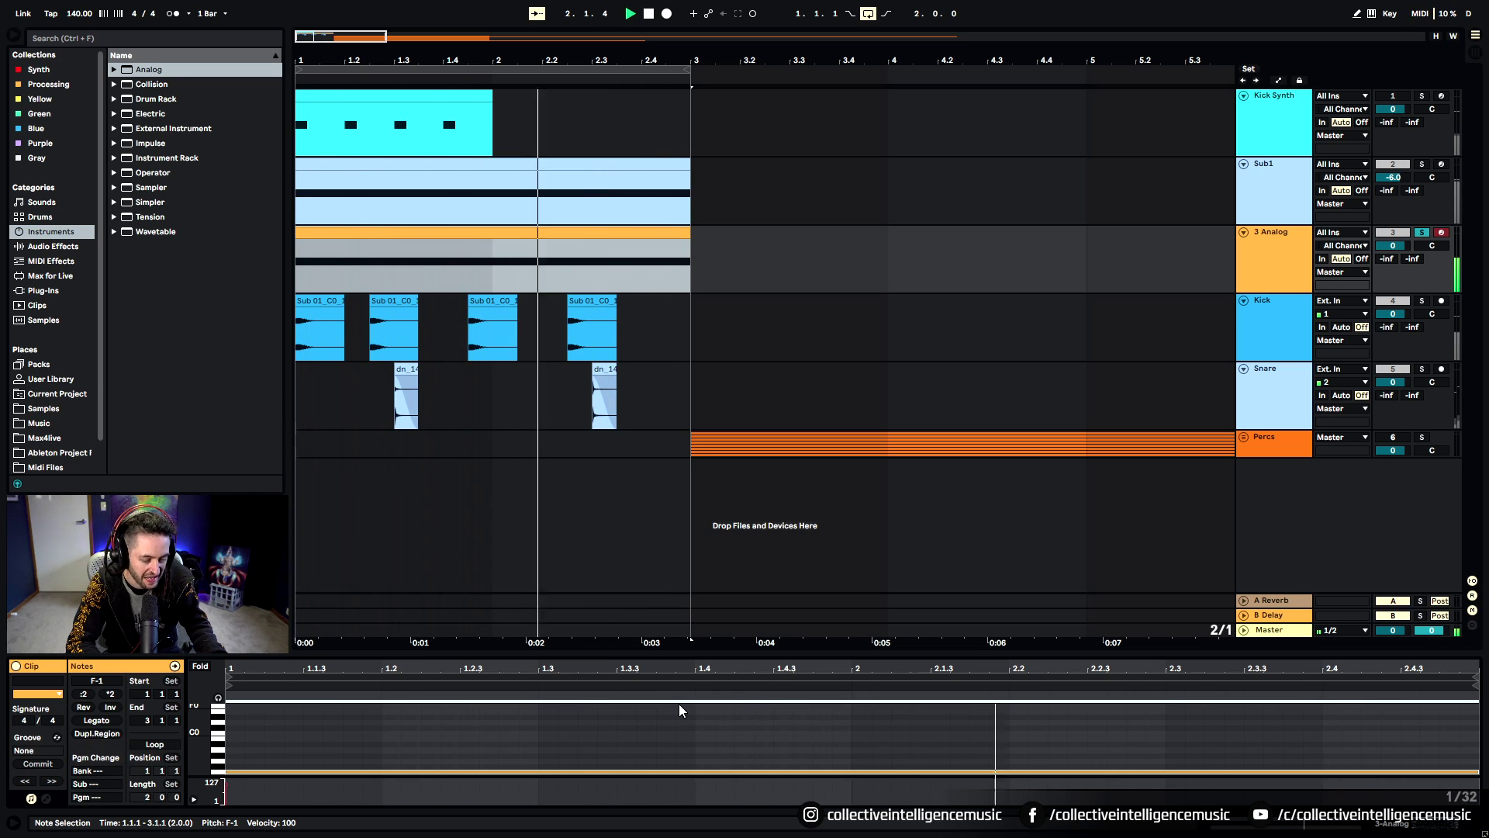
{"action": "key", "text": "shift+Up"}
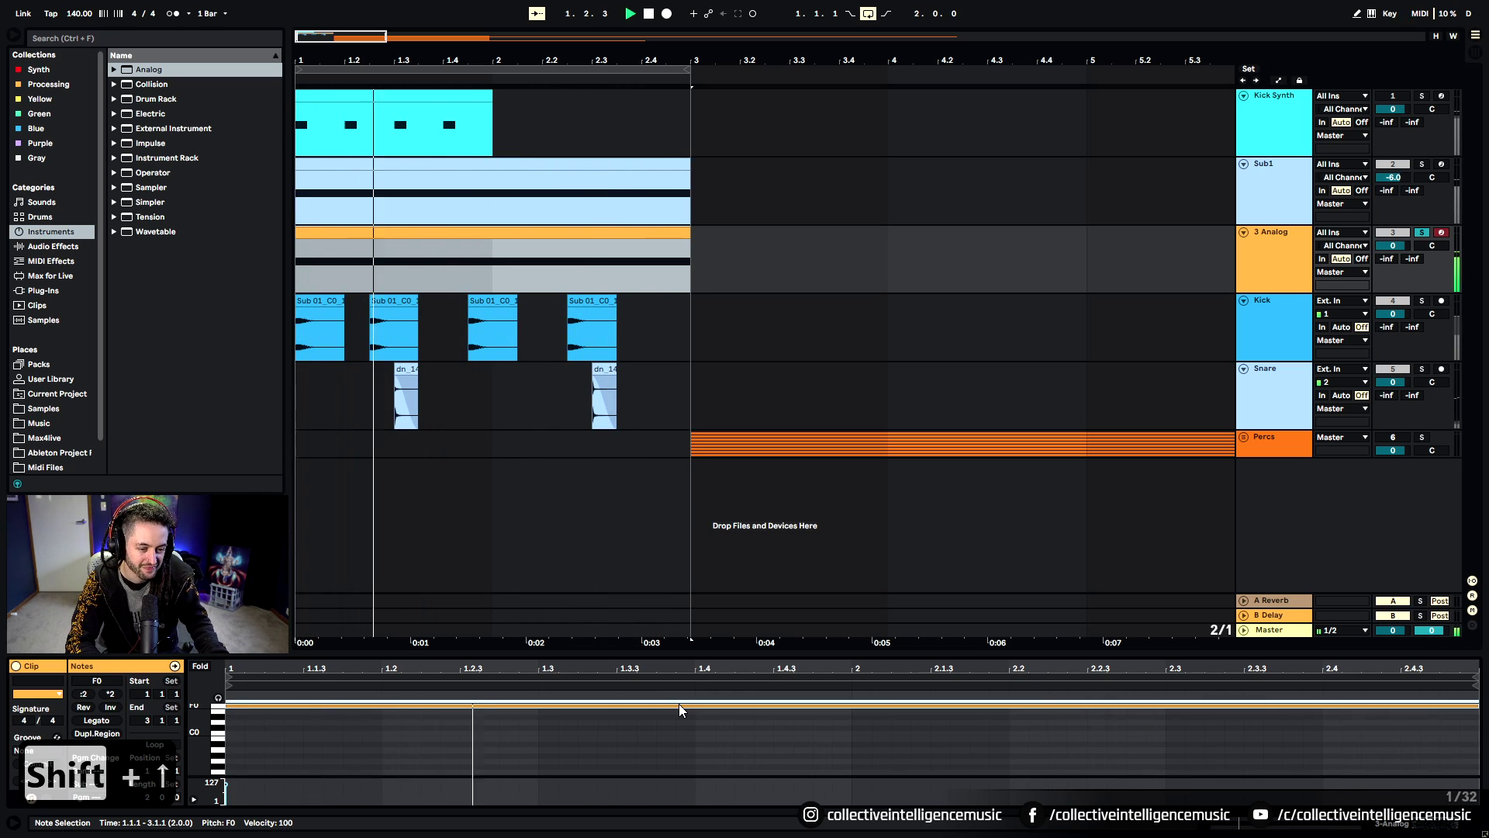
Shorten the F0 note so it runs from 1.1.1 to 1.1.3, and audition it
{"action": "scroll", "coordinate": [435, 709], "scroll_direction": "up", "scroll_amount": 3}
{"action": "scroll", "coordinate": [590, 718], "scroll_direction": "down", "scroll_amount": 2}
{"action": "scroll", "coordinate": [915, 745], "scroll_direction": "up", "scroll_amount": 1}
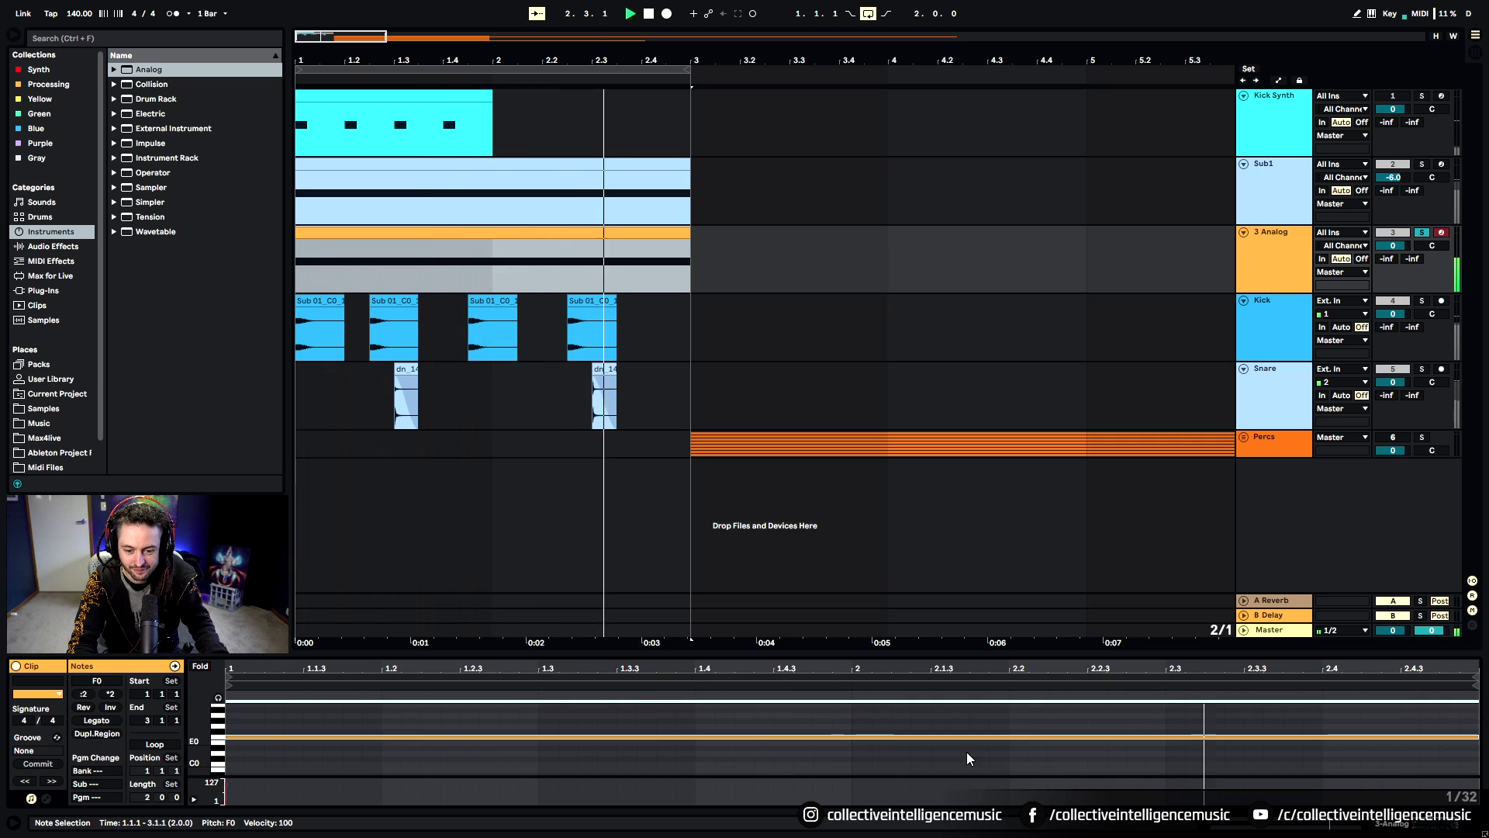
{"action": "left_click_drag", "start_coordinate": [1461, 743], "coordinate": [303, 740]}
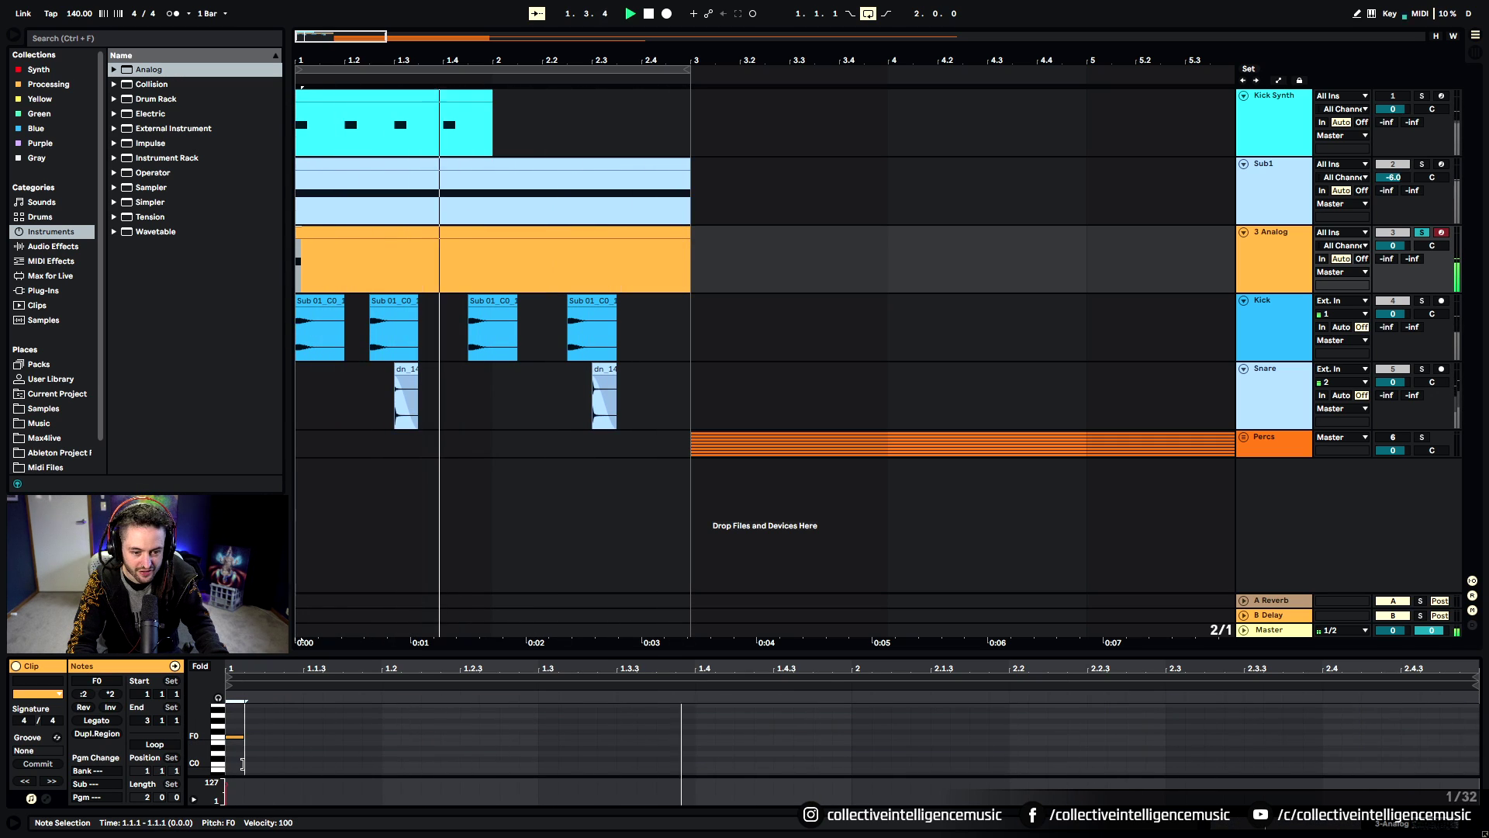
{"action": "key", "text": "space"}
{"action": "key", "text": "space"}
{"action": "key", "text": "space"}
Set the note editor's fixed grid to 1/16 and add an F0 note at 1.2.1
{"action": "right_click", "coordinate": [385, 737]}
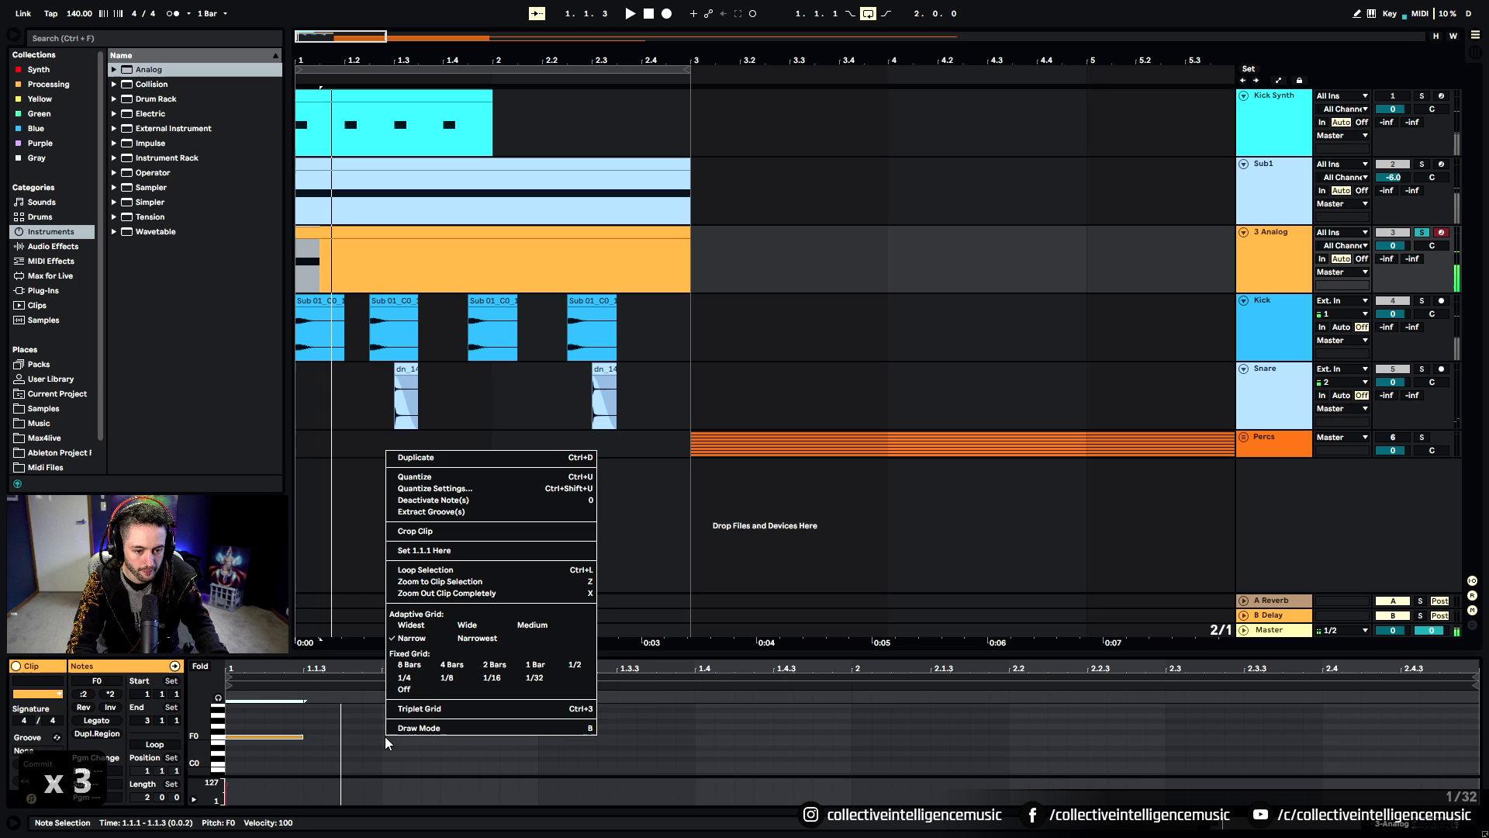
{"action": "left_click", "coordinate": [491, 677]}
{"action": "double_click", "coordinate": [394, 737]}
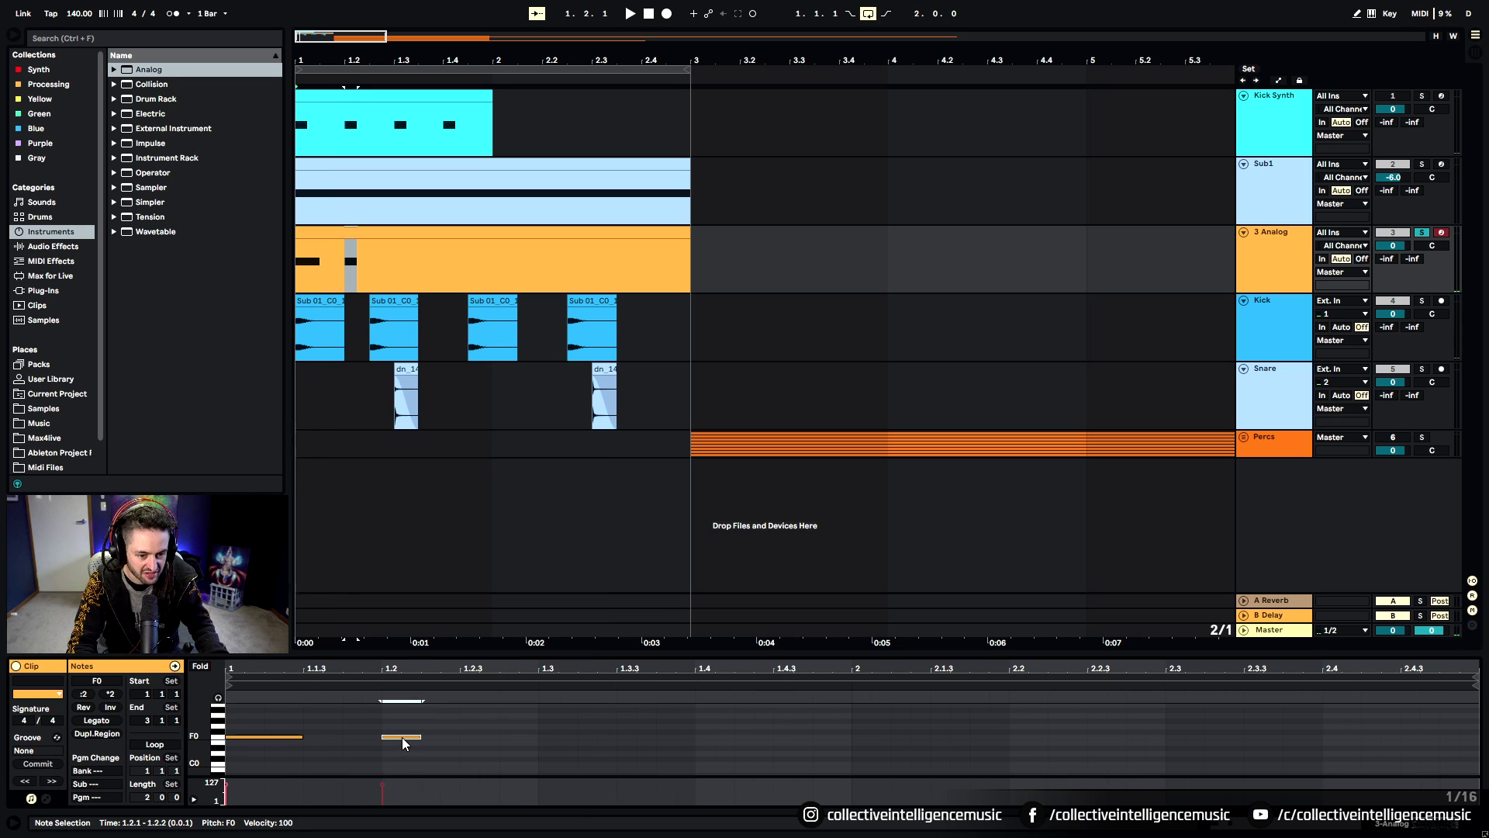
{"action": "left_click_drag", "start_coordinate": [300, 736], "coordinate": [263, 738]}
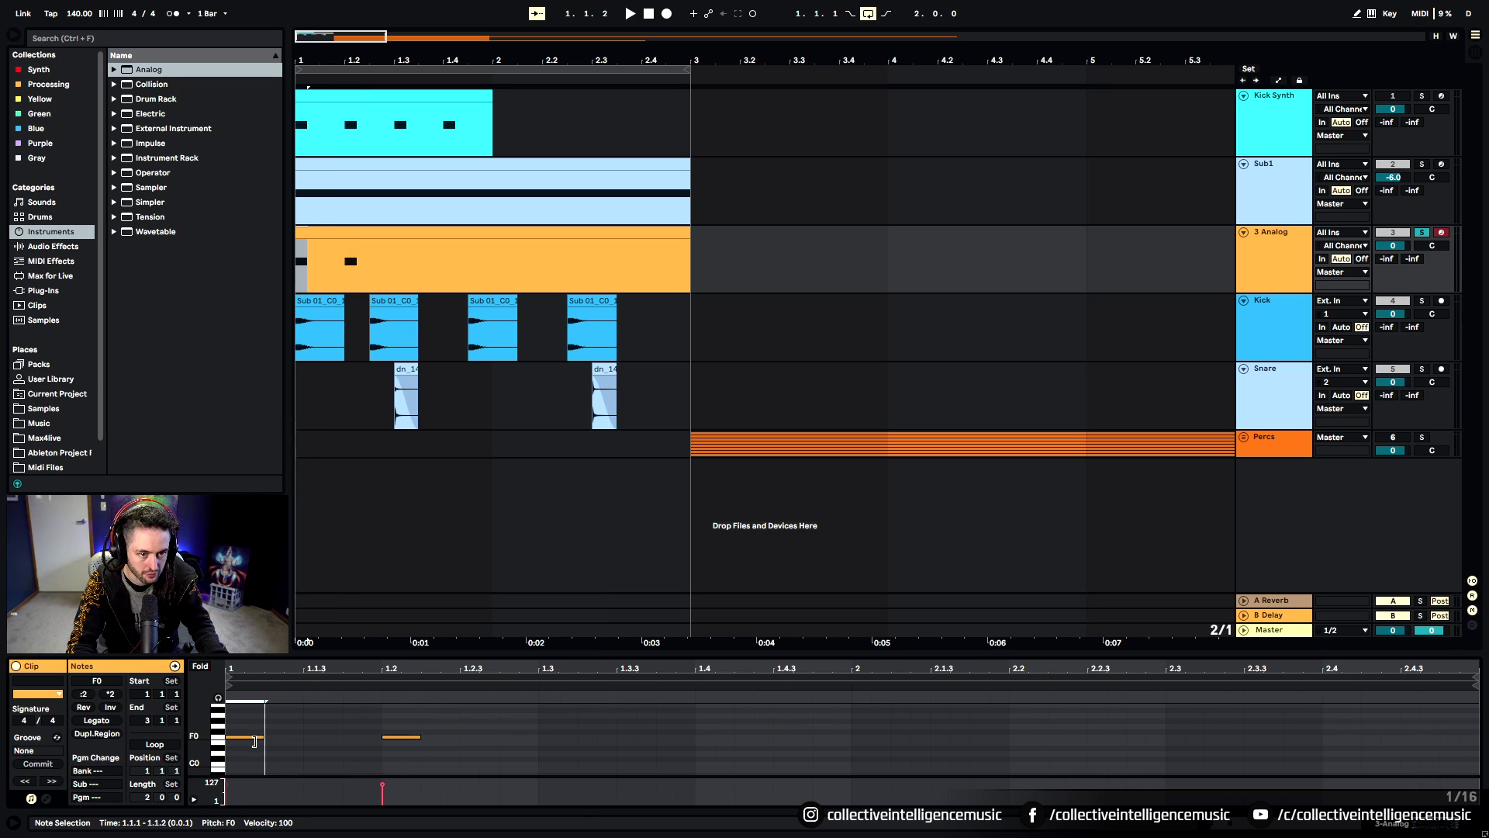
{"action": "left_click", "coordinate": [343, 740]}
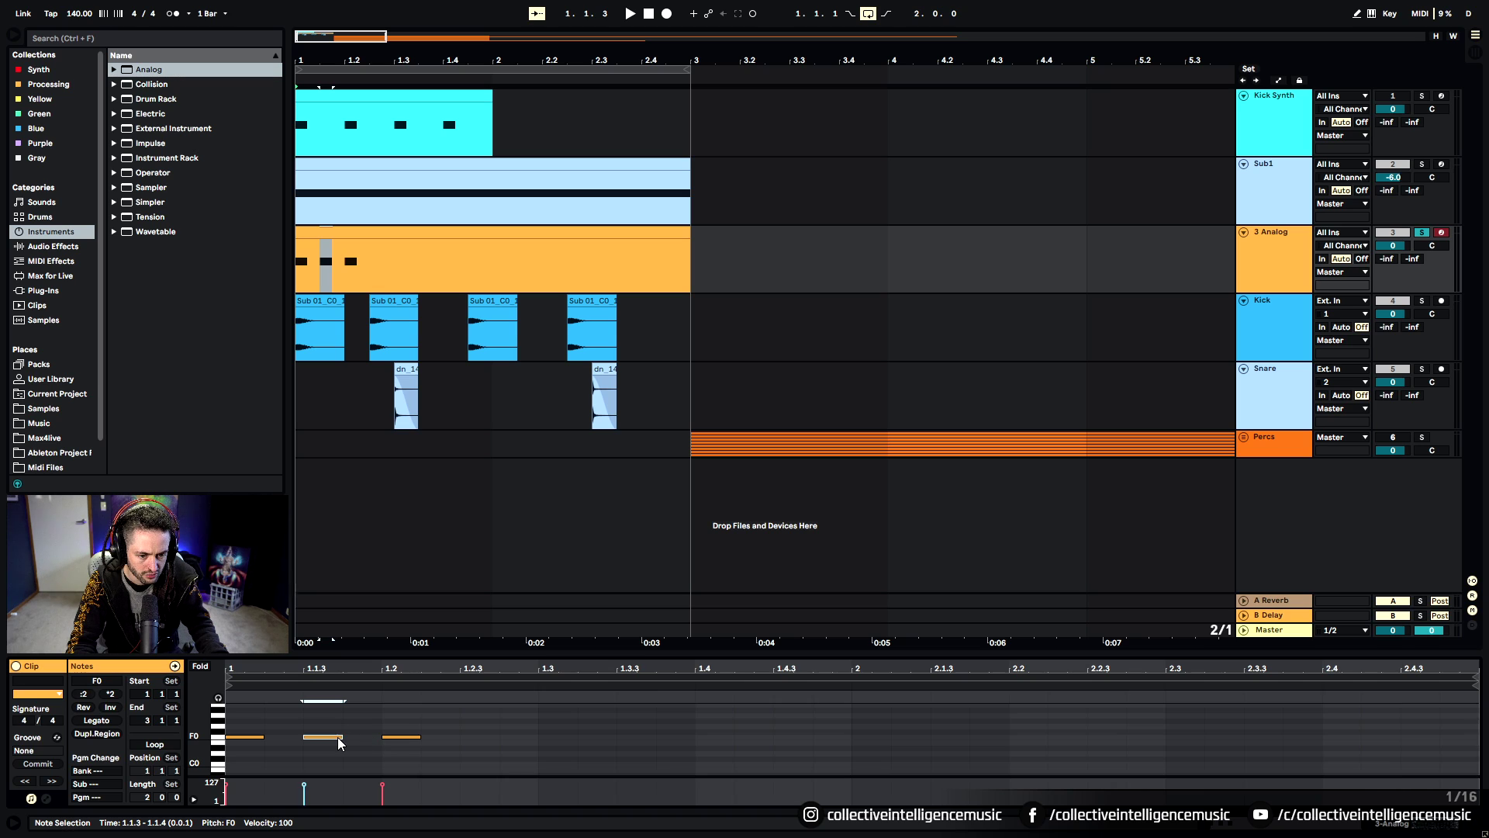
{"action": "double_click", "coordinate": [355, 737]}
{"action": "key", "text": "space"}
{"action": "key", "text": "space"}
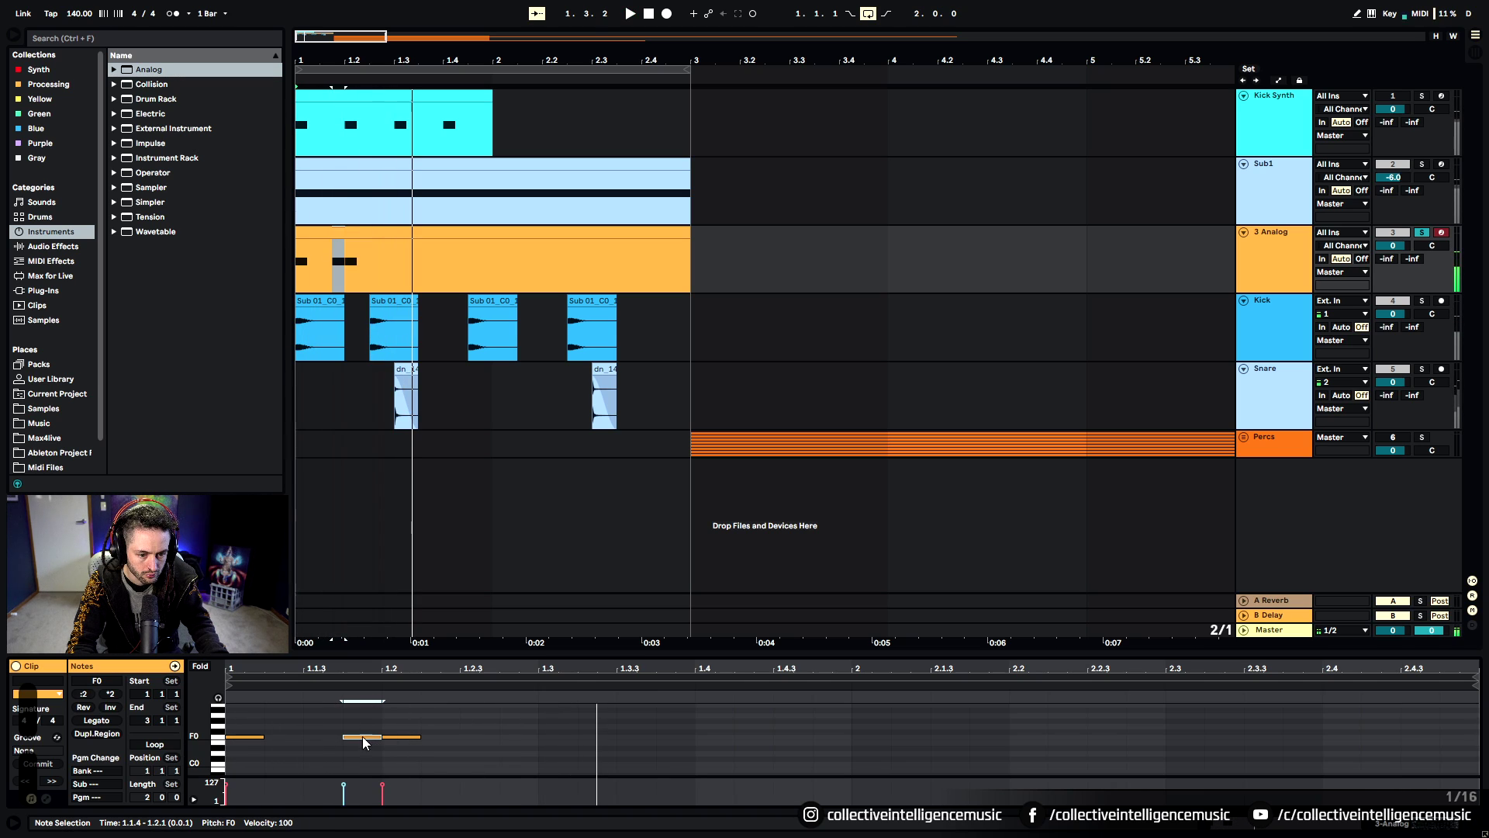
{"action": "key", "text": "Delete"}
{"action": "left_click_drag", "start_coordinate": [265, 739], "coordinate": [303, 737]}
During playback, lengthen the 1.2.1 note to end at 1.2.3 and add an F0 note from 1.2.4 to 1.3.2
{"action": "key", "text": "space"}
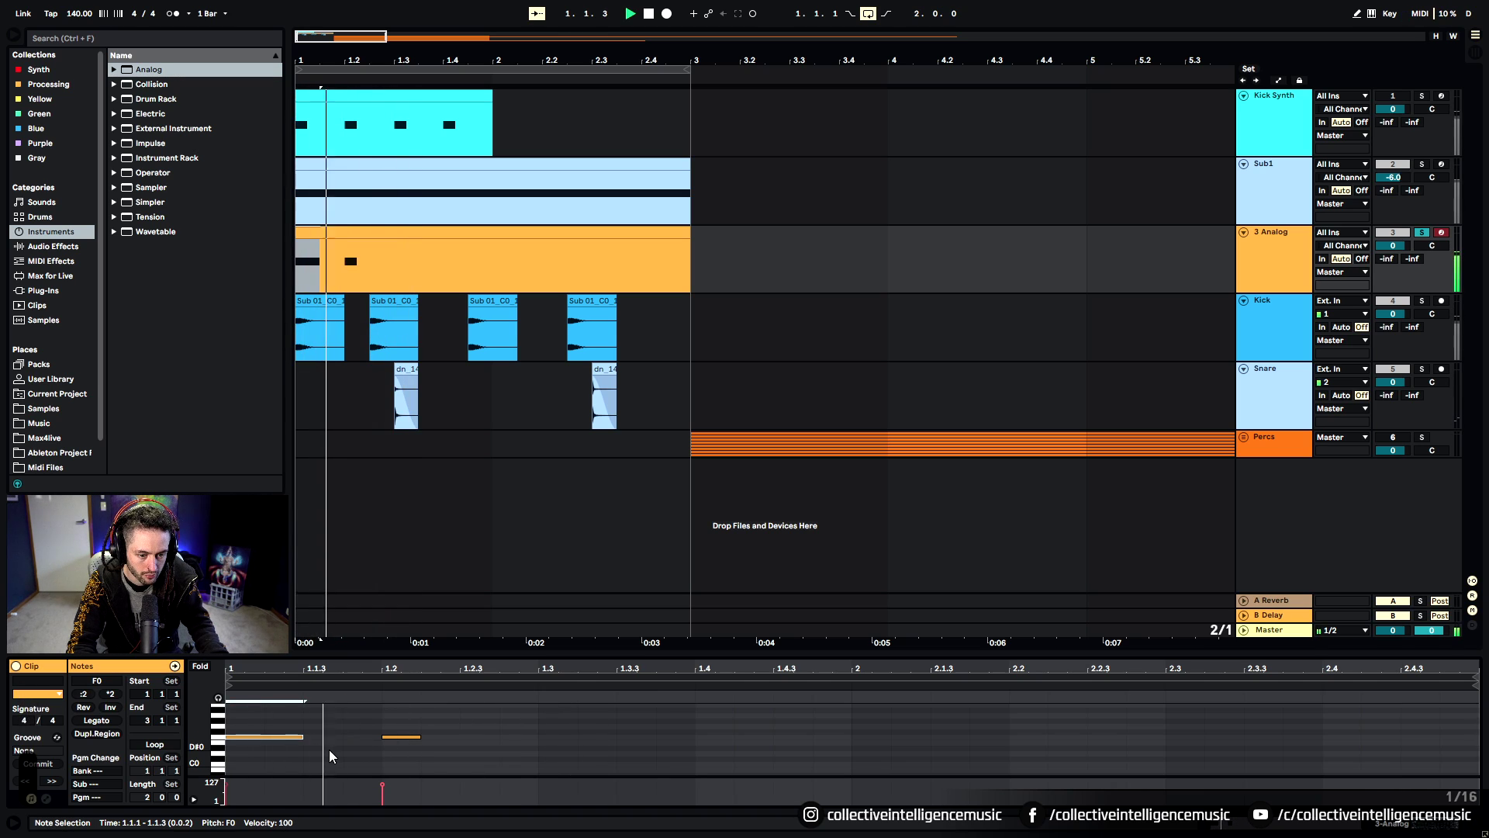
{"action": "left_click_drag", "start_coordinate": [419, 735], "coordinate": [565, 749]}
{"action": "double_click", "coordinate": [518, 737]}
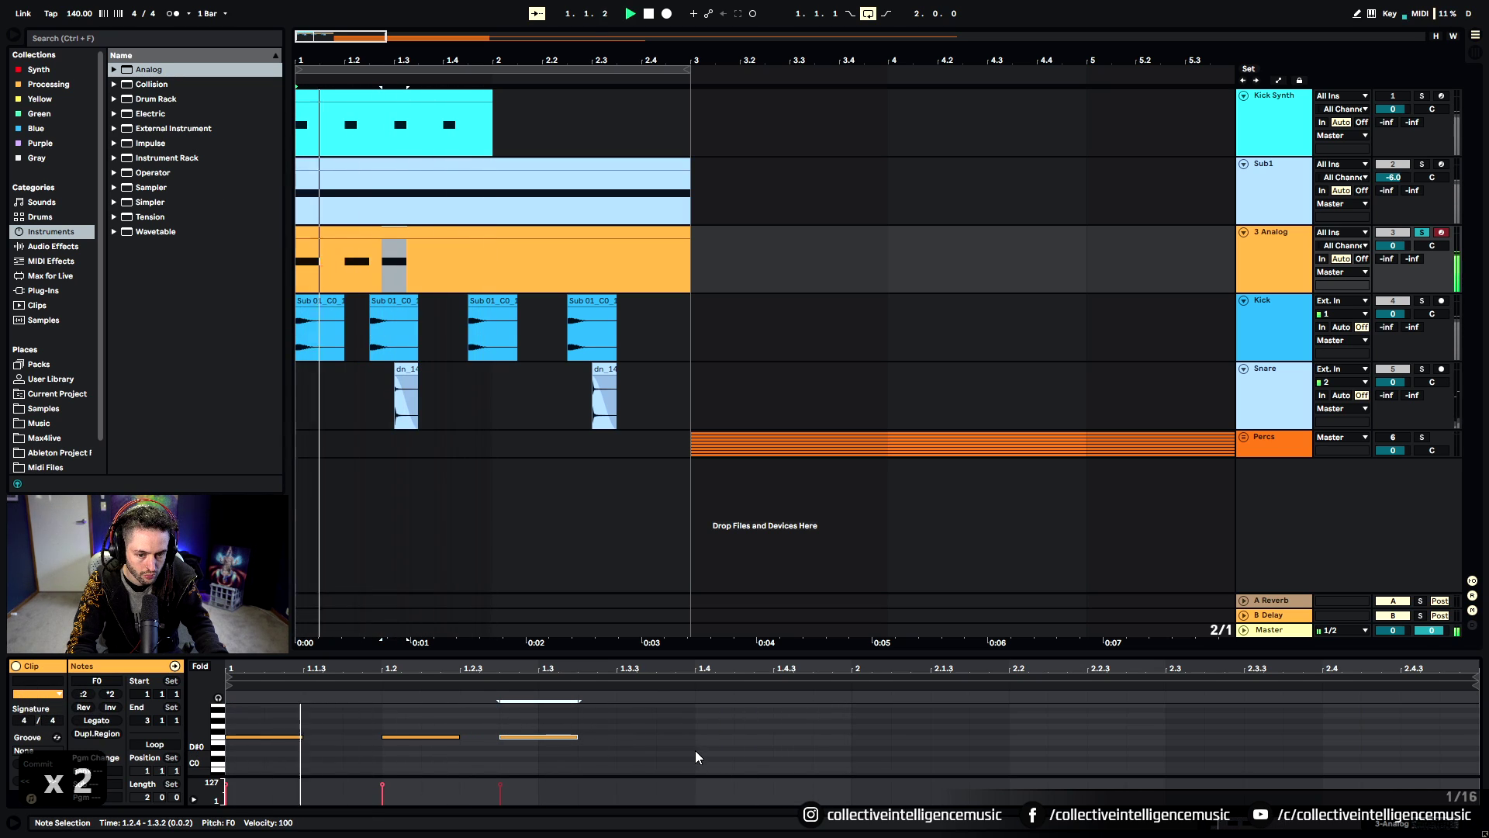
{"action": "left_click", "coordinate": [411, 737]}
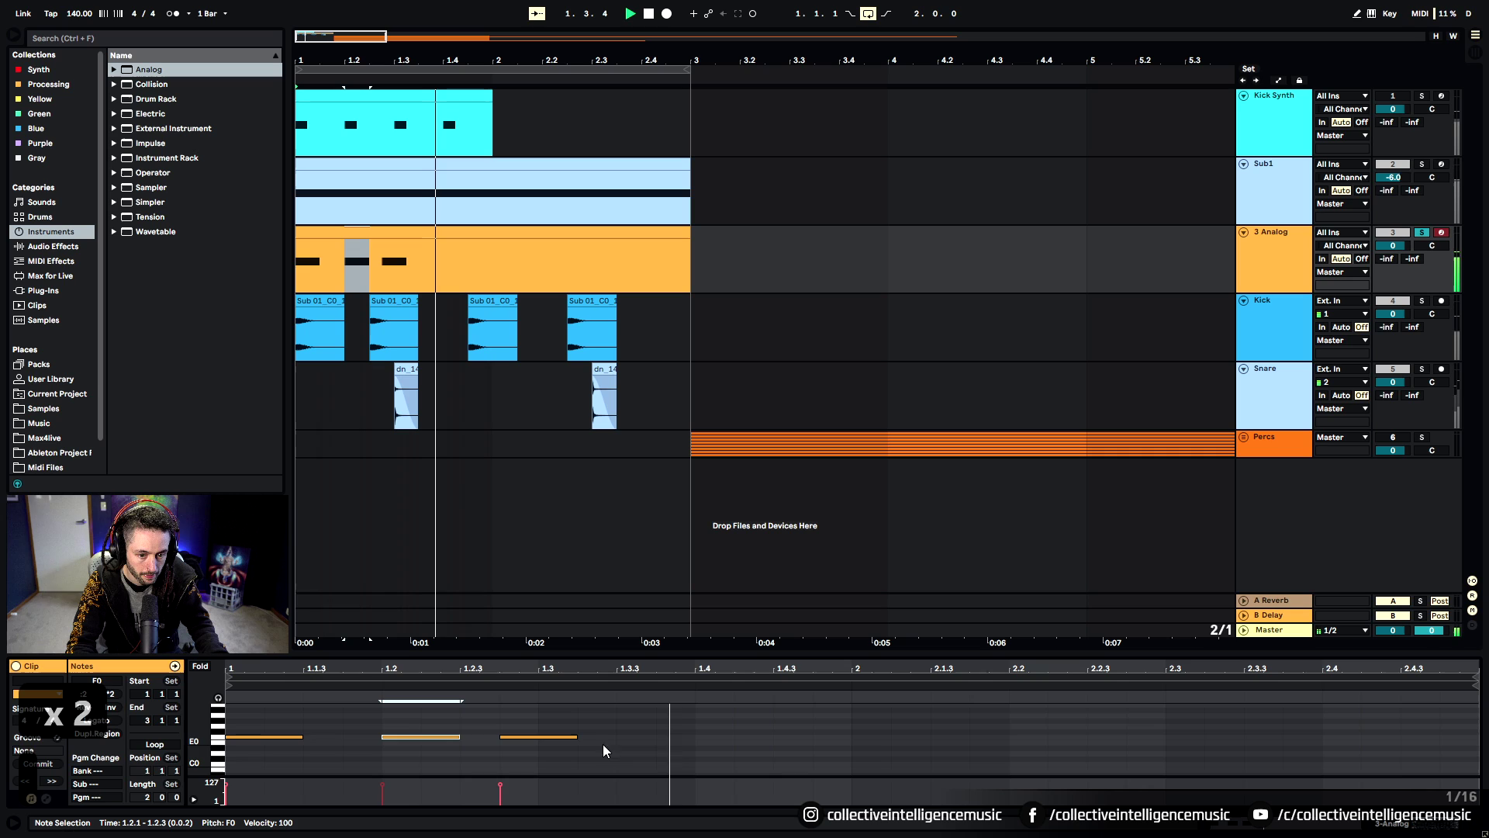
Duplicate the three-note F0 pattern spanning 1.1.1 to 1.4.1 so the copy starts at 1.4.1, and play it back
{"action": "left_click", "coordinate": [696, 746]}
{"action": "key", "text": "space"}
{"action": "left_click_drag", "start_coordinate": [696, 748], "coordinate": [233, 735]}
{"action": "key", "text": "ctrl+d"}
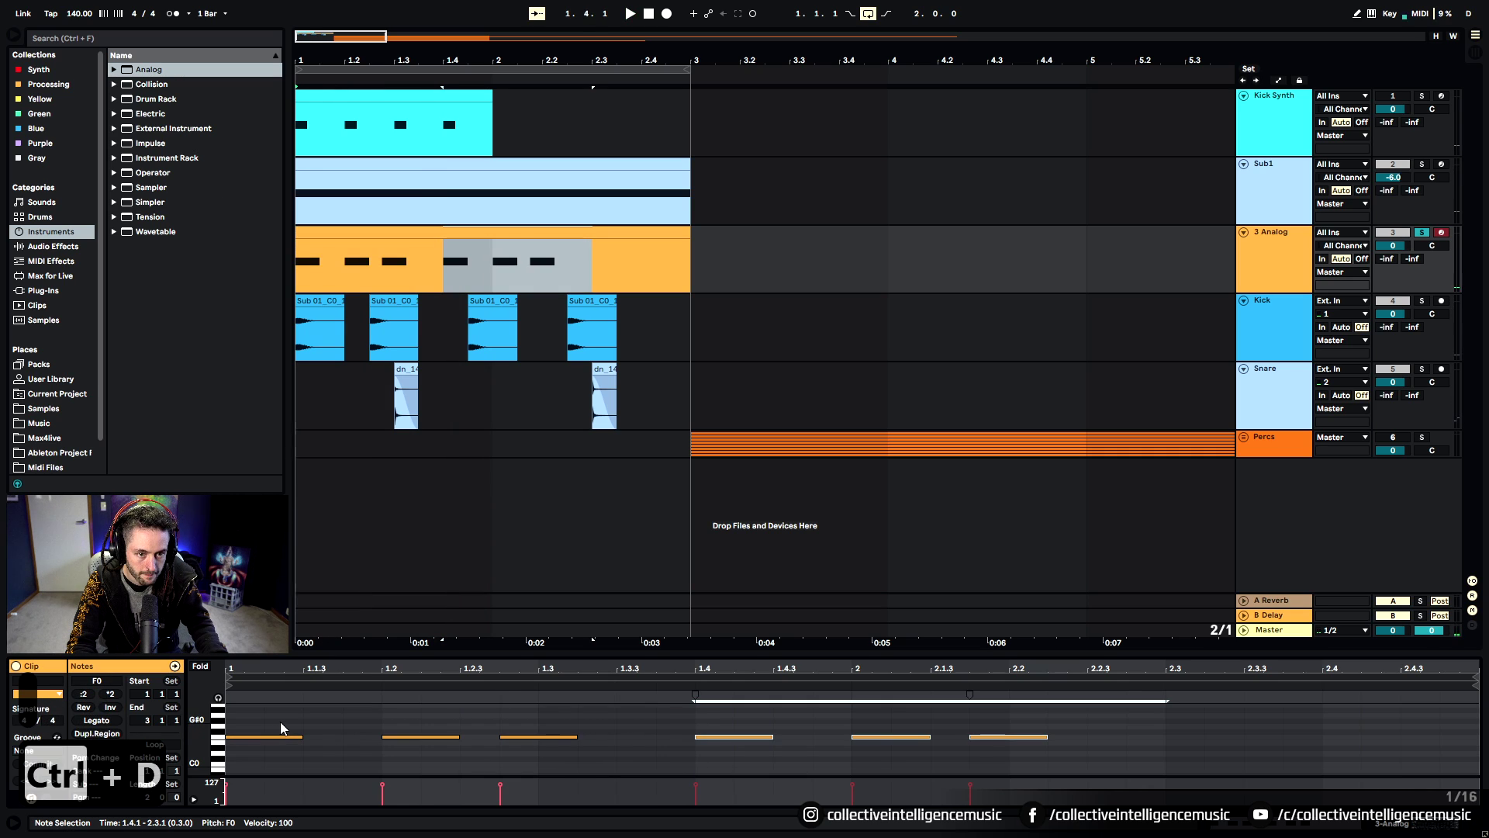
{"action": "key", "text": "space"}
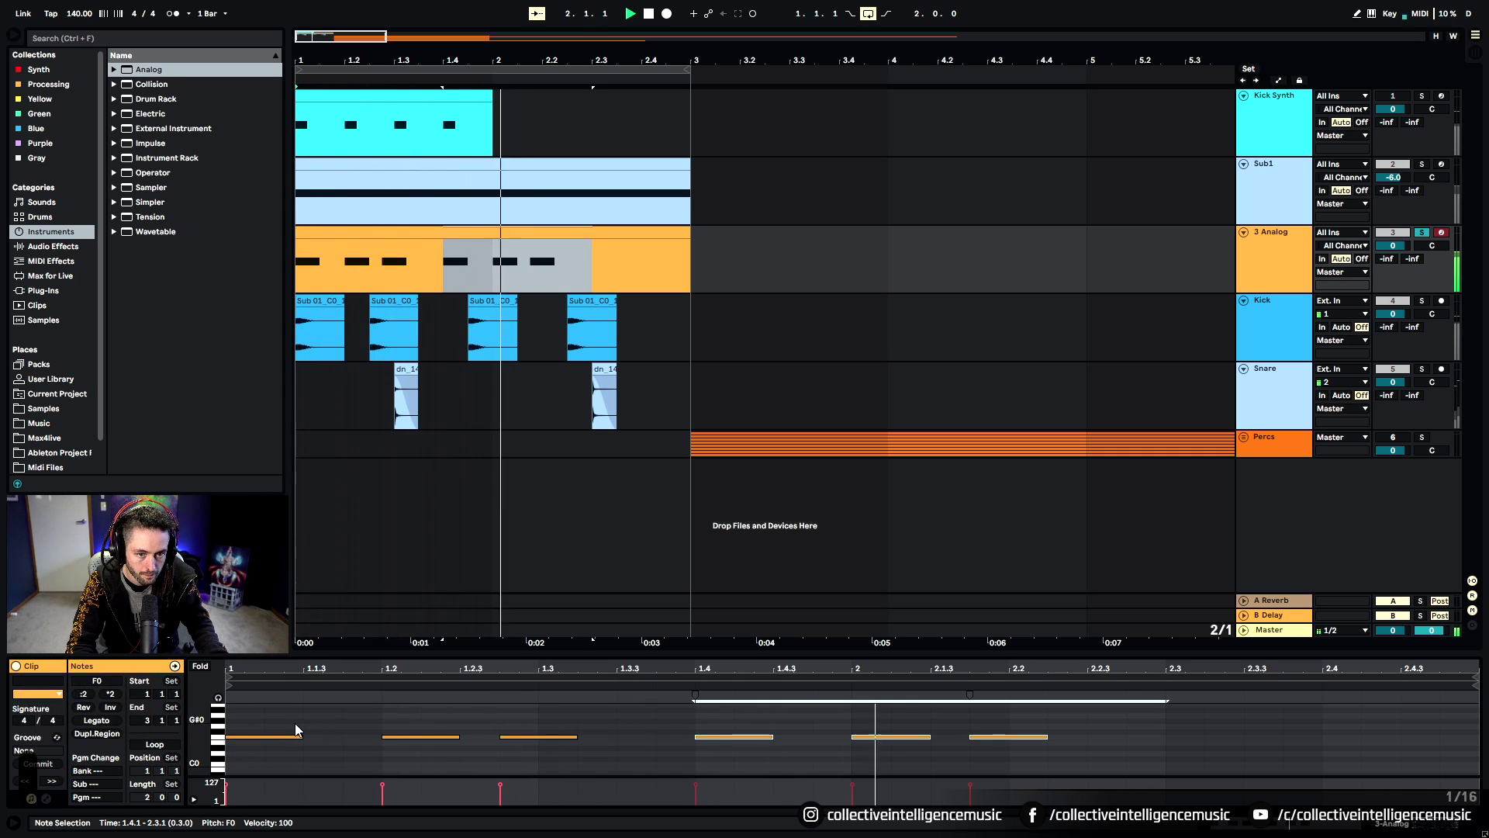
Duplicate the F0 pattern once more so it continues from 2.3.1, and delete its surplus last note near 2.4.4
{"action": "key", "text": "ctrl+d"}
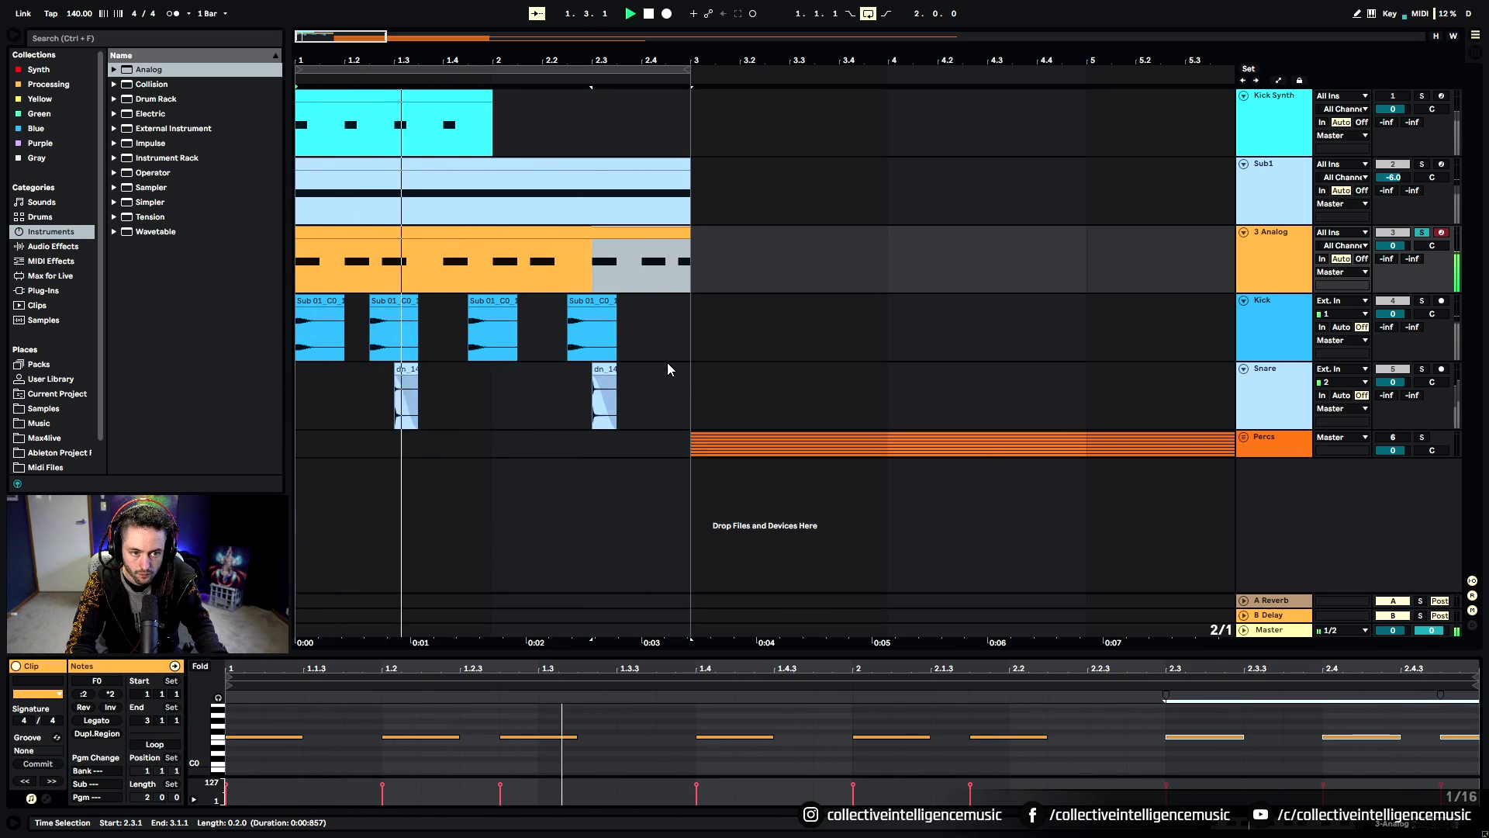
{"action": "key", "text": "space"}
{"action": "left_click", "coordinate": [1440, 752]}
{"action": "left_click", "coordinate": [1444, 737]}
{"action": "key", "text": "Delete"}
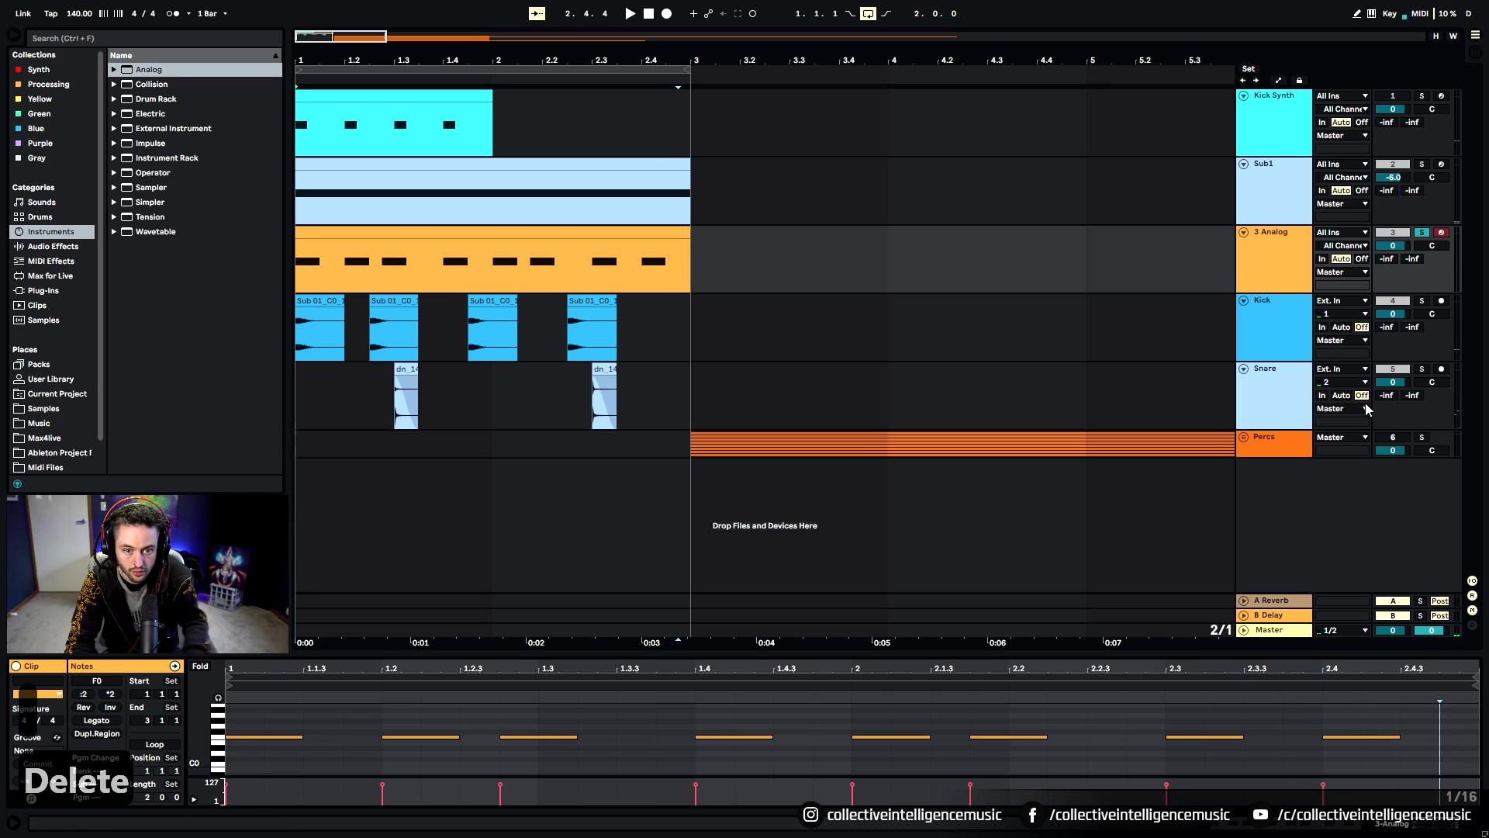
Solo the Kick track alongside the Analog sub and play them back together
{"action": "left_click", "coordinate": [1421, 301]}
{"action": "key", "text": "space"}
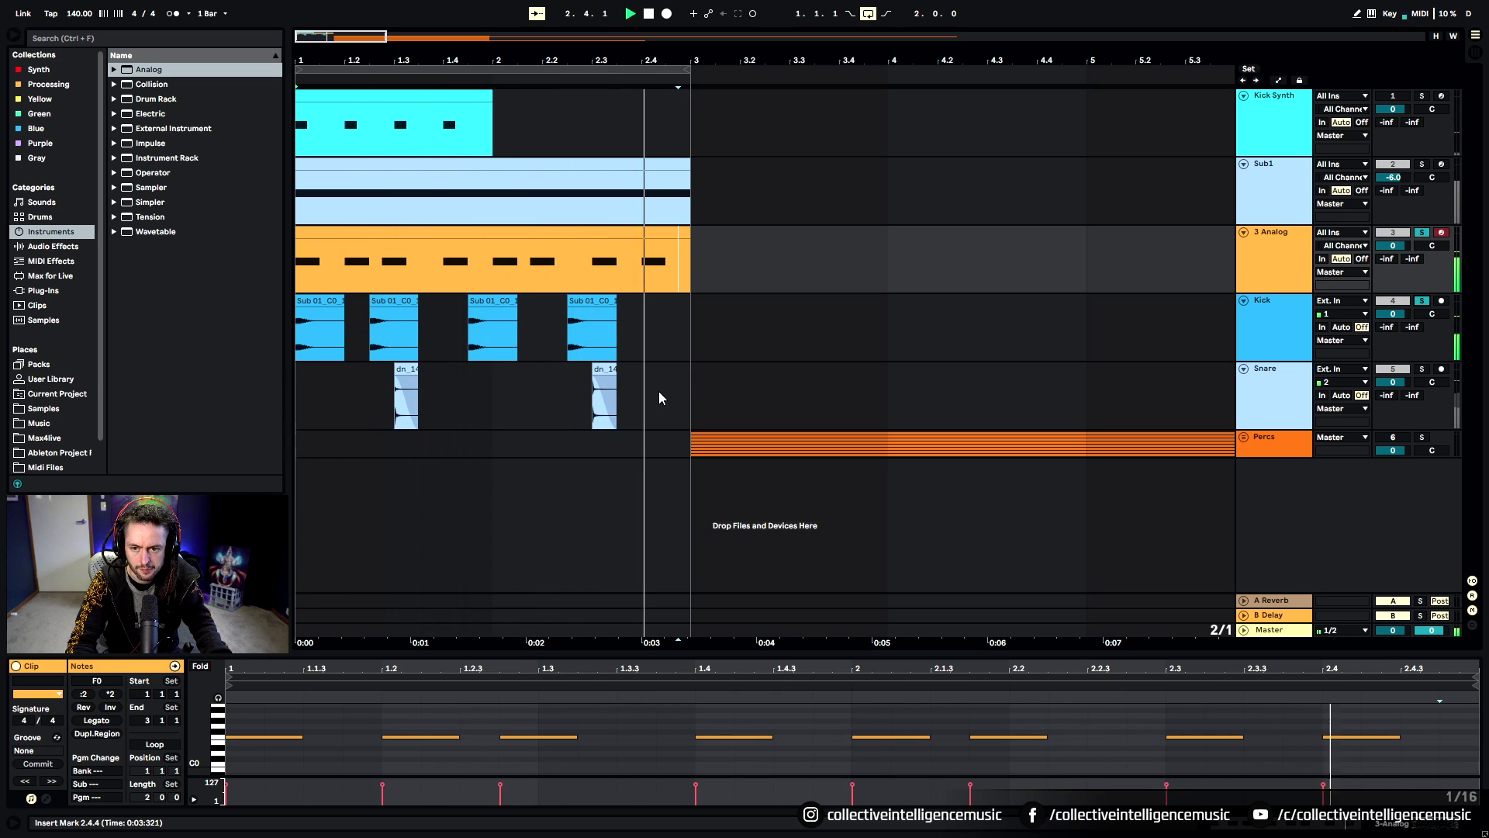
{"action": "left_click", "coordinate": [1278, 262]}
{"action": "key", "text": "space"}
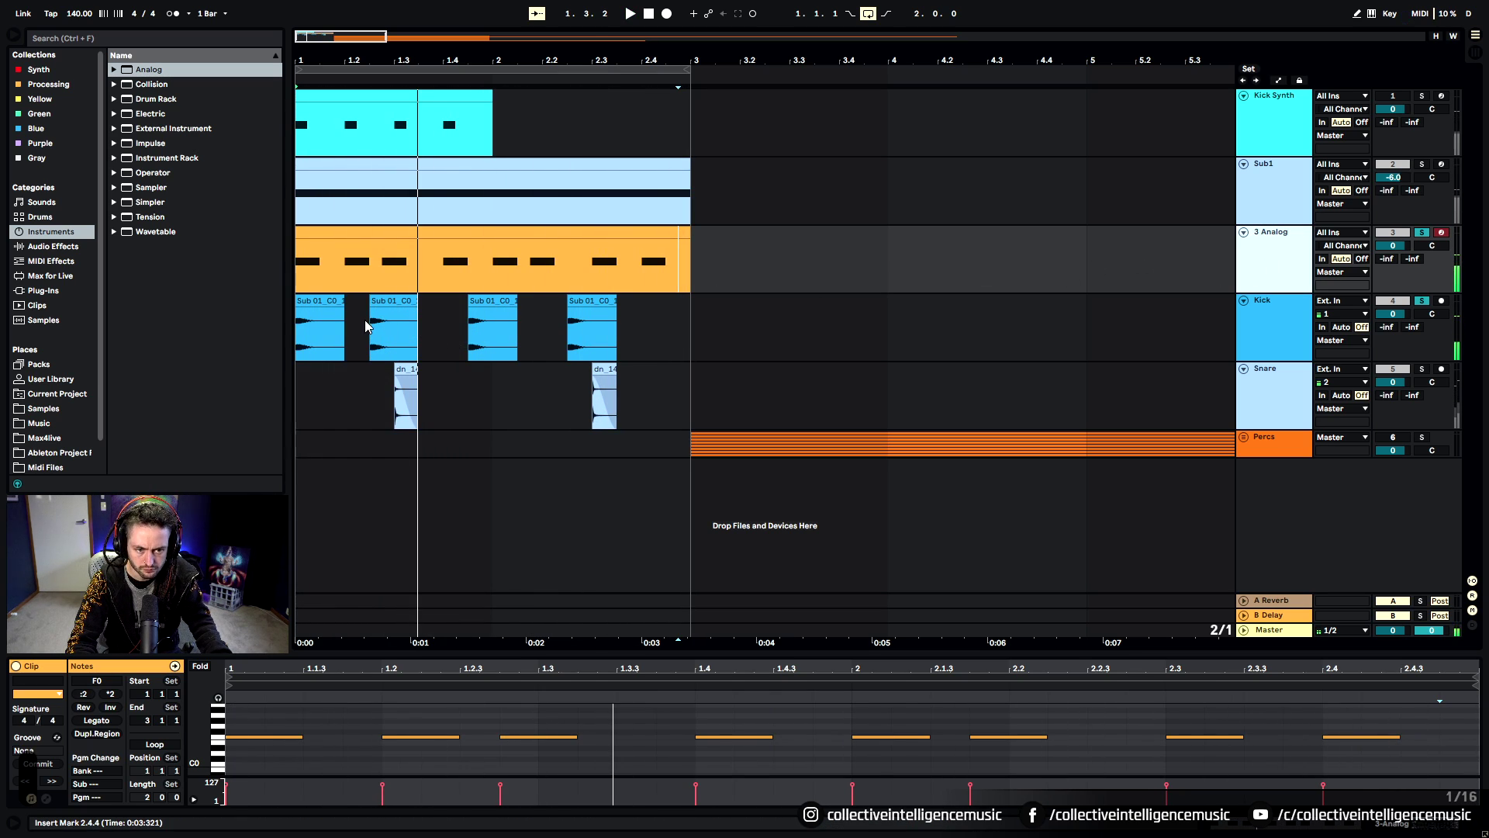
Examine how the Kick clips line up with the sub notes in the arrangement
{"action": "left_click_drag", "start_coordinate": [345, 63], "coordinate": [435, 146]}
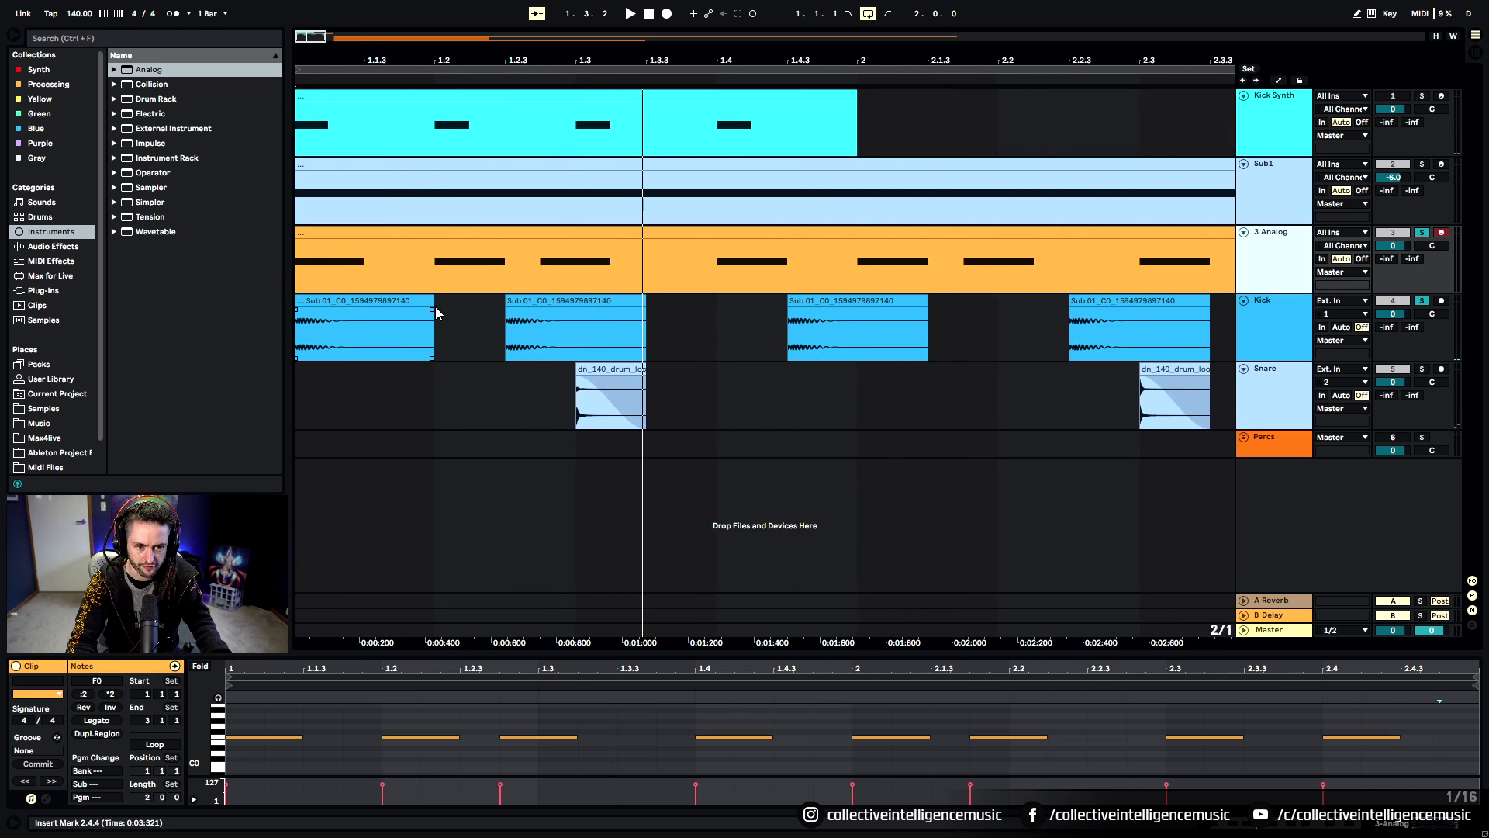
{"action": "left_click", "coordinate": [434, 312]}
{"action": "left_click", "coordinate": [432, 281]}
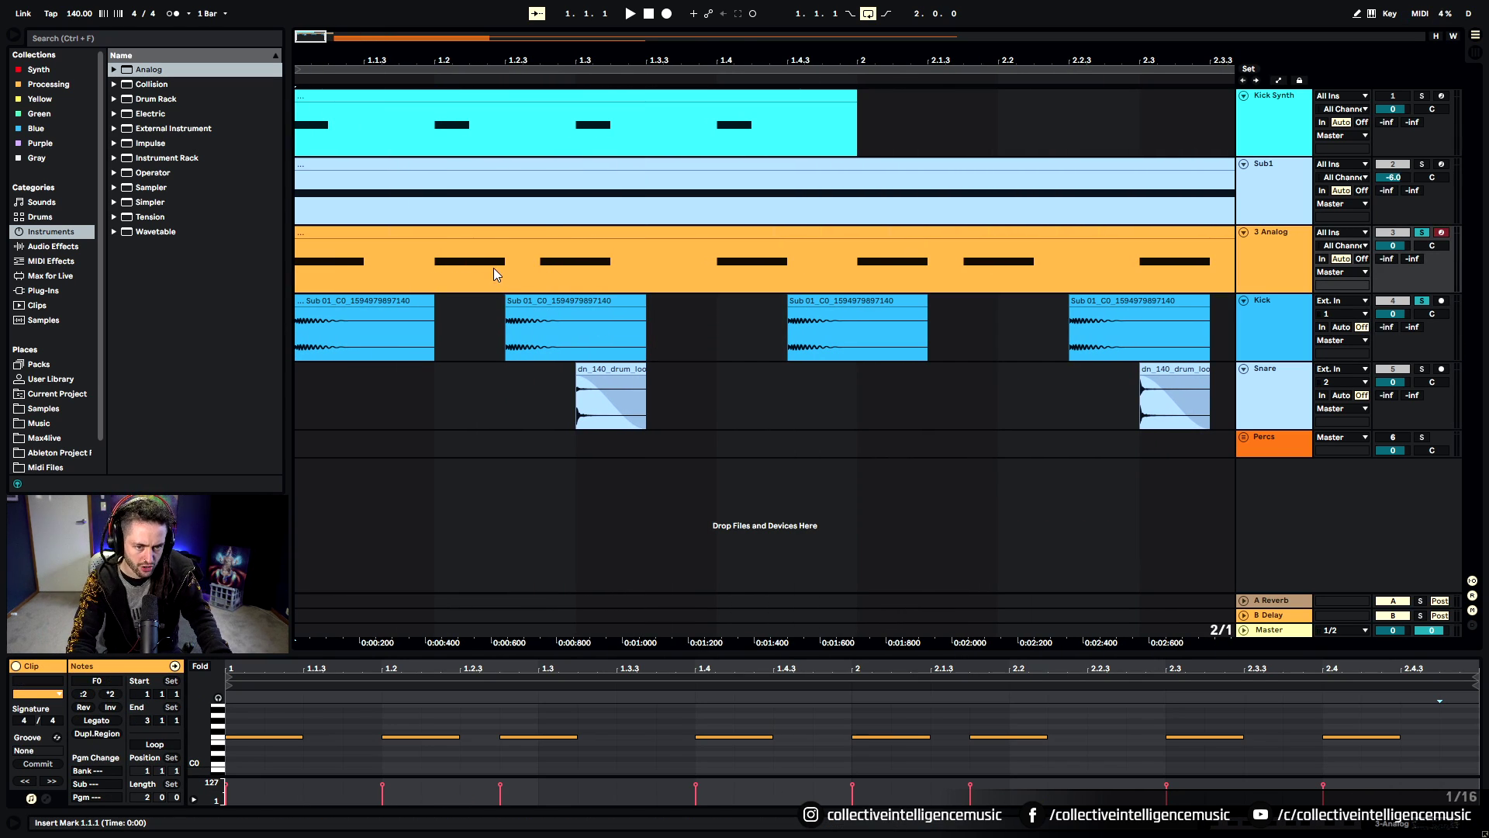
{"action": "left_click", "coordinate": [517, 305]}
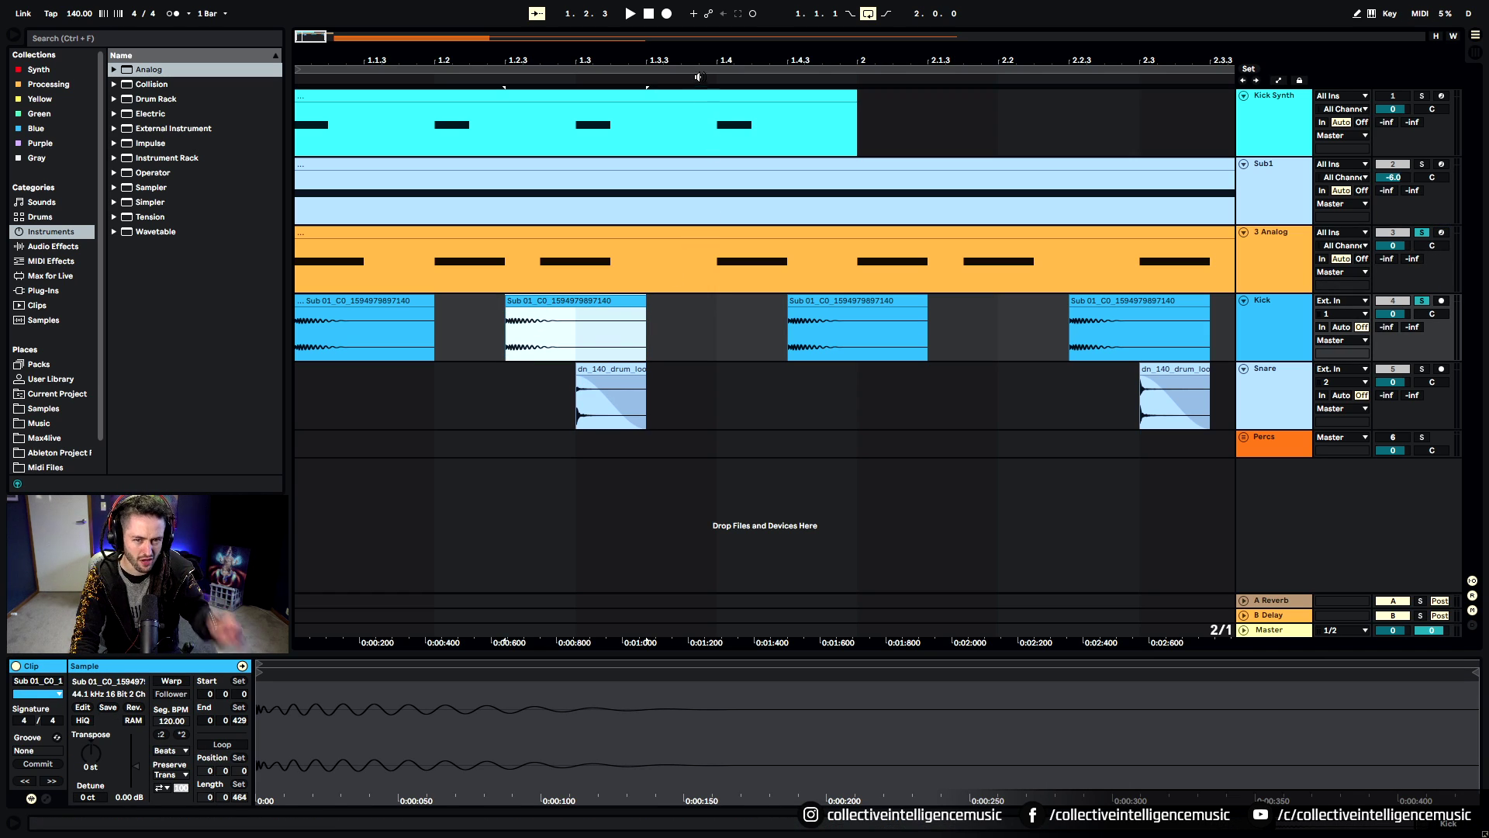
{"action": "left_click_drag", "start_coordinate": [708, 63], "coordinate": [455, 31]}
{"action": "left_click", "coordinate": [322, 312]}
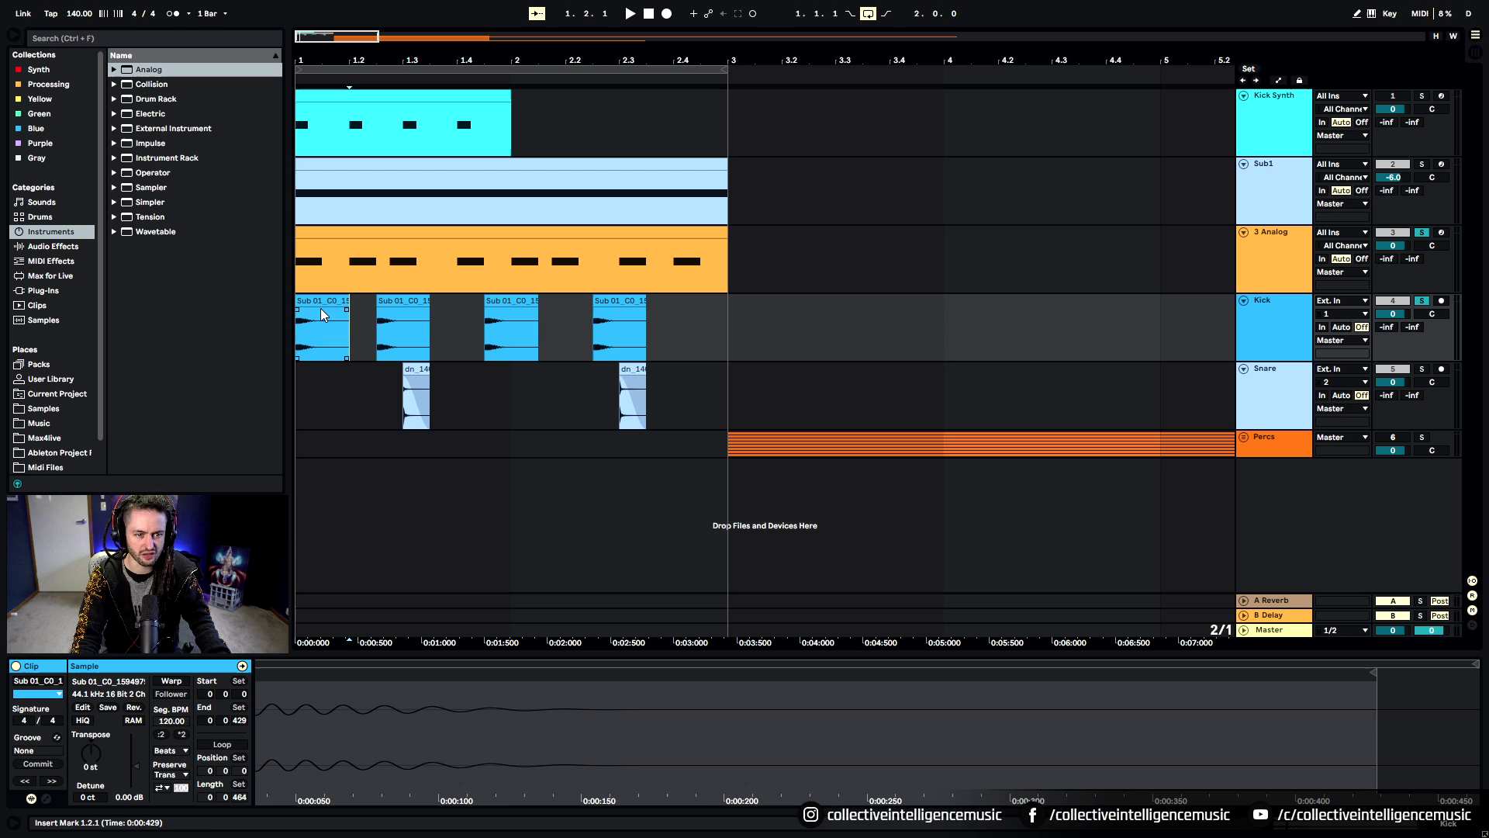
{"action": "left_click", "coordinate": [316, 301]}
{"action": "left_click", "coordinate": [302, 275]}
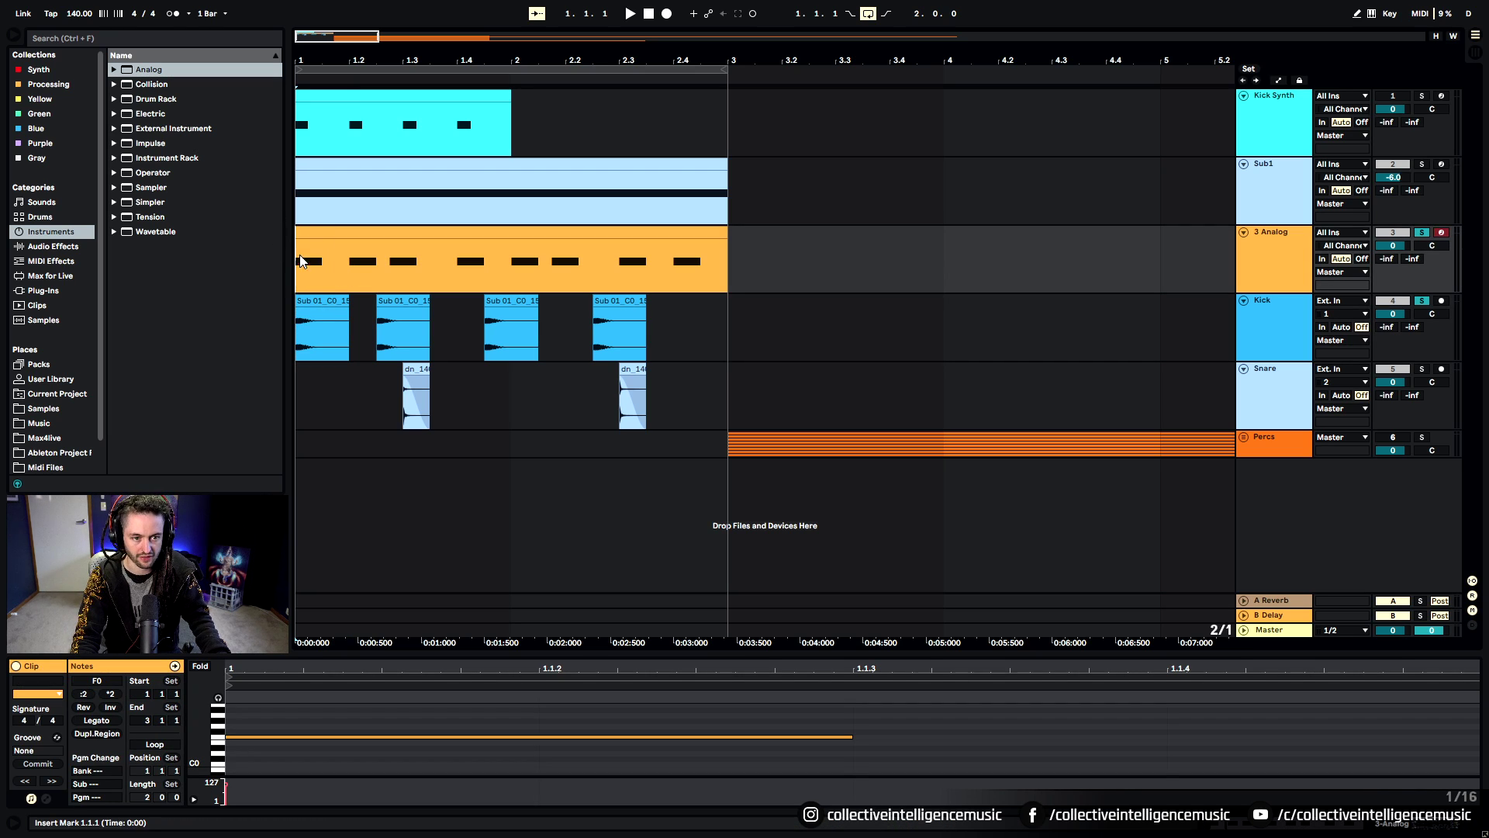
Set the arrangement's fixed grid to 1/32 and trim the Analog clip's start to about 1.1.3, removing the first sub note
{"action": "right_click", "coordinate": [314, 258]}
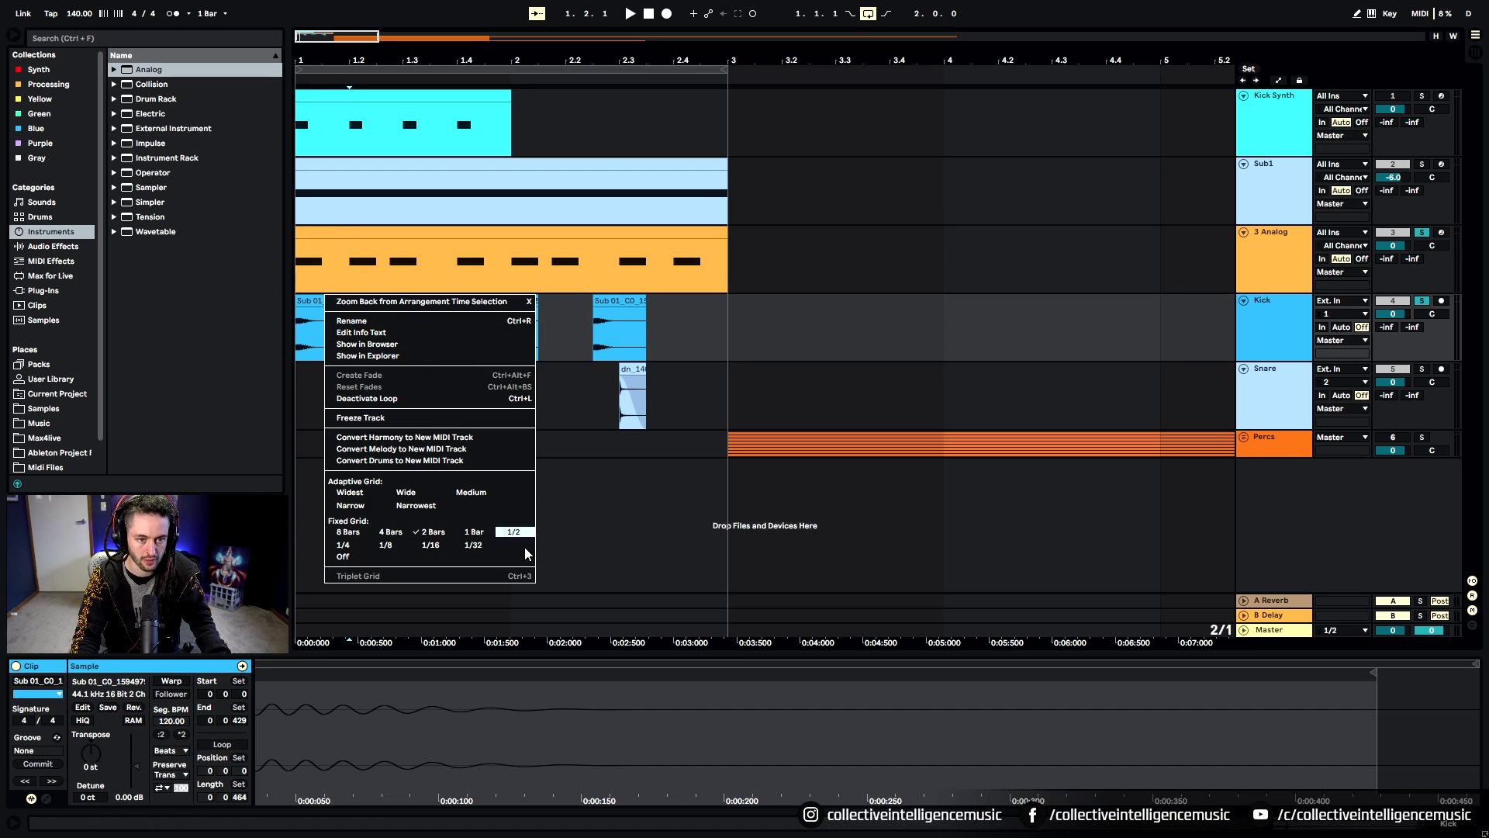
{"action": "left_click", "coordinate": [500, 556]}
{"action": "left_click", "coordinate": [302, 235]}
{"action": "left_click_drag", "start_coordinate": [302, 236], "coordinate": [335, 237]}
Audition the trimmed sub with the kick from 1.1.1, and clear the solos to play back the full loop
{"action": "left_click", "coordinate": [300, 260]}
{"action": "key", "text": "space"}
{"action": "key", "text": "space"}
{"action": "key", "text": "space"}
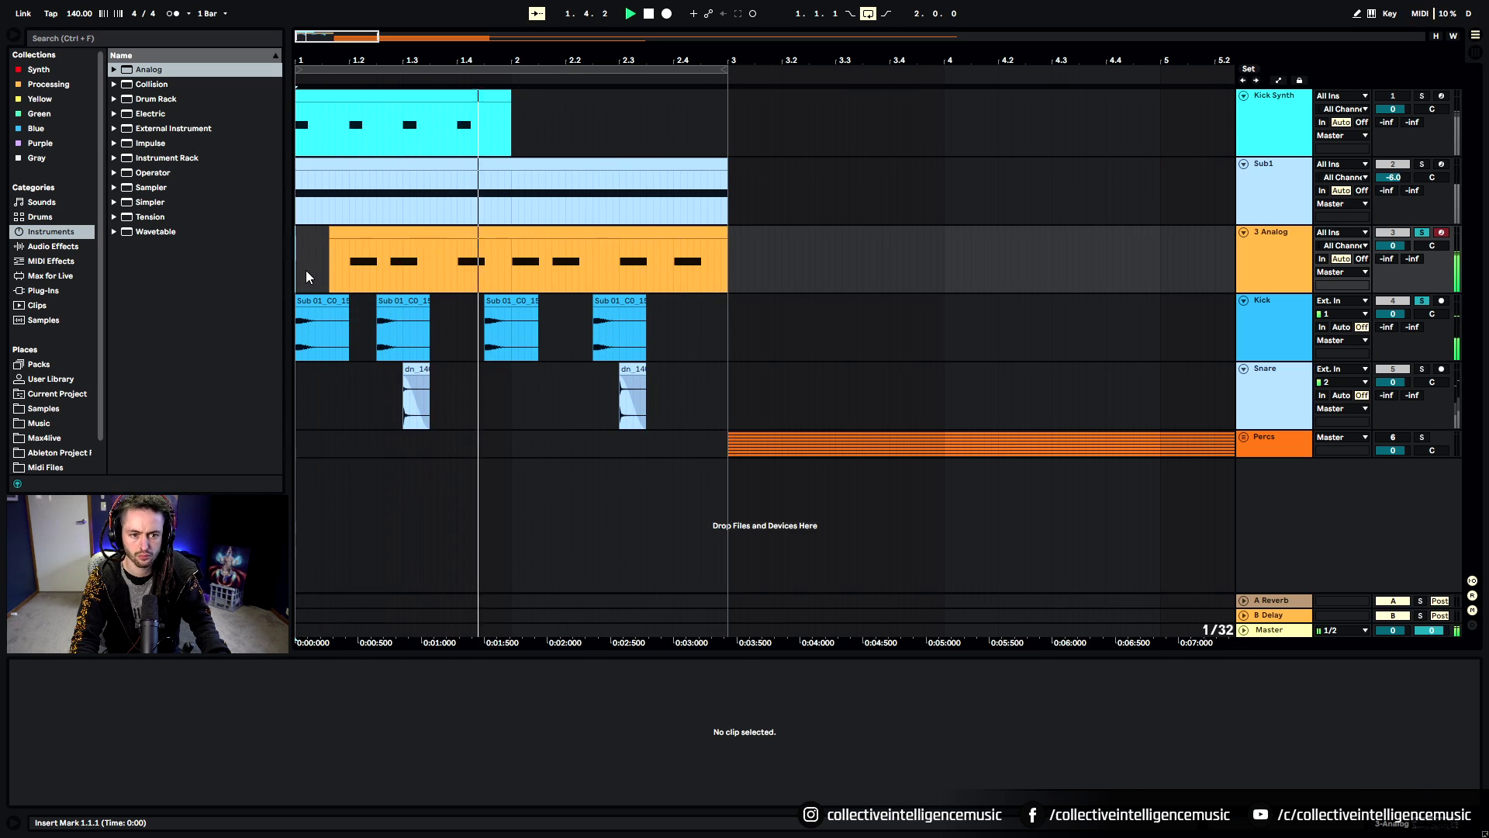
{"action": "key", "text": "space"}
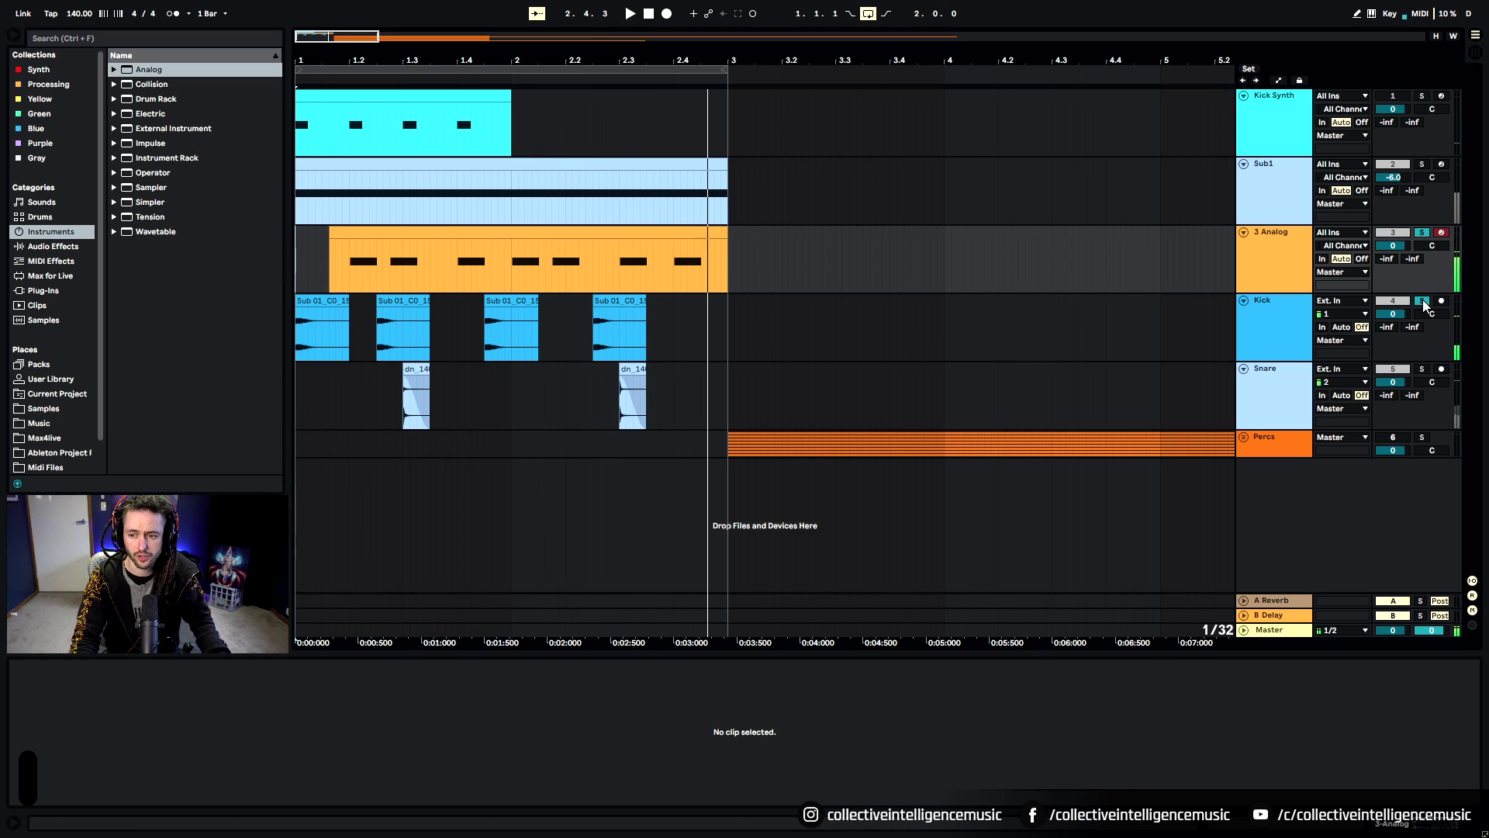
{"action": "left_click", "coordinate": [1422, 301]}
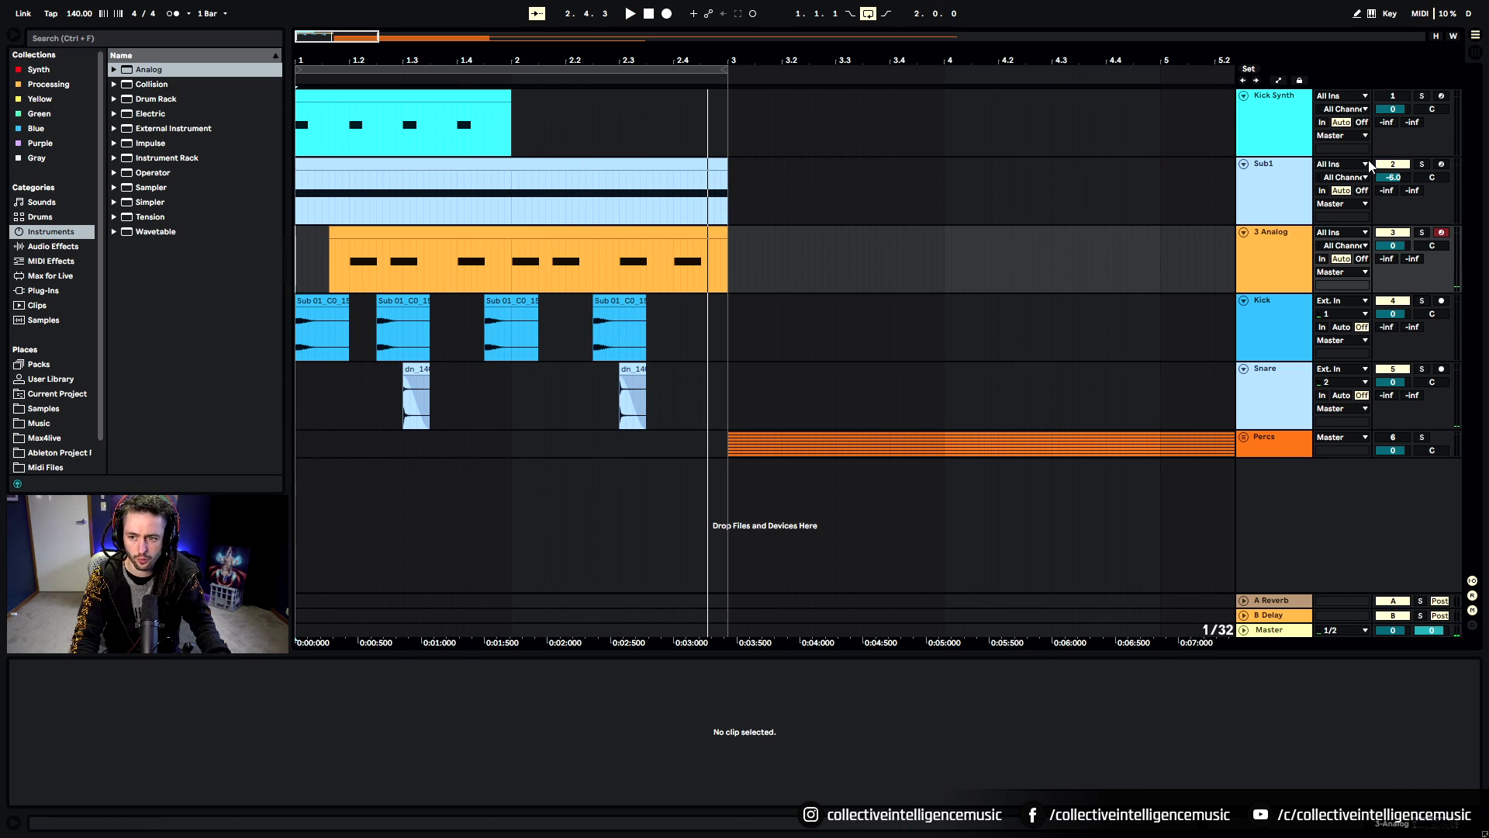
{"action": "key", "text": "space"}
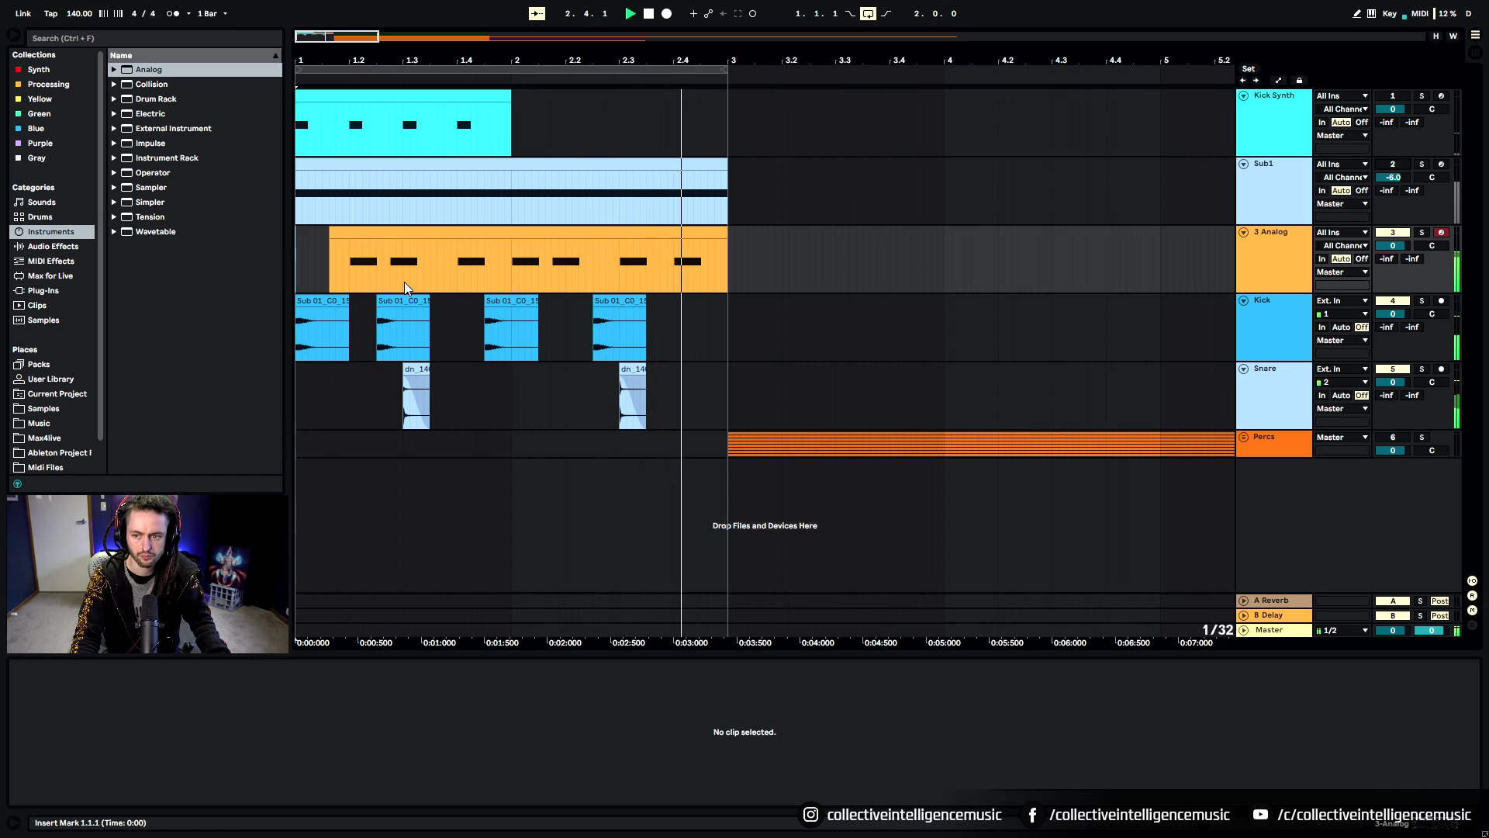
Delete the F0 note running from 1.2.4 to 1.3.2 in the Analog clip, and audition the loop from 1.1.1
{"action": "double_click", "coordinate": [389, 238]}
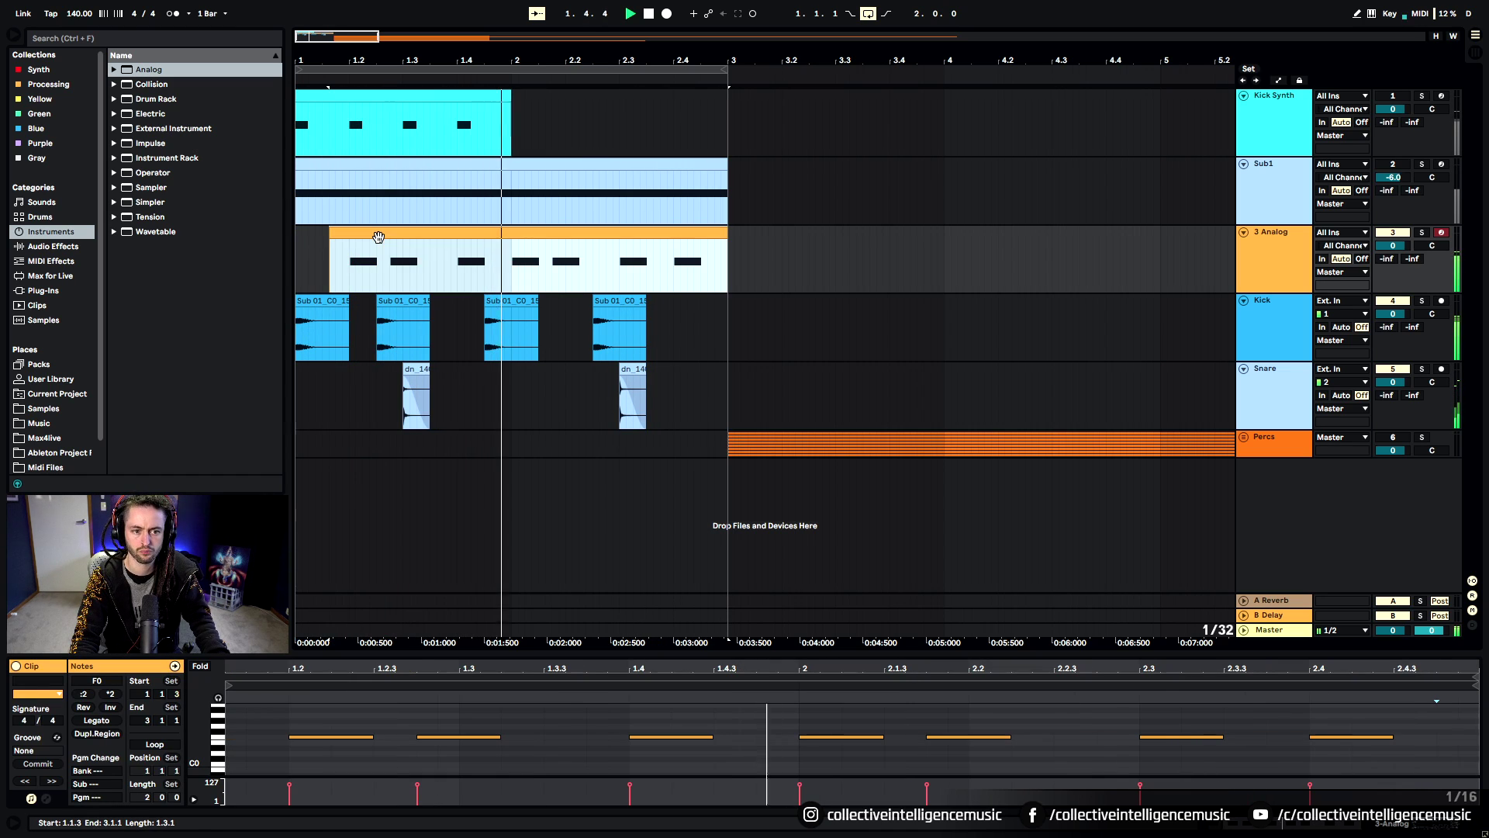
{"action": "key", "text": "space"}
{"action": "left_click", "coordinate": [309, 267]}
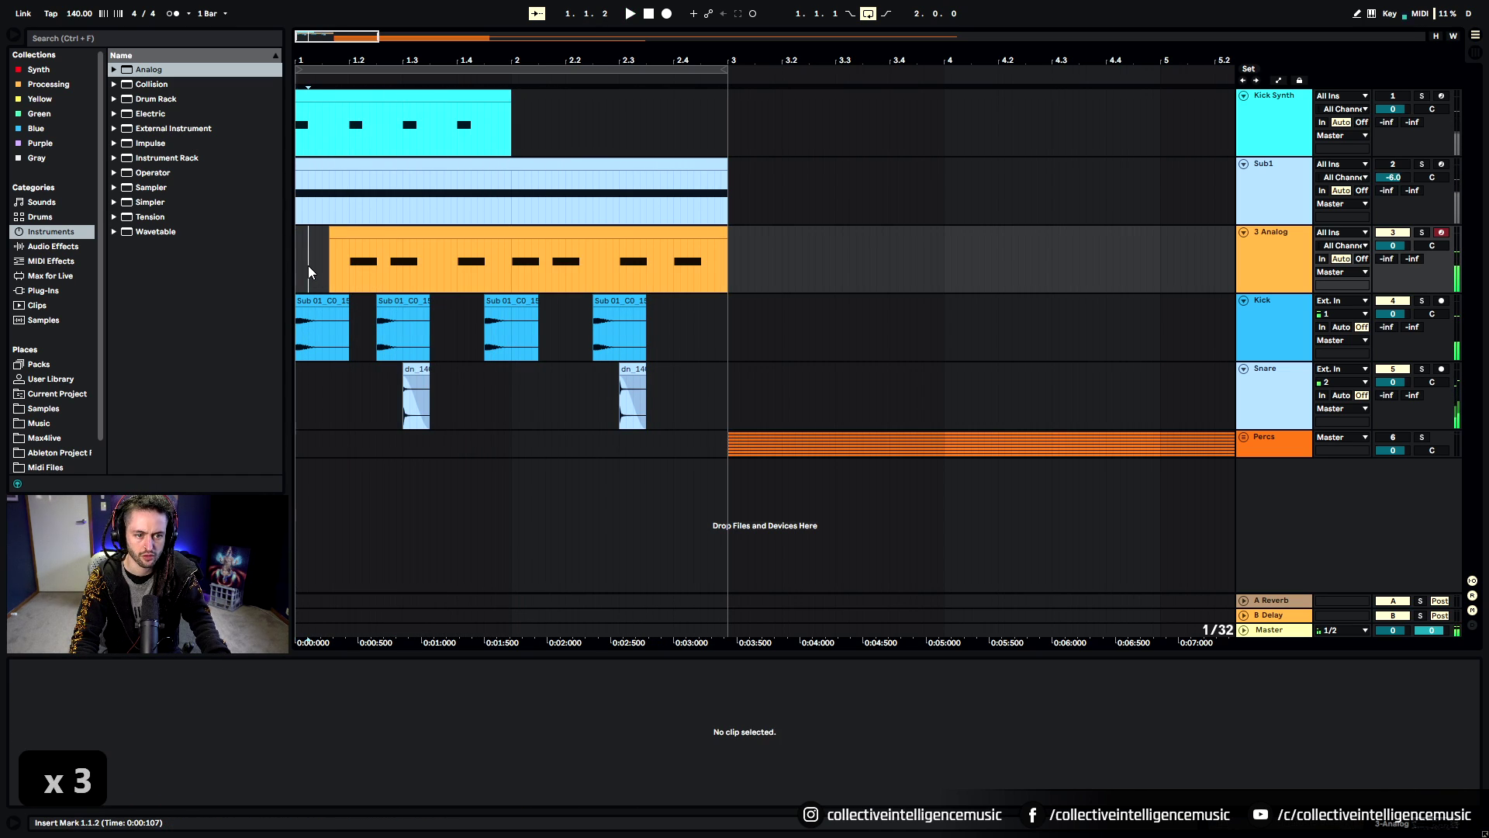
{"action": "left_click", "coordinate": [301, 269]}
{"action": "key", "text": "space"}
{"action": "key", "text": "space"}
{"action": "left_click", "coordinate": [403, 242]}
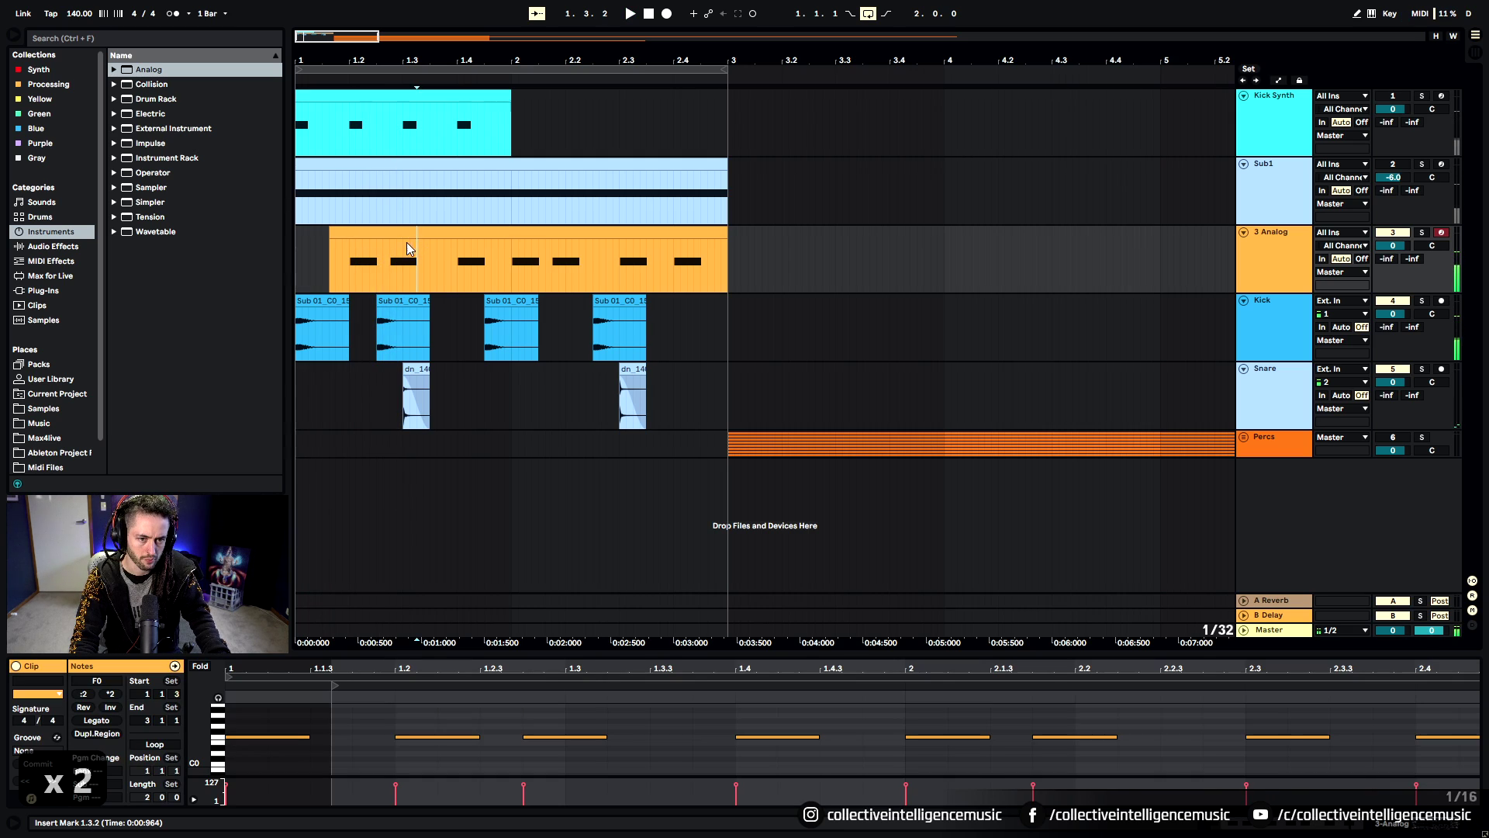
{"action": "left_click", "coordinate": [552, 736]}
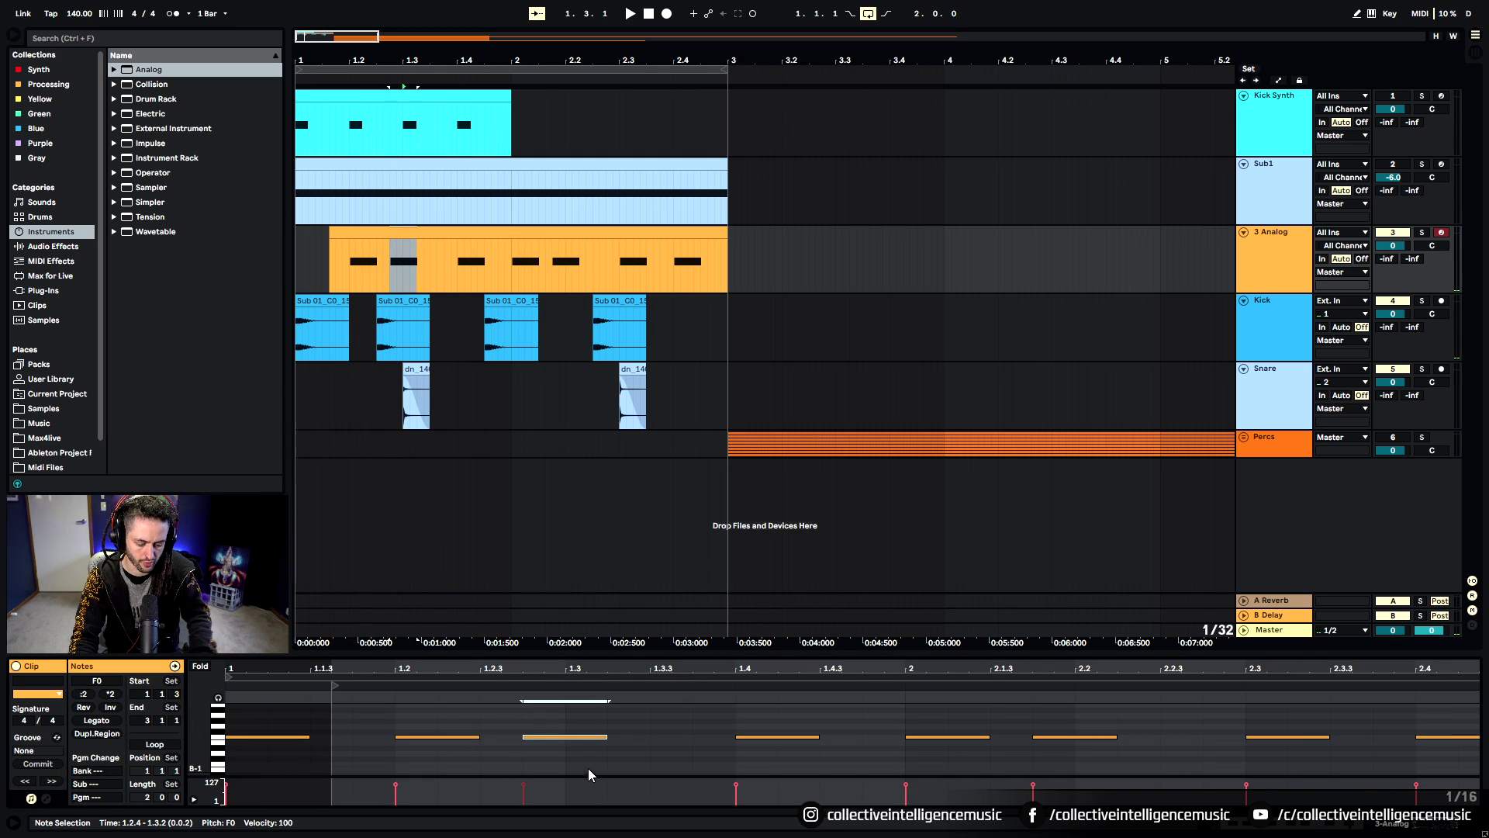
{"action": "key", "text": "Delete"}
{"action": "left_click", "coordinate": [297, 264]}
{"action": "key", "text": "space"}
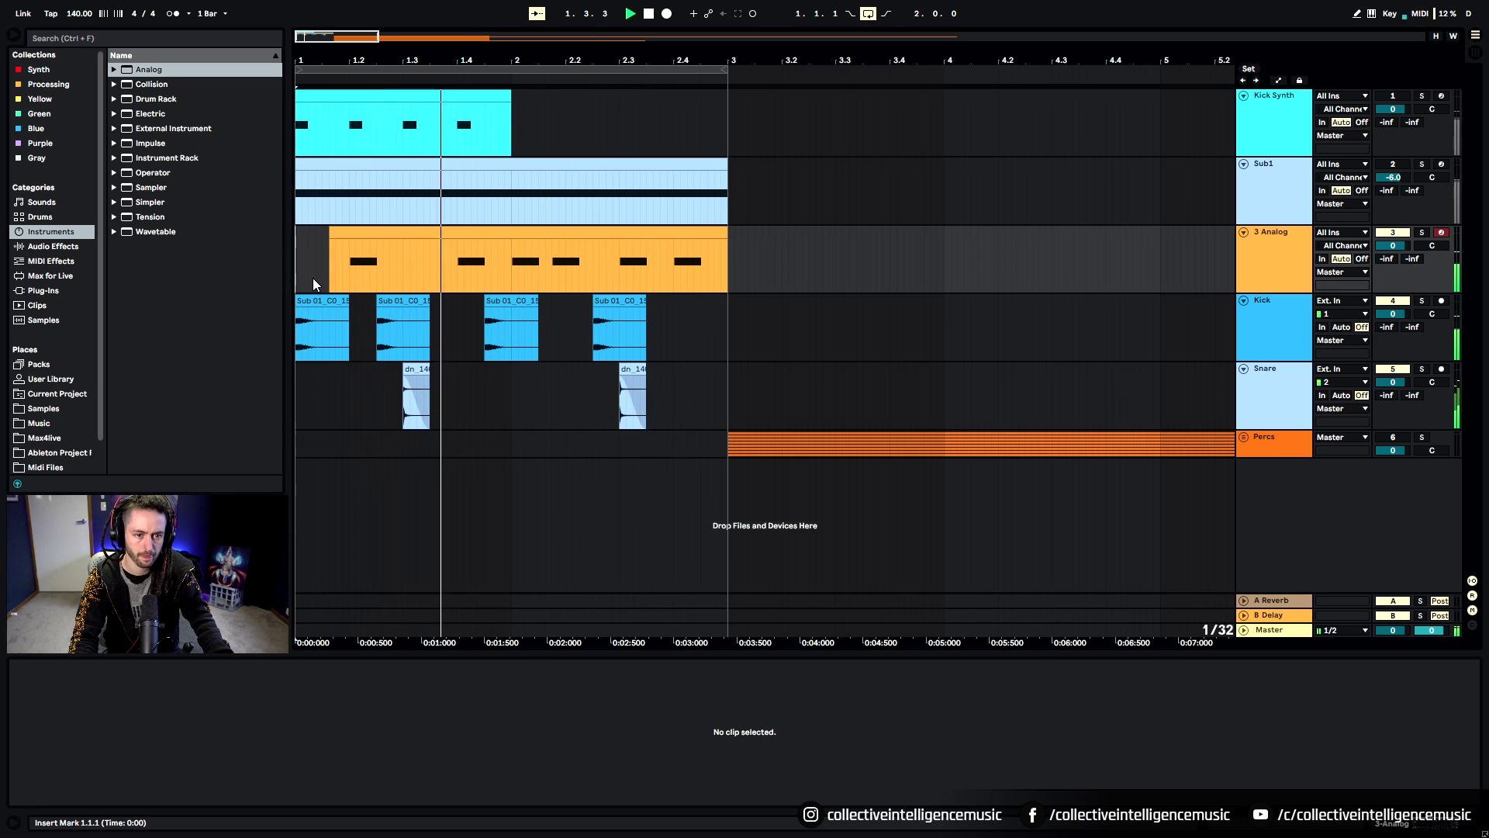
Add a C0 note from 1.3.3 to 1.4.1 in the Analog clip and play it back
{"action": "left_click", "coordinate": [385, 246]}
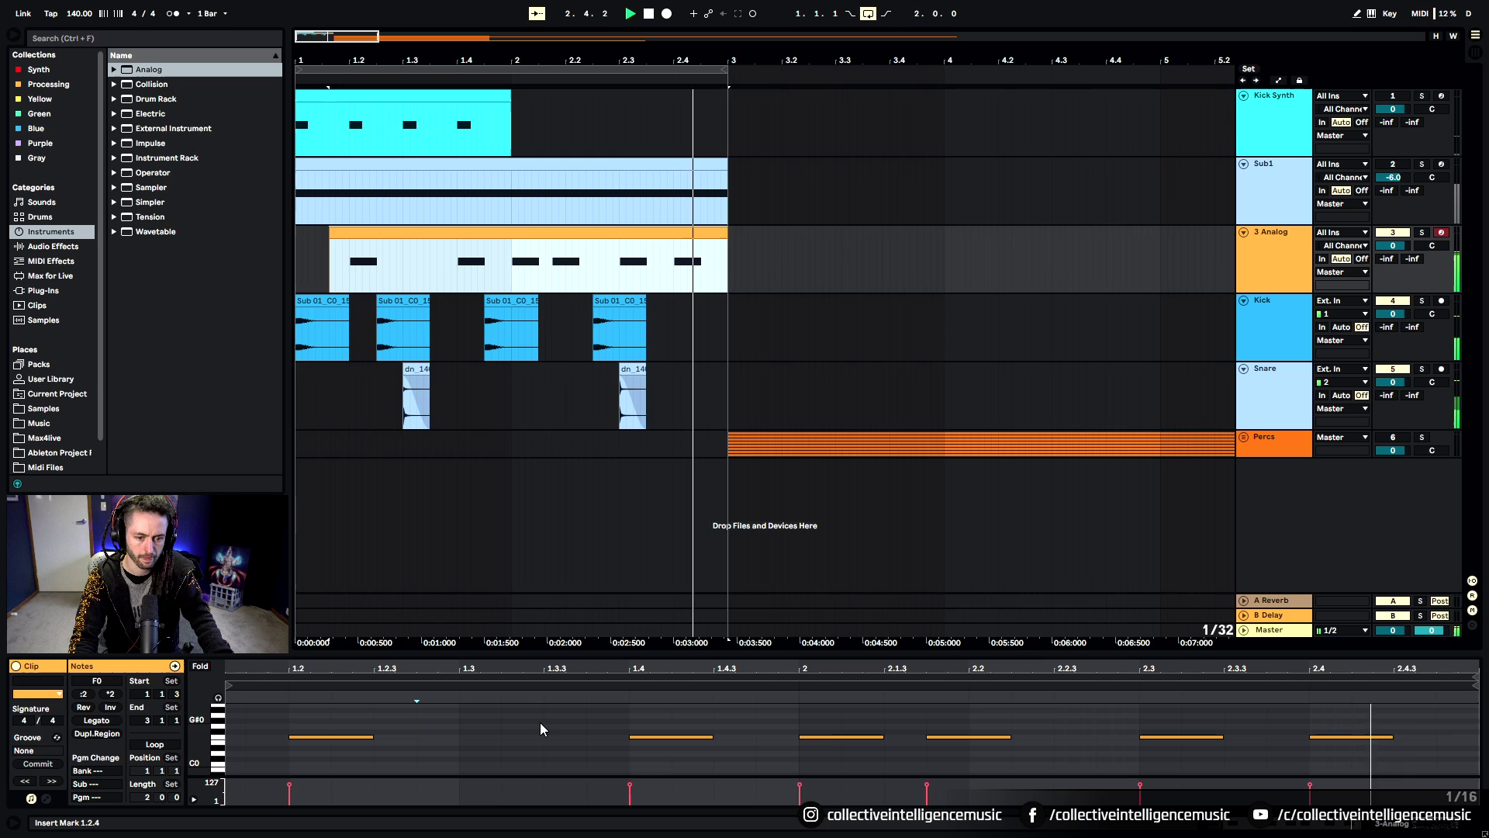
{"action": "key", "text": "space"}
{"action": "double_click", "coordinate": [548, 764]}
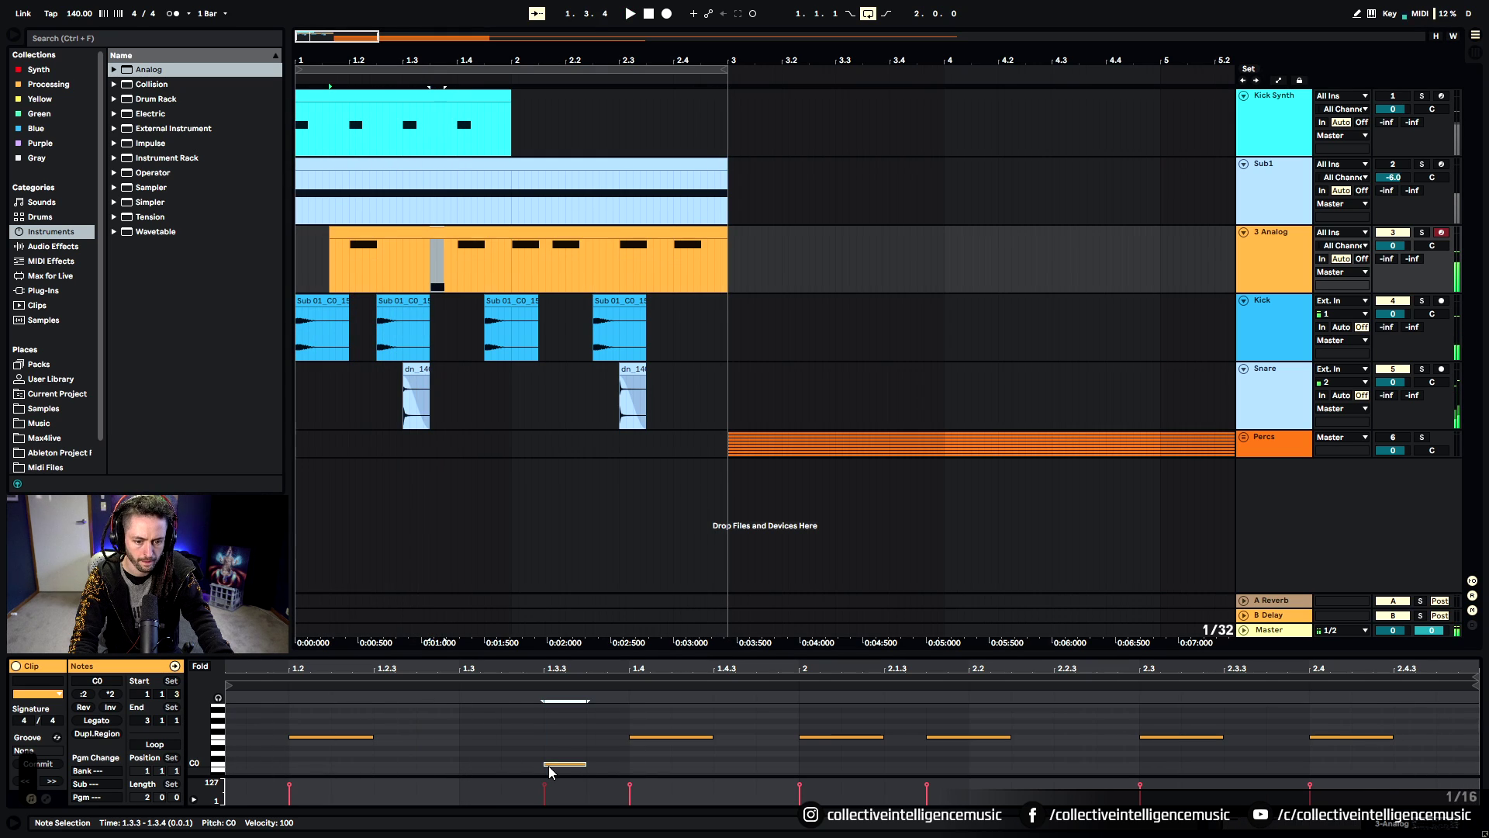
{"action": "left_click_drag", "start_coordinate": [590, 765], "coordinate": [631, 770]}
{"action": "key", "text": "space"}
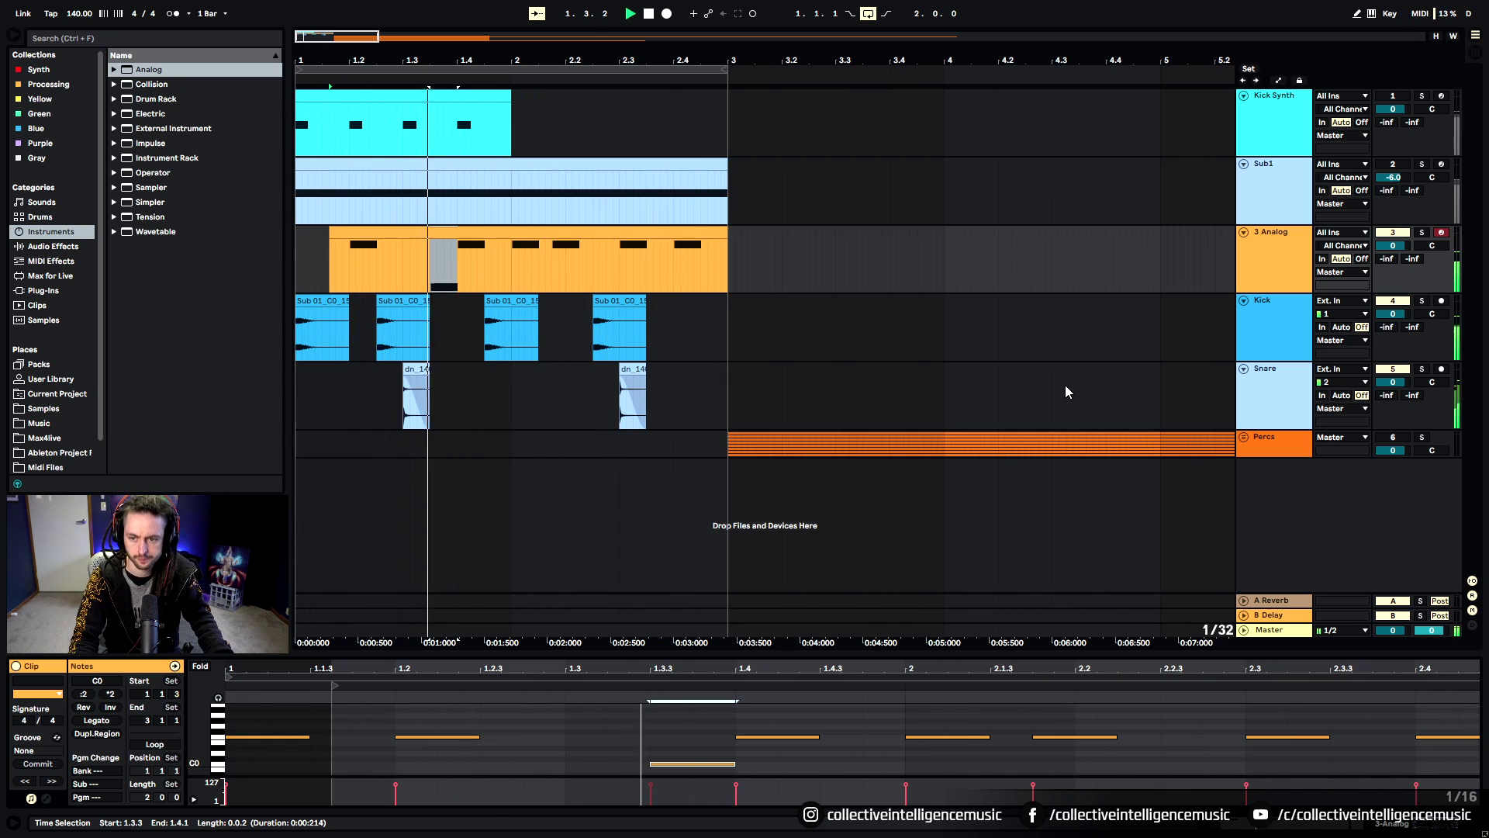
Consolidate the Analog clip over 1.1.1 to 3.1.1 and rename its track "Sub 2"
{"action": "left_click", "coordinate": [675, 237]}
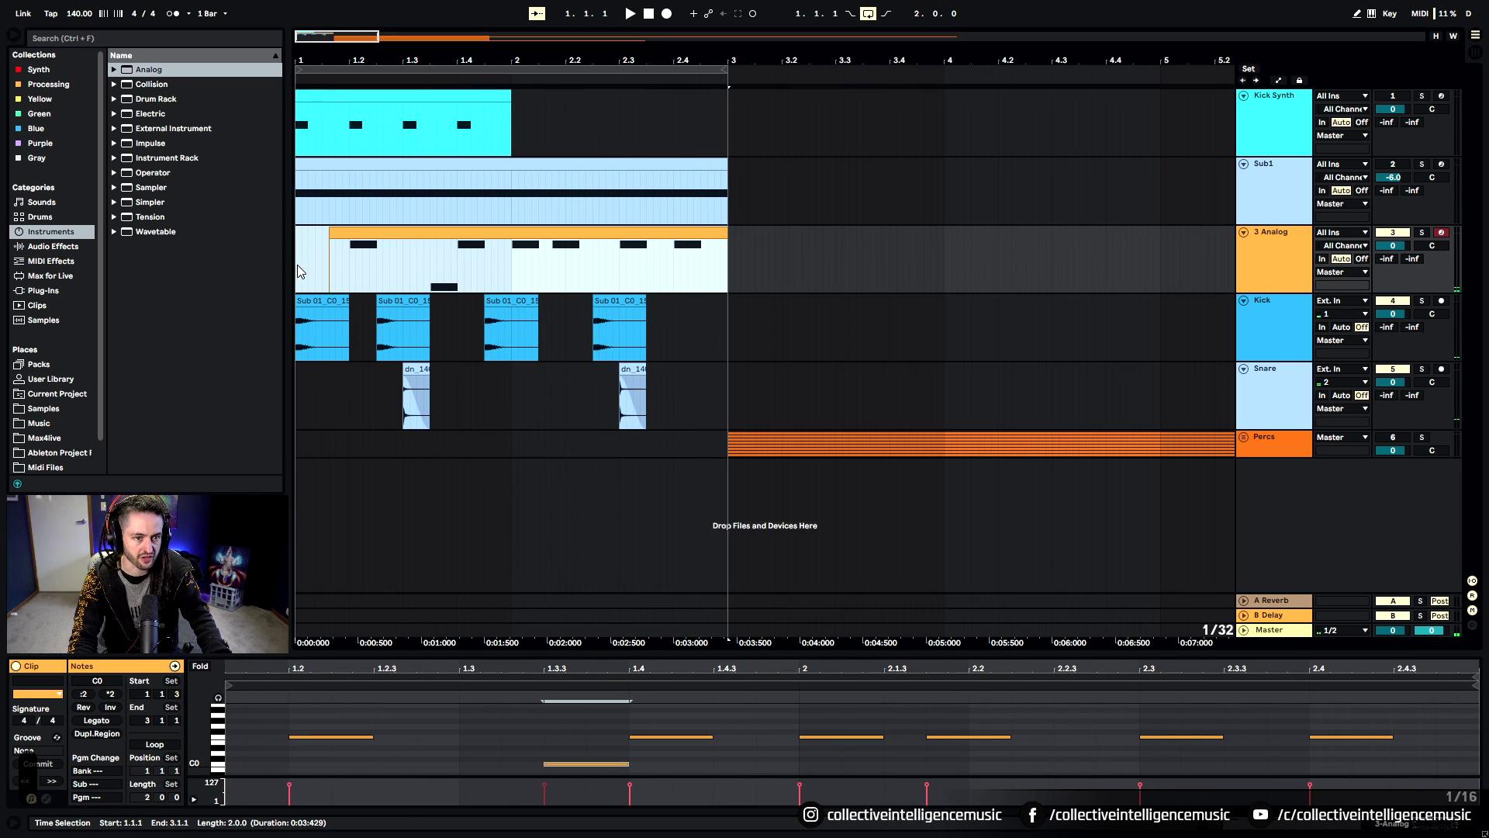
{"action": "key", "text": "ctrl+j"}
{"action": "left_click", "coordinate": [1285, 258]}
{"action": "key", "text": "ctrl+r"}
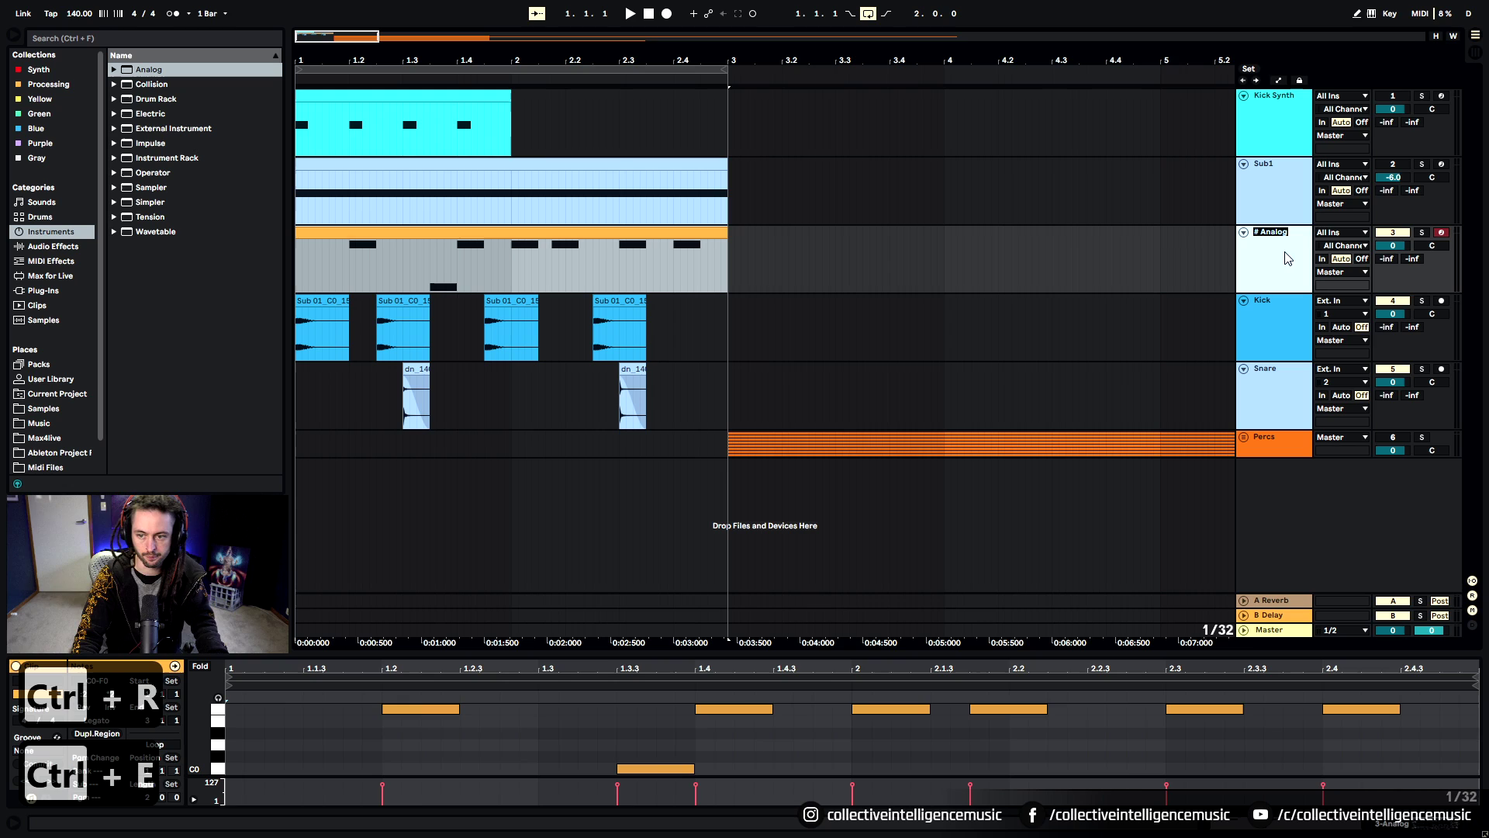
{"action": "type", "text": "S"}
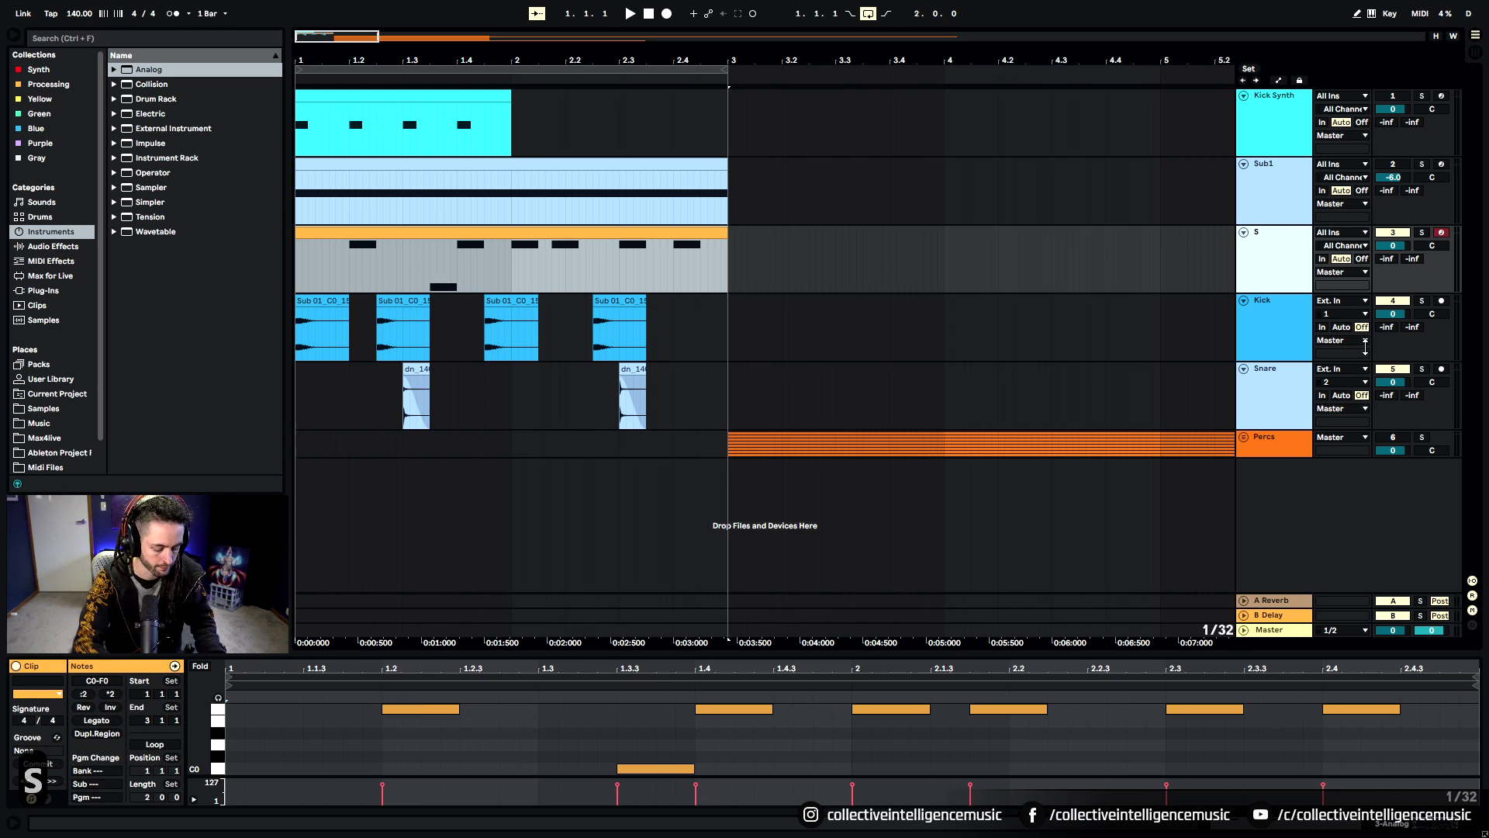
{"action": "type", "text": "ub 2"}
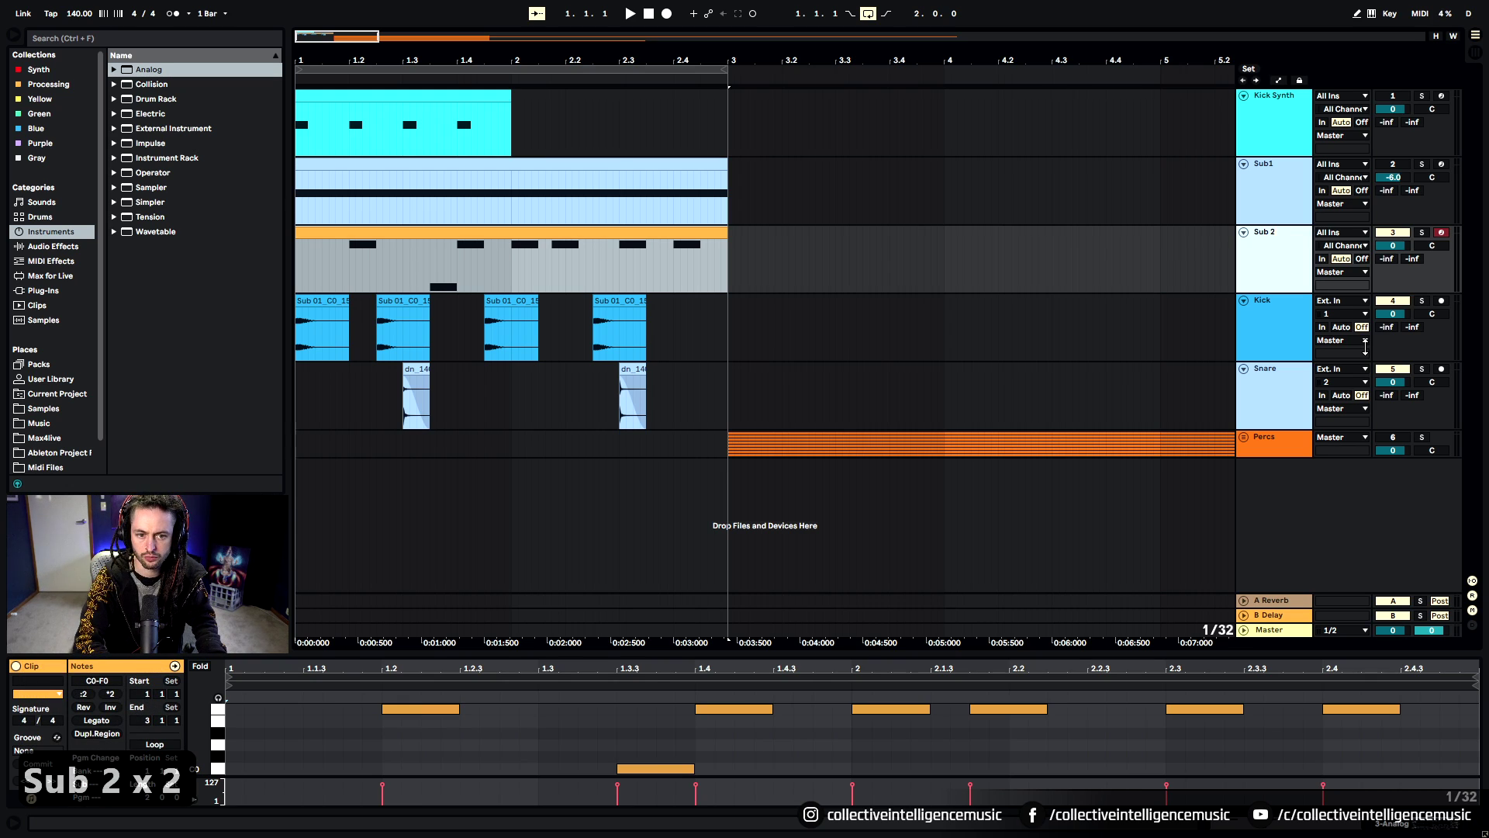
{"action": "key", "text": "Return"}
Duplicate the Sub 2 track and select the clip on the copy
{"action": "right_click", "coordinate": [1261, 246]}
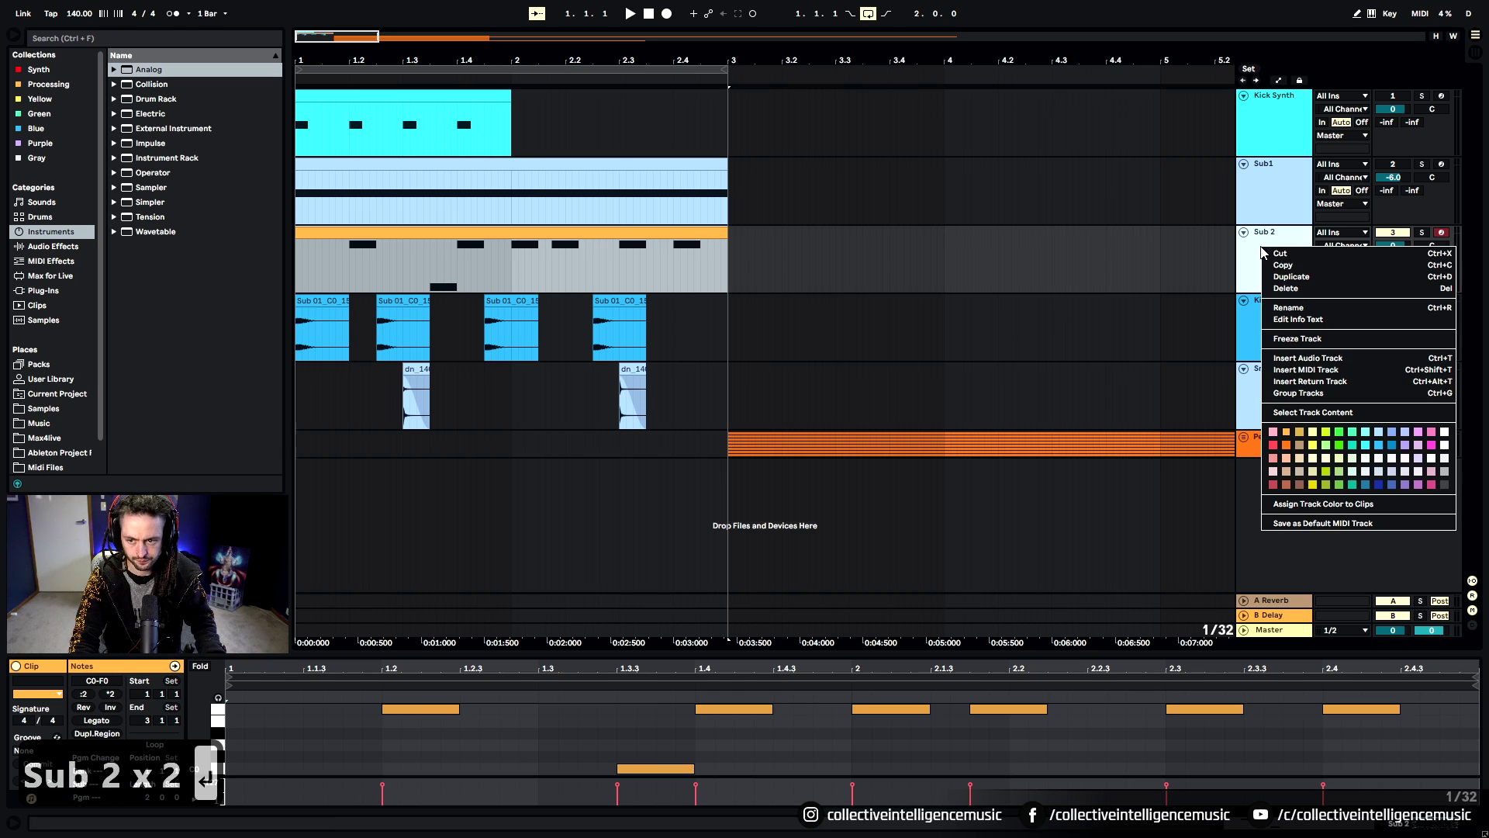
{"action": "left_click", "coordinate": [1278, 278]}
{"action": "left_click", "coordinate": [537, 298]}
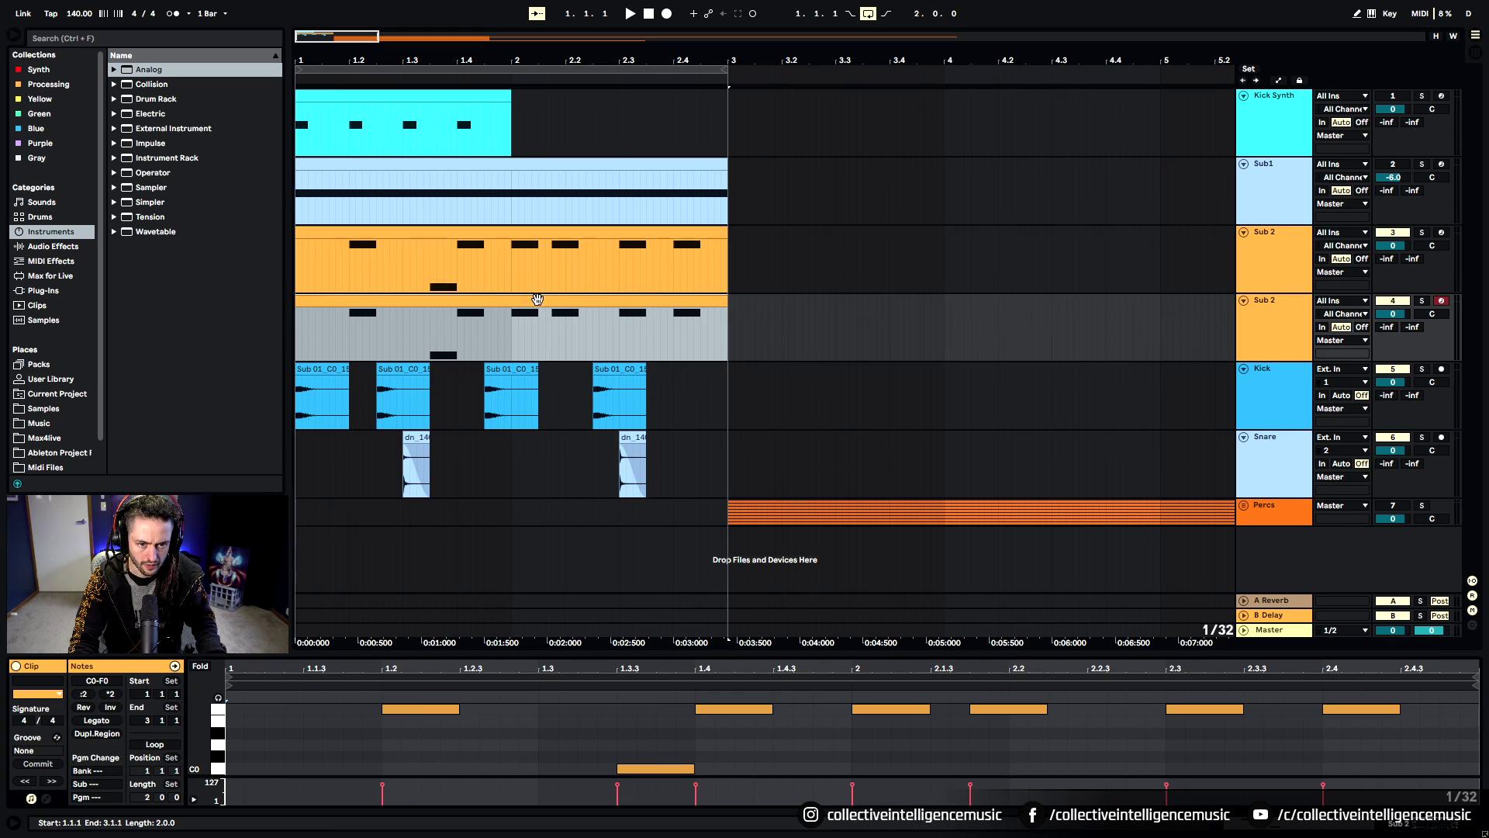
In the duplicated clip, delete every note except the one at 1.2.1, move that note to D#0 at 1.1.3, and audition it
{"action": "left_click_drag", "start_coordinate": [616, 738], "coordinate": [775, 801]}
{"action": "key", "text": "Delete"}
{"action": "left_click_drag", "start_coordinate": [677, 698], "coordinate": [1408, 717]}
{"action": "key", "text": "Delete"}
{"action": "left_click_drag", "start_coordinate": [461, 708], "coordinate": [384, 733]}
{"action": "key", "text": "space"}
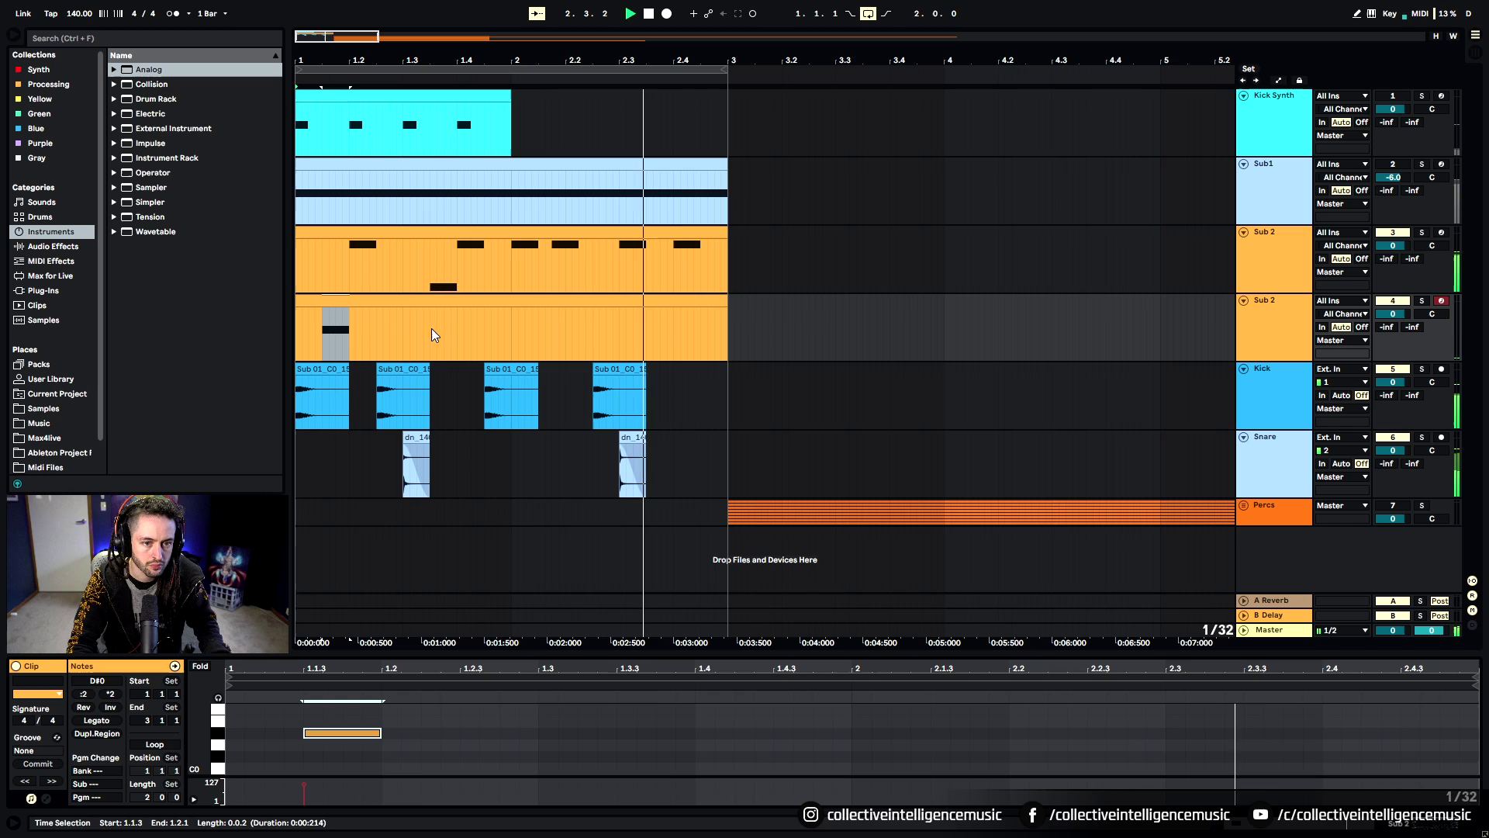
In the original Sub 2 clip, extend the C0 note so it runs from 1.3.1 to 1.4.1, and audition it
{"action": "left_click", "coordinate": [448, 234]}
{"action": "key", "text": "space"}
{"action": "left_click_drag", "start_coordinate": [639, 767], "coordinate": [550, 772]}
{"action": "key", "text": "space"}
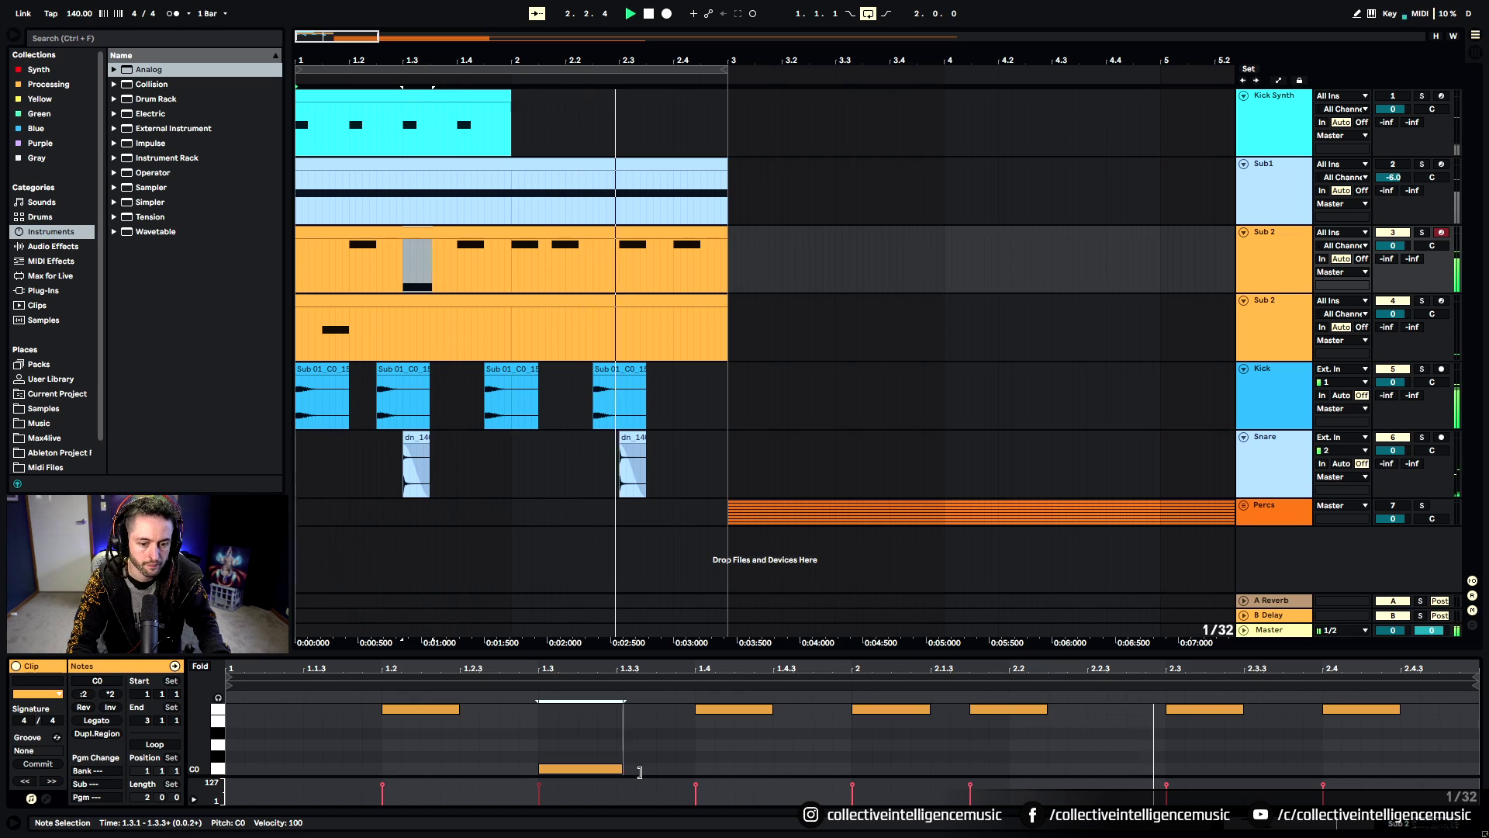
{"action": "left_click_drag", "start_coordinate": [616, 768], "coordinate": [695, 770]}
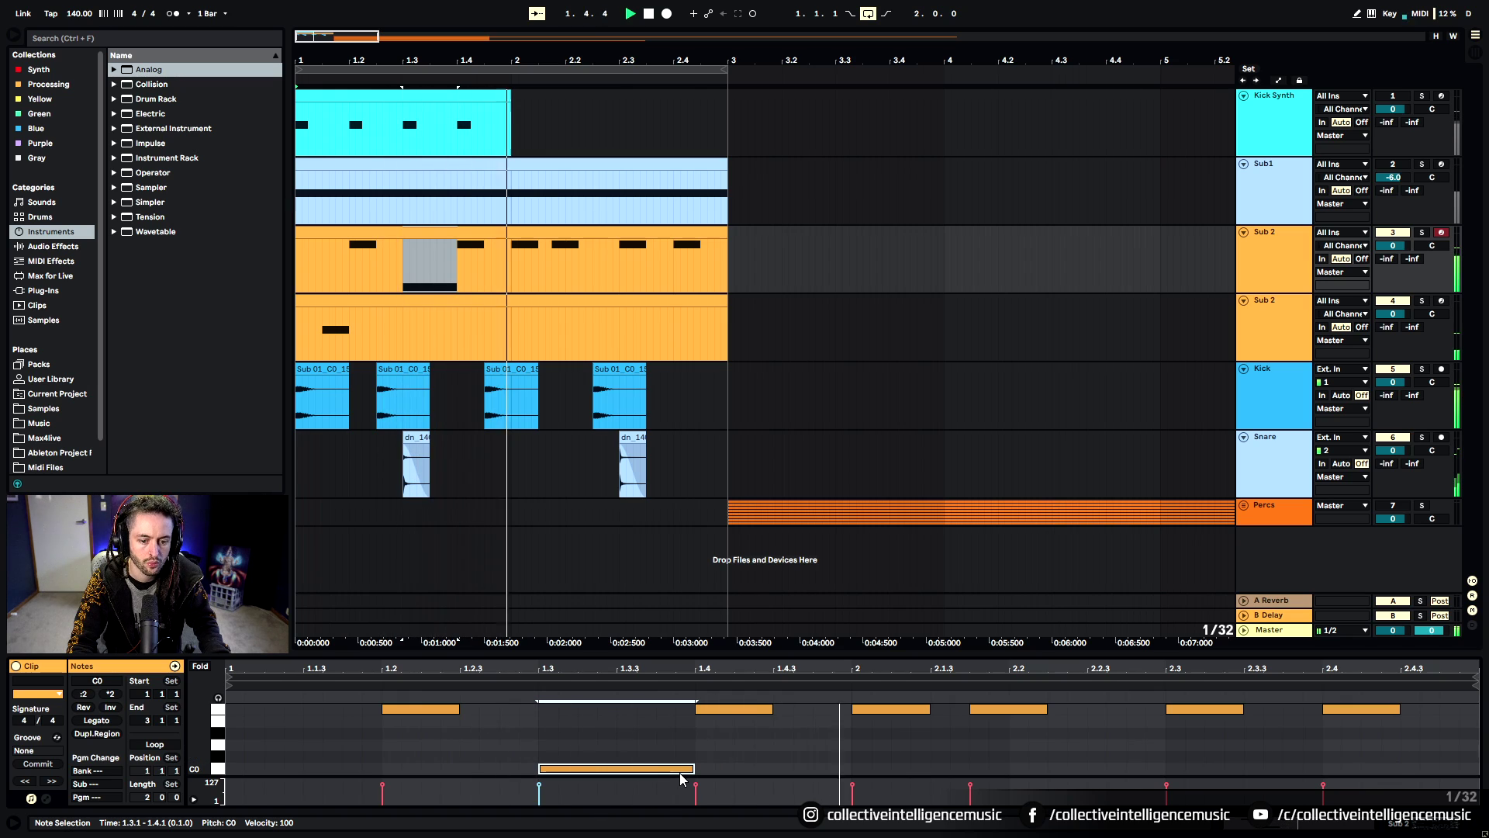
{"action": "key", "text": "space"}
Shorten the C0 note at 1.3.1 to end just before 1.3.3, add a second C0 note at 1.3.3, and start playback
{"action": "left_click_drag", "start_coordinate": [693, 768], "coordinate": [597, 769]}
{"action": "double_click", "coordinate": [629, 771]}
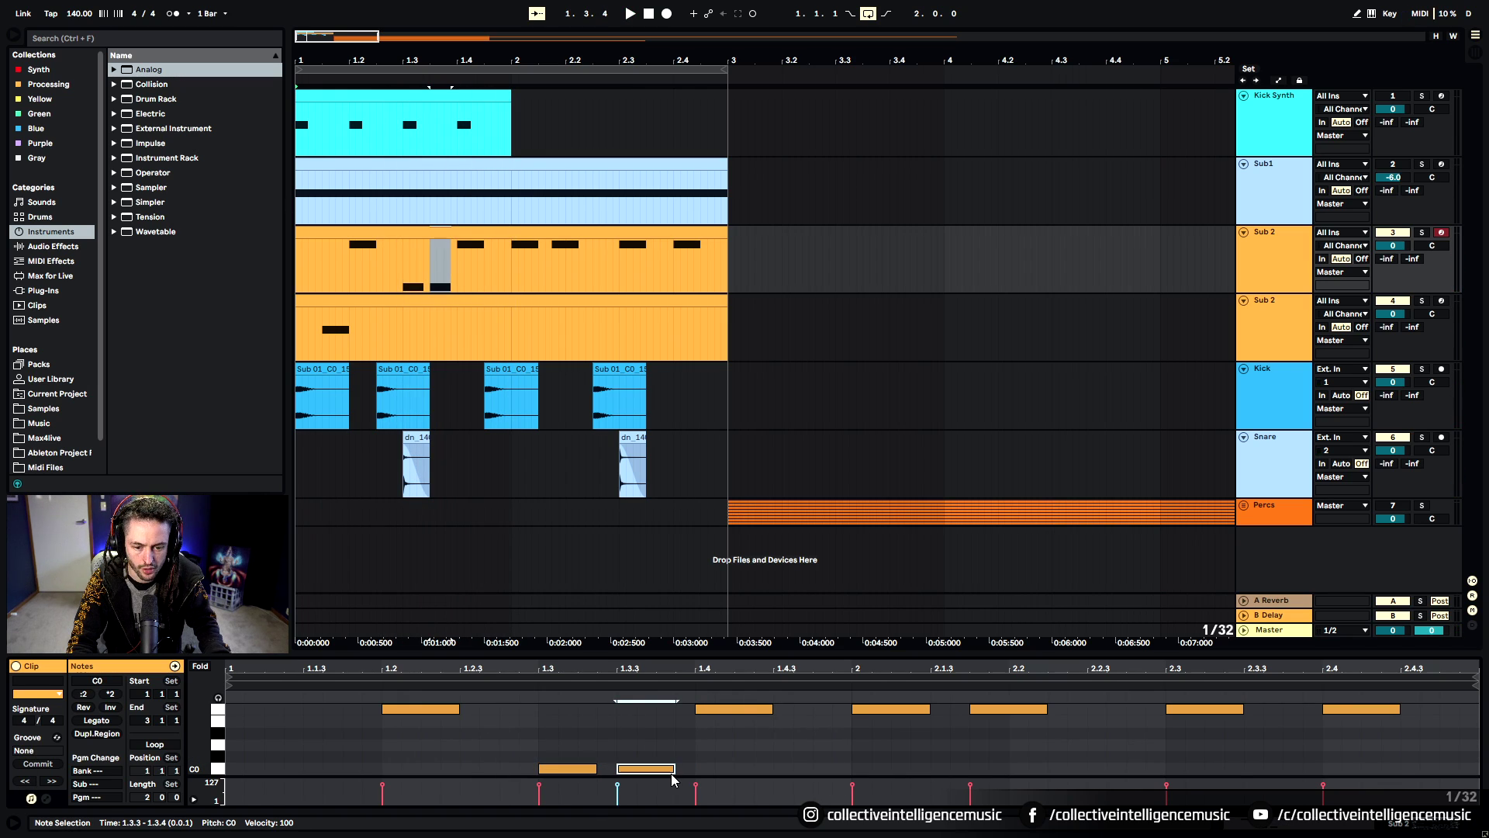
{"action": "key", "text": "space"}
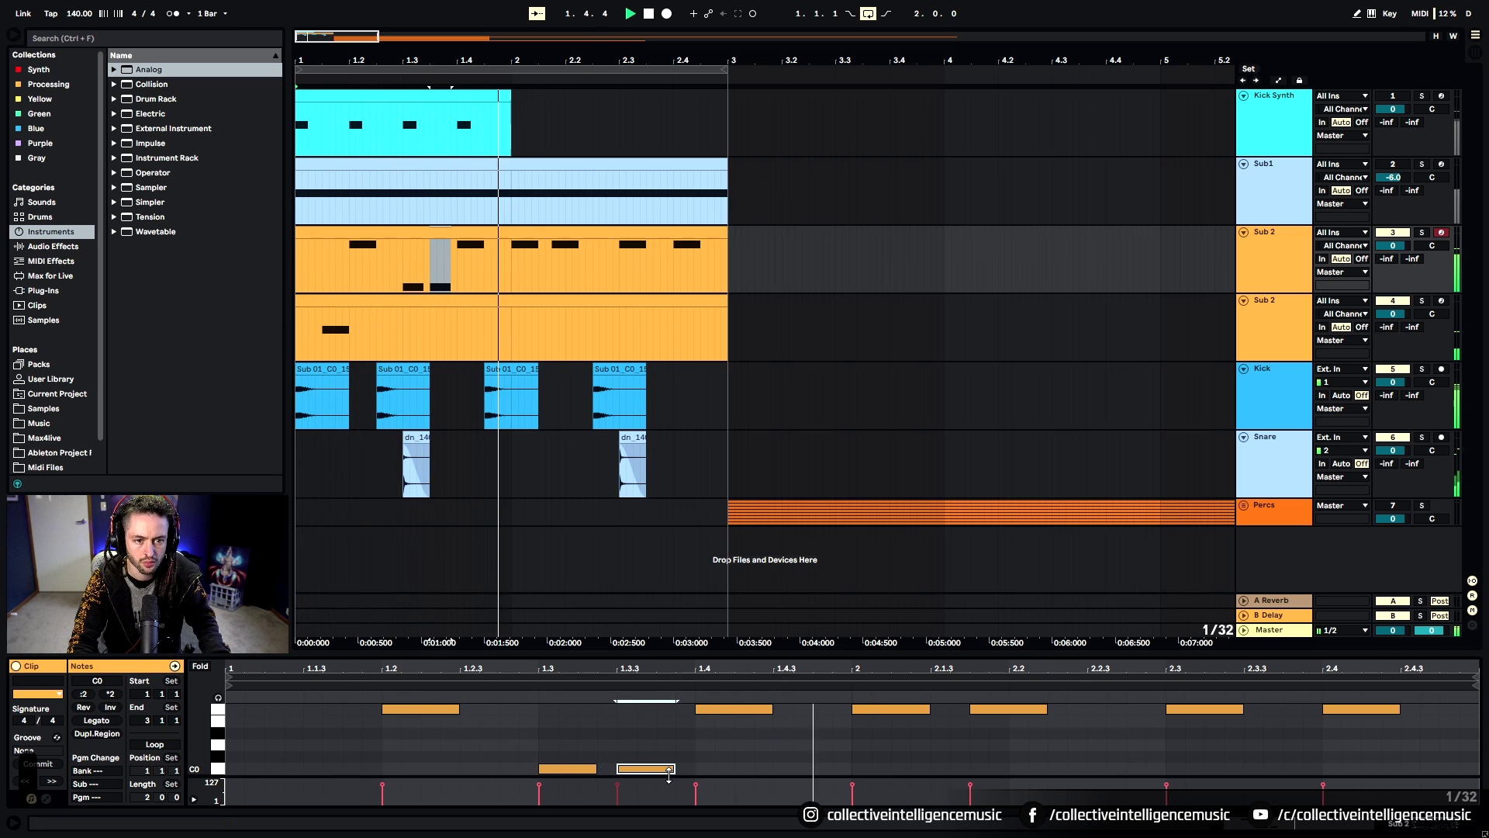
Arrange the two short notes so D0 plays at 1.3.1 and C0 plays at 1.3.3
{"action": "key", "text": "Up"}
{"action": "key", "text": "Up"}
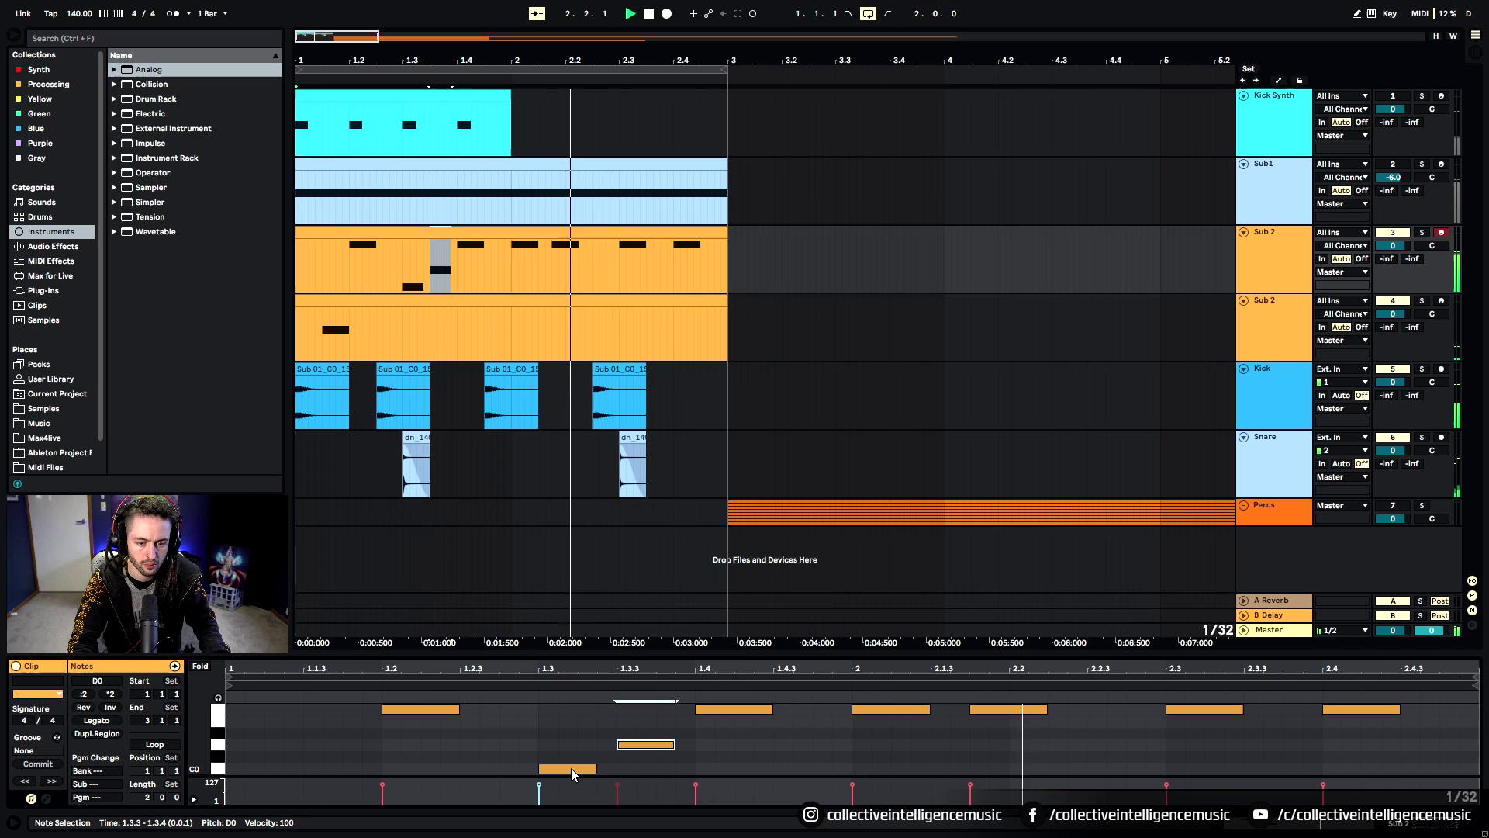
{"action": "left_click_drag", "start_coordinate": [570, 768], "coordinate": [638, 770]}
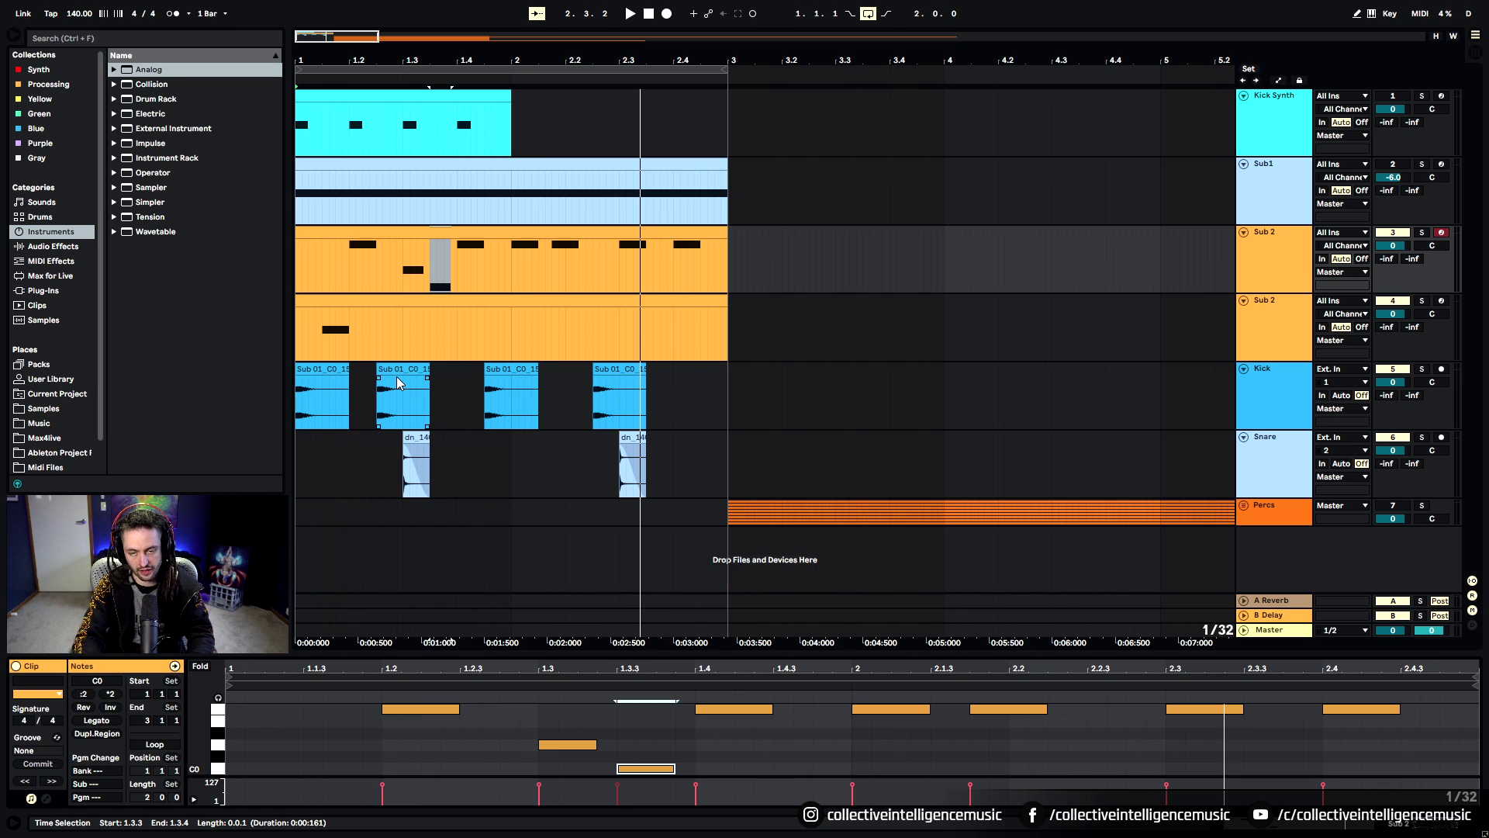
Trim all four Kick clips to a length of two sixteenths (0.0.2) and audition the loop
{"action": "left_click_drag", "start_coordinate": [429, 371], "coordinate": [322, 374]}
{"action": "left_click_drag", "start_coordinate": [534, 370], "coordinate": [511, 370]}
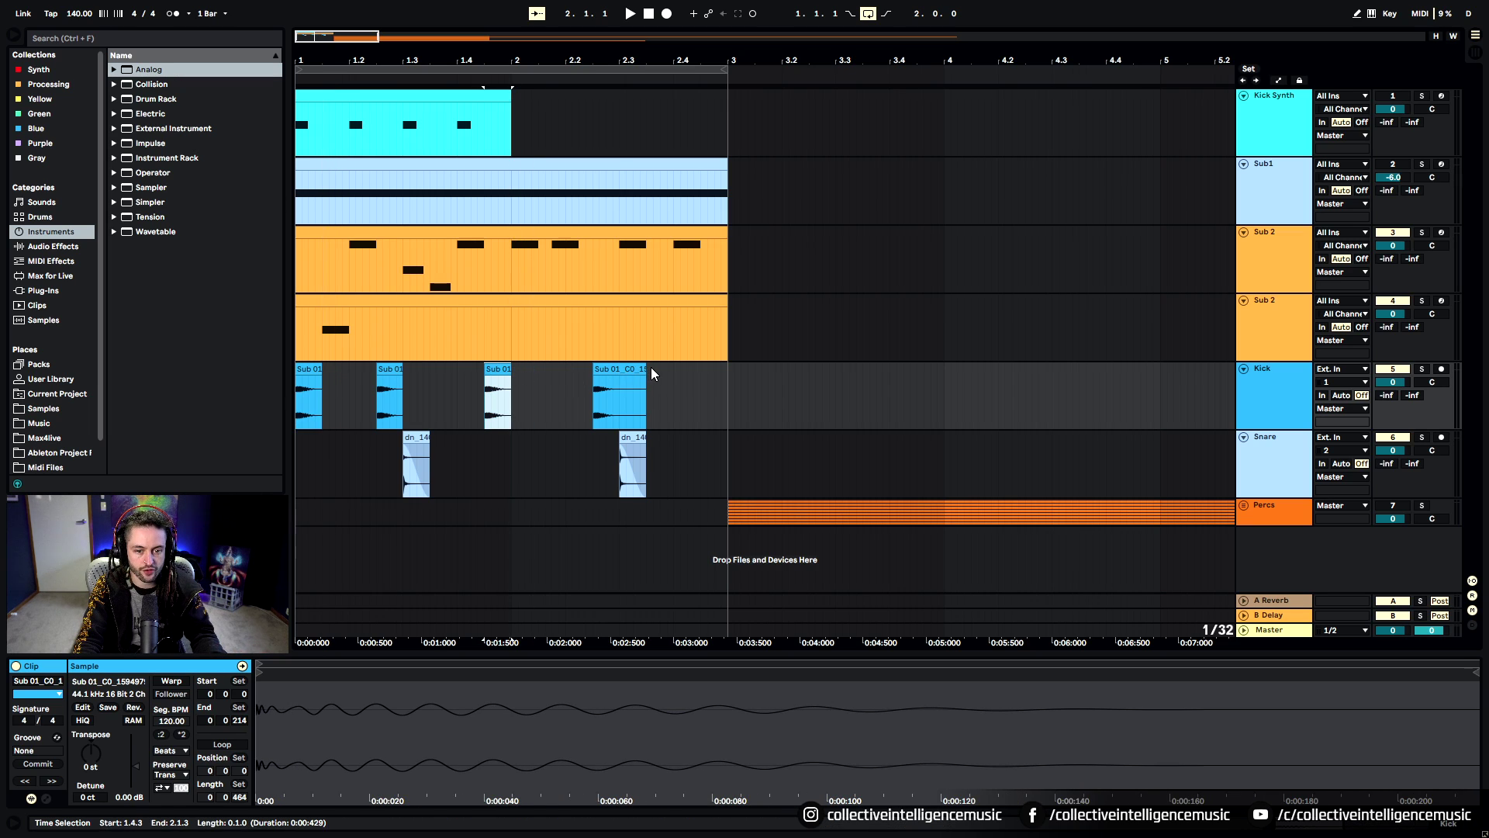
{"action": "left_click_drag", "start_coordinate": [646, 370], "coordinate": [616, 370]}
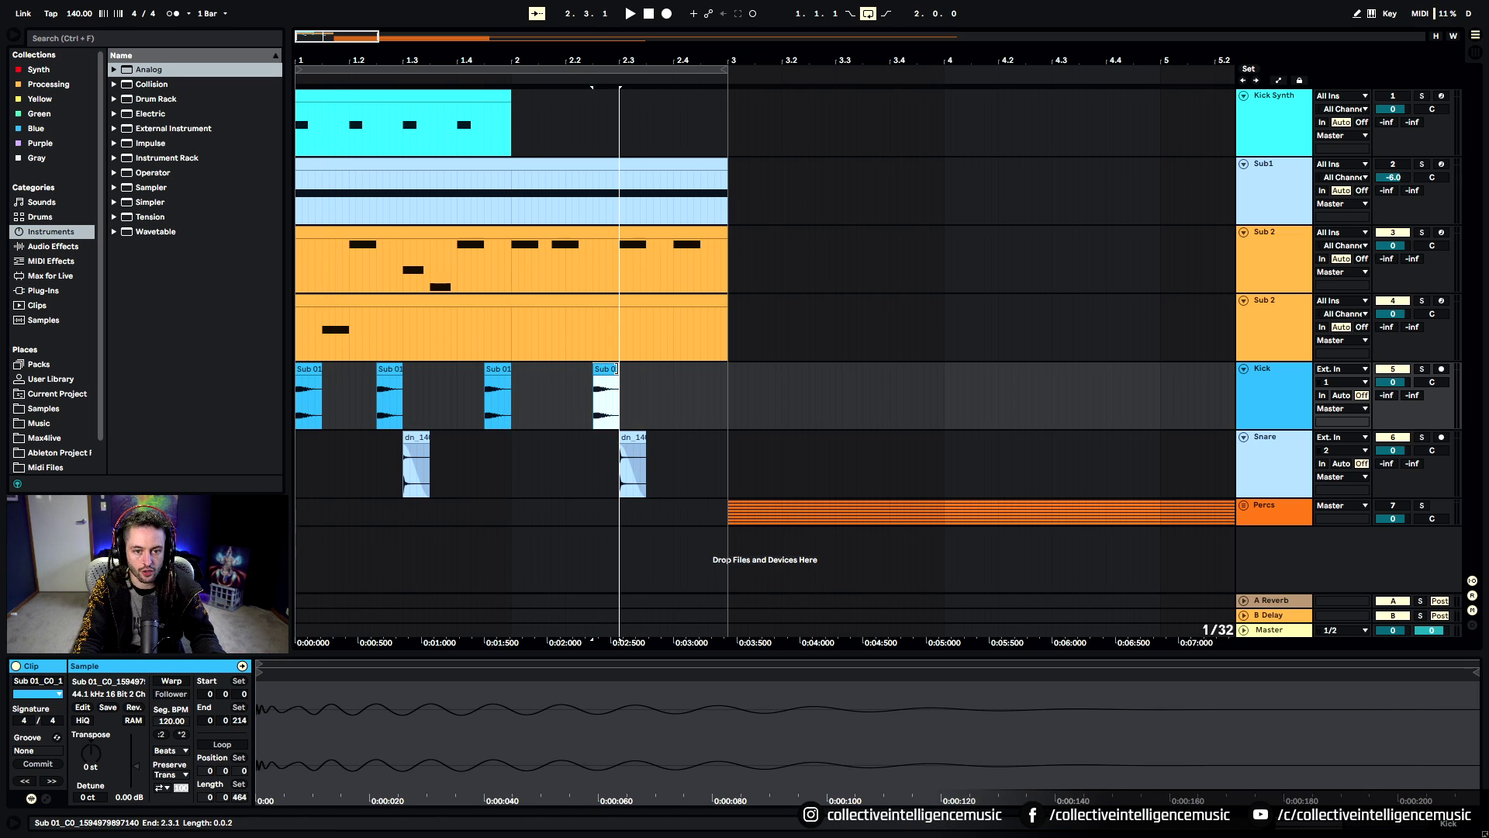
{"action": "left_click", "coordinate": [318, 380]}
{"action": "key", "text": "space"}
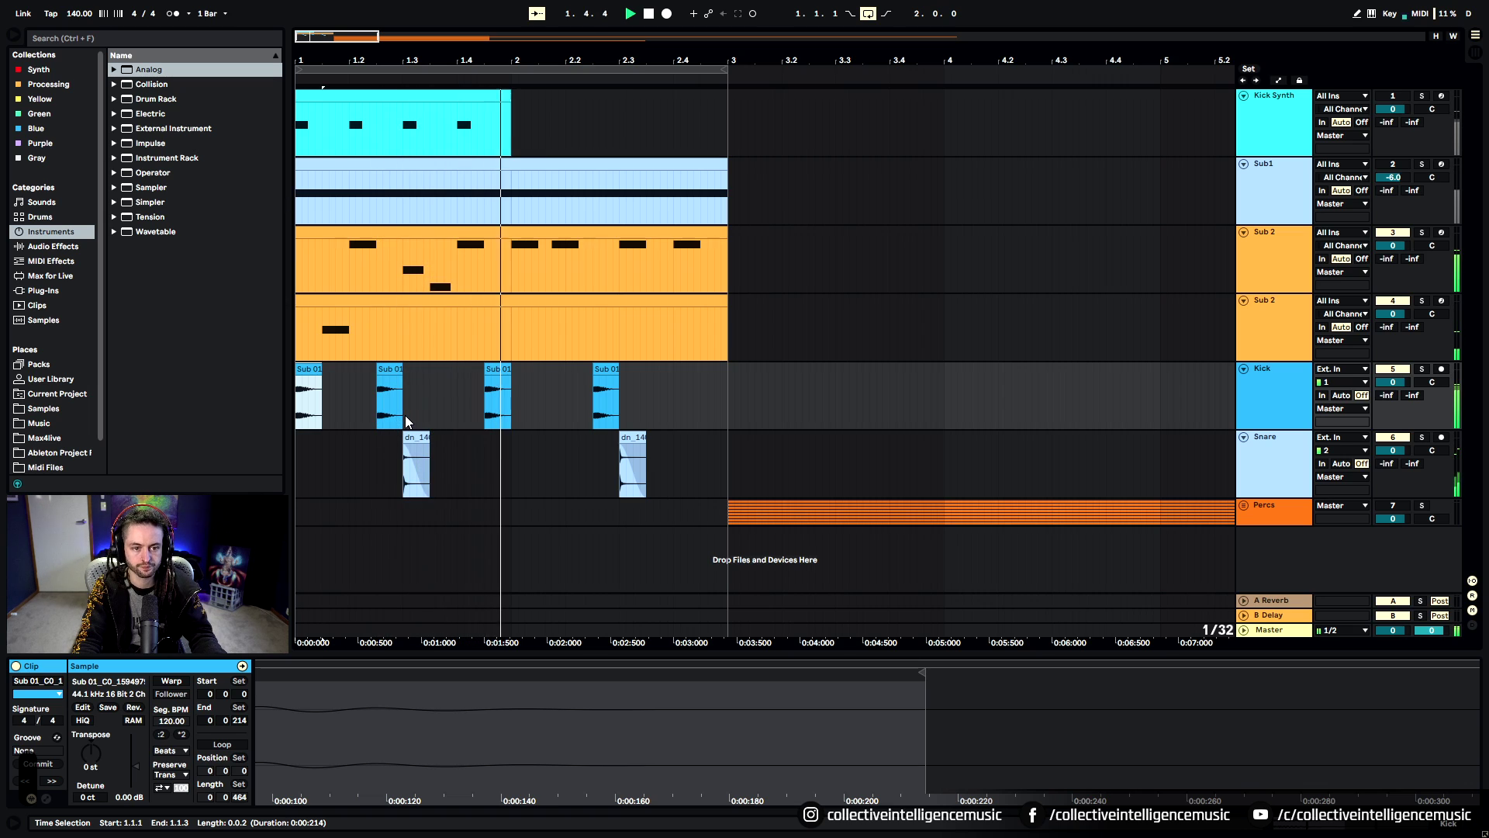
Move both Sub 2 clips together so they start at bar 3
{"action": "left_click", "coordinate": [516, 300]}
{"action": "left_click", "coordinate": [531, 234], "text": "shift"}
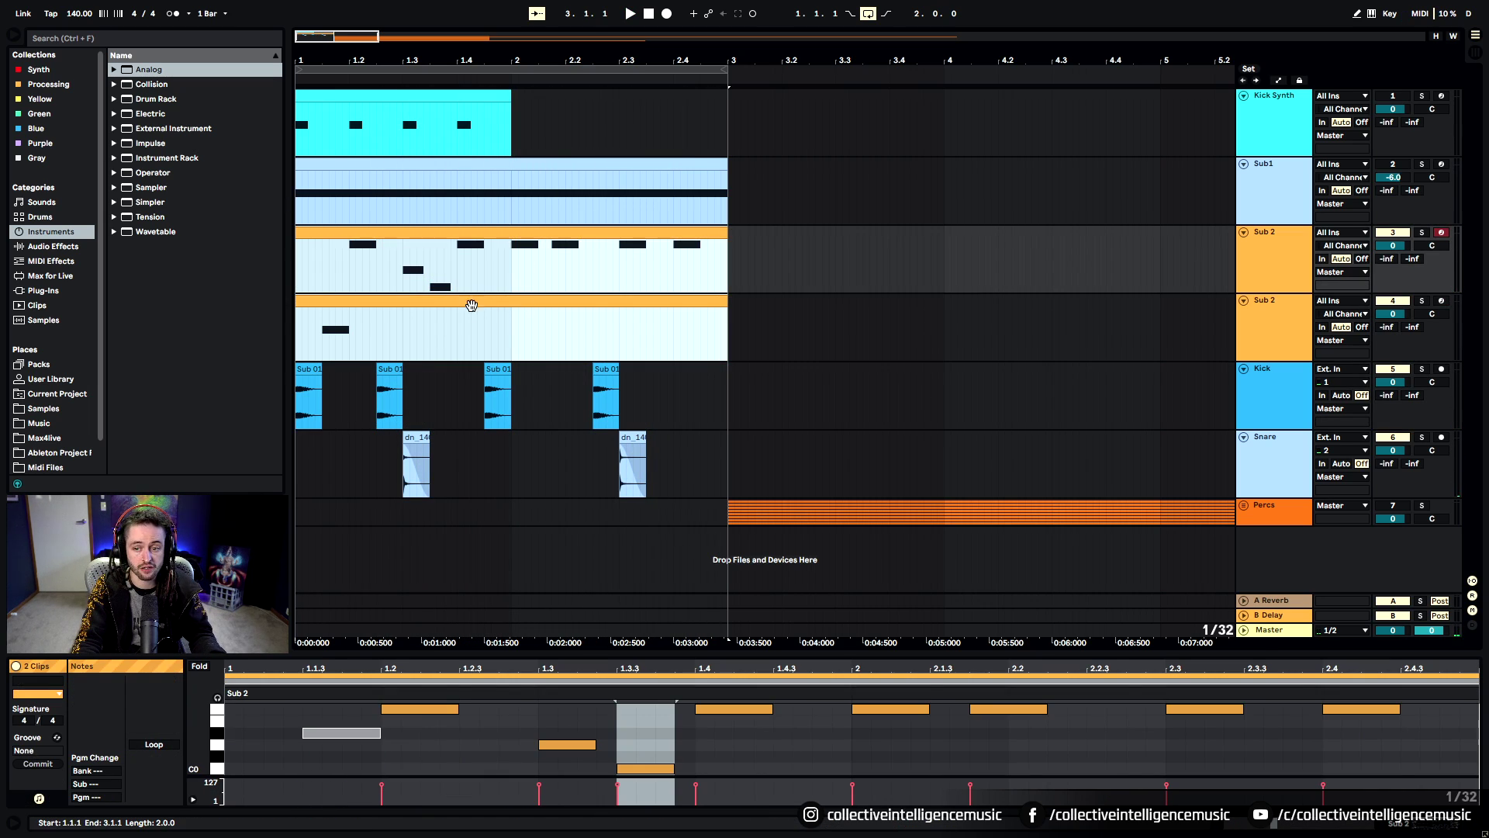
{"action": "left_click", "coordinate": [335, 299]}
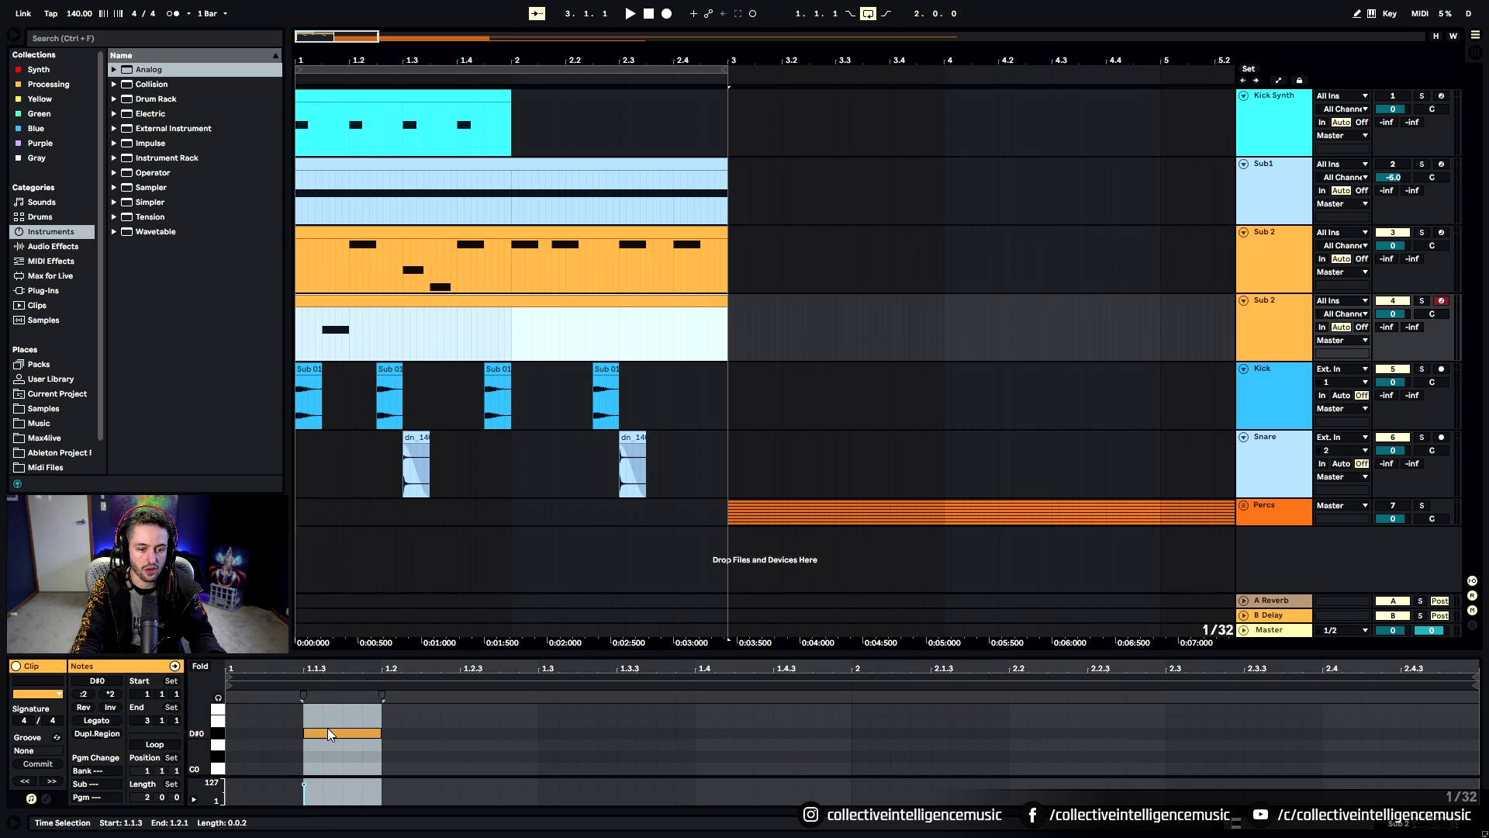
{"action": "left_click", "coordinate": [446, 289]}
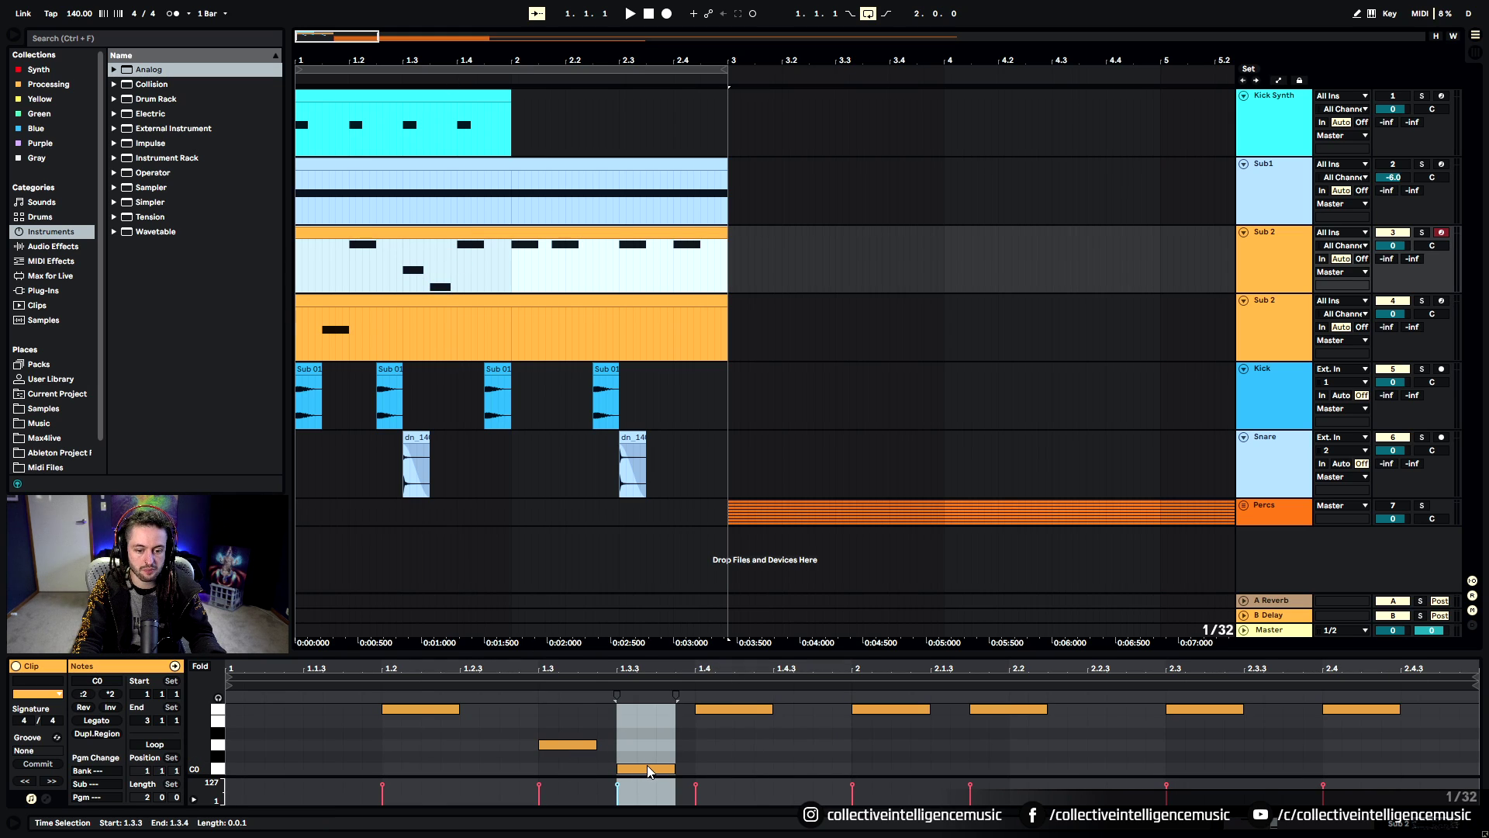
{"action": "left_click", "coordinate": [386, 298], "text": "shift"}
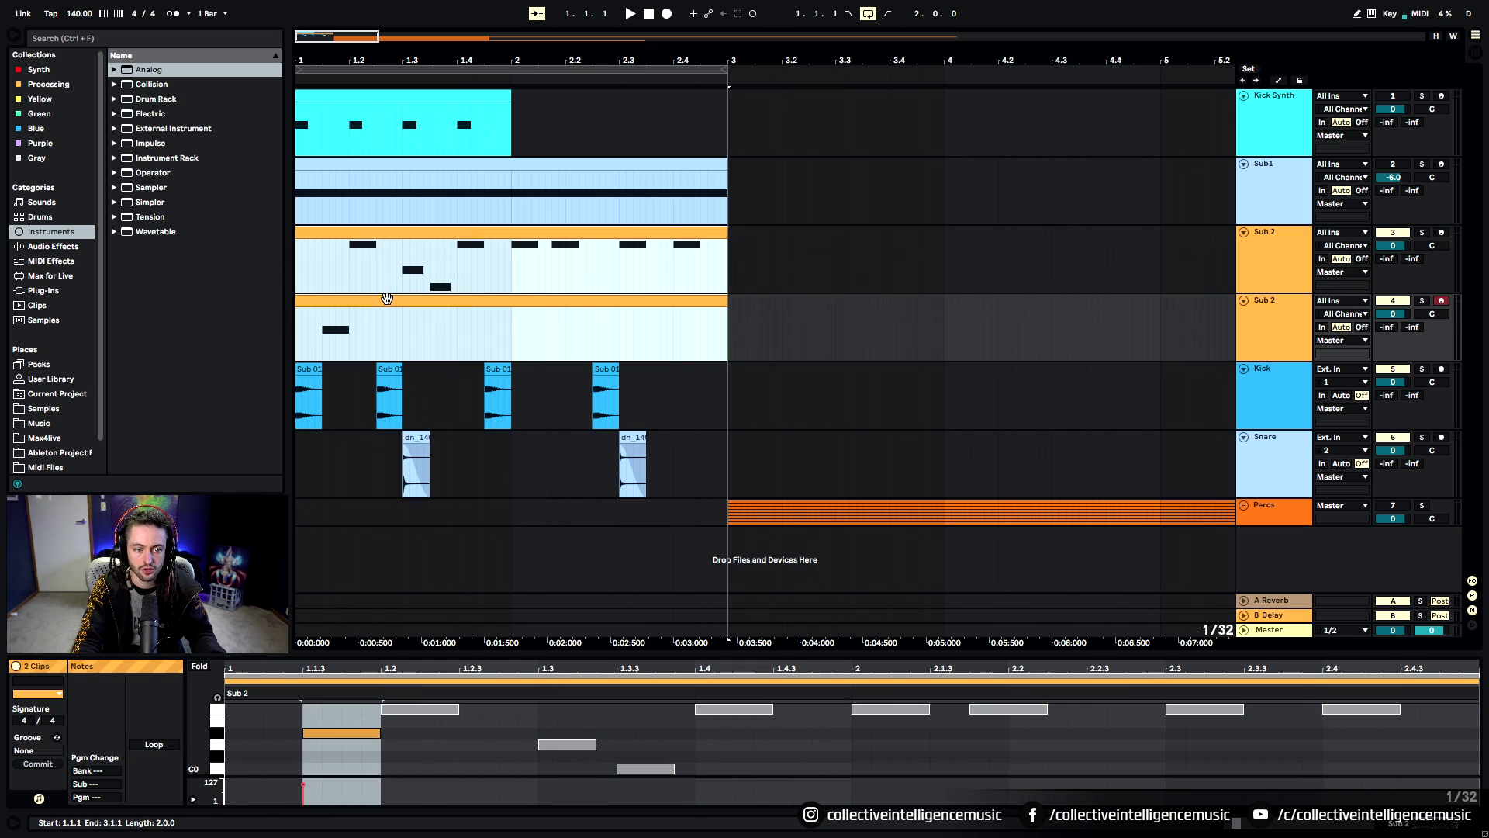
{"action": "key", "text": "ctrl+d"}
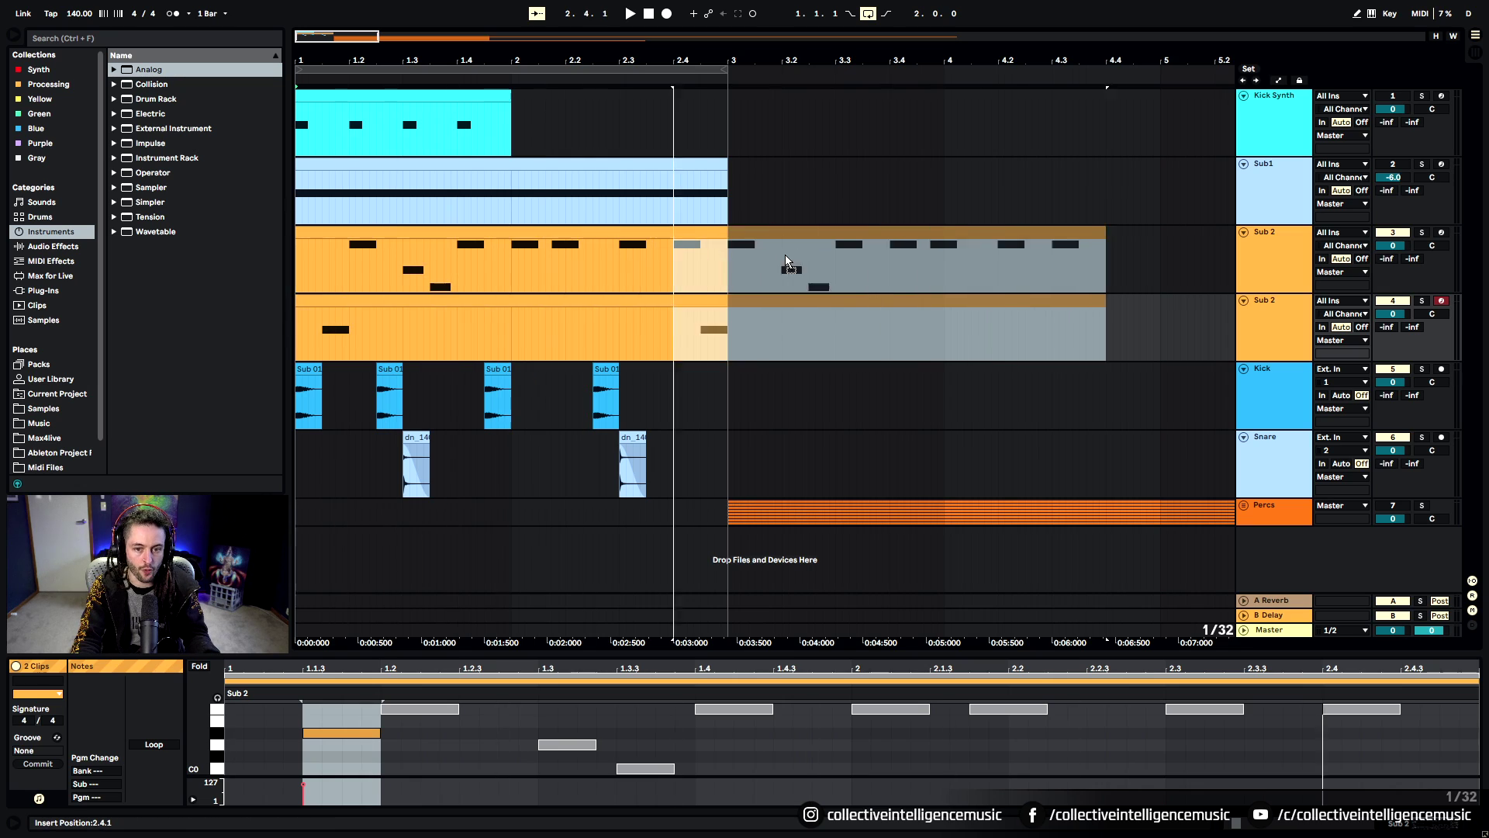
{"action": "left_click_drag", "start_coordinate": [810, 254], "coordinate": [811, 256]}
{"action": "left_click", "coordinate": [800, 308]}
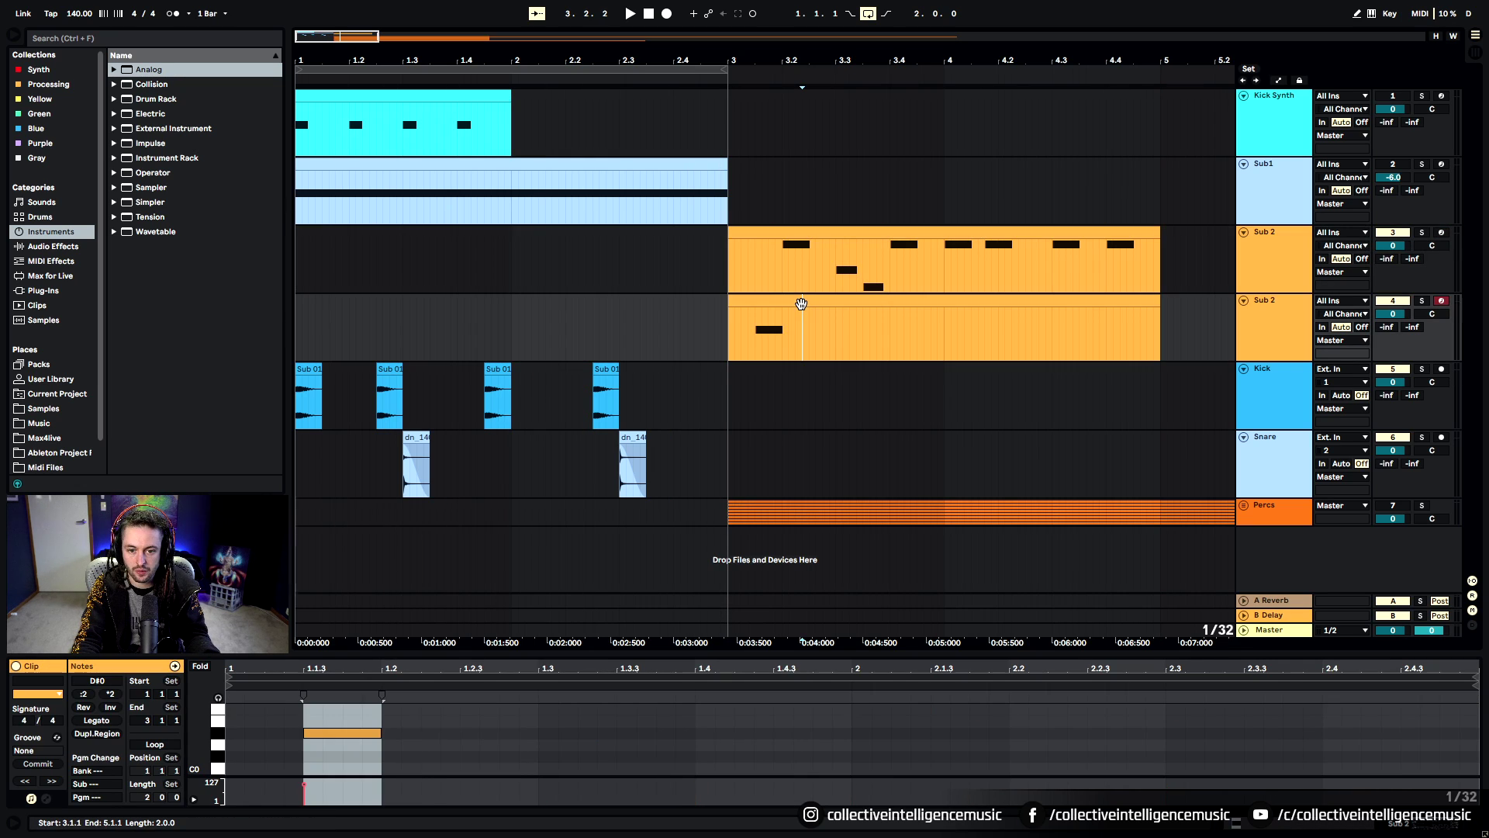
In the upper Sub 2 clip, add a D0 note from 1.1.3 to 1.2.1, matching the lower clip's note timing
{"action": "left_click", "coordinate": [780, 234]}
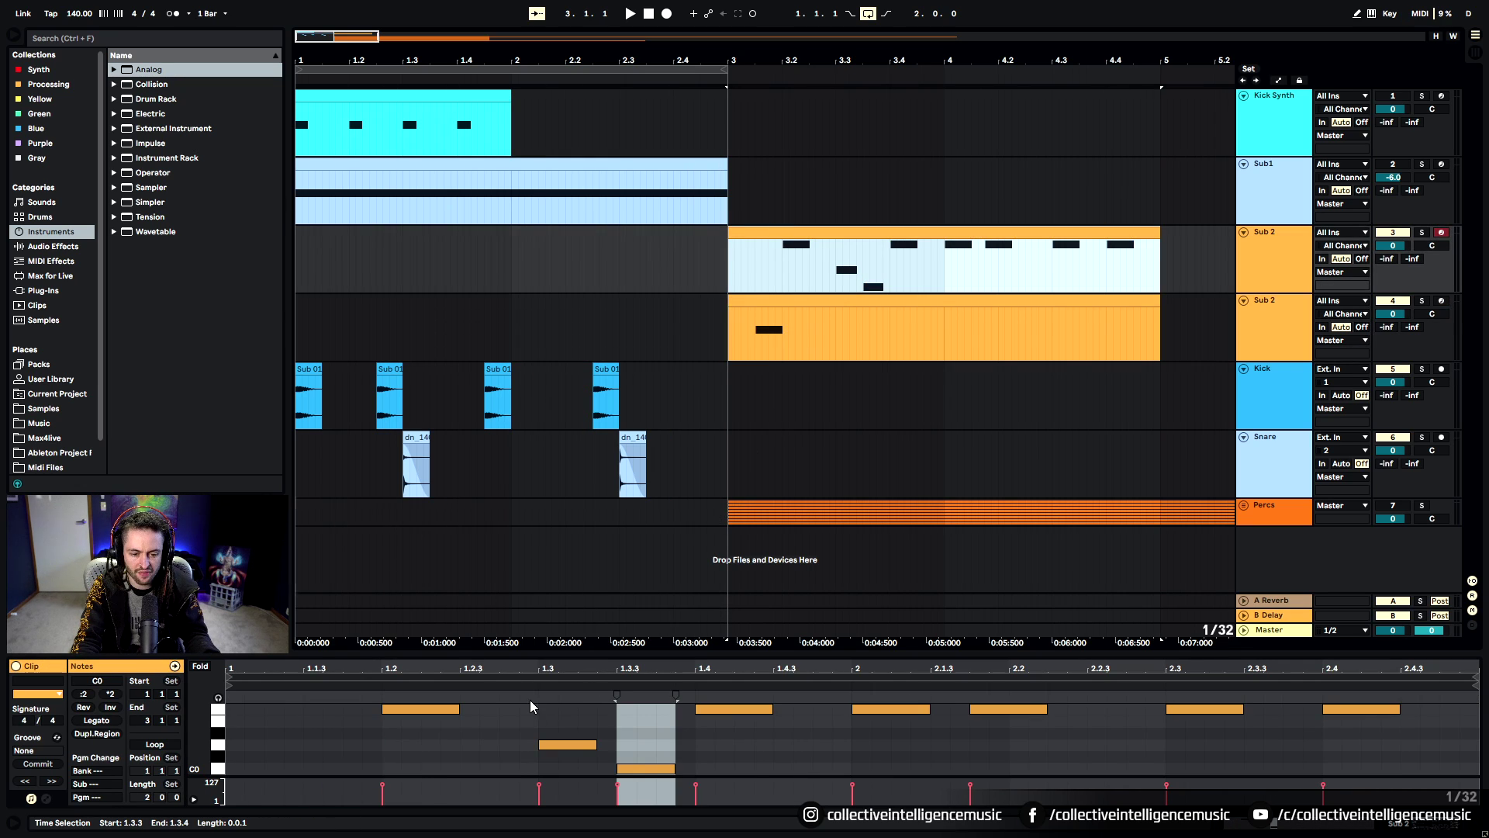
{"action": "left_click", "coordinate": [304, 744]}
{"action": "double_click", "coordinate": [319, 744]}
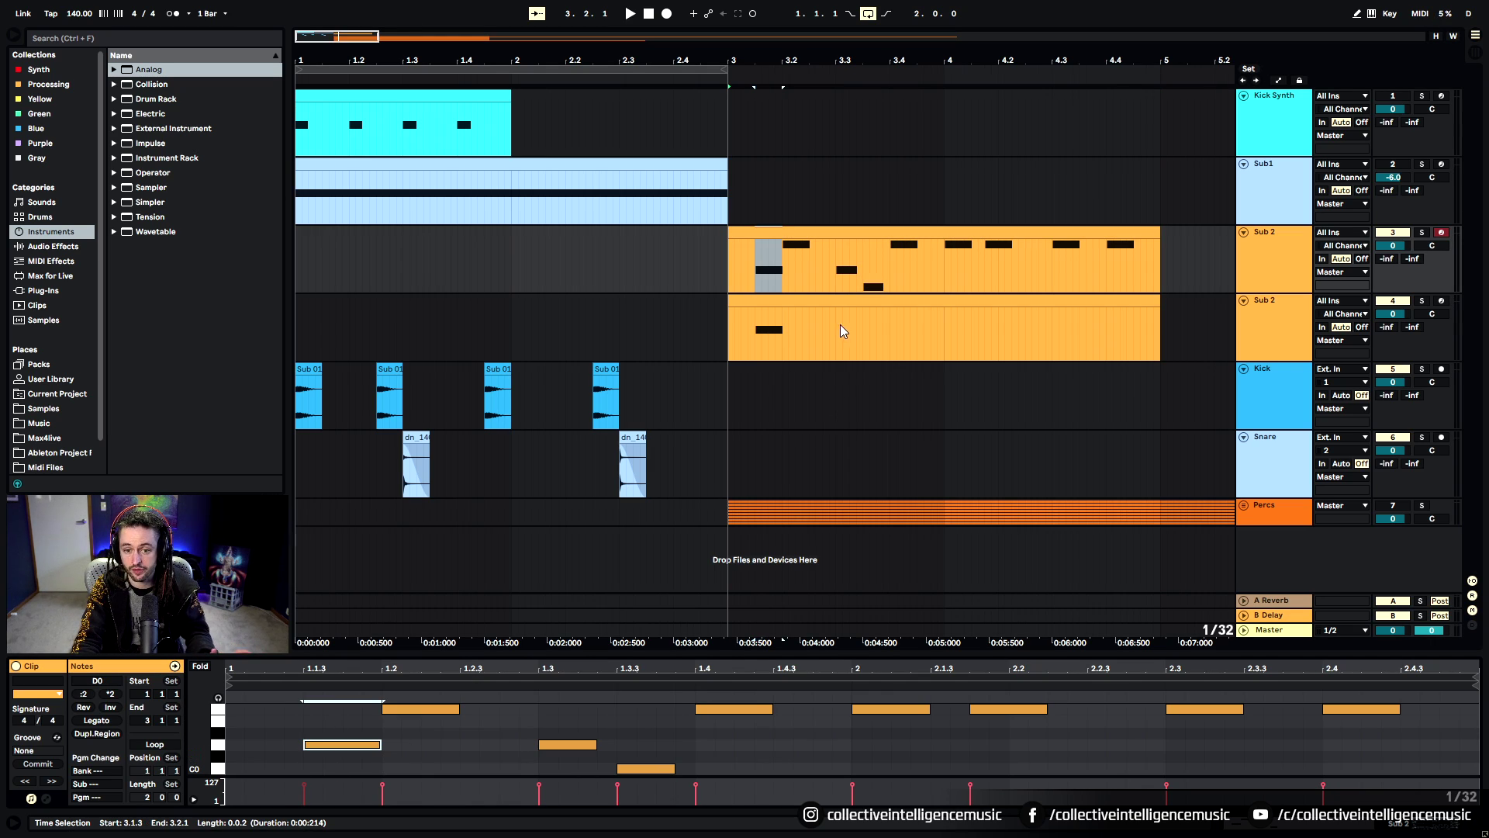
{"action": "left_click", "coordinate": [856, 301]}
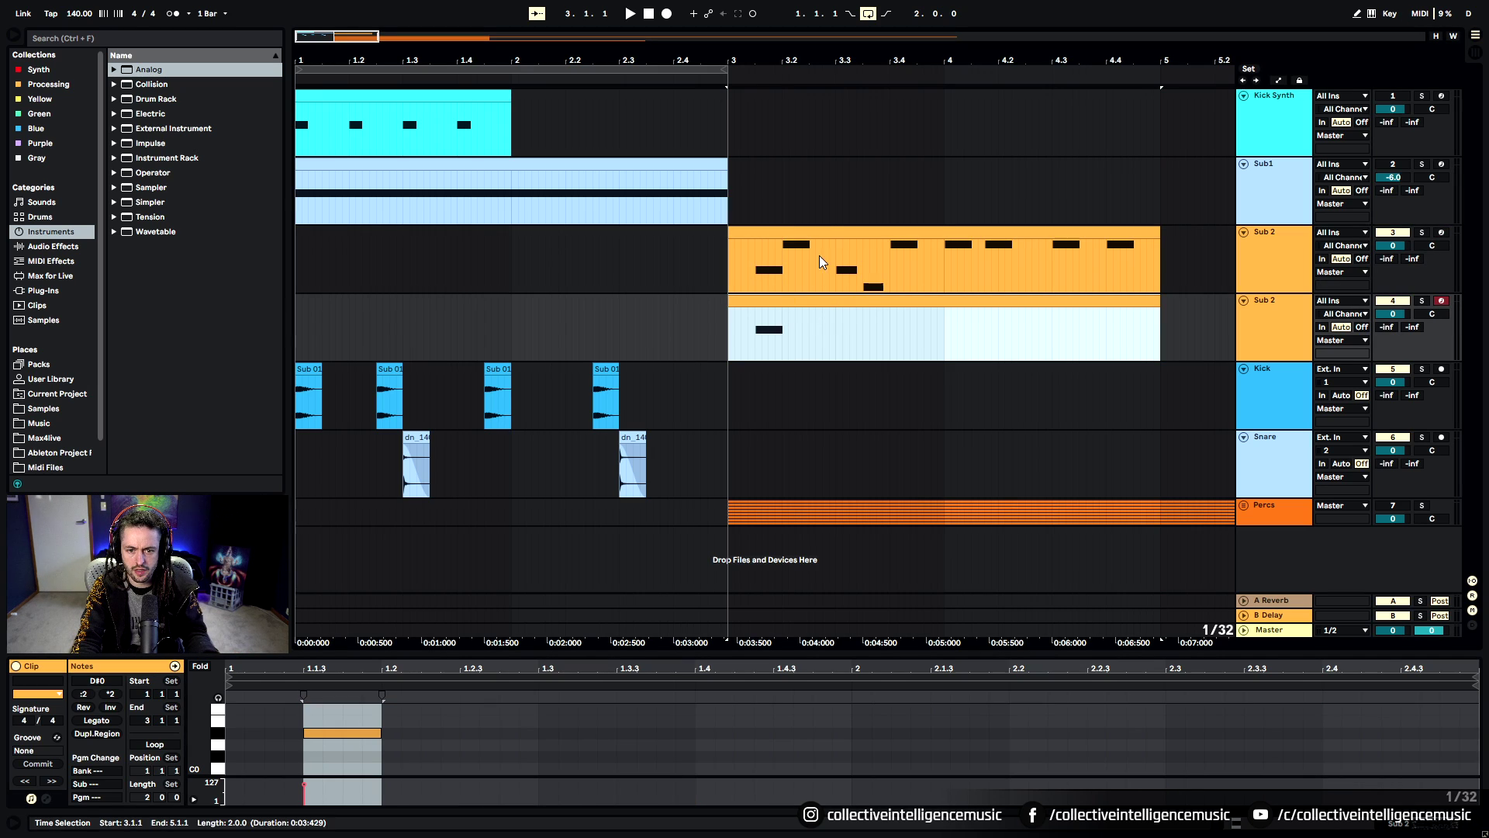
Rename the upper Sub 2 clip as Idea One
{"action": "left_click", "coordinate": [827, 233]}
{"action": "key", "text": "ctrl+r"}
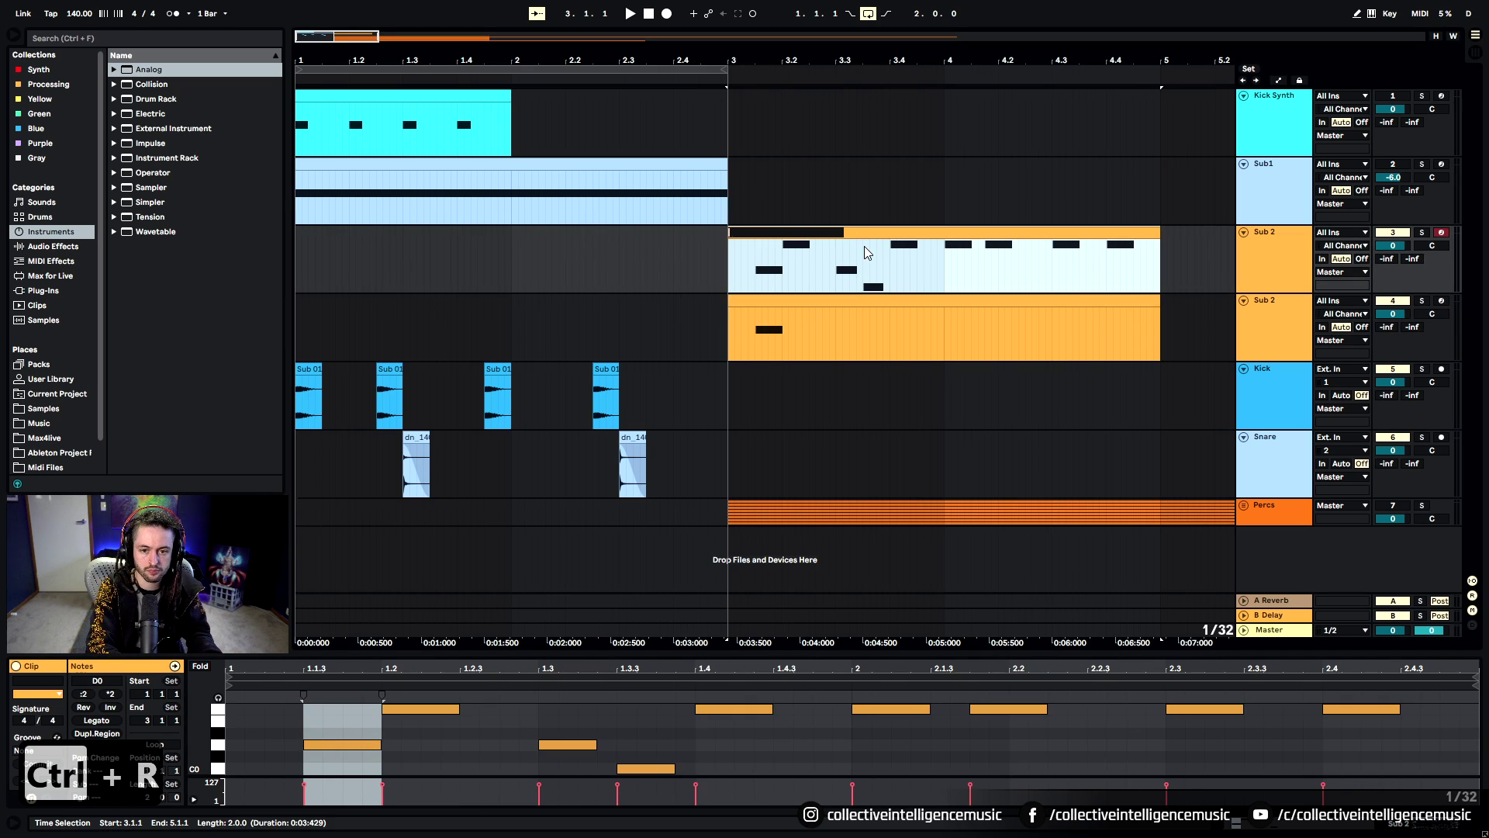
{"action": "type", "text": "Idea One"}
{"action": "key", "text": "Return"}
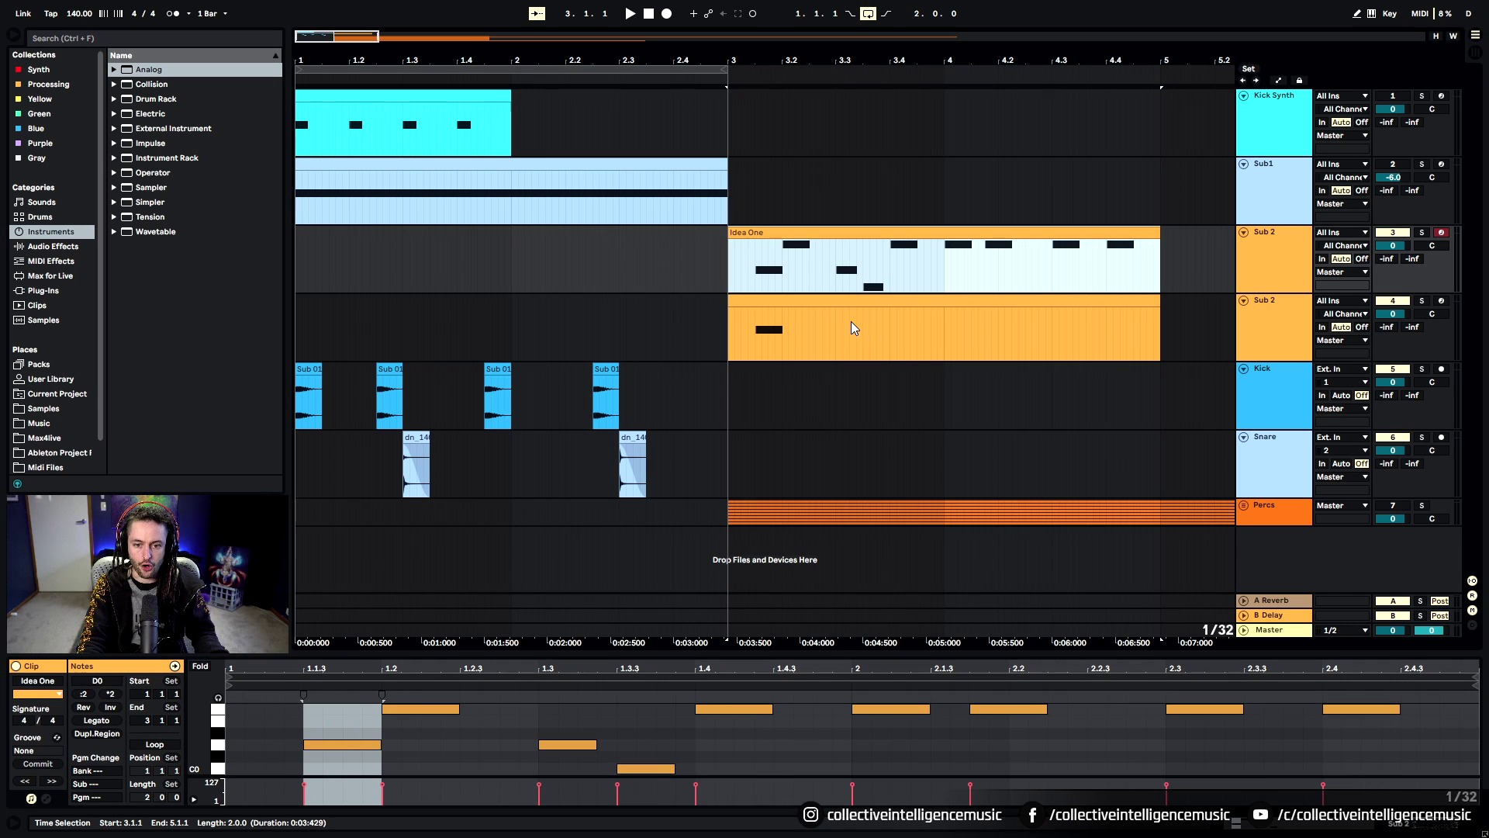
Move the lower Sub 2 clip back to 1.1.1 and audition it repeatedly with the drums
{"action": "left_click_drag", "start_coordinate": [853, 321], "coordinate": [463, 351]}
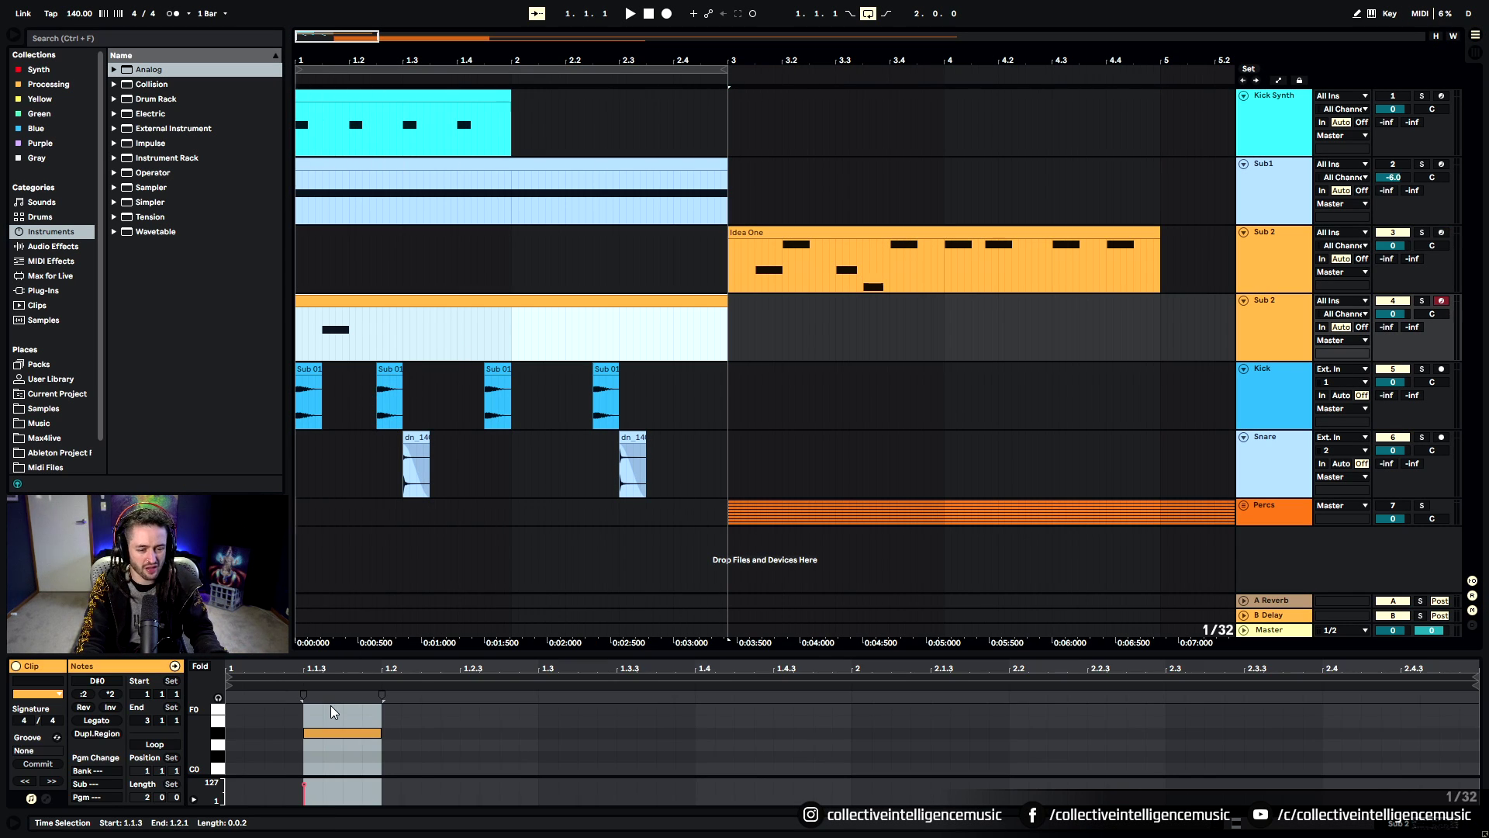
{"action": "key", "text": "space"}
{"action": "key", "text": "space"}
{"action": "key", "text": "space"}
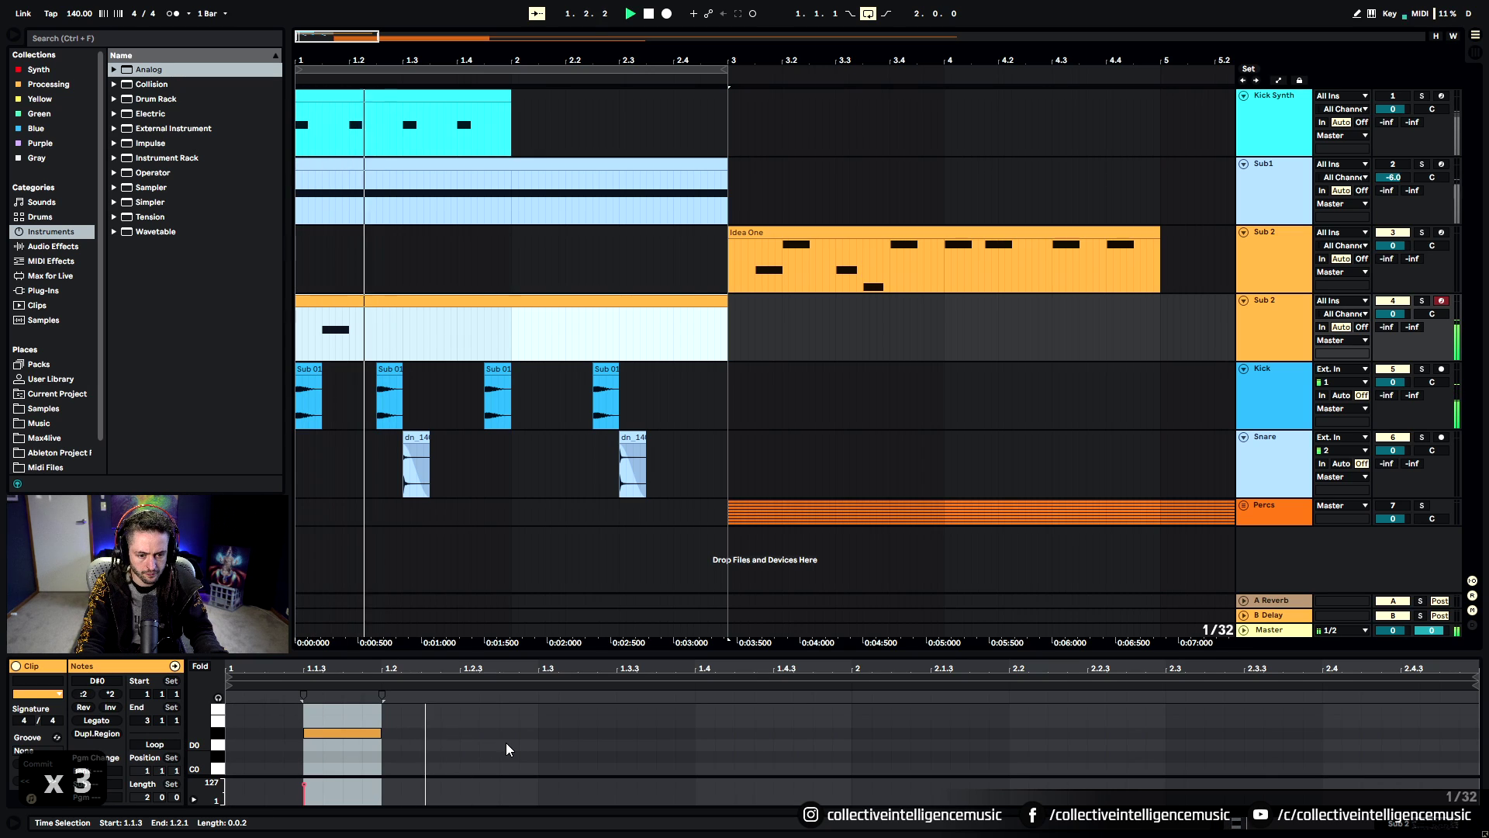
{"action": "key", "text": "space"}
{"action": "key", "text": "space"}
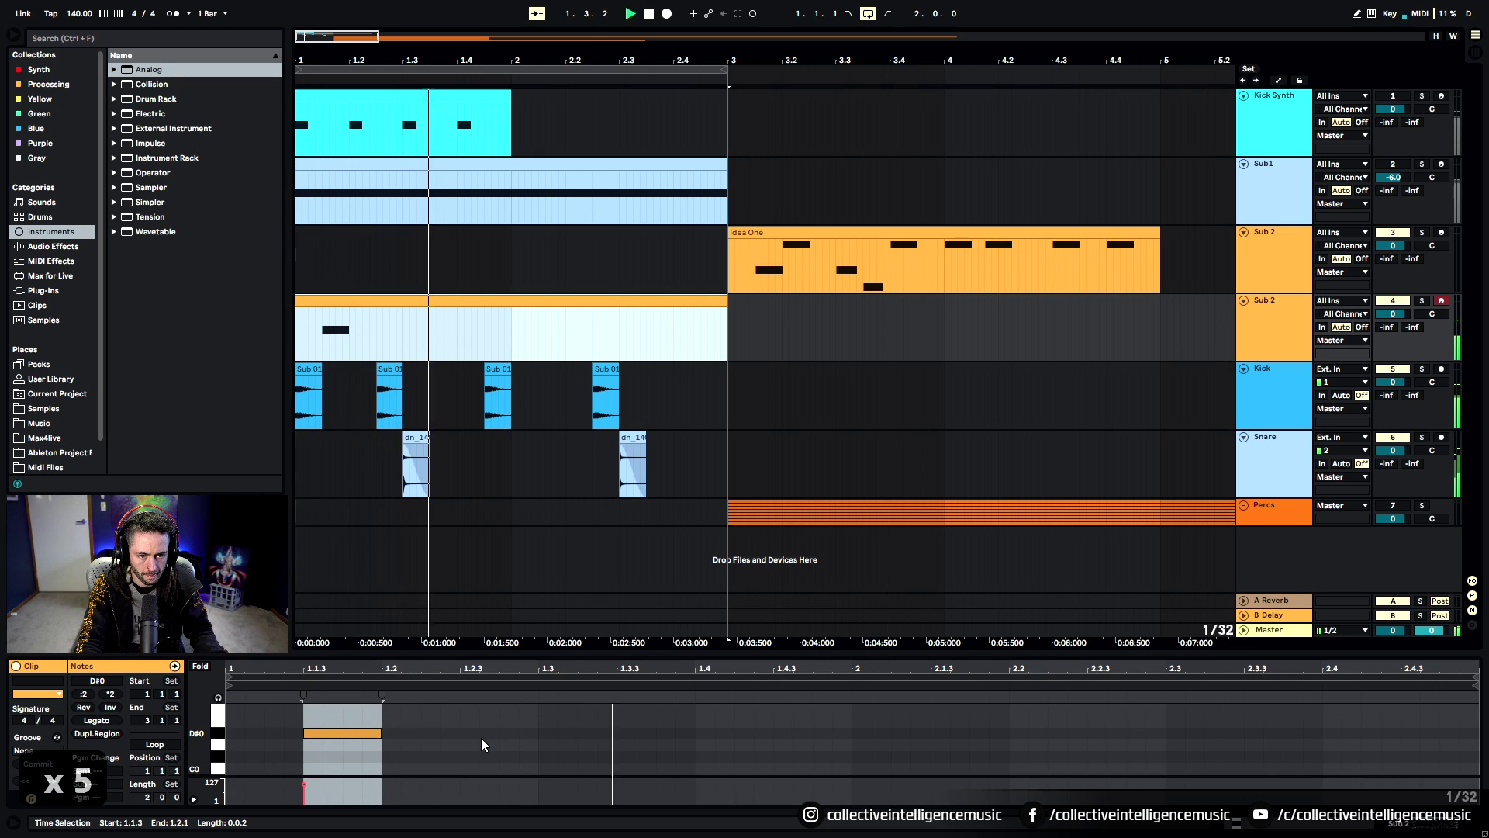
{"action": "key", "text": "space"}
{"action": "key", "text": "space"}
{"action": "key", "text": "space"}
Copy the D#0 note from 1.1.3 to 1.3.1, 2.1.1 and 2.3.1, auditioning the pattern between copies
{"action": "left_click", "coordinate": [341, 734]}
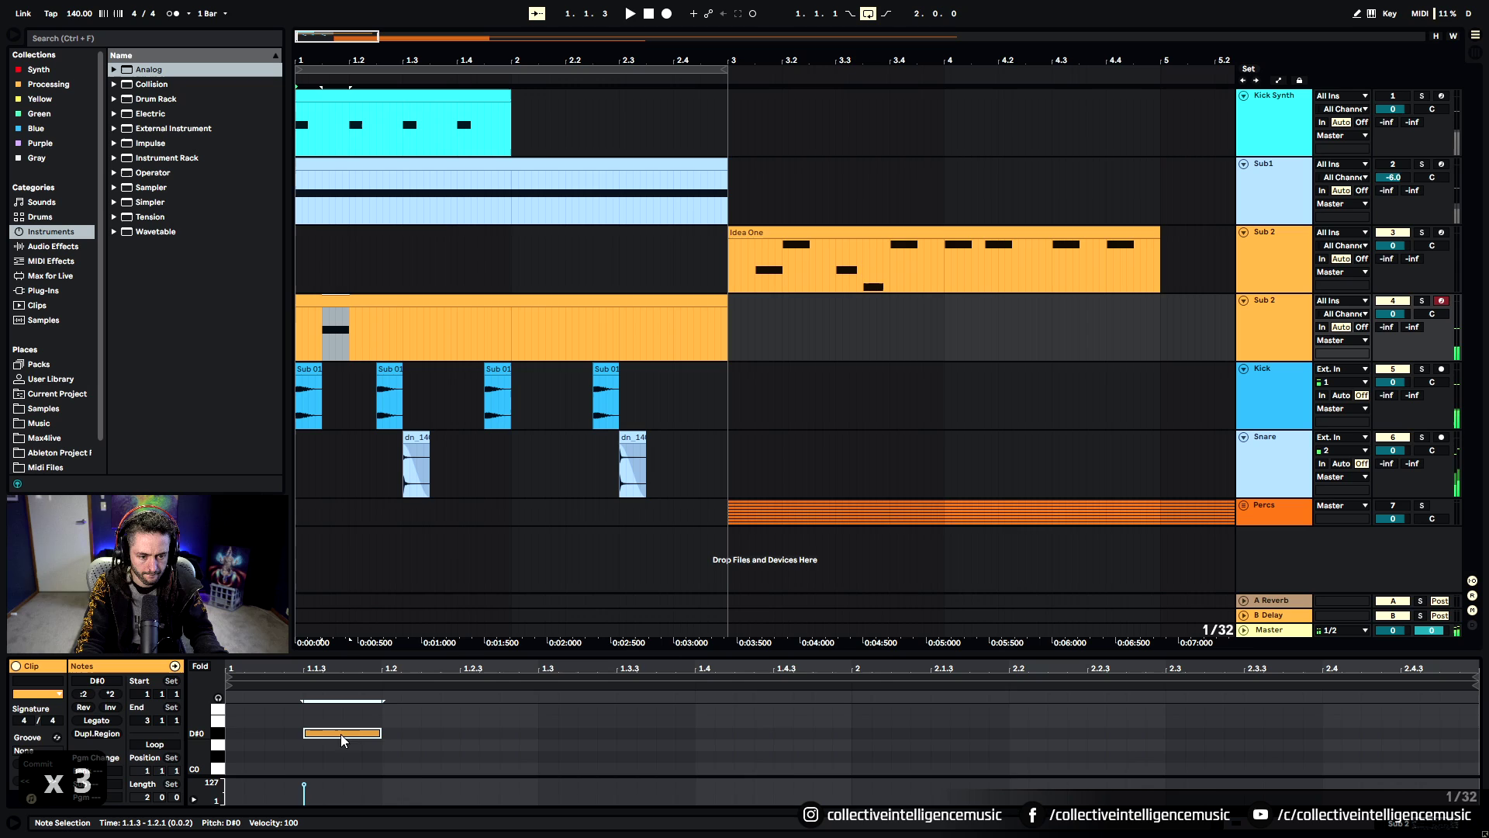
{"action": "left_click_drag", "start_coordinate": [336, 733], "coordinate": [581, 739]}
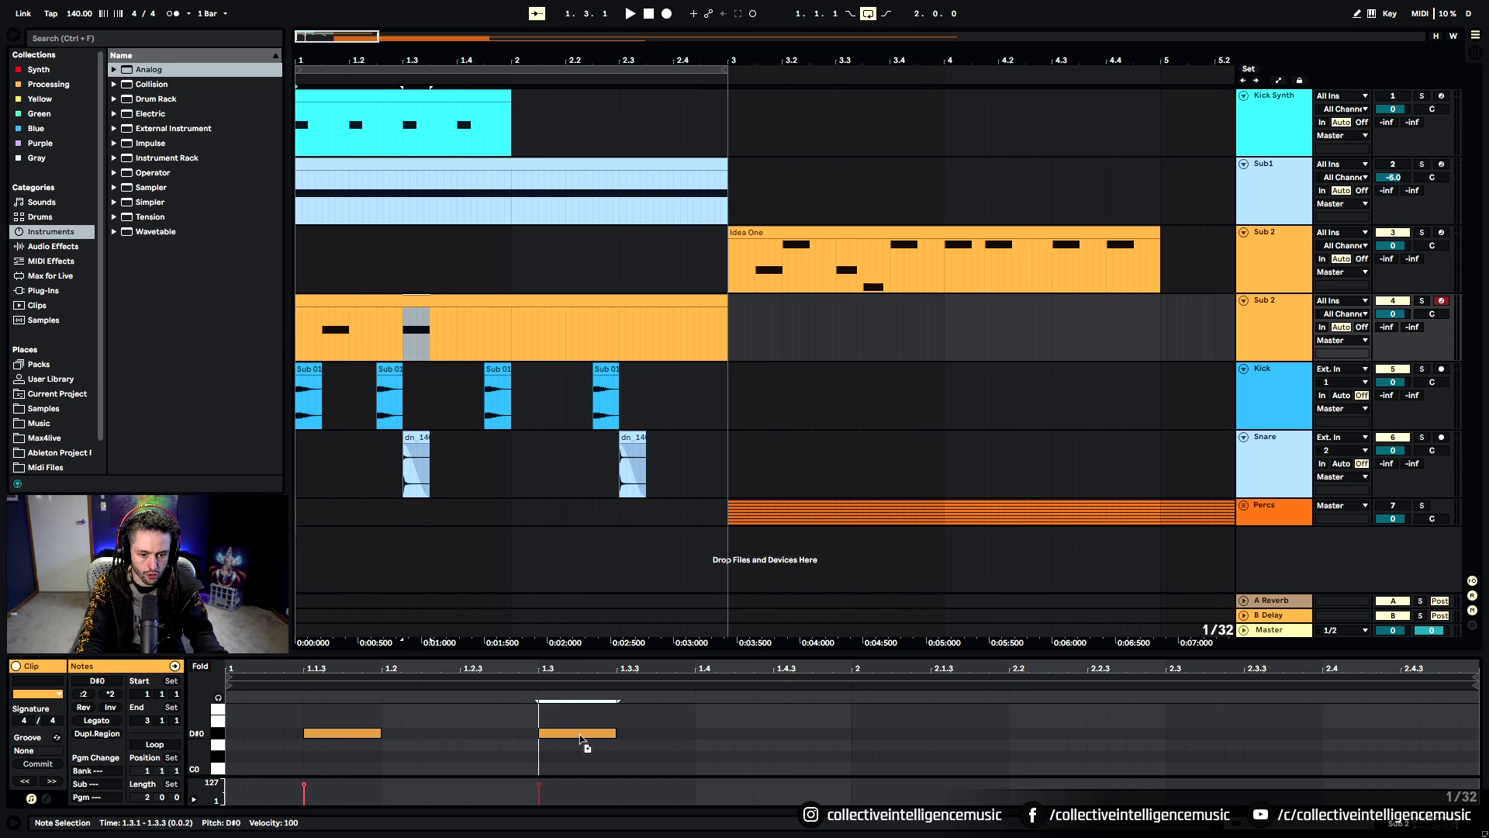
{"action": "key", "text": "space"}
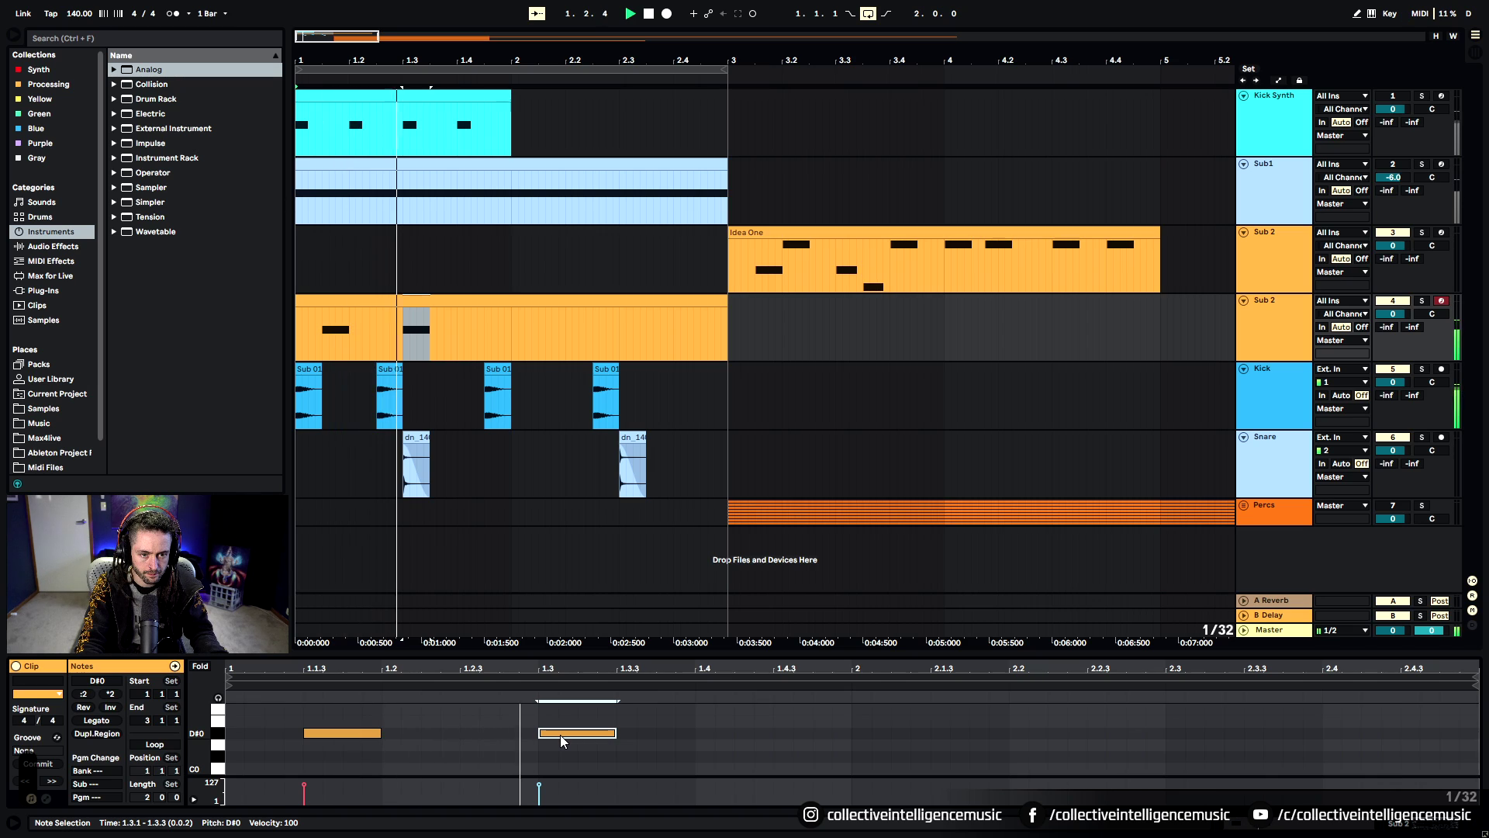
{"action": "key", "text": "space"}
{"action": "left_click_drag", "start_coordinate": [596, 733], "coordinate": [894, 743]}
{"action": "key", "text": "space"}
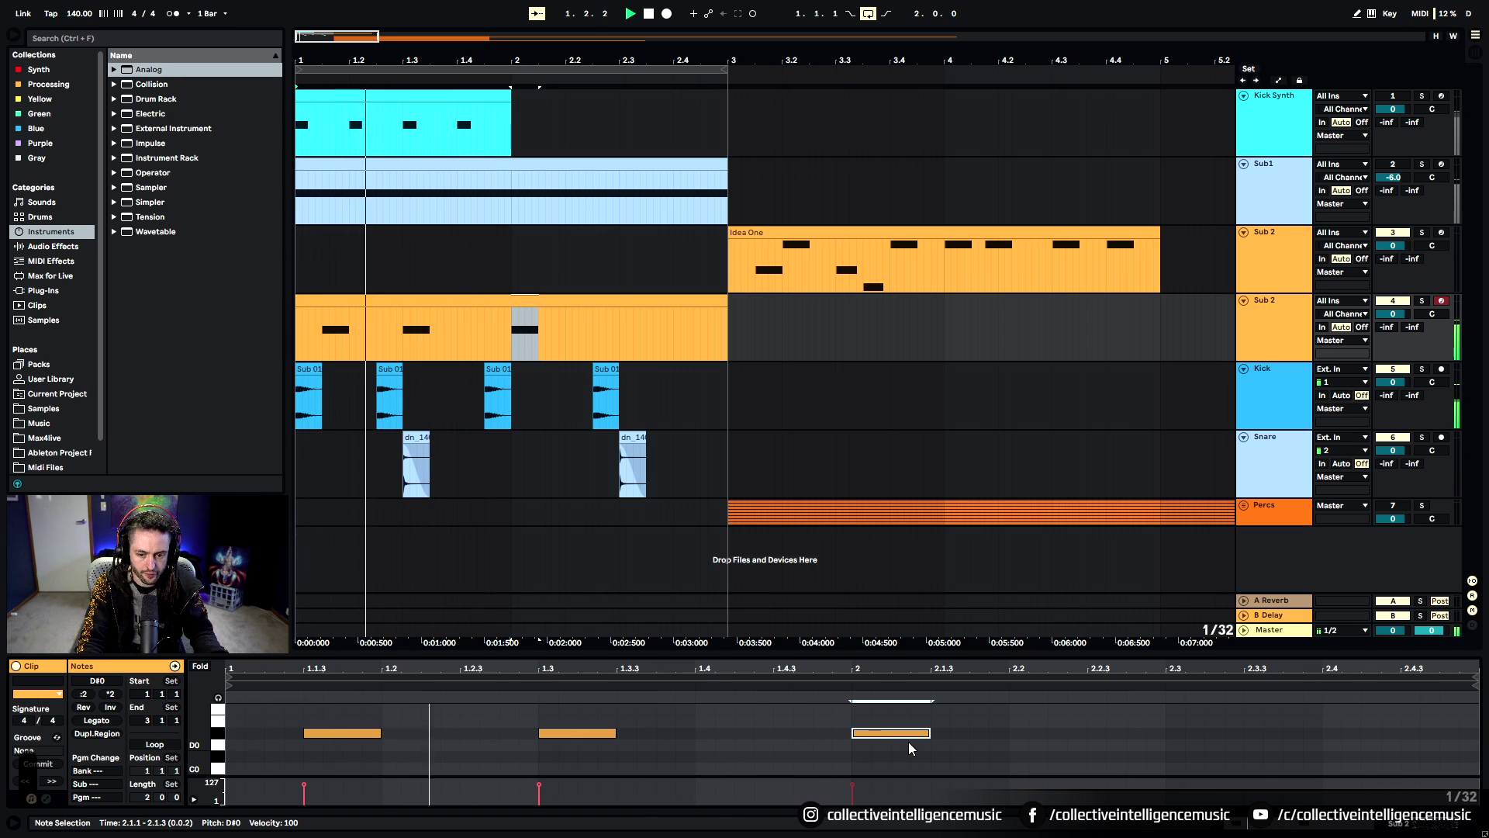
{"action": "left_click_drag", "start_coordinate": [893, 735], "coordinate": [1216, 736]}
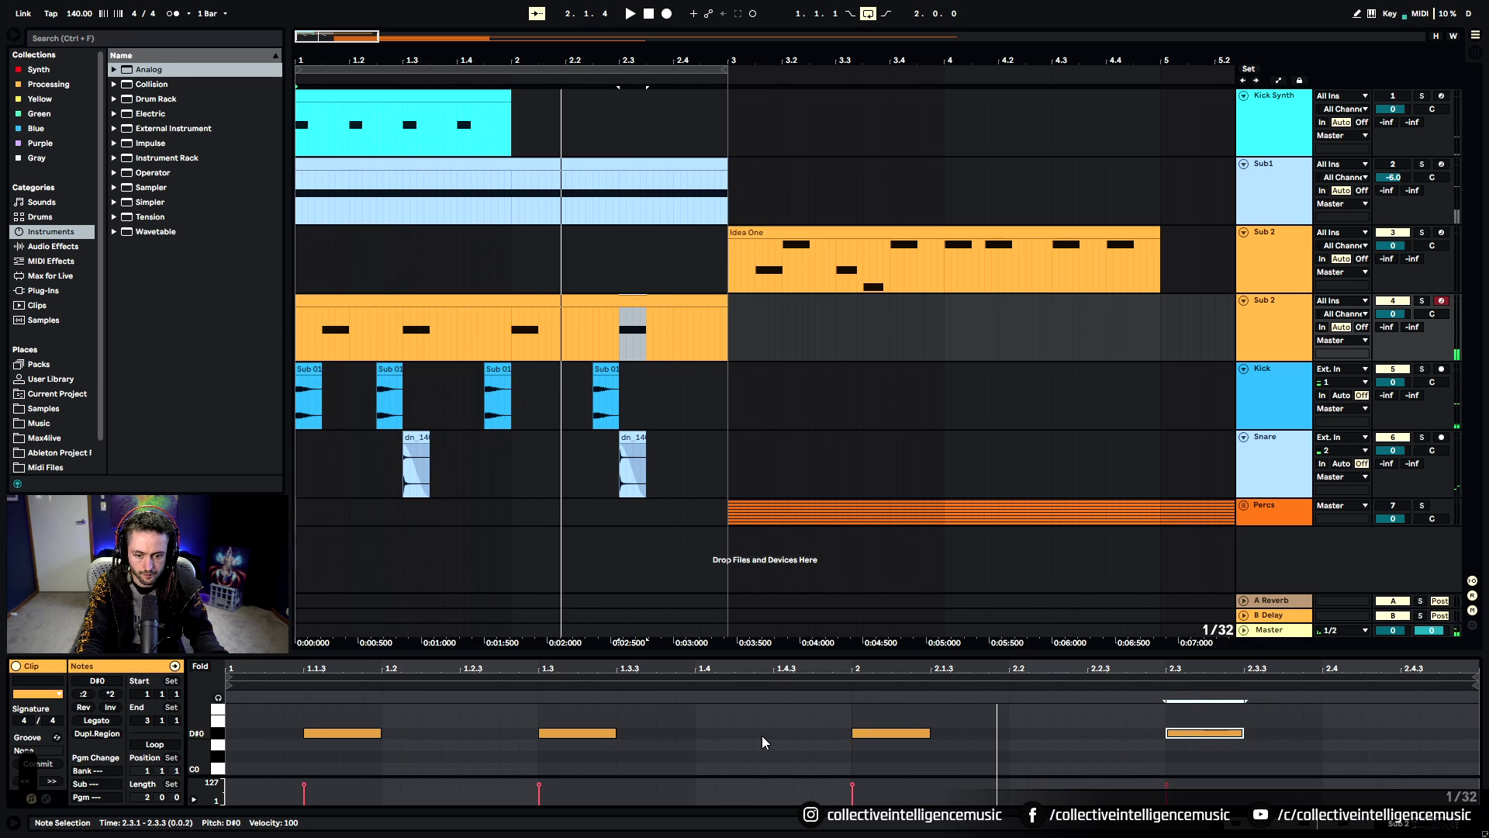
{"action": "key", "text": "space"}
Add D#0 notes one sixteenth long at 1.4.1 and 1.4.3, and audition them
{"action": "double_click", "coordinate": [709, 733]}
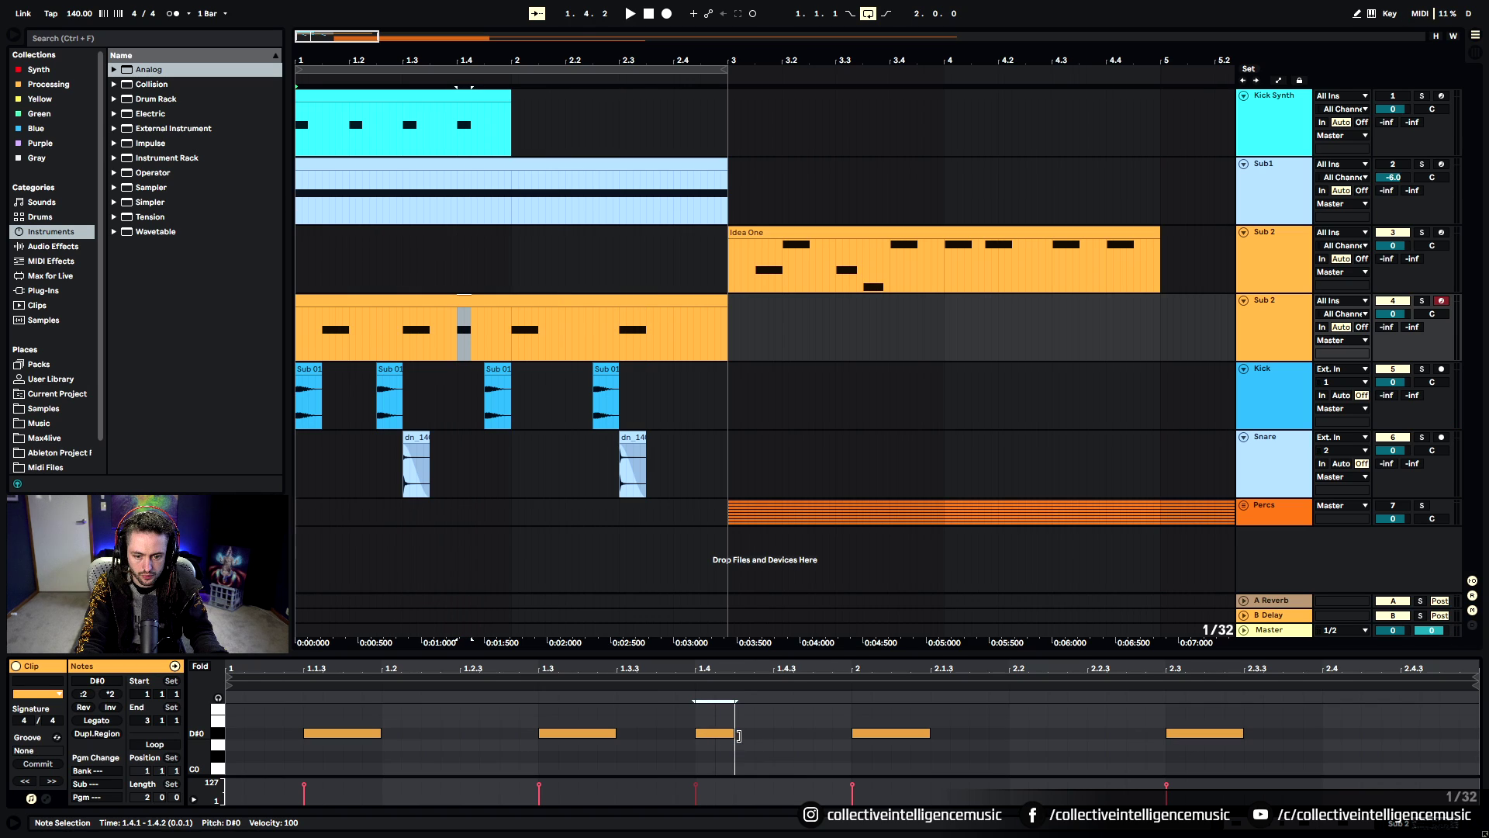
{"action": "left_click", "coordinate": [789, 732]}
{"action": "double_click", "coordinate": [785, 733]}
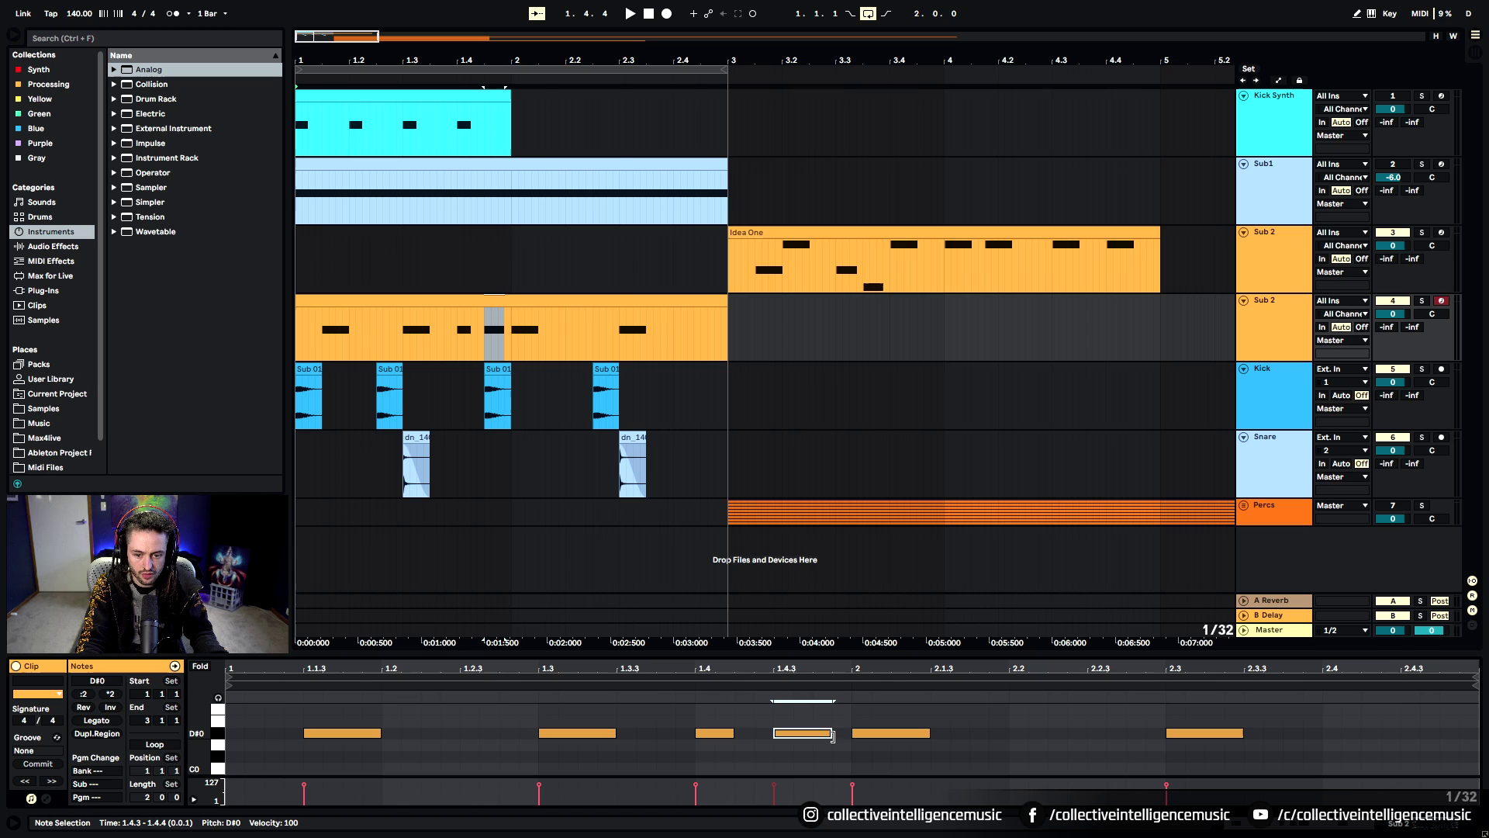
{"action": "left_click_drag", "start_coordinate": [832, 736], "coordinate": [815, 735]}
{"action": "key", "text": "space"}
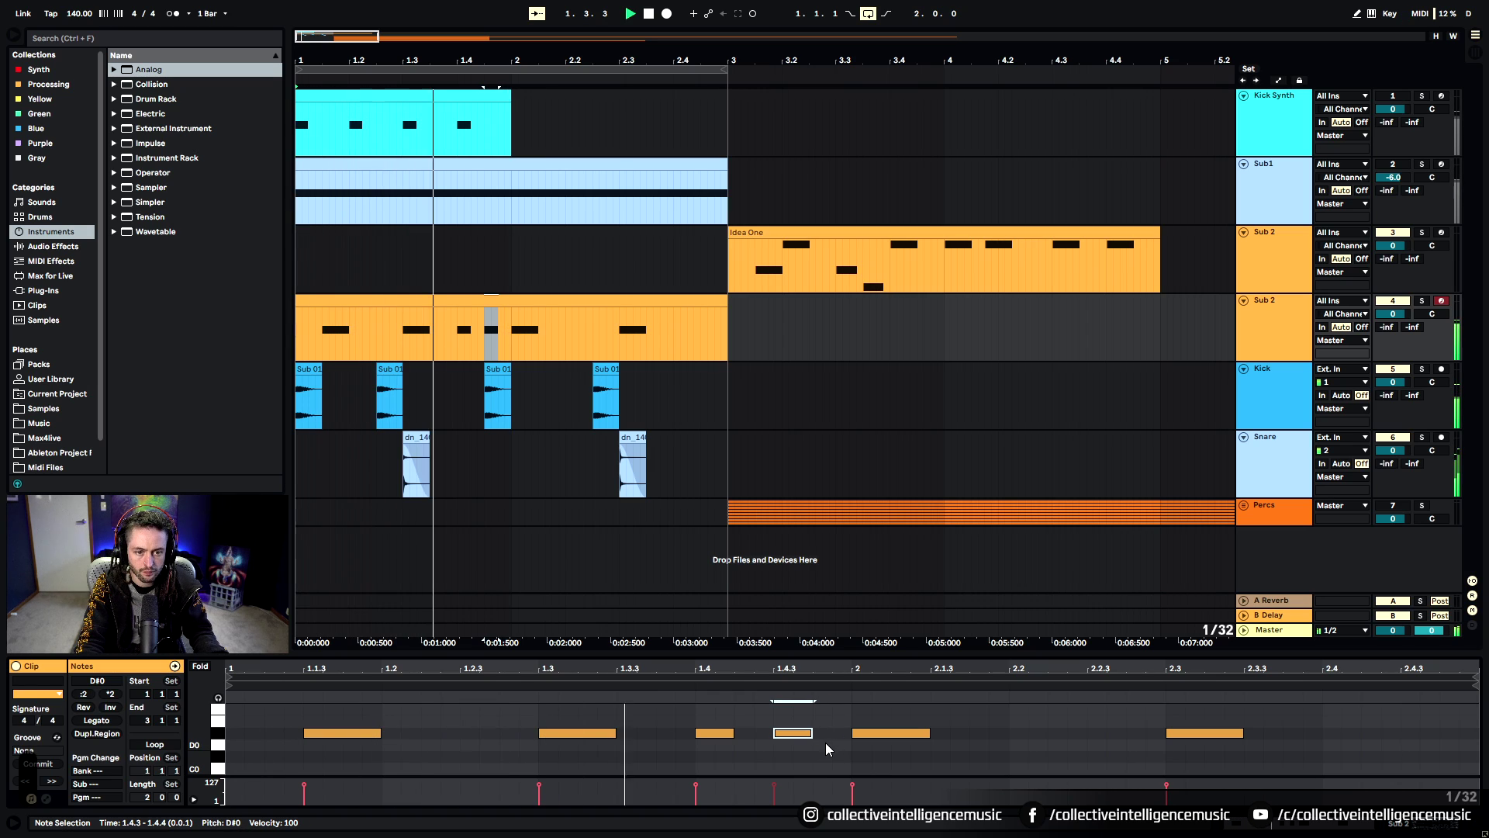
{"action": "key", "text": "space"}
Move the two short D#0 notes earlier to 1.3.4 and 1.4.2, and audition the new rhythm
{"action": "left_click_drag", "start_coordinate": [714, 734], "coordinate": [673, 735]}
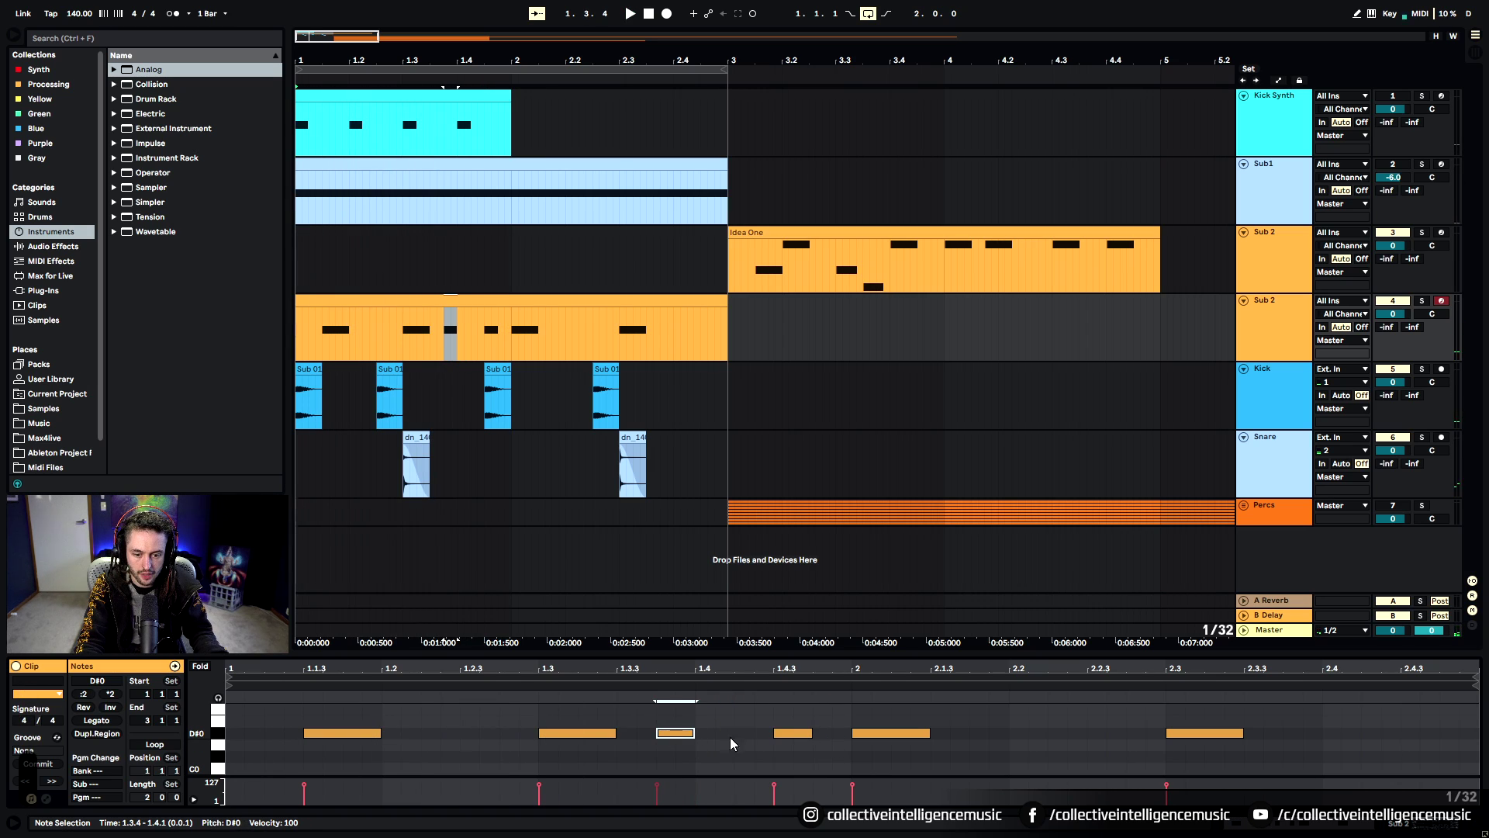
{"action": "left_click_drag", "start_coordinate": [781, 736], "coordinate": [747, 735]}
{"action": "key", "text": "space"}
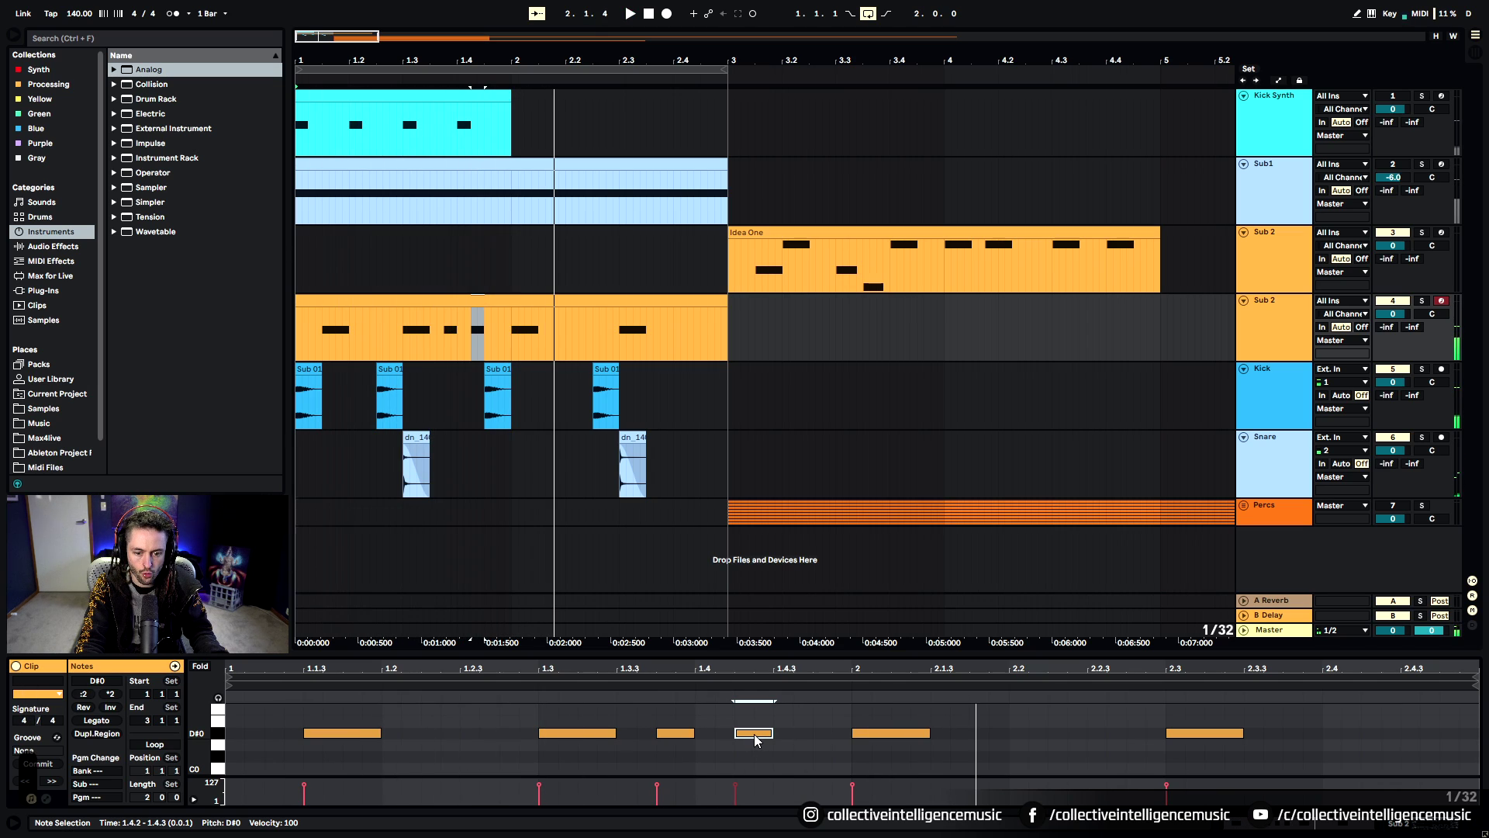
{"action": "key", "text": "space"}
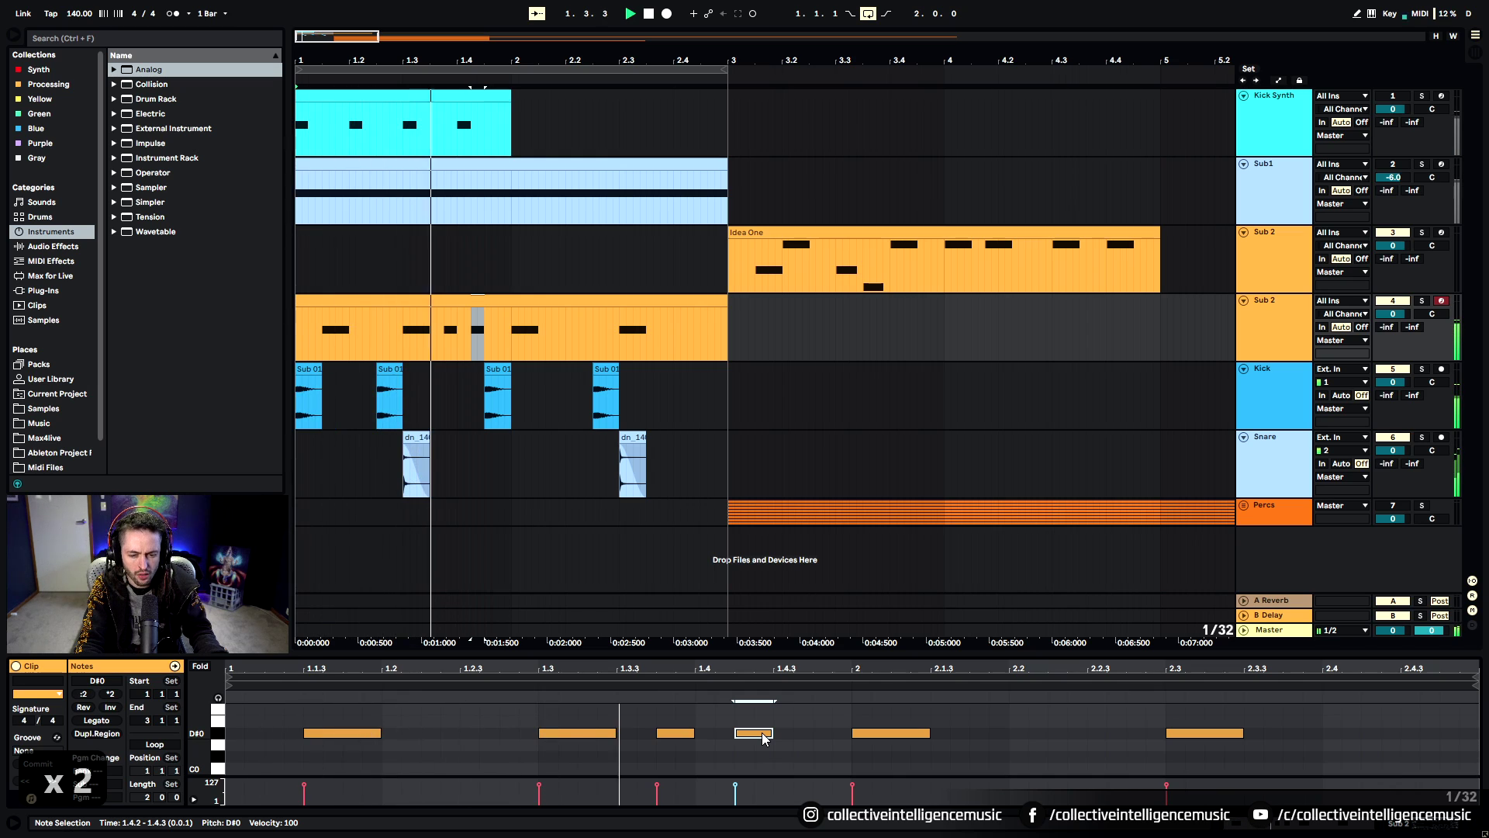
{"action": "key", "text": "space"}
Audition the pattern with the D#0 note at 1.4.2 deactivated, and reactivate it for comparison
{"action": "key", "text": "0"}
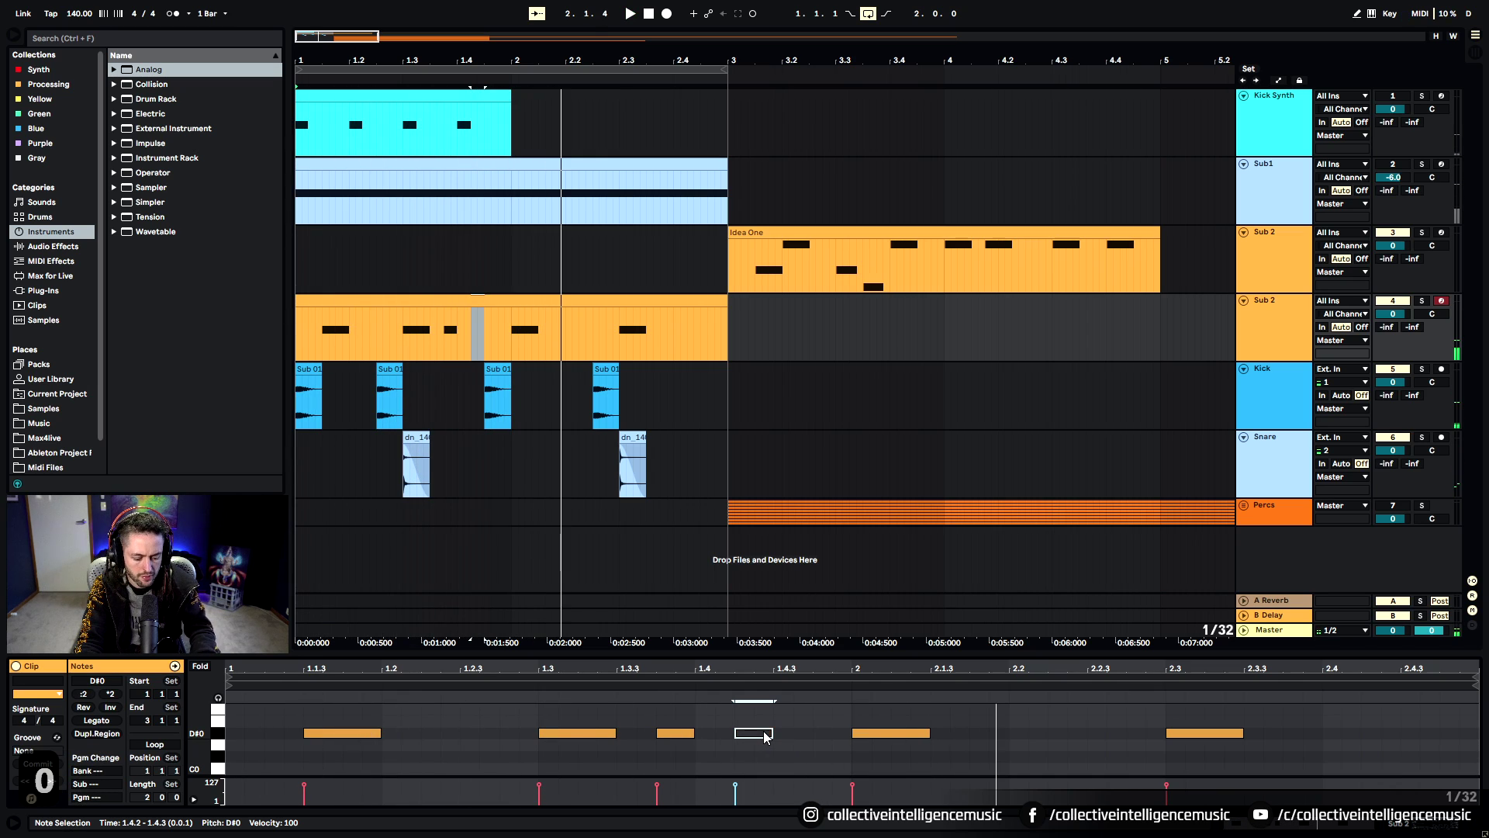
{"action": "key", "text": "space"}
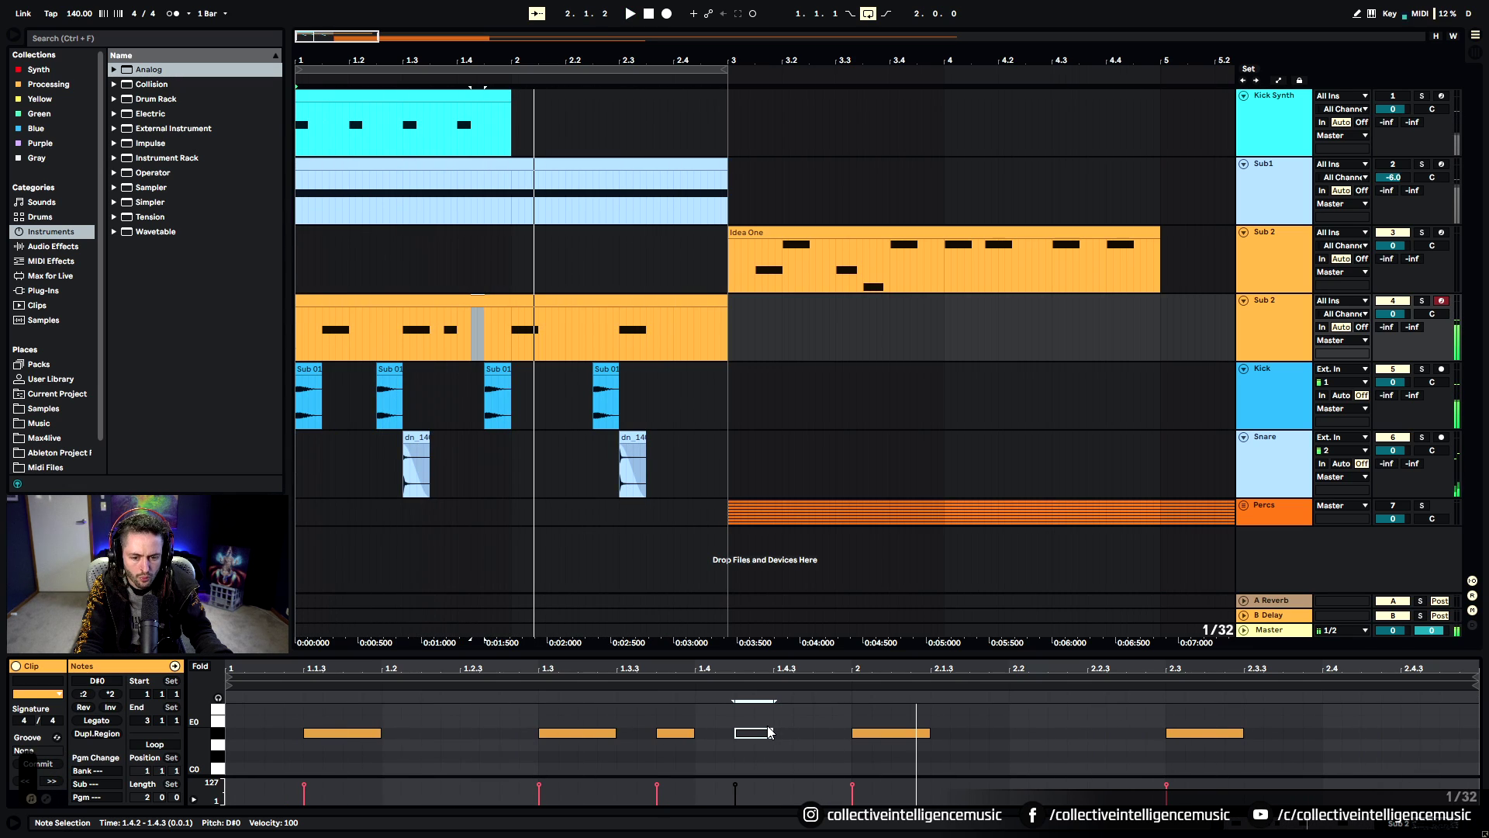
{"action": "key", "text": "space"}
{"action": "key", "text": "0"}
{"action": "key", "text": "space"}
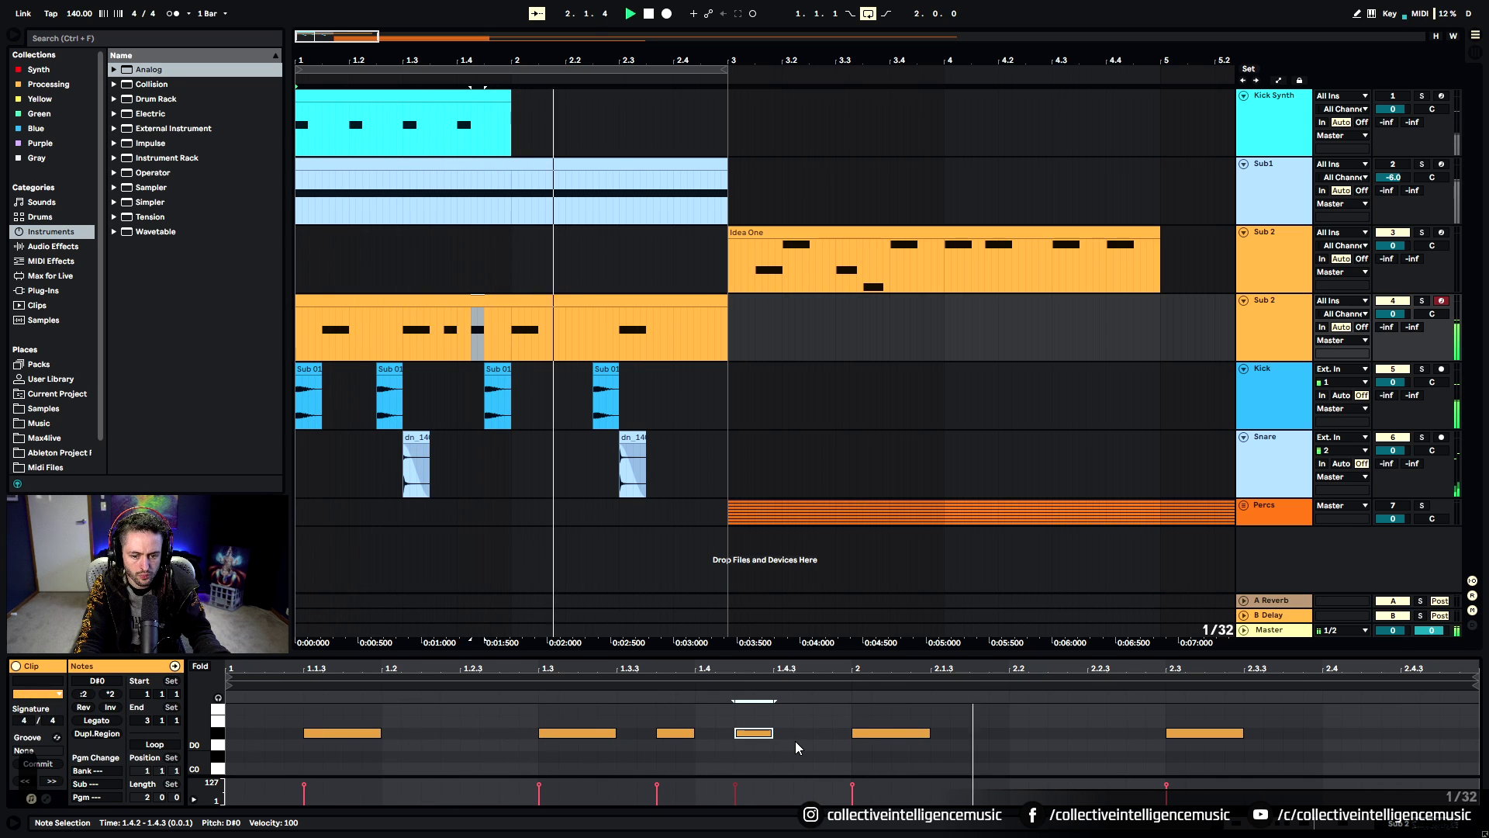
Copy the two short D#0 notes into the second bar so the pair starts at 2.3.4, during playback
{"action": "left_click_drag", "start_coordinate": [682, 757], "coordinate": [801, 730]}
{"action": "key", "text": "ctrl+c"}
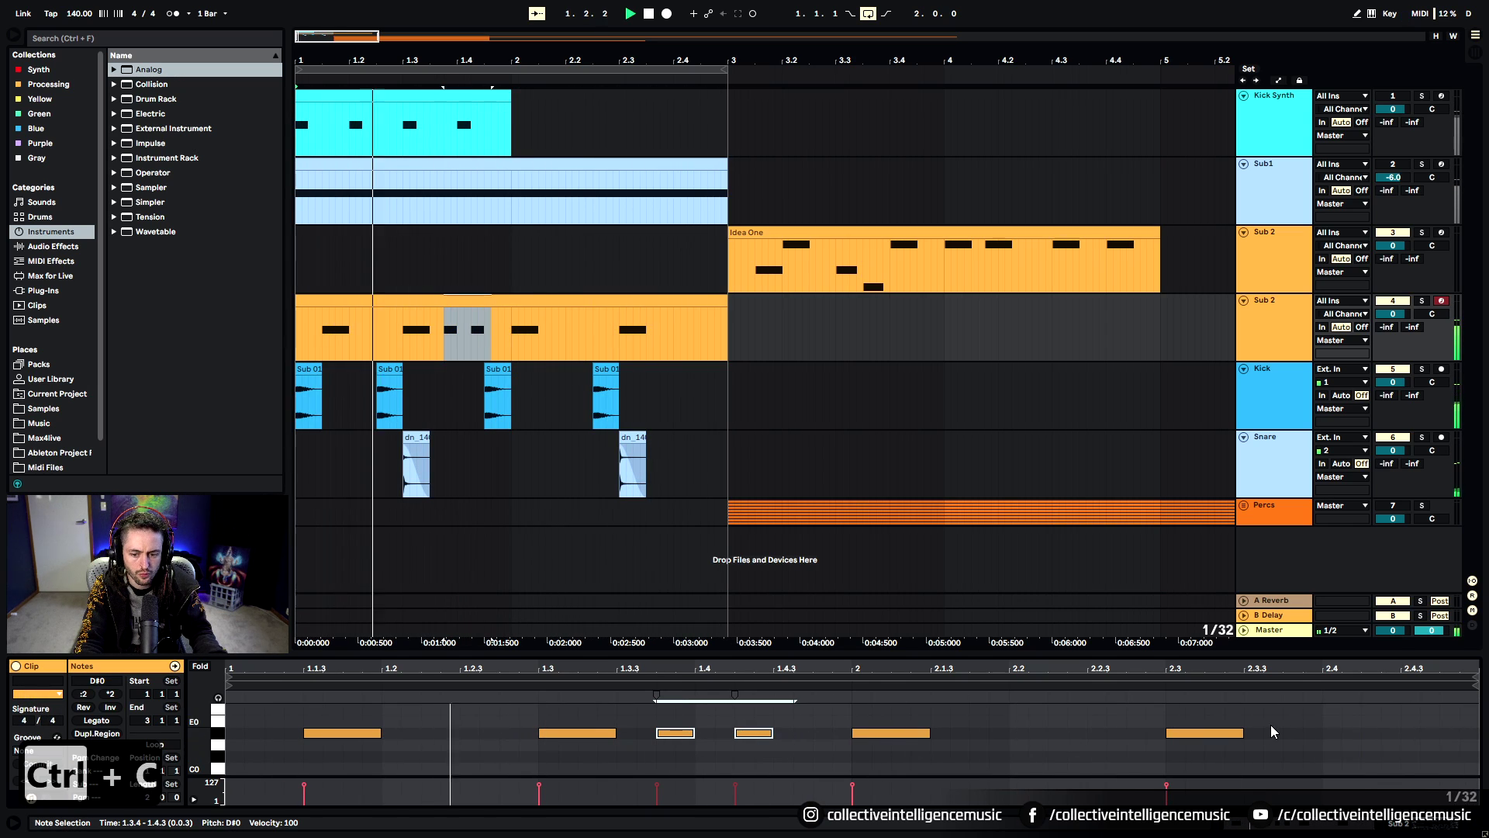
{"action": "left_click", "coordinate": [1262, 732]}
{"action": "key", "text": "ctrl+v"}
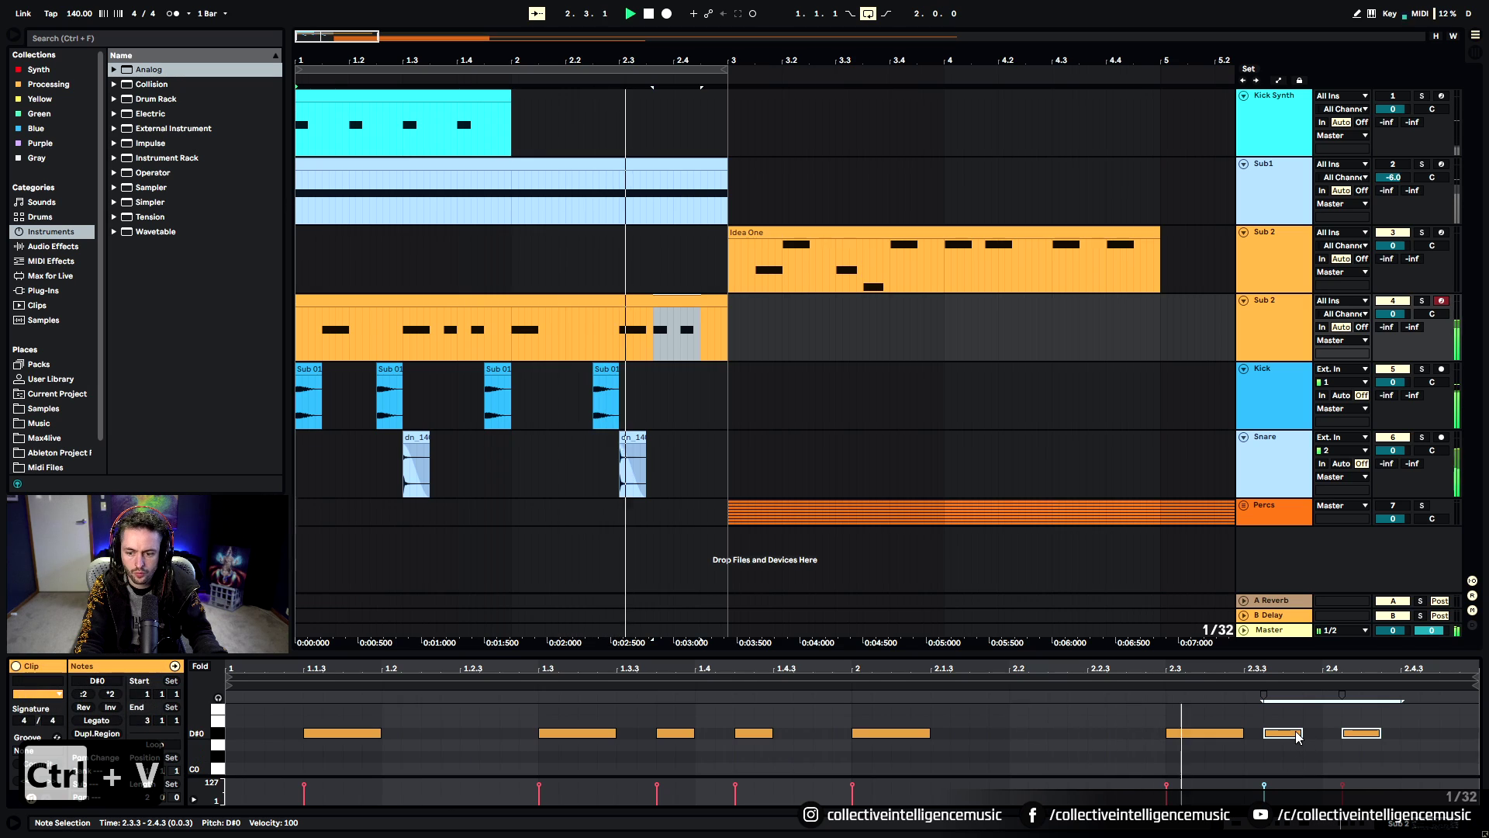
{"action": "left_click_drag", "start_coordinate": [1291, 741], "coordinate": [1310, 740]}
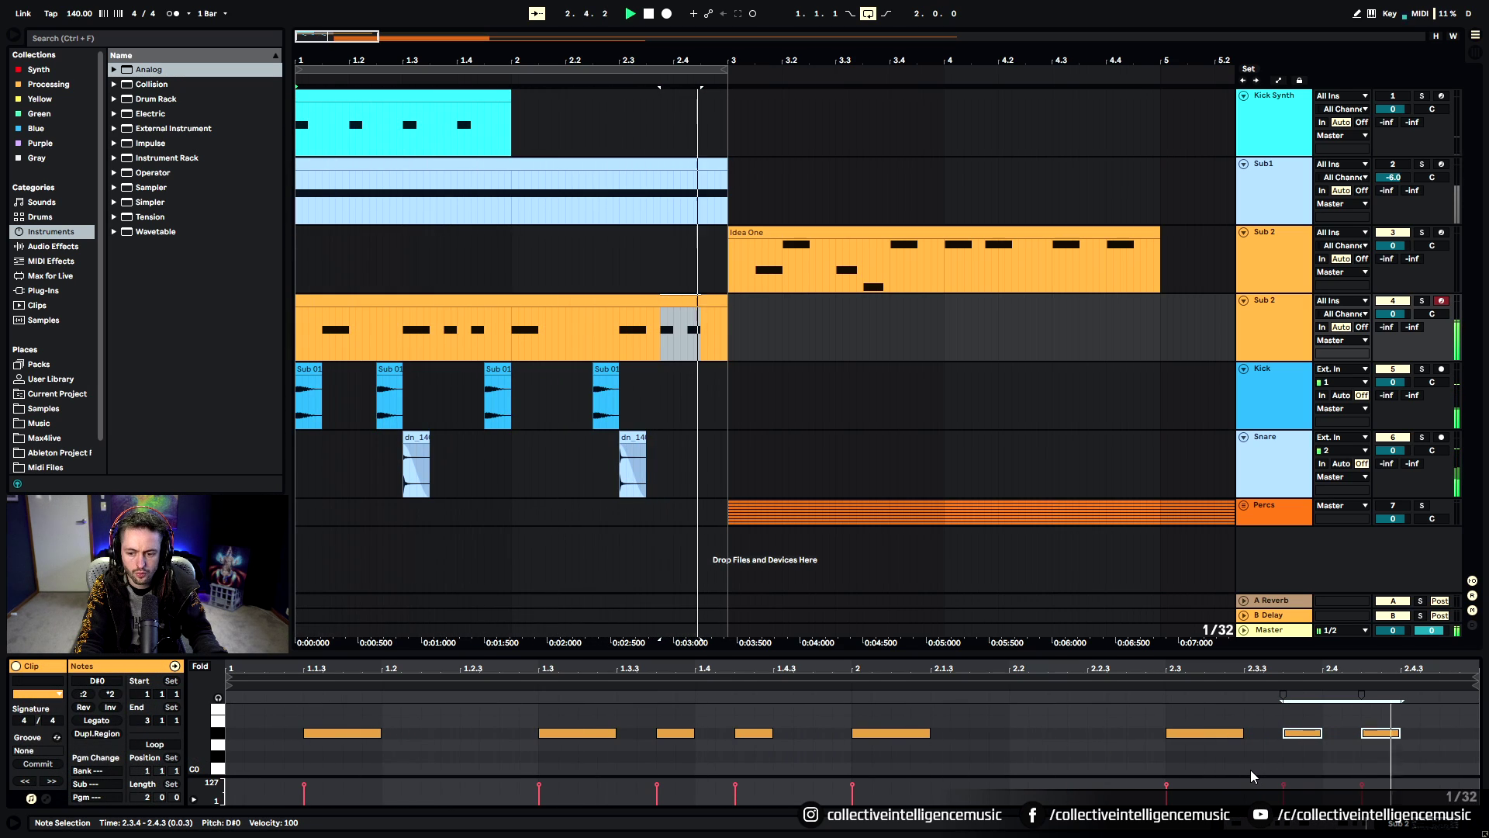
{"action": "left_click", "coordinate": [1108, 746]}
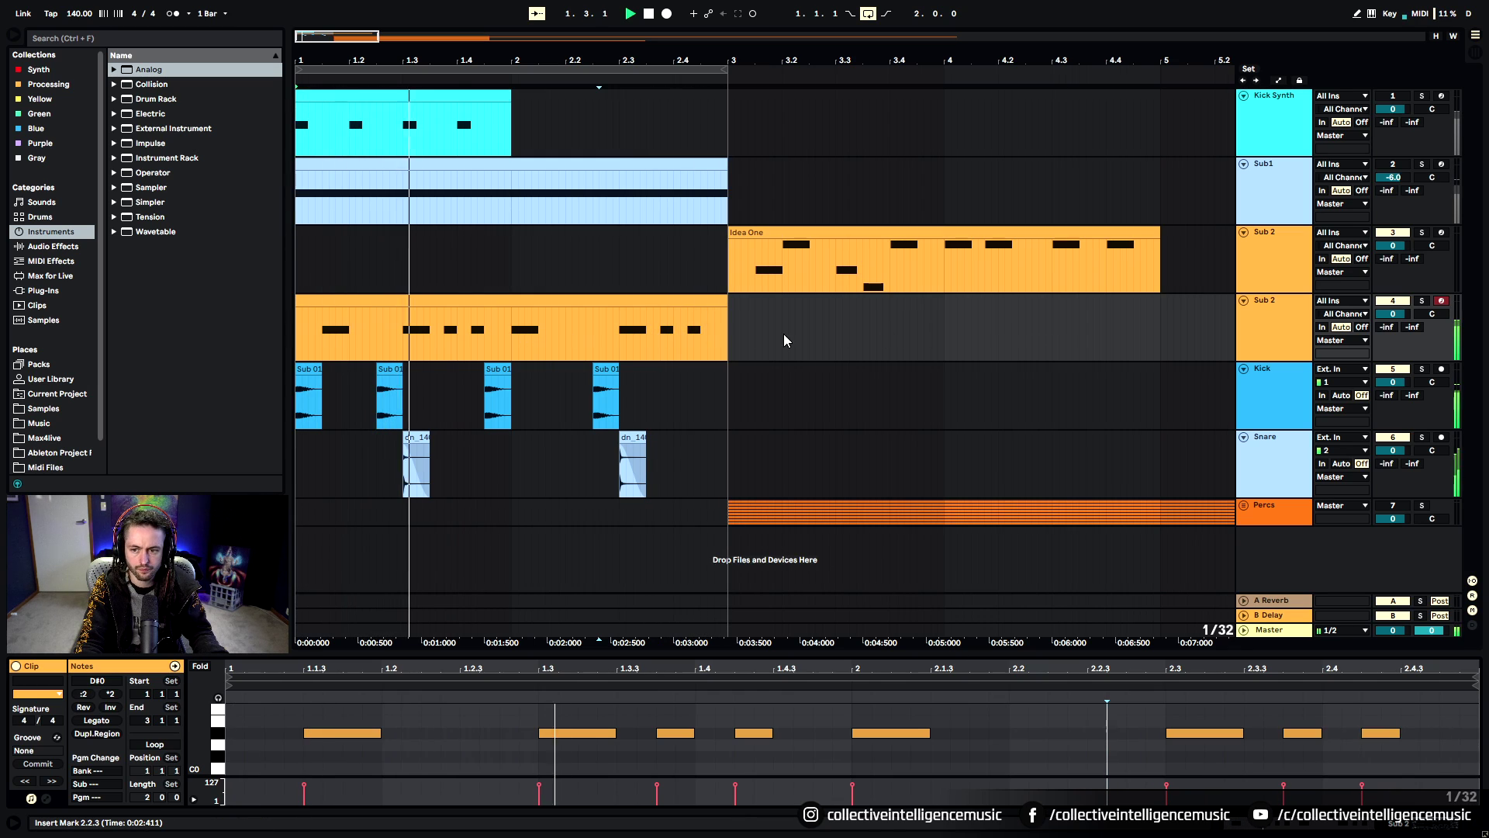
Stop playback and rename the two-bar clip on the second Sub 2 track as Idea Two
{"action": "key", "text": "space"}
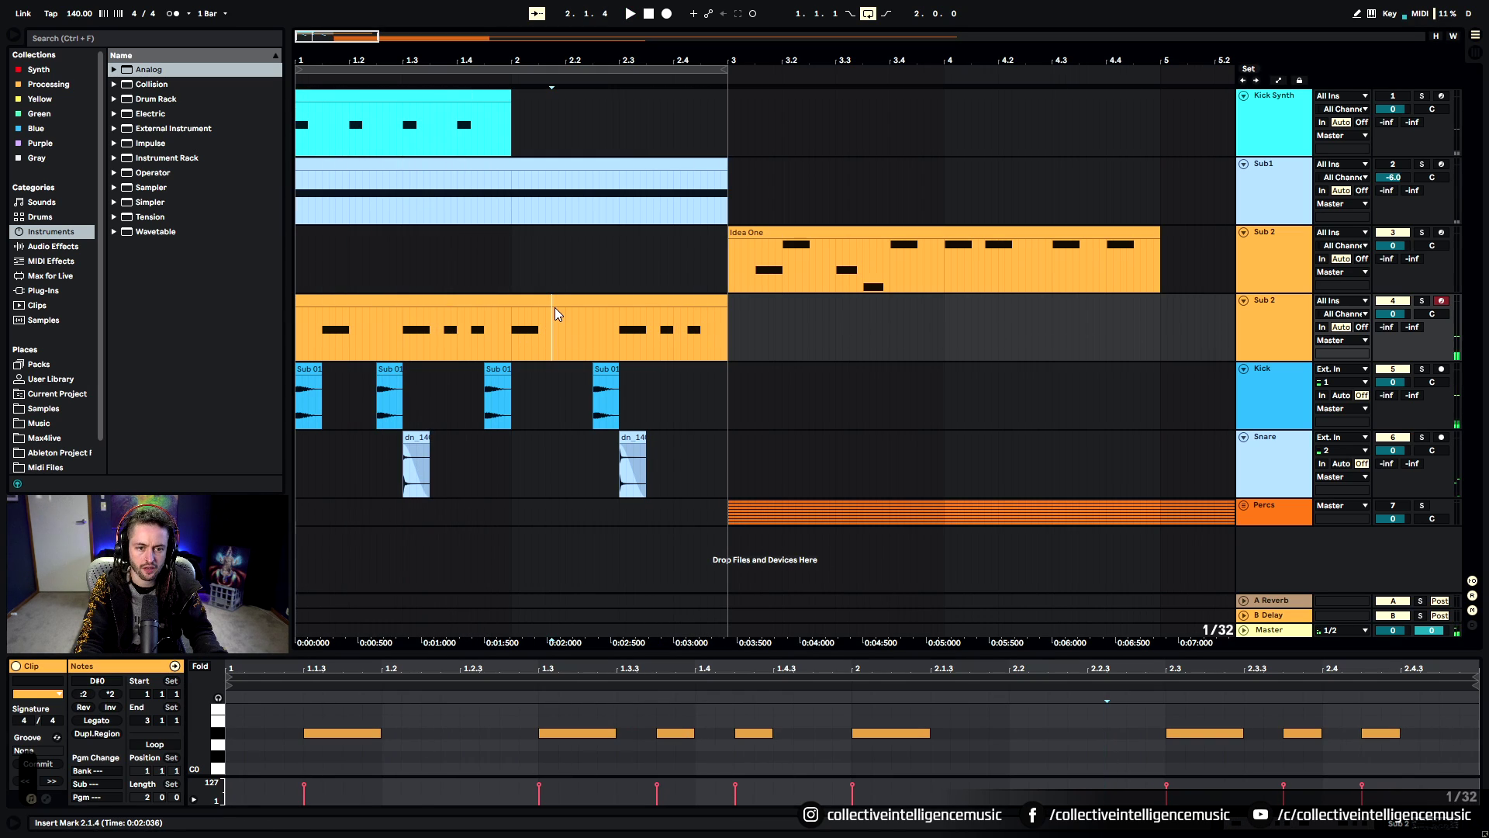
{"action": "left_click", "coordinate": [555, 307]}
{"action": "key", "text": "ctrl+r"}
{"action": "type", "text": "Id"}
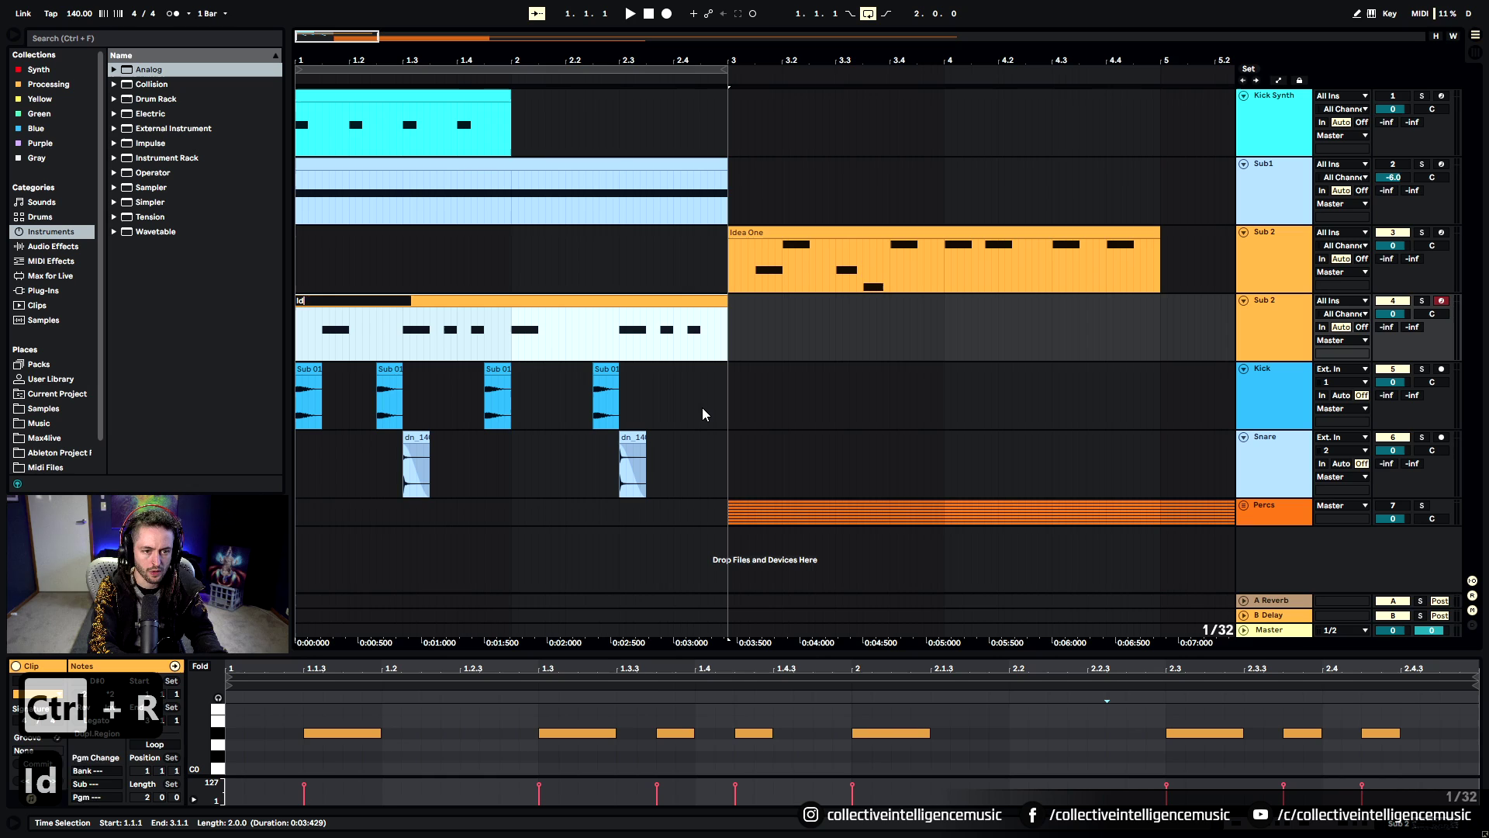
{"action": "type", "text": "ea Two"}
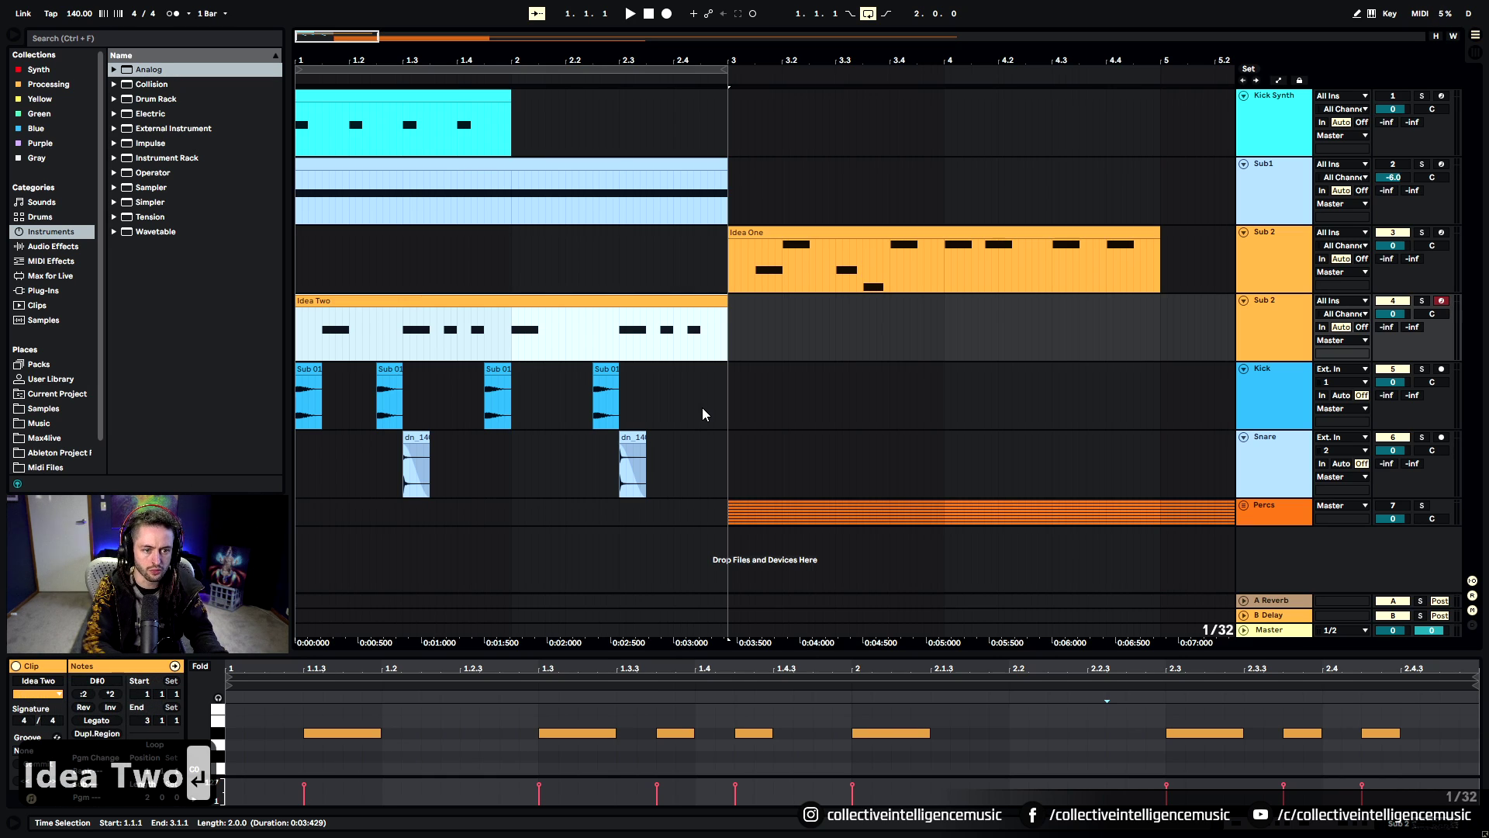
{"action": "key", "text": "Return"}
Copy the Idea Two clip onto the first Sub 2 track at bar 5, directly after Idea One
{"action": "left_click_drag", "start_coordinate": [673, 59], "coordinate": [546, 46]}
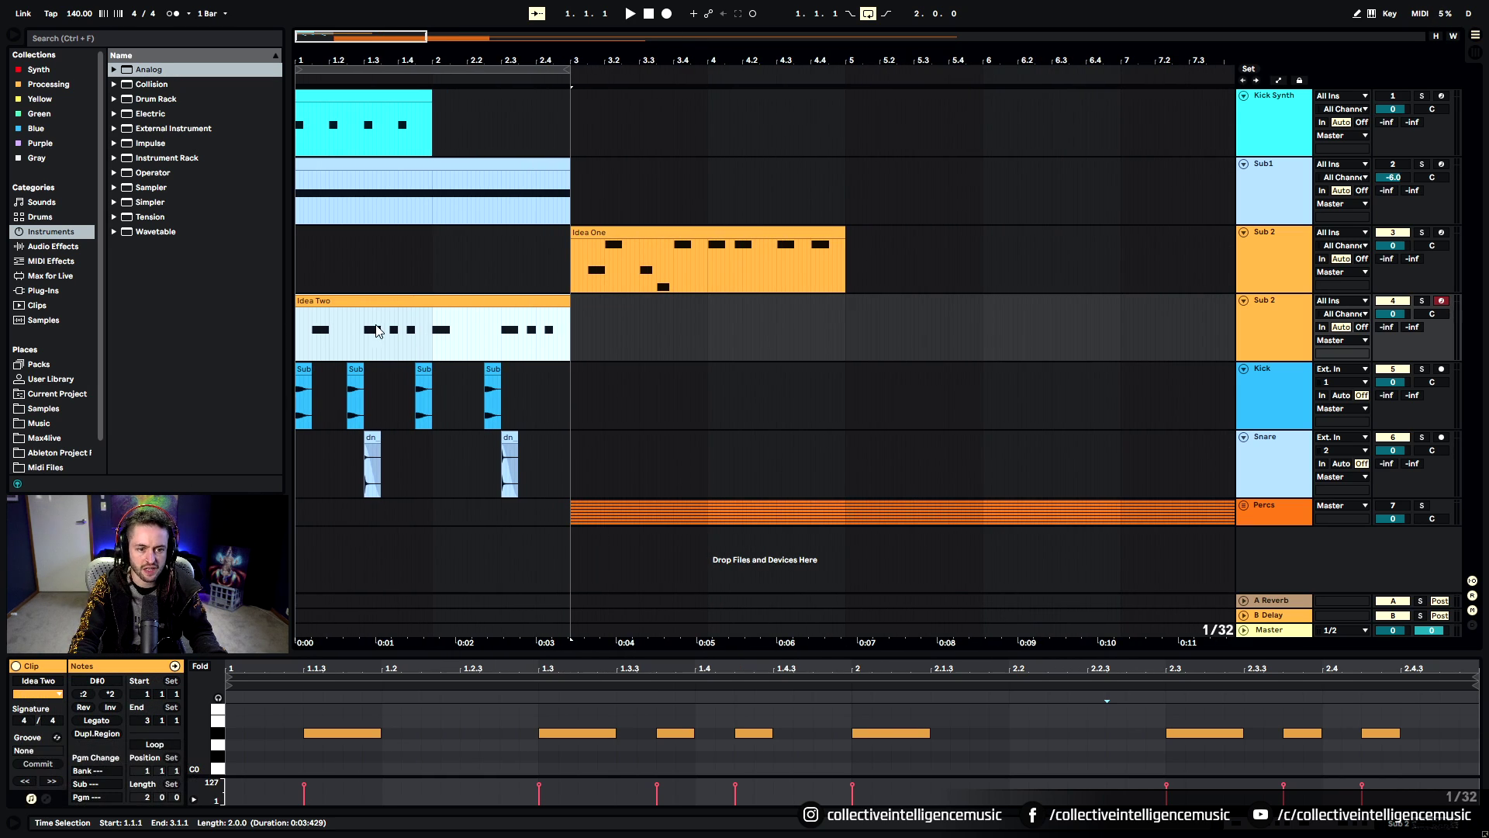
{"action": "left_click_drag", "start_coordinate": [392, 317], "coordinate": [892, 273]}
{"action": "left_click", "coordinate": [505, 327]}
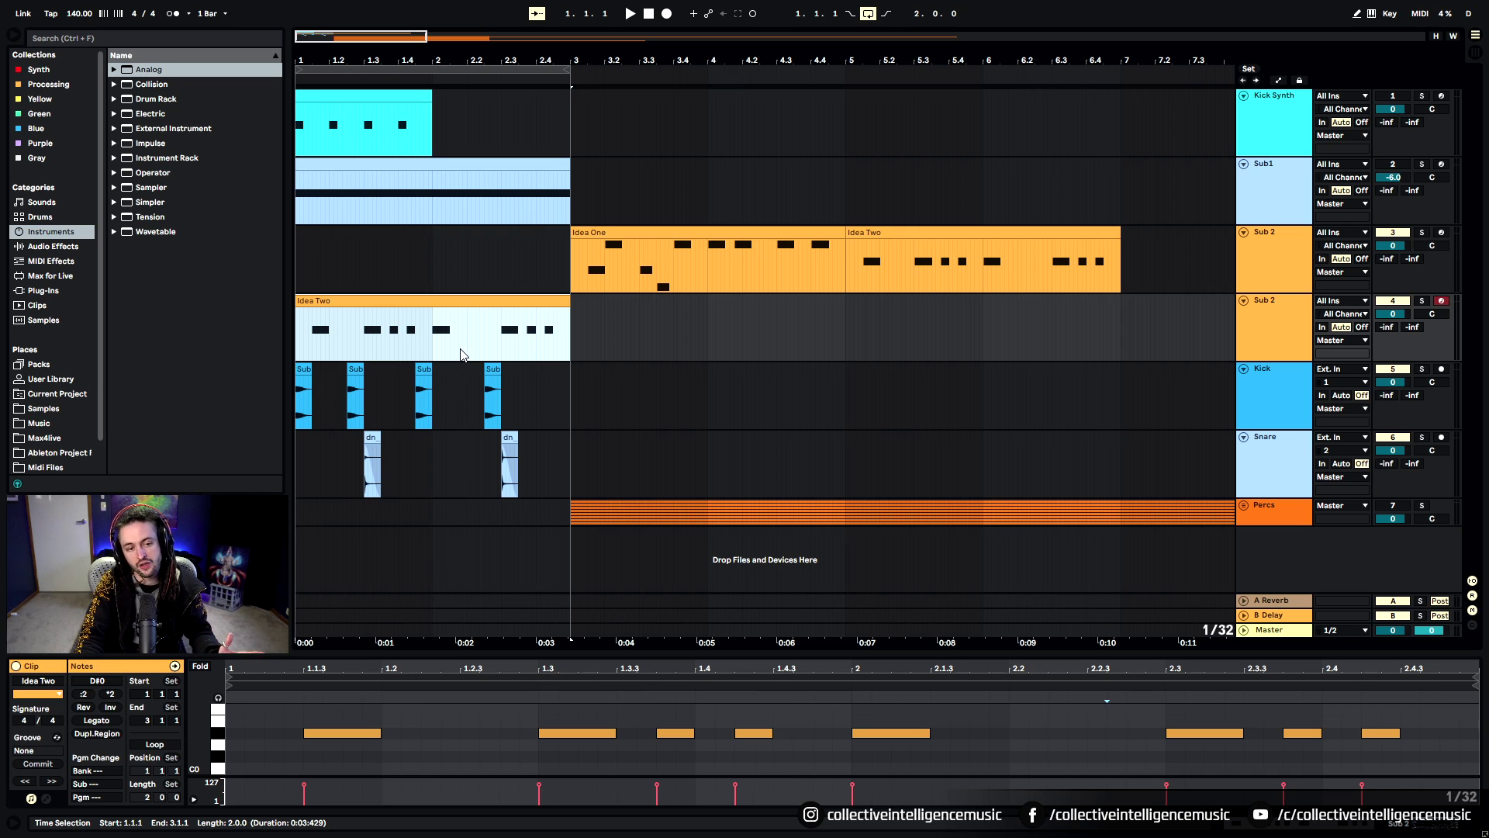
Audition the Idea Two clip on the second Sub 2 track together with the kick and snare
{"action": "left_click", "coordinate": [358, 302]}
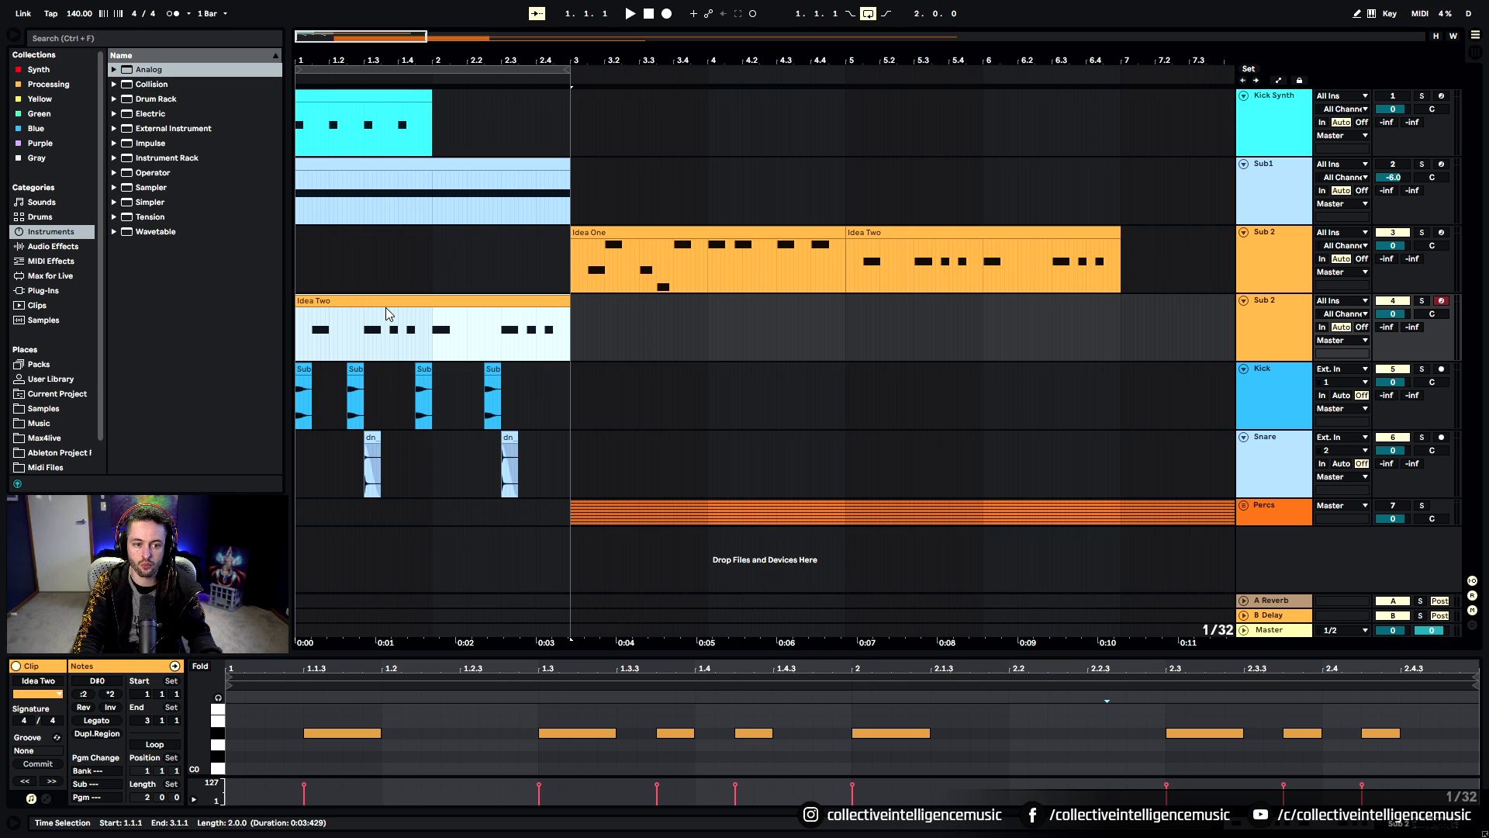
{"action": "key", "text": "space"}
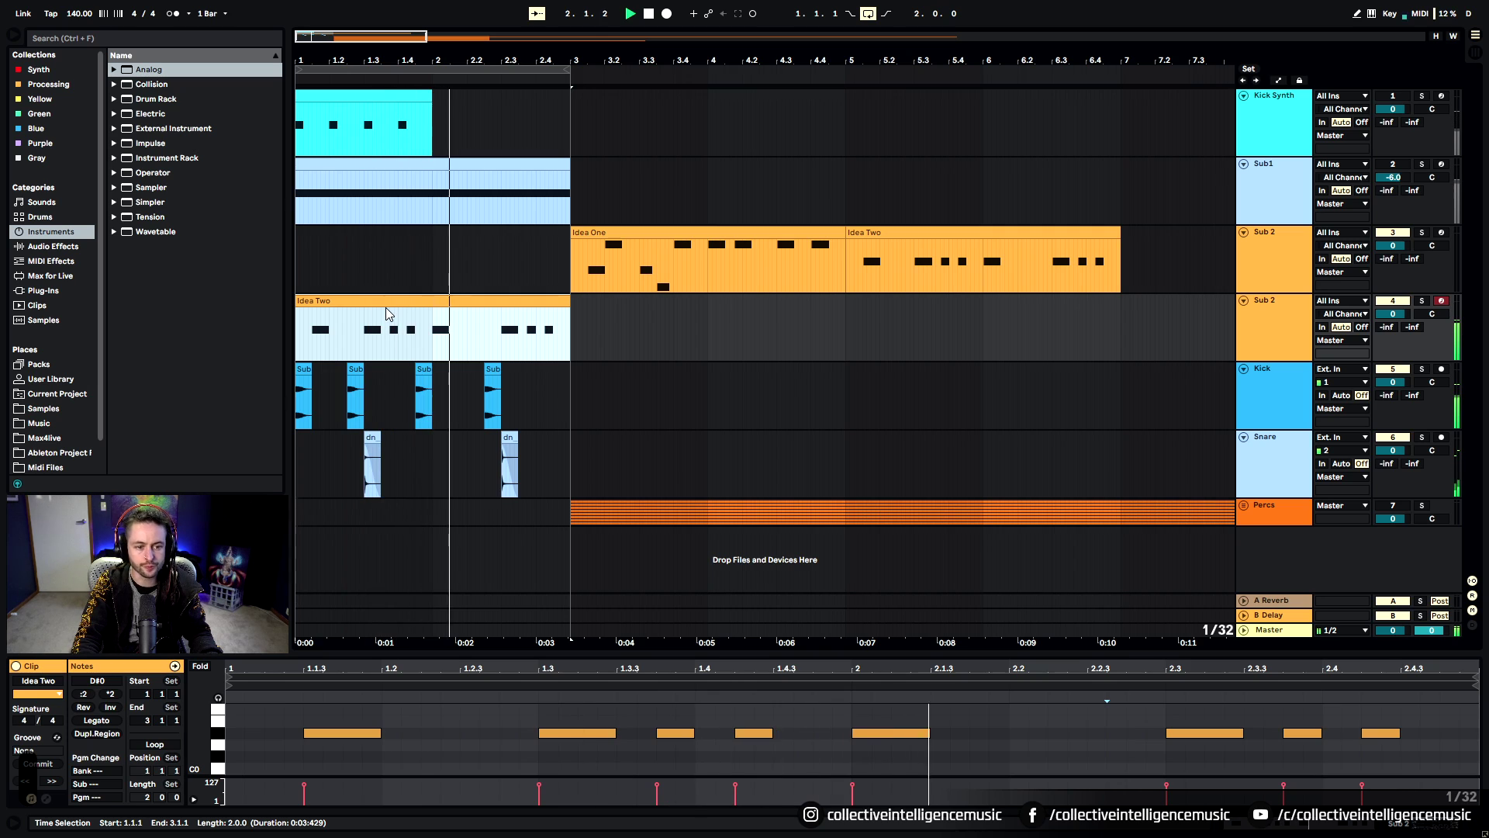
{"action": "right_click", "coordinate": [1281, 334]}
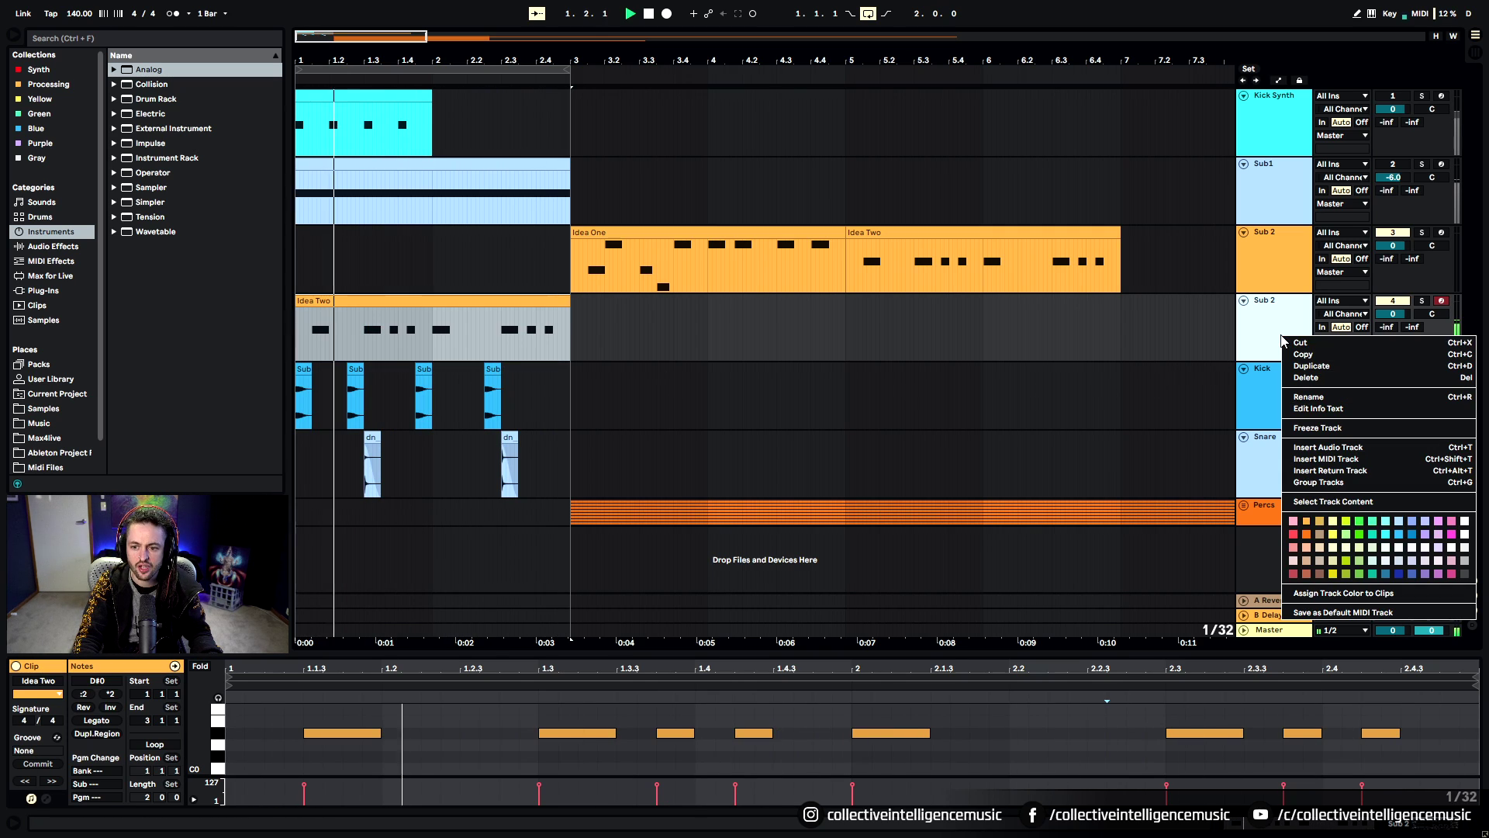
{"action": "left_click", "coordinate": [503, 301]}
{"action": "key", "text": "space"}
Delete the Idea Two clip and the Analog instrument from the second Sub 2 track
{"action": "left_click_drag", "start_coordinate": [390, 302], "coordinate": [692, 345]}
{"action": "key", "text": "Delete"}
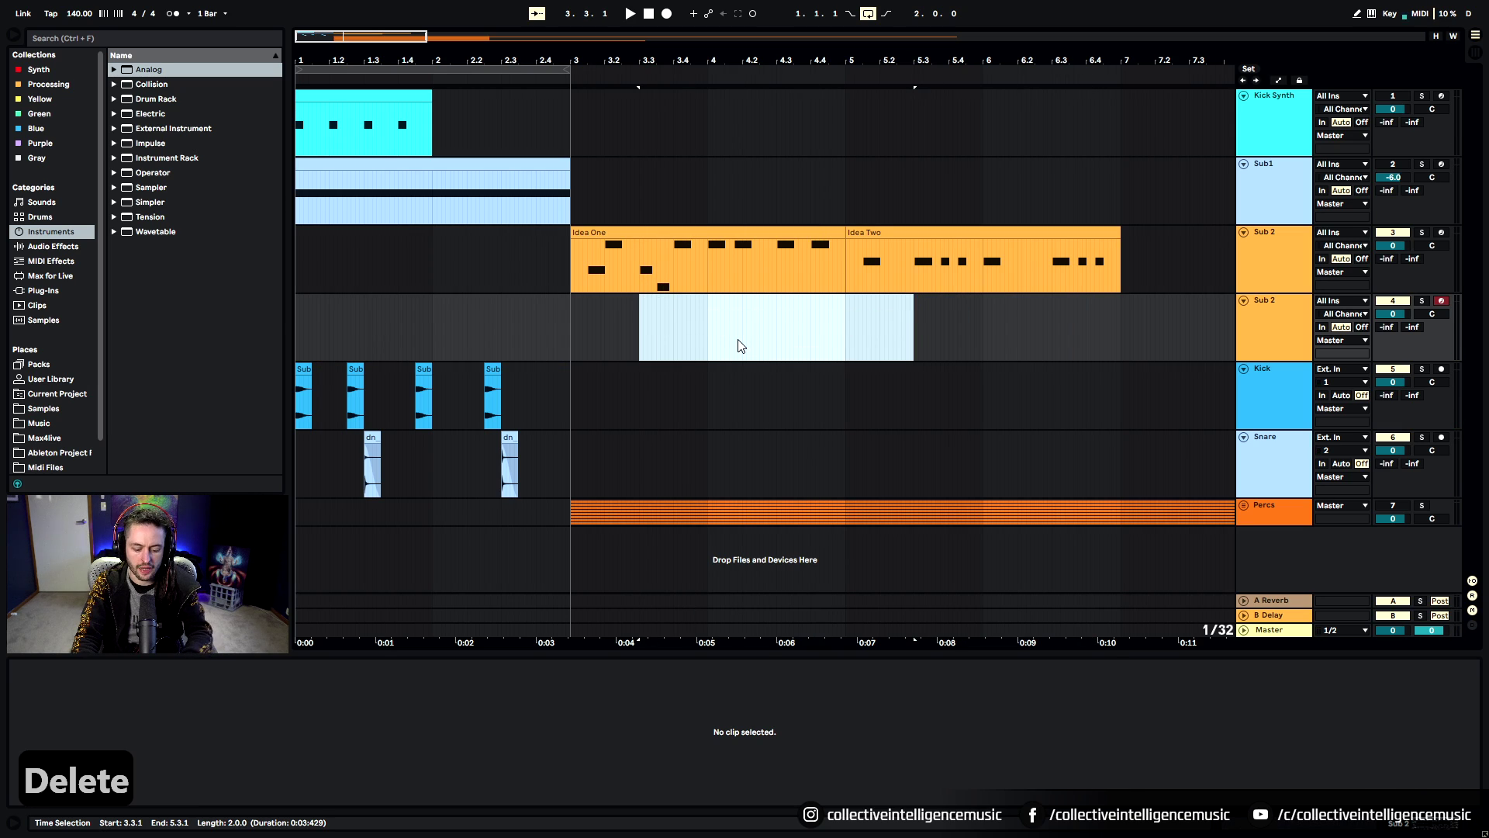
{"action": "left_click", "coordinate": [1269, 343]}
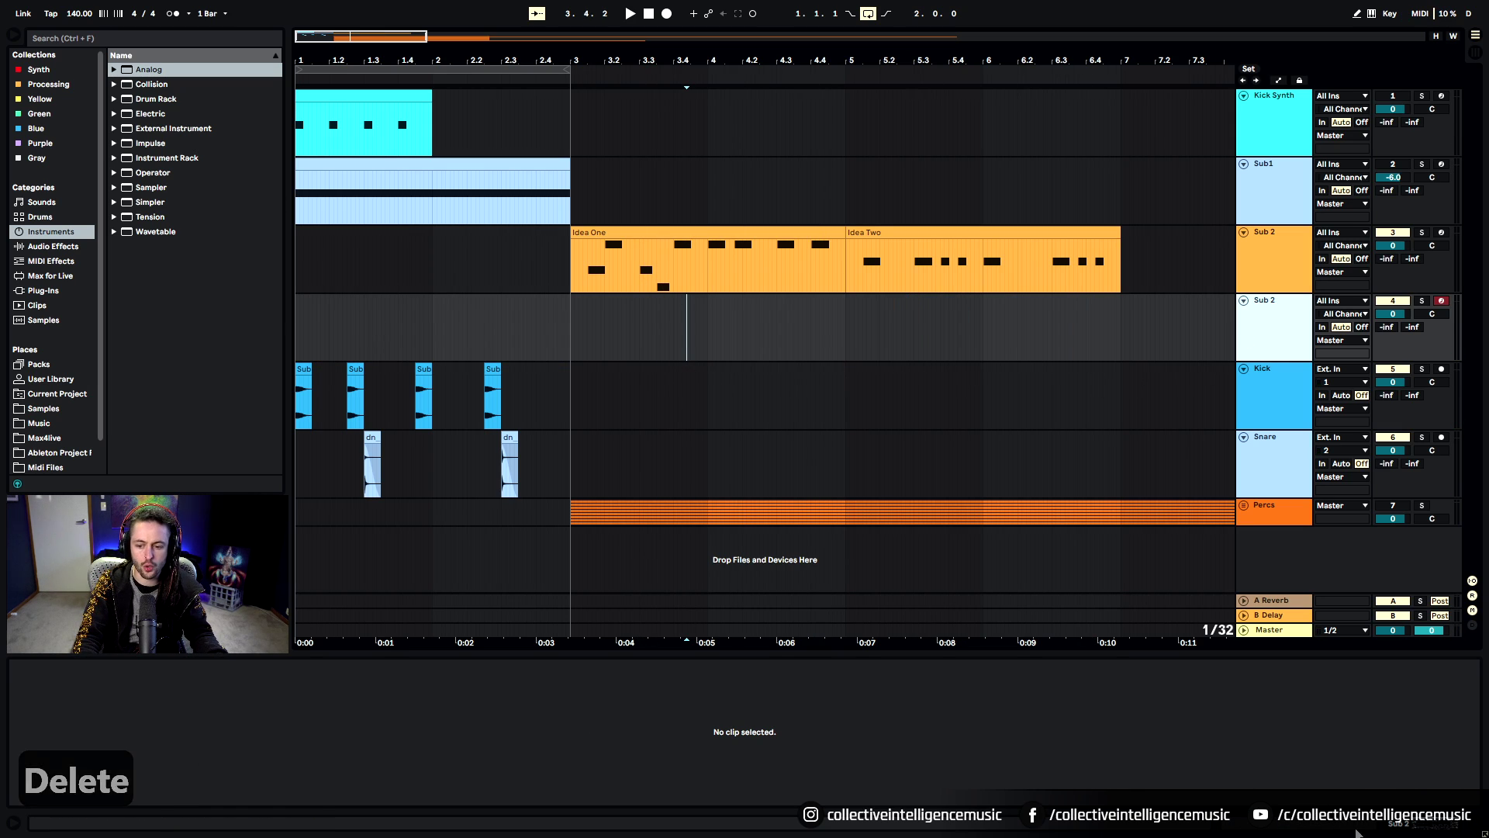
{"action": "left_click", "coordinate": [1416, 828]}
{"action": "key", "text": "Delete"}
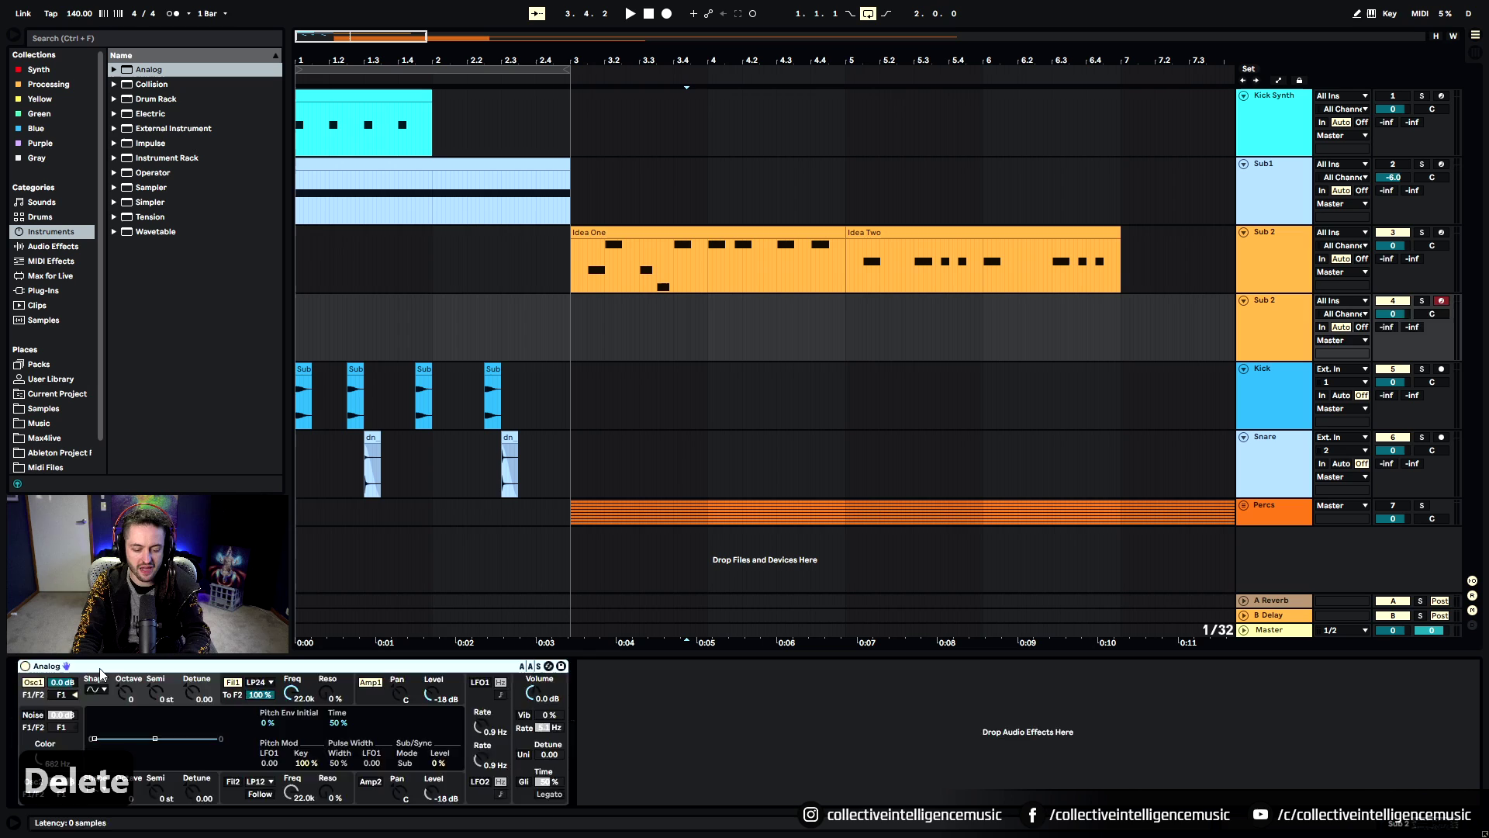
With a 2 Bars grid, insert a two-bar MIDI clip at bar 1 on the second Sub 2 track, containing a G3 note from 1.1.1 to 1.2.3
{"action": "left_click", "coordinate": [307, 323]}
{"action": "right_click", "coordinate": [319, 324]}
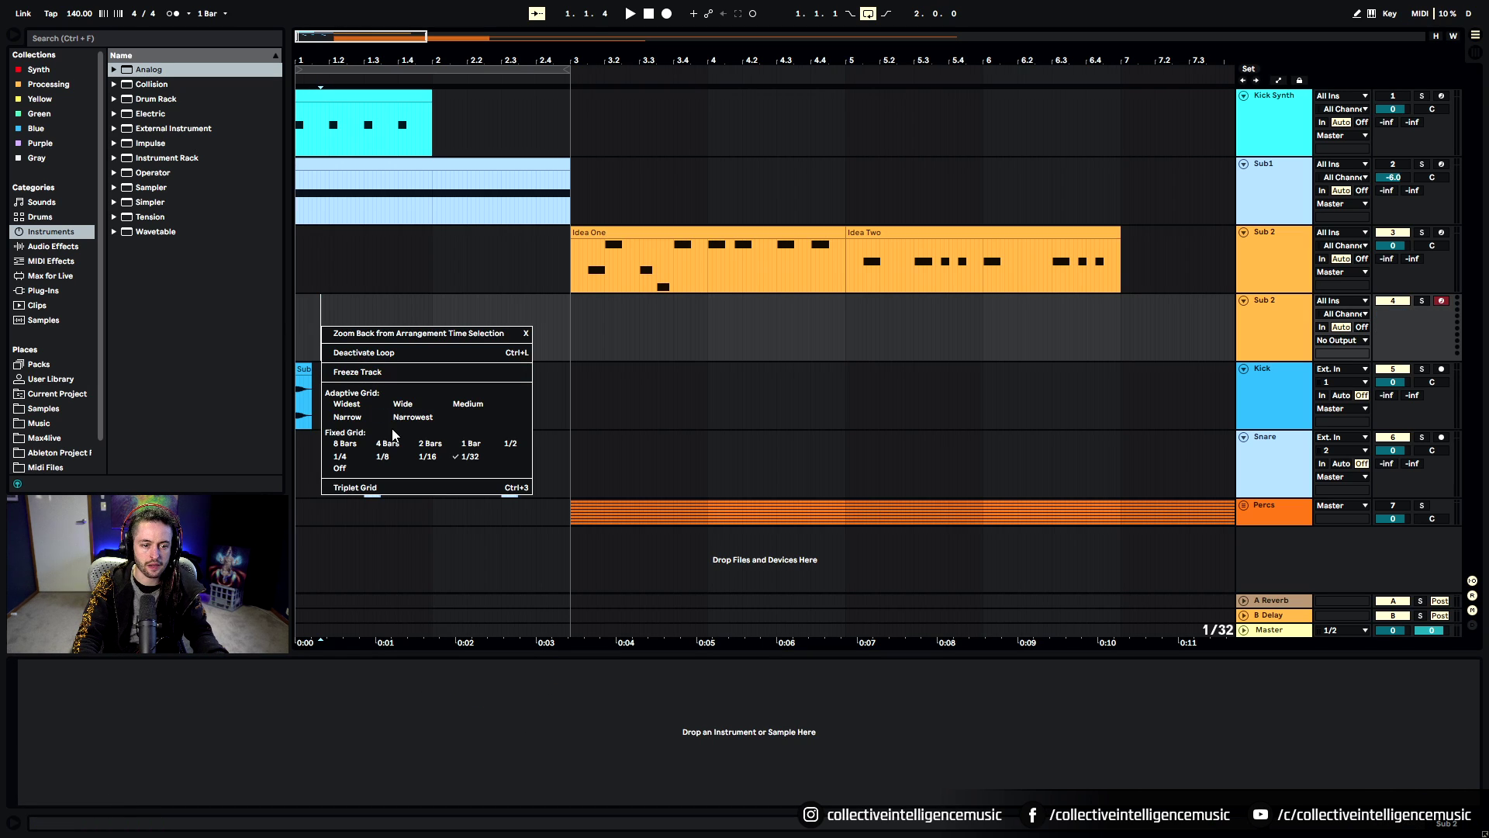
{"action": "left_click", "coordinate": [433, 442]}
{"action": "left_click_drag", "start_coordinate": [470, 347], "coordinate": [494, 347]}
{"action": "key", "text": "ctrl+shift+m"}
{"action": "key", "text": "ctrl+j"}
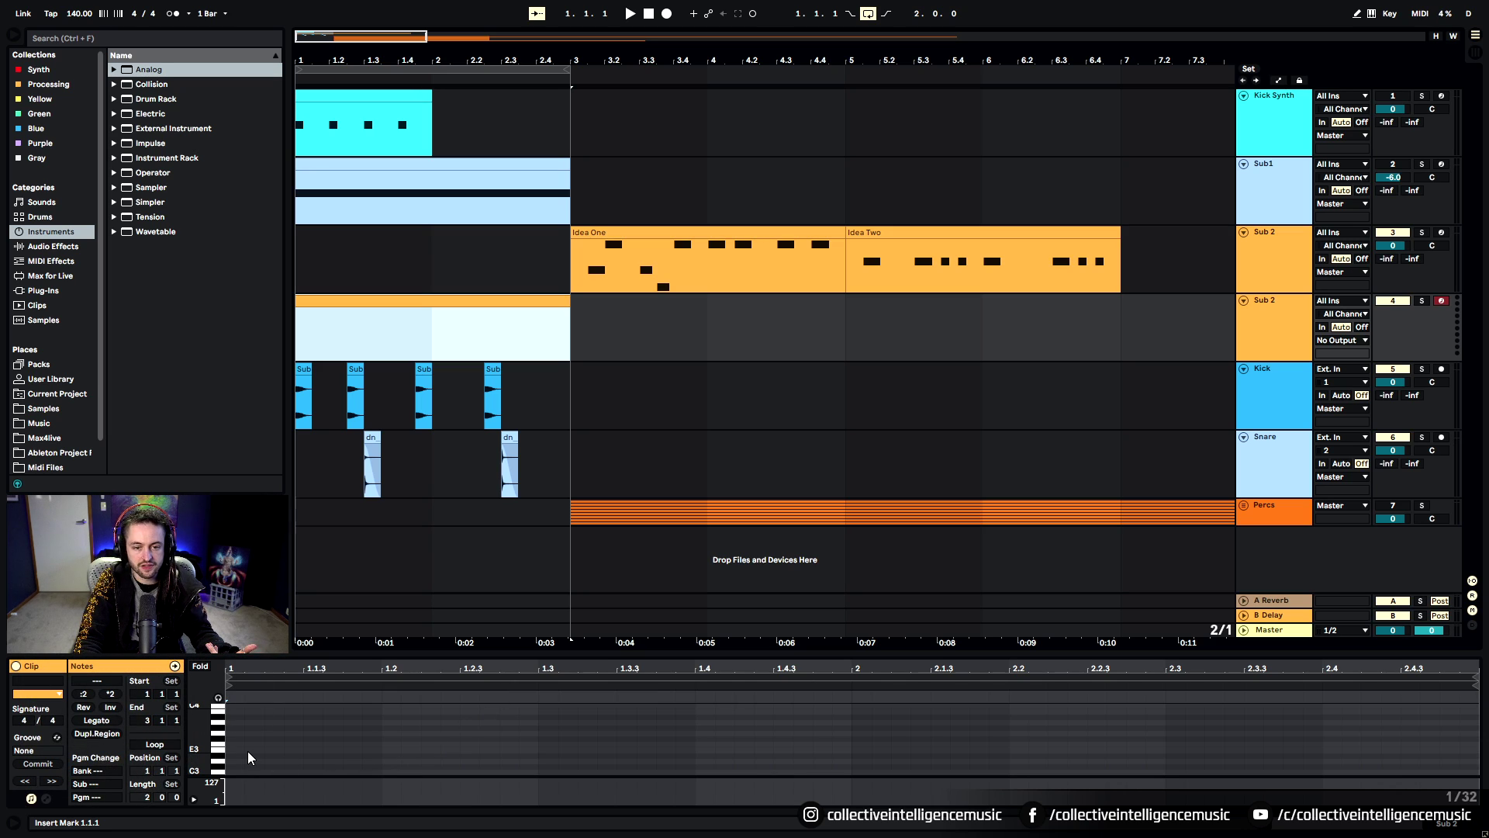
{"action": "mouse_move", "coordinate": [235, 732]}
{"action": "left_mouse_down"}
{"action": "mouse_move", "coordinate": [535, 733]}
{"action": "mouse_move", "coordinate": [435, 733]}
{"action": "mouse_move", "coordinate": [460, 733]}
{"action": "left_mouse_up"}
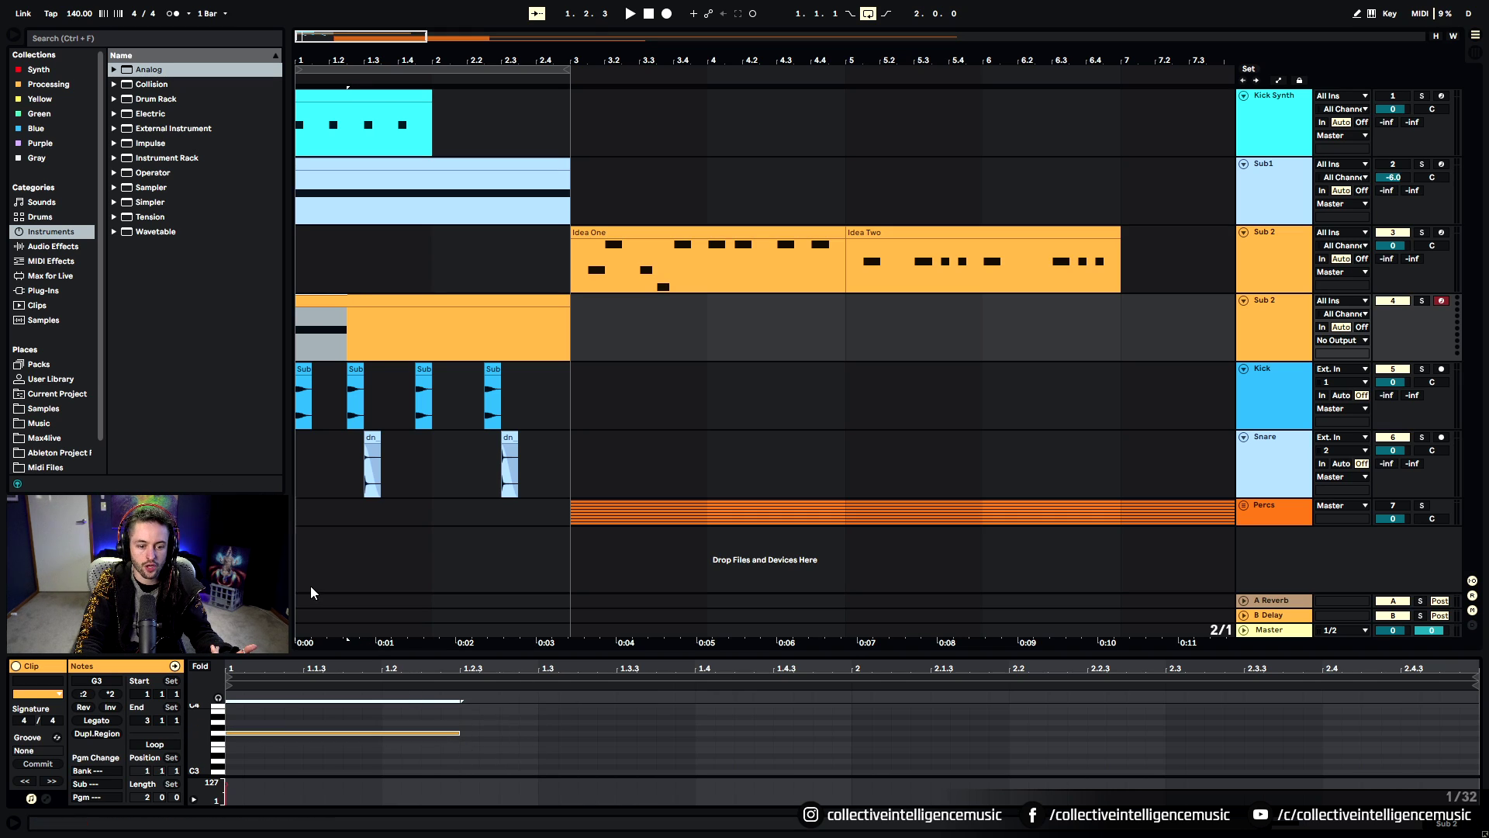
Search the plug-ins for serum and load Serum_x64 onto the second Sub 2 track
{"action": "left_click", "coordinate": [55, 36]}
{"action": "type", "text": "serum"}
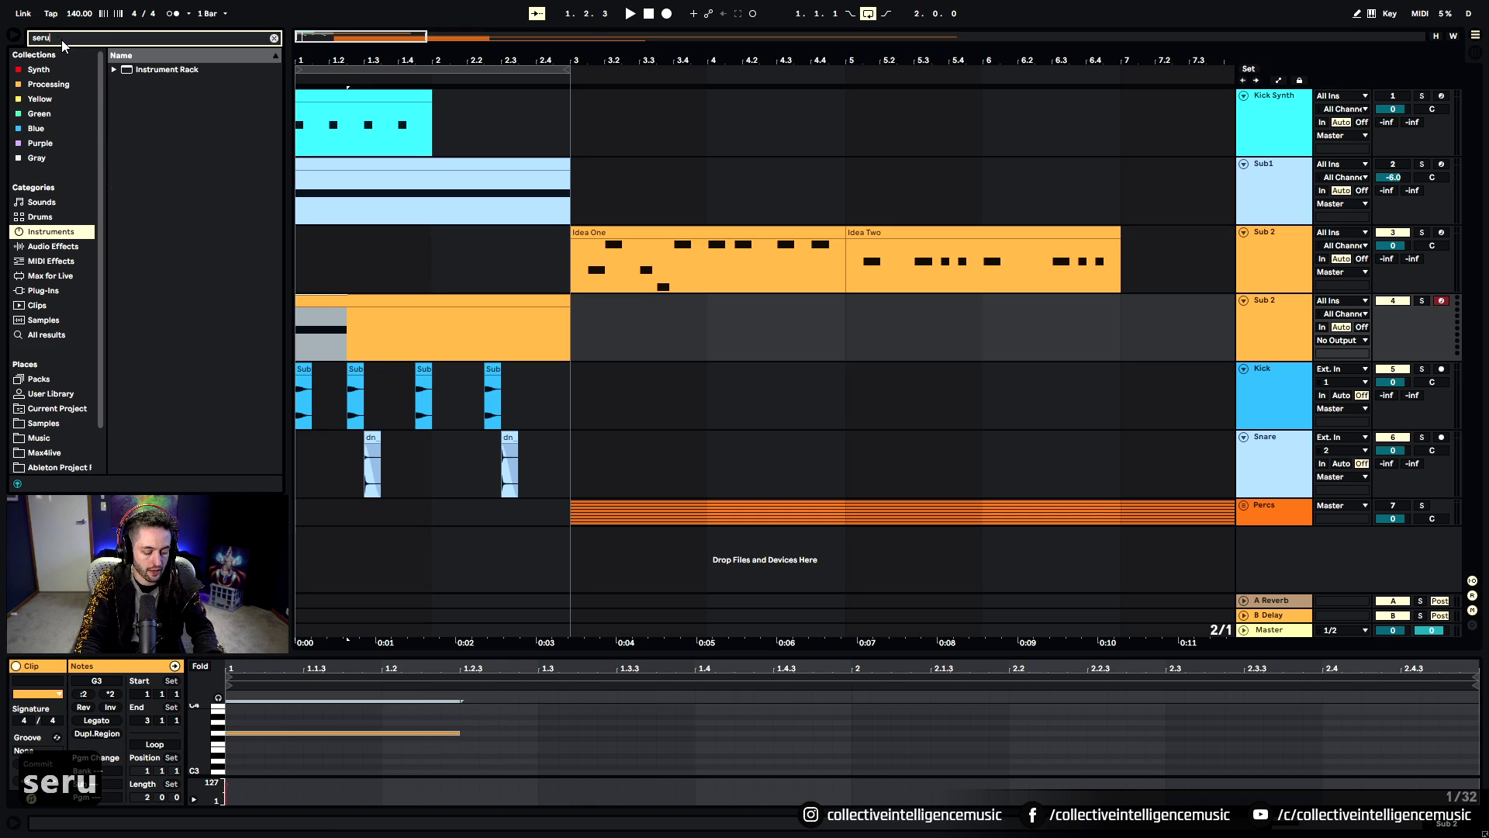
{"action": "left_click", "coordinate": [43, 291]}
{"action": "double_click", "coordinate": [149, 99]}
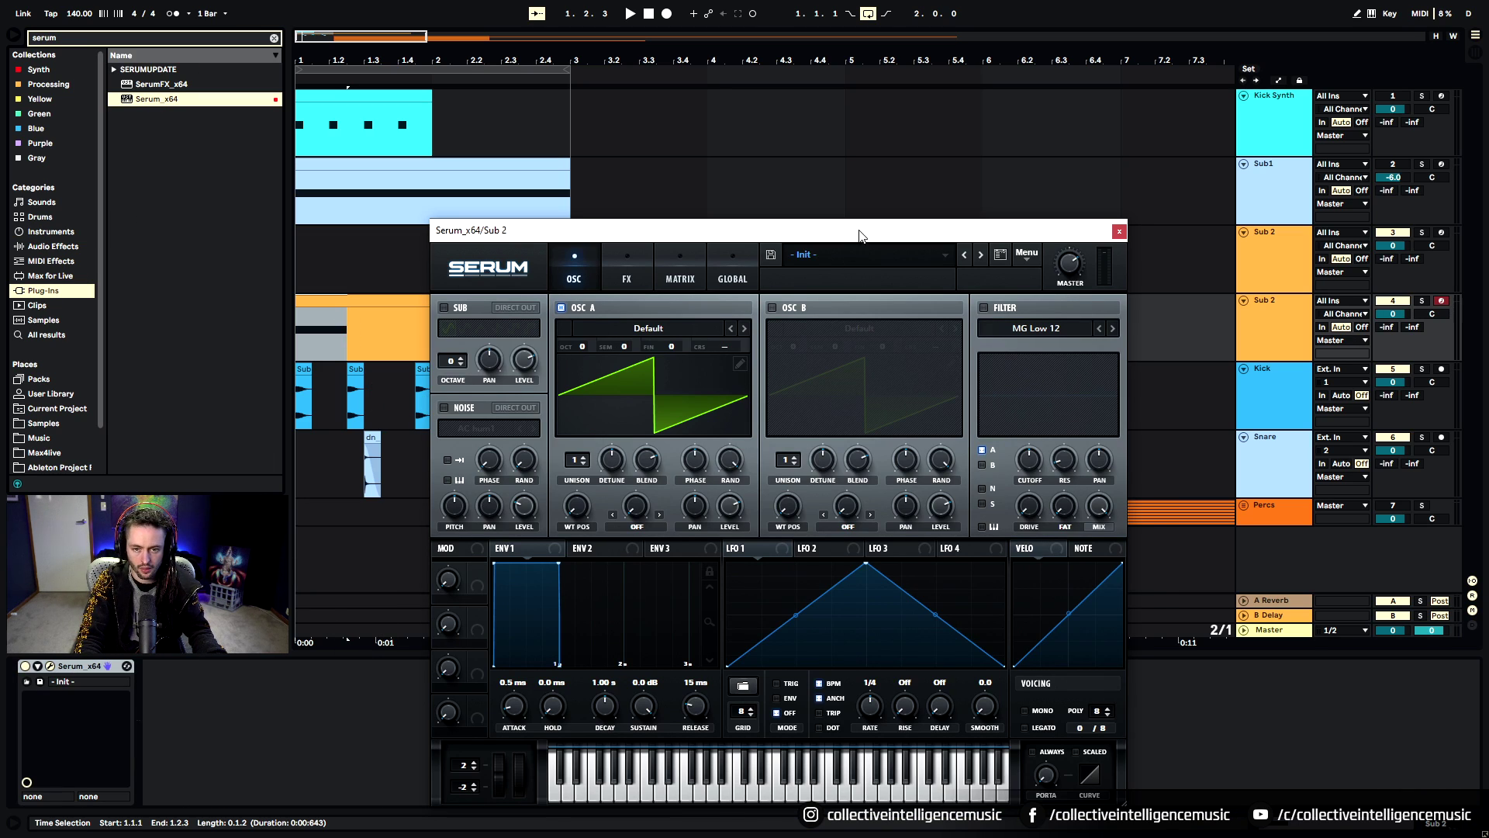
{"action": "left_click_drag", "start_coordinate": [859, 236], "coordinate": [837, 179]}
Load the Analog_BD_Sin wavetable in Osc A, and enable Osc B with the same wavetable
{"action": "left_click", "coordinate": [645, 274]}
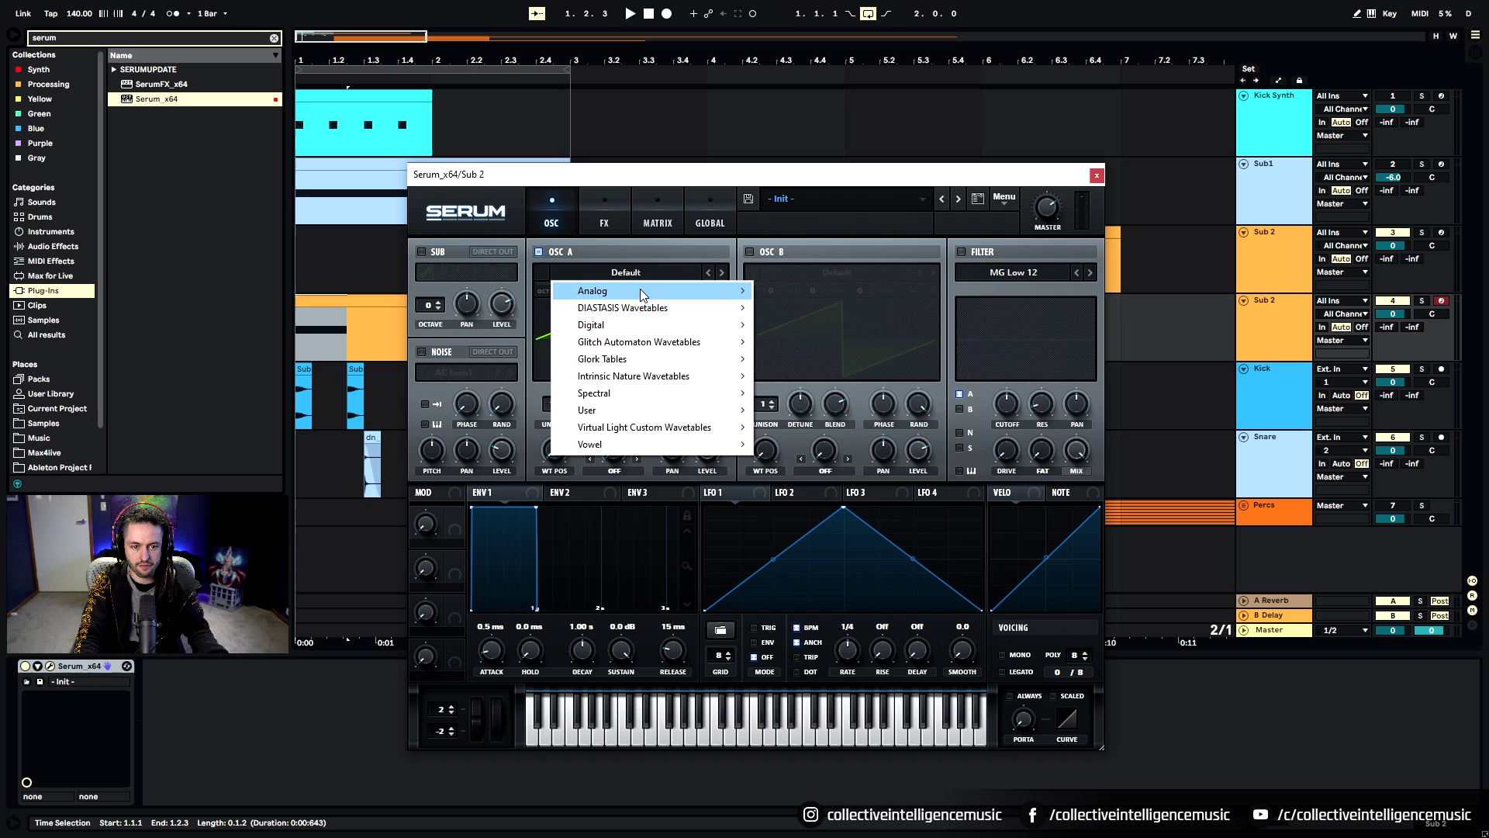
{"action": "mouse_move", "coordinate": [639, 290]}
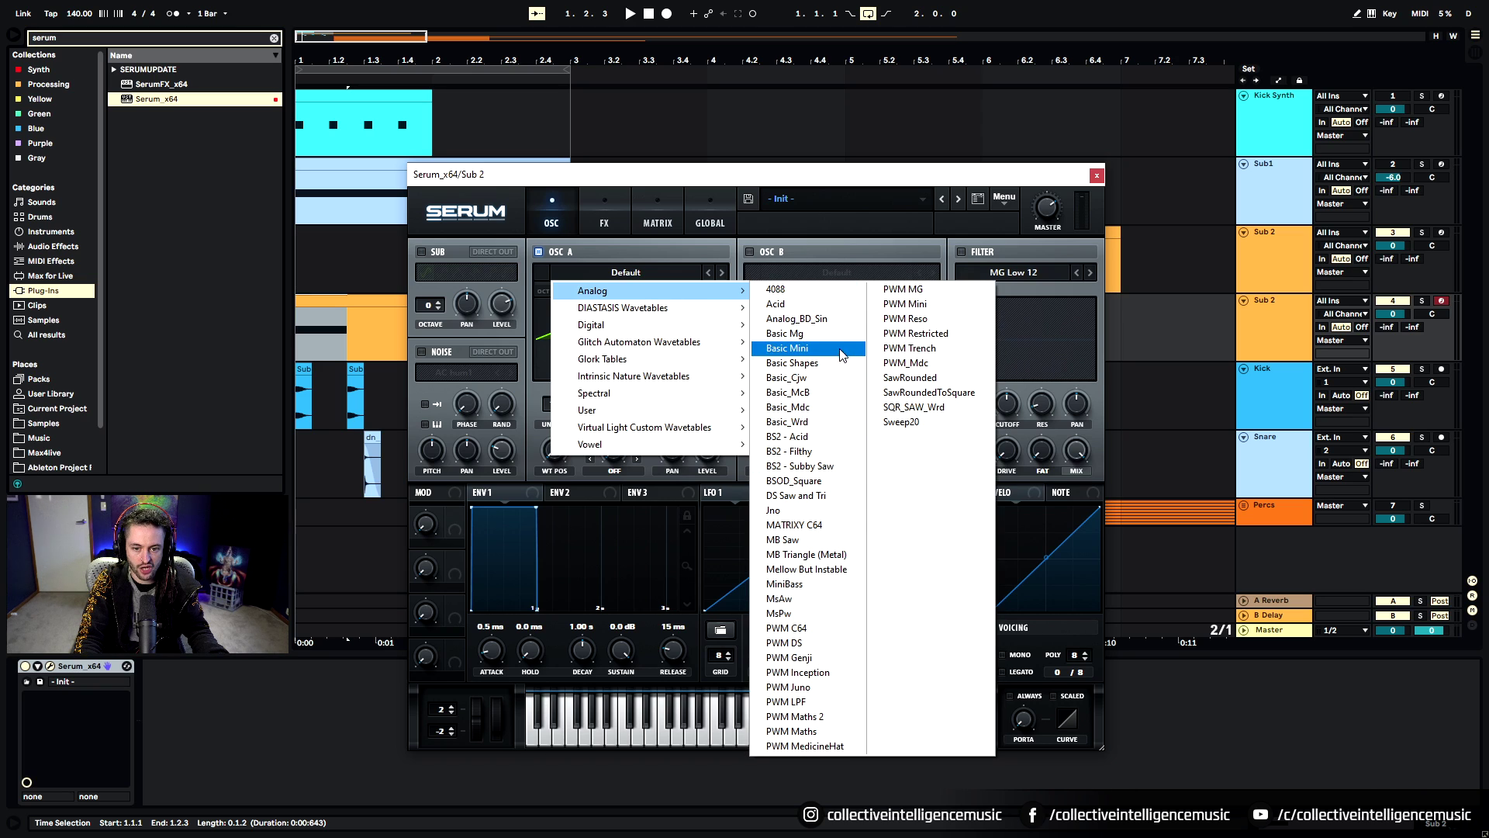
{"action": "left_click", "coordinate": [791, 318]}
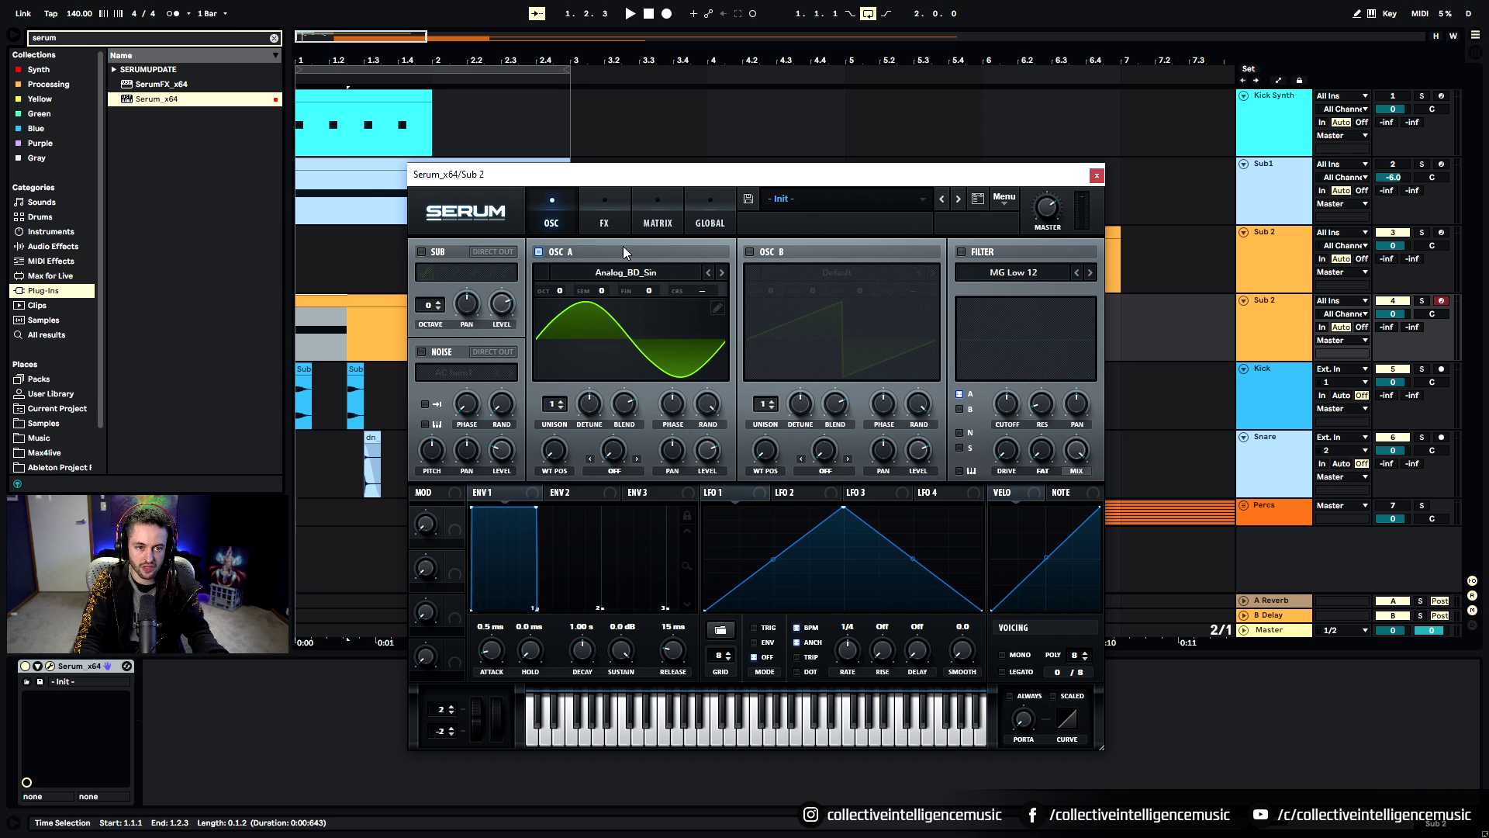
{"action": "left_click", "coordinate": [749, 251]}
{"action": "left_click", "coordinate": [850, 273]}
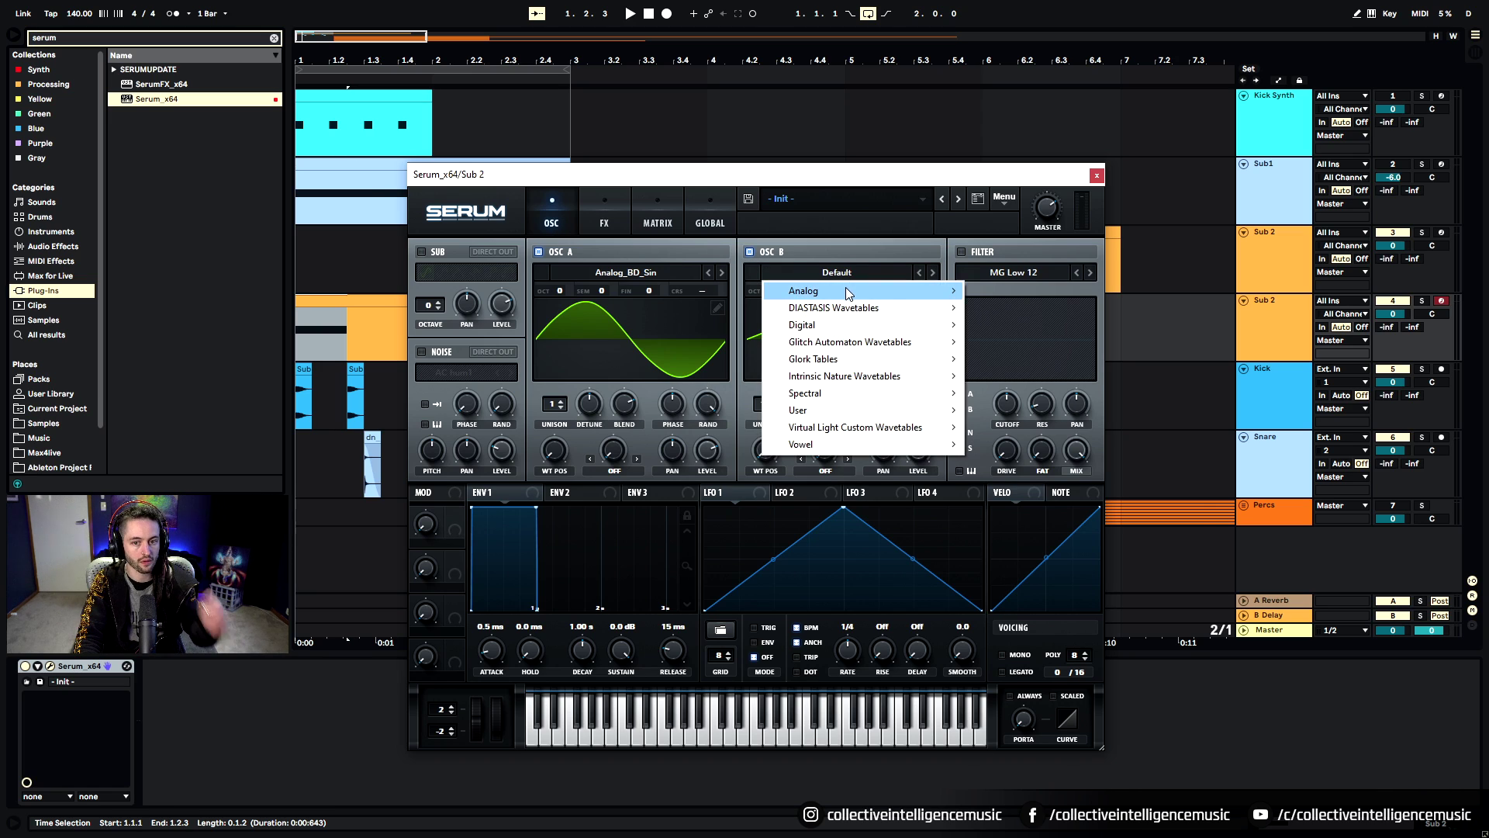
{"action": "mouse_move", "coordinate": [721, 294]}
{"action": "left_click", "coordinate": [1000, 316]}
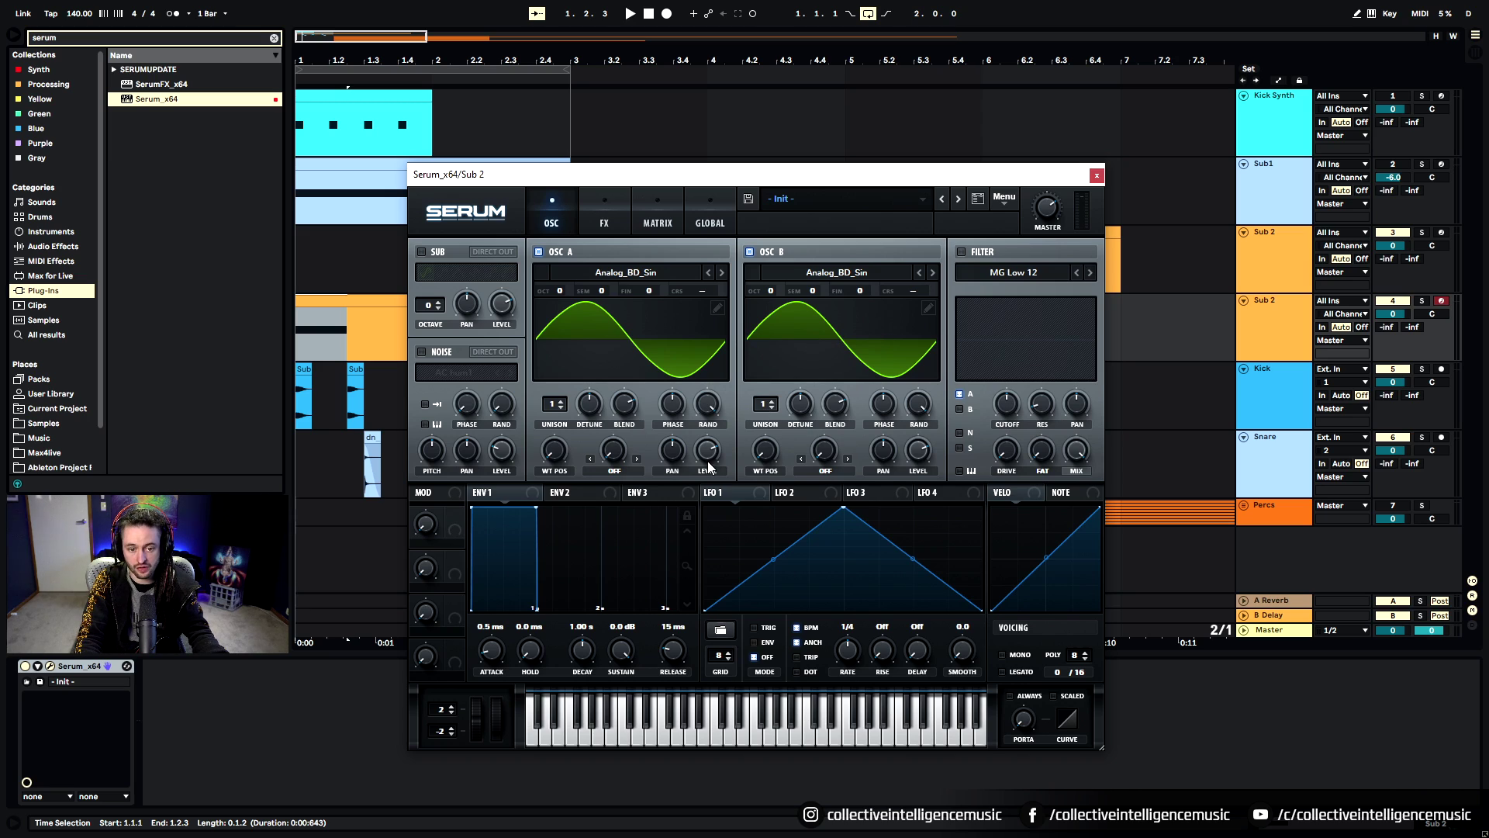
Set Osc A's warp mode to FM (from B) and try out its warp amount
{"action": "left_click", "coordinate": [626, 469]}
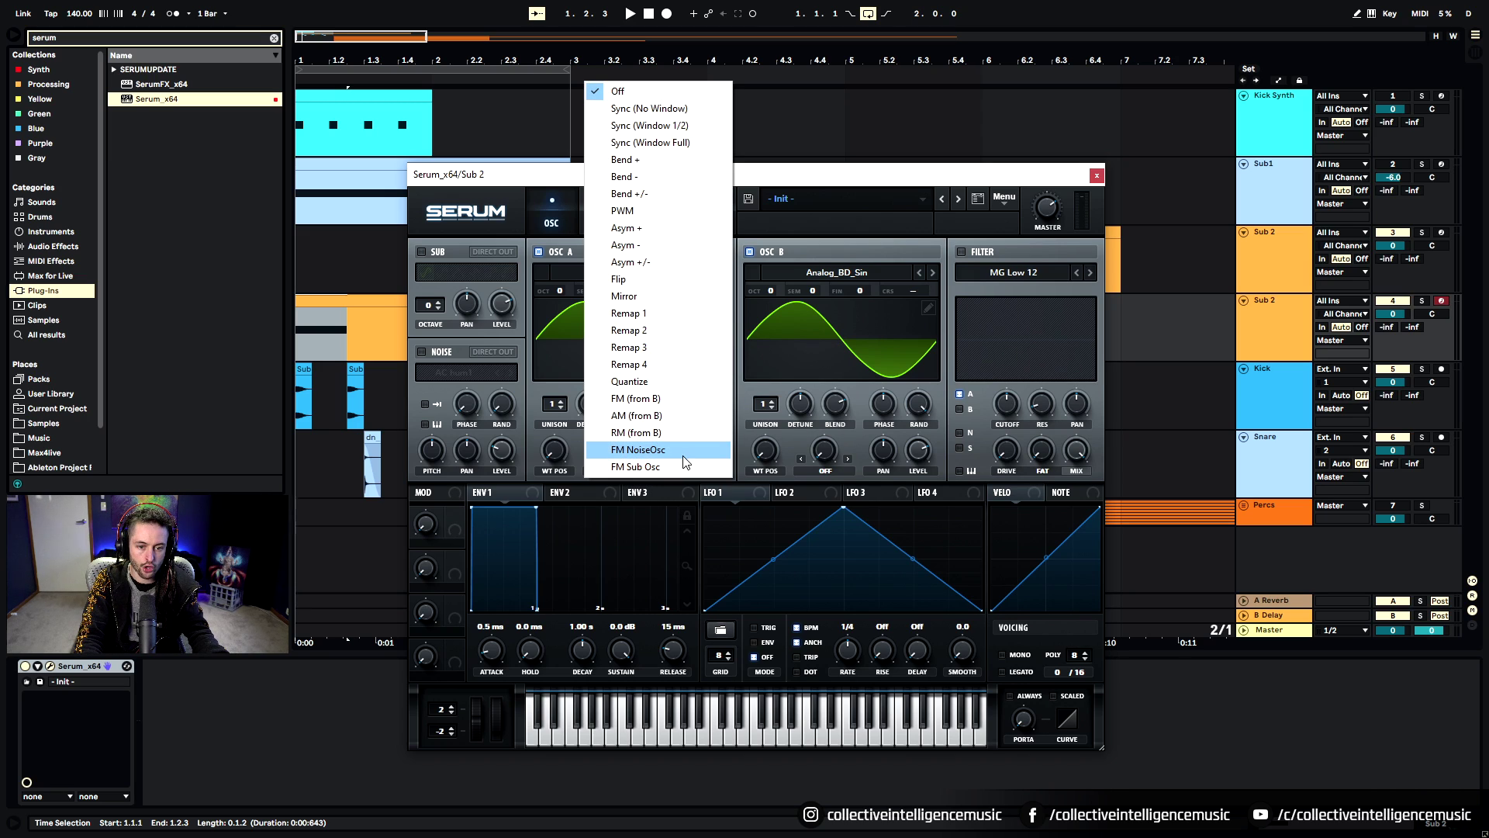
{"action": "left_click", "coordinate": [698, 399]}
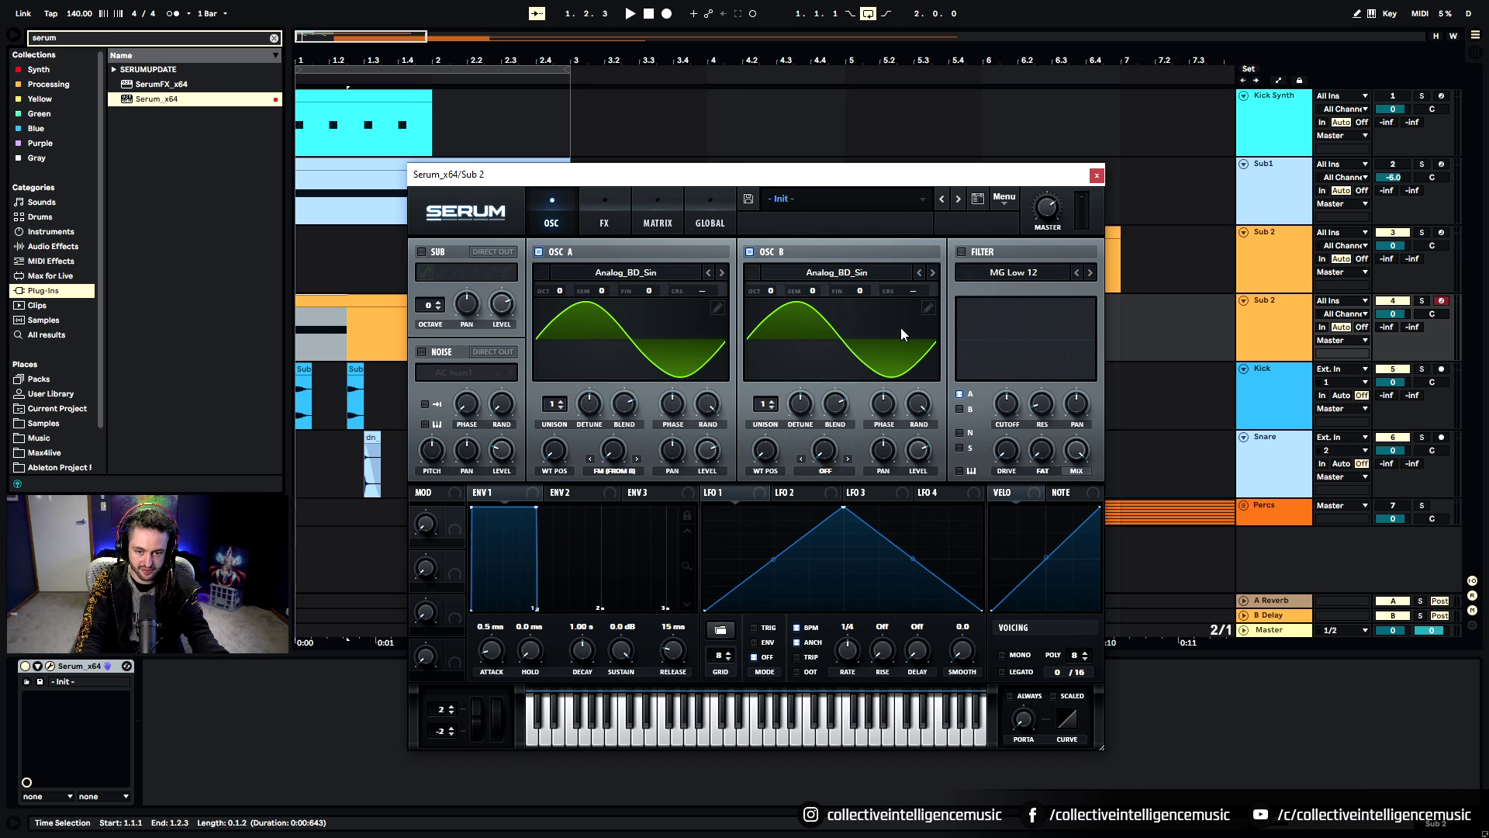
{"action": "left_click_drag", "start_coordinate": [609, 453], "coordinate": [615, 432]}
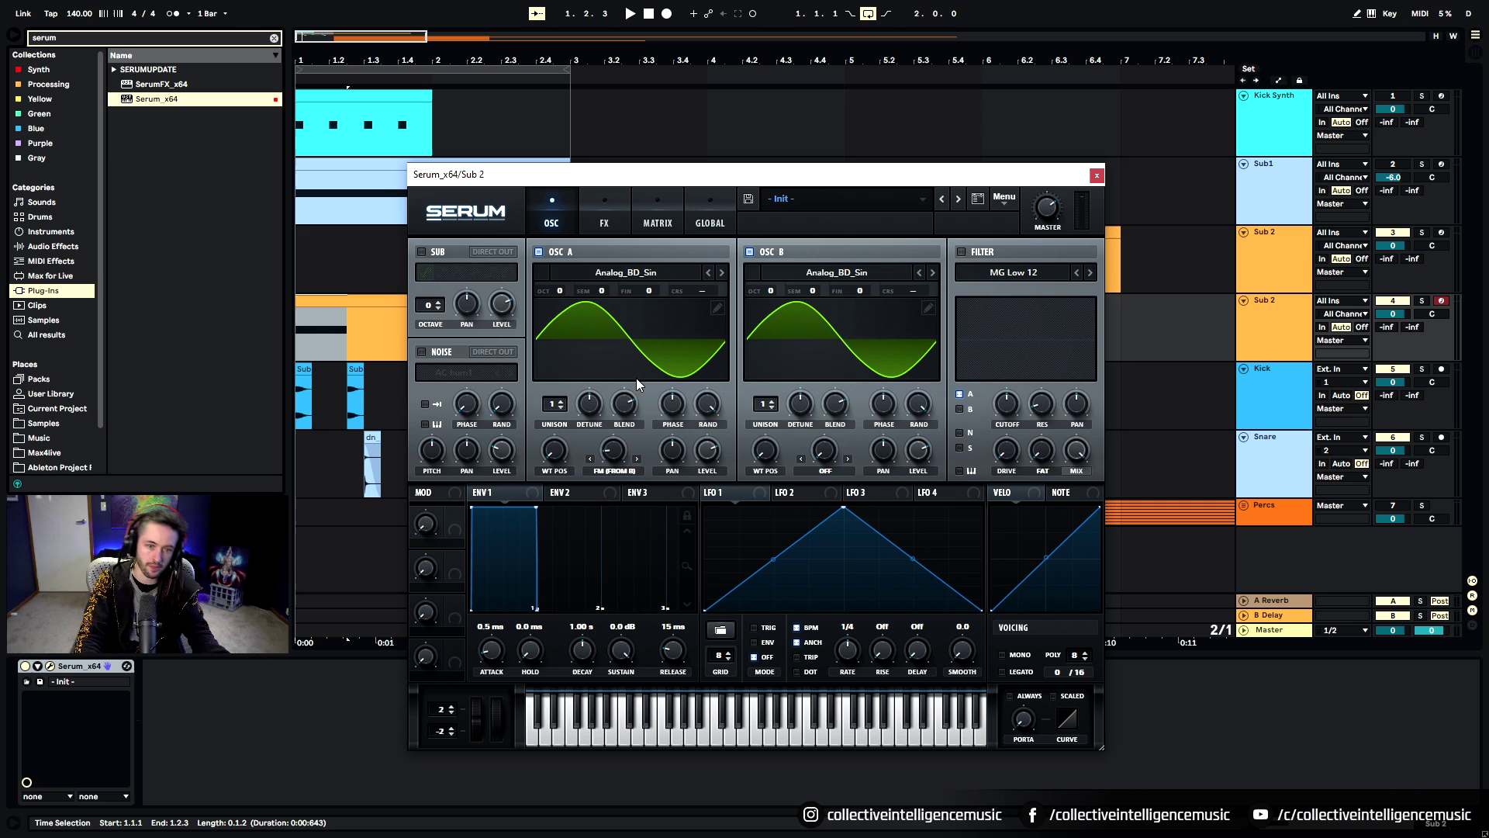
Compare Osc B at octaves +2 and +3 while varying Osc A's FM amount, and settle on octave +2
{"action": "left_click_drag", "start_coordinate": [767, 286], "coordinate": [774, 261]}
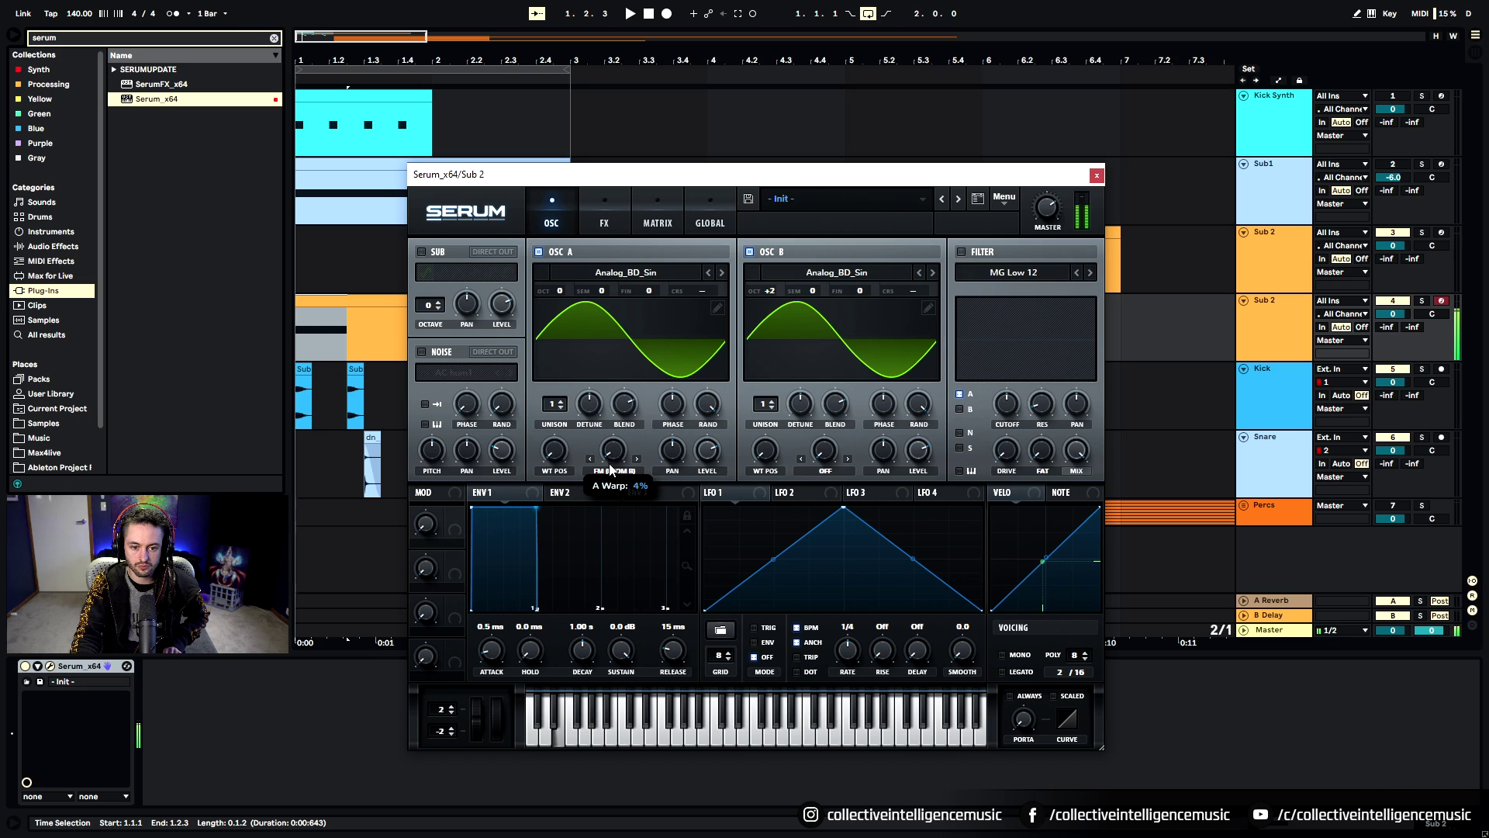
{"action": "left_click_drag", "start_coordinate": [772, 293], "coordinate": [772, 287]}
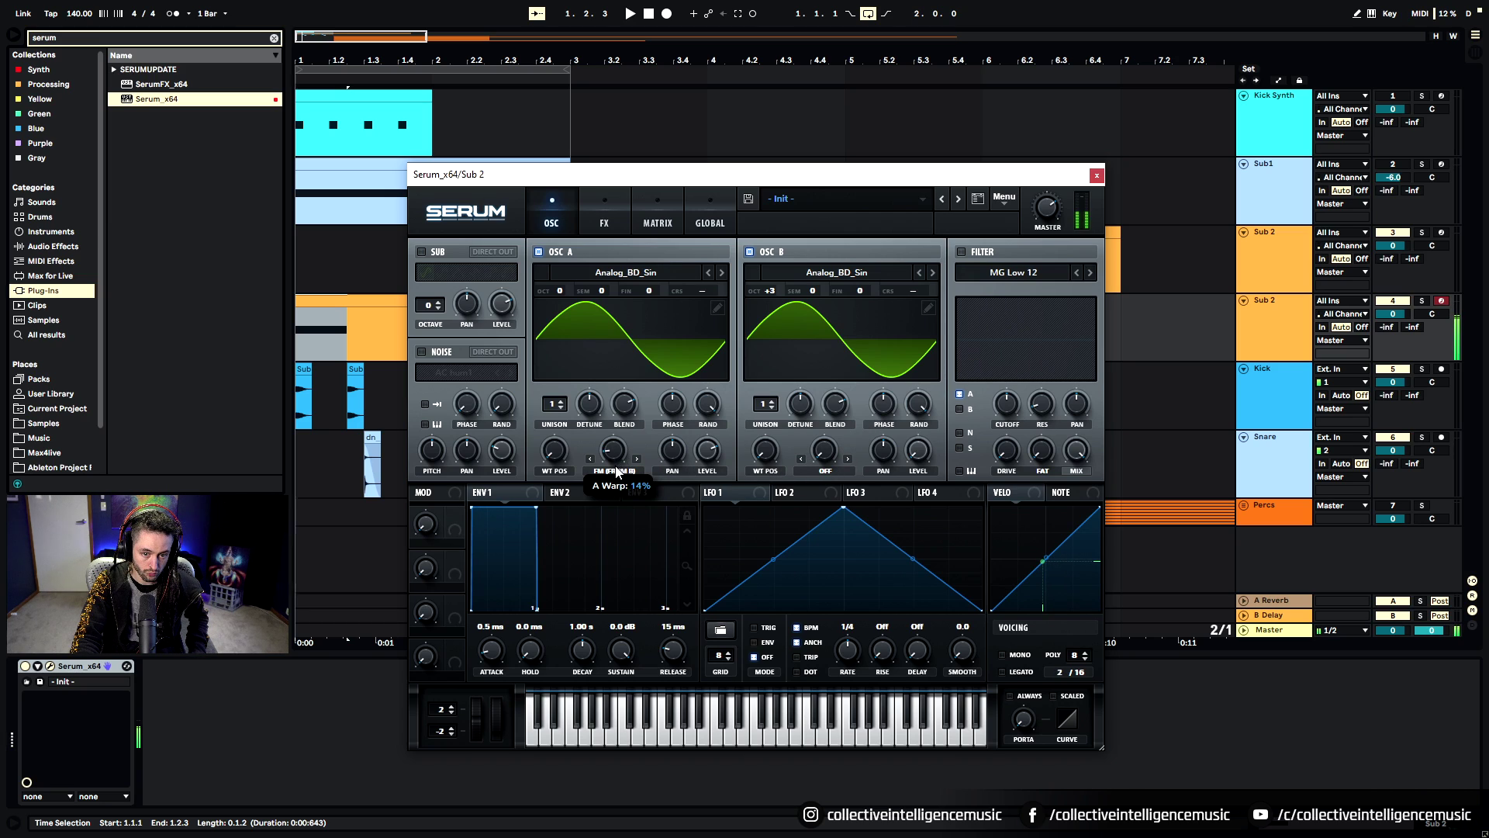
{"action": "left_click_drag", "start_coordinate": [616, 467], "coordinate": [626, 446]}
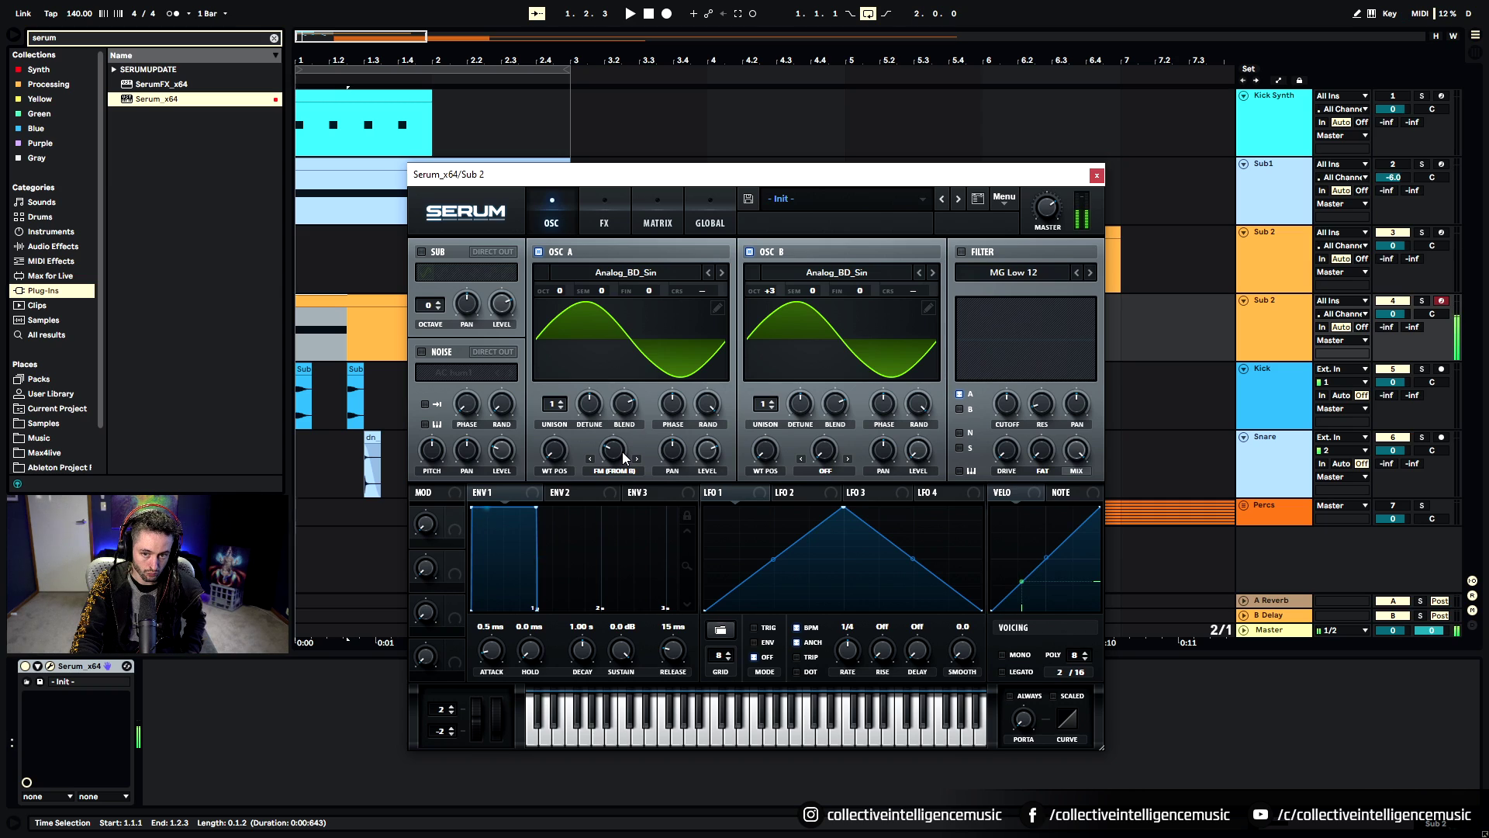
{"action": "left_click_drag", "start_coordinate": [770, 292], "coordinate": [770, 308]}
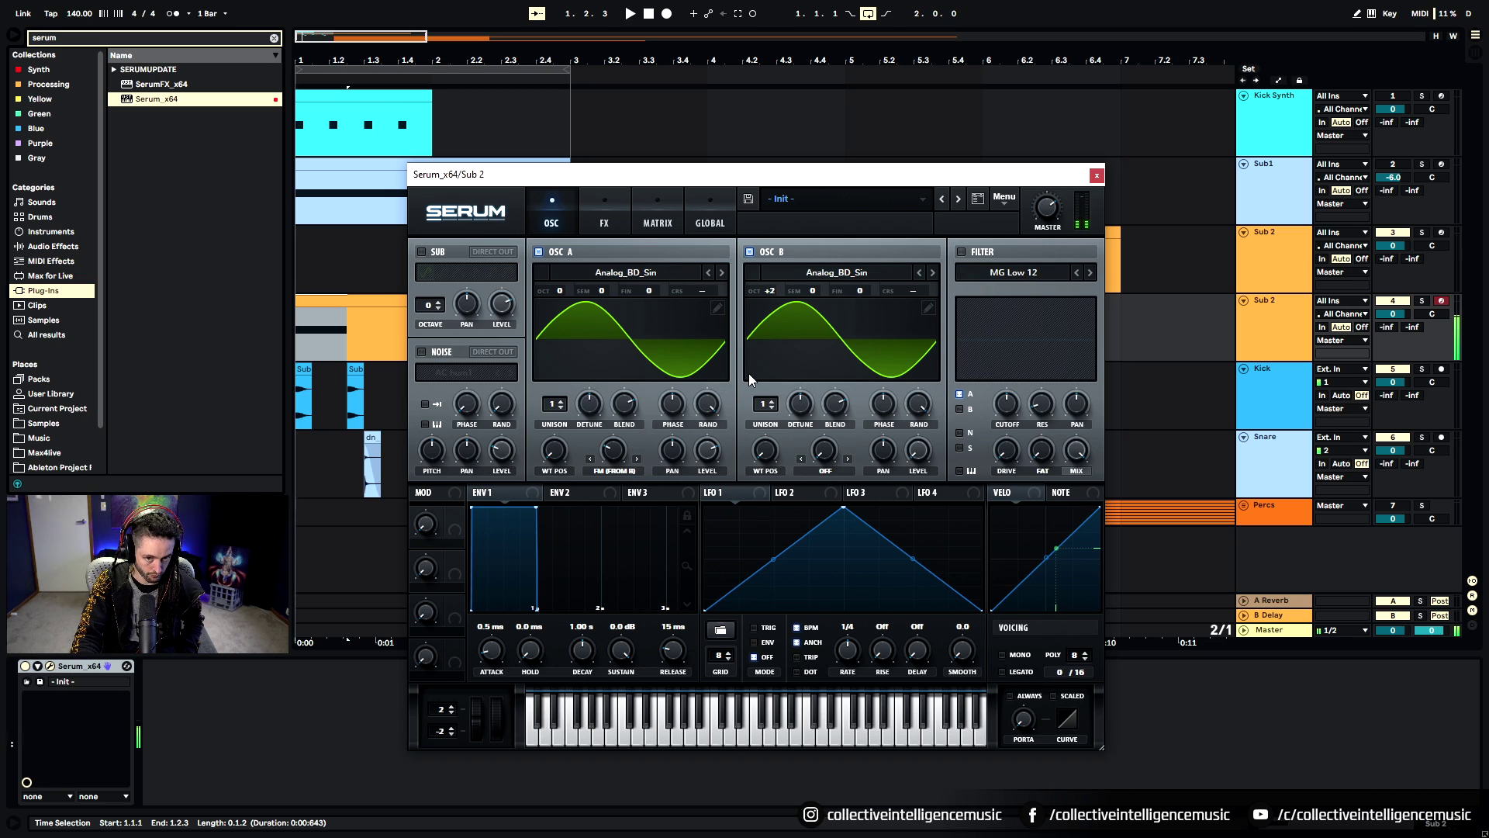
{"action": "left_click_drag", "start_coordinate": [621, 456], "coordinate": [619, 460]}
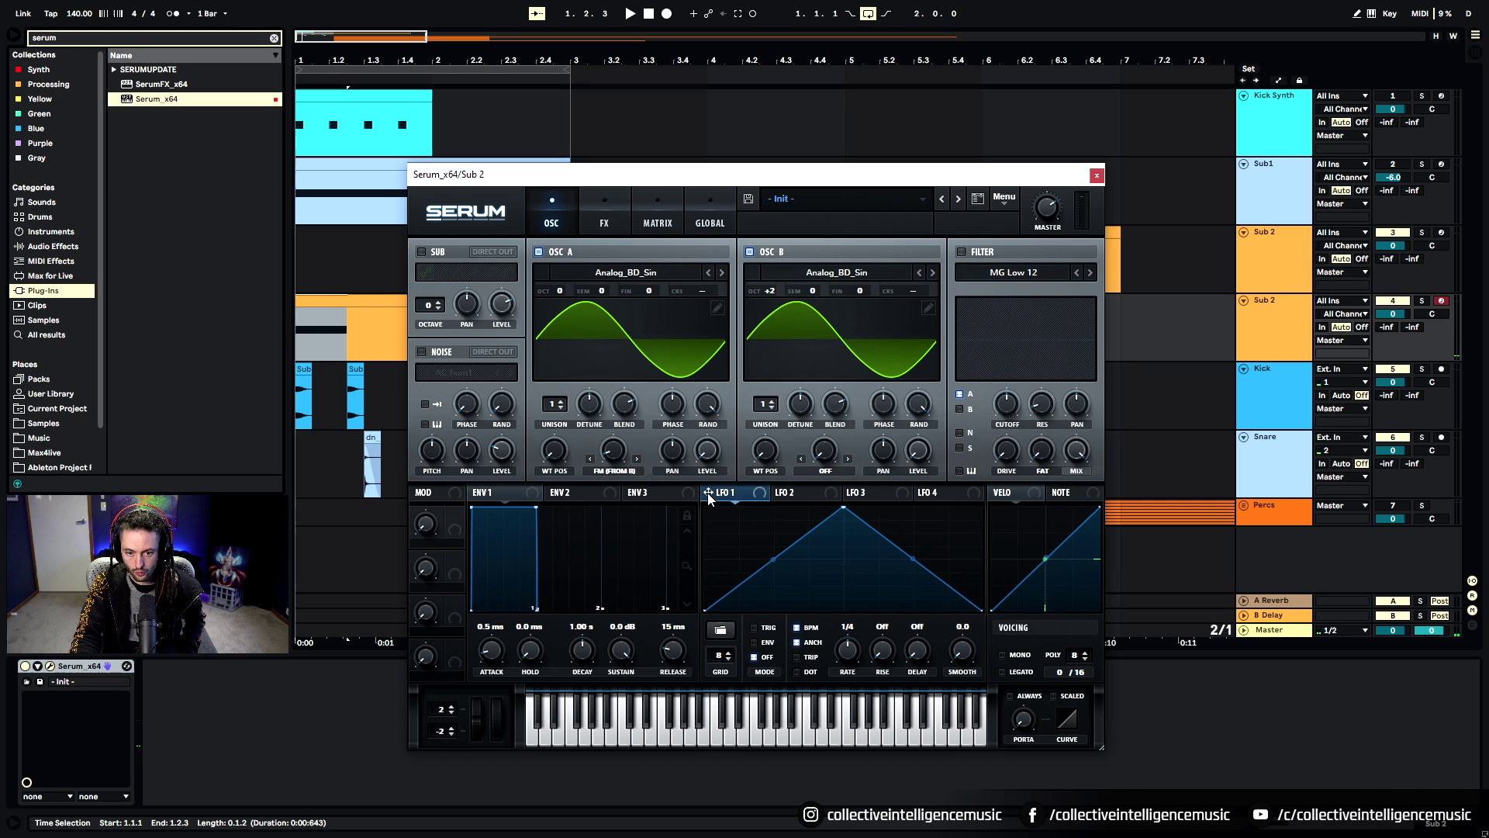
Assign LFO 1 to Osc A's level and reshape it into a single curve that rises slowly to a peak at its end
{"action": "left_click_drag", "start_coordinate": [708, 497], "coordinate": [706, 448]}
{"action": "left_click_drag", "start_coordinate": [843, 509], "coordinate": [983, 466]}
{"action": "left_click_drag", "start_coordinate": [843, 558], "coordinate": [845, 579]}
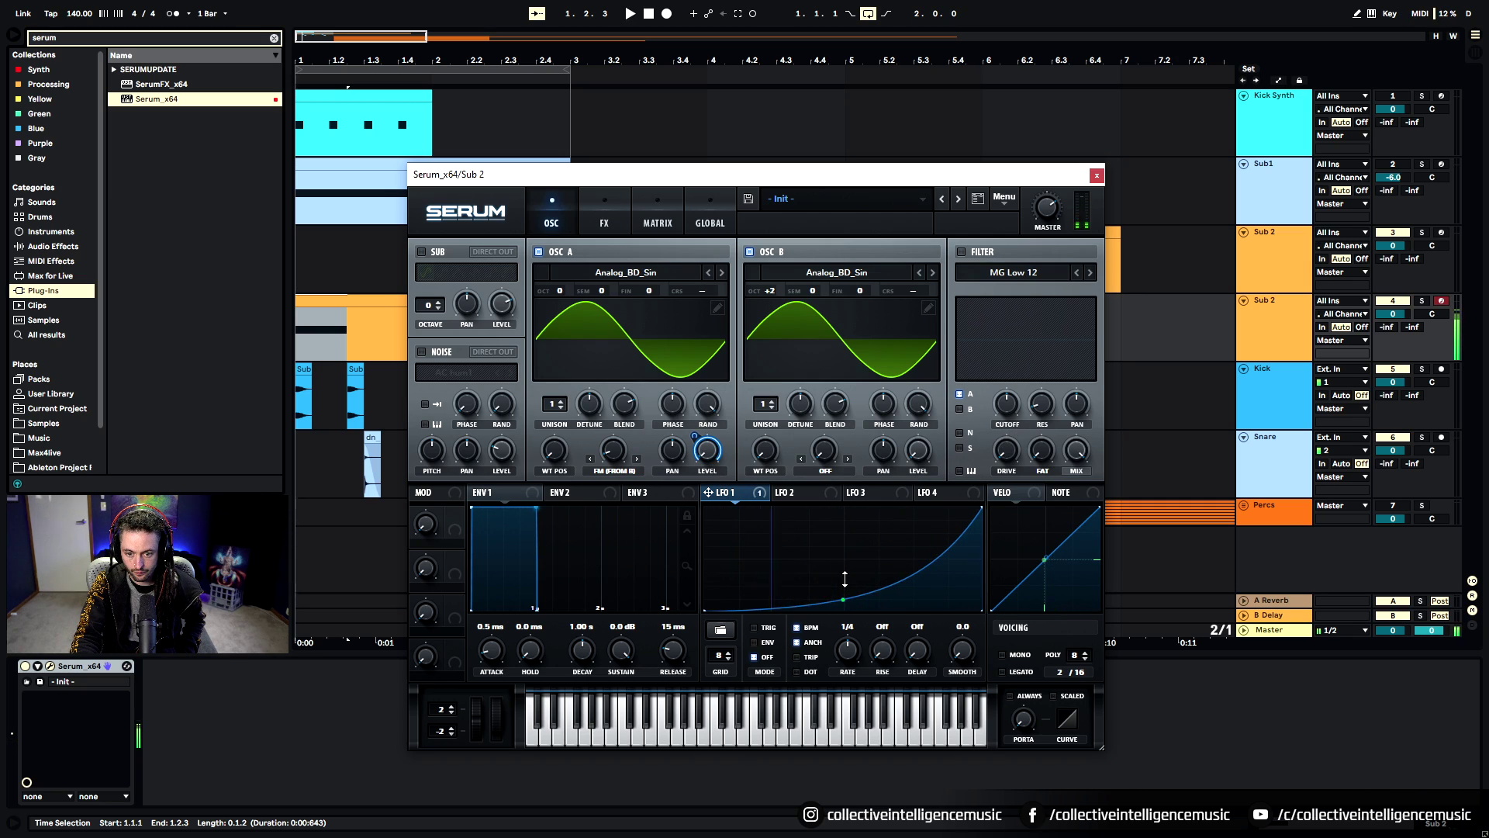
Set LFO 1 to a rate of one bar in TRIG mode, and shift its peak slightly earlier so the curve drops at the end
{"action": "left_click_drag", "start_coordinate": [846, 651], "coordinate": [841, 671]}
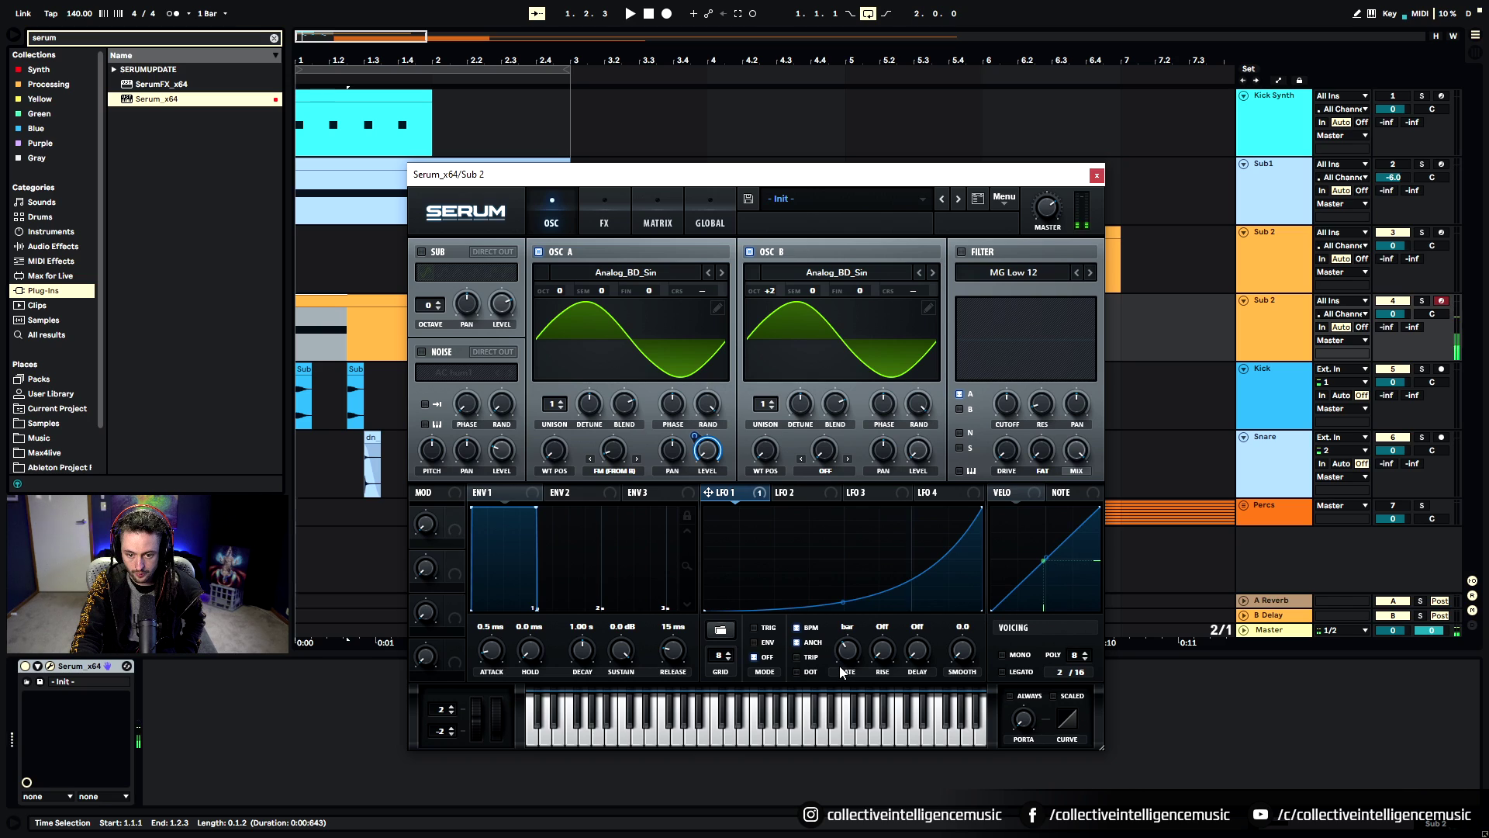
{"action": "left_click", "coordinate": [755, 628]}
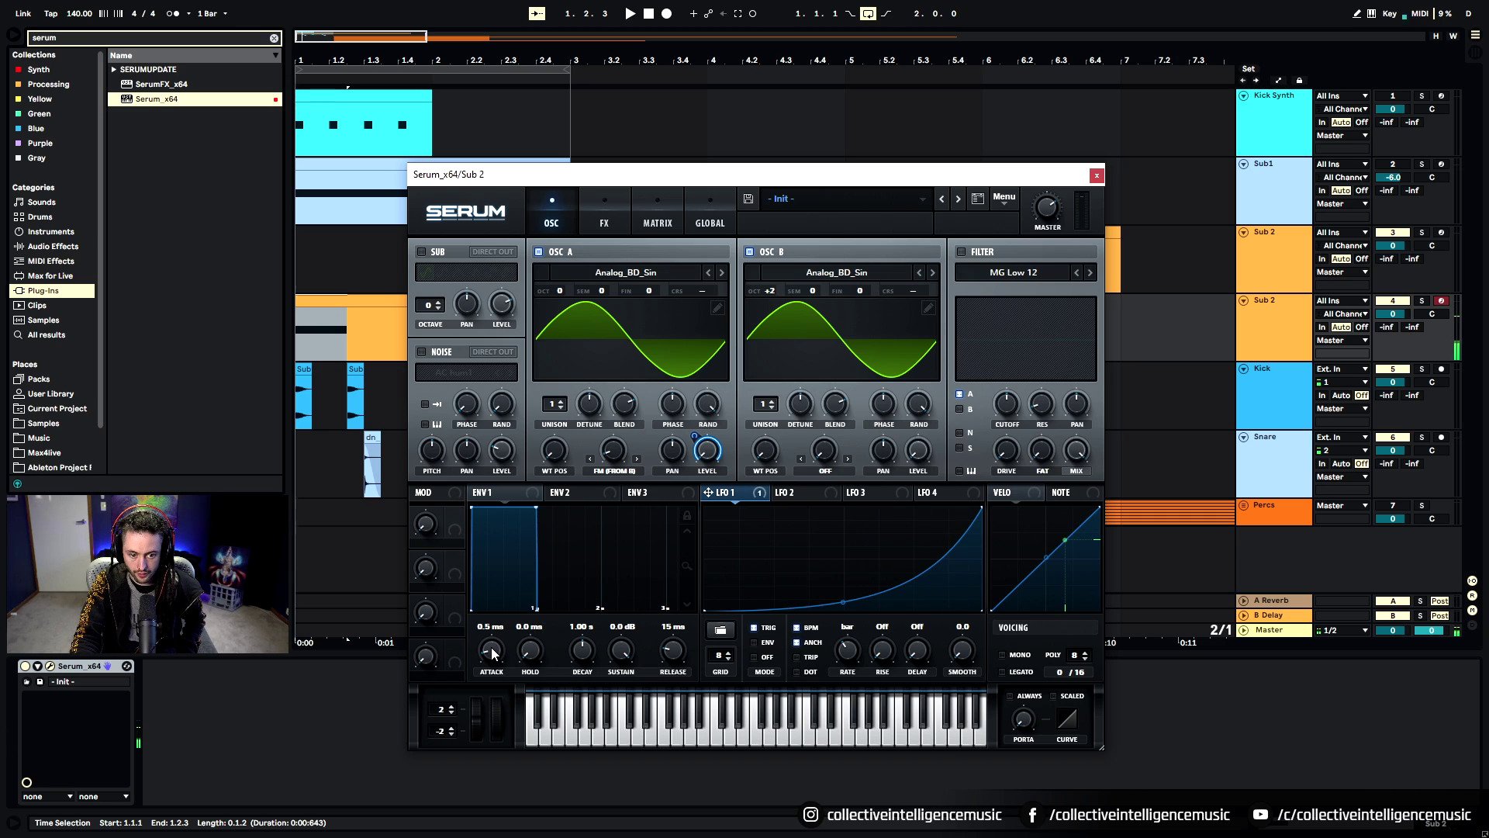
{"action": "left_click_drag", "start_coordinate": [980, 507], "coordinate": [975, 505]}
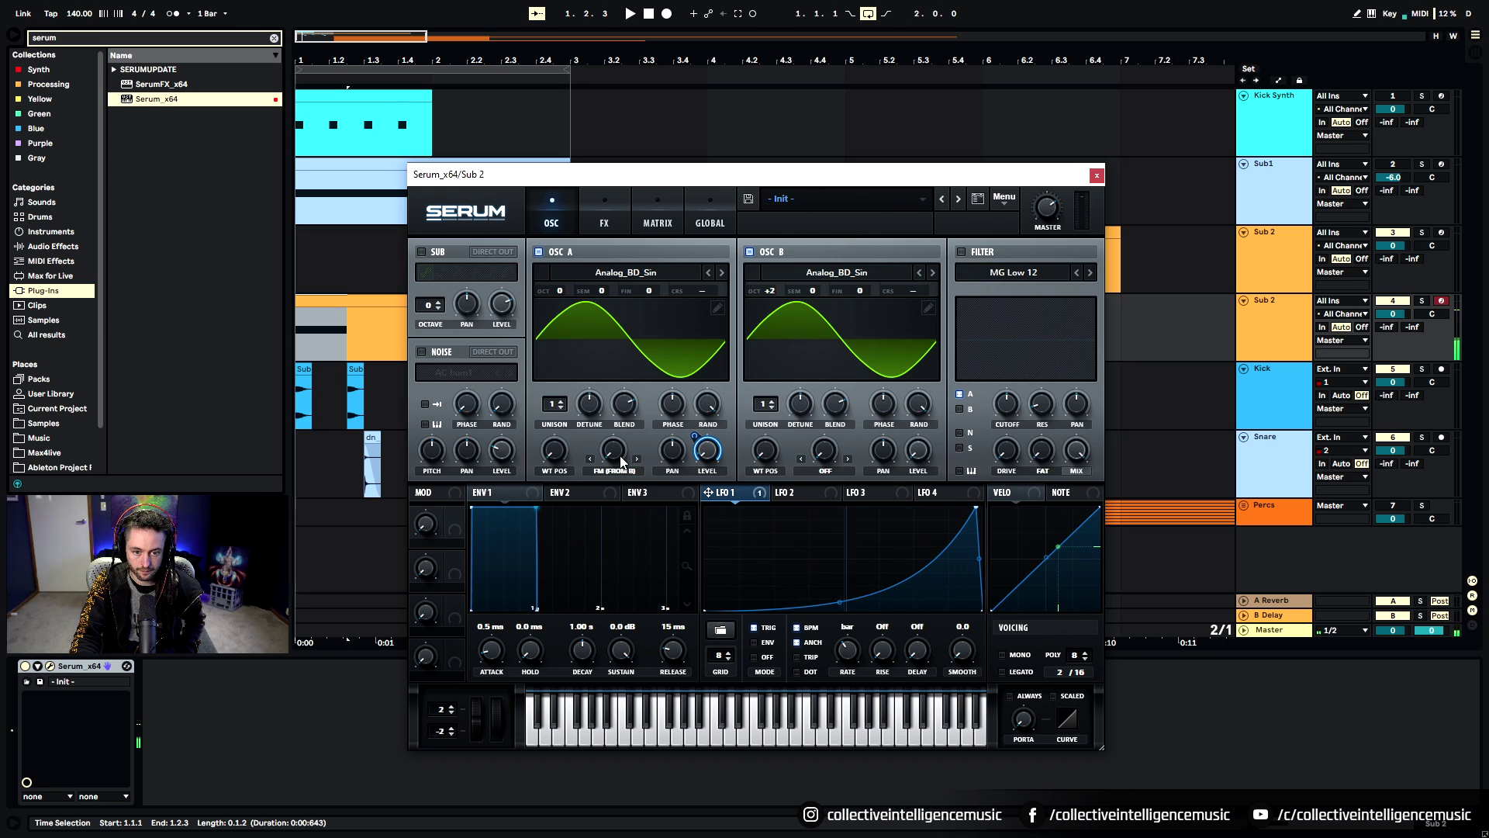
Adjust Osc A's FM amount and give it 3 unison voices with a small detune
{"action": "left_click_drag", "start_coordinate": [619, 457], "coordinate": [622, 424]}
{"action": "left_click_drag", "start_coordinate": [553, 404], "coordinate": [590, 415]}
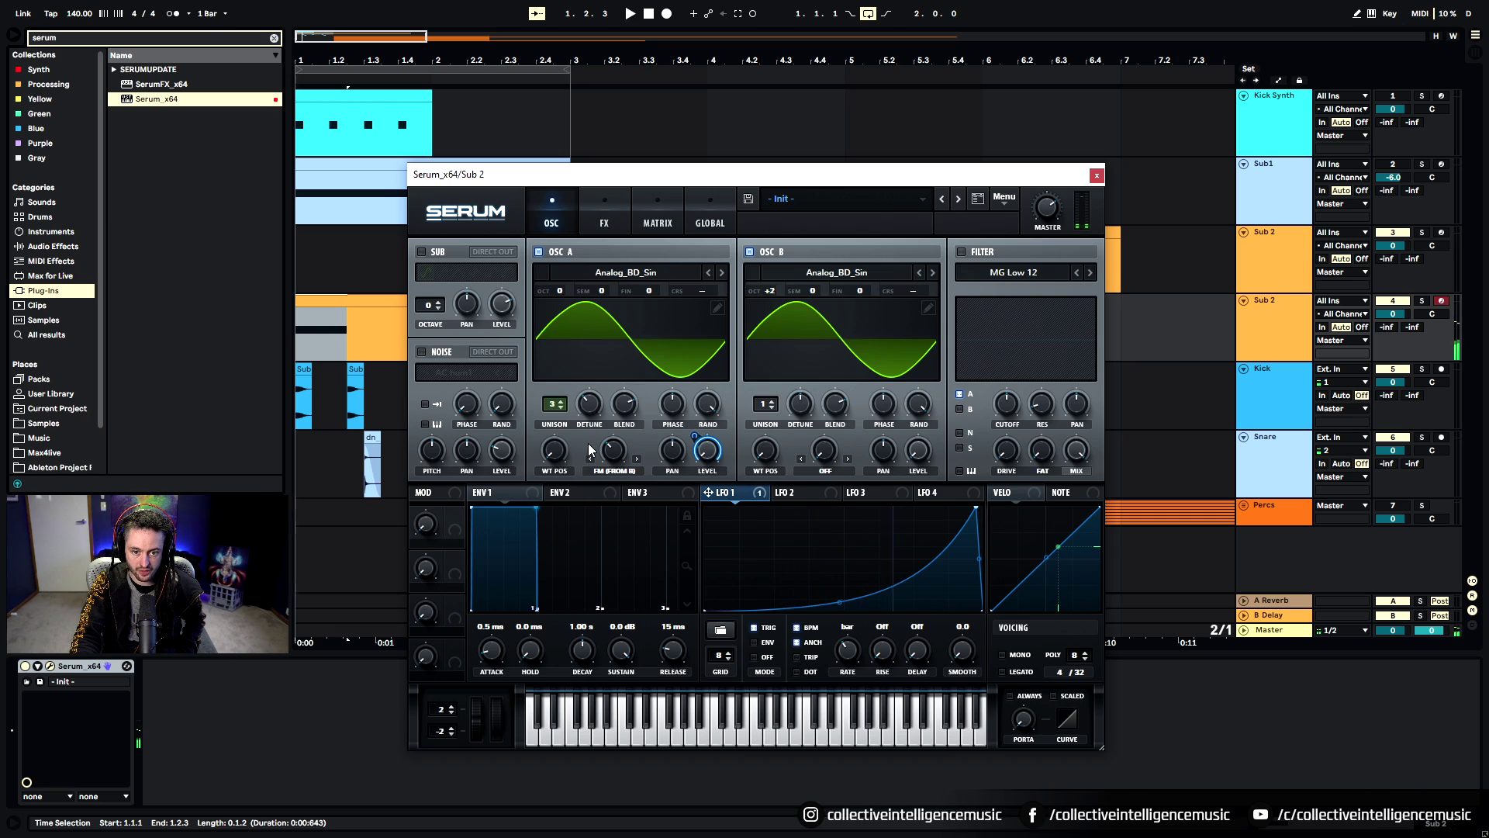
{"action": "left_click_drag", "start_coordinate": [594, 405], "coordinate": [592, 408]}
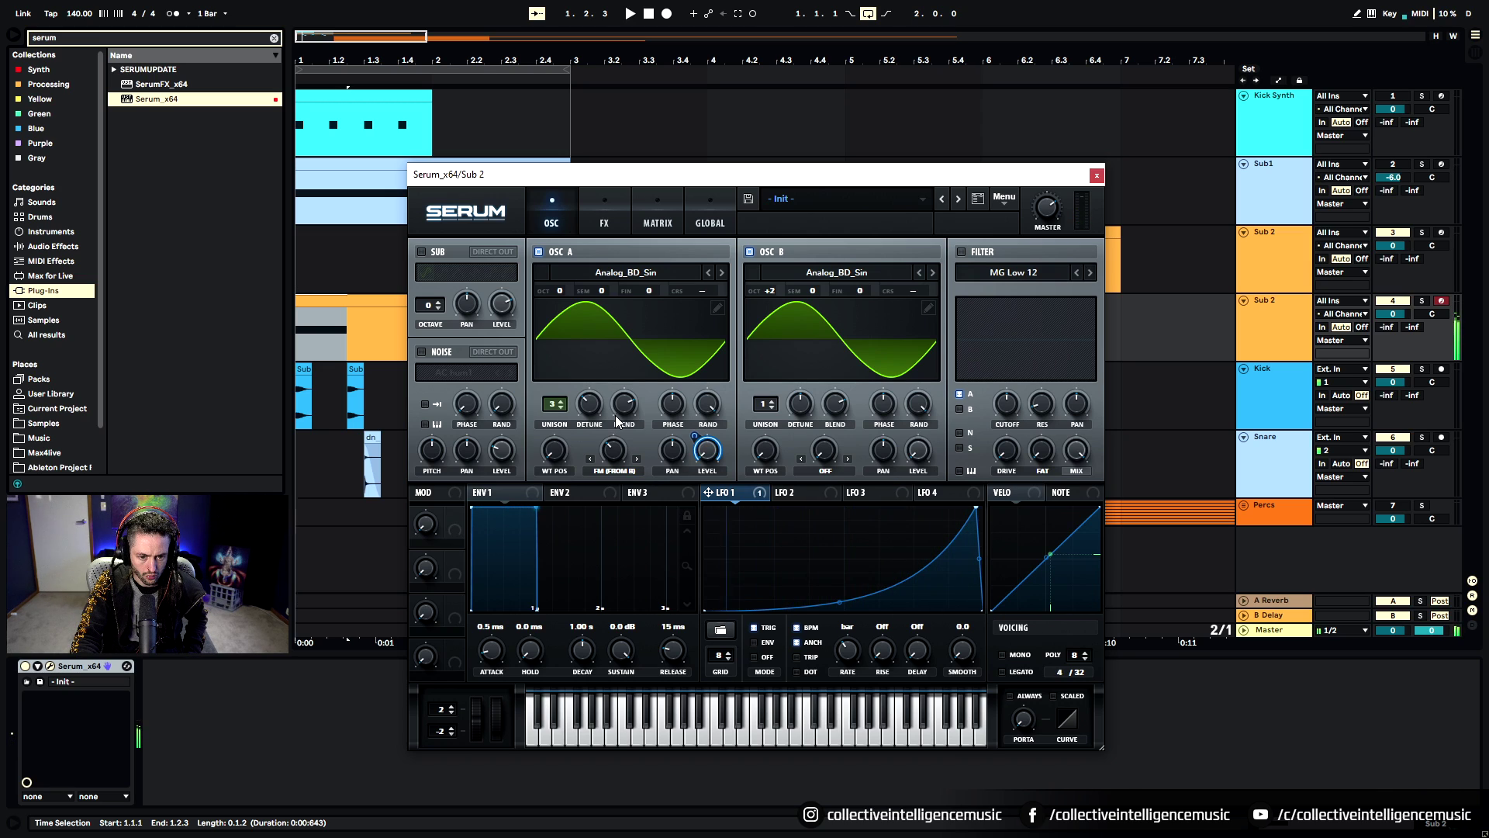
Set Env 1's attack to 0.0 ms, then enable the filter as Band 24 and lower its cutoff
{"action": "mouse_move", "coordinate": [494, 648]}
{"action": "left_mouse_down"}
{"action": "mouse_move", "coordinate": [507, 629]}
{"action": "mouse_move", "coordinate": [500, 650]}
{"action": "left_mouse_up"}
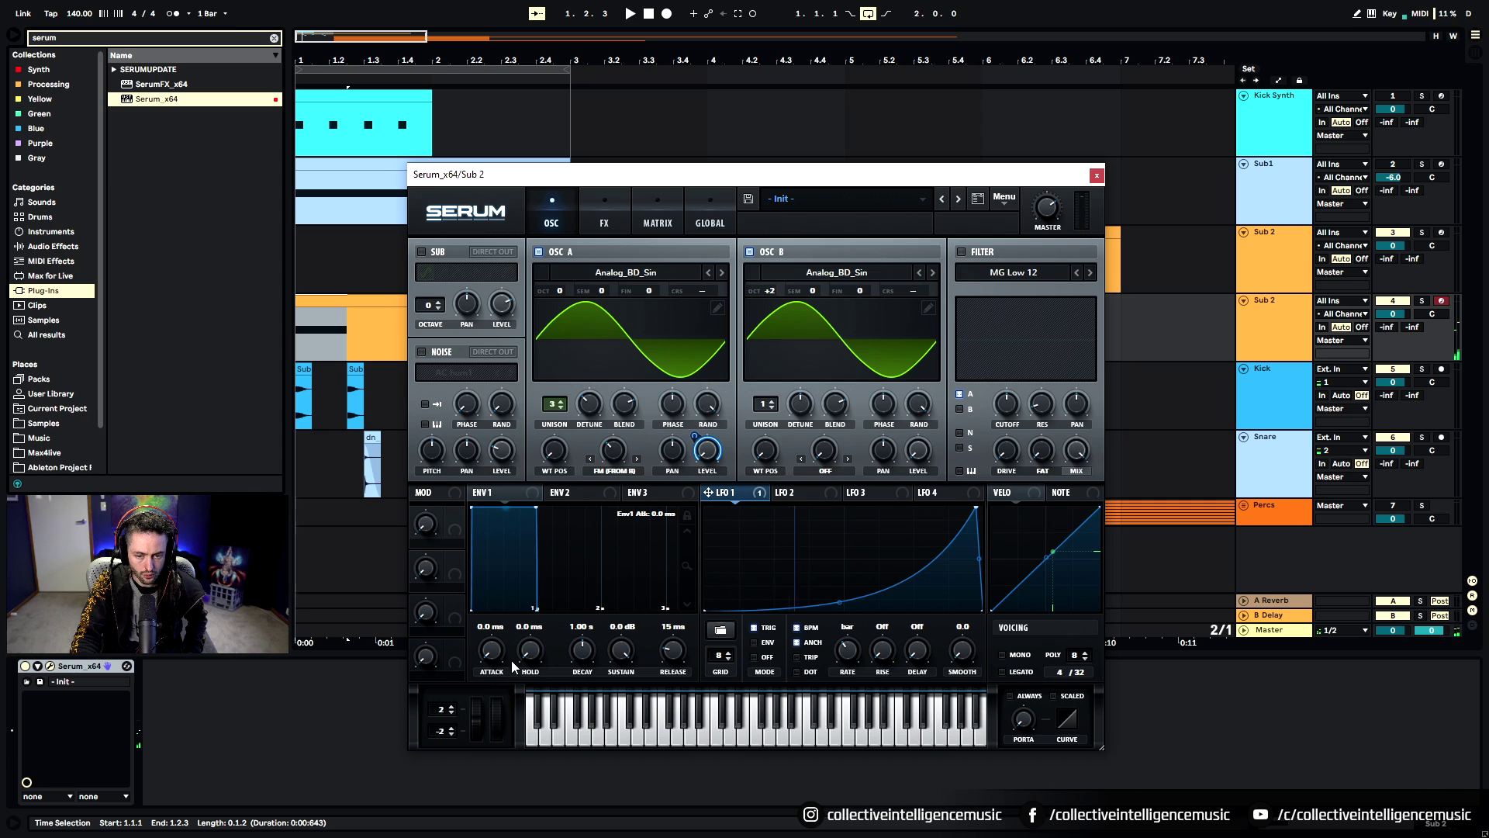
{"action": "left_click", "coordinate": [961, 252]}
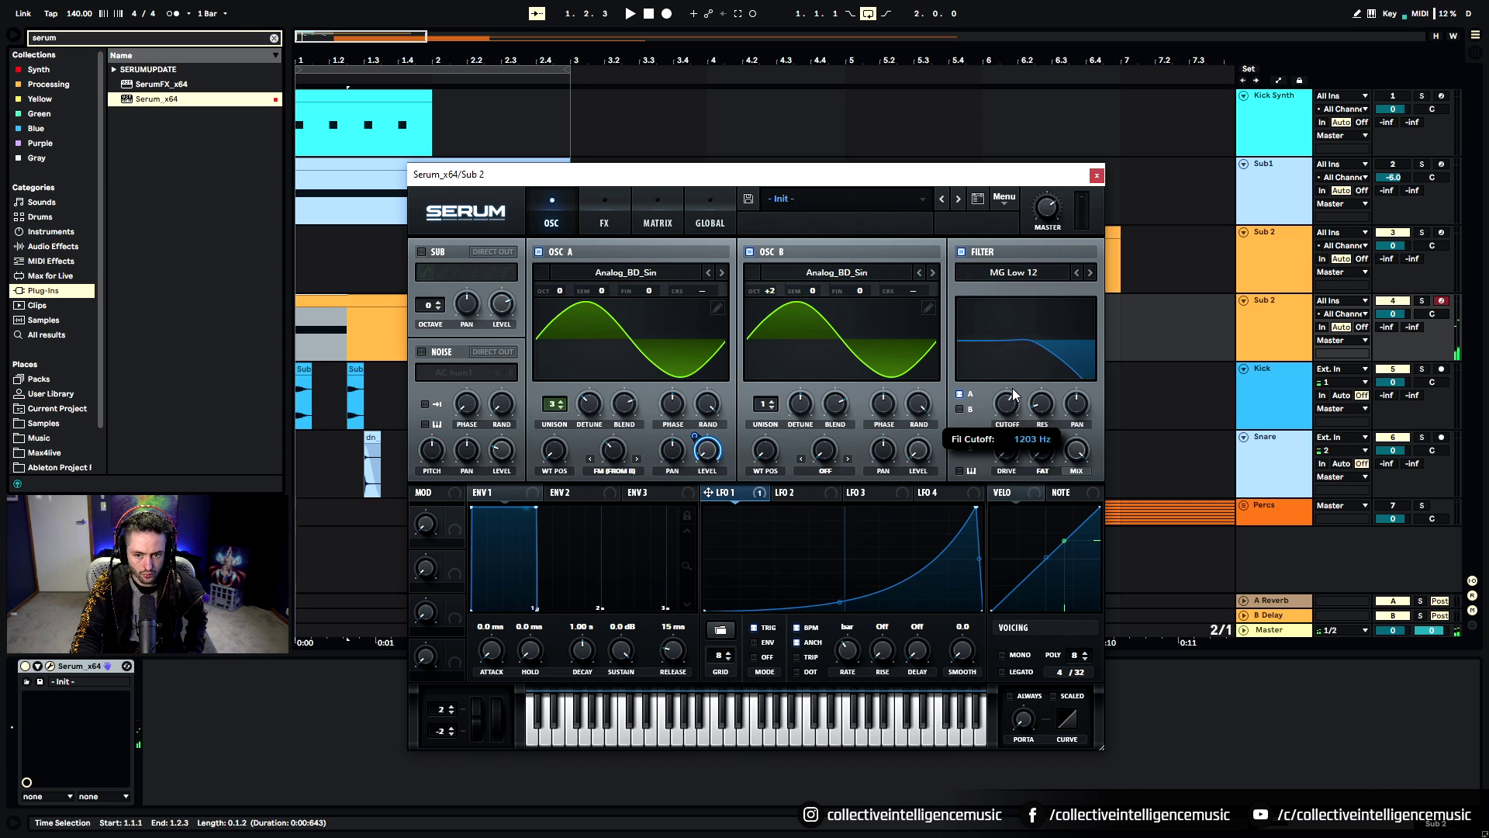
{"action": "left_click", "coordinate": [1019, 273]}
{"action": "mouse_move", "coordinate": [1004, 293]}
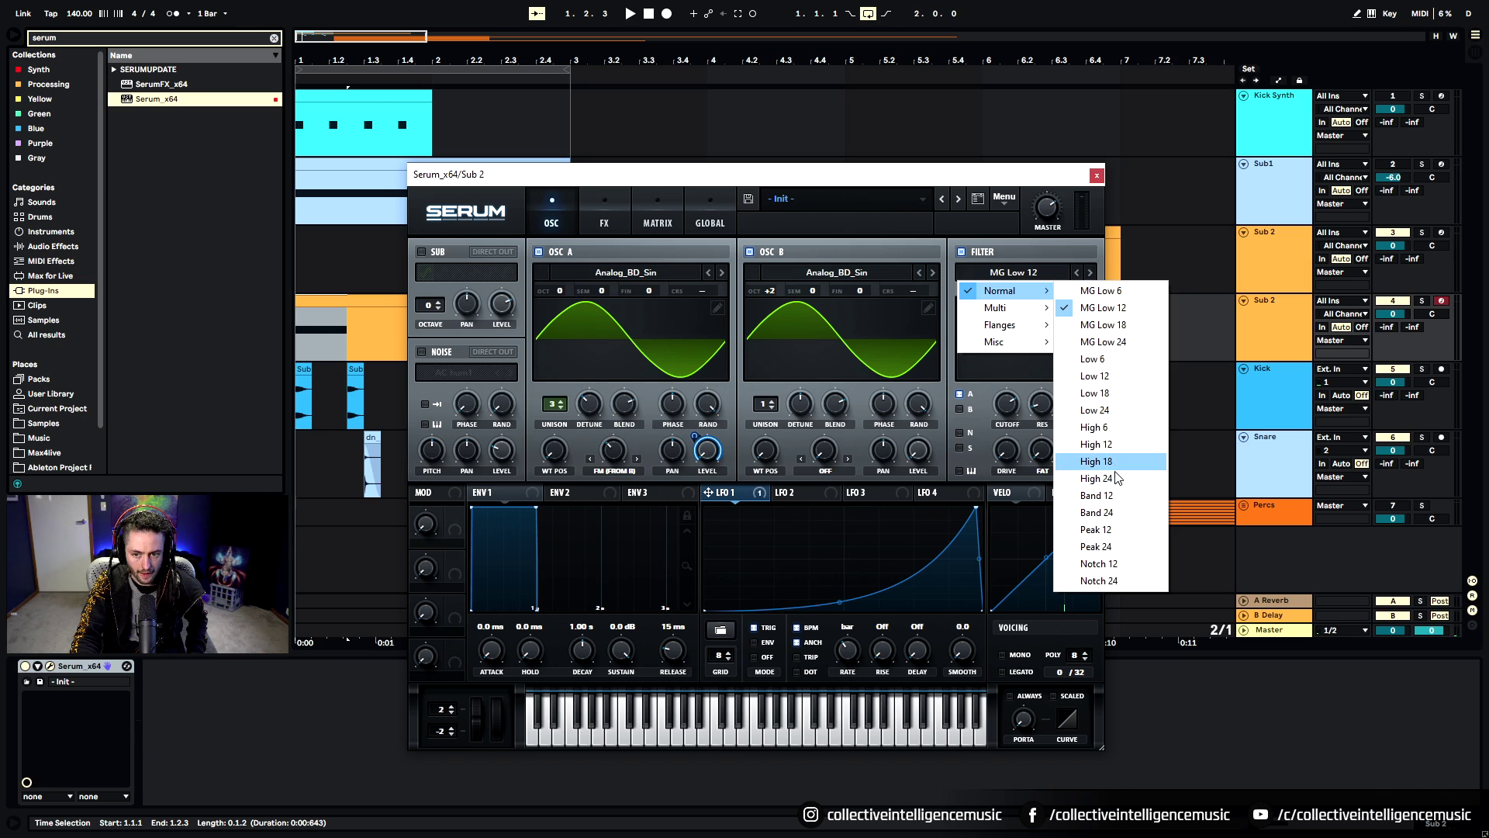
{"action": "left_click", "coordinate": [1109, 513]}
{"action": "mouse_move", "coordinate": [1011, 405]}
{"action": "left_mouse_down"}
{"action": "mouse_move", "coordinate": [1007, 437]}
{"action": "mouse_move", "coordinate": [1052, 380]}
{"action": "mouse_move", "coordinate": [1008, 399]}
{"action": "mouse_move", "coordinate": [1012, 423]}
{"action": "left_mouse_up"}
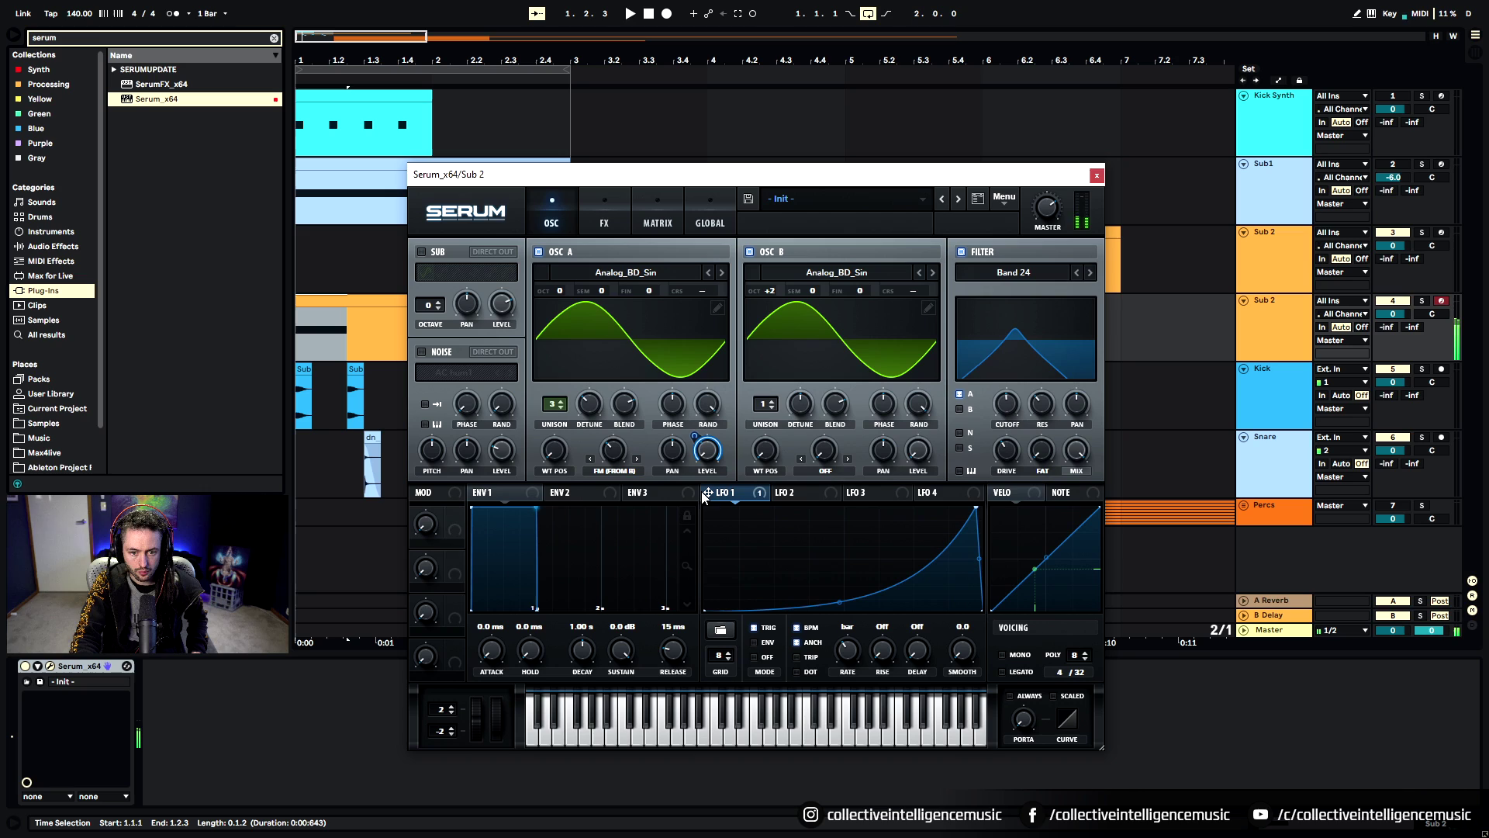
Try LFO 1 on the filter cutoff, remove that modulation, and set the cutoff manually to about 253 Hz
{"action": "left_click_drag", "start_coordinate": [706, 493], "coordinate": [997, 425]}
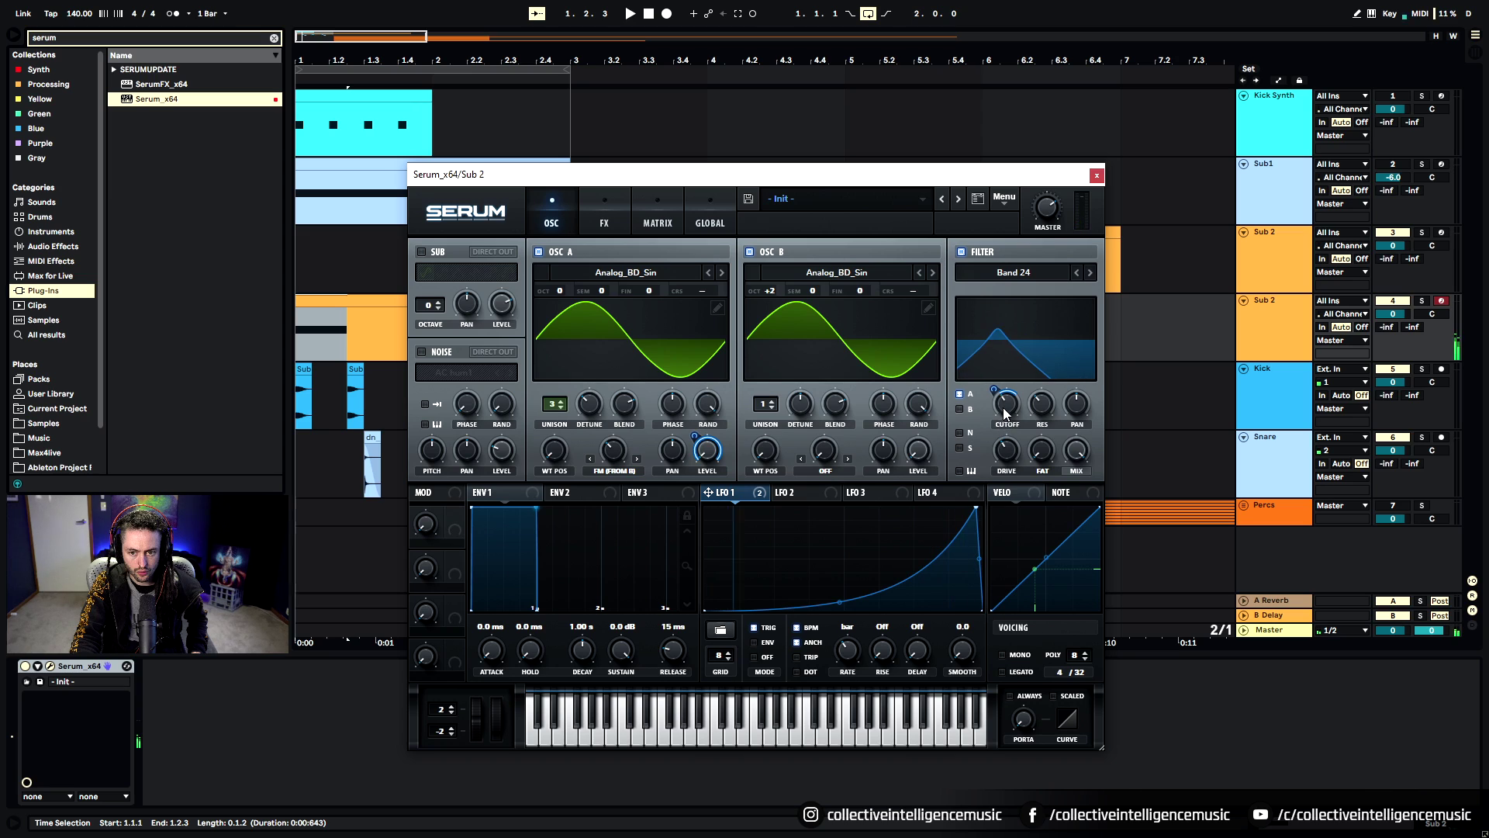
{"action": "right_click", "coordinate": [1006, 399]}
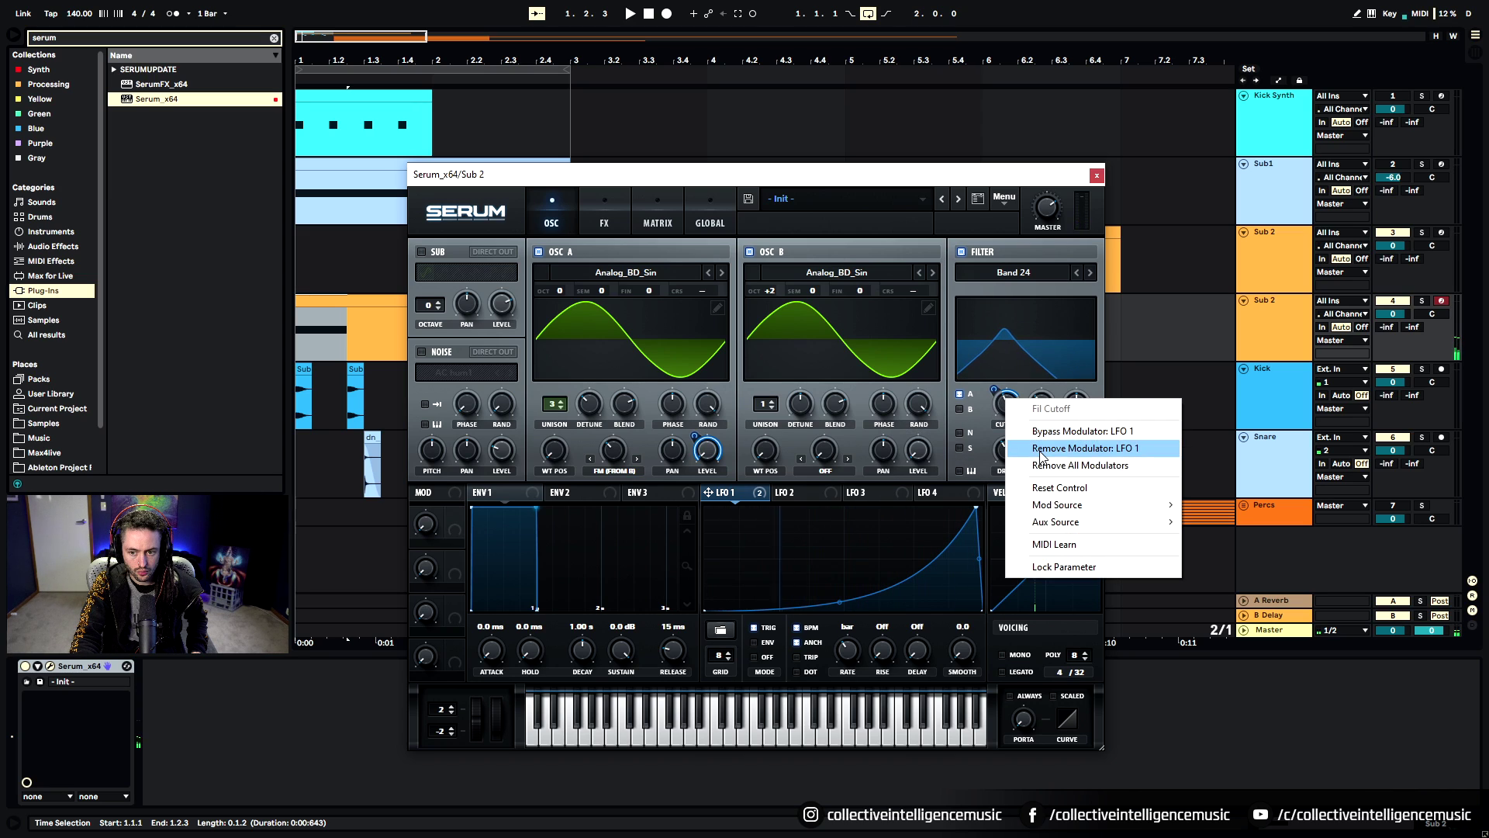
{"action": "left_click", "coordinate": [1040, 448]}
{"action": "left_click_drag", "start_coordinate": [1007, 403], "coordinate": [1008, 410]}
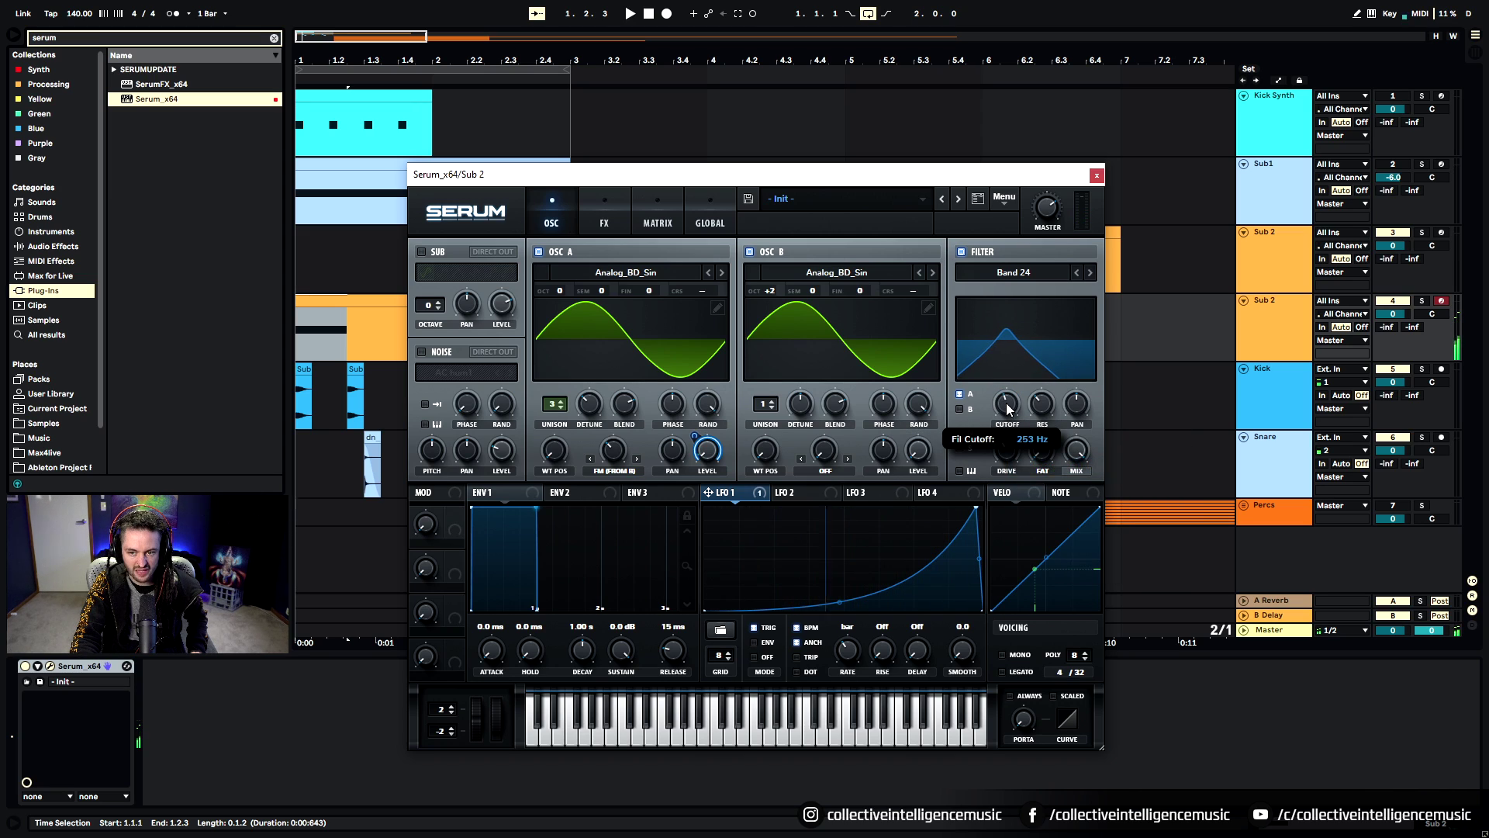
Change the filter type to High 6 and adjust its cutoff to thin out the low end
{"action": "left_click", "coordinate": [1015, 273]}
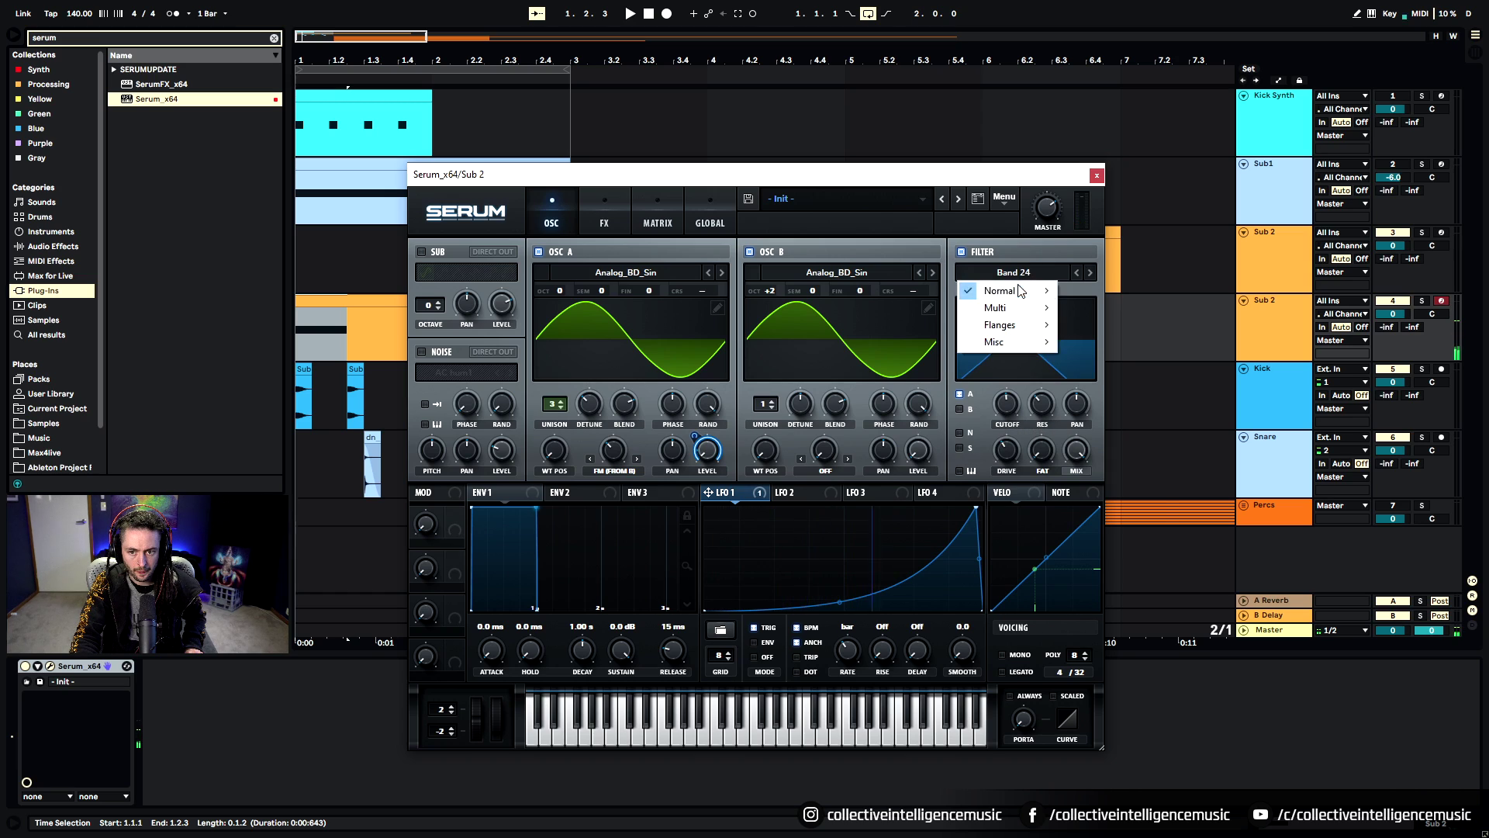
{"action": "mouse_move", "coordinate": [1020, 290]}
{"action": "left_click", "coordinate": [1142, 407]}
{"action": "left_click_drag", "start_coordinate": [1007, 404], "coordinate": [1017, 384]}
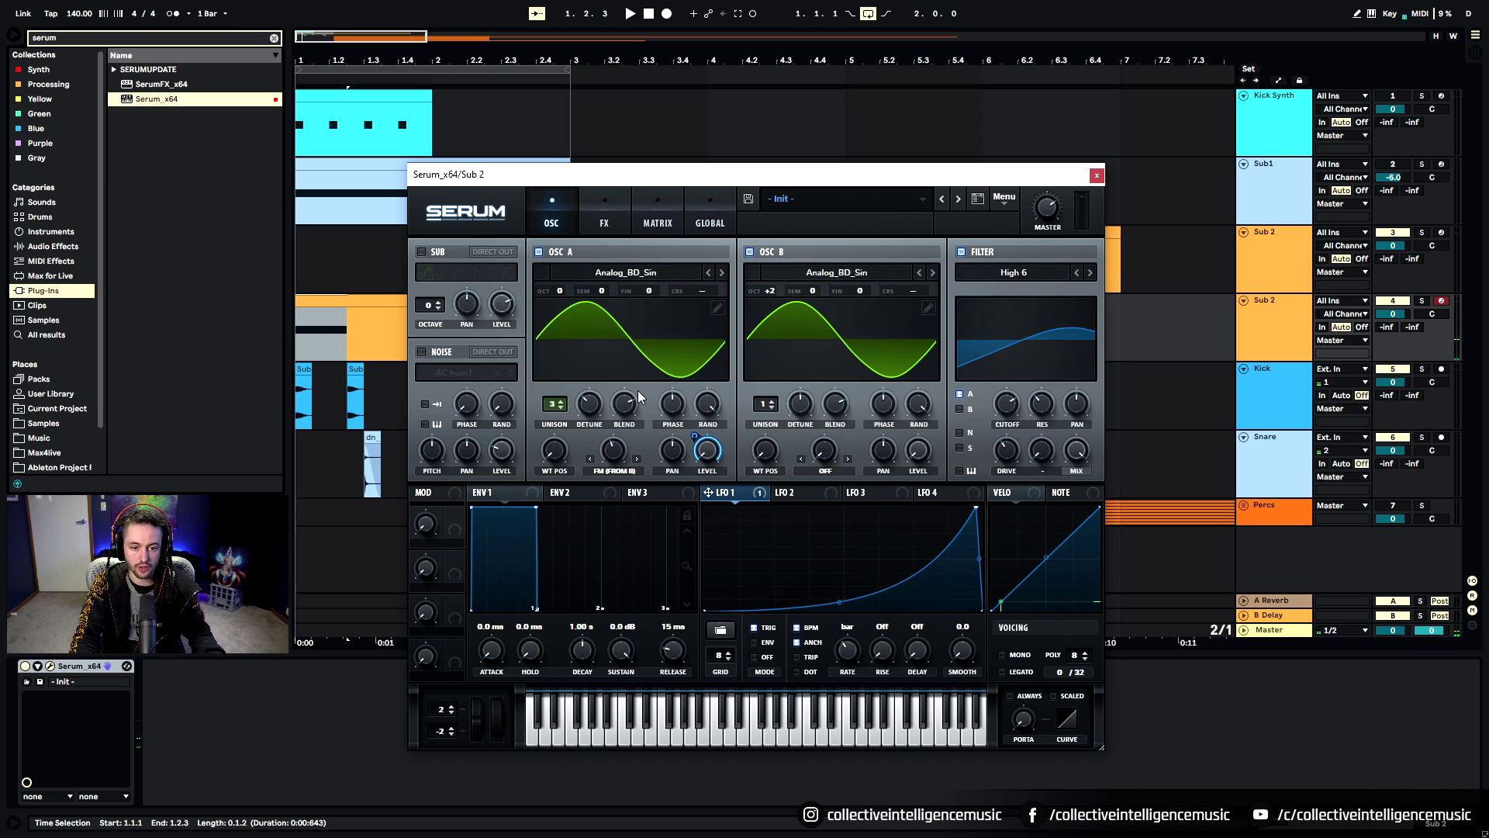
Add a distortion effect, compare Diode 2 with Sin Fold, keep Sin Fold, and reduce its mix
{"action": "left_click", "coordinate": [604, 214]}
{"action": "left_click", "coordinate": [439, 278]}
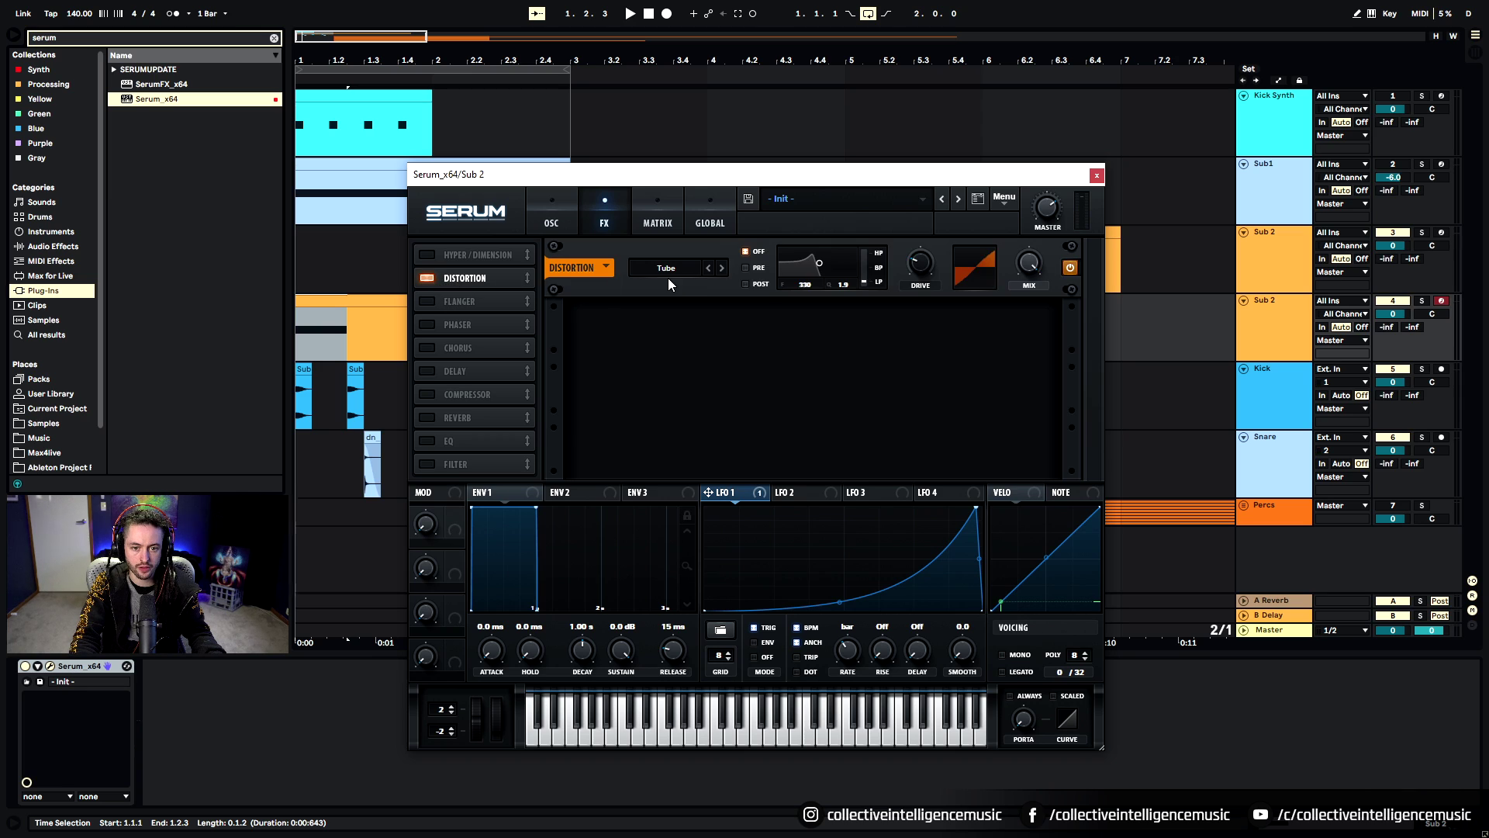
{"action": "left_click", "coordinate": [667, 269]}
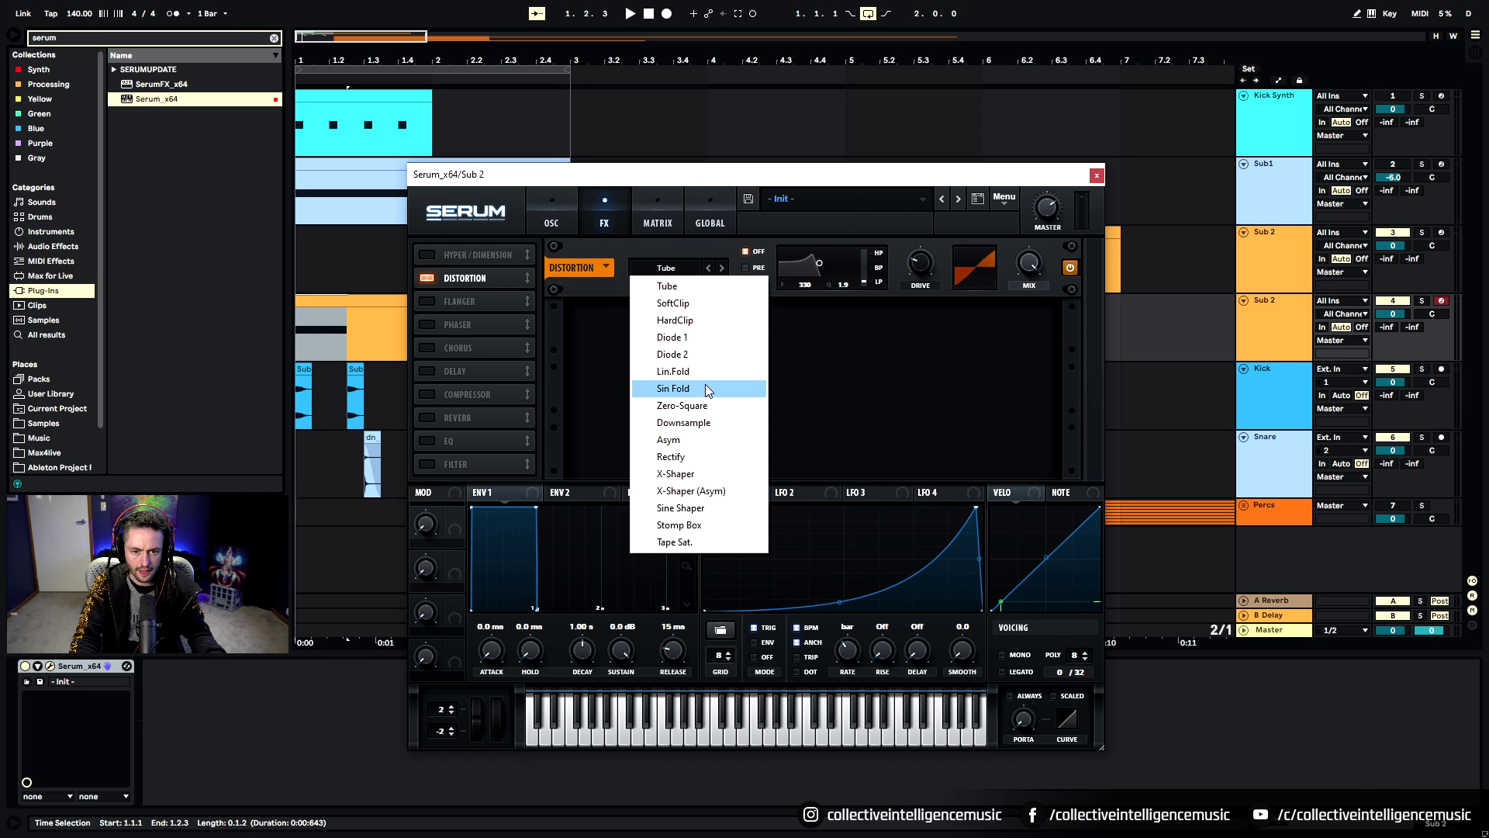
{"action": "left_click", "coordinate": [709, 354]}
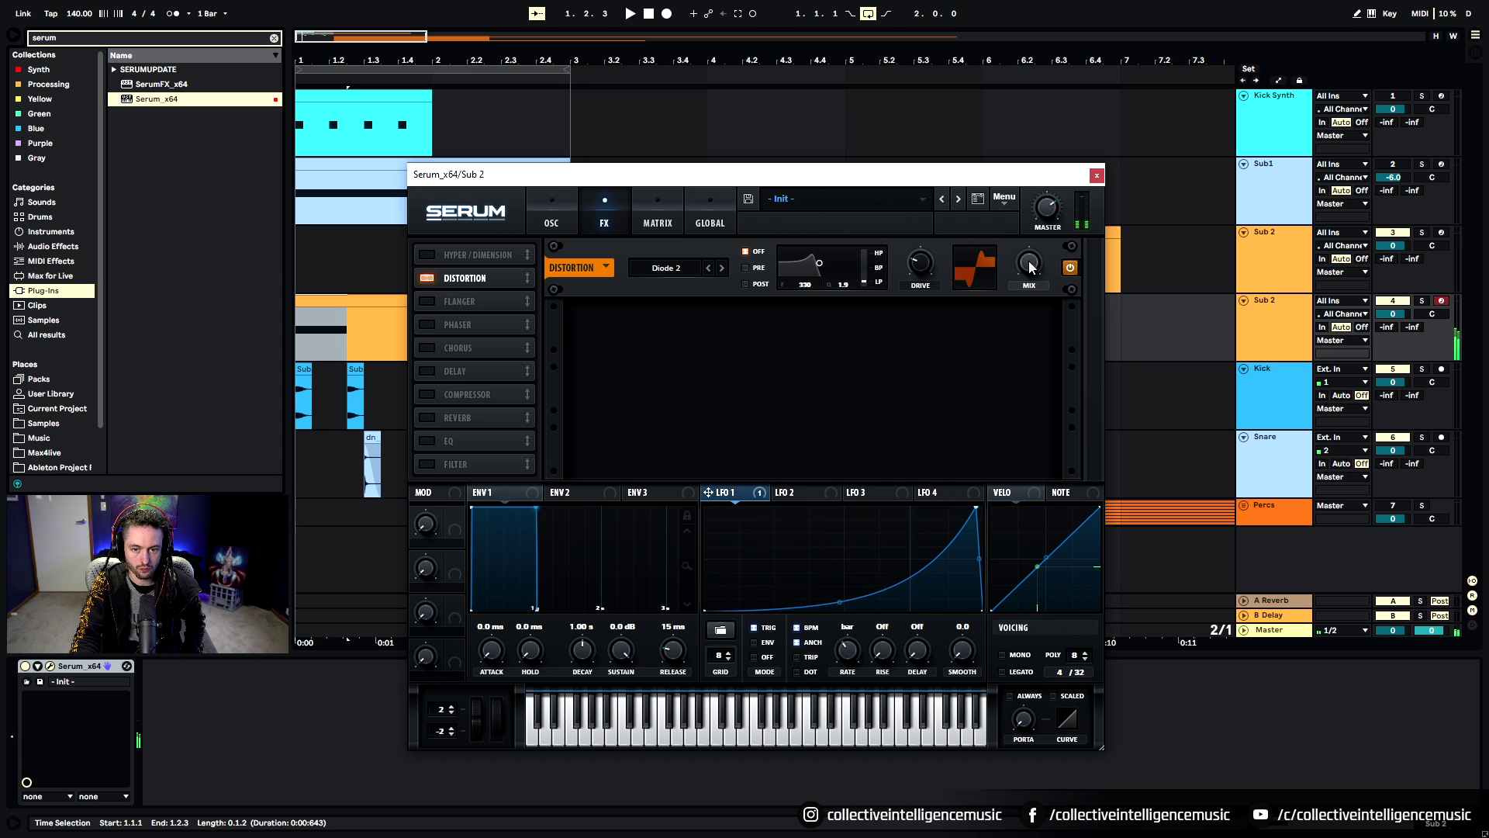
{"action": "left_click", "coordinate": [666, 267]}
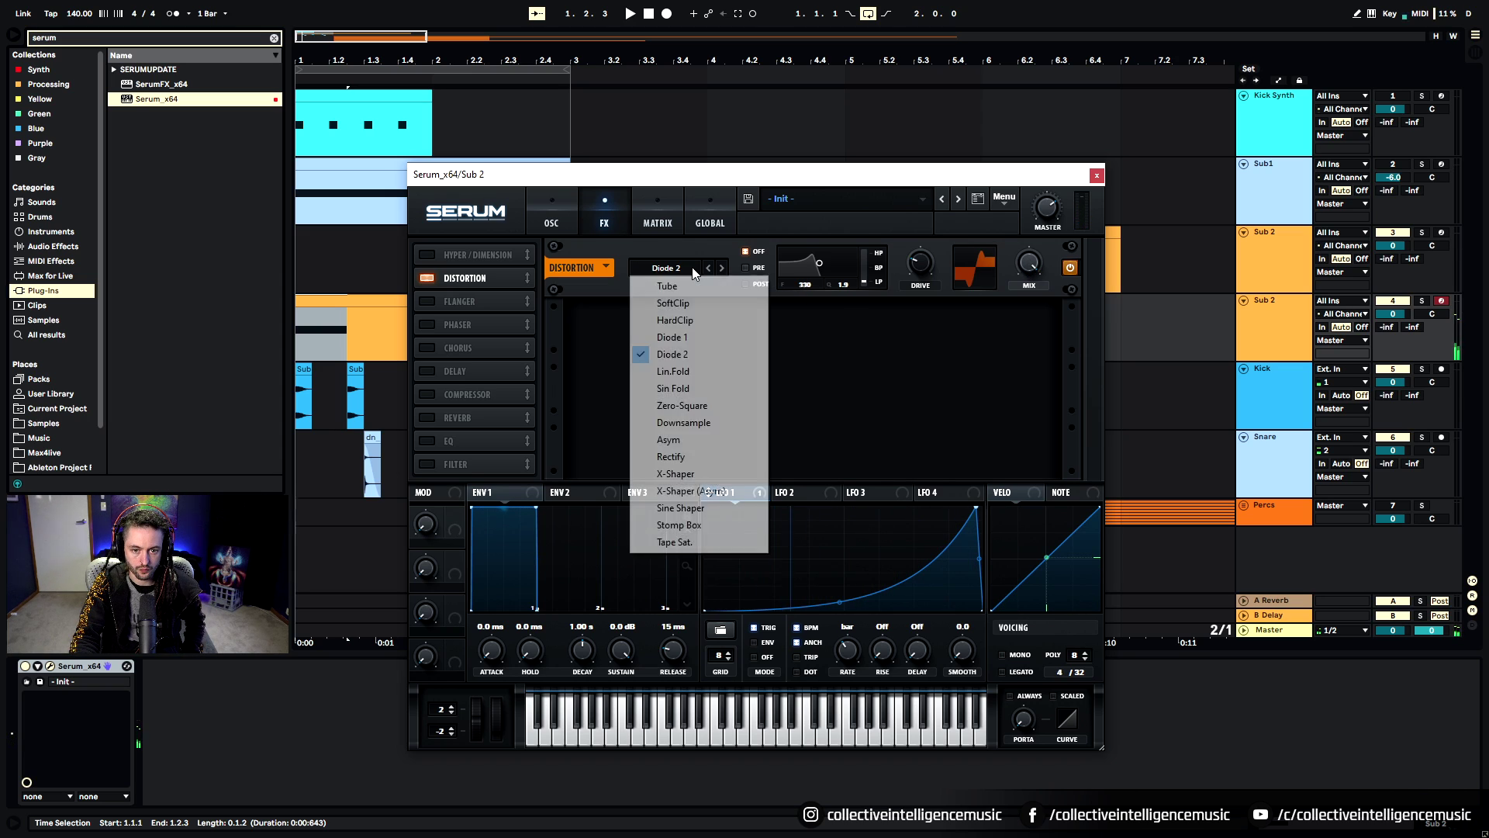
{"action": "left_click", "coordinate": [701, 389]}
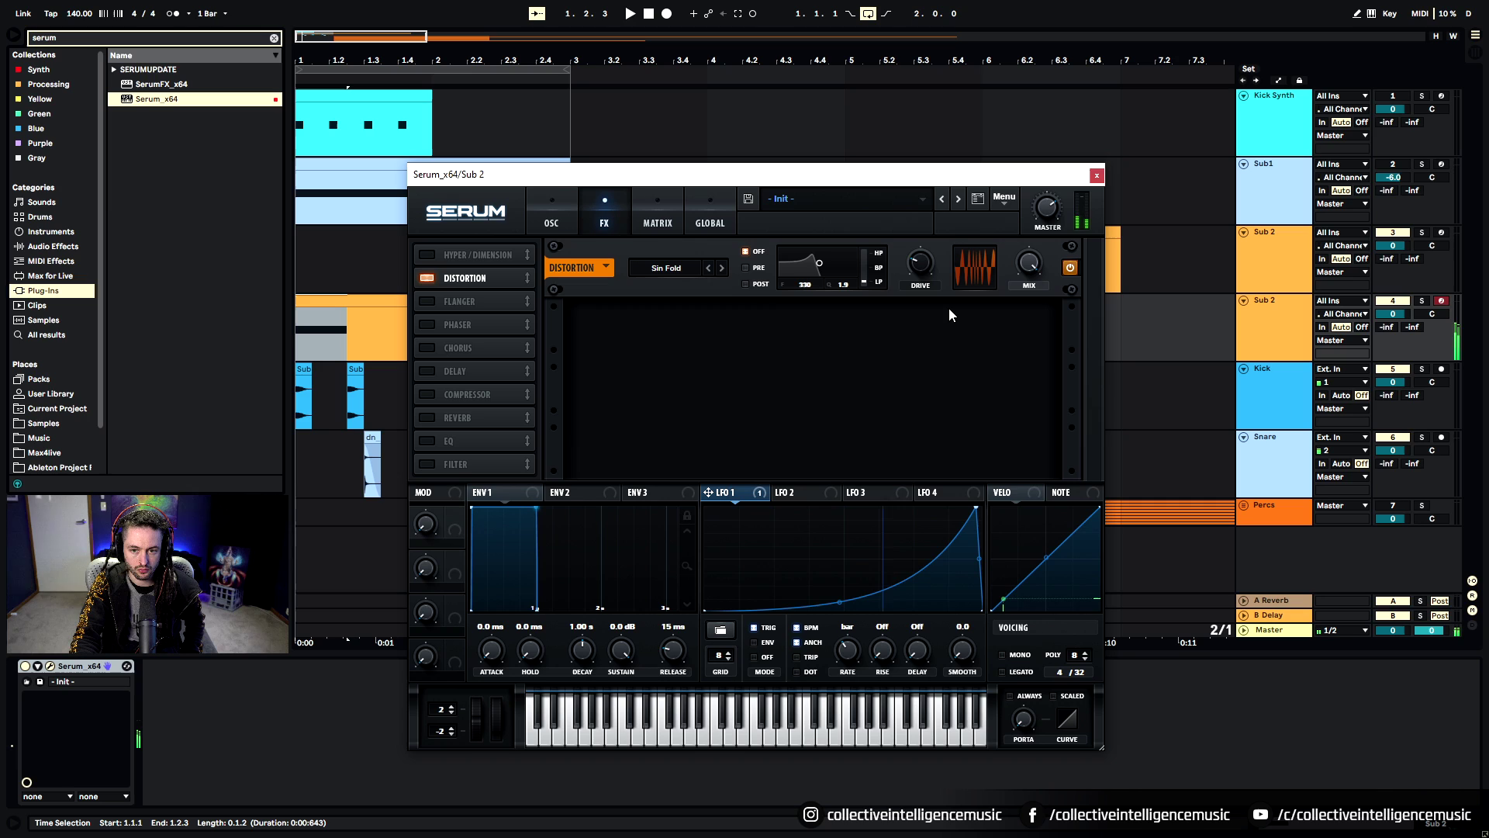
{"action": "mouse_move", "coordinate": [1028, 301]}
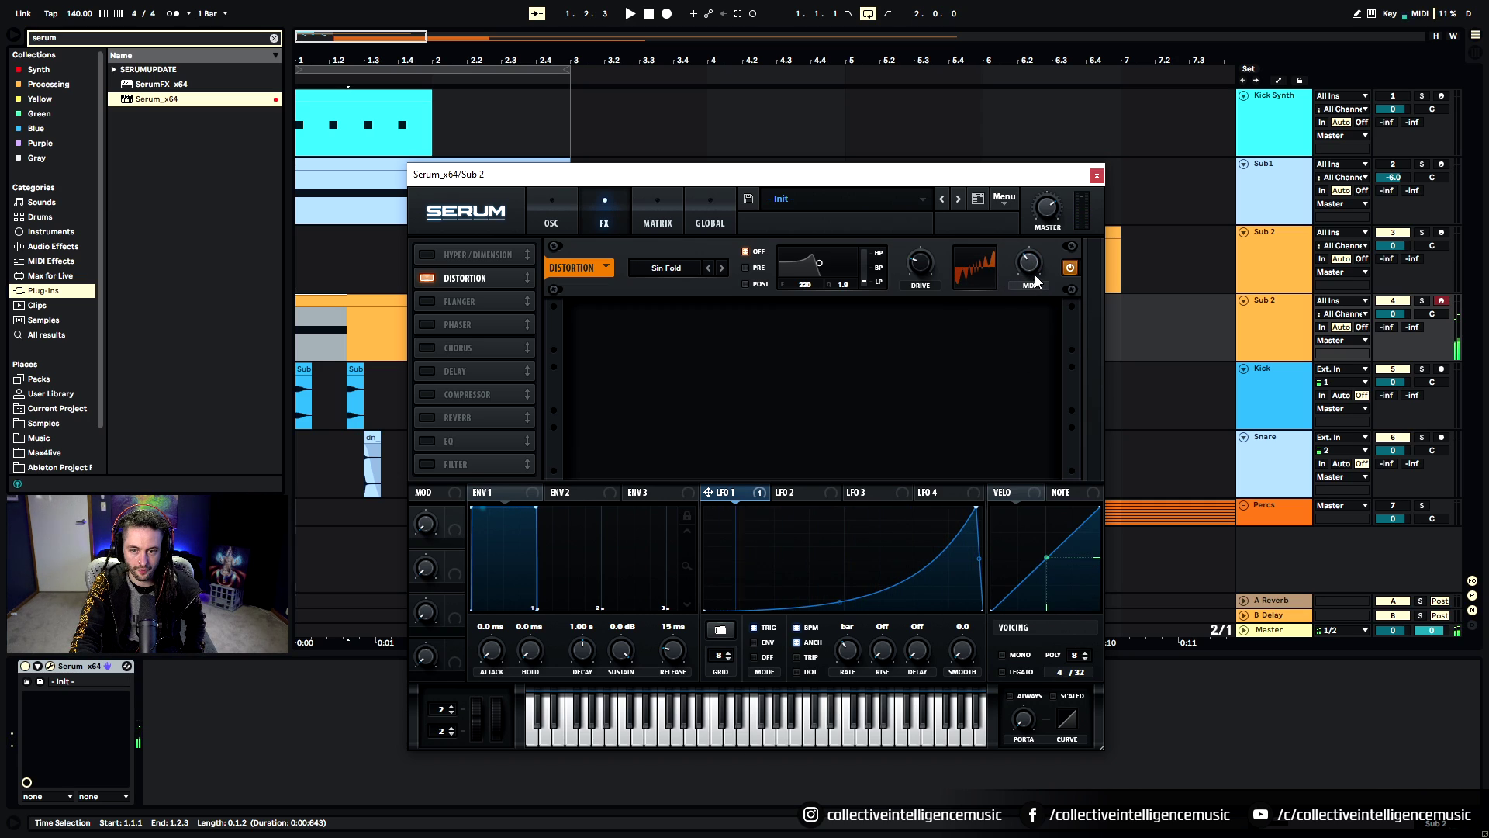
{"action": "left_click_drag", "start_coordinate": [1035, 280], "coordinate": [1028, 300]}
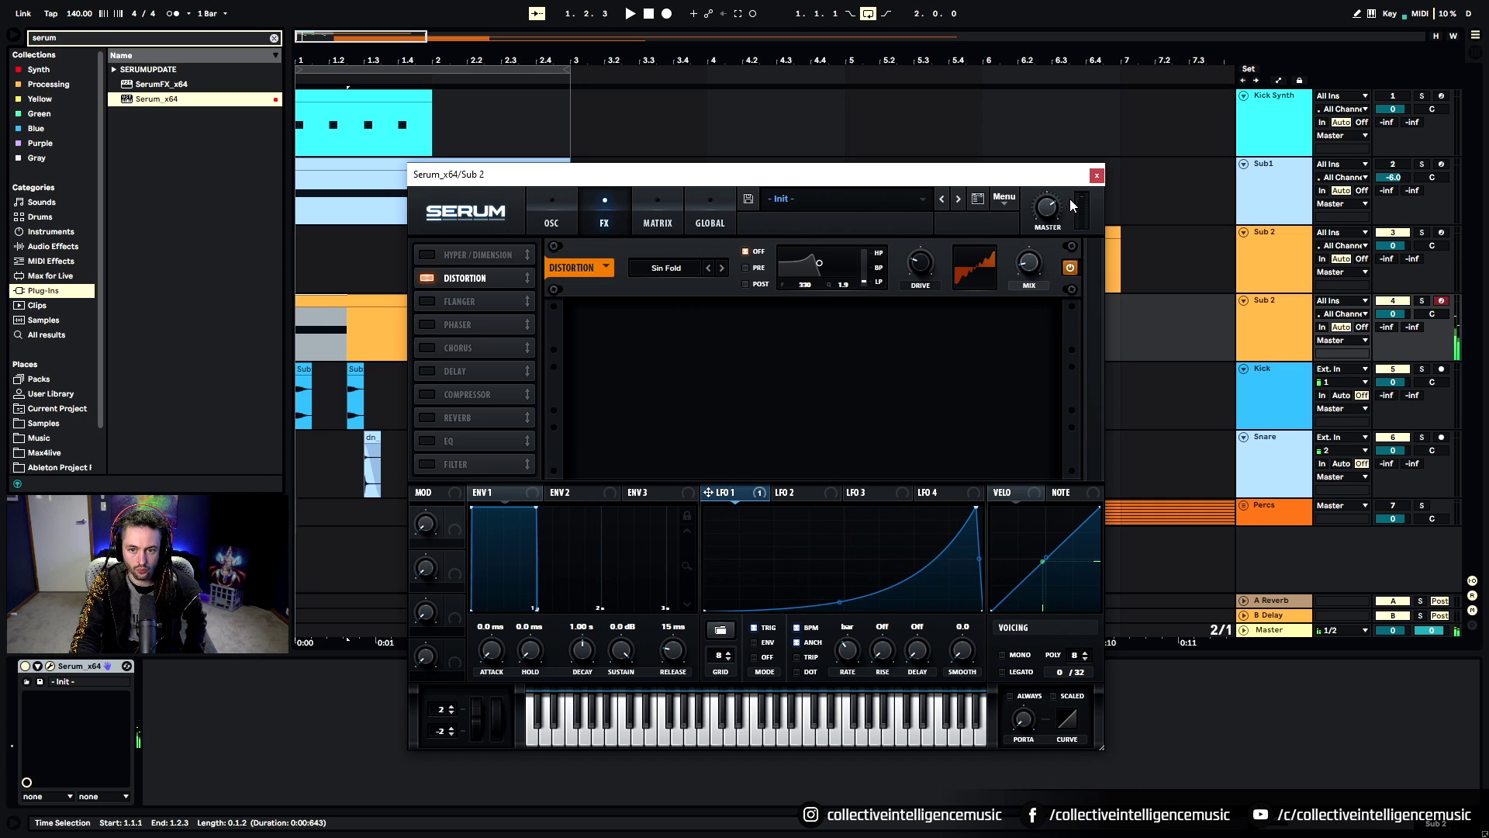
Close the synth window, transpose the note in the lower Sub 2 clip down two octaves to G1, and play it with the drums
{"action": "left_click", "coordinate": [1097, 175]}
{"action": "key", "text": "space"}
{"action": "key", "text": "space"}
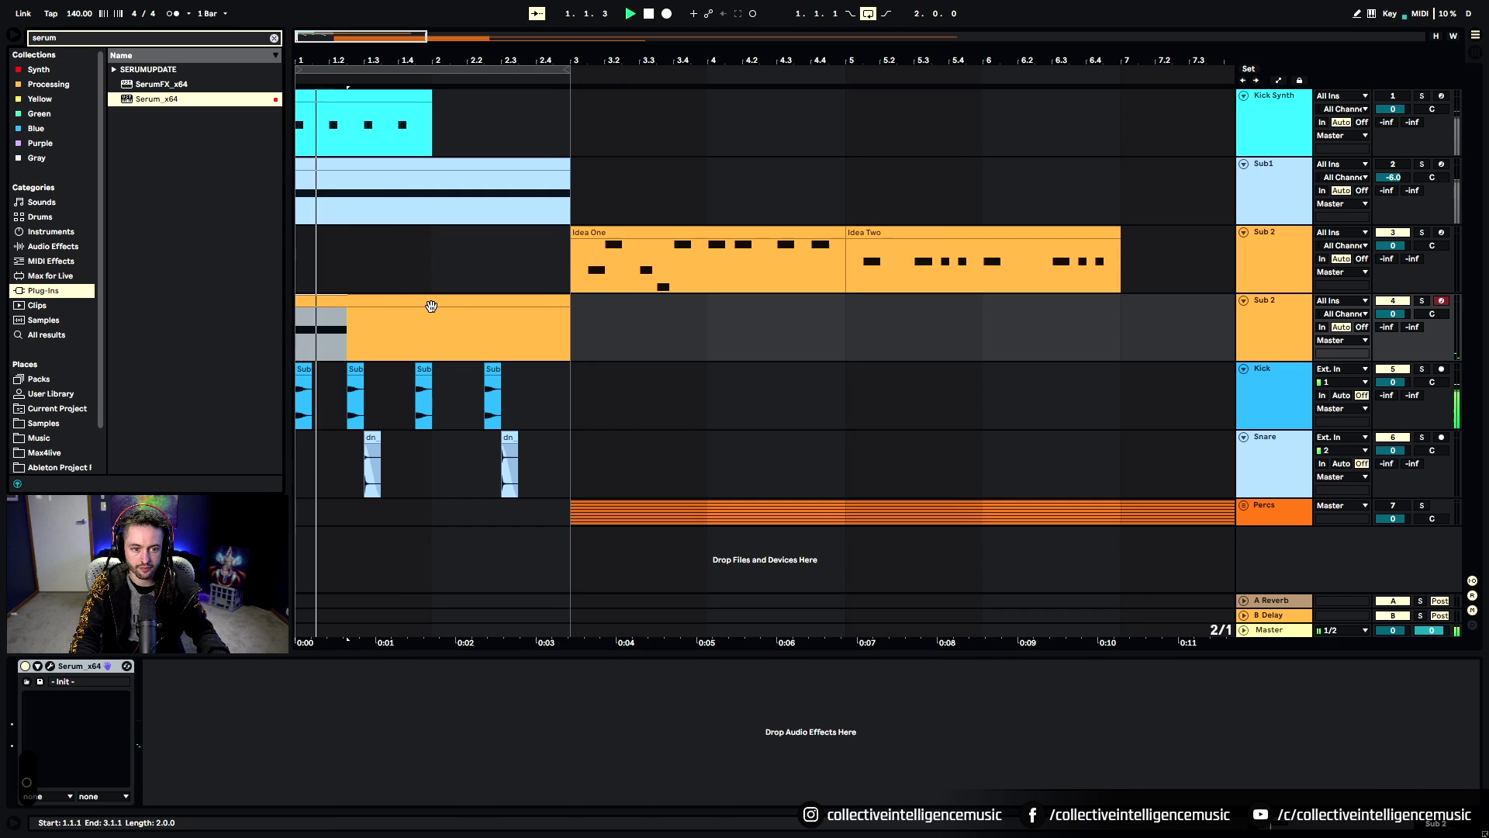
{"action": "double_click", "coordinate": [423, 302]}
{"action": "left_click", "coordinate": [412, 700]}
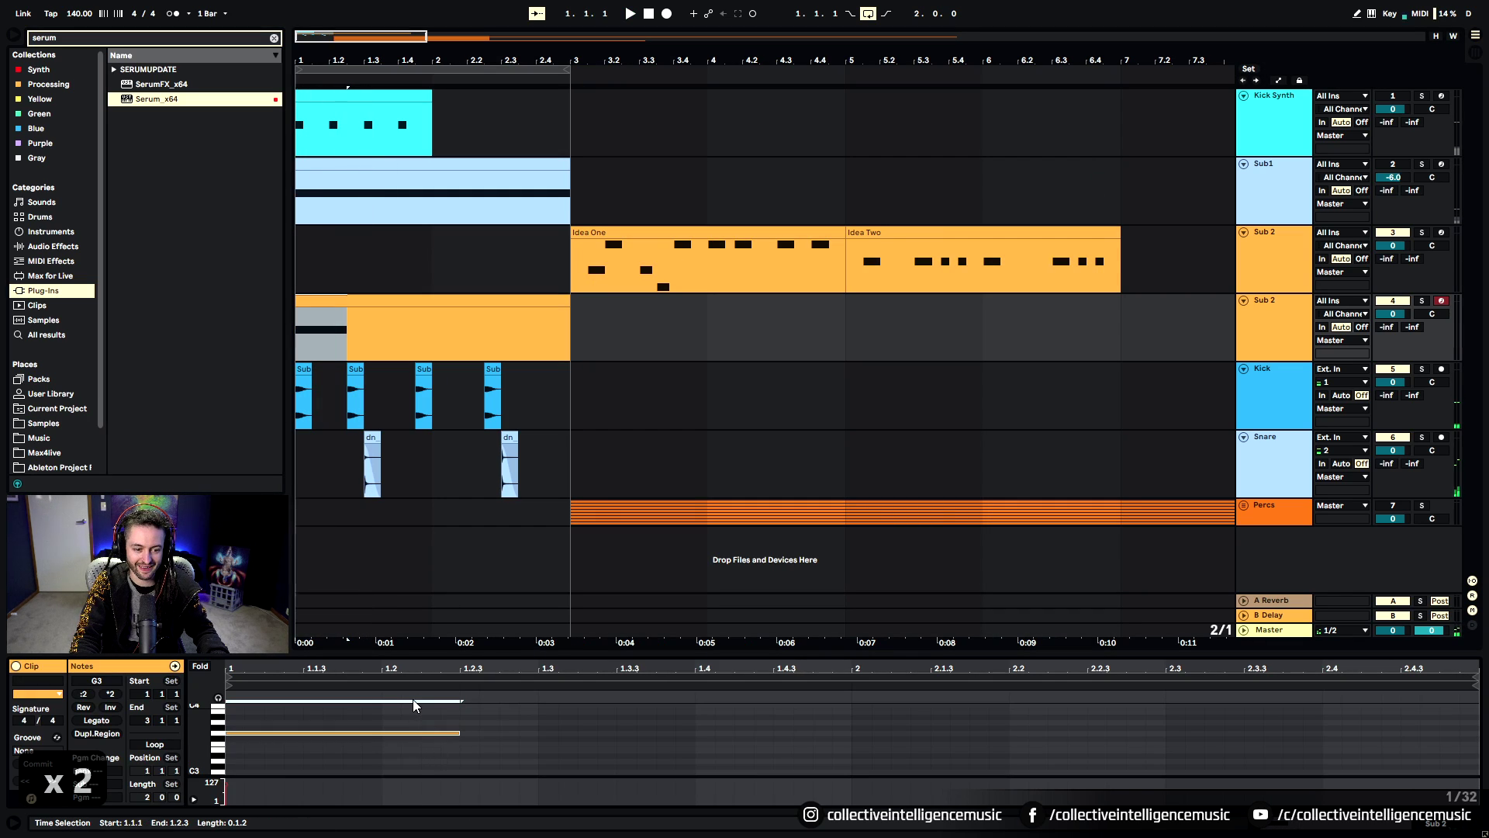
{"action": "key", "text": "shift+Down"}
{"action": "key", "text": "shift+Down"}
{"action": "key", "text": "space"}
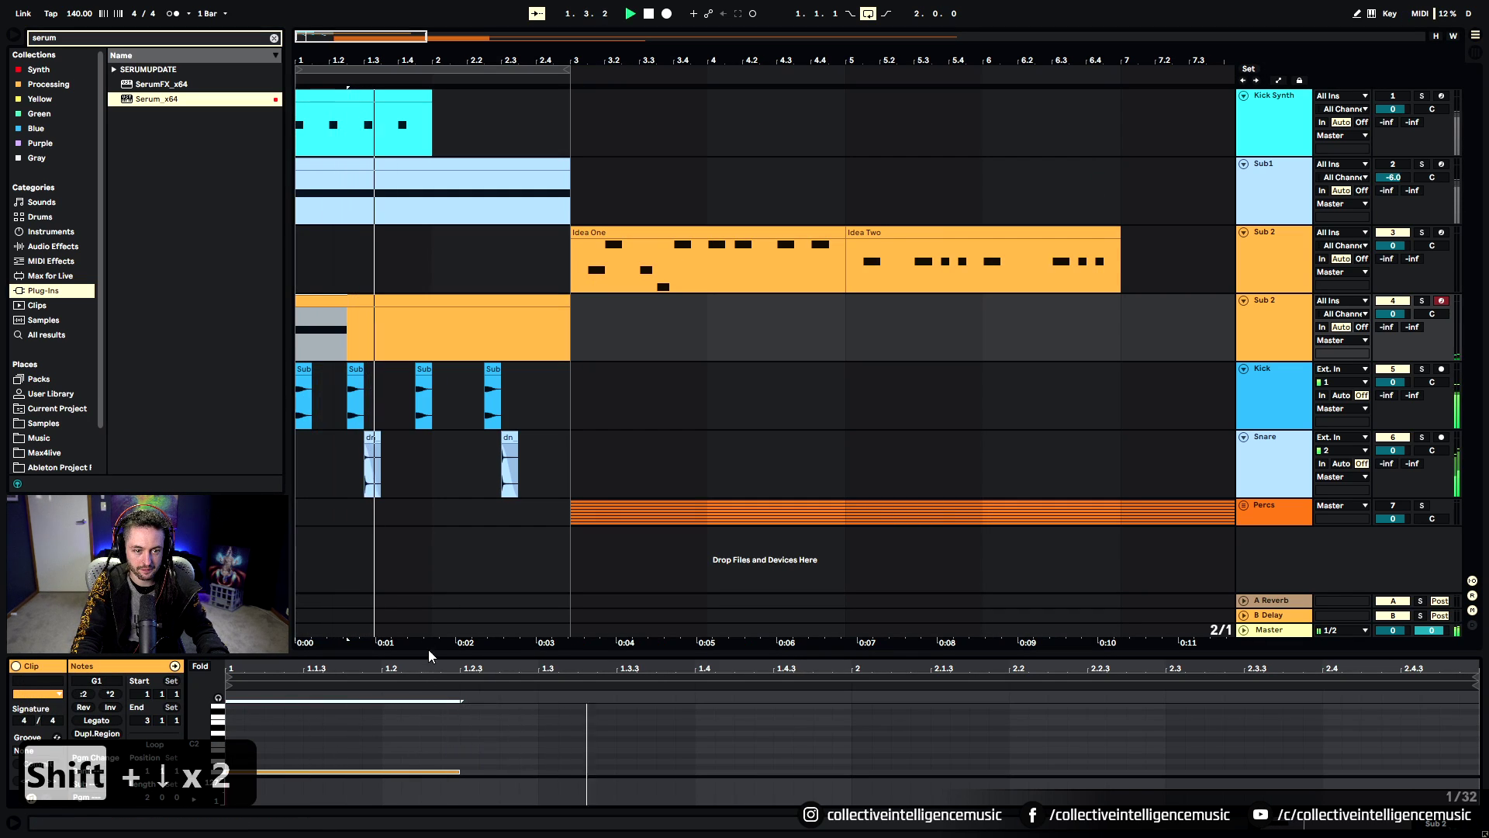
{"action": "key", "text": "space"}
{"action": "key", "text": "space"}
Lengthen the note in the lower Sub 2 clip to one full bar, transpose it down an octave to G0, and play it
{"action": "left_click", "coordinate": [376, 303]}
{"action": "key", "text": "space"}
{"action": "left_click", "coordinate": [506, 742]}
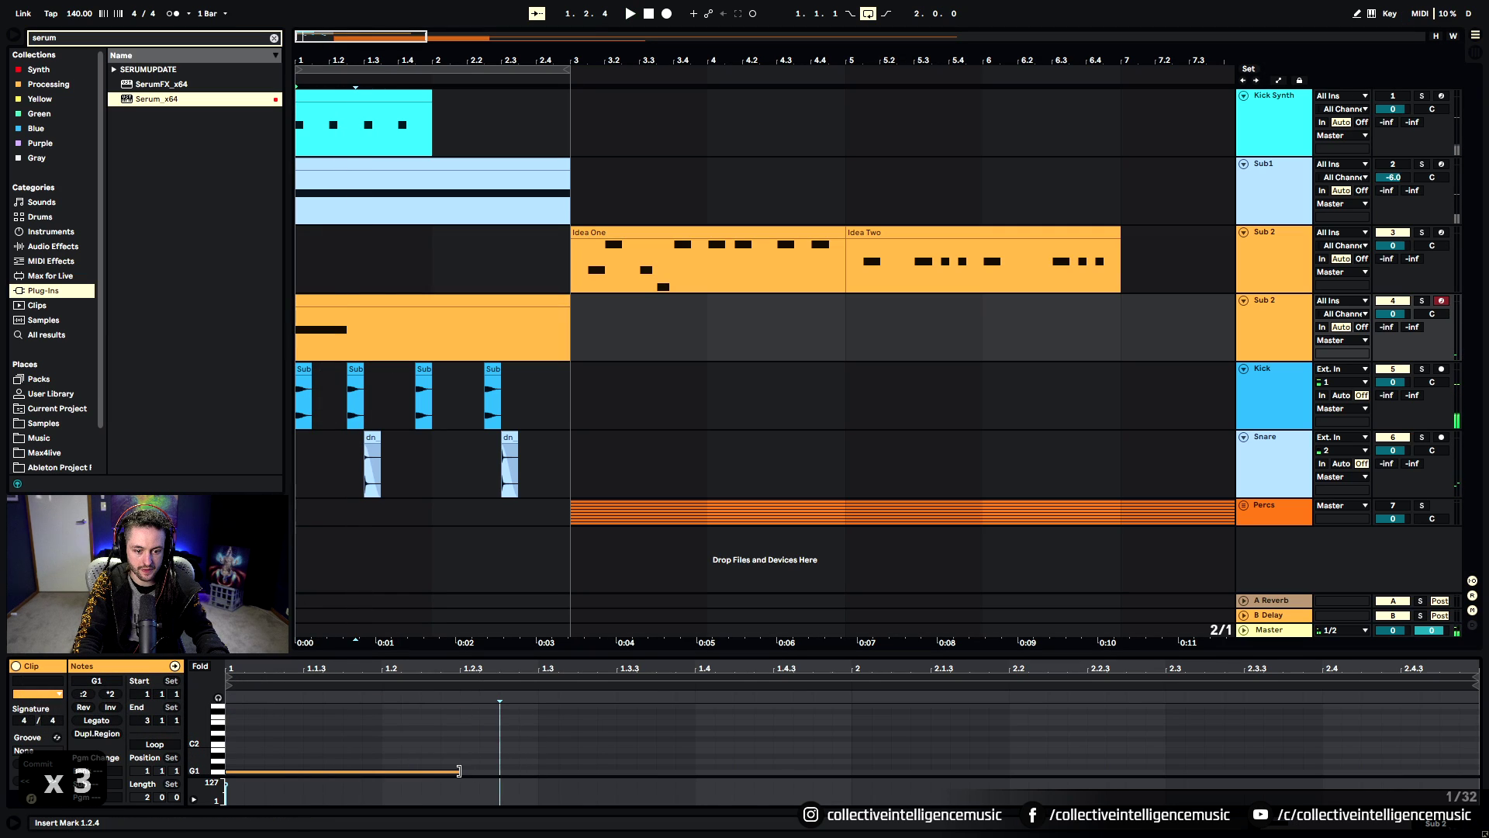
{"action": "left_click_drag", "start_coordinate": [458, 771], "coordinate": [851, 773]}
{"action": "key", "text": "space"}
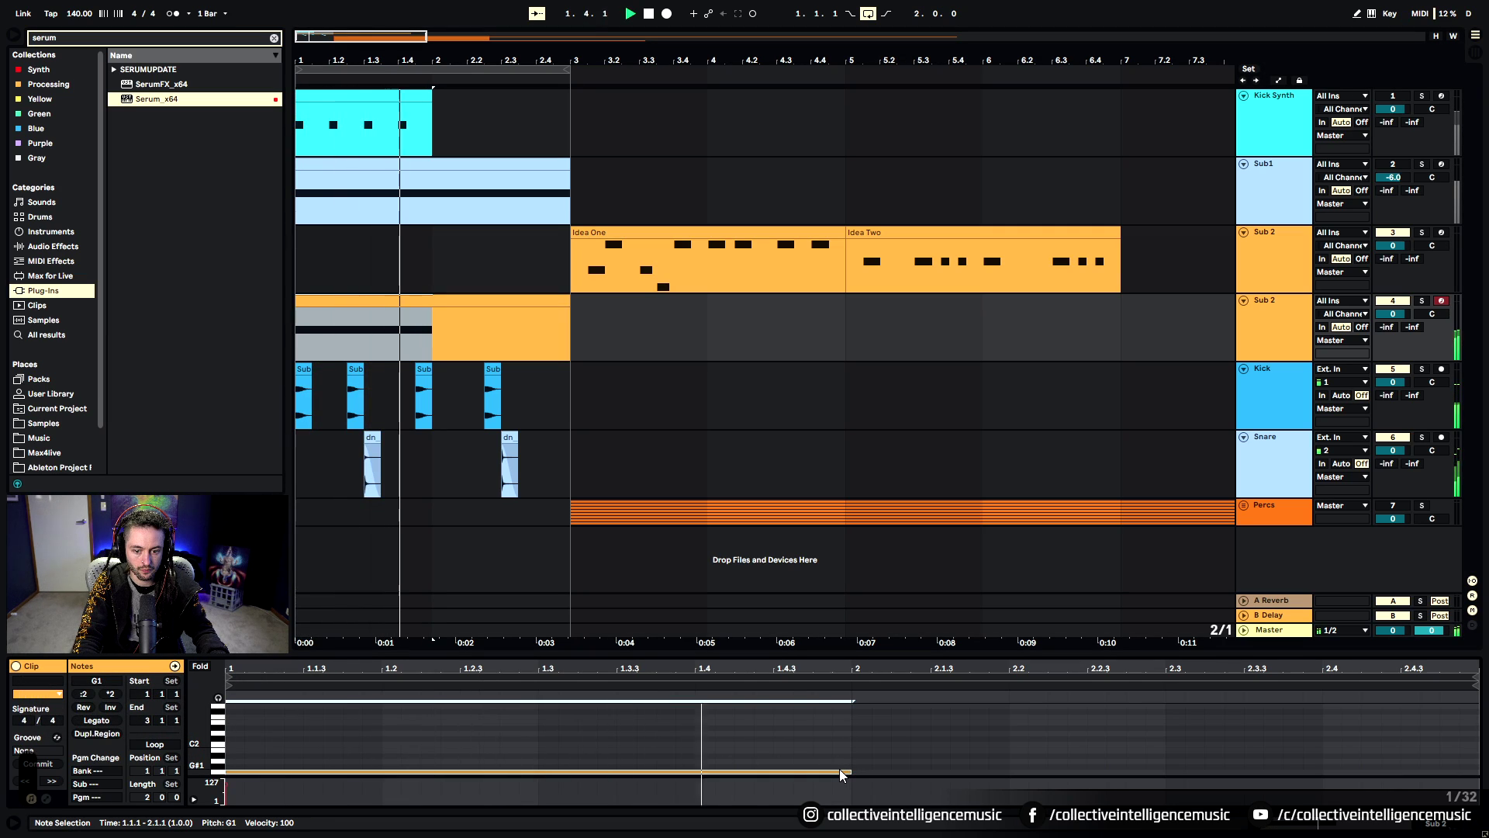
{"action": "key", "text": "shift+Down"}
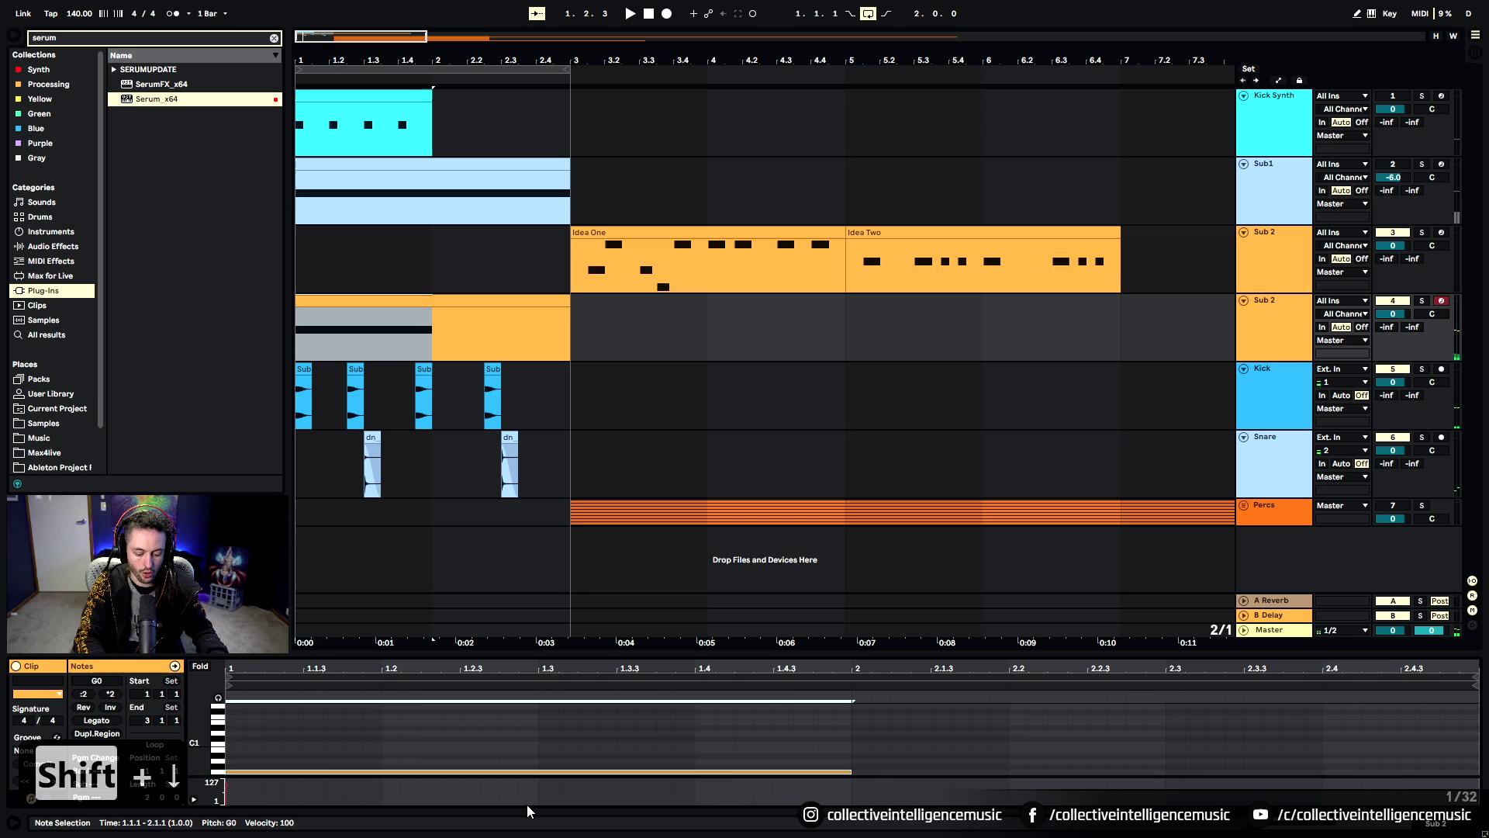
{"action": "key", "text": "space"}
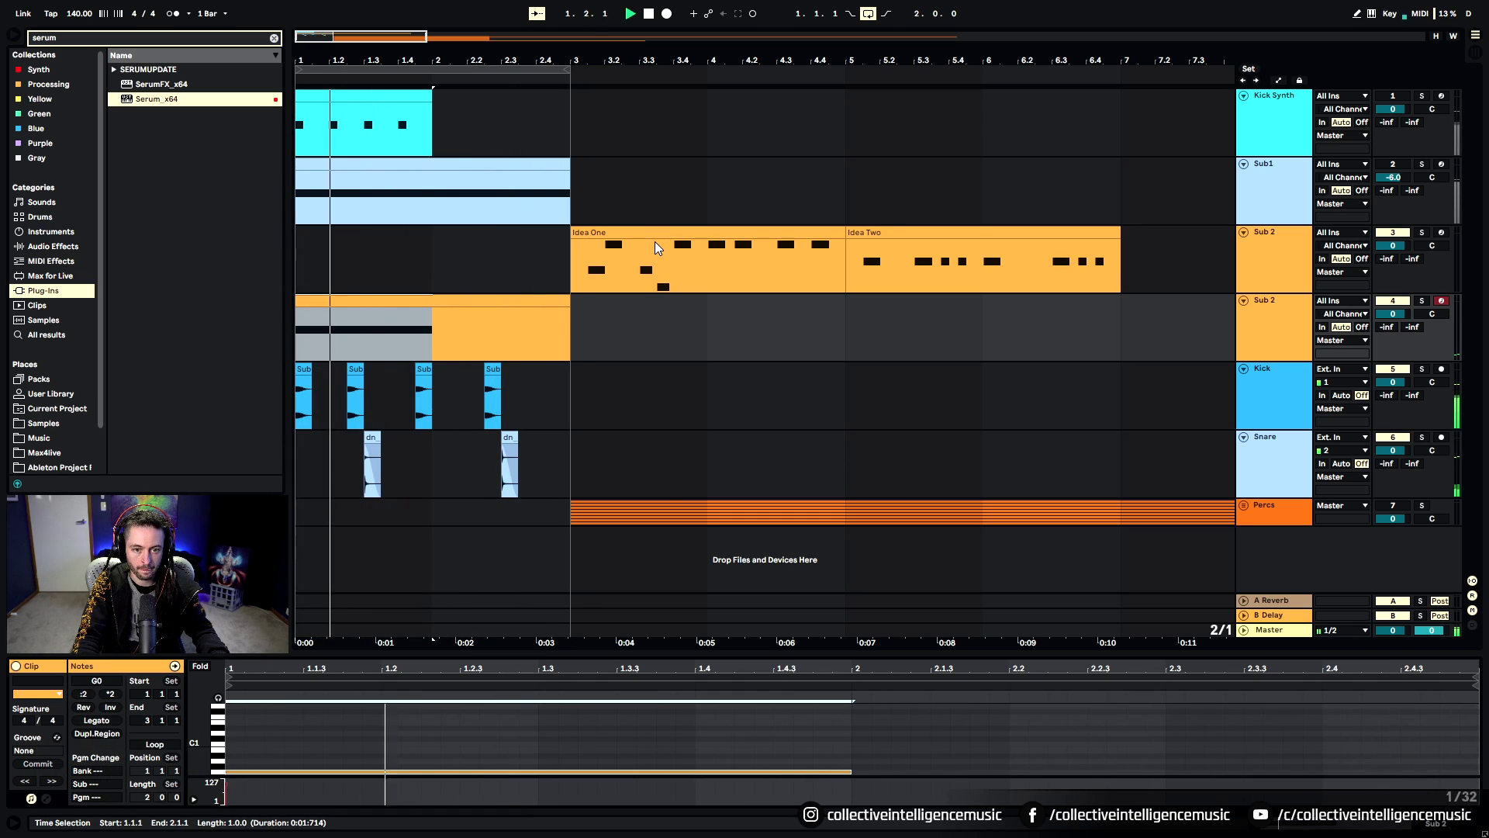
Move the Idea Two clip to bar 1 on its track and show the lower Sub 2 track's devices
{"action": "left_click_drag", "start_coordinate": [949, 264], "coordinate": [398, 270]}
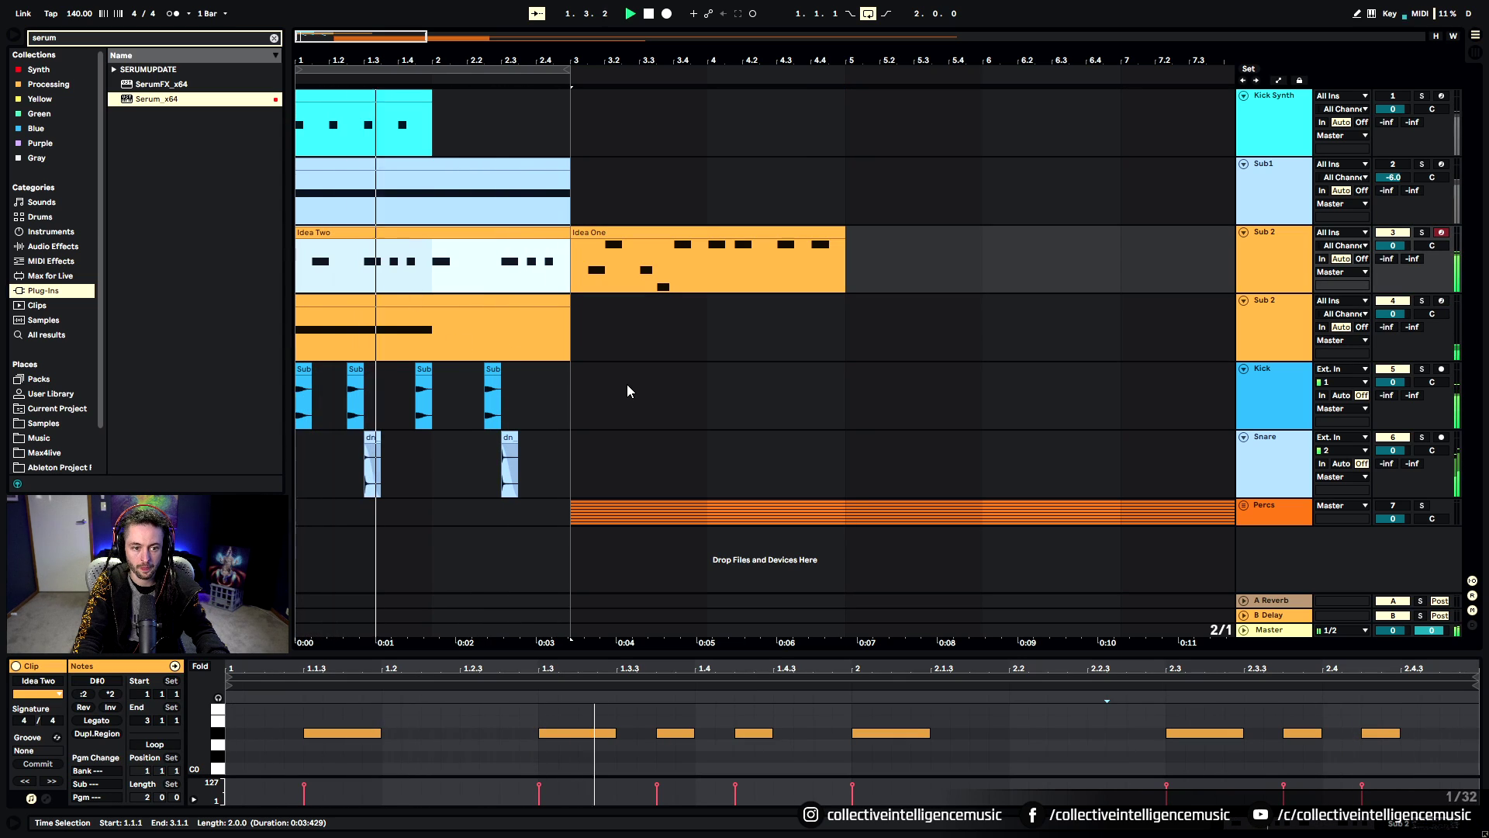
{"action": "key", "text": "shift+Tab"}
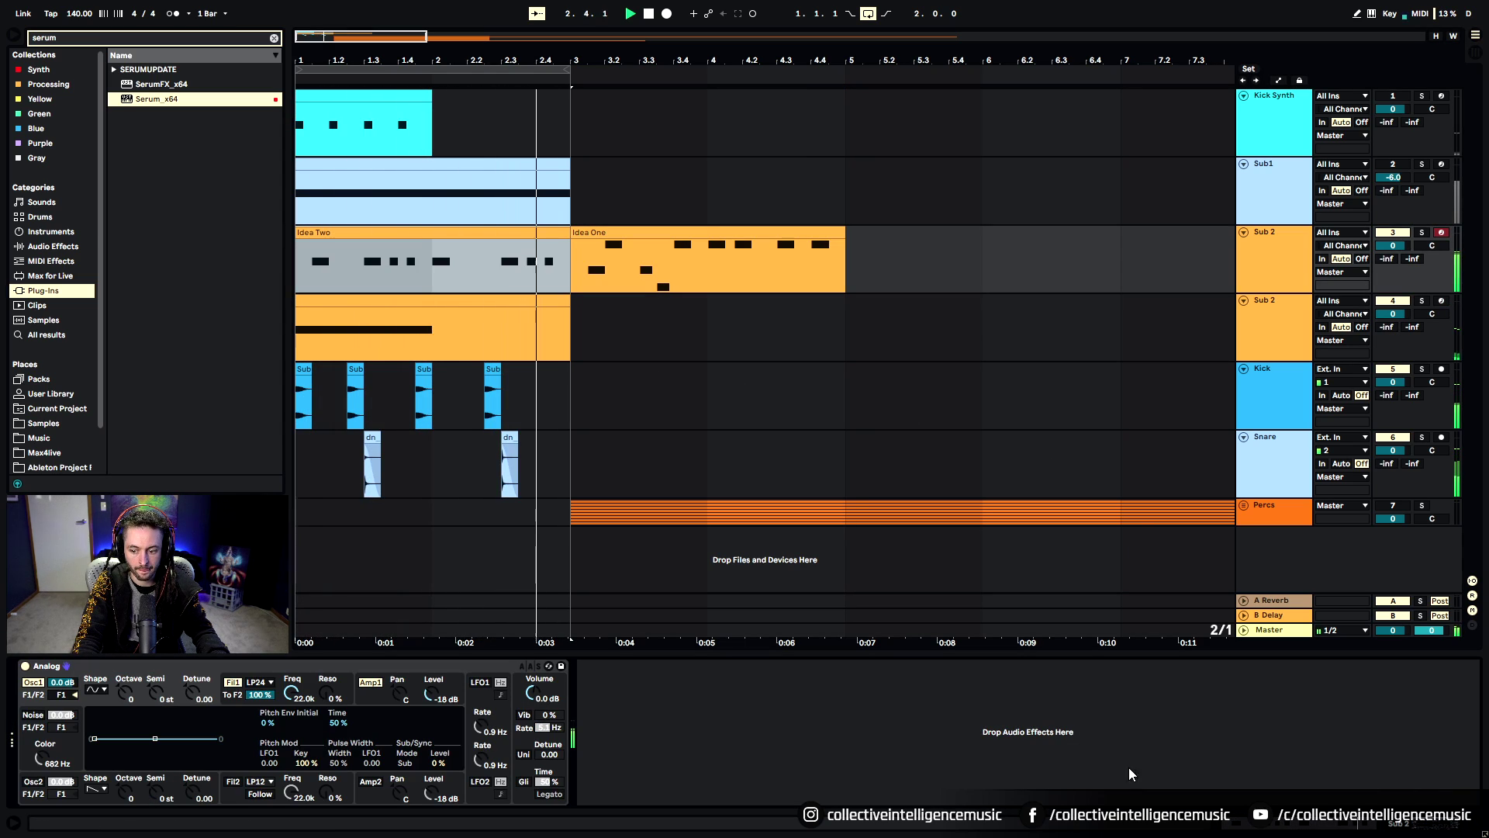
{"action": "key", "text": "Down"}
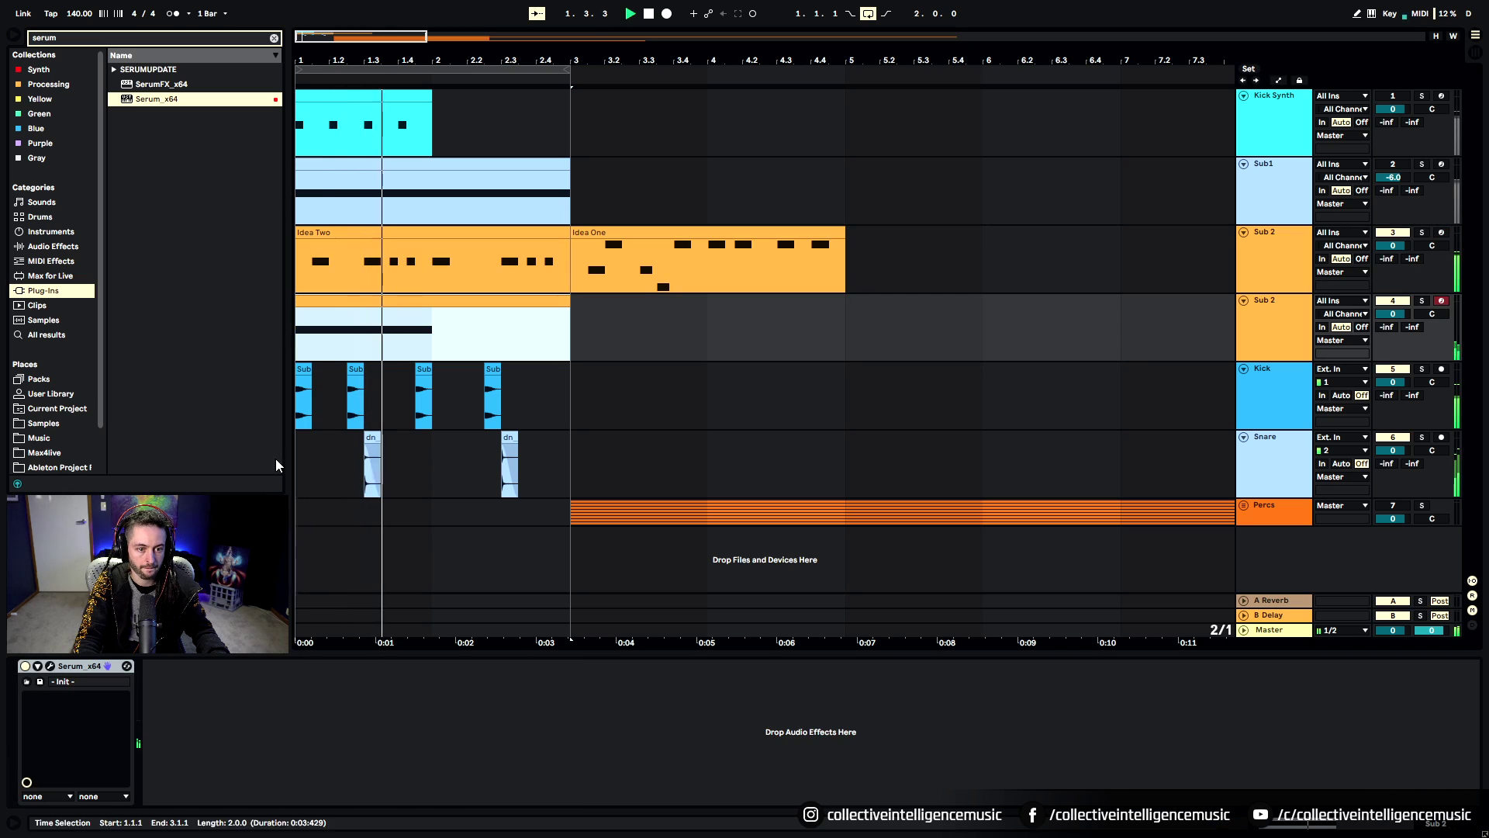
Reopen Serum on the lower Sub 2 track, enable a Hall reverb in its effects, and check the modulation matrix
{"action": "left_click", "coordinate": [53, 666]}
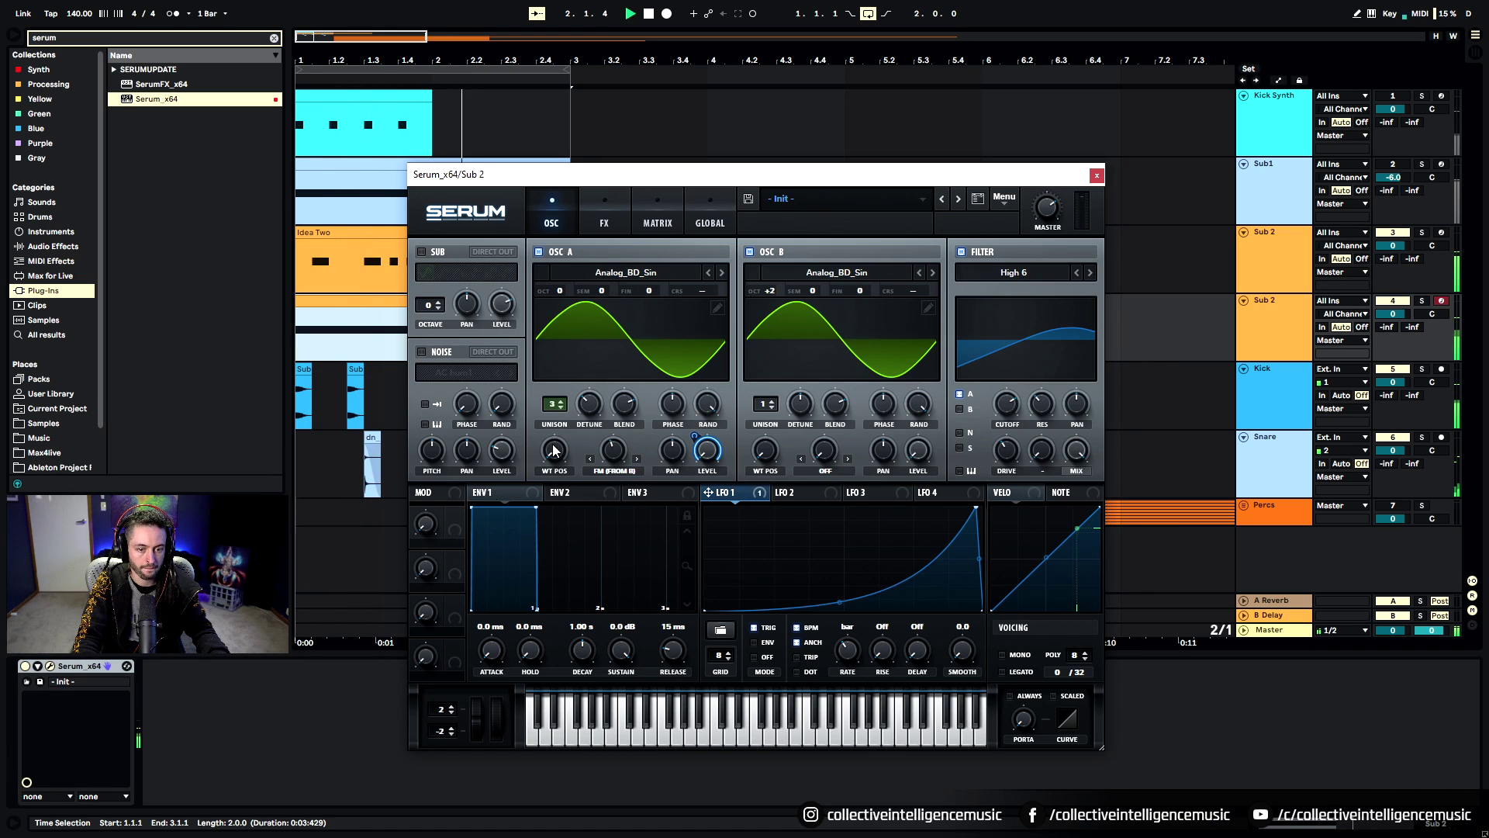
{"action": "left_click", "coordinate": [604, 220]}
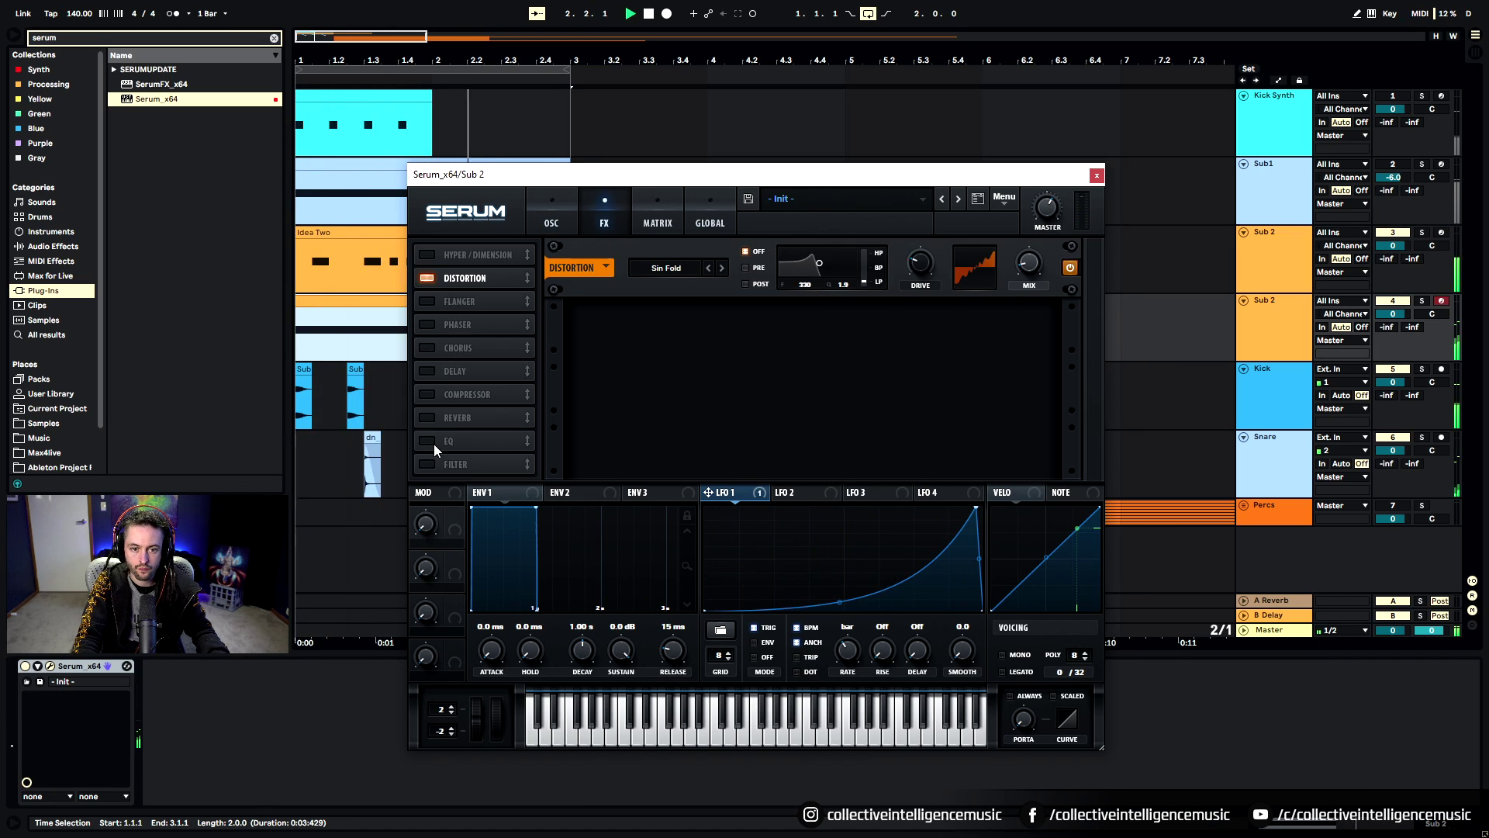
{"action": "left_click", "coordinate": [429, 417]}
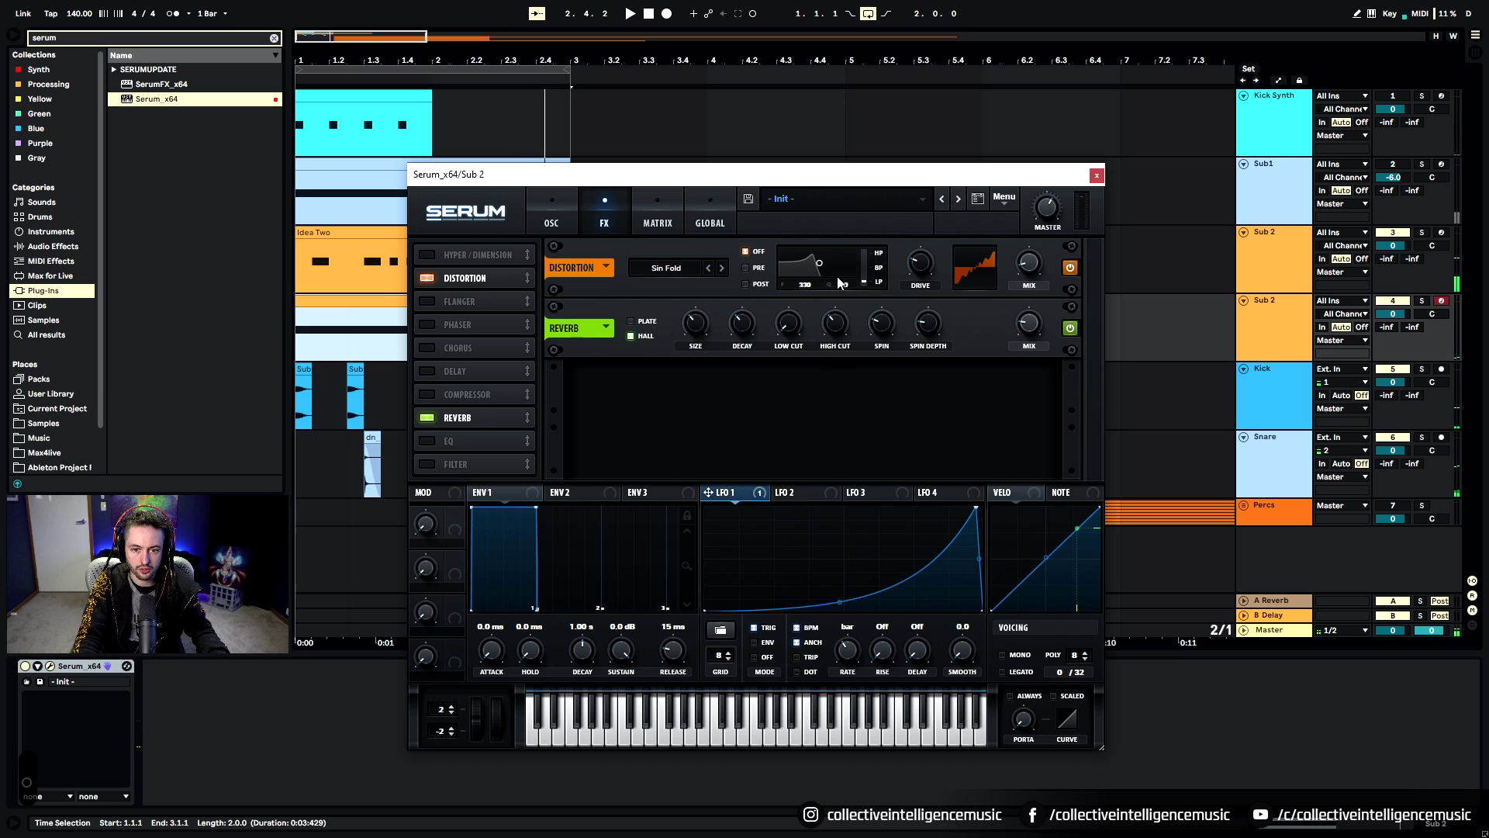
{"action": "left_click", "coordinate": [679, 268]}
{"action": "left_click", "coordinate": [659, 226]}
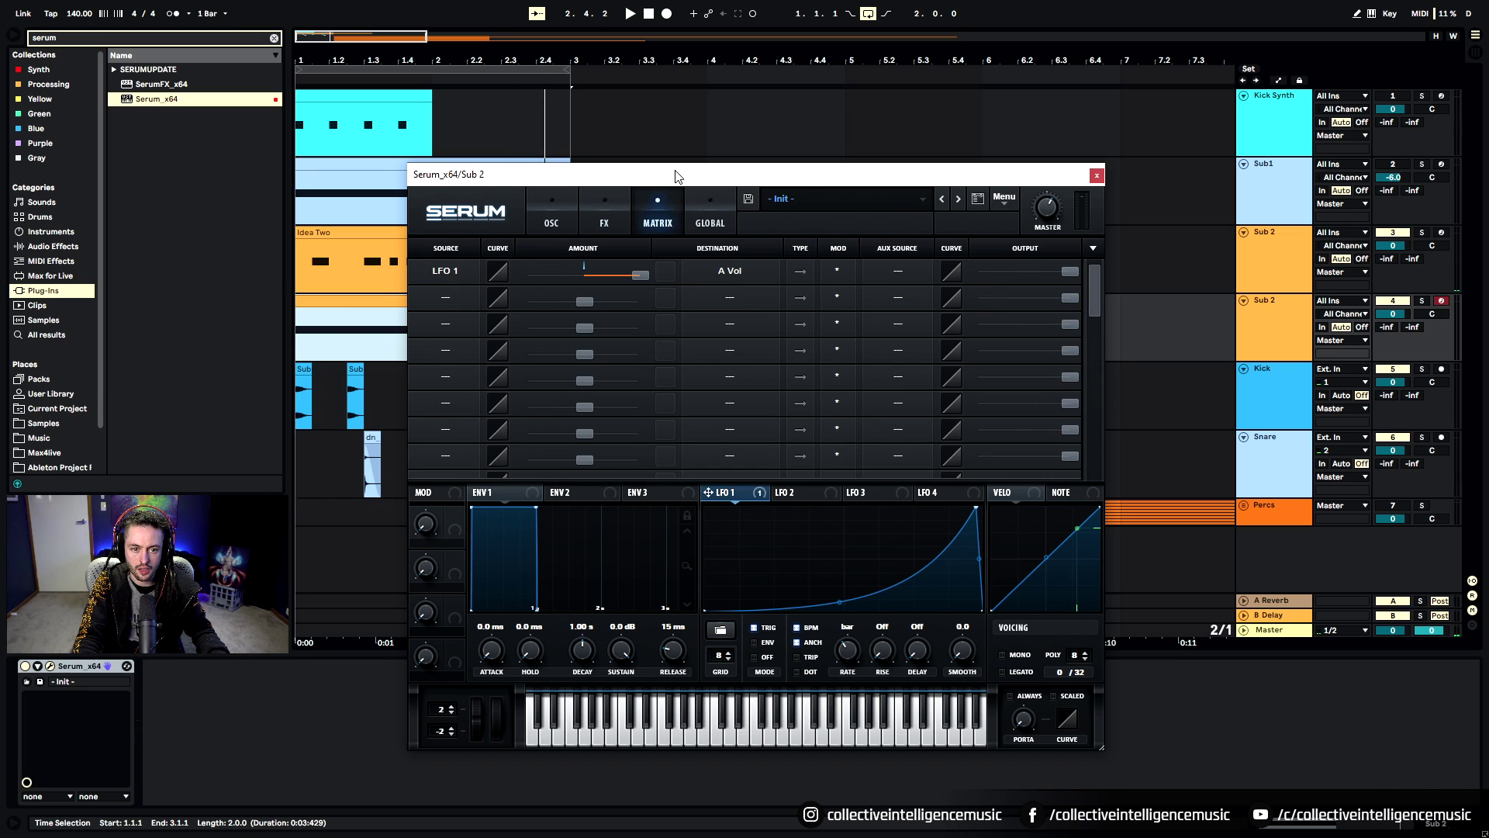
{"action": "left_click", "coordinate": [547, 210]}
{"action": "left_click", "coordinate": [604, 220]}
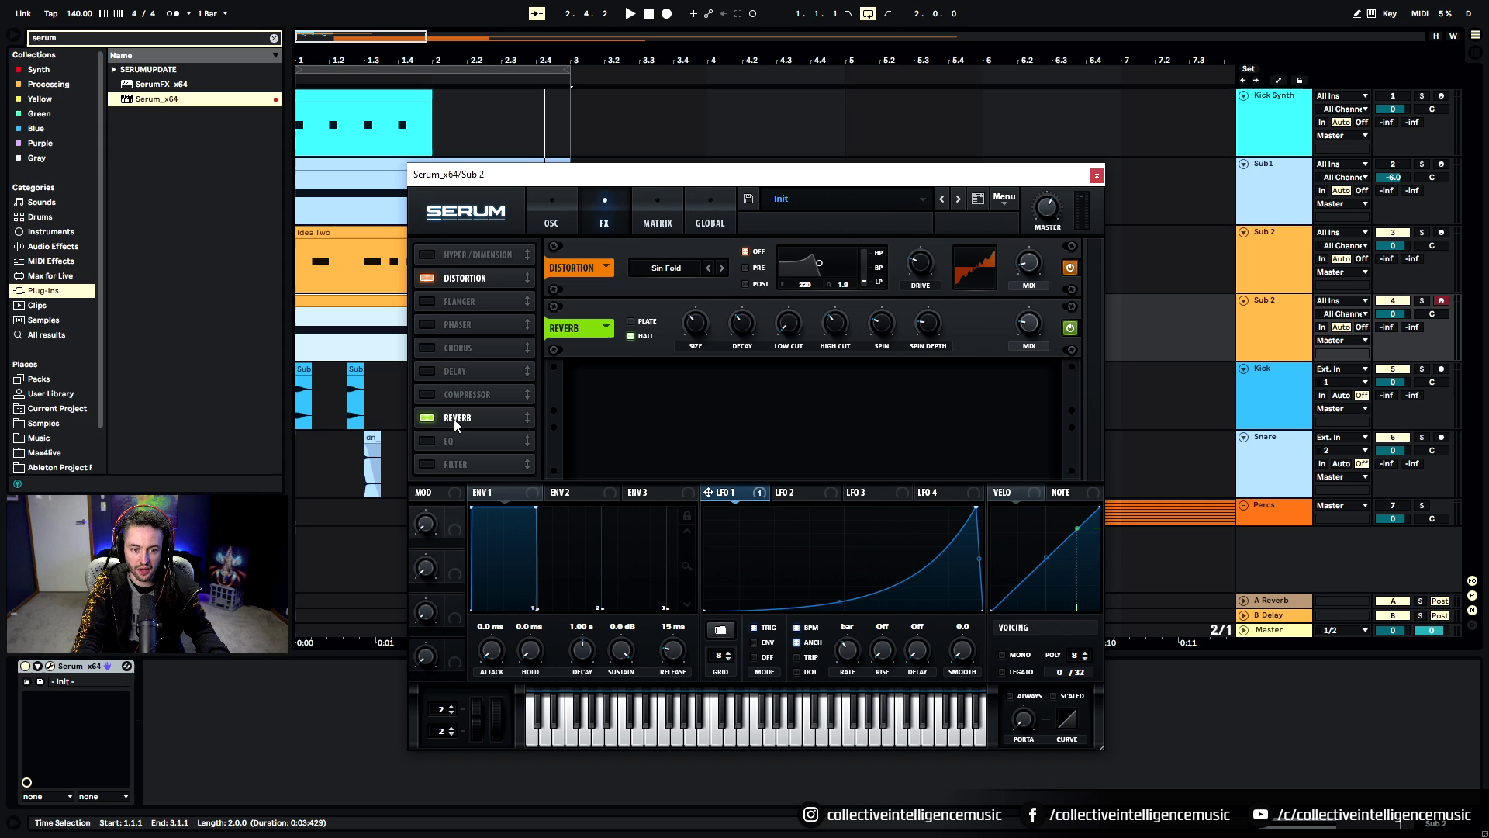
Place the reverb ahead of the delay, enable a ping-pong delay at dotted 1/8 on both sides, play it, and return to the oscillators
{"action": "left_click_drag", "start_coordinate": [454, 419], "coordinate": [468, 379]}
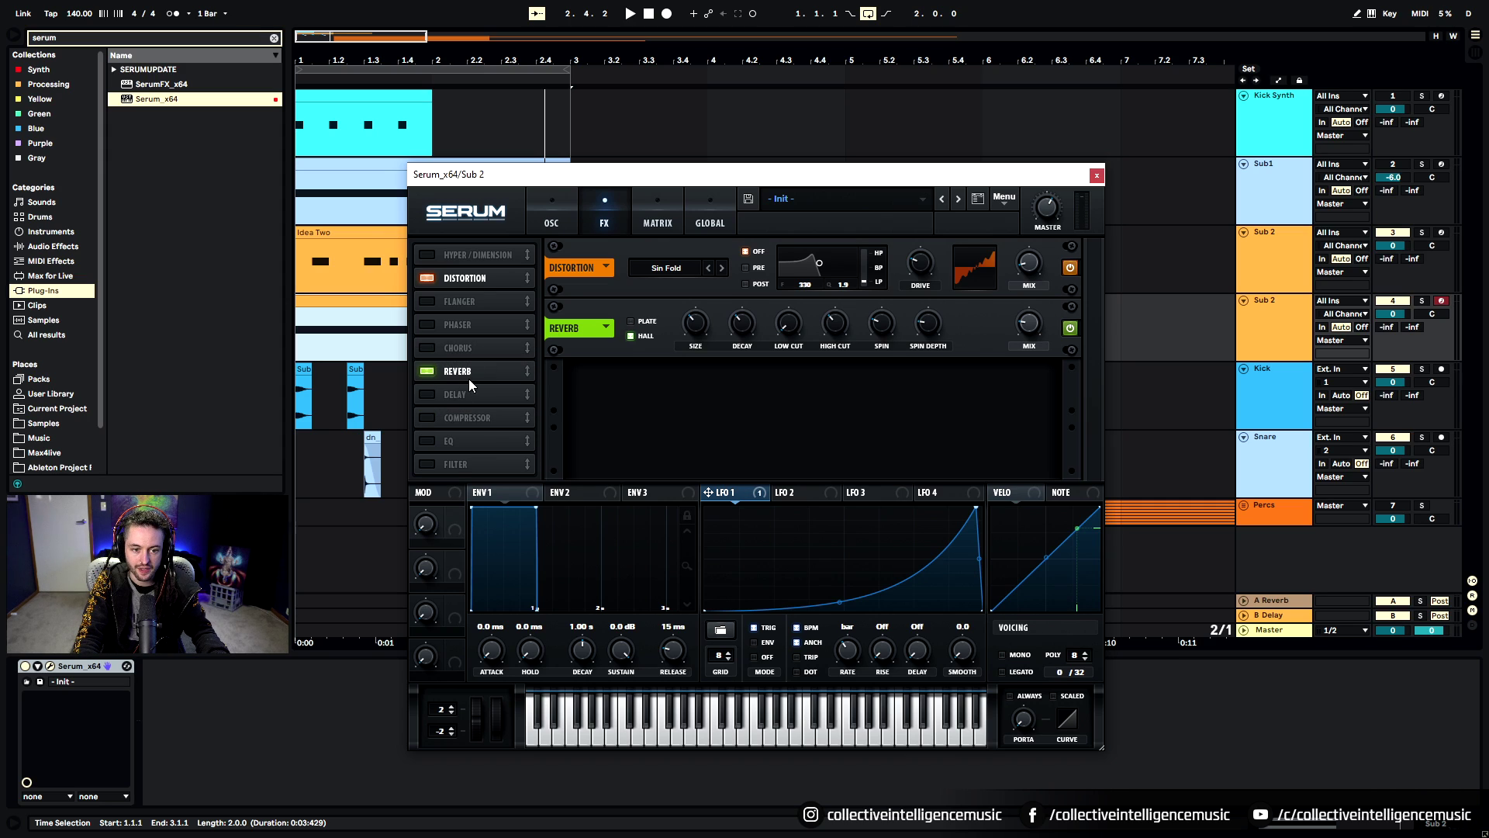
{"action": "left_click", "coordinate": [464, 394]}
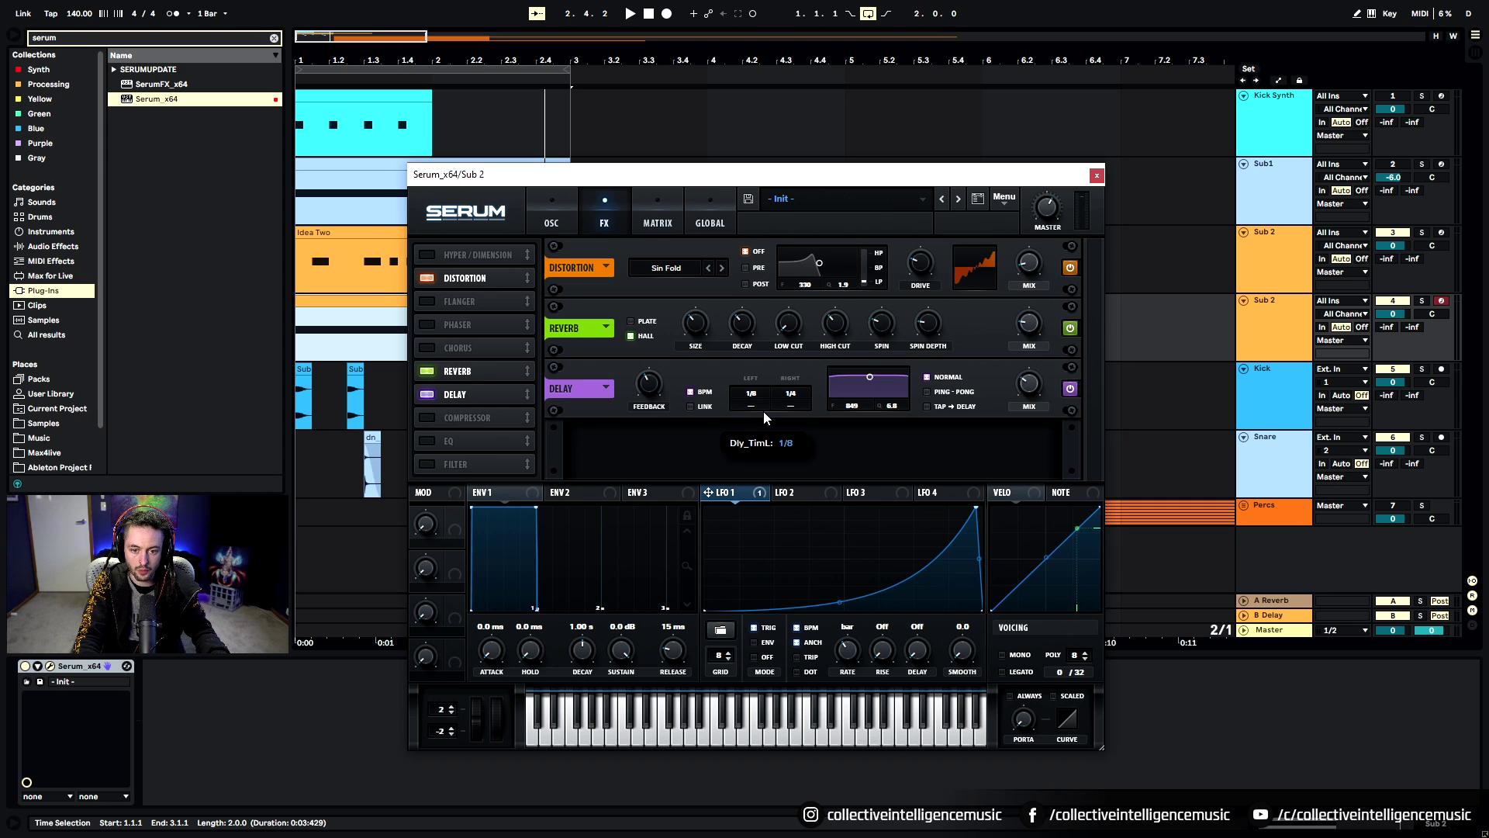
{"action": "left_click_drag", "start_coordinate": [798, 393], "coordinate": [826, 124]}
{"action": "left_click", "coordinate": [930, 393]}
{"action": "key", "text": "space"}
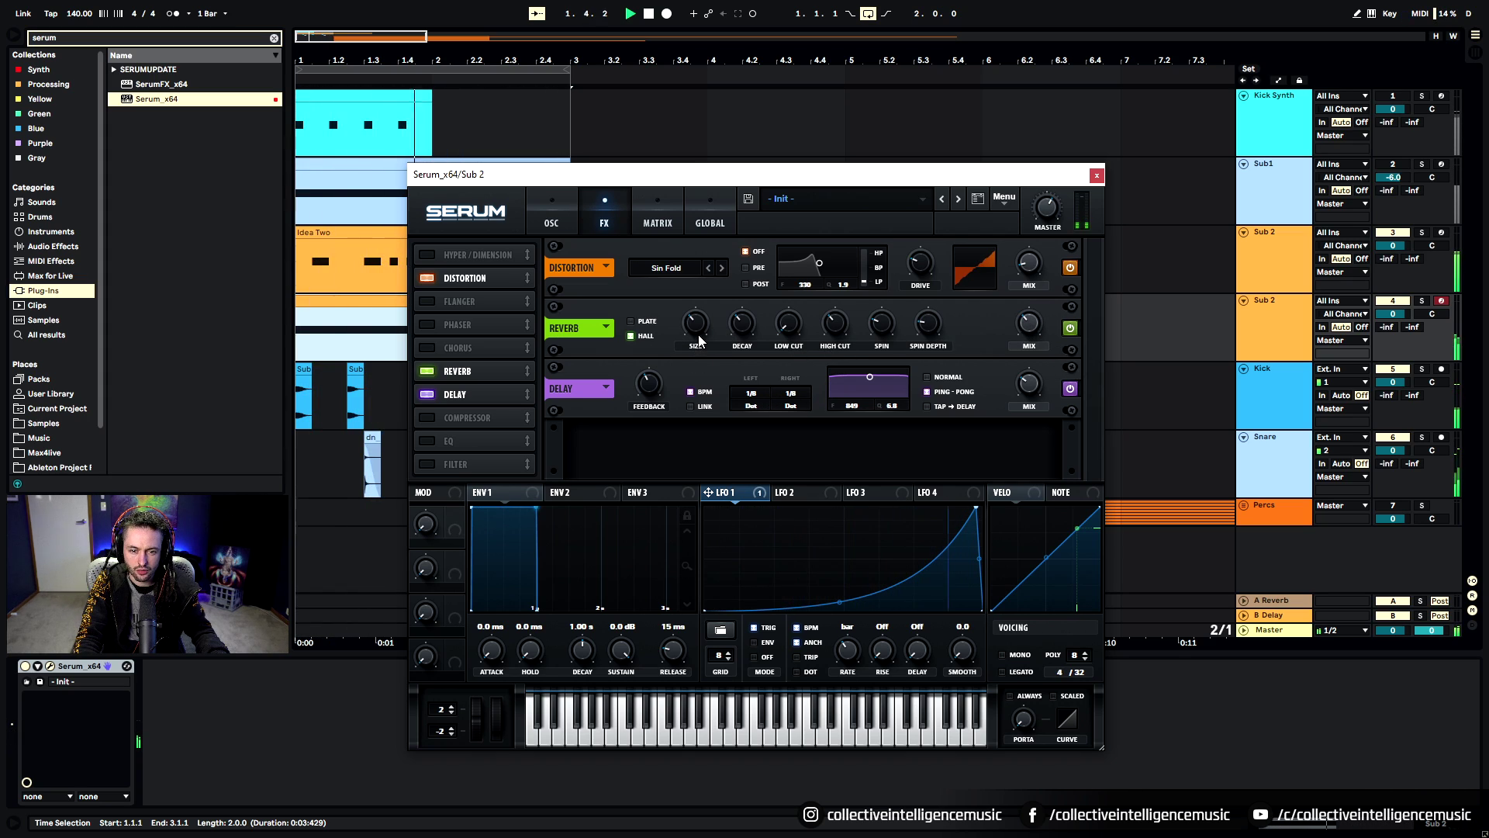
{"action": "left_click", "coordinate": [573, 221]}
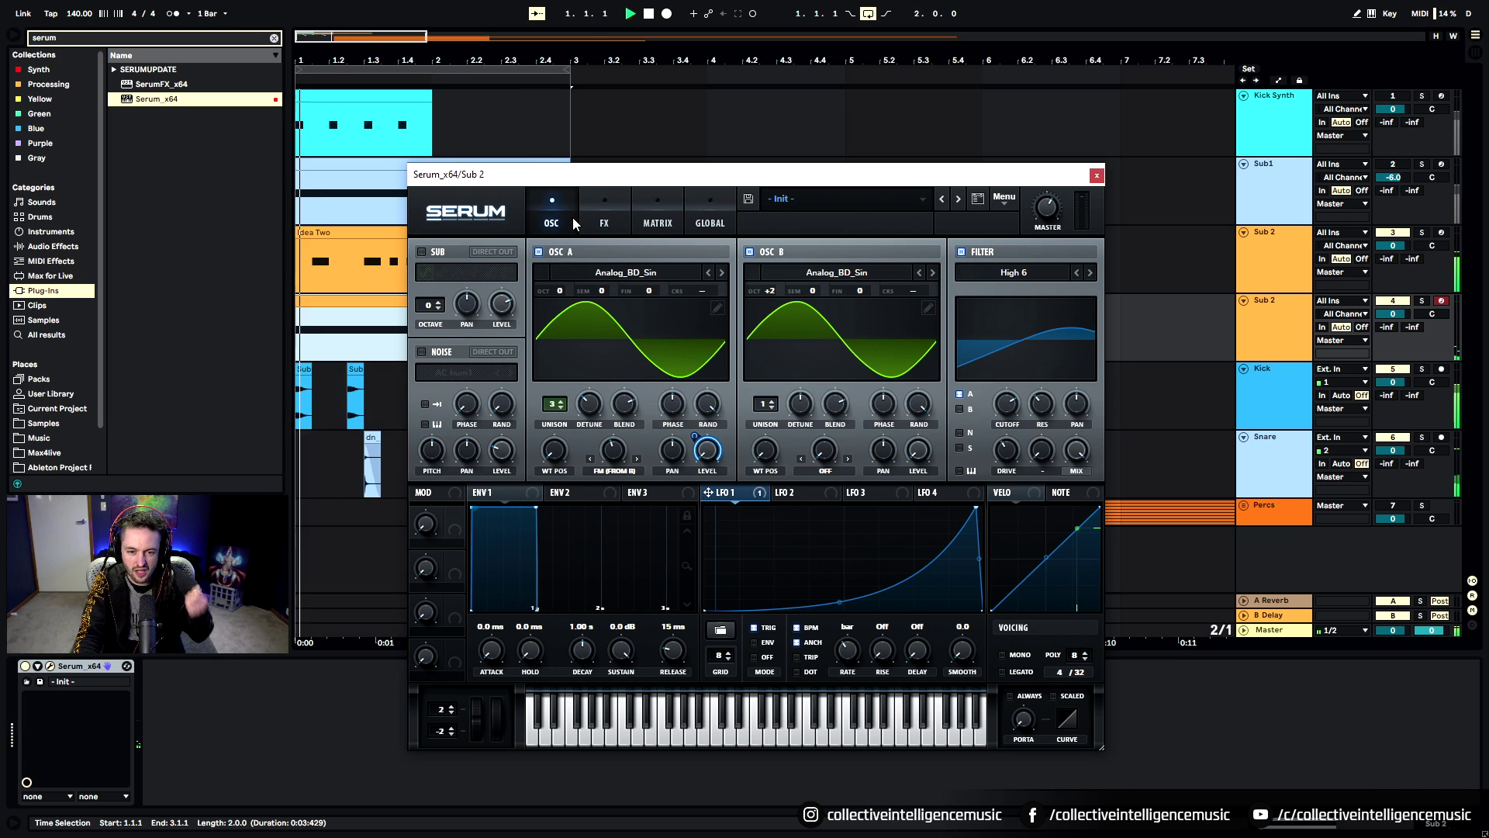
Enable the compressor directly after the distortion in Serum's effects chain, turn on its multiband mode, and start playback
{"action": "left_click", "coordinate": [611, 218]}
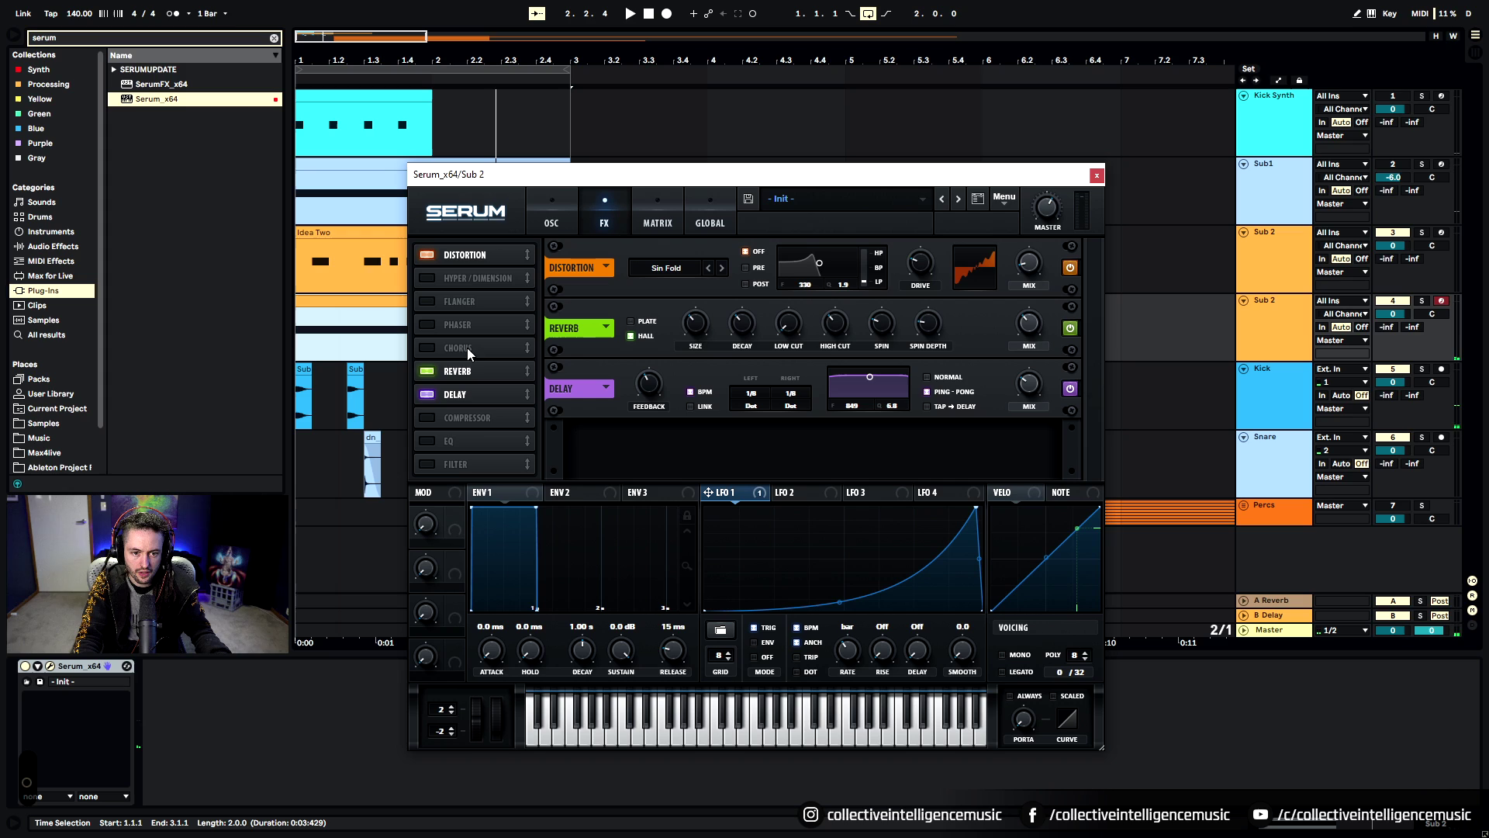
{"action": "left_click_drag", "start_coordinate": [477, 426], "coordinate": [431, 282]}
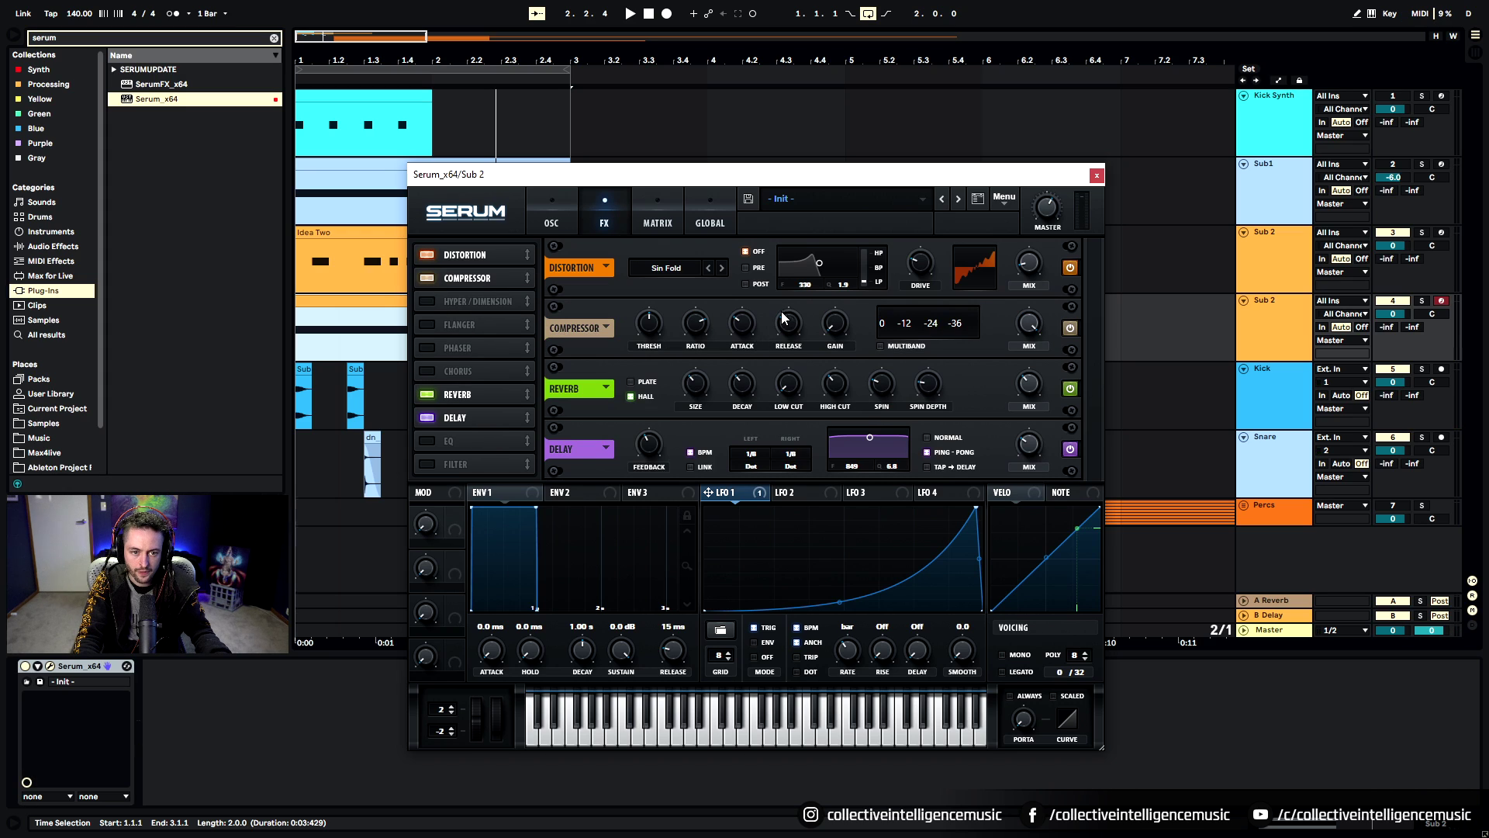
{"action": "left_click", "coordinate": [877, 346]}
{"action": "key", "text": "space"}
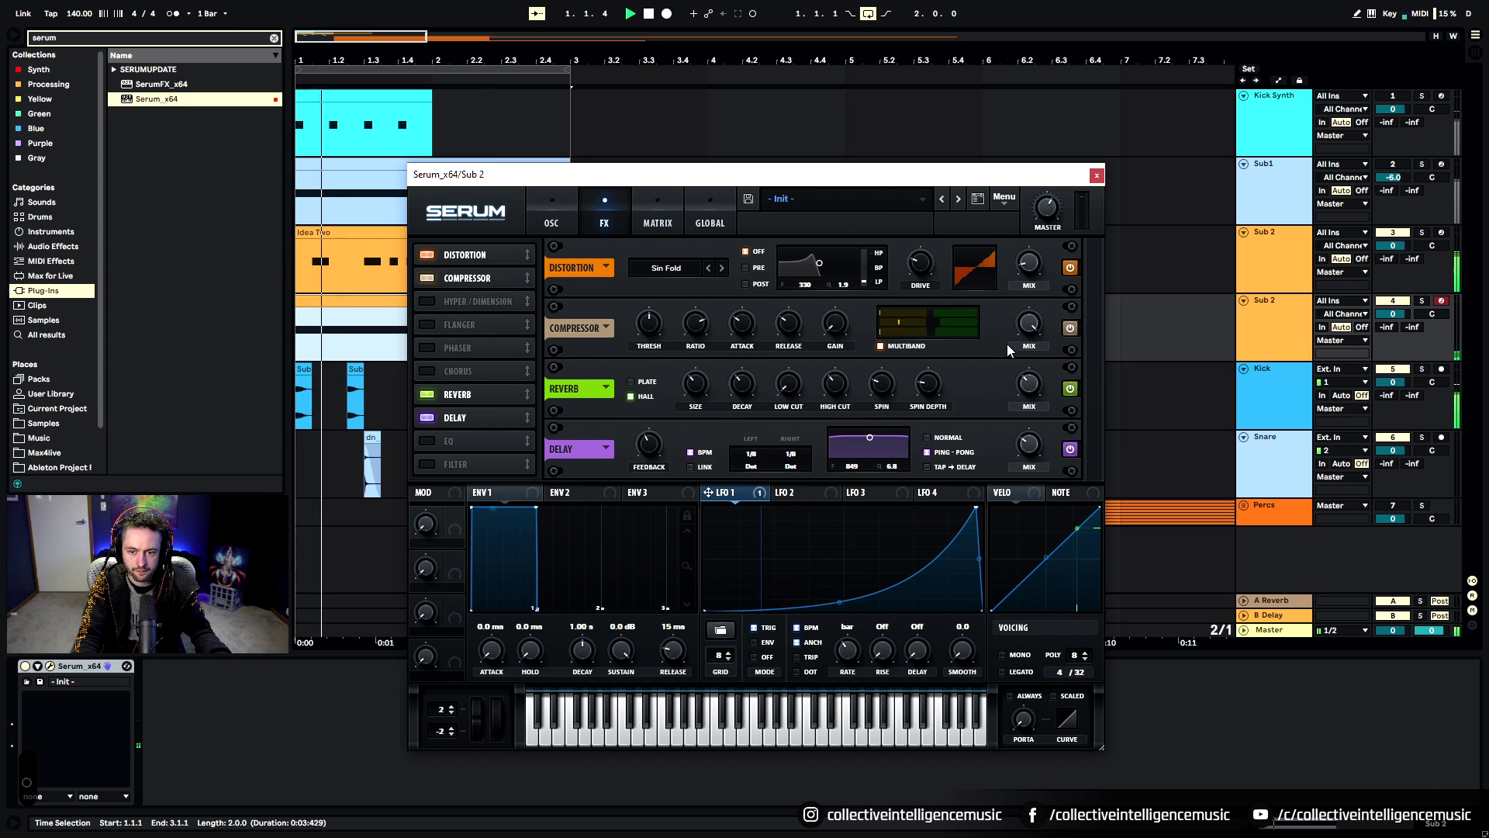
Adjust the multiband compressor's bands and gain while listening, stop playback, and close the Serum window
{"action": "left_click_drag", "start_coordinate": [925, 321], "coordinate": [960, 324]}
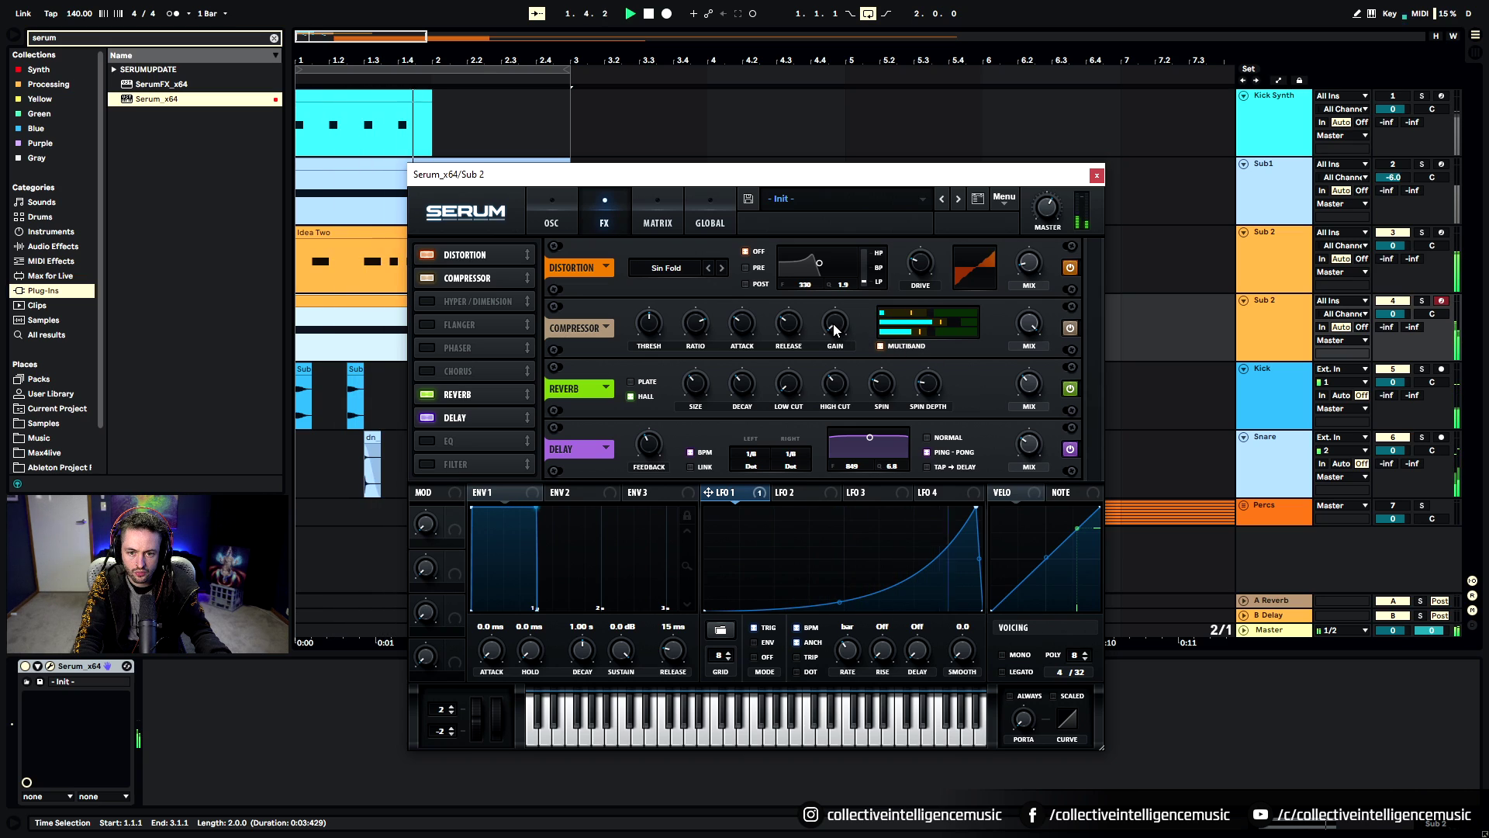
{"action": "left_click_drag", "start_coordinate": [834, 324], "coordinate": [847, 291]}
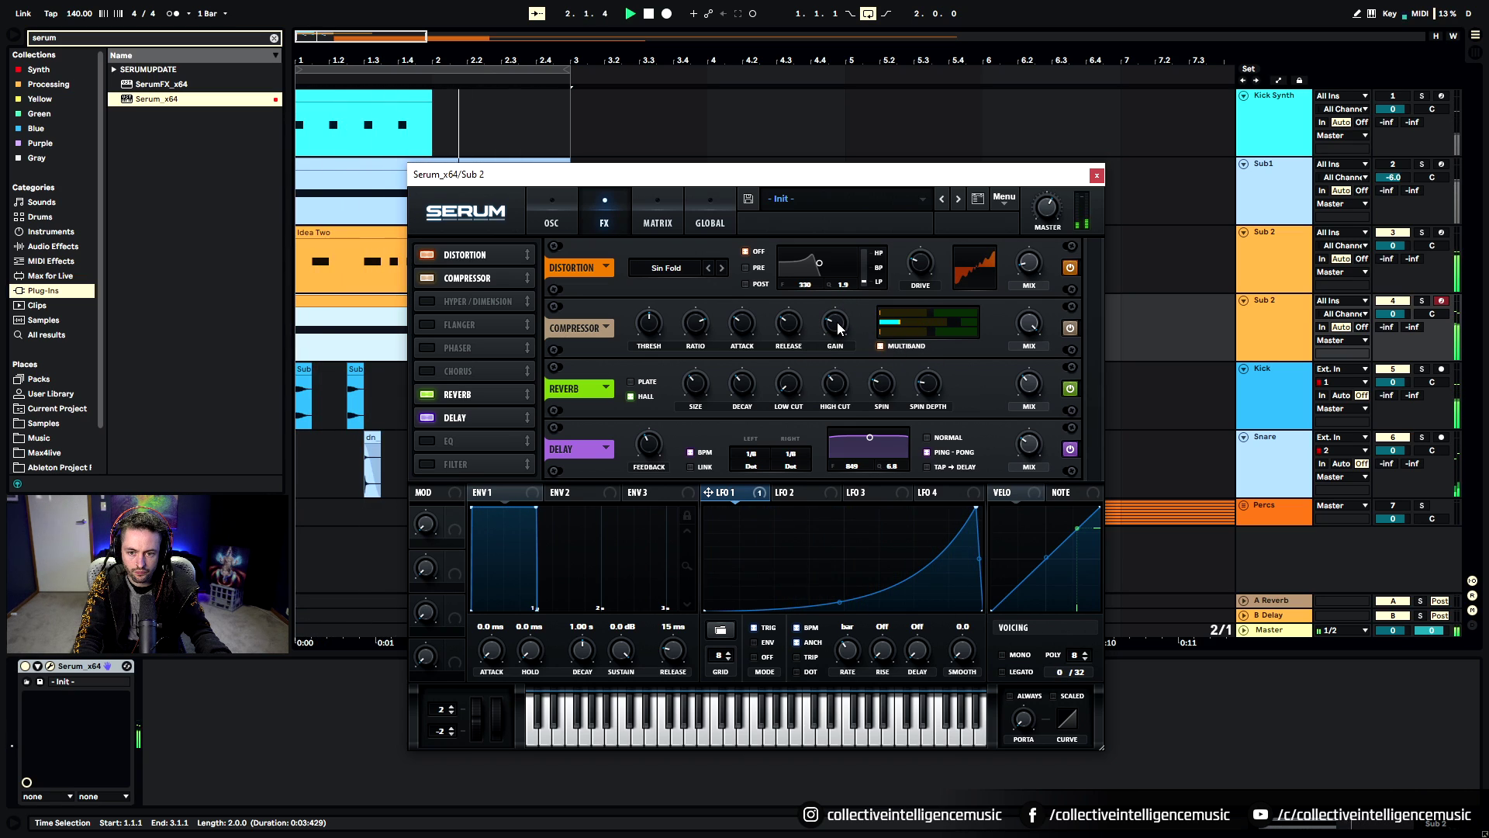
{"action": "mouse_move", "coordinate": [838, 325]}
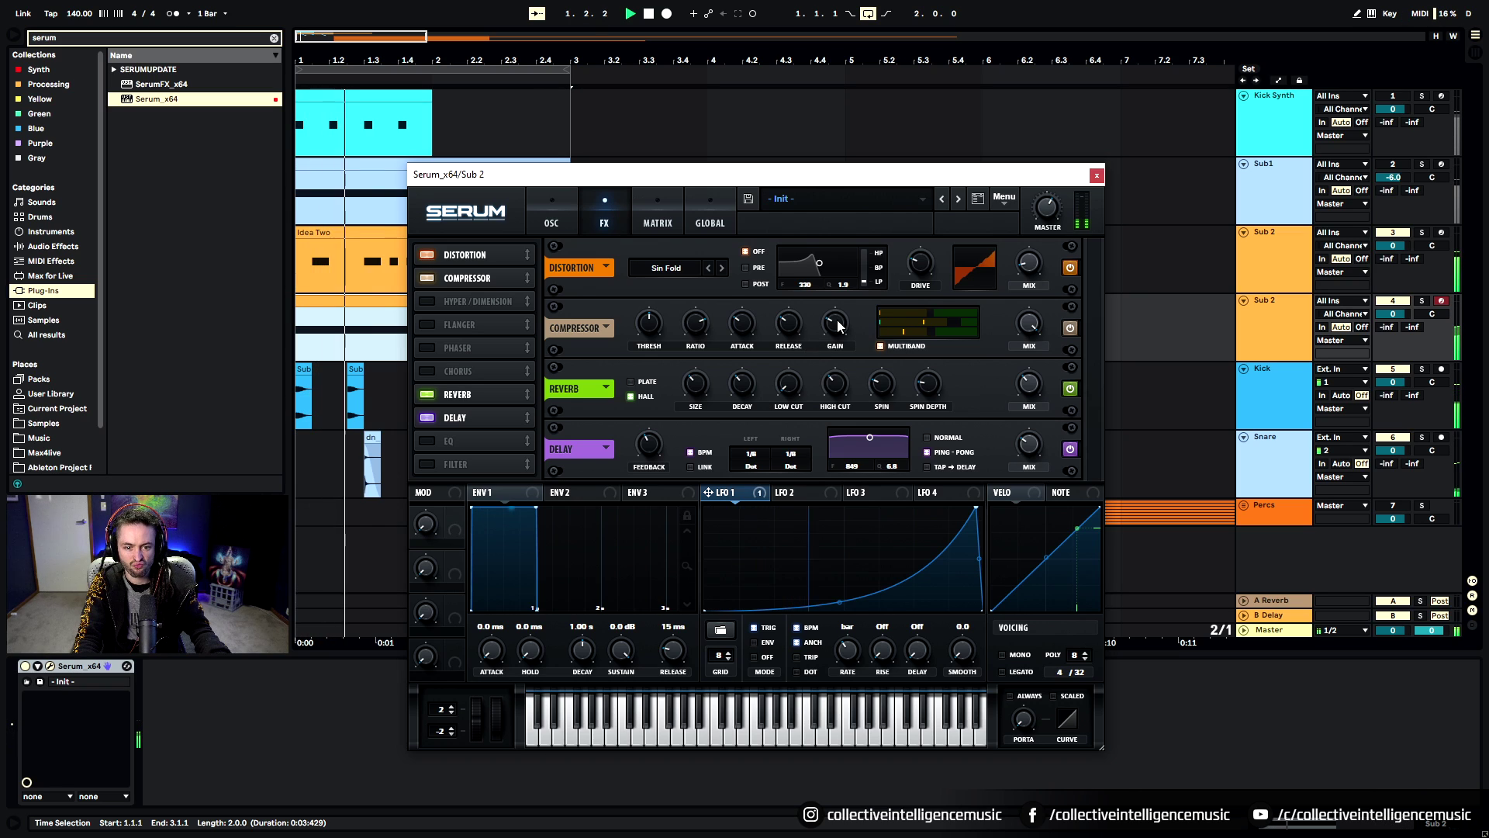
{"action": "key", "text": "space"}
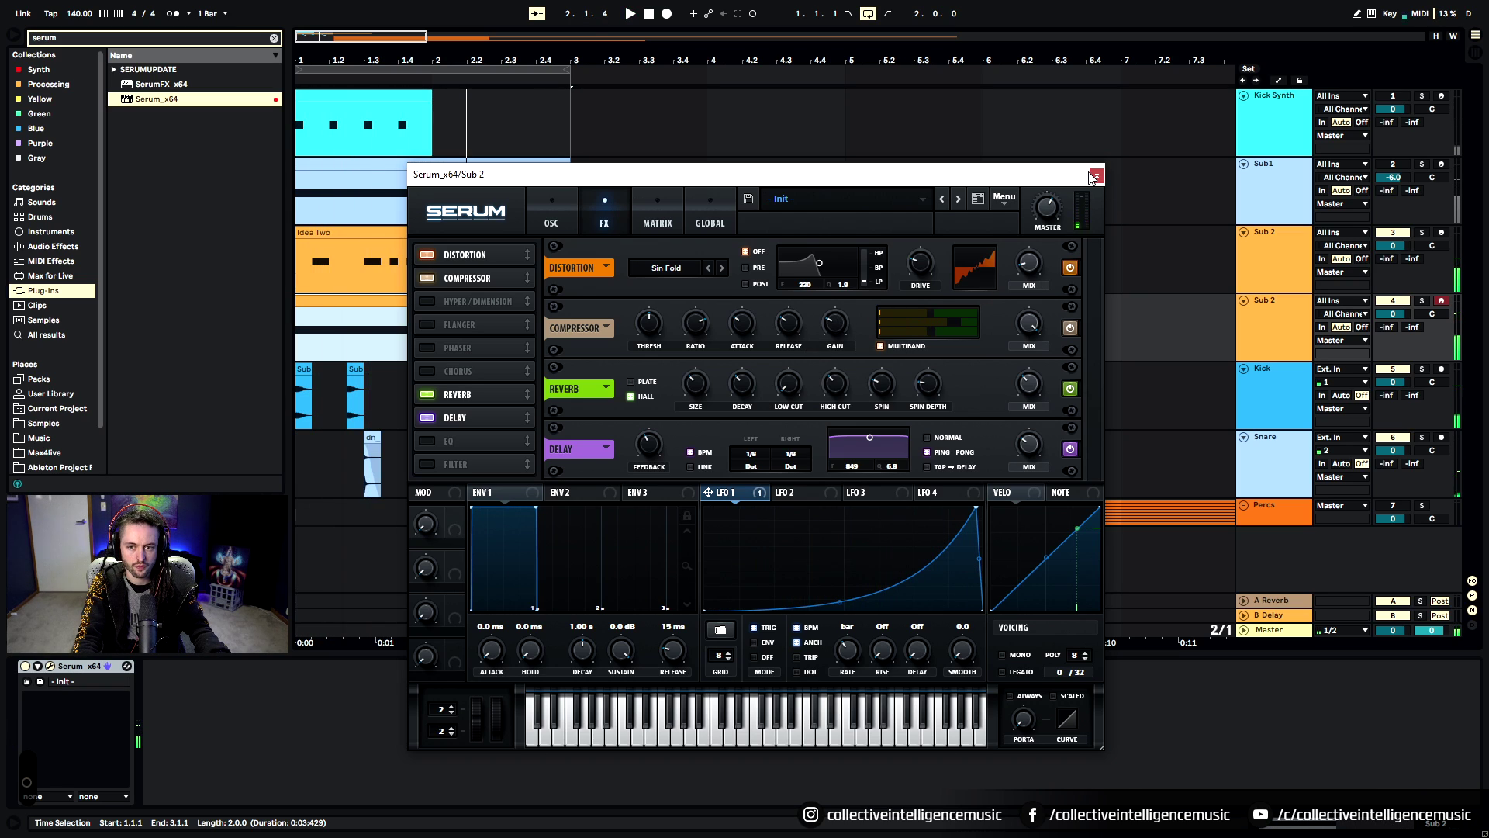
{"action": "left_click", "coordinate": [1093, 174]}
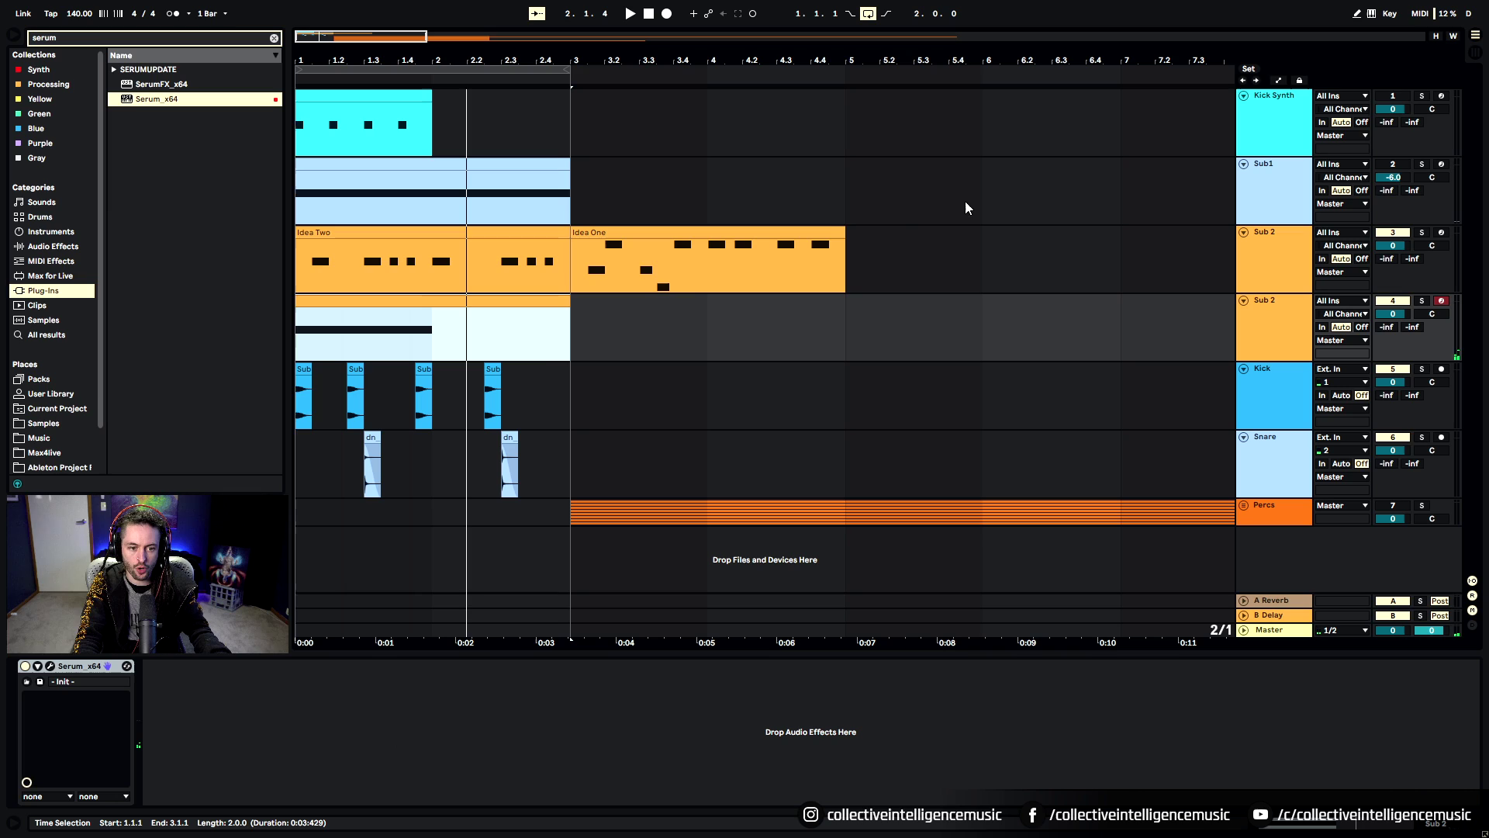
Extend the arrangement loop to four bars and move the Idea One clip to bar 11 on its track
{"action": "key", "text": "space"}
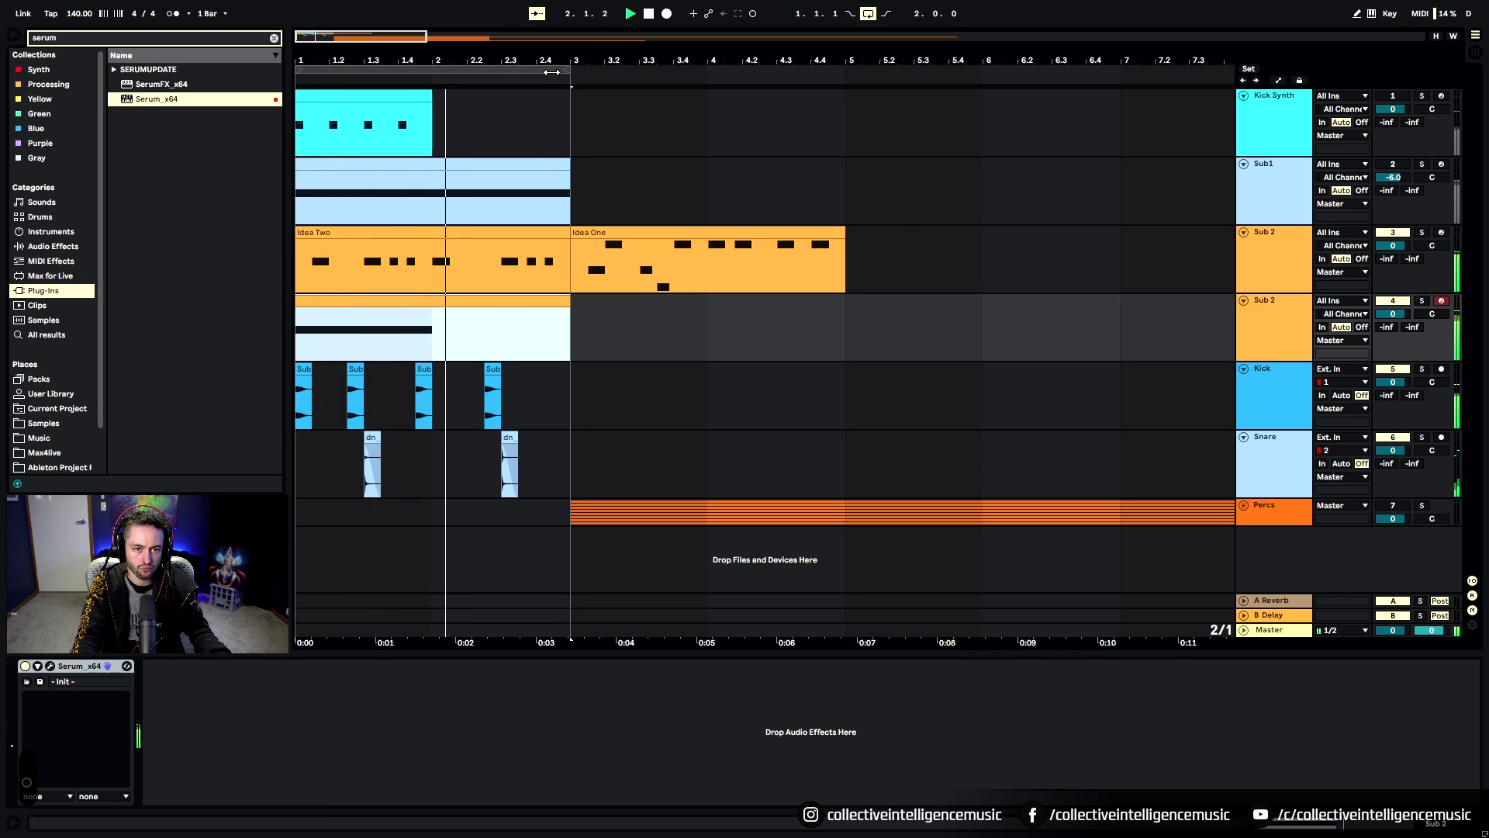
{"action": "left_click_drag", "start_coordinate": [555, 59], "coordinate": [682, 69]}
{"action": "key", "text": "space"}
{"action": "left_click", "coordinate": [486, 69]}
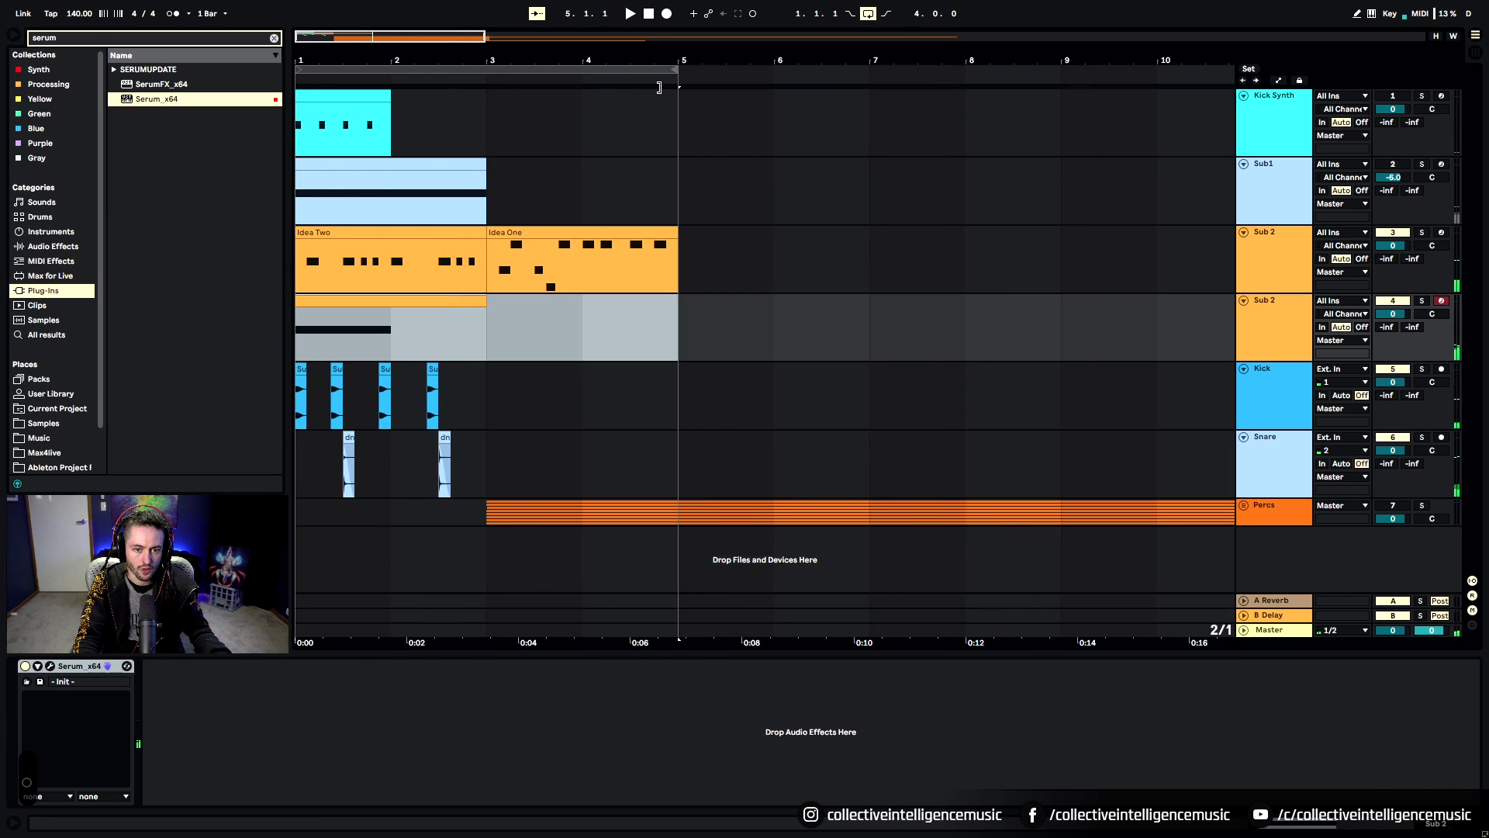
{"action": "key", "text": "minus"}
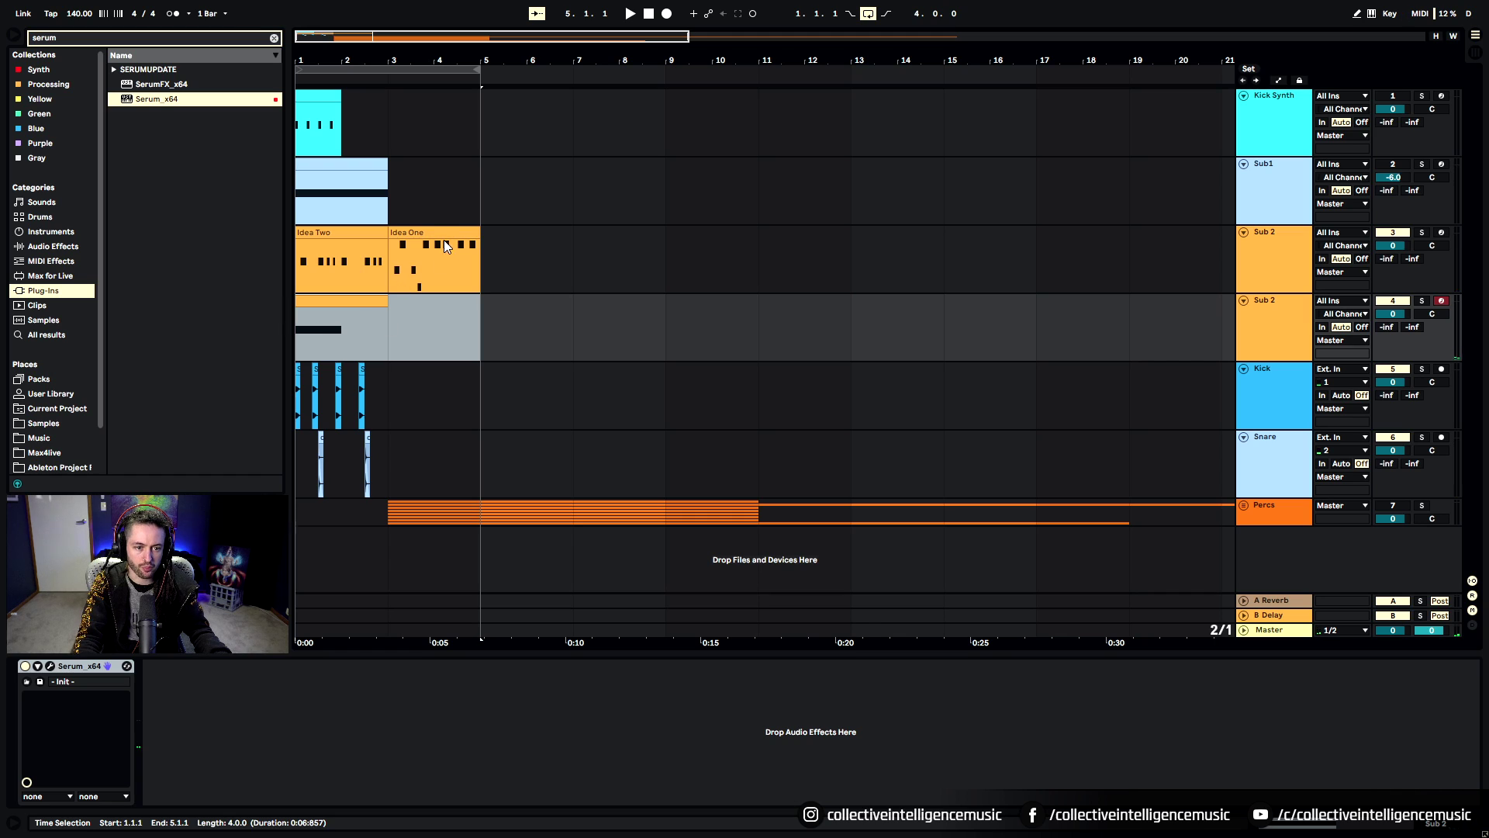
{"action": "left_click_drag", "start_coordinate": [444, 239], "coordinate": [821, 261]}
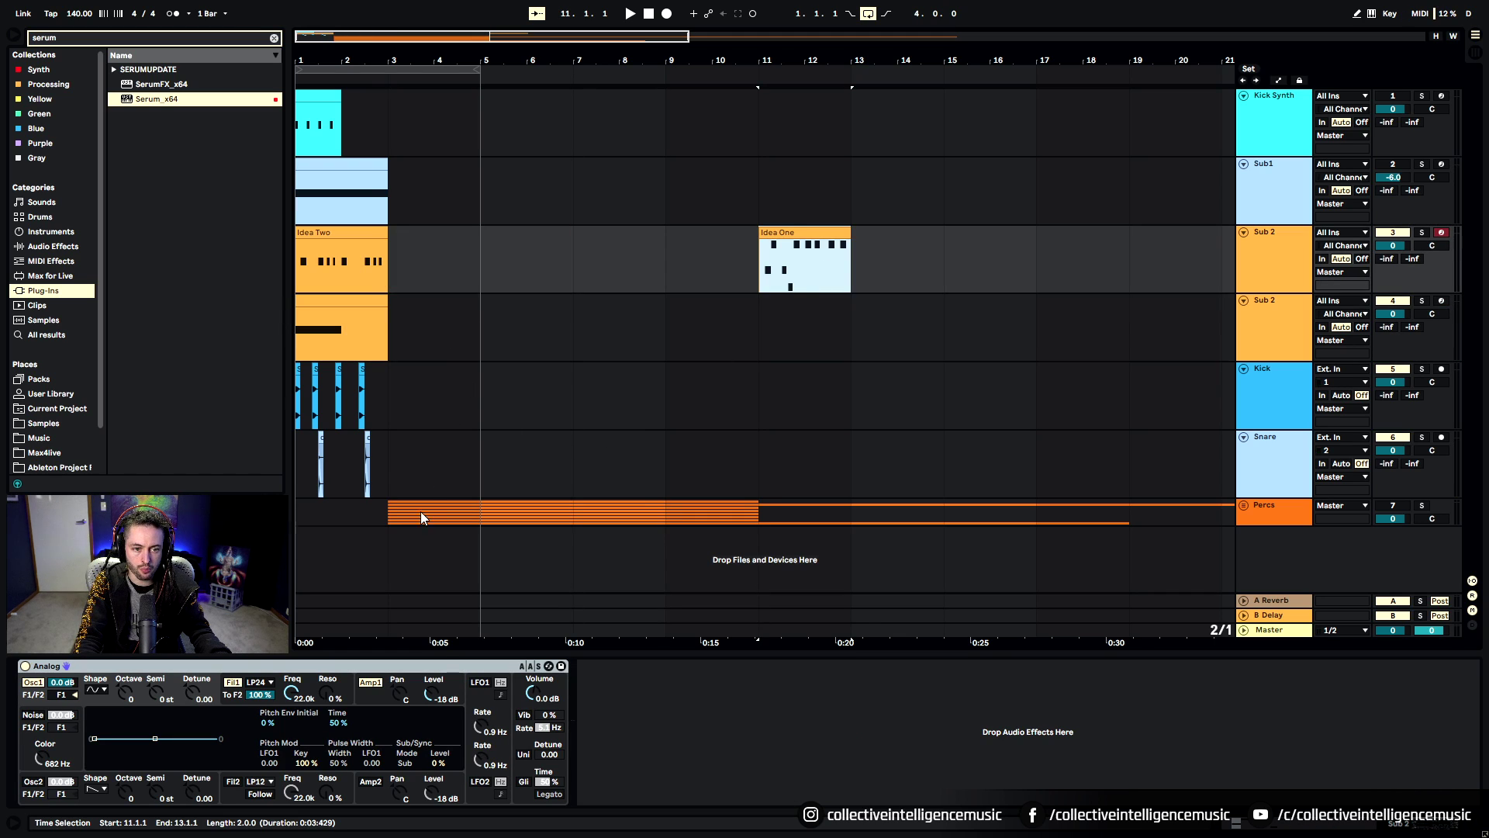
Select all the loops in the Percs group from bar 3 to bar 35 and move them to start at bar 45
{"action": "left_click_drag", "start_coordinate": [398, 515], "coordinate": [1130, 512]}
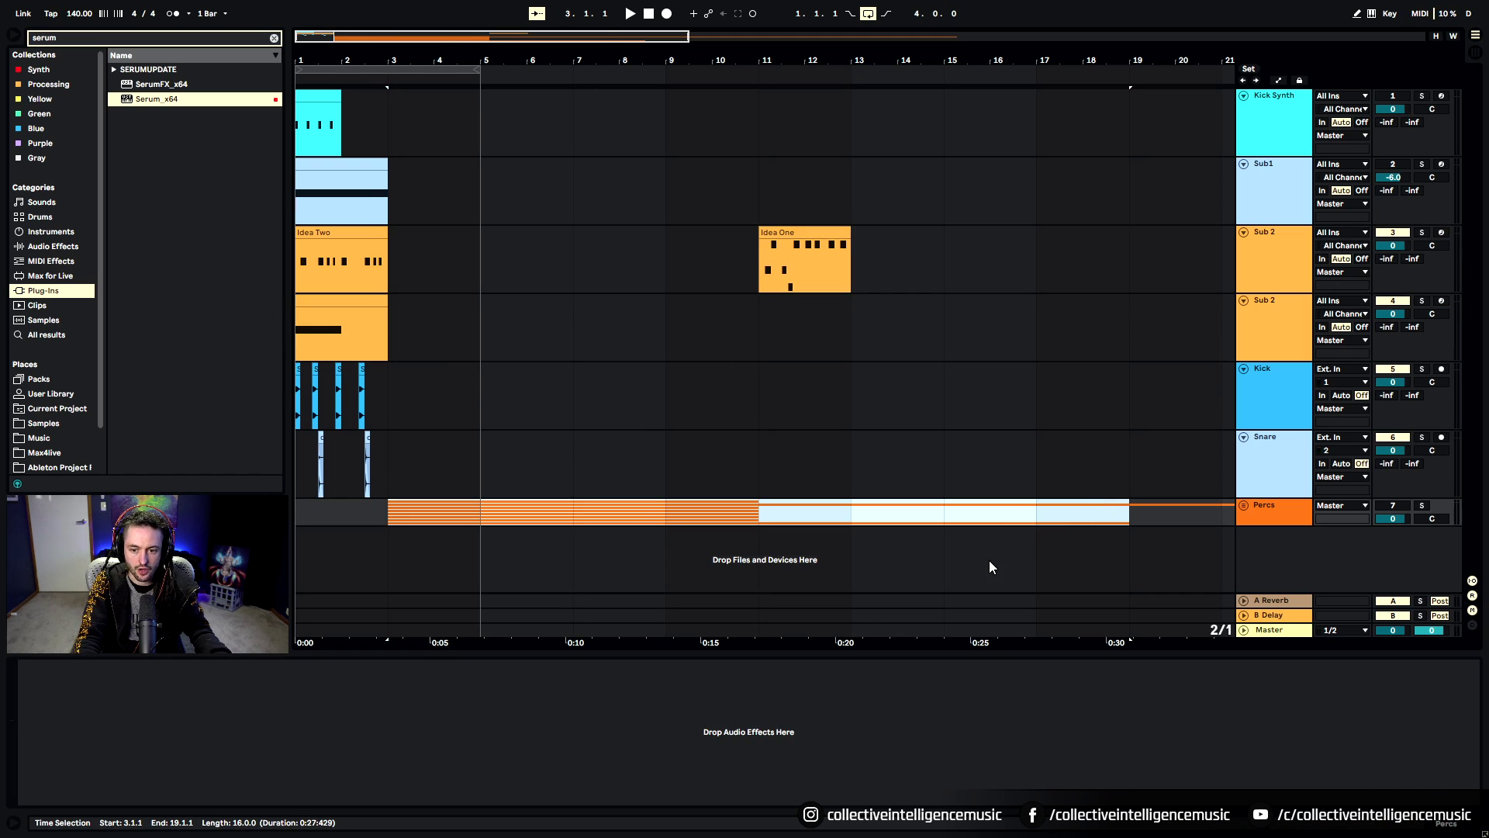
{"action": "left_click", "coordinate": [894, 78]}
{"action": "key", "text": "minus"}
{"action": "key", "text": "minus"}
{"action": "key", "text": "space"}
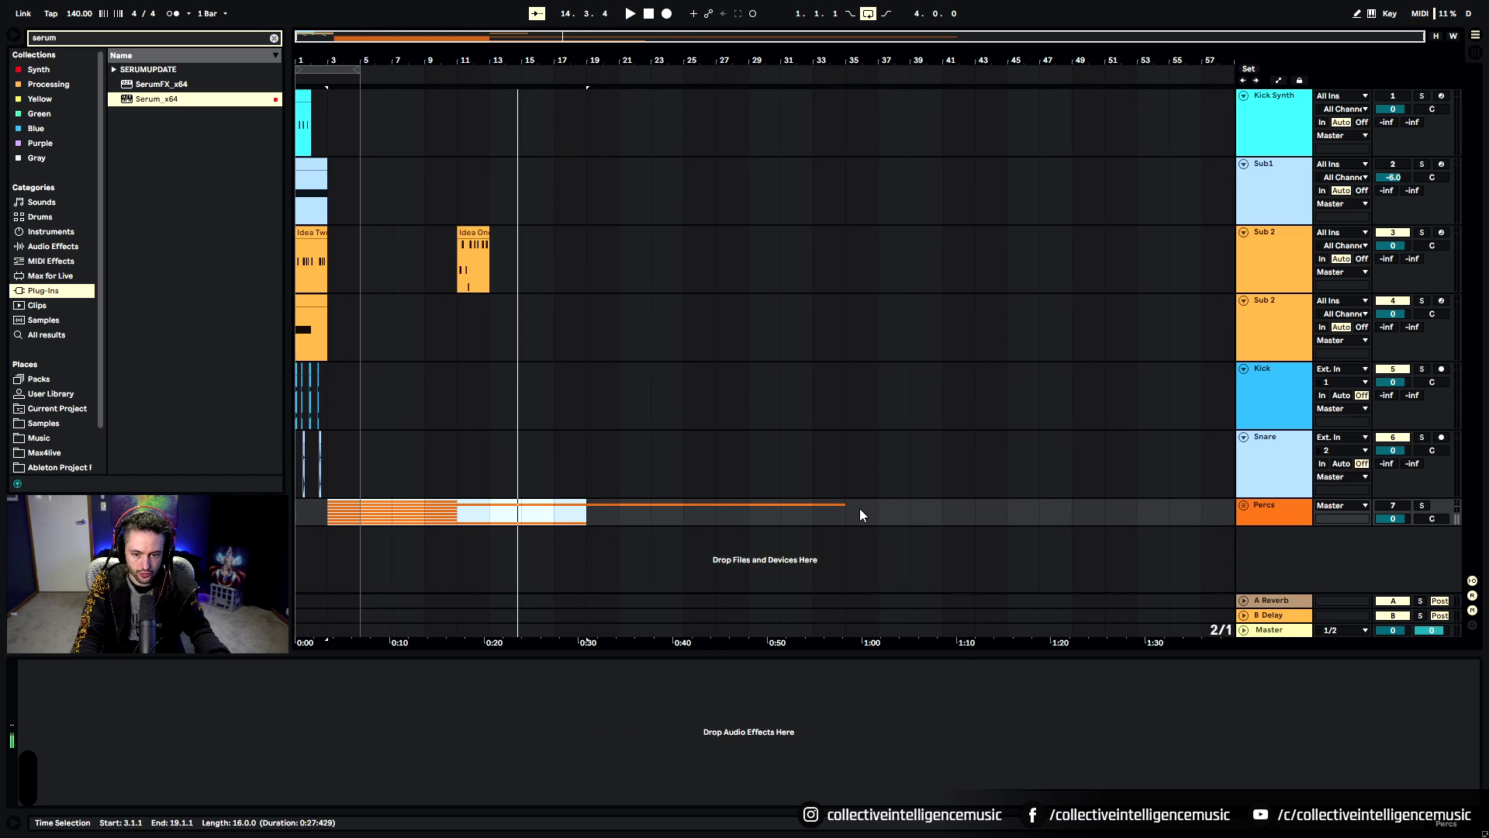
{"action": "left_click", "coordinate": [861, 514], "text": "shift"}
{"action": "left_click", "coordinate": [347, 577]}
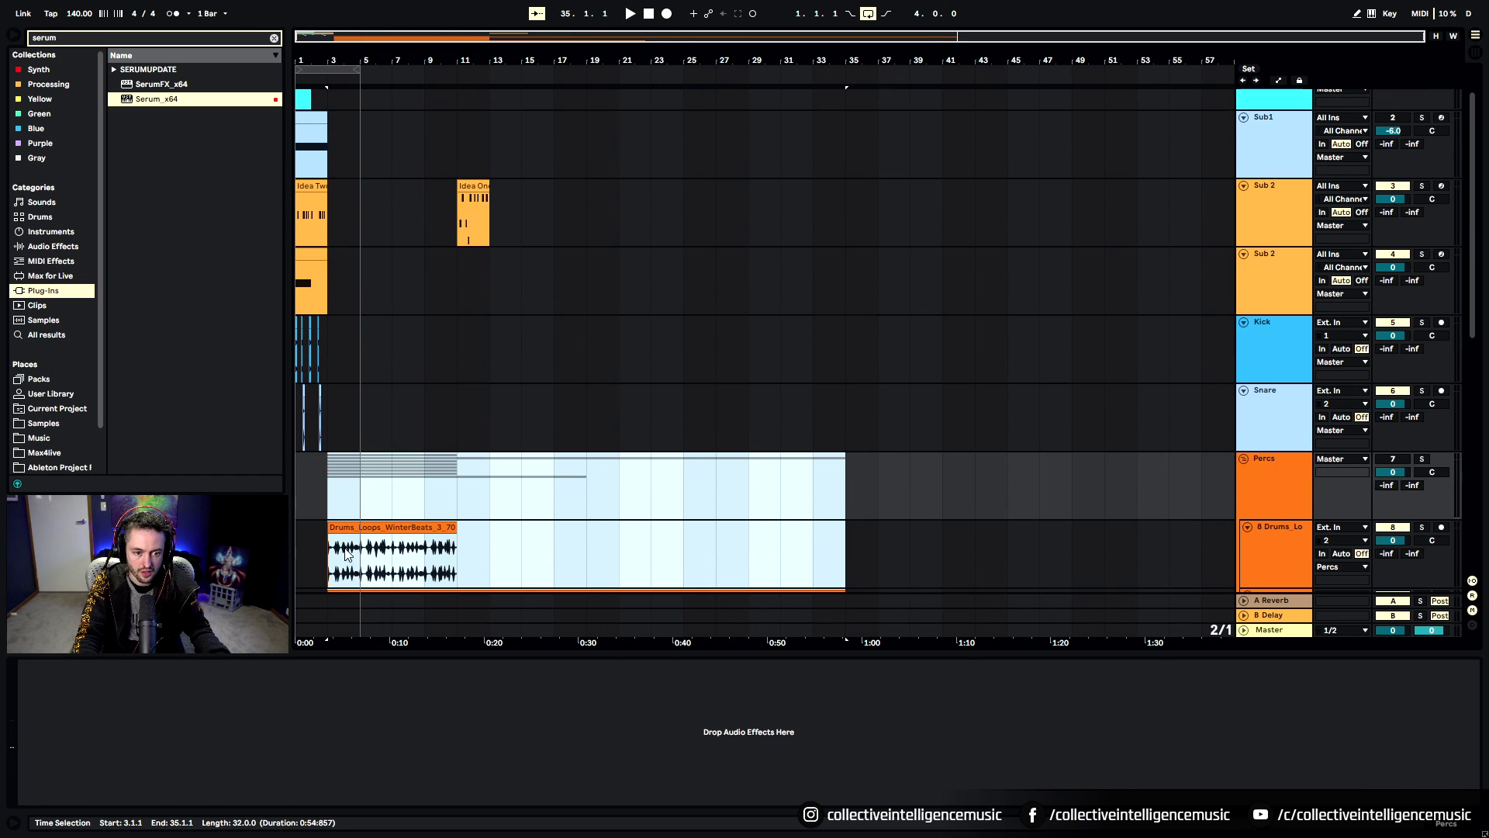
{"action": "left_click_drag", "start_coordinate": [335, 528], "coordinate": [1024, 547]}
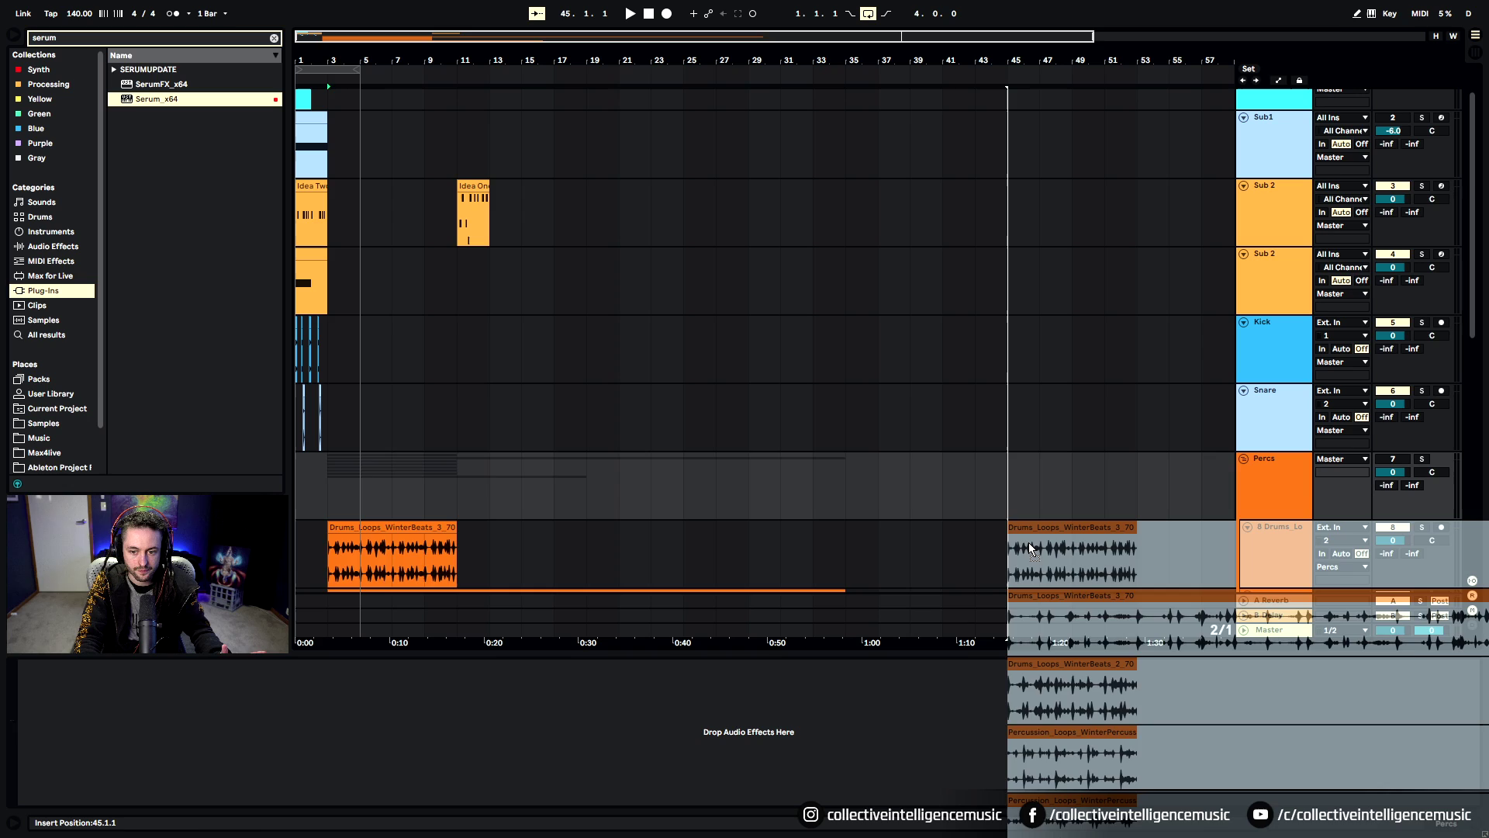
{"action": "left_click_drag", "start_coordinate": [1029, 548], "coordinate": [1029, 548]}
Duplicate the Idea Two clip and the two-bar kick and snare pattern into bars 3 and 4
{"action": "scroll", "coordinate": [318, 301], "scroll_direction": "up", "scroll_amount": 1}
{"action": "left_click_drag", "start_coordinate": [313, 62], "coordinate": [317, 144]}
{"action": "left_click", "coordinate": [364, 235]}
{"action": "key", "text": "ctrl+d"}
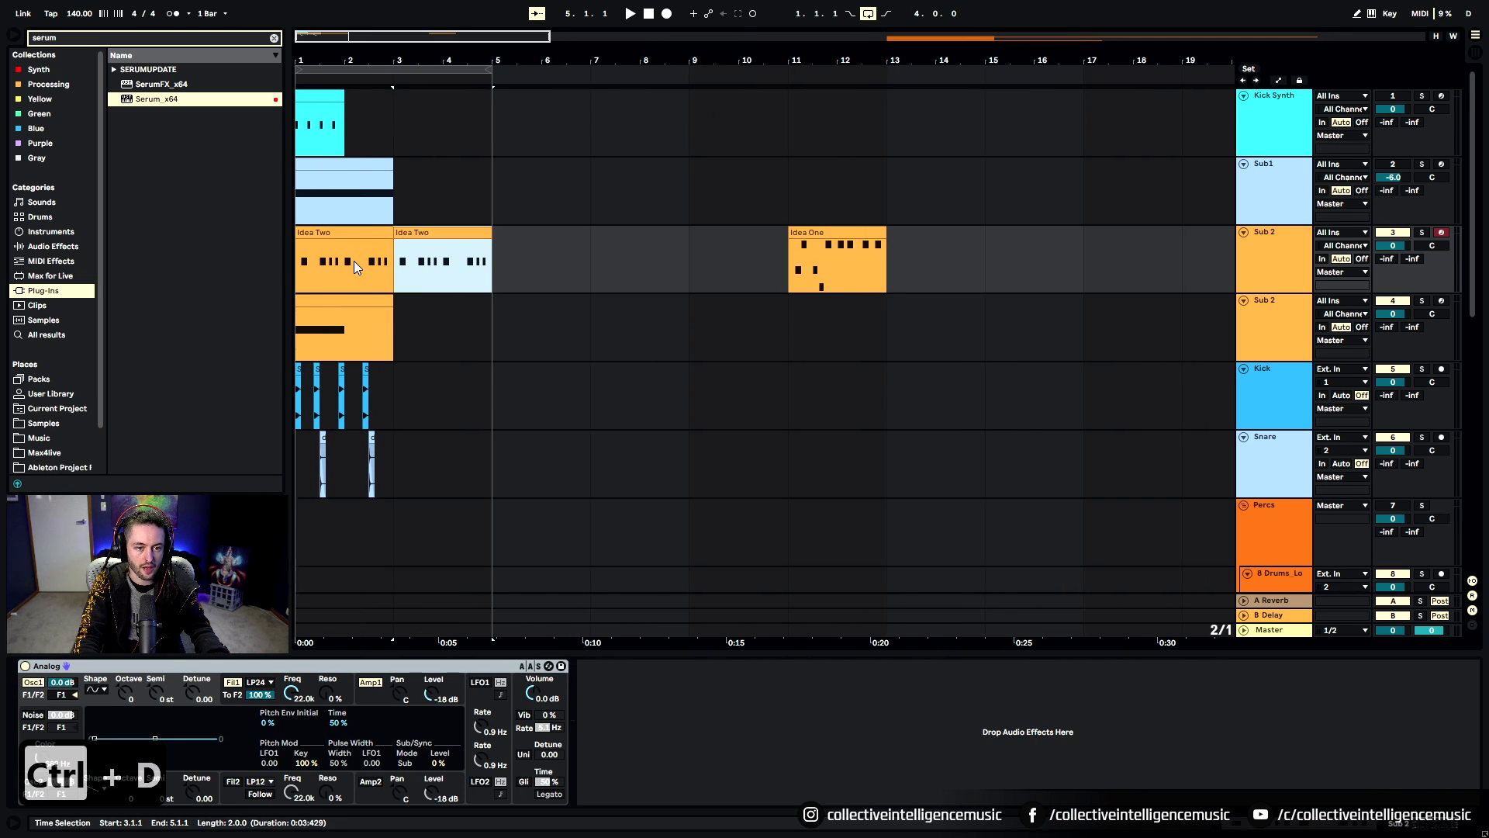
{"action": "left_click_drag", "start_coordinate": [390, 464], "coordinate": [306, 413]}
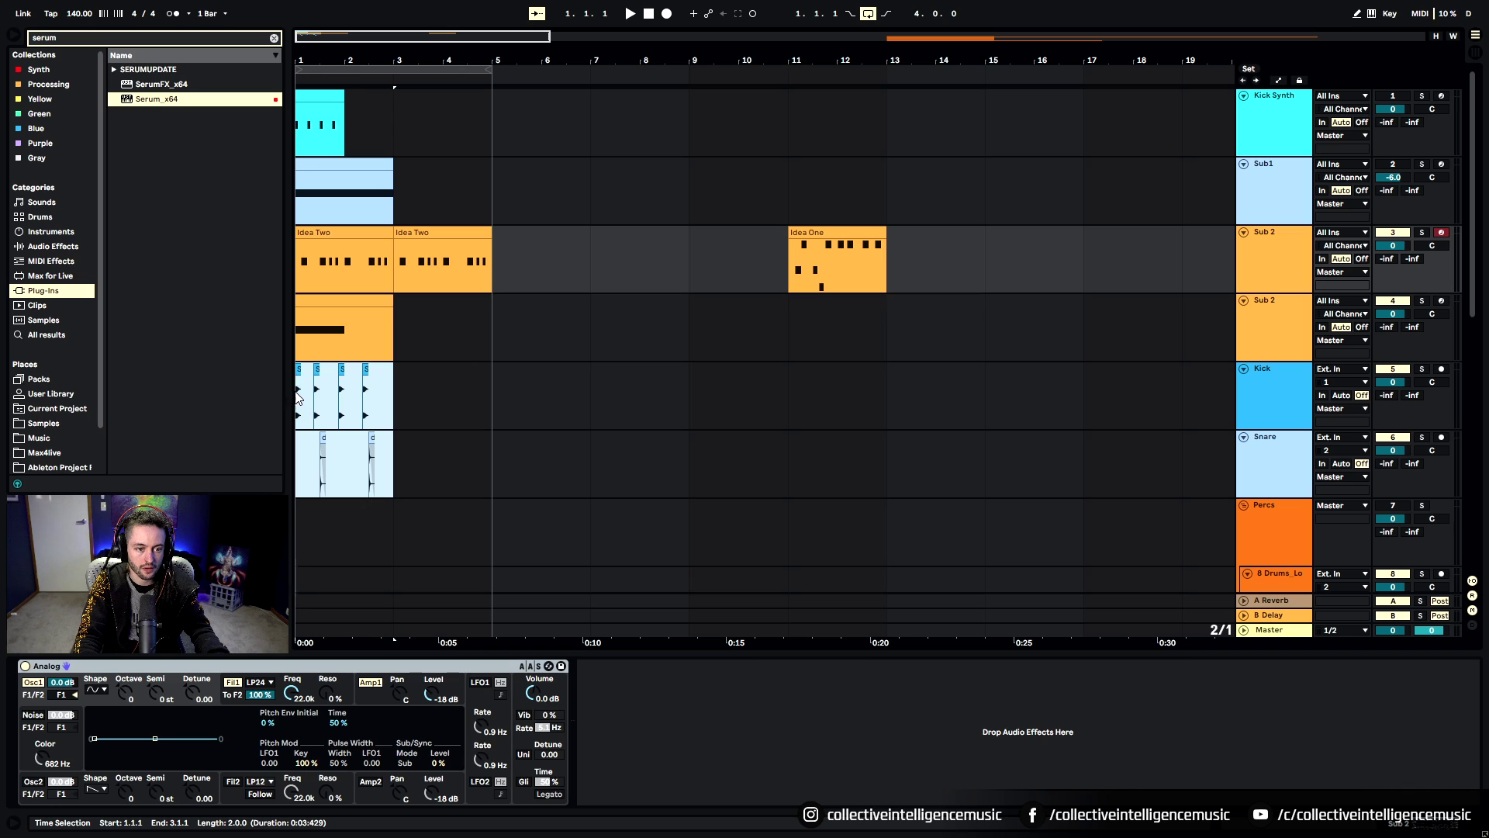
{"action": "key", "text": "ctrl+d"}
Switch the arrangement grid to 1/8 during playback and paste a copy of the kick from the end of bar 3 at 4.1.3
{"action": "key", "text": "space"}
{"action": "left_click_drag", "start_coordinate": [388, 62], "coordinate": [387, 159]}
{"action": "left_click", "coordinate": [733, 412]}
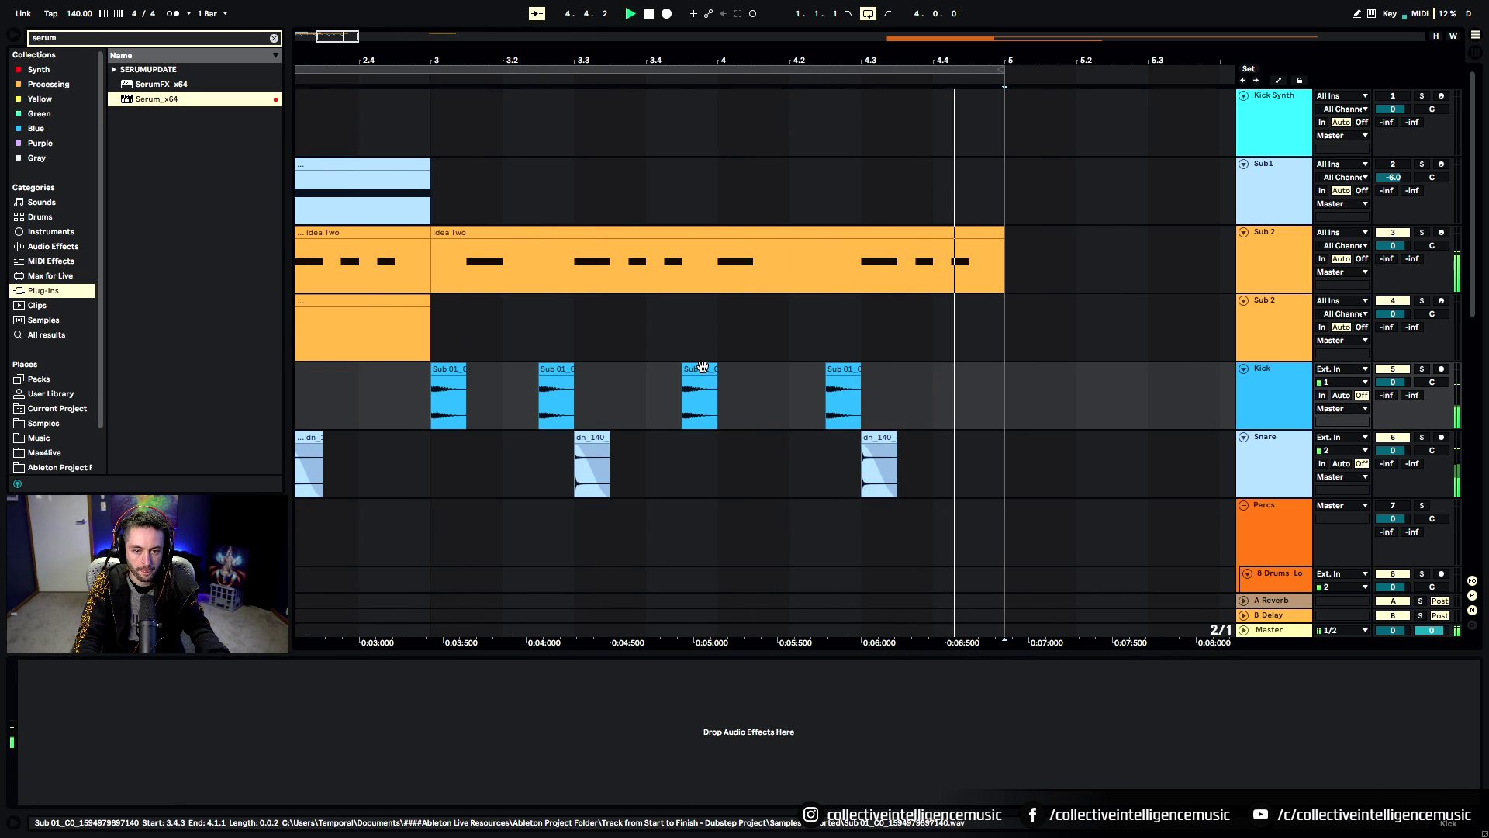
{"action": "left_click", "coordinate": [703, 368]}
{"action": "right_click", "coordinate": [772, 416]}
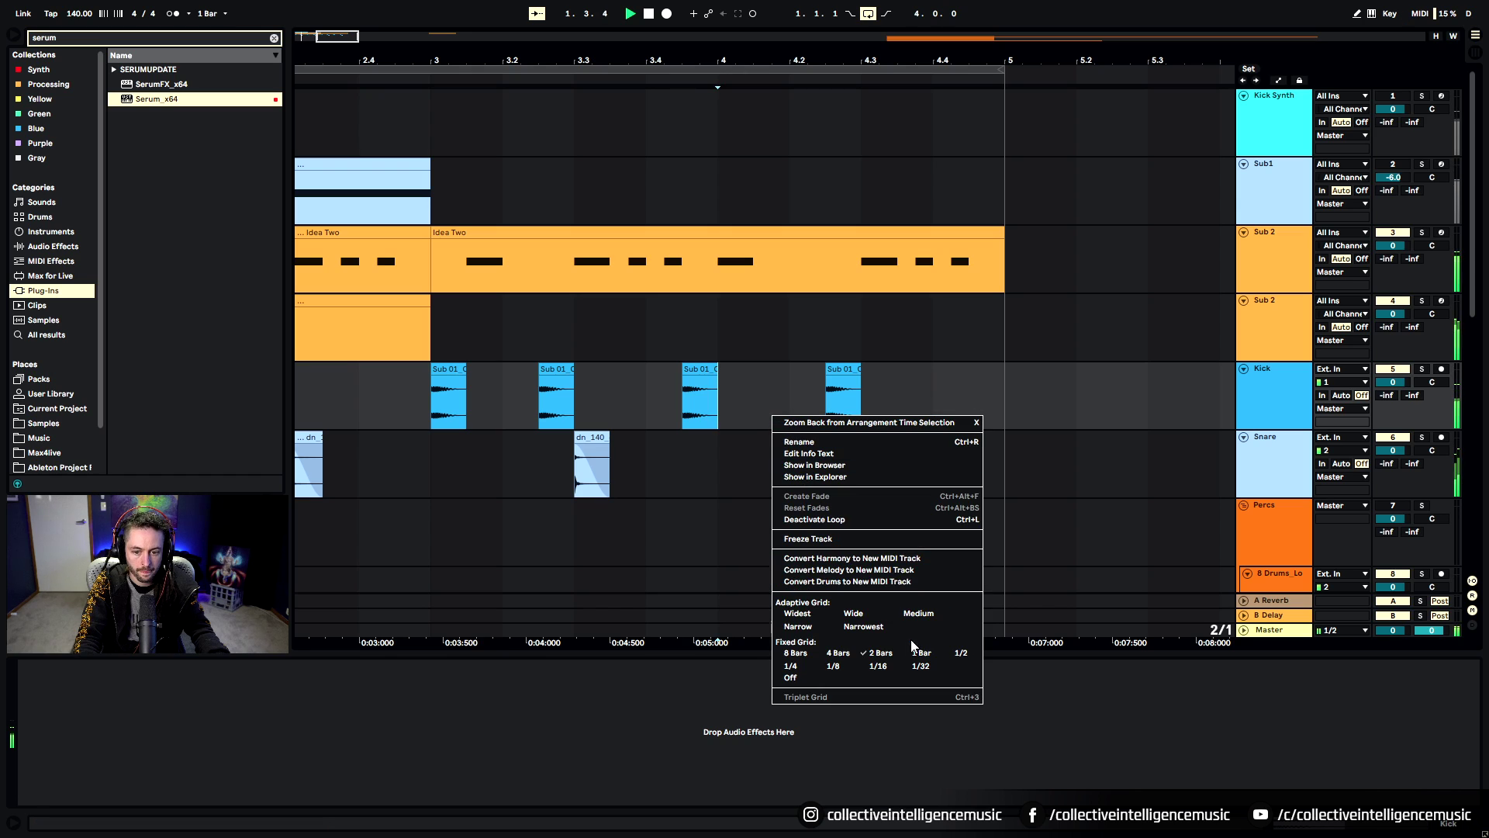
{"action": "left_click", "coordinate": [823, 669]}
{"action": "left_click", "coordinate": [709, 368]}
{"action": "key", "text": "ctrl+c"}
{"action": "left_click", "coordinate": [764, 414]}
{"action": "key", "text": "ctrl+v"}
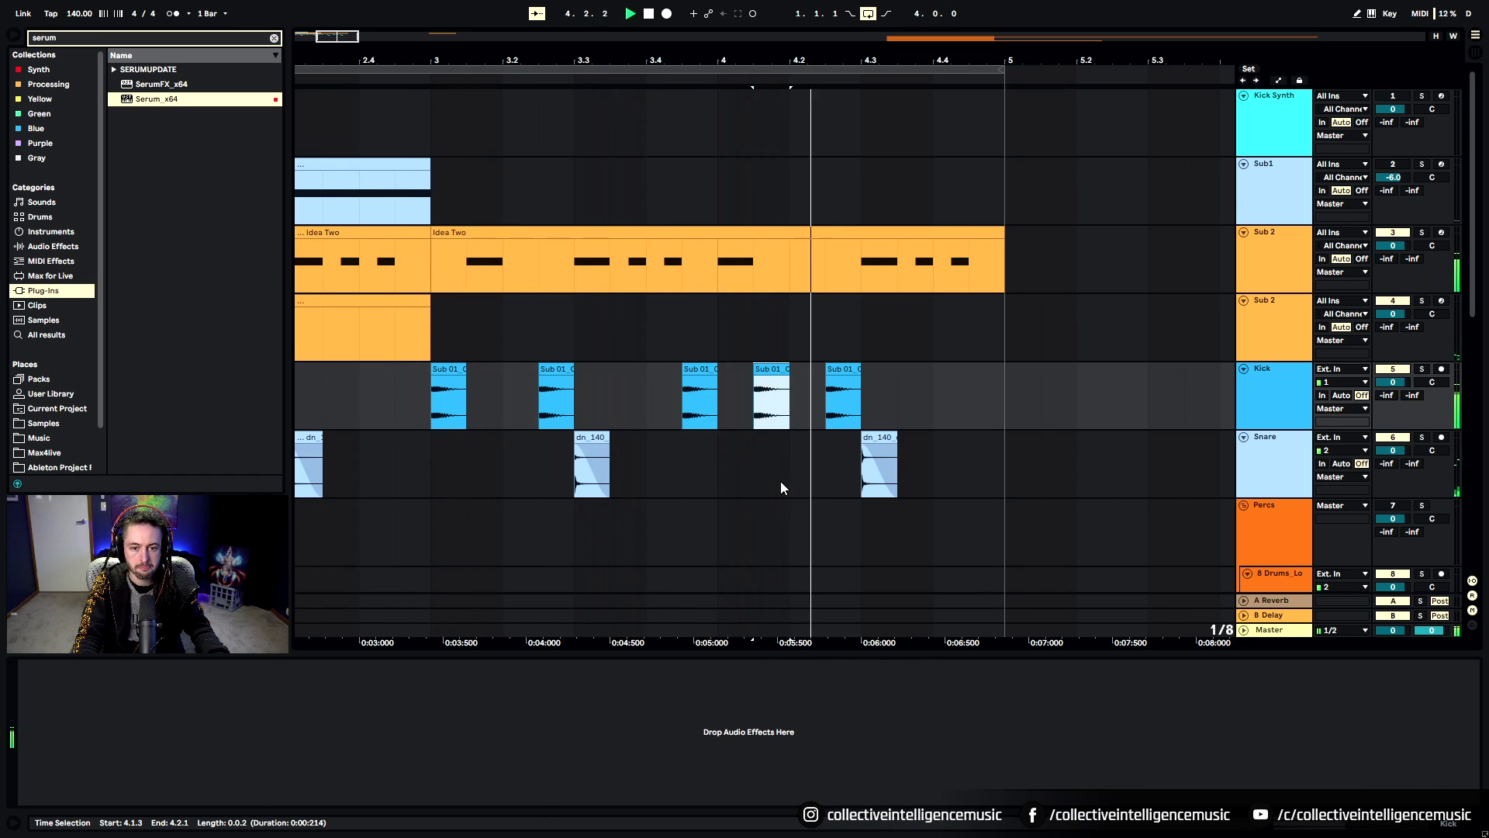
Move the two-bar kick and snare variation with the extra kick out of bars 3 and 4 to bar 8
{"action": "left_click_drag", "start_coordinate": [749, 62], "coordinate": [607, 57]}
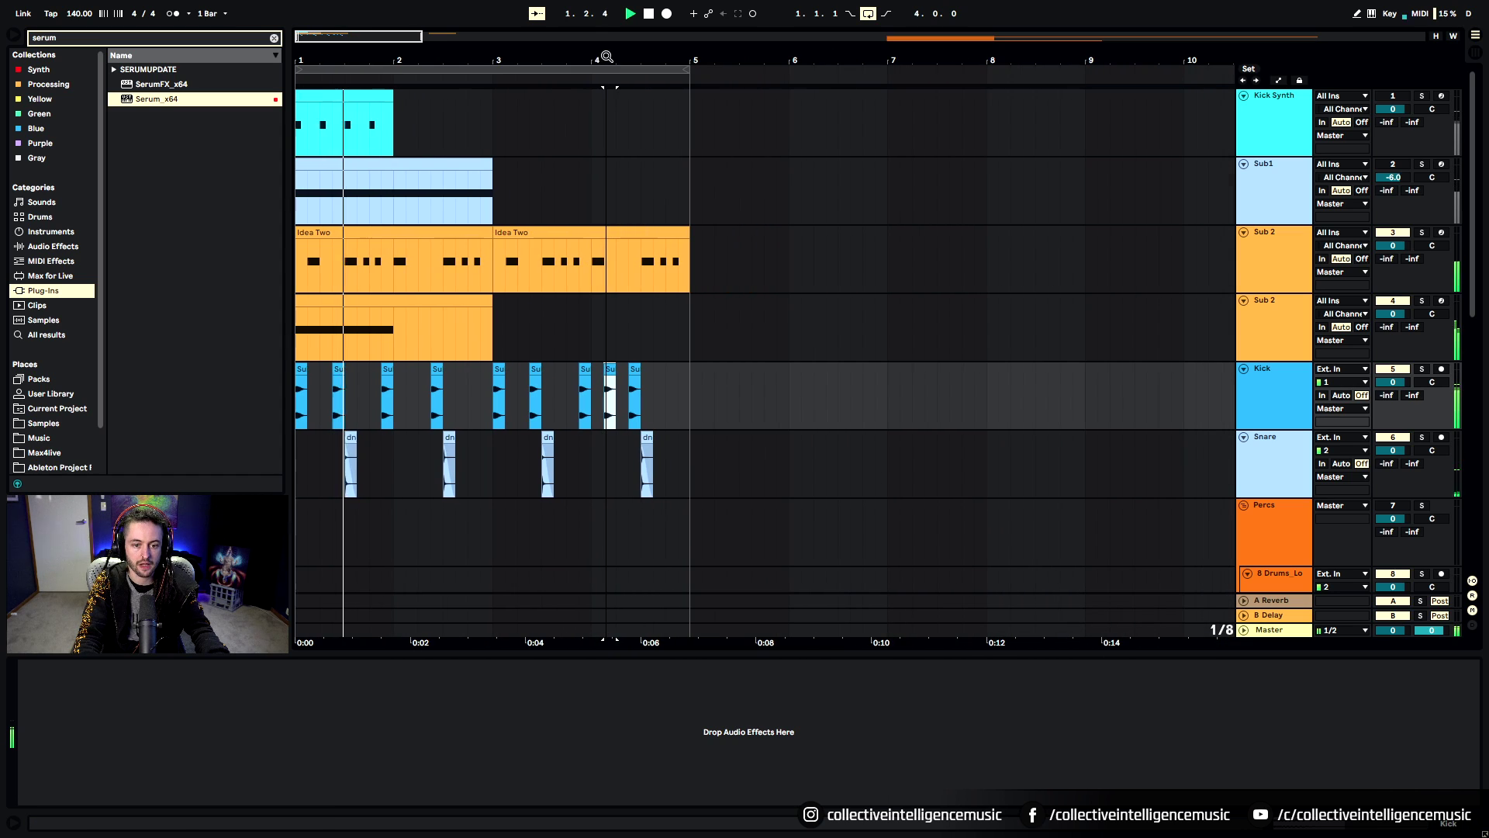
{"action": "left_click_drag", "start_coordinate": [506, 477], "coordinate": [667, 393]}
{"action": "left_click_drag", "start_coordinate": [492, 482], "coordinate": [662, 424]}
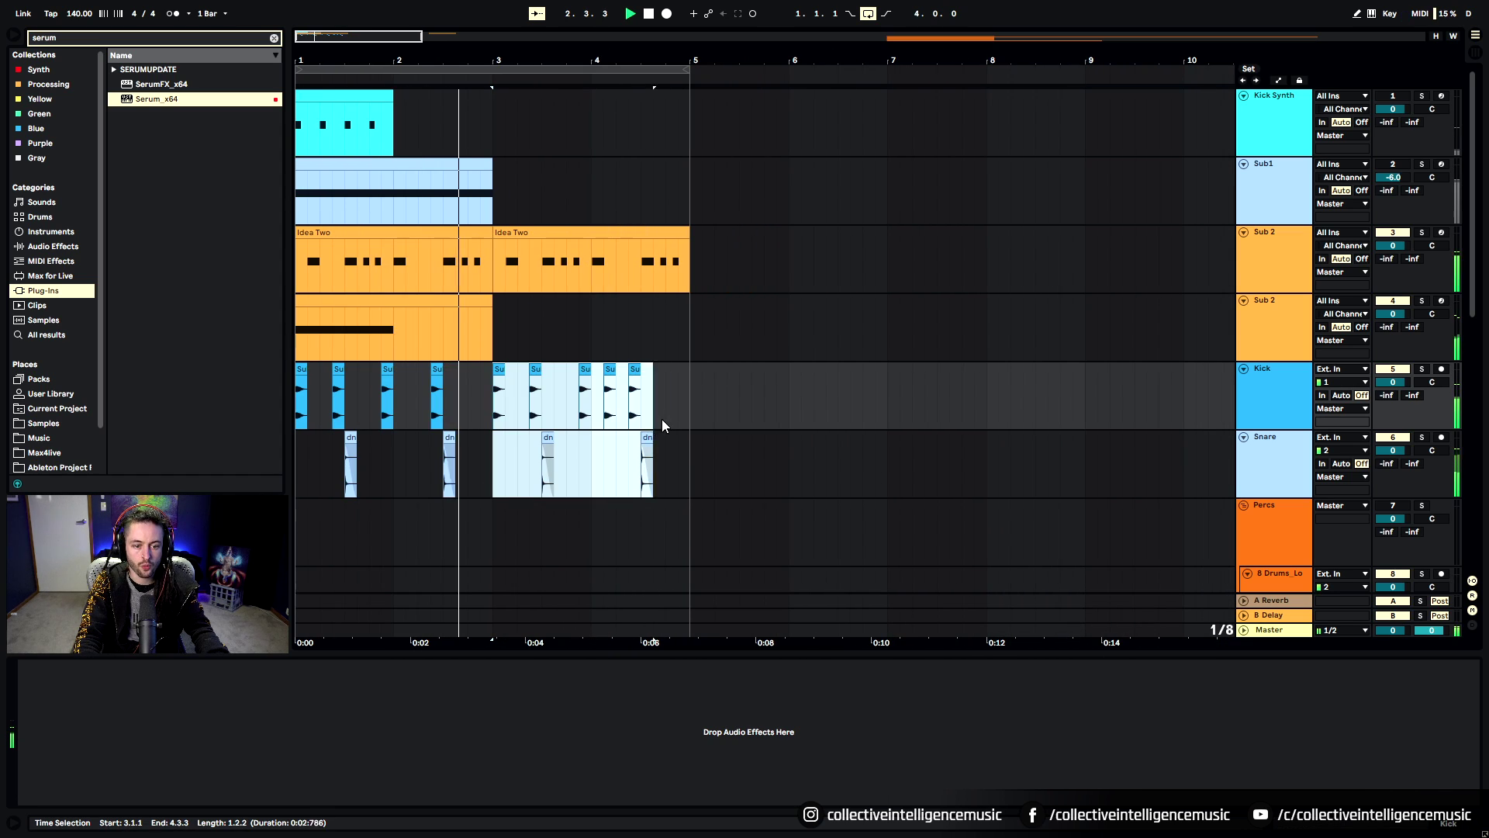
{"action": "left_click_drag", "start_coordinate": [684, 488], "coordinate": [903, 393]}
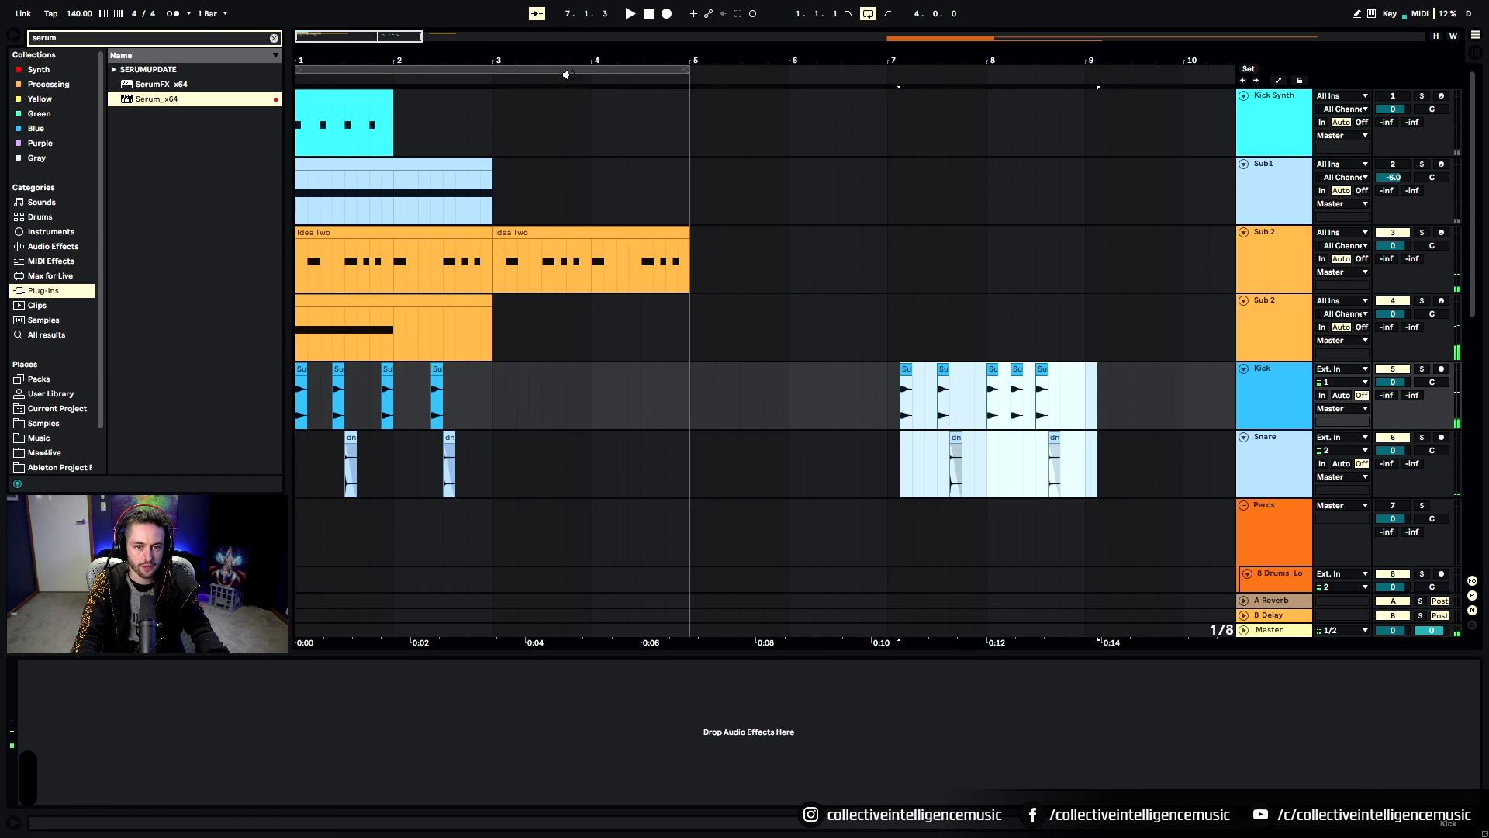
{"action": "left_click_drag", "start_coordinate": [586, 59], "coordinate": [500, 44]}
{"action": "left_click_drag", "start_coordinate": [733, 378], "coordinate": [794, 378]}
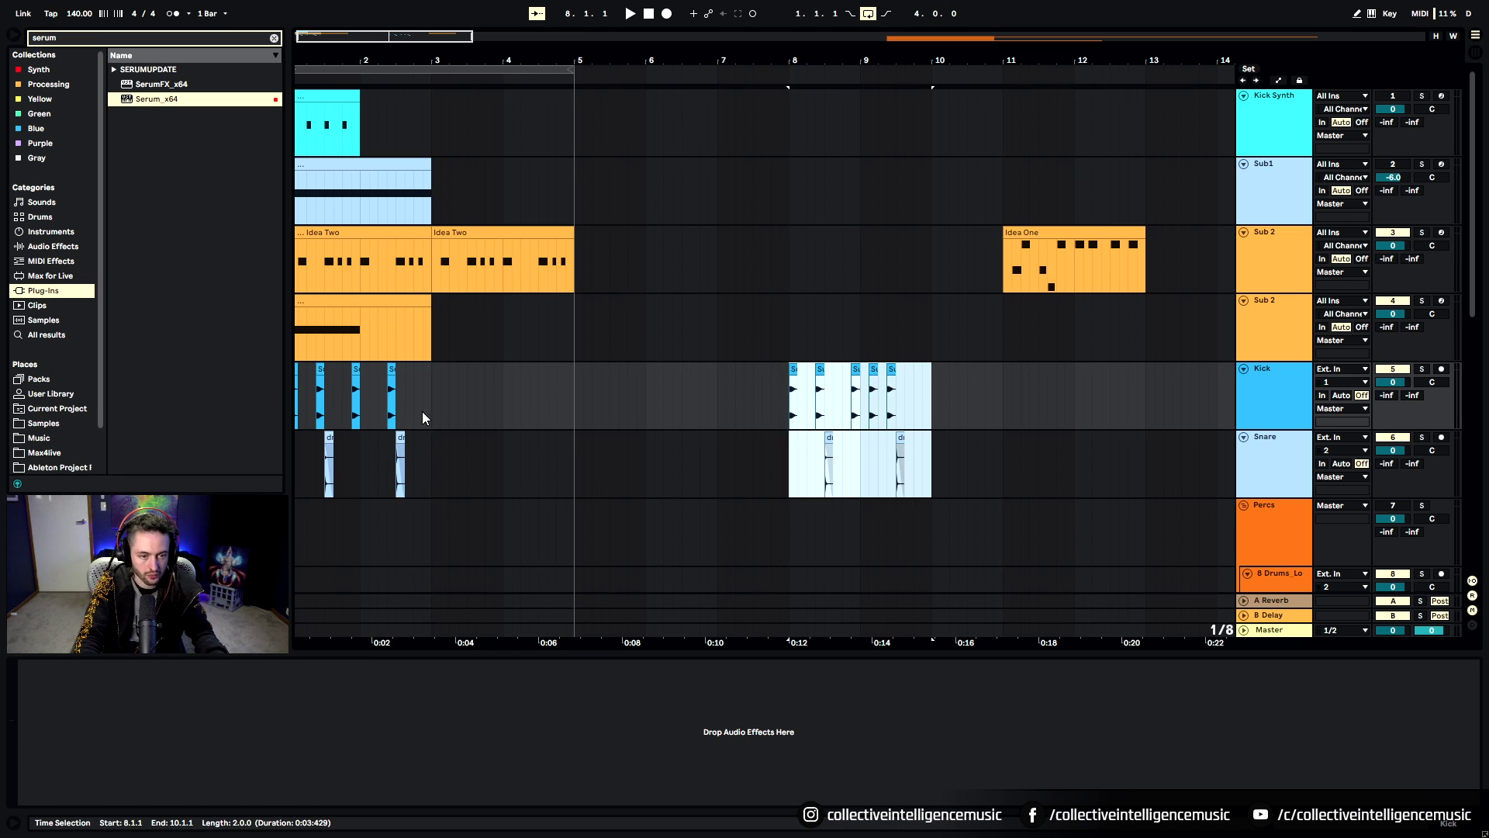
Duplicate the original two-bar kick and snare pattern twice, and move the variation directly behind the copies at bar 7
{"action": "left_click_drag", "start_coordinate": [434, 60], "coordinate": [446, 76]}
{"action": "left_click", "coordinate": [476, 406]}
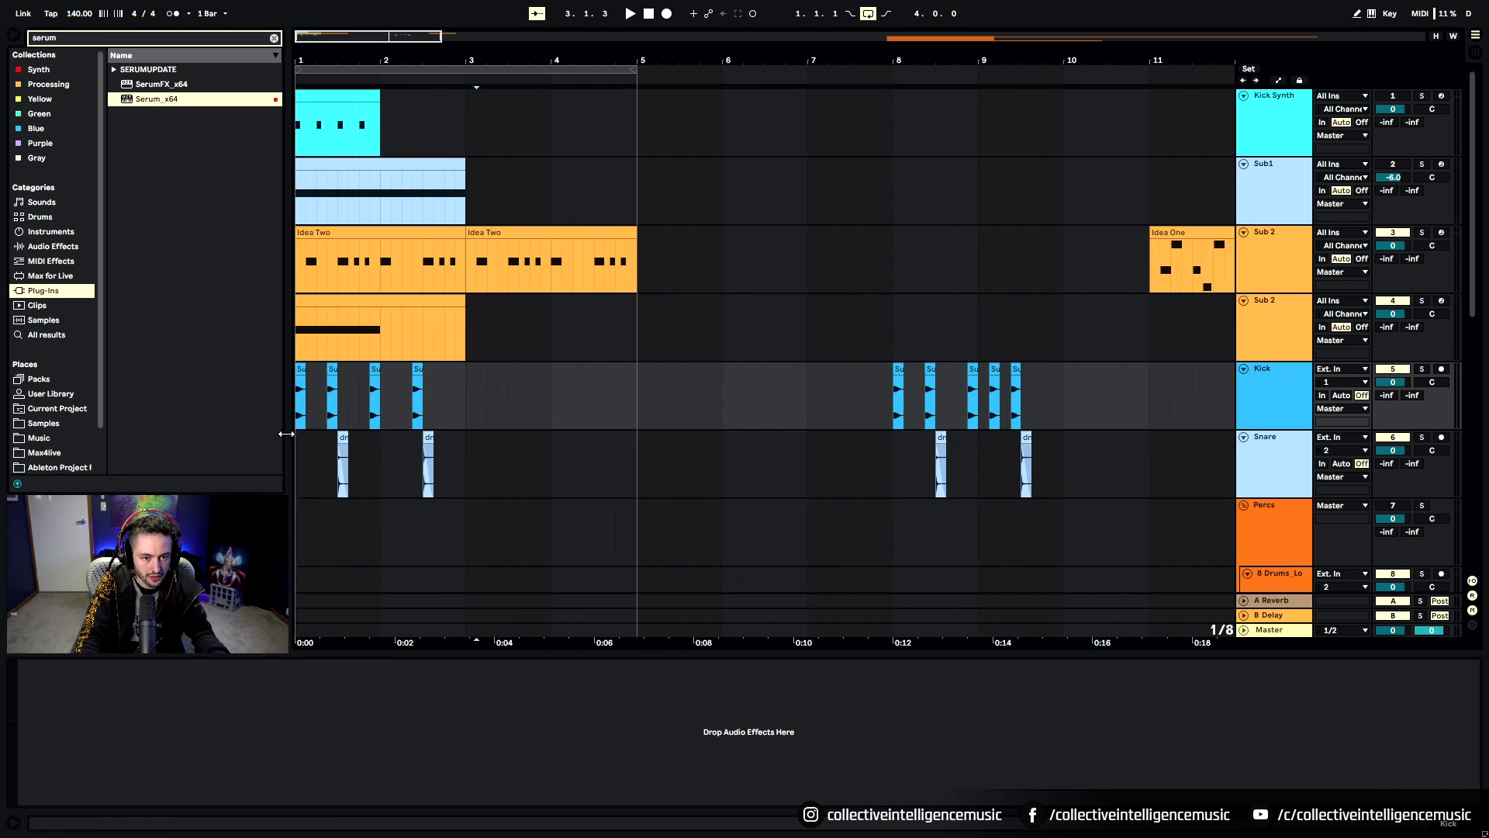
{"action": "left_click_drag", "start_coordinate": [302, 372], "coordinate": [465, 473]}
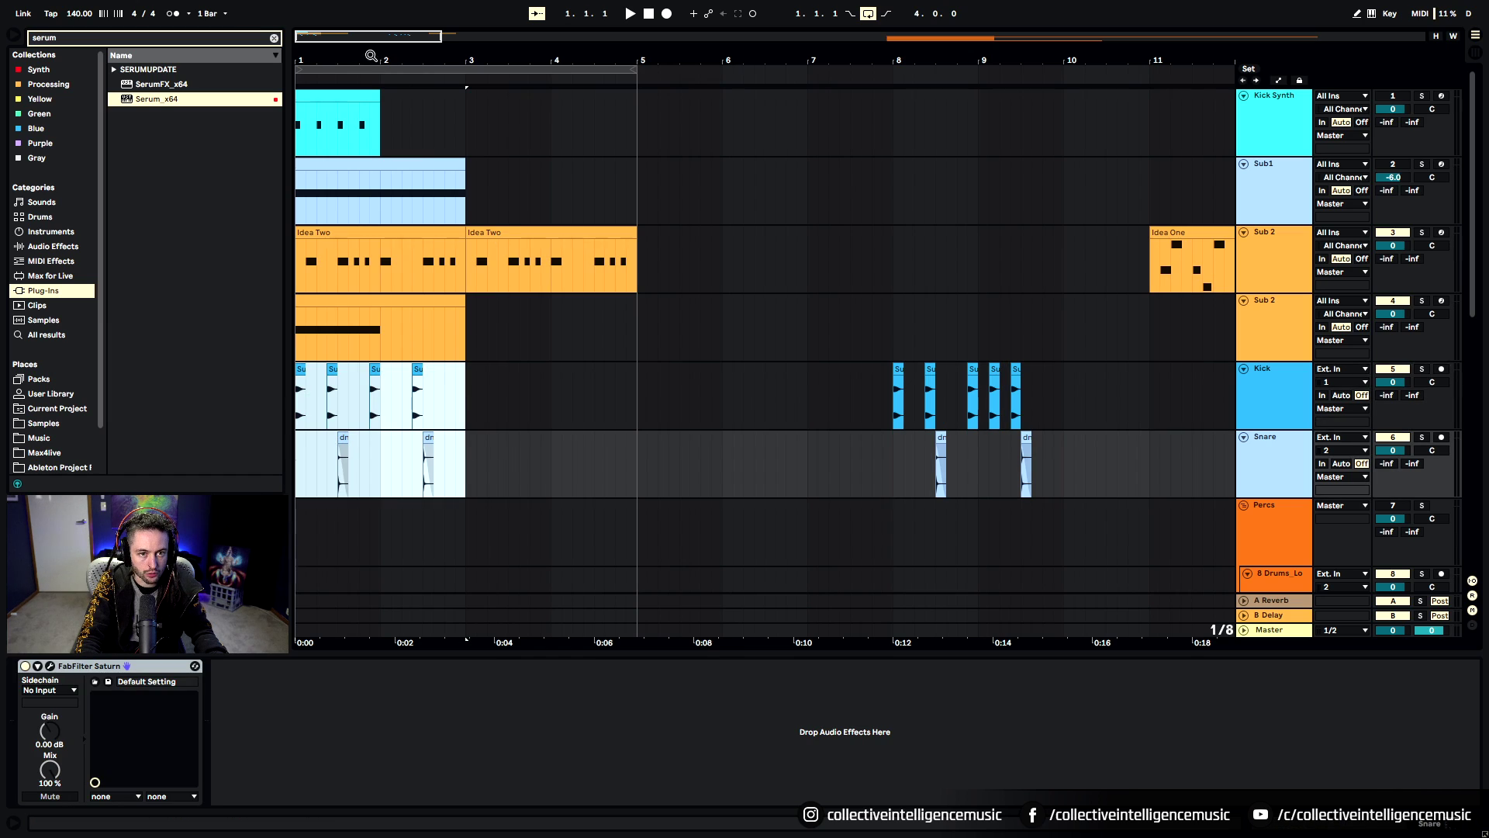
{"action": "key", "text": "ctrl+d"}
{"action": "key", "text": "ctrl+d"}
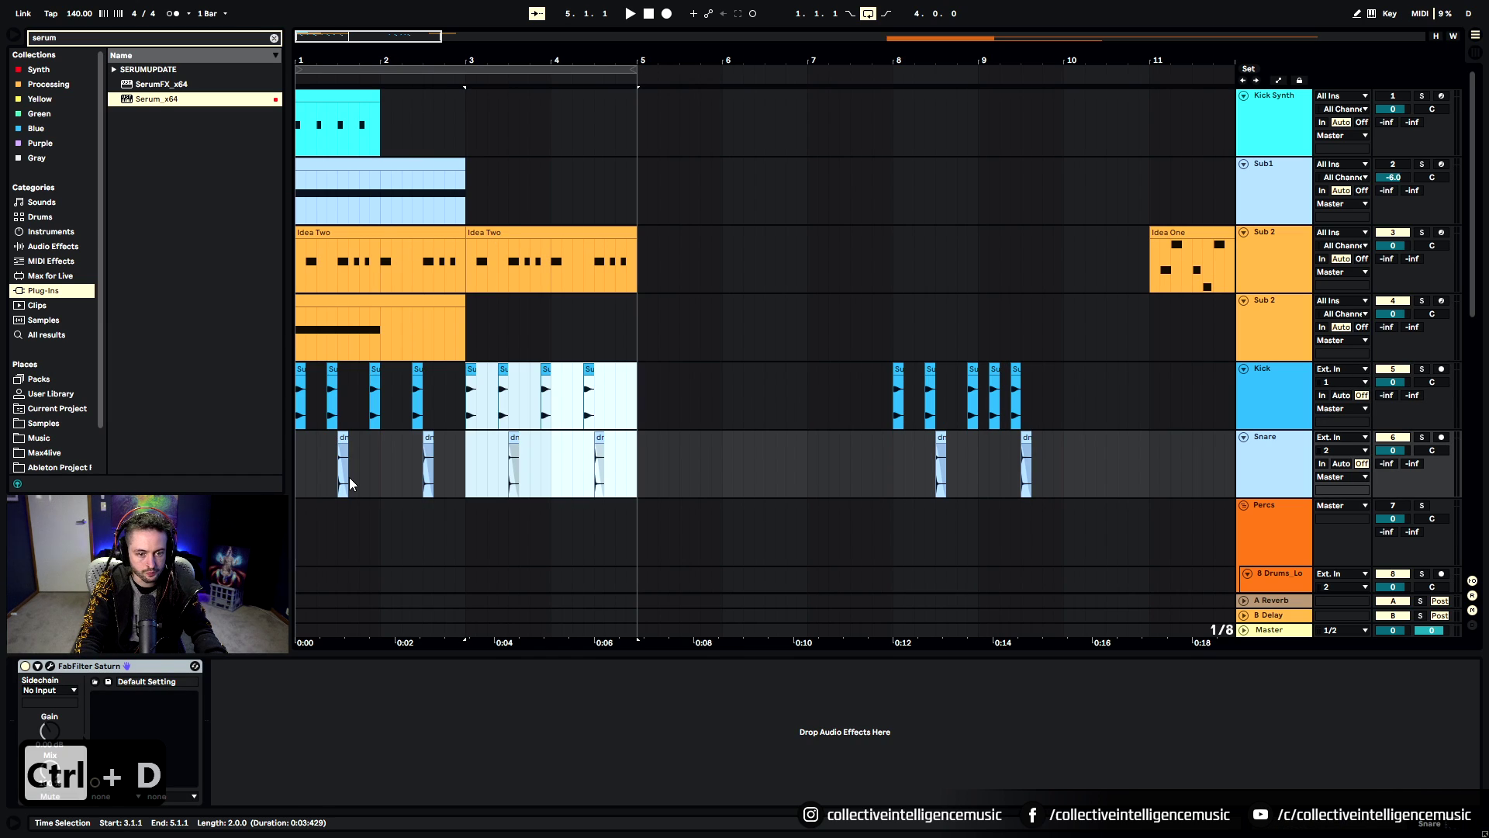
{"action": "left_click_drag", "start_coordinate": [884, 372], "coordinate": [916, 446]}
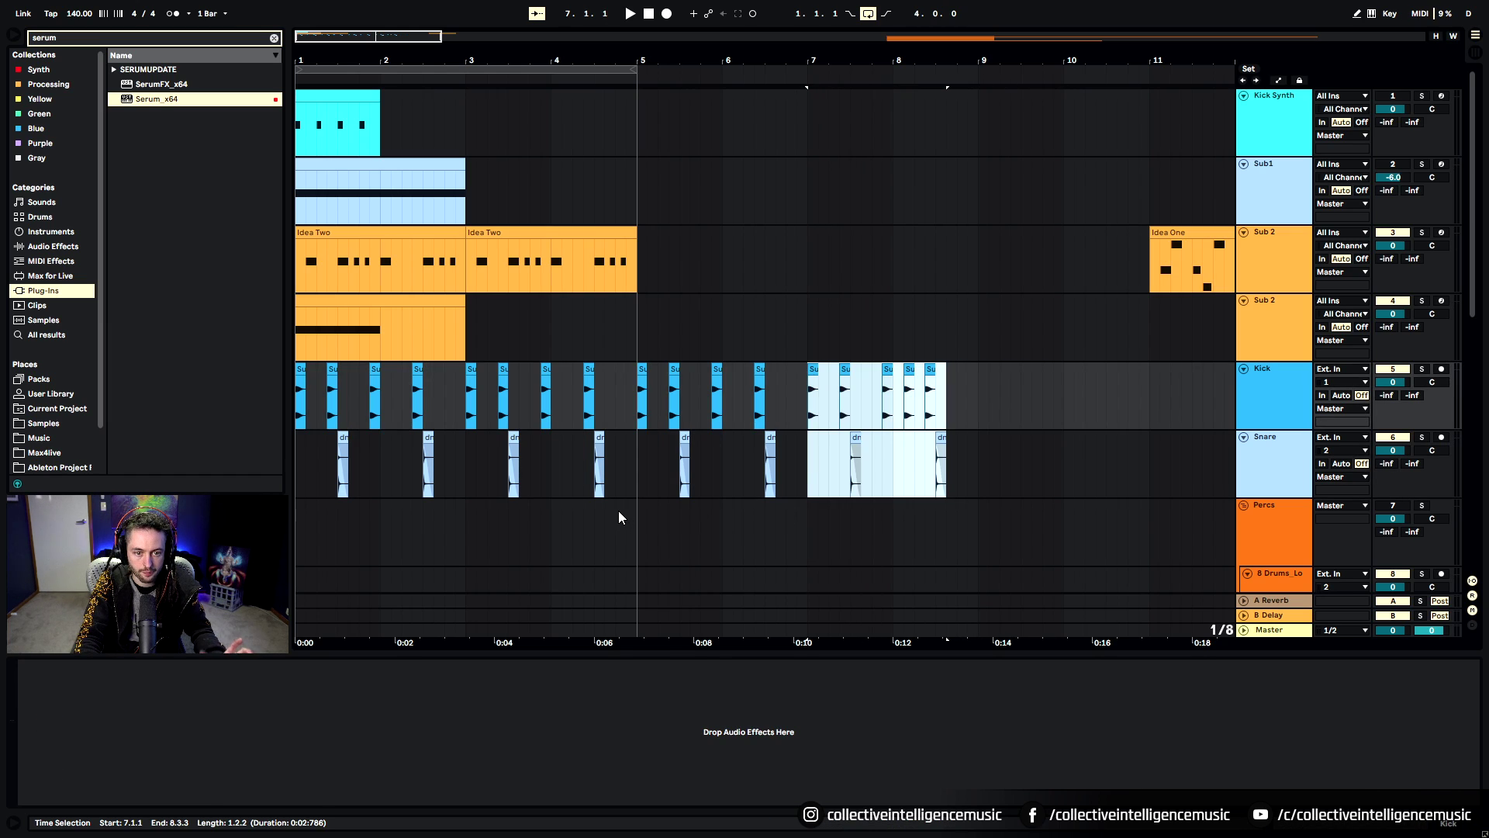
{"action": "left_click_drag", "start_coordinate": [301, 386], "coordinate": [628, 390]}
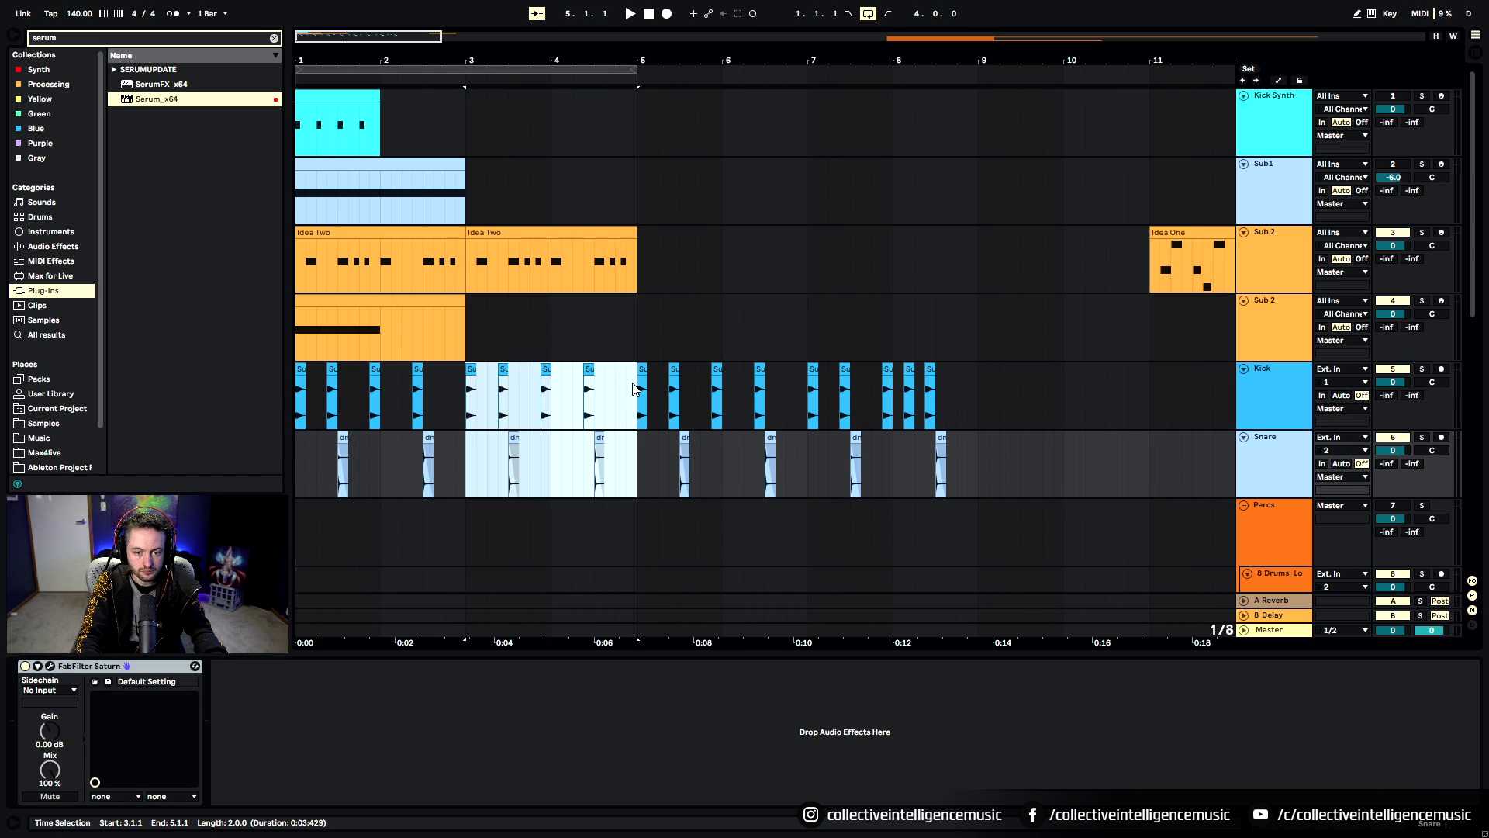
{"action": "left_click_drag", "start_coordinate": [646, 476], "coordinate": [967, 388]}
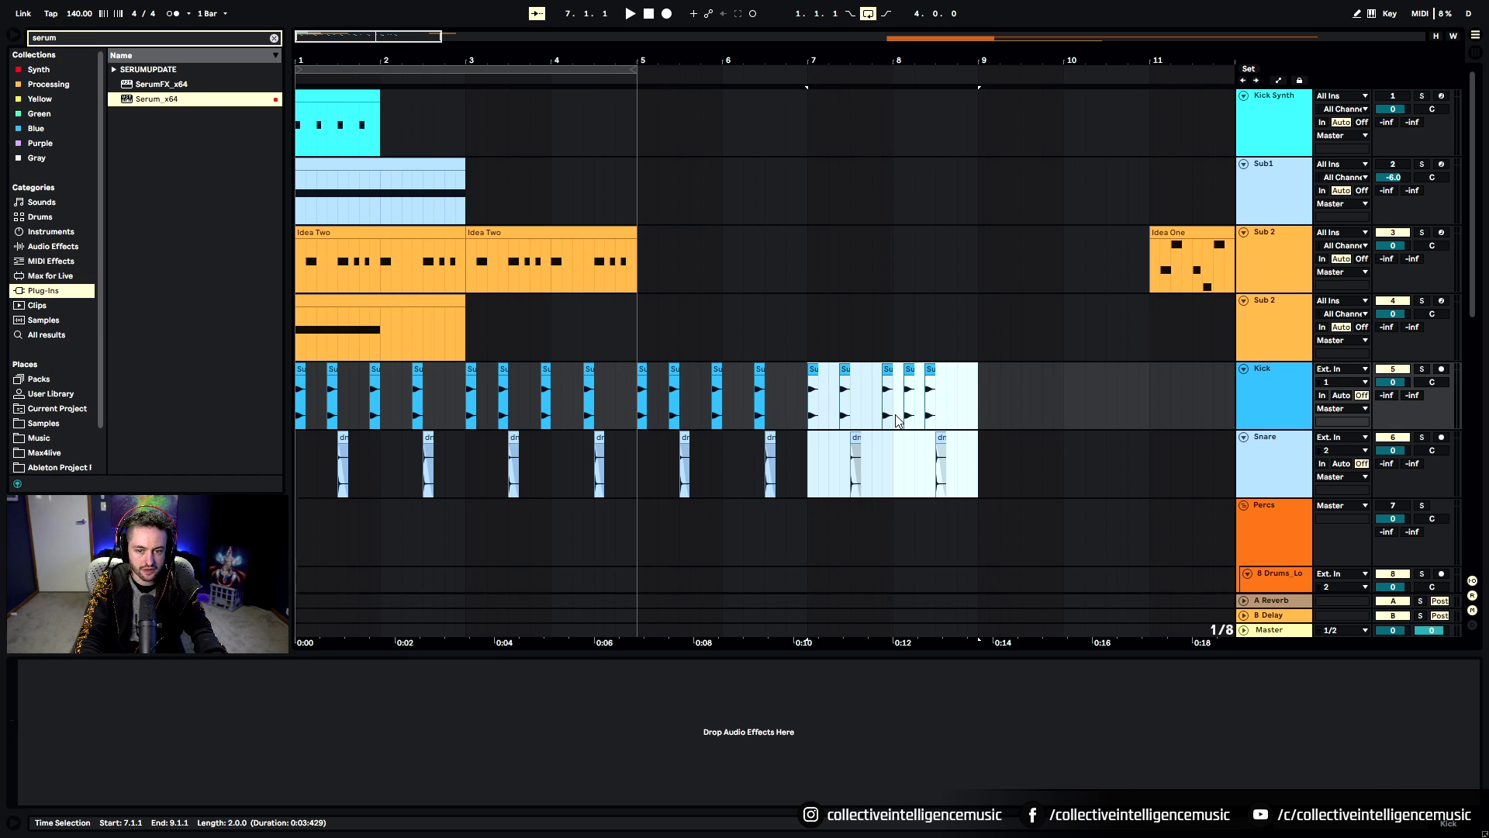
{"action": "left_click", "coordinate": [814, 435]}
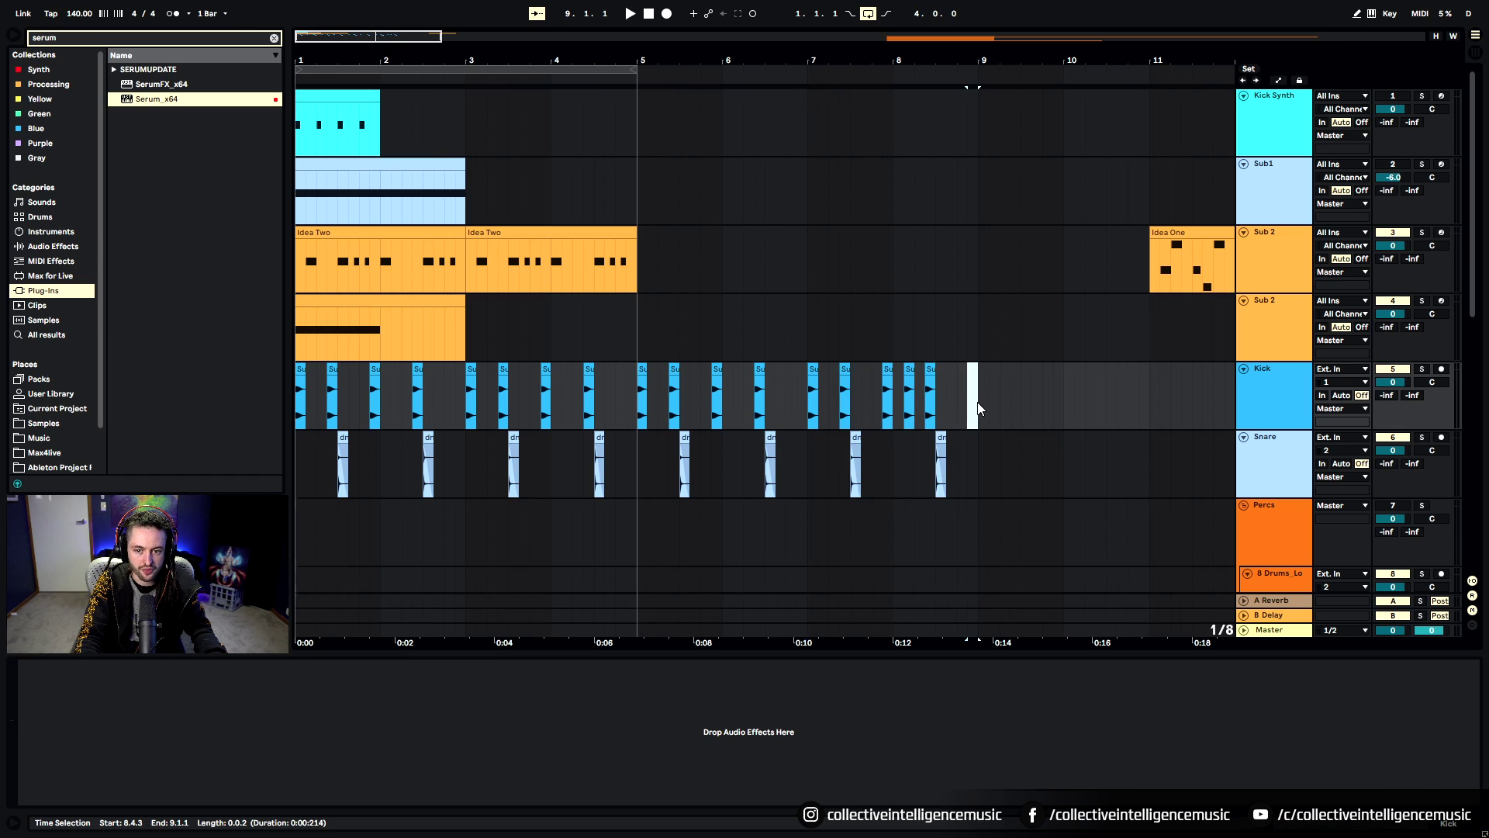
{"action": "left_click_drag", "start_coordinate": [979, 409], "coordinate": [803, 410]}
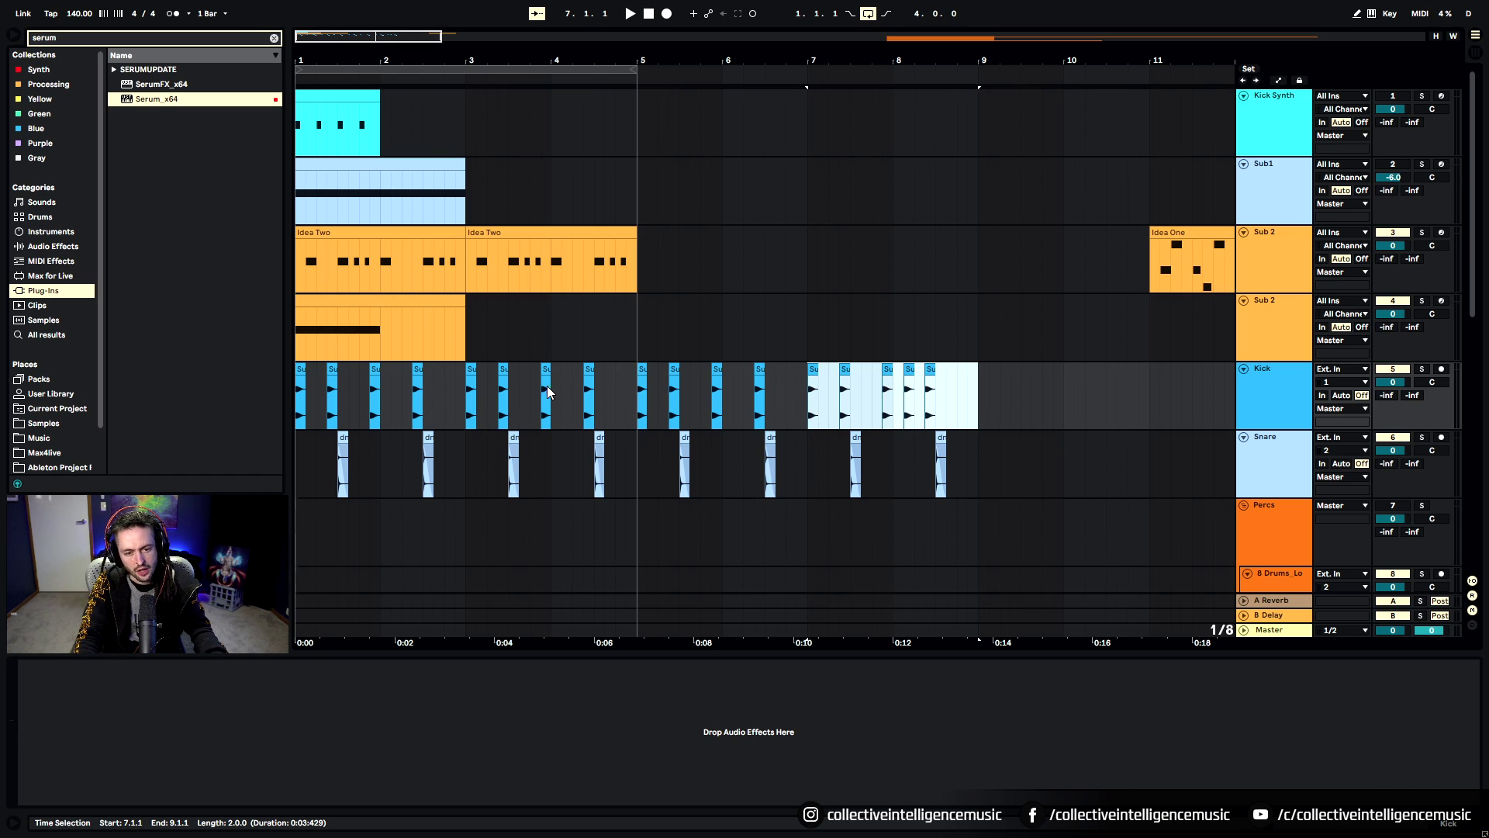
Deactivate the kick clip at 3.2.3 and play the four-bar loop
{"action": "left_click", "coordinate": [471, 411]}
{"action": "key", "text": "space"}
{"action": "left_click", "coordinate": [504, 369]}
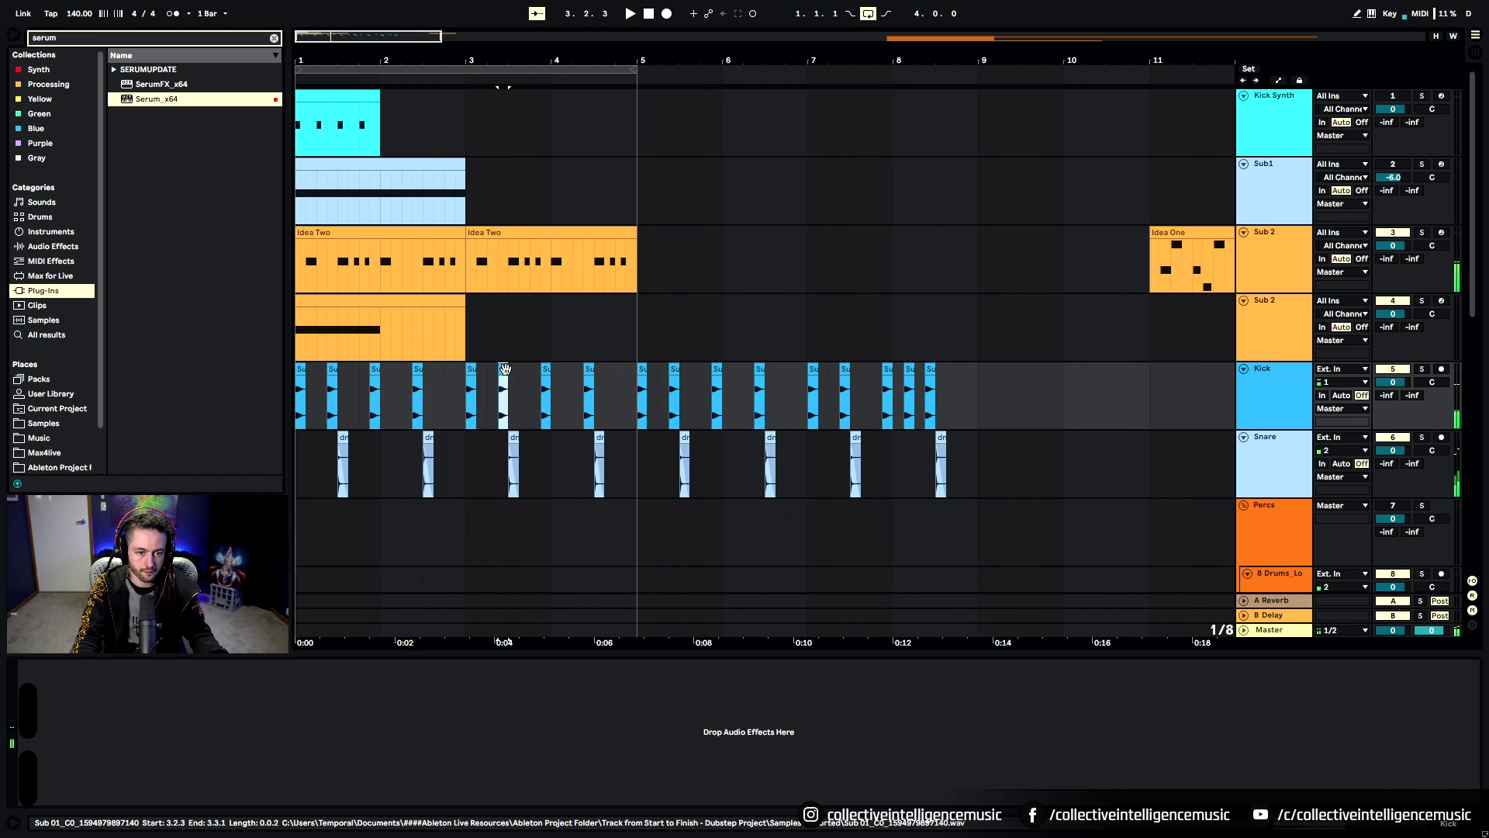
{"action": "key", "text": "0"}
{"action": "left_click", "coordinate": [465, 400]}
{"action": "key", "text": "space"}
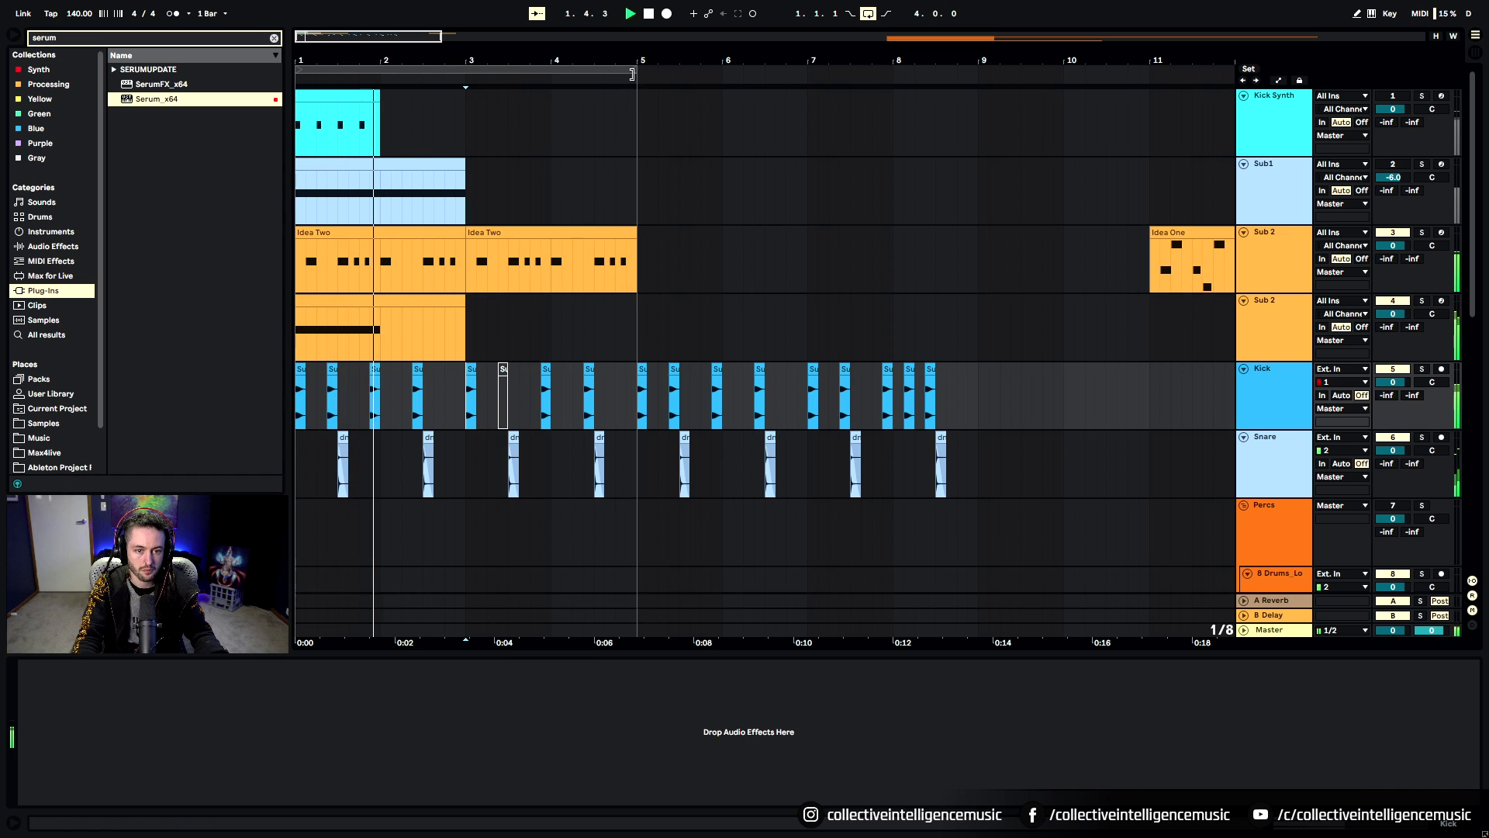
Extend the arrangement loop to eight bars and reactivate the kick clip at 3.2.3
{"action": "left_click_drag", "start_coordinate": [632, 74], "coordinate": [980, 122]}
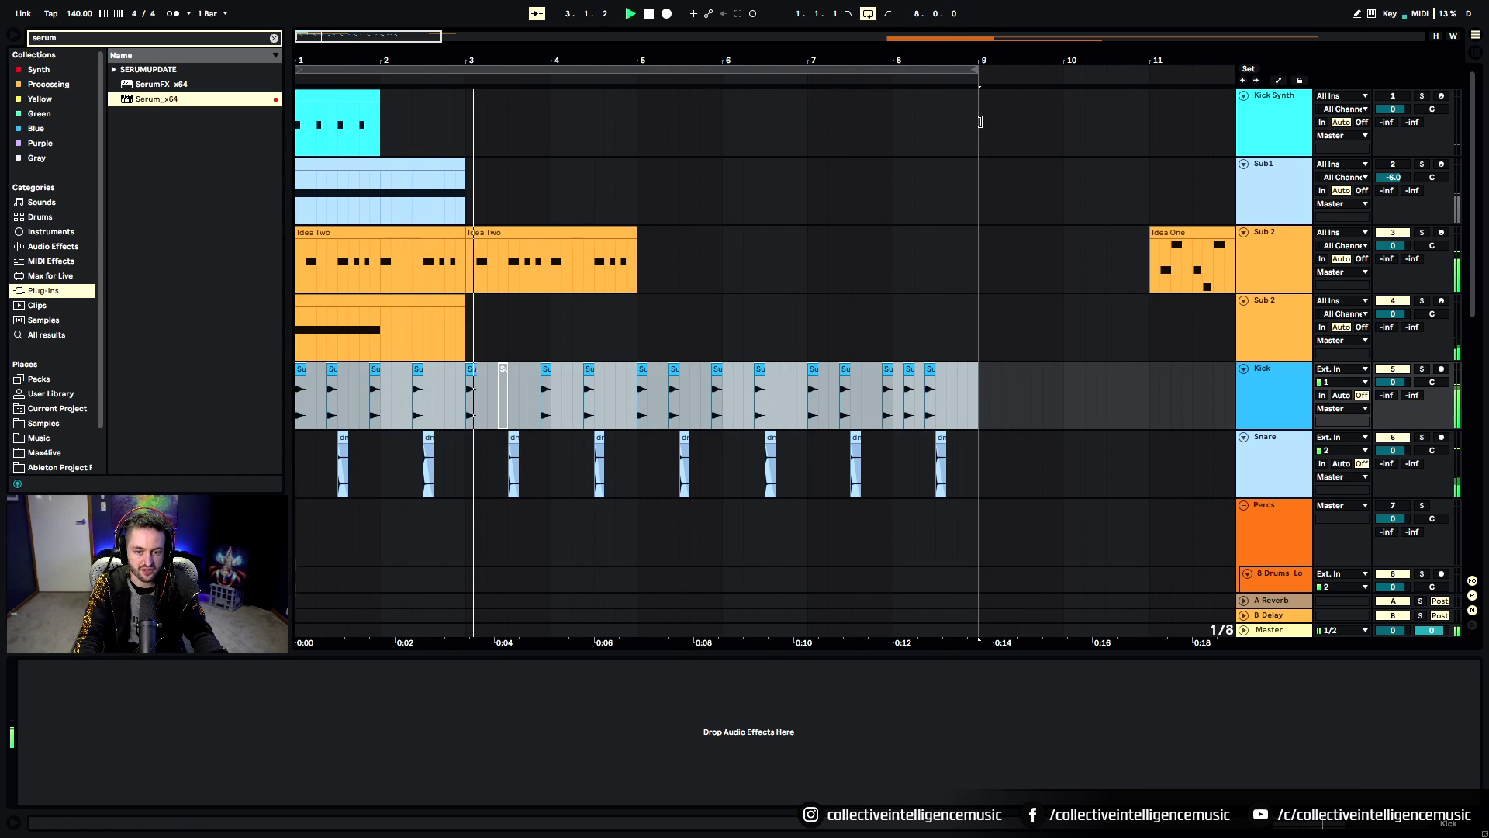
{"action": "left_click", "coordinate": [546, 458]}
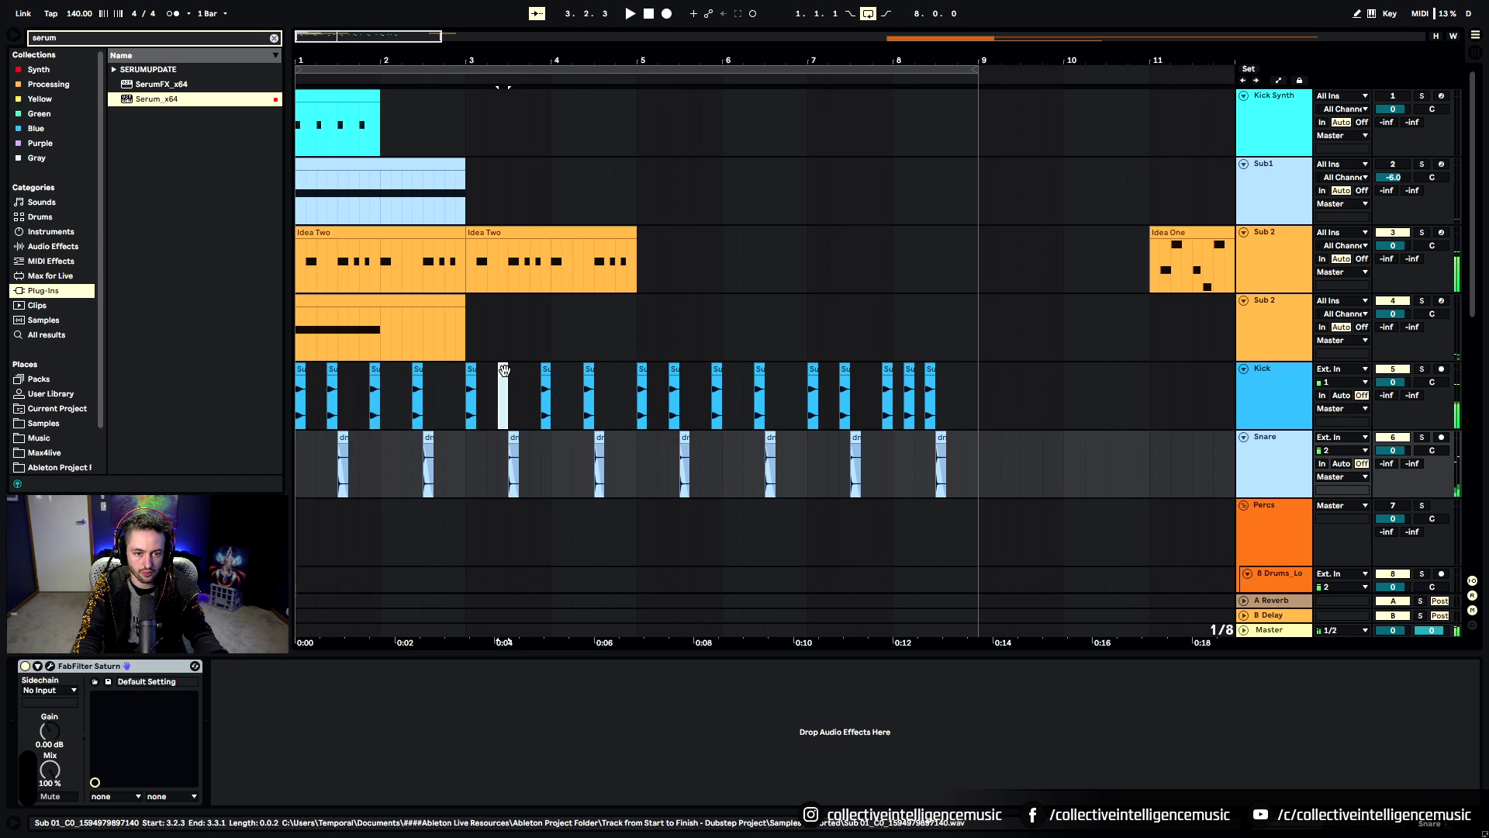
{"action": "key", "text": "0"}
Try muting the kick clip at 4.2.3, but keep it active and deactivate the kick clip at 3.4.3 instead
{"action": "left_click", "coordinate": [588, 370]}
{"action": "key", "text": "0"}
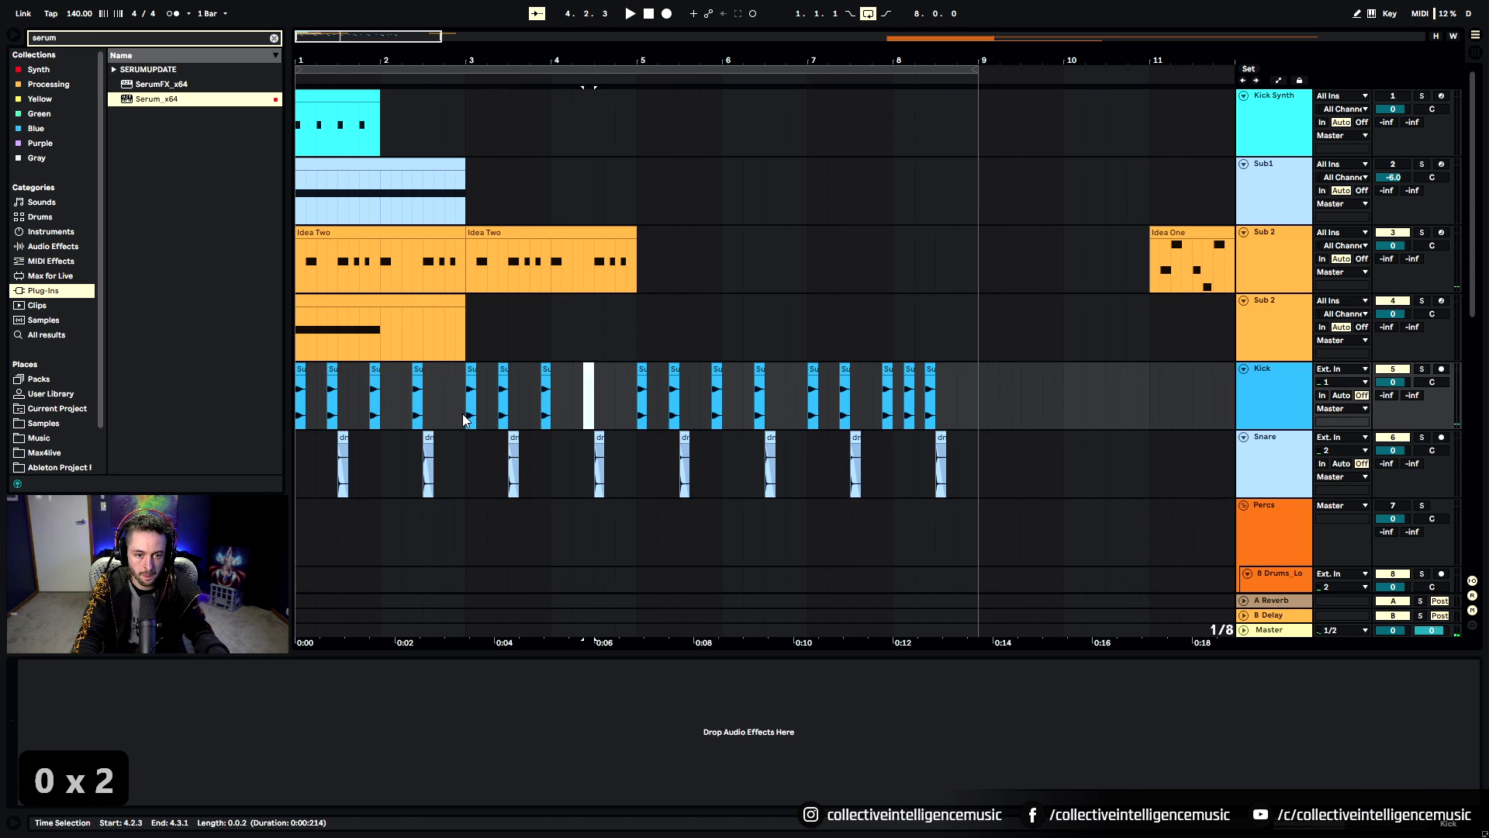
{"action": "left_click", "coordinate": [545, 369]}
{"action": "key", "text": "0"}
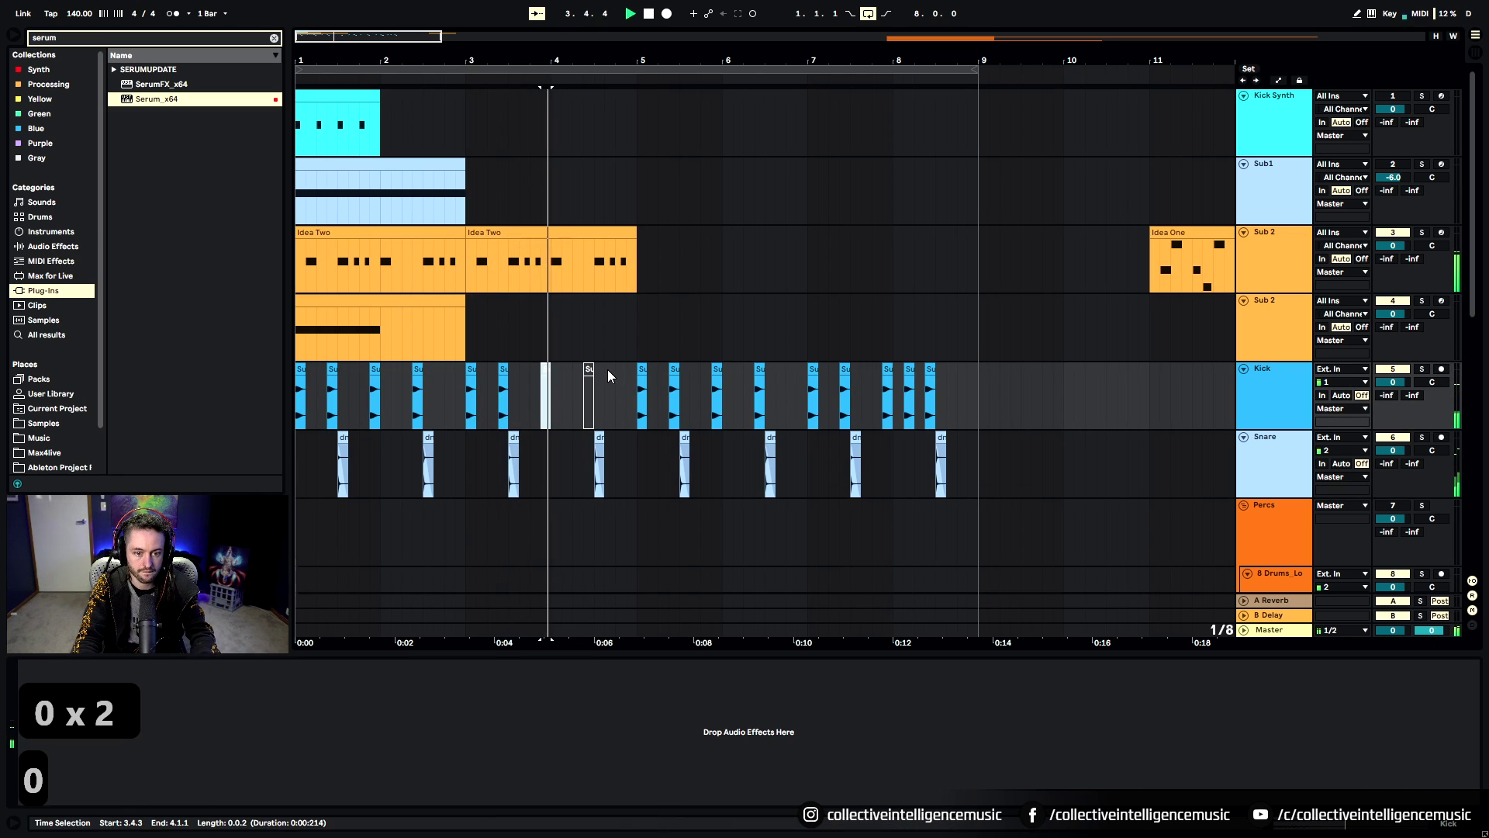
{"action": "left_click", "coordinate": [588, 367]}
{"action": "key", "text": "0"}
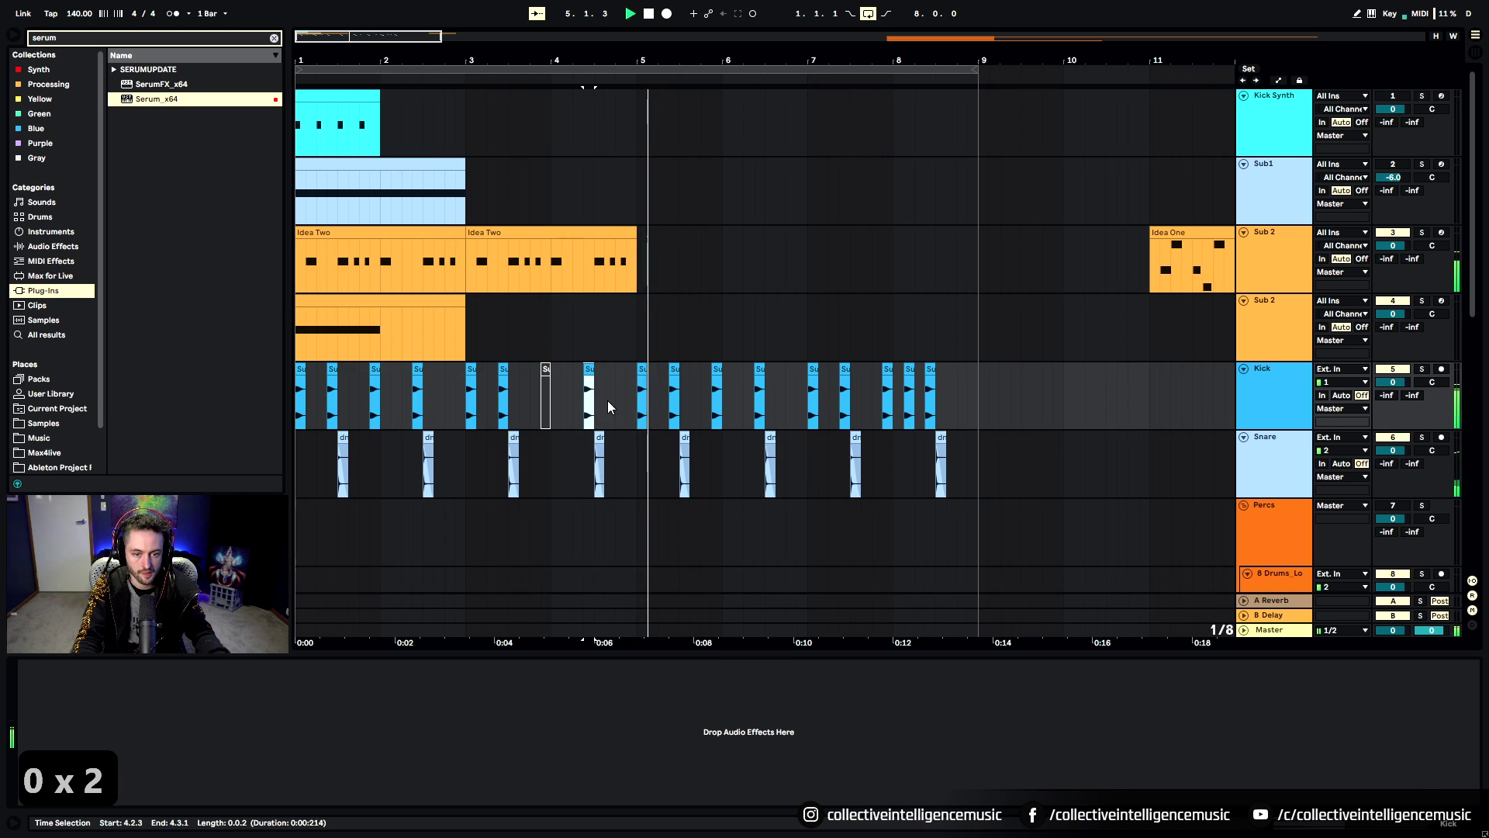
{"action": "left_click", "coordinate": [301, 373]}
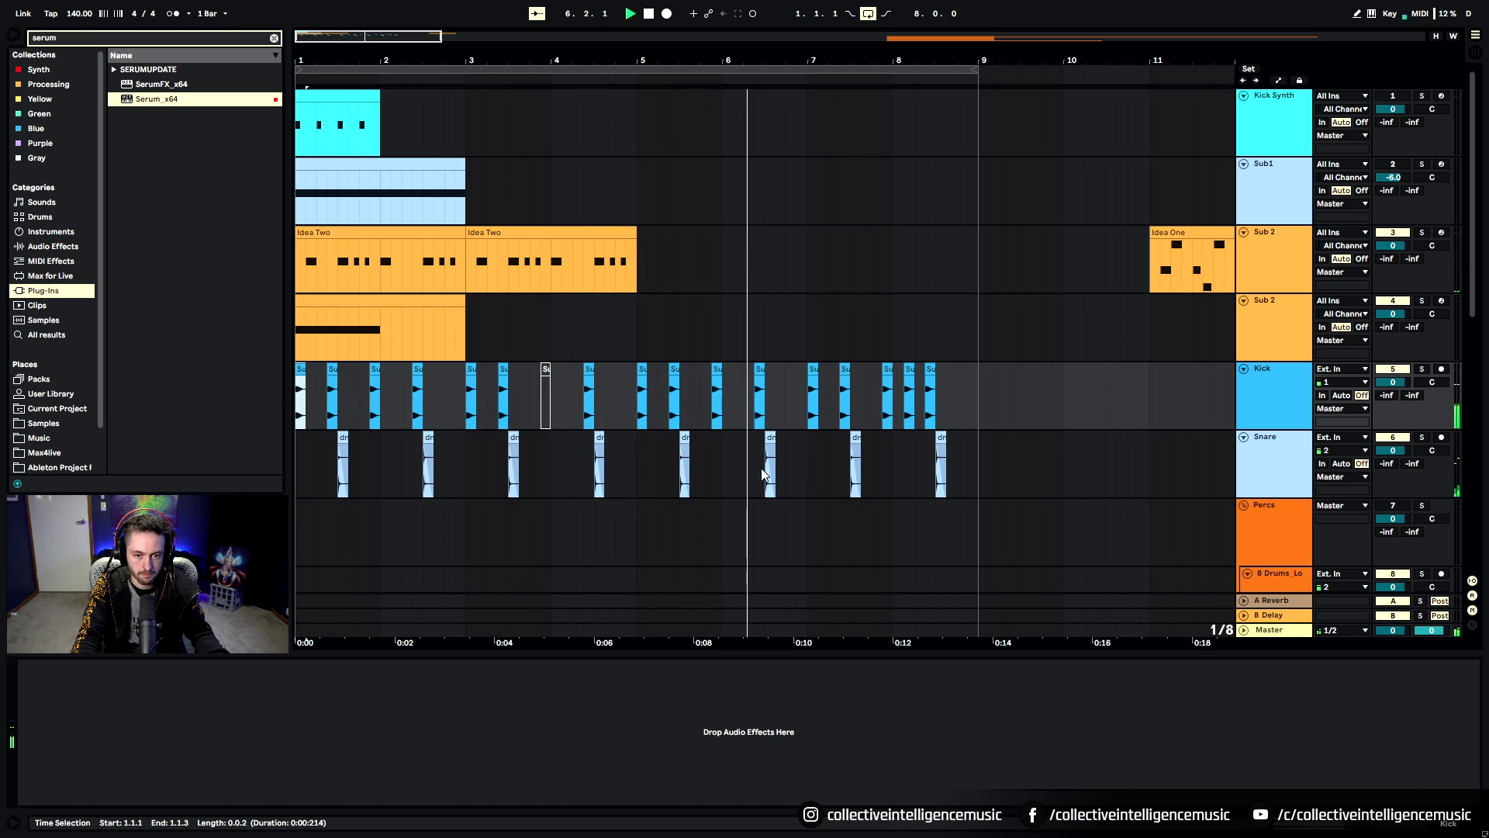
Duplicate the Idea Two clip at bar 3 twice to fill the Sub 2 track through bar 8
{"action": "left_click", "coordinate": [503, 233]}
{"action": "key", "text": "ctrl+d"}
{"action": "key", "text": "ctrl+d"}
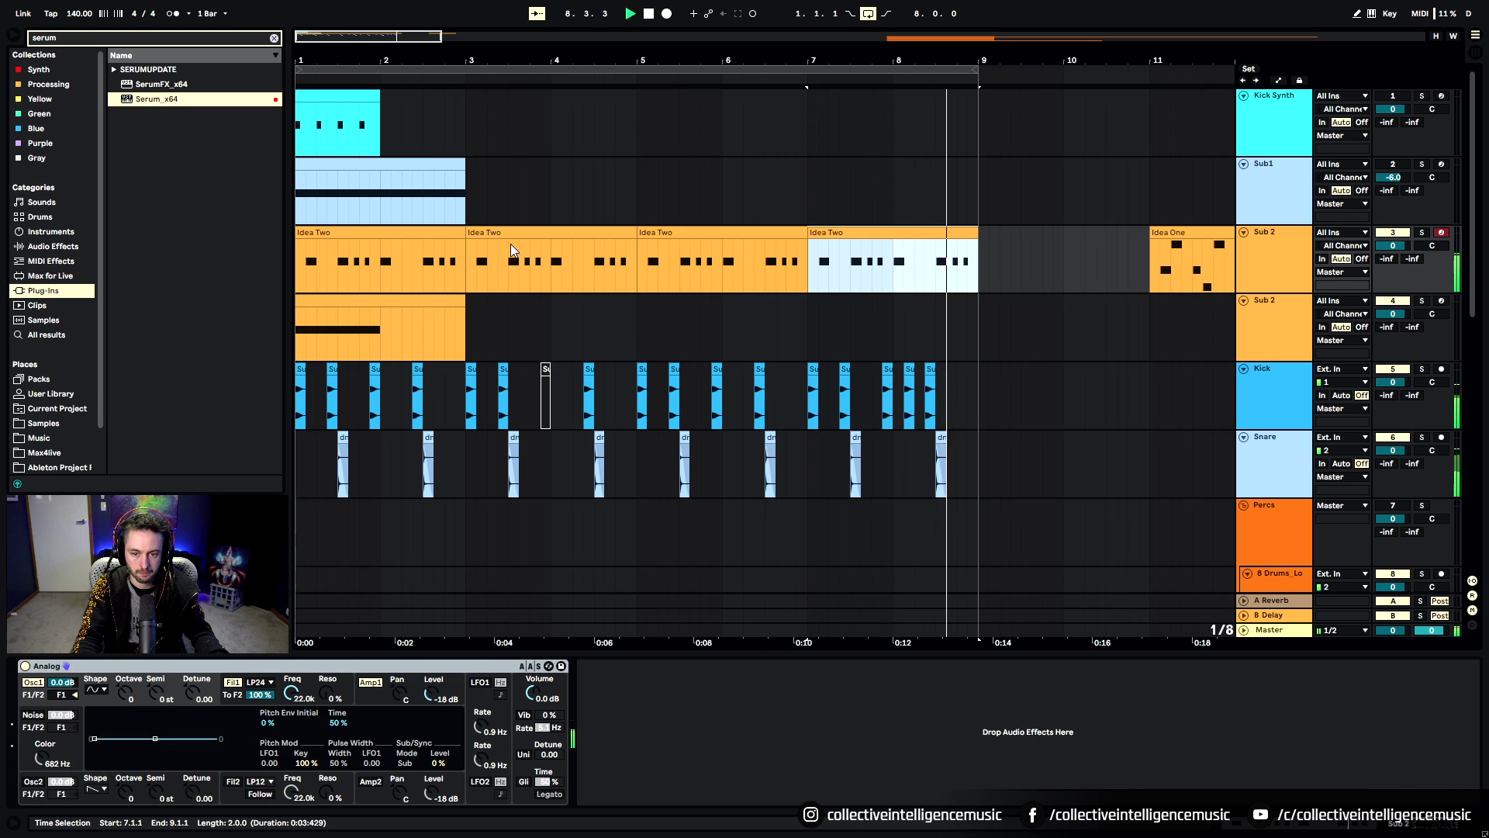
In the Idea Two clip at bar 3, raise the two short notes at 1.3.4 and 1.4.2 to F0
{"action": "left_click", "coordinate": [521, 264]}
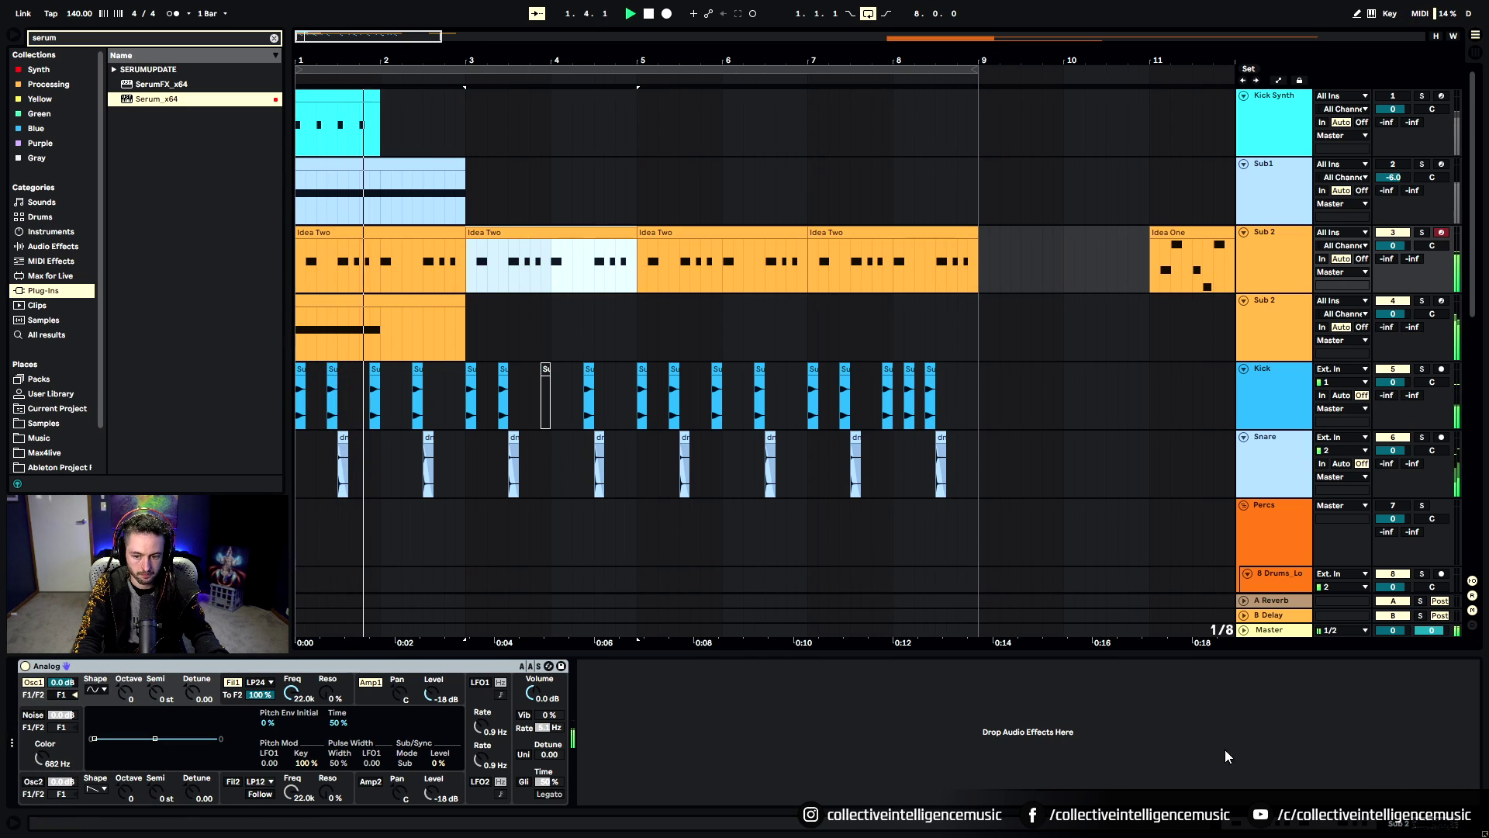
{"action": "left_click", "coordinate": [1279, 823]}
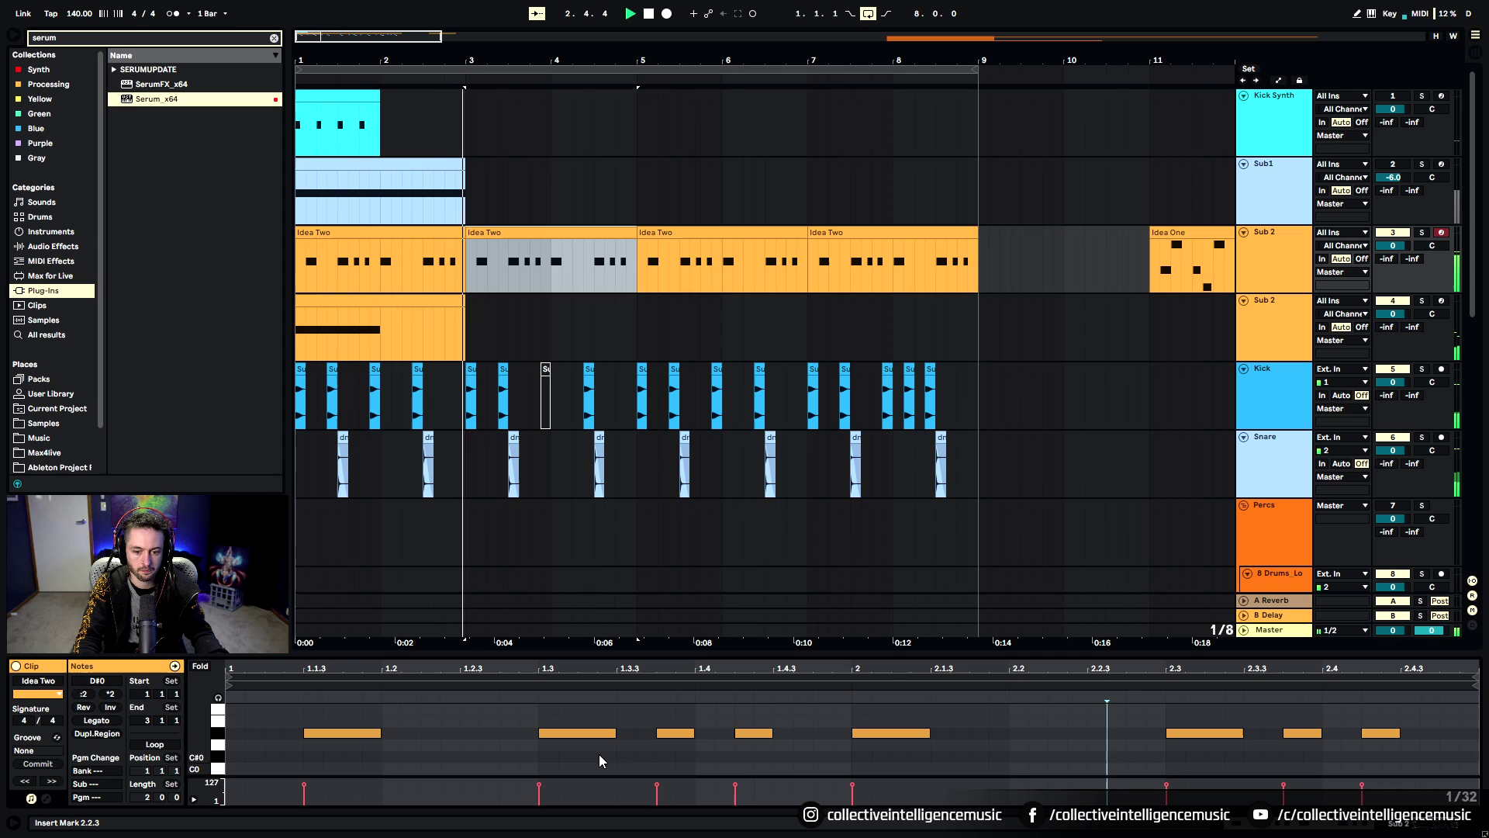
{"action": "left_click_drag", "start_coordinate": [593, 756], "coordinate": [759, 721]}
{"action": "key", "text": "Up"}
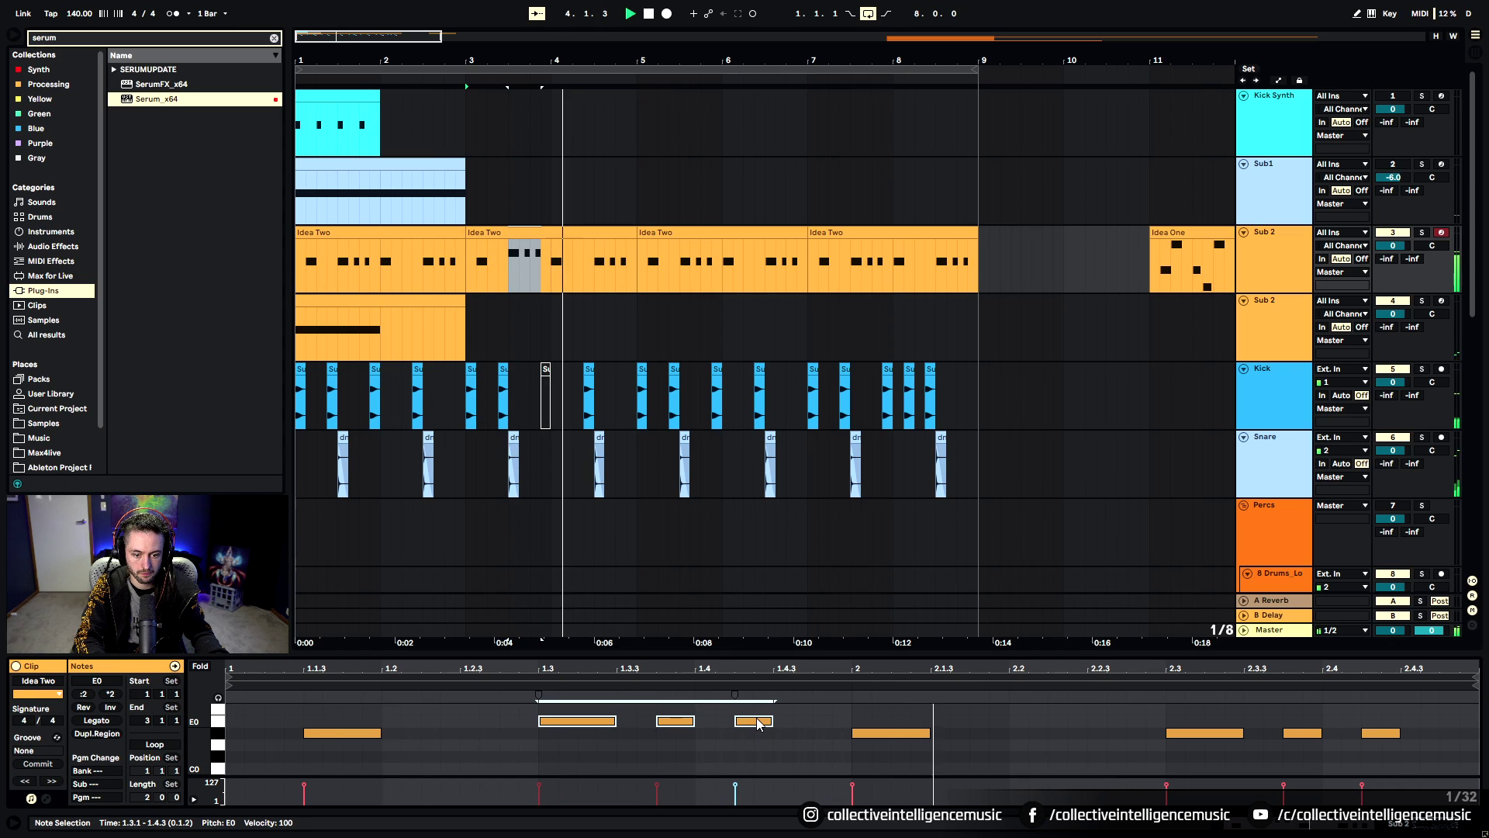
{"action": "key", "text": "Down"}
{"action": "key", "text": "space"}
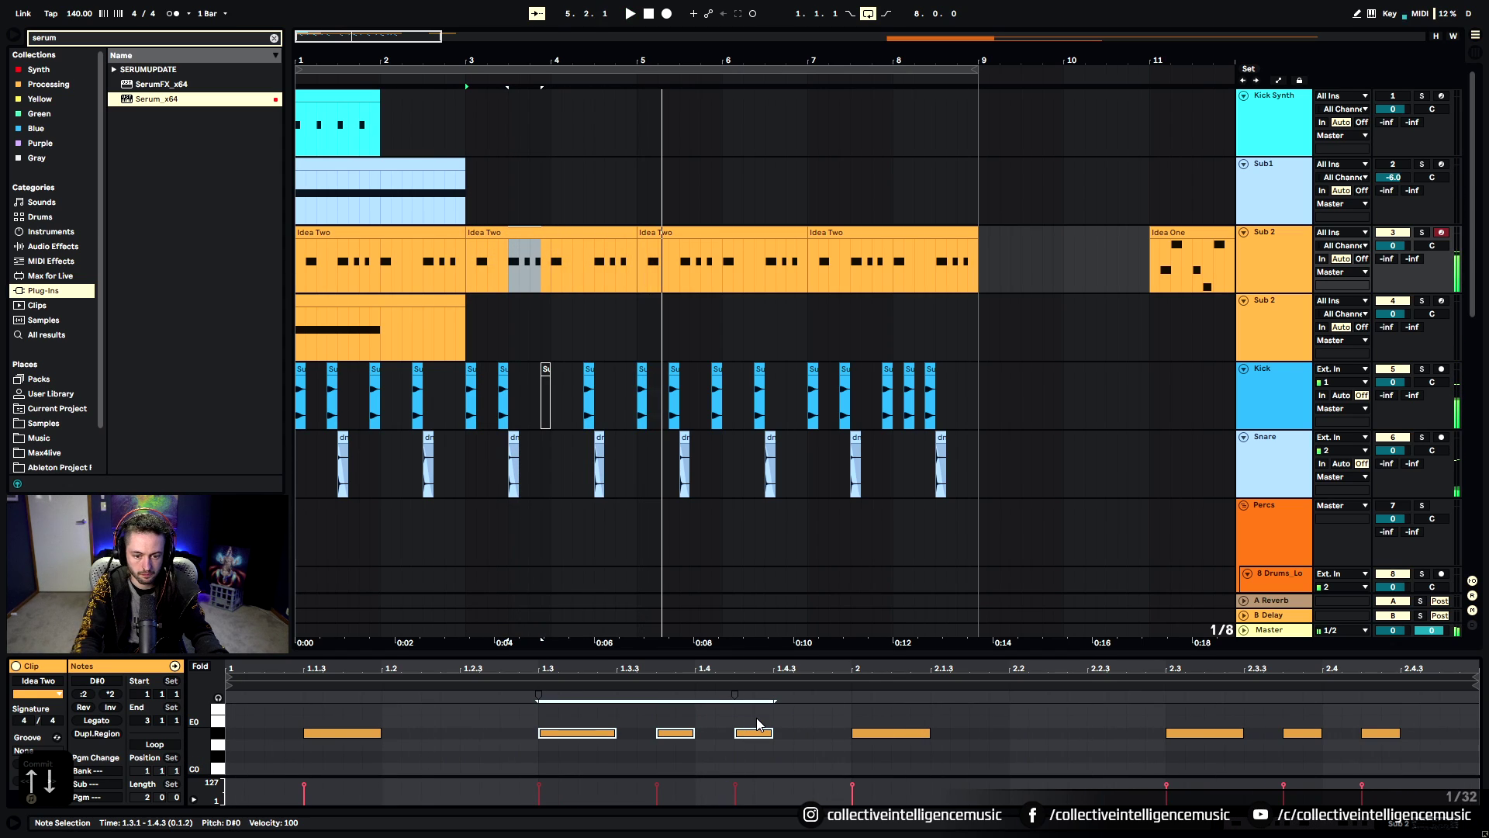
{"action": "left_click_drag", "start_coordinate": [662, 749], "coordinate": [734, 727]}
{"action": "key", "text": "space"}
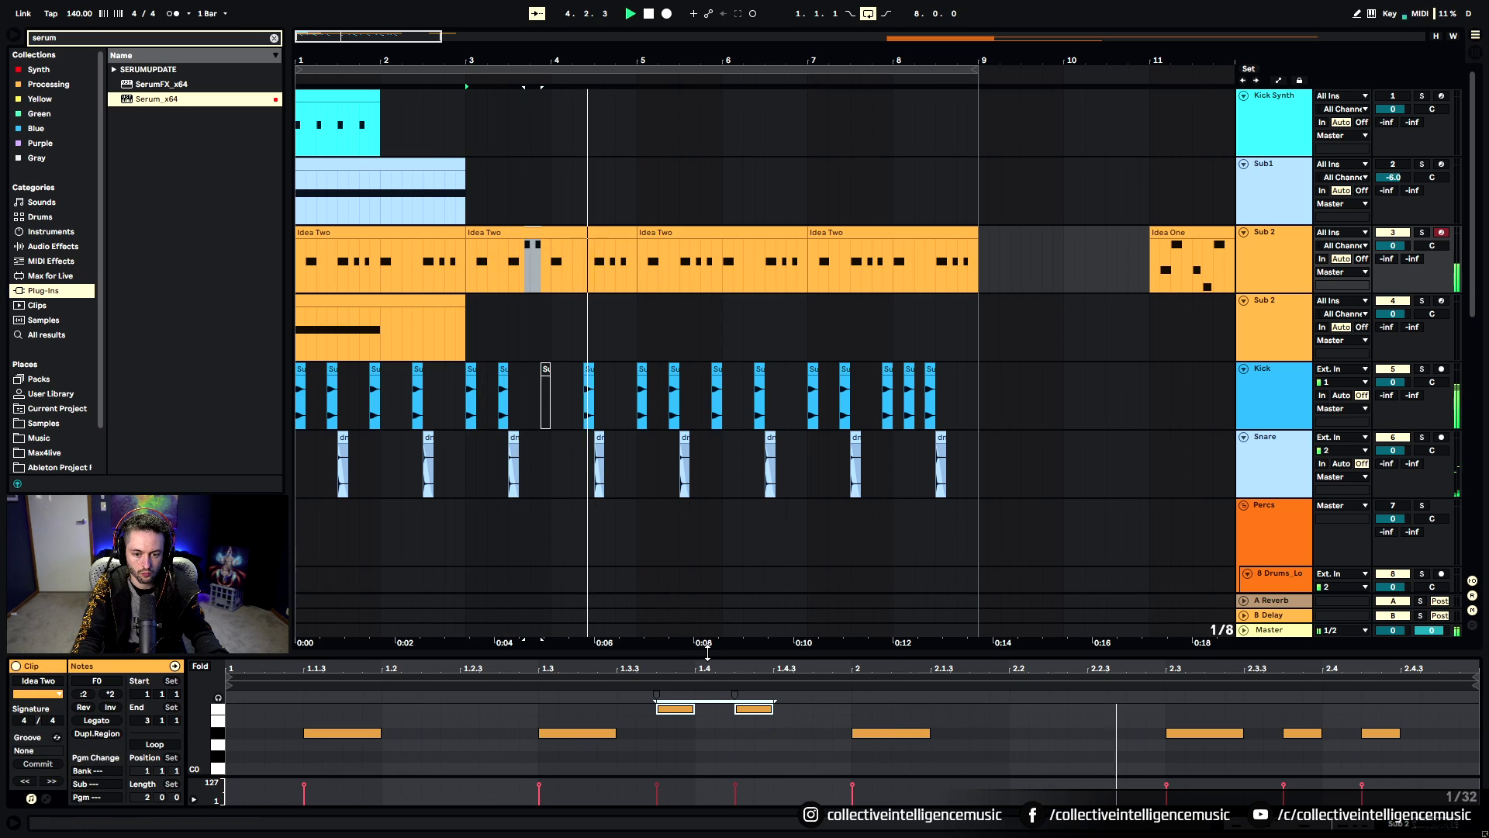
Lower the clip's last two short notes, at 2.3.4 and 2.4.2, to C#0 and play the result
{"action": "key", "text": "space"}
{"action": "left_click_drag", "start_coordinate": [1285, 757], "coordinate": [1427, 690]}
{"action": "key", "text": "Down"}
{"action": "key", "text": "Down"}
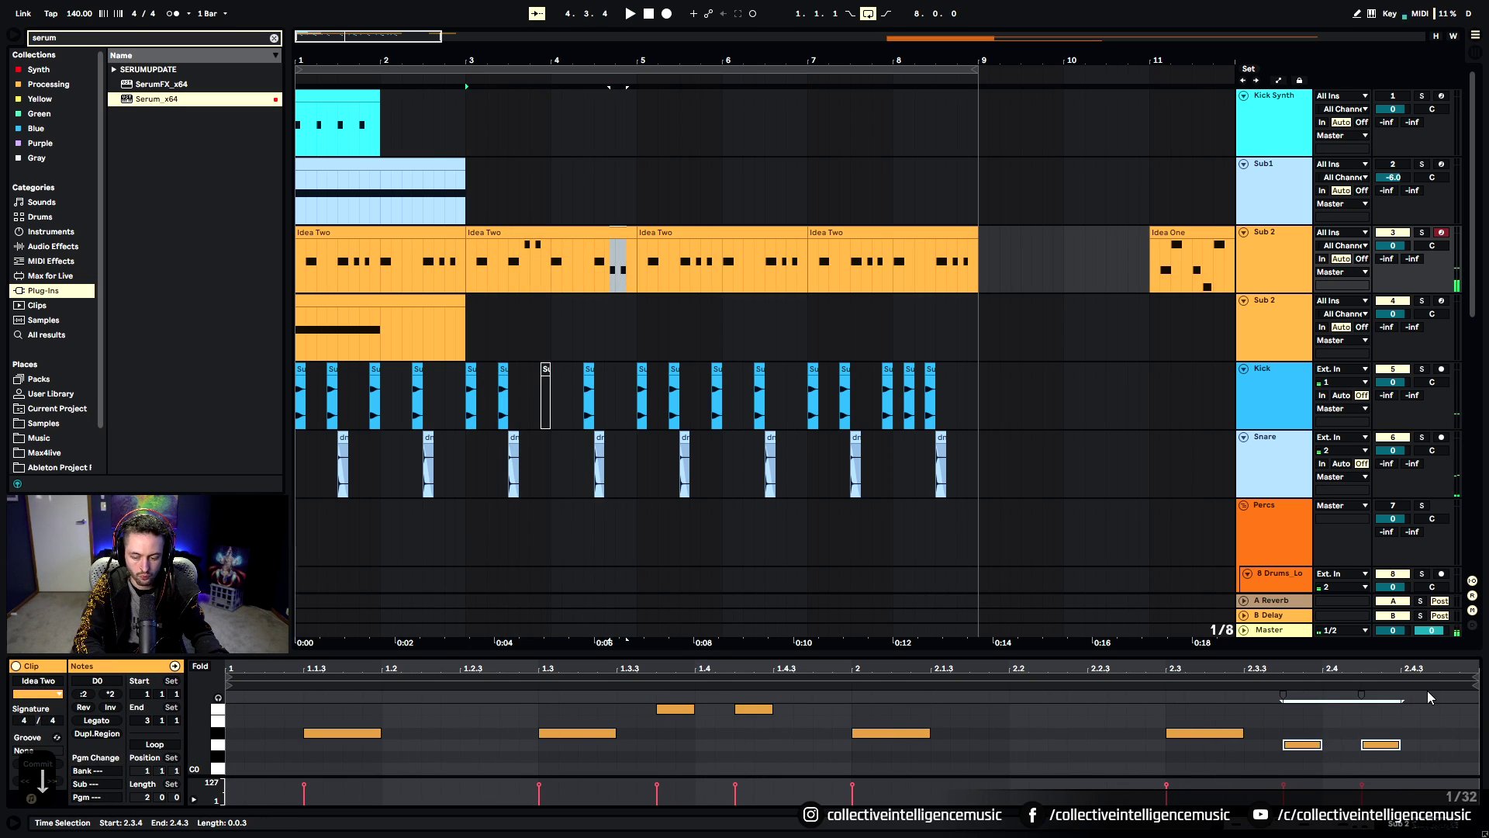
{"action": "key", "text": "space"}
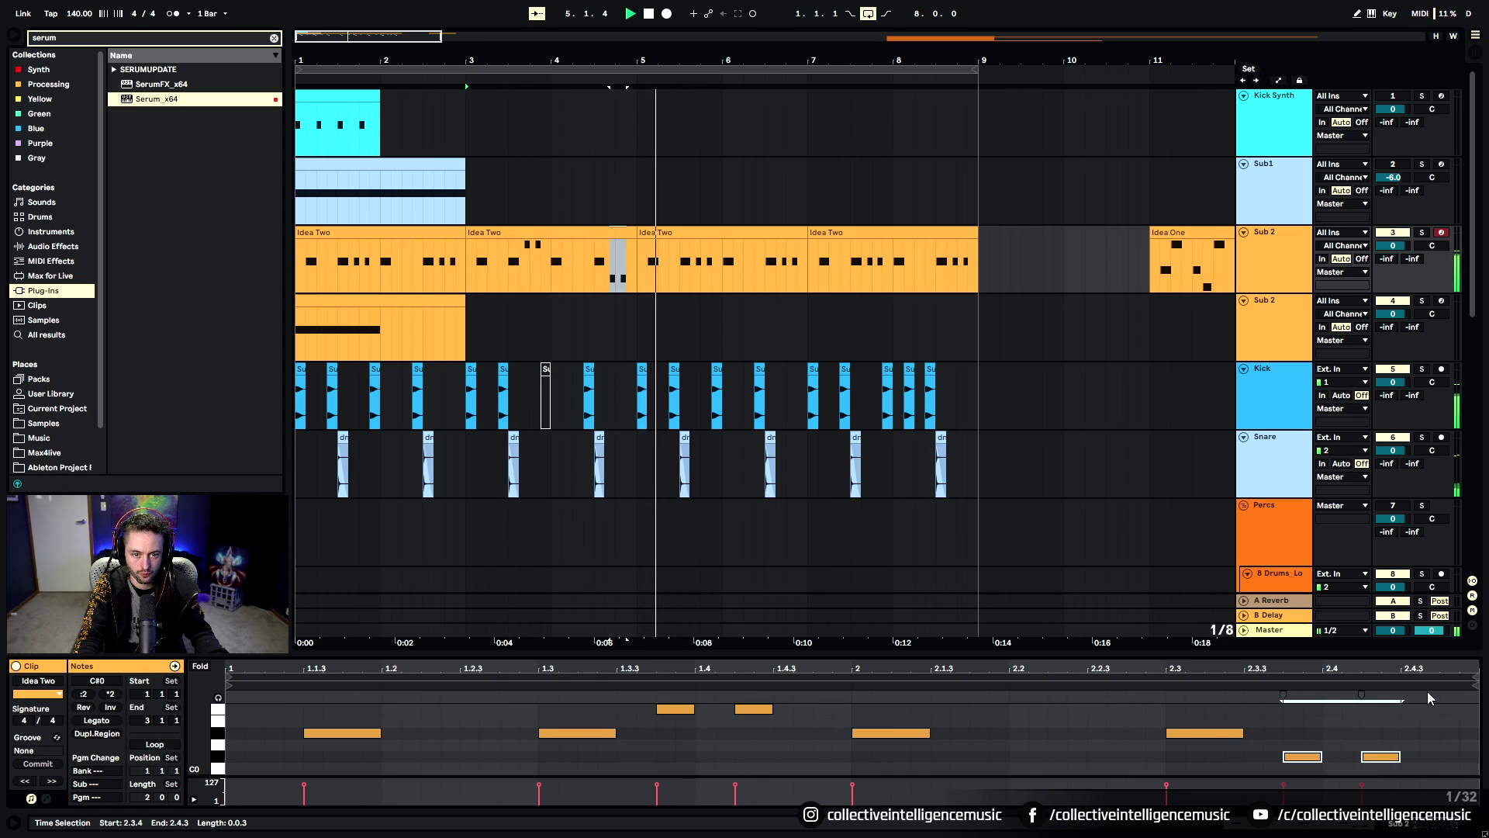
Return the short notes at 2.4.2 and 1.4.2 to D#0 and play the revised bass line
{"action": "key", "text": "space"}
{"action": "left_click", "coordinate": [1379, 734]}
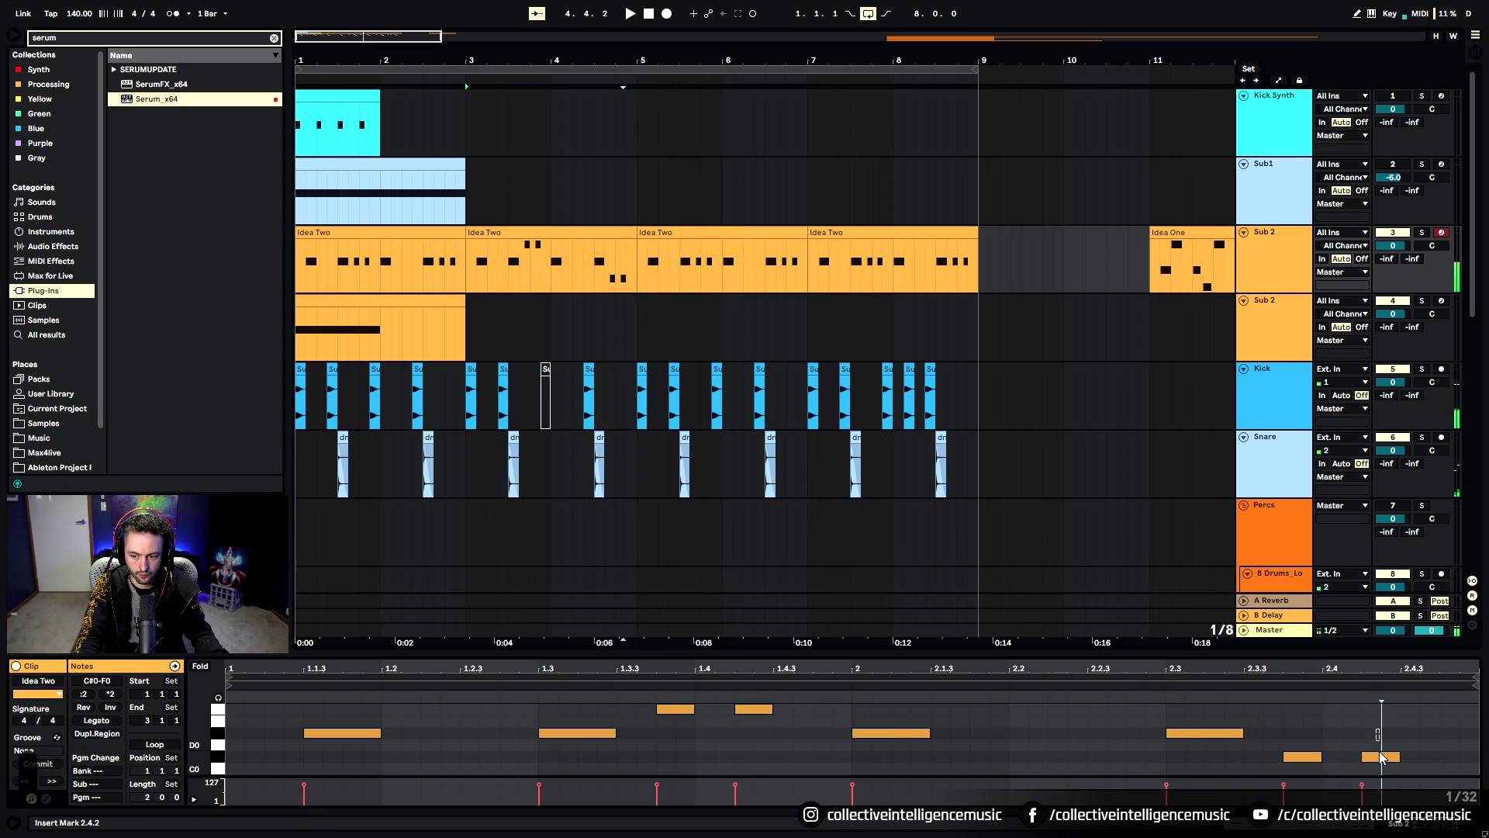
{"action": "key", "text": "Up"}
{"action": "key", "text": "Up"}
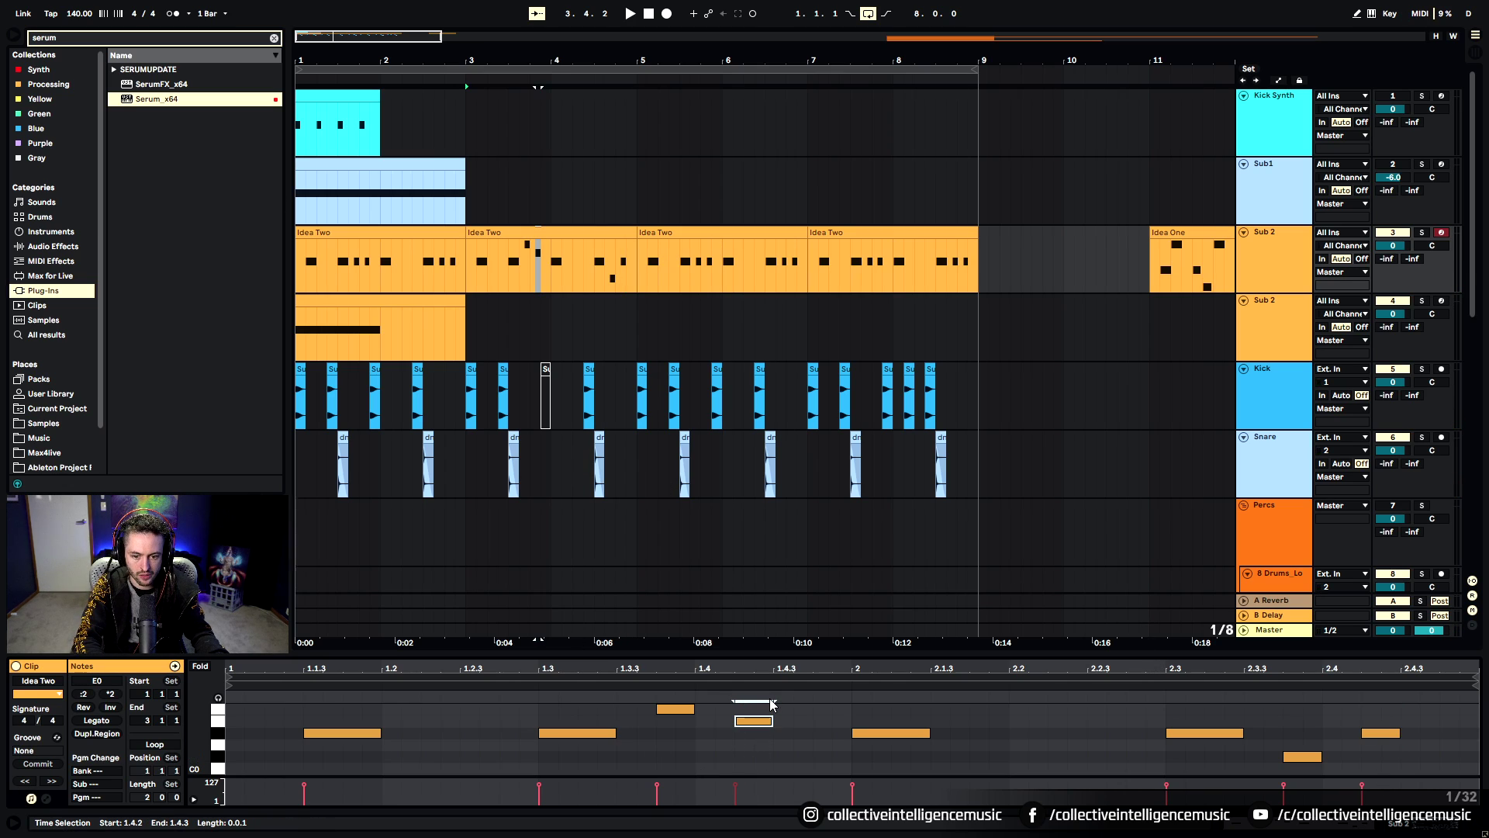
{"action": "key", "text": "space"}
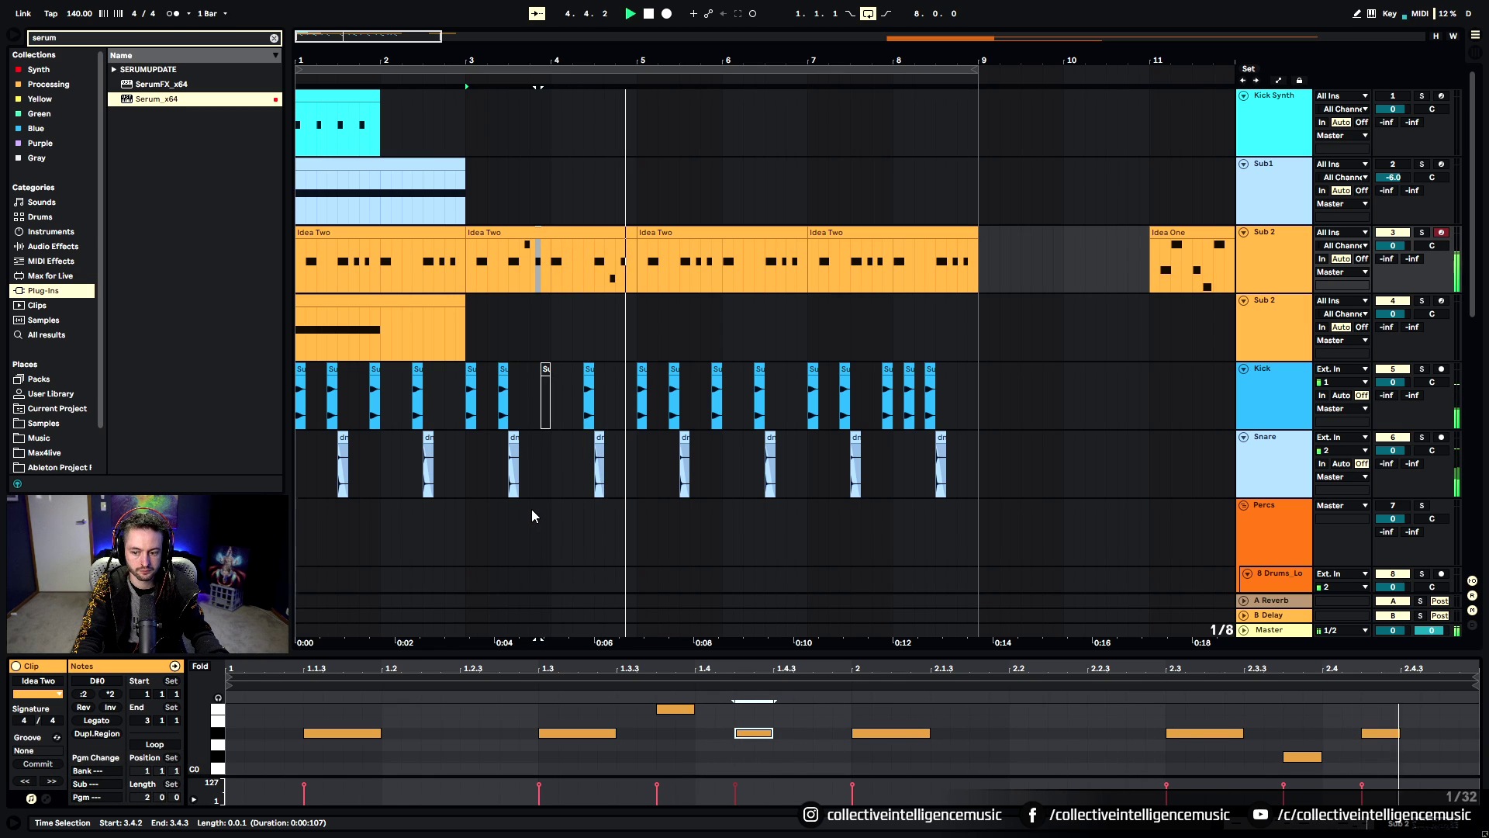
Copy the edited Idea Two clip over the other Idea Two clips at bars 5, 7 and 1
{"action": "left_click_drag", "start_coordinate": [543, 238], "coordinate": [737, 263]}
{"action": "key", "text": "ctrl+d"}
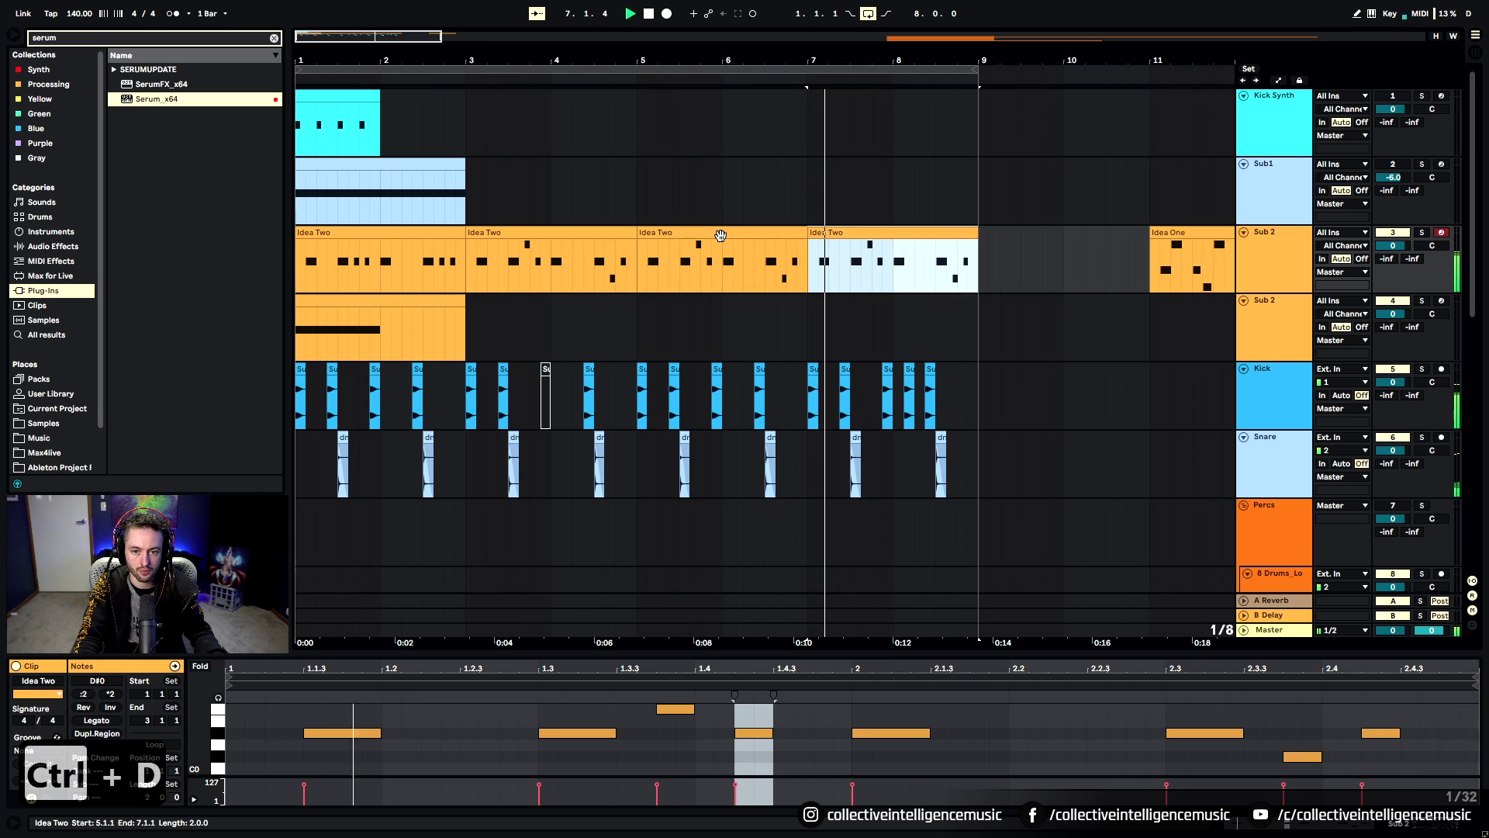
{"action": "left_click_drag", "start_coordinate": [837, 238], "coordinate": [326, 252]}
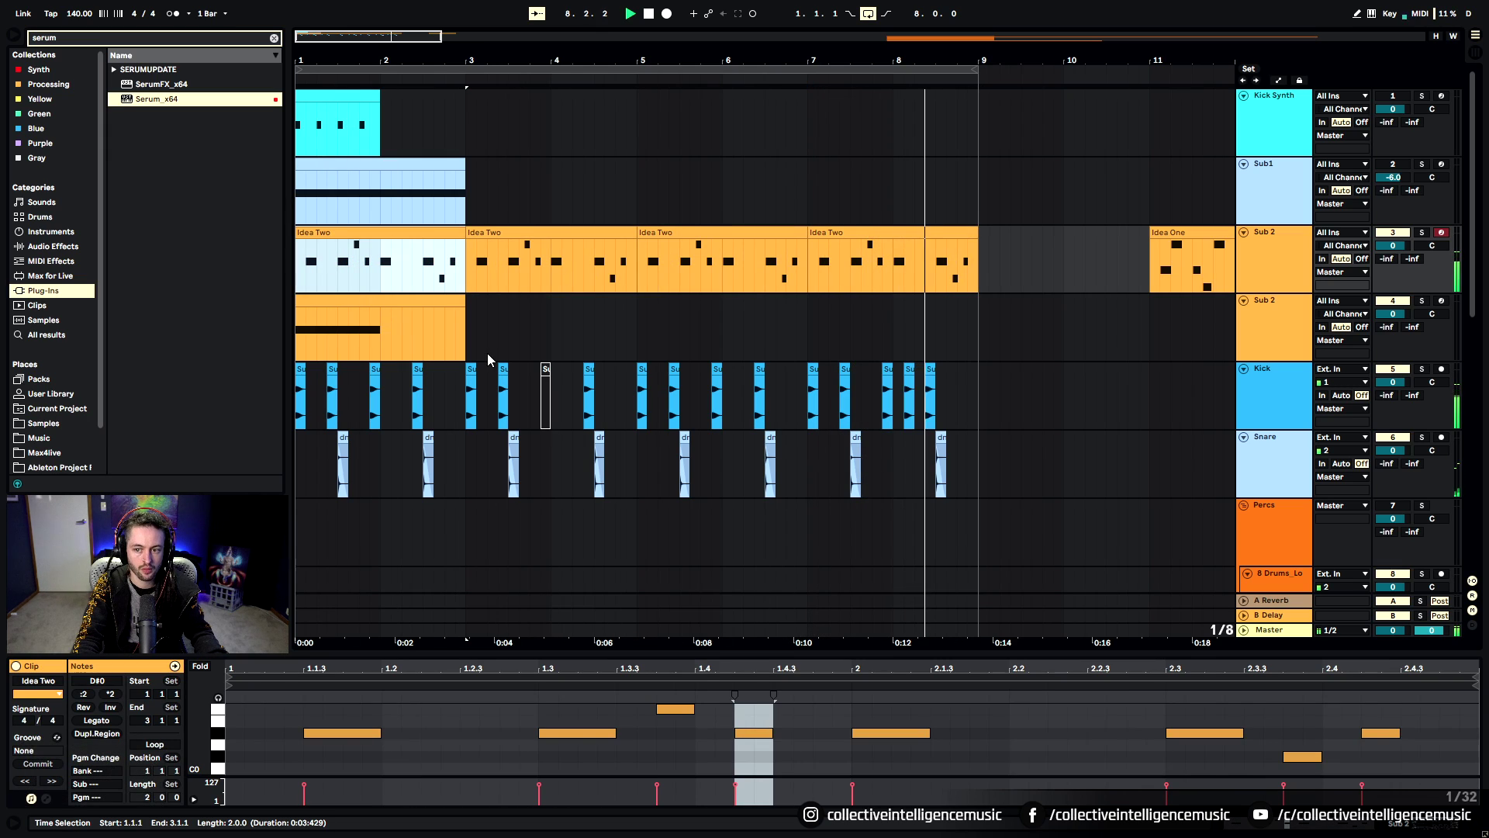
Move the Idea One clip from bar 11 to bar 7, replacing the last Idea Two clip, and listen to the loop
{"action": "left_click_drag", "start_coordinate": [770, 62], "coordinate": [658, 54]}
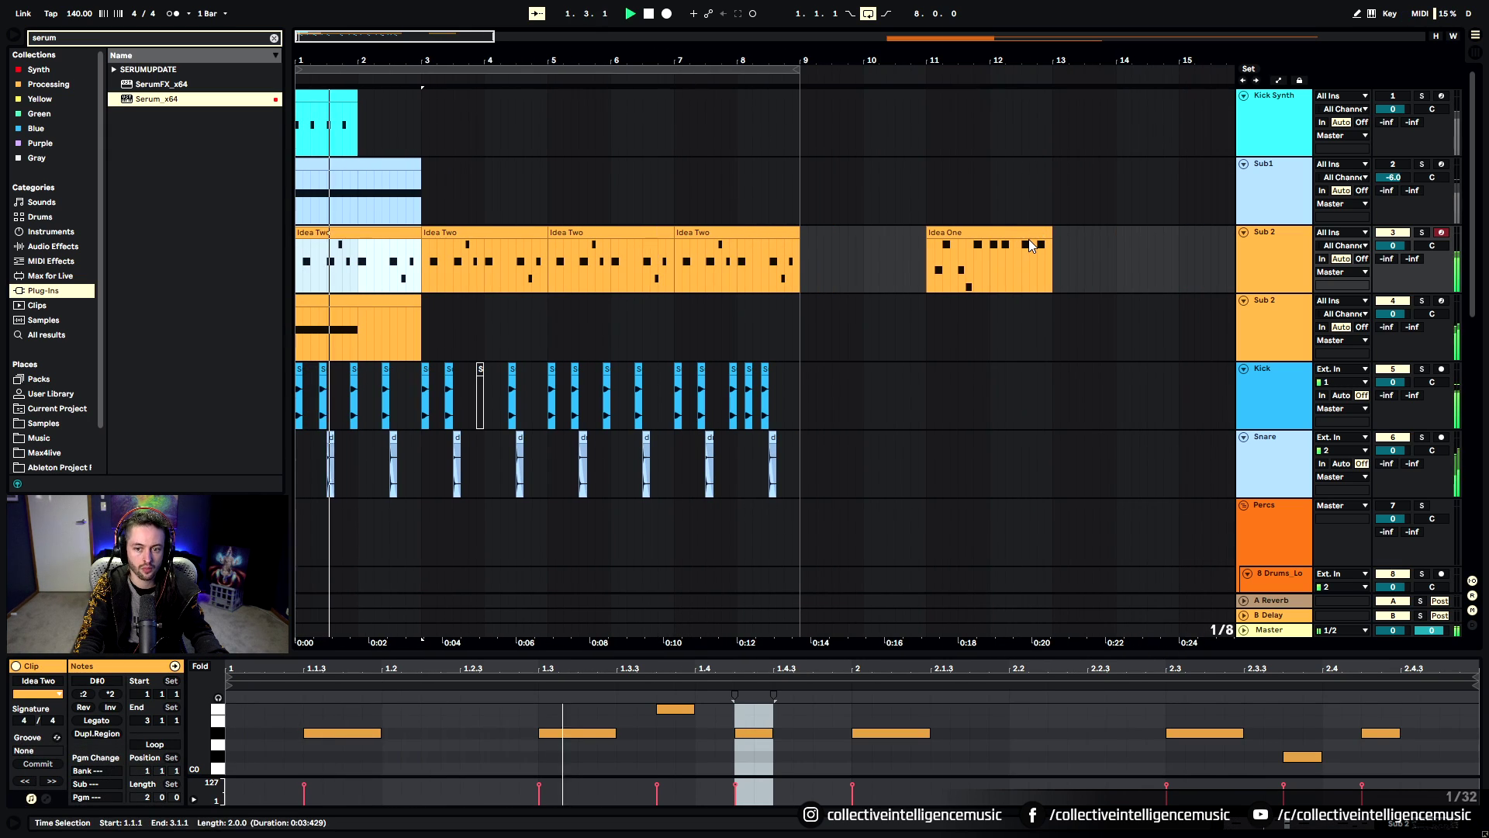
{"action": "left_click_drag", "start_coordinate": [1029, 243], "coordinate": [669, 252]}
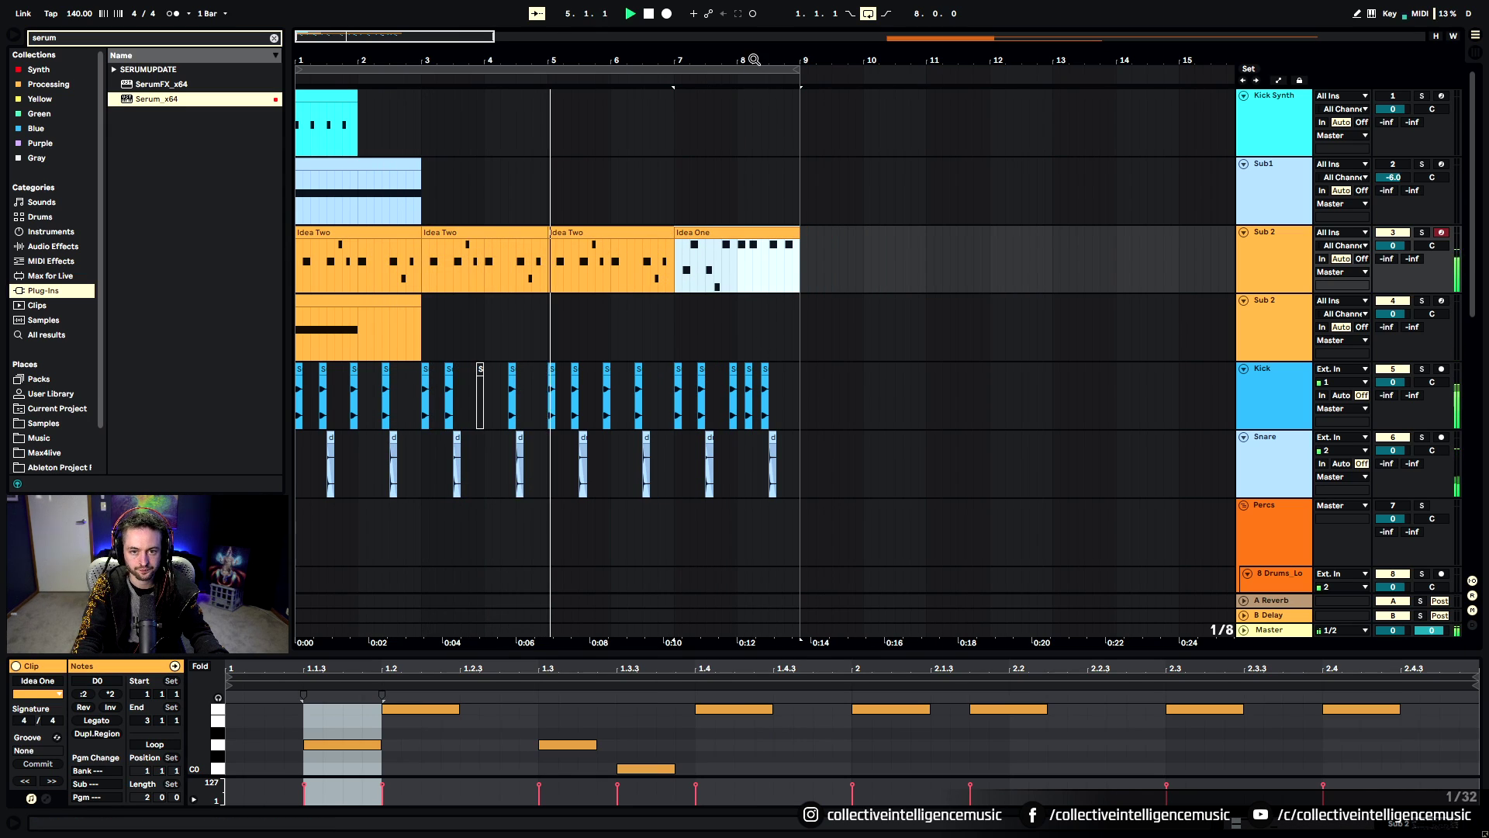
{"action": "key", "text": "z"}
{"action": "key", "text": "x"}
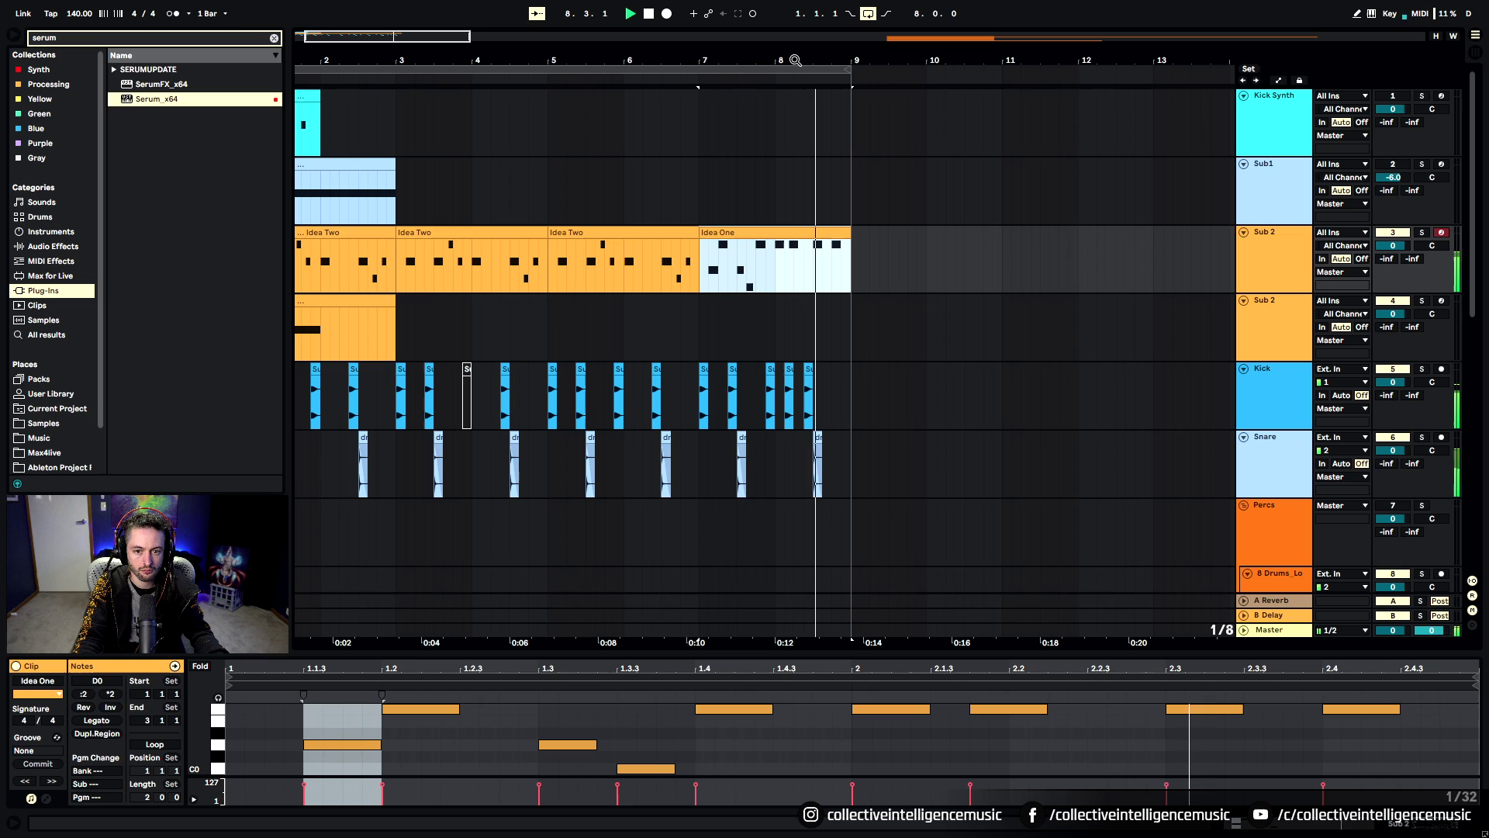
{"action": "left_click_drag", "start_coordinate": [795, 60], "coordinate": [795, 40]}
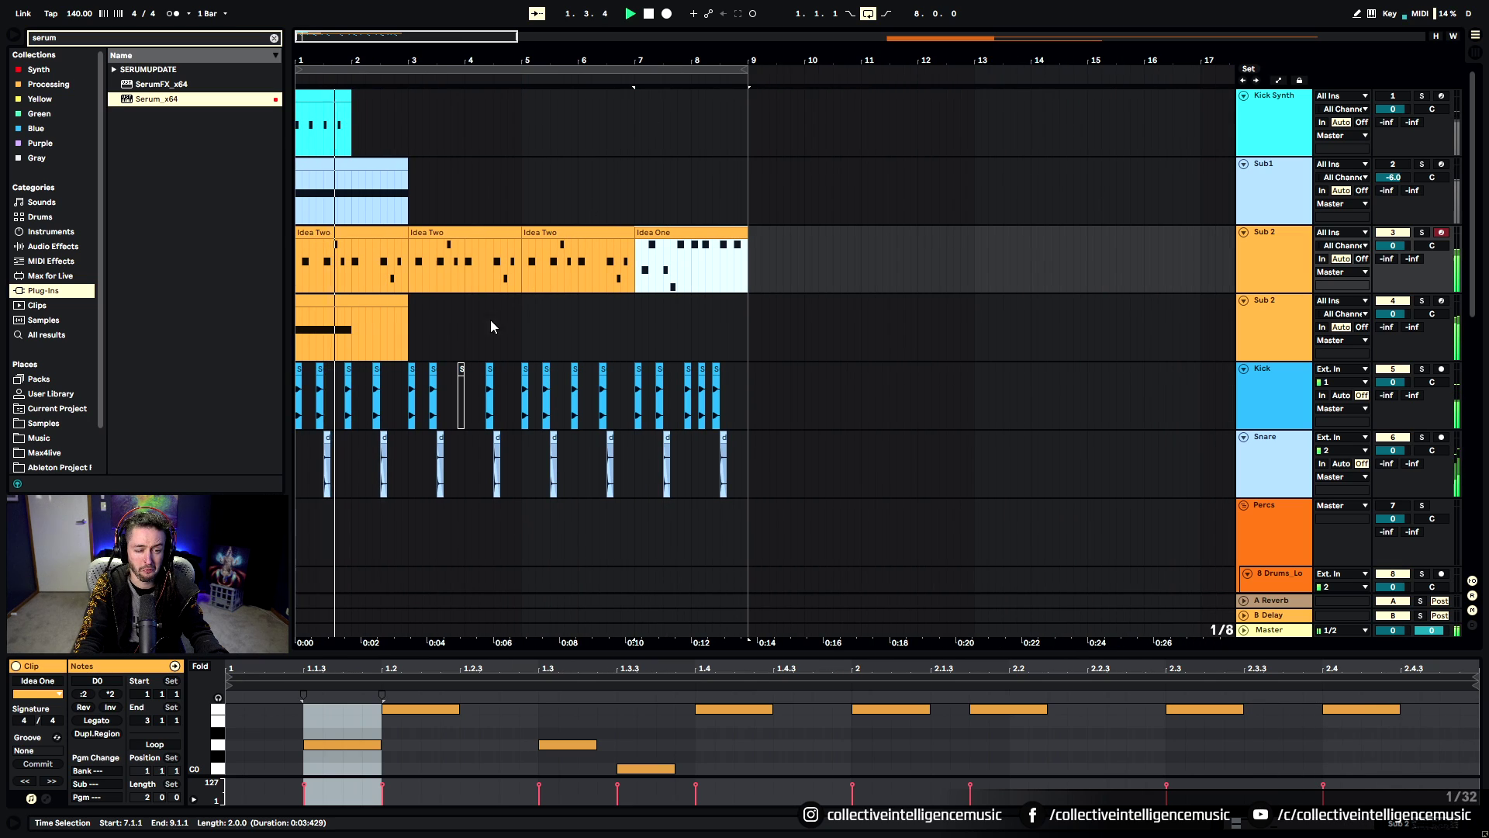
Set the volume of the second Sub 2 track, track 4, to -6.0 dB
{"action": "scroll", "coordinate": [475, 394], "scroll_direction": "down", "scroll_amount": 1}
{"action": "left_click", "coordinate": [350, 270]}
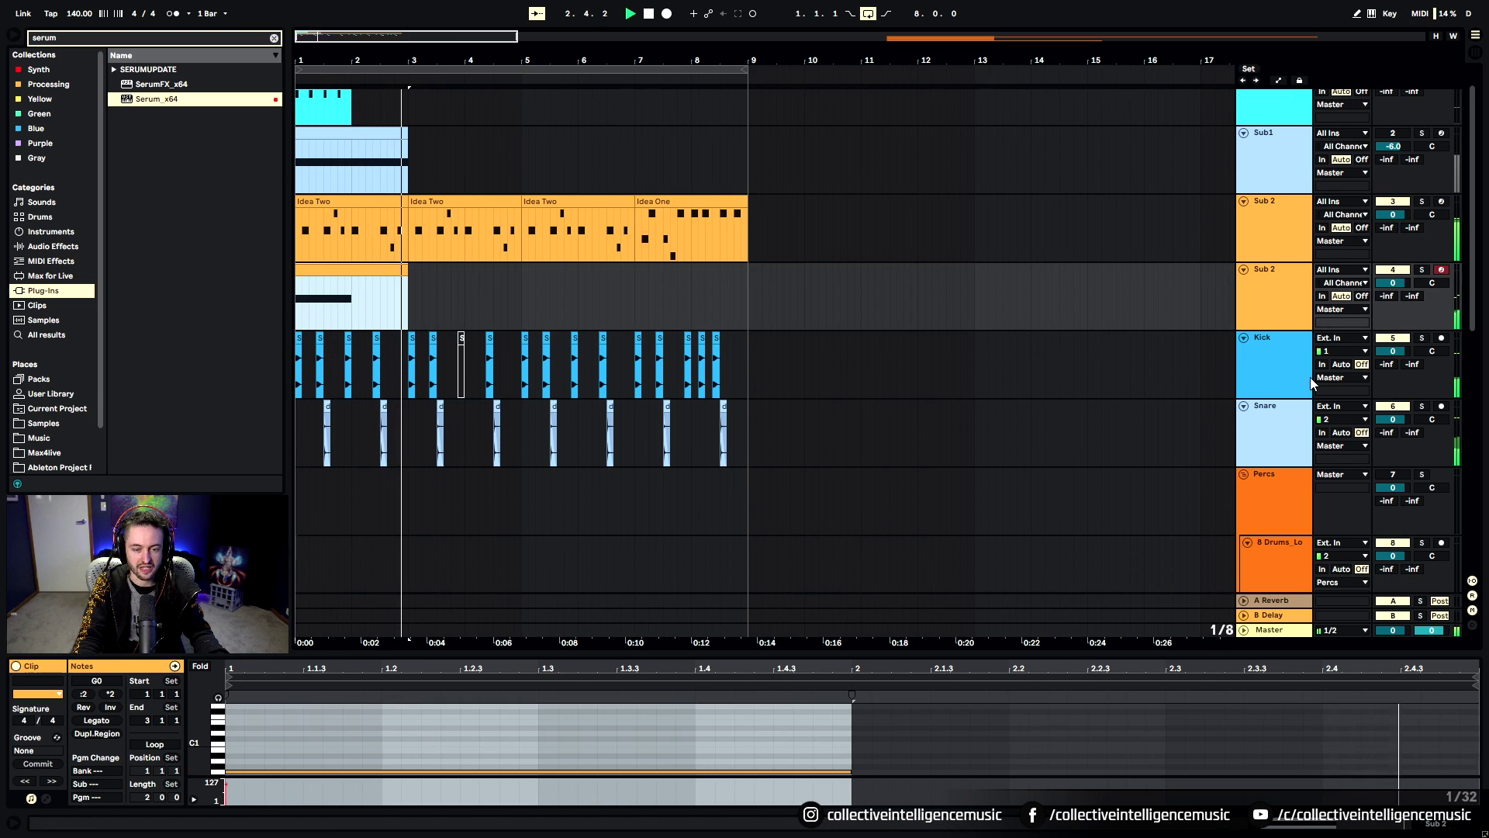
{"action": "left_click_drag", "start_coordinate": [1388, 287], "coordinate": [1388, 310]}
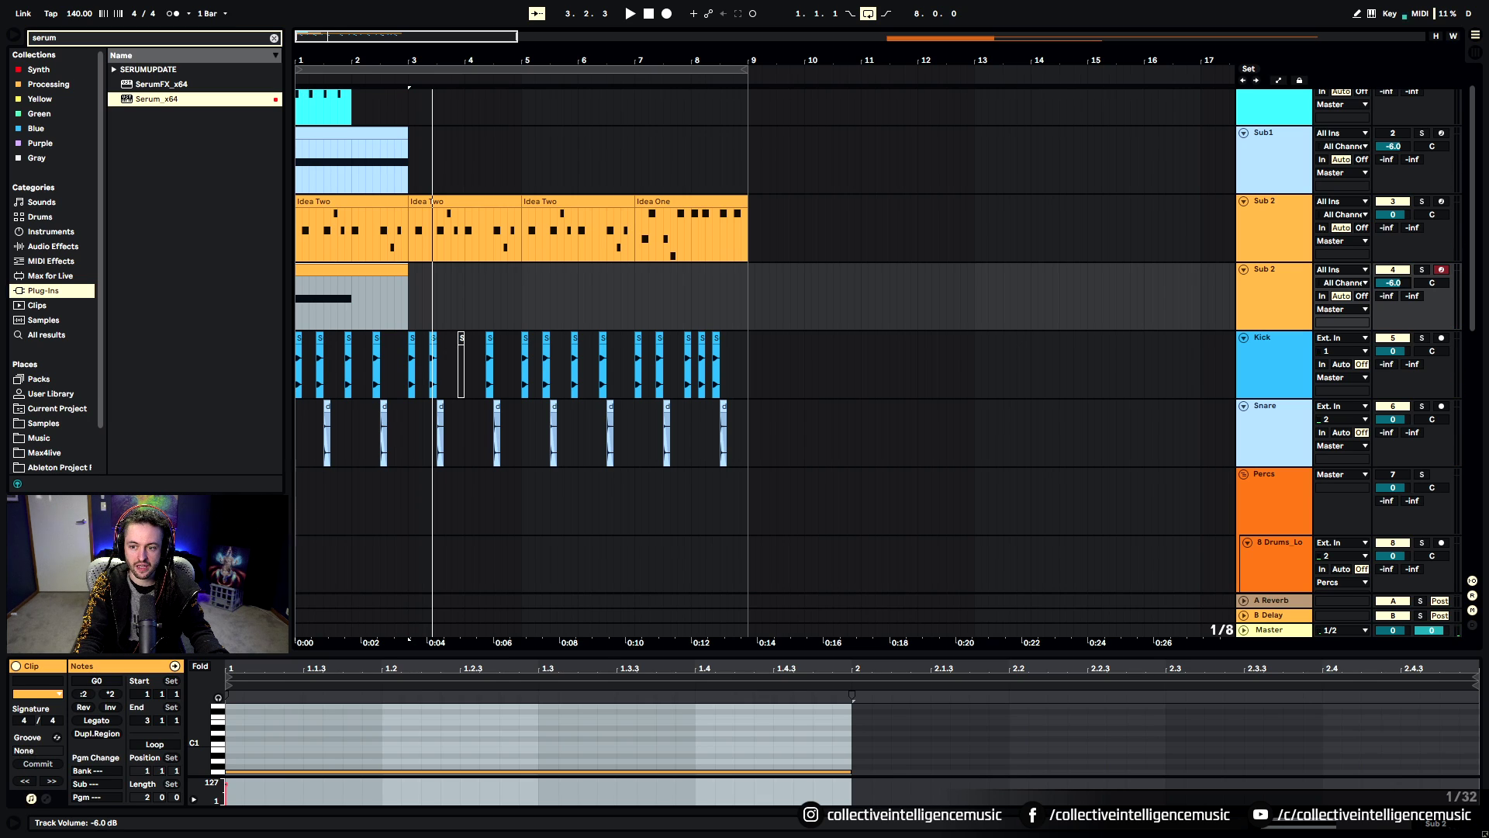
Review the kick and snare pattern in two-bar sections across the eight-bar loop, including the deactivated kick
{"action": "scroll", "coordinate": [360, 415], "scroll_direction": "down", "scroll_amount": 1}
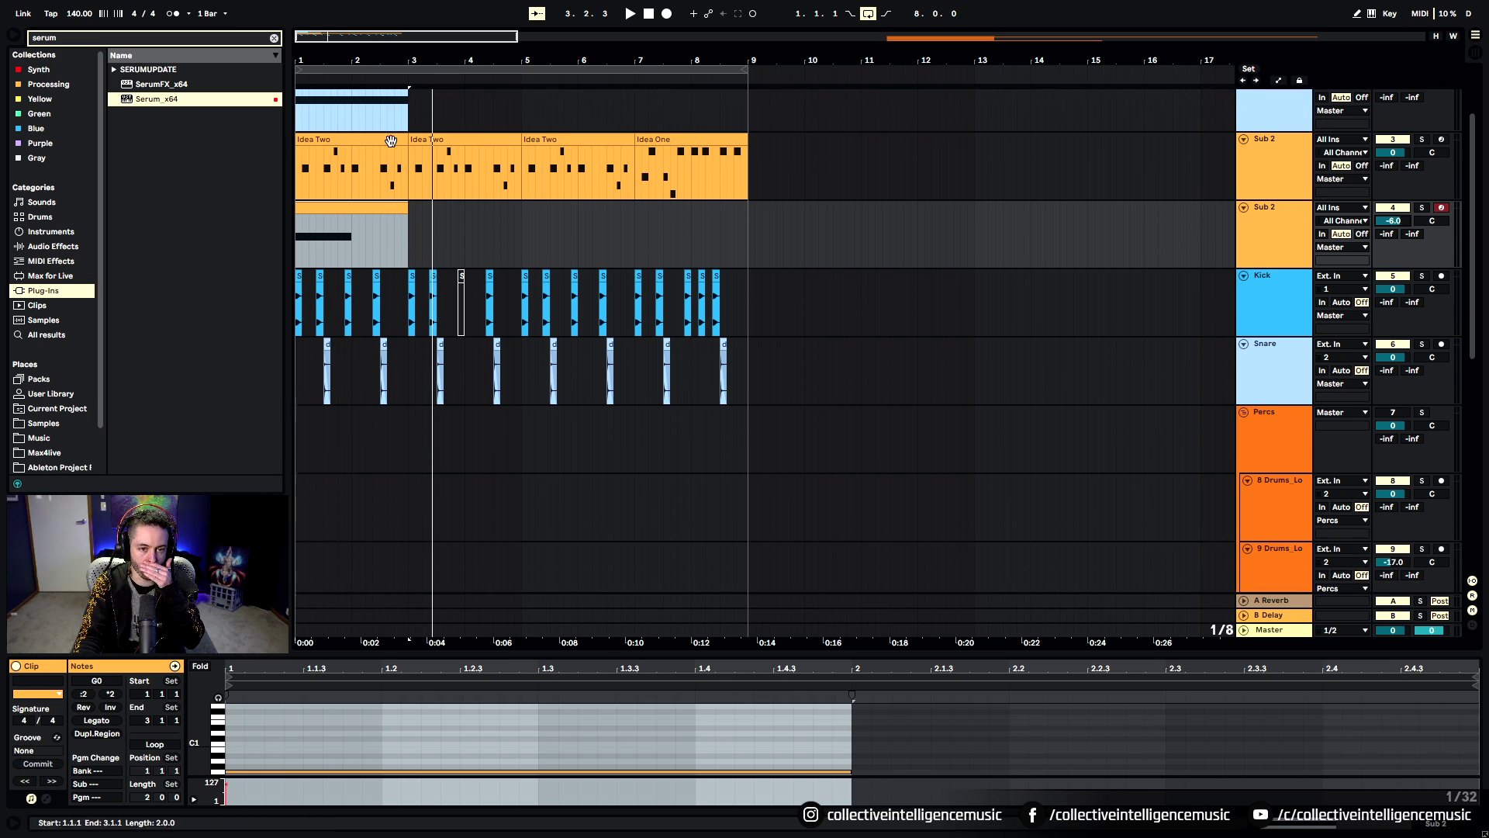
{"action": "left_click", "coordinate": [461, 277]}
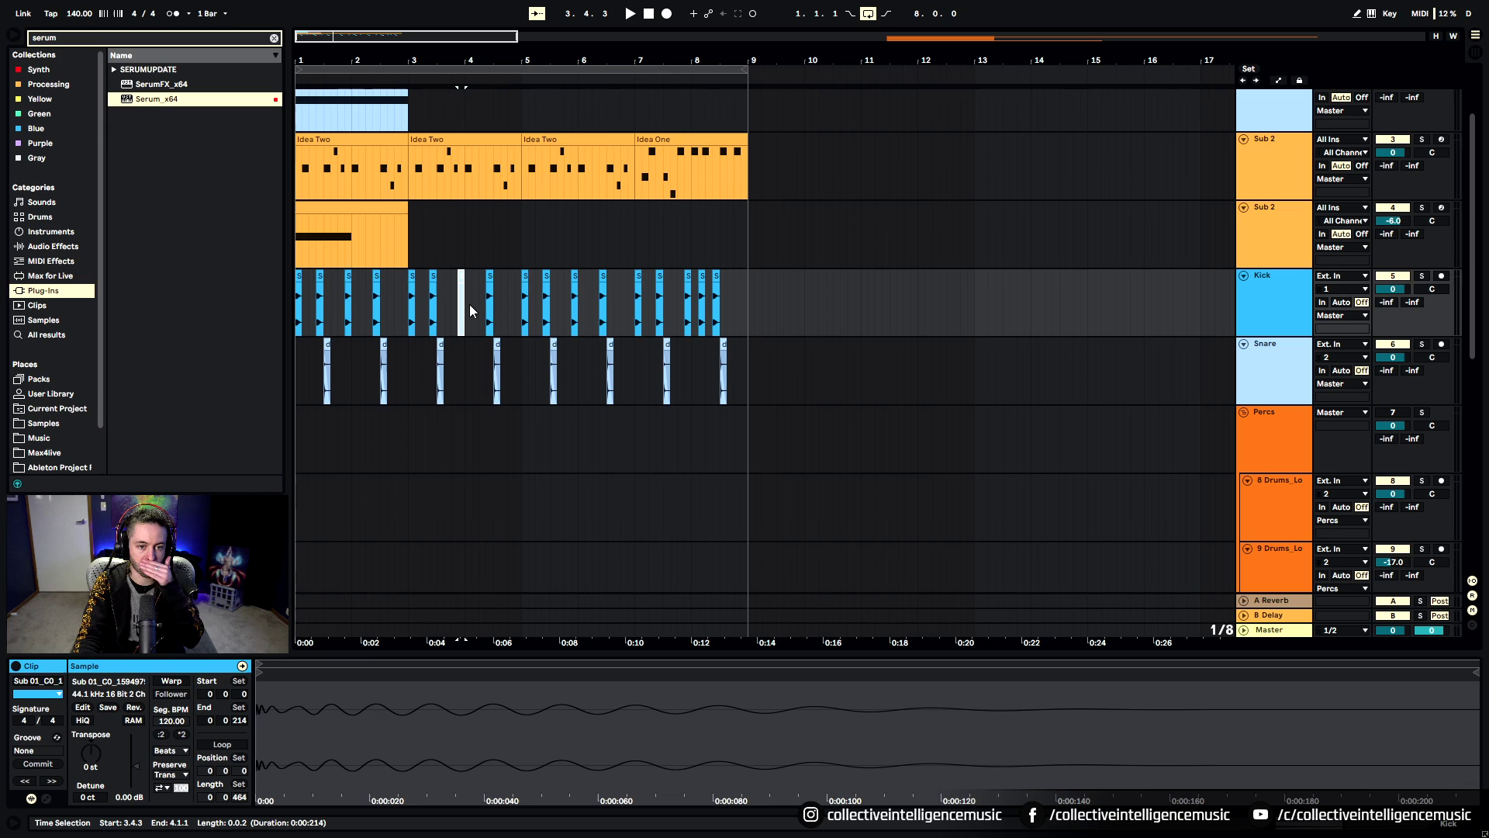
{"action": "left_click", "coordinate": [409, 295]}
{"action": "left_click_drag", "start_coordinate": [409, 359], "coordinate": [297, 333]}
{"action": "left_click_drag", "start_coordinate": [411, 369], "coordinate": [520, 311]}
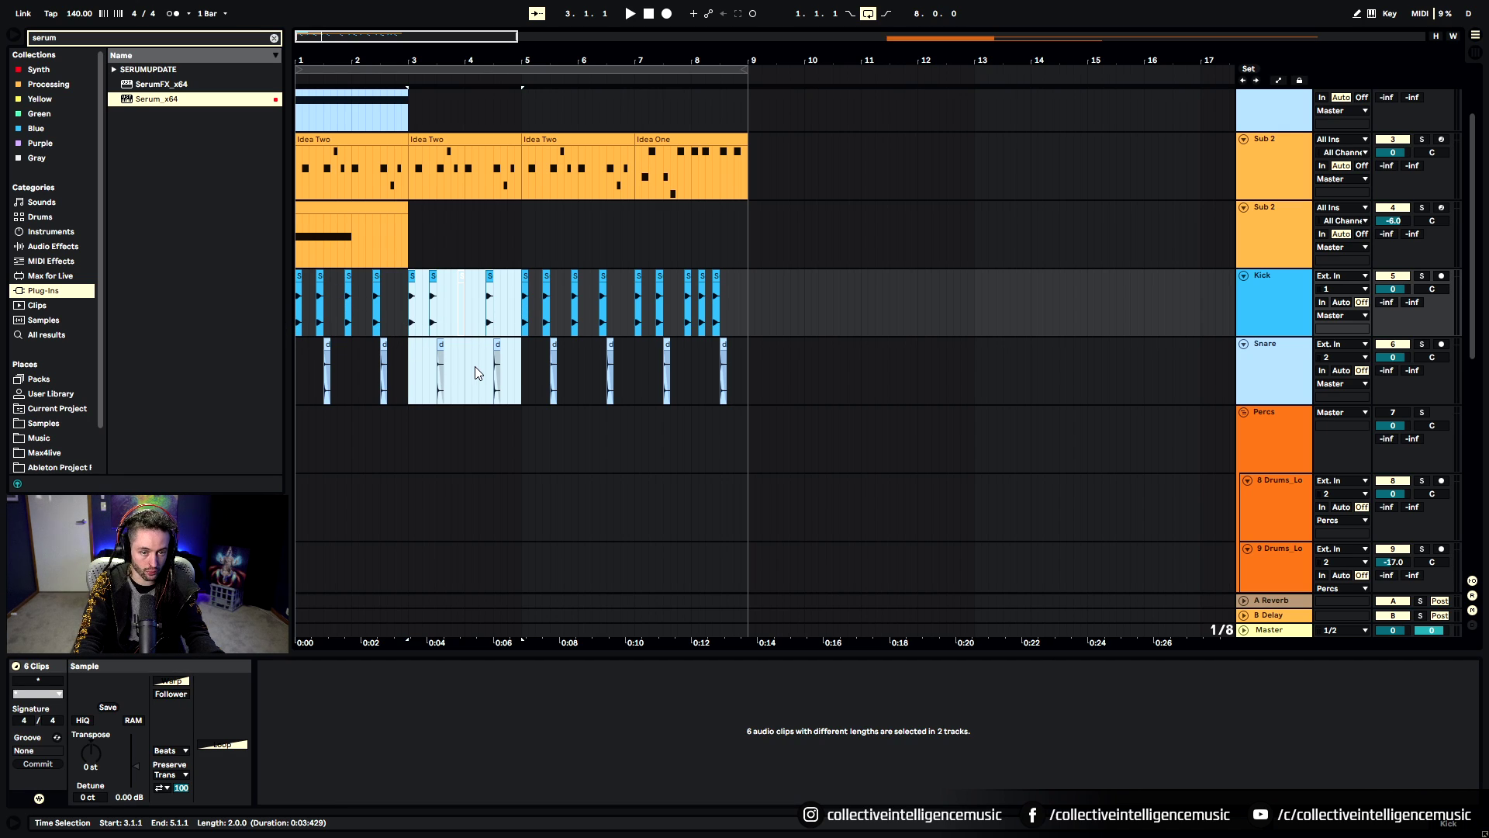
{"action": "left_click_drag", "start_coordinate": [524, 376], "coordinate": [634, 320]}
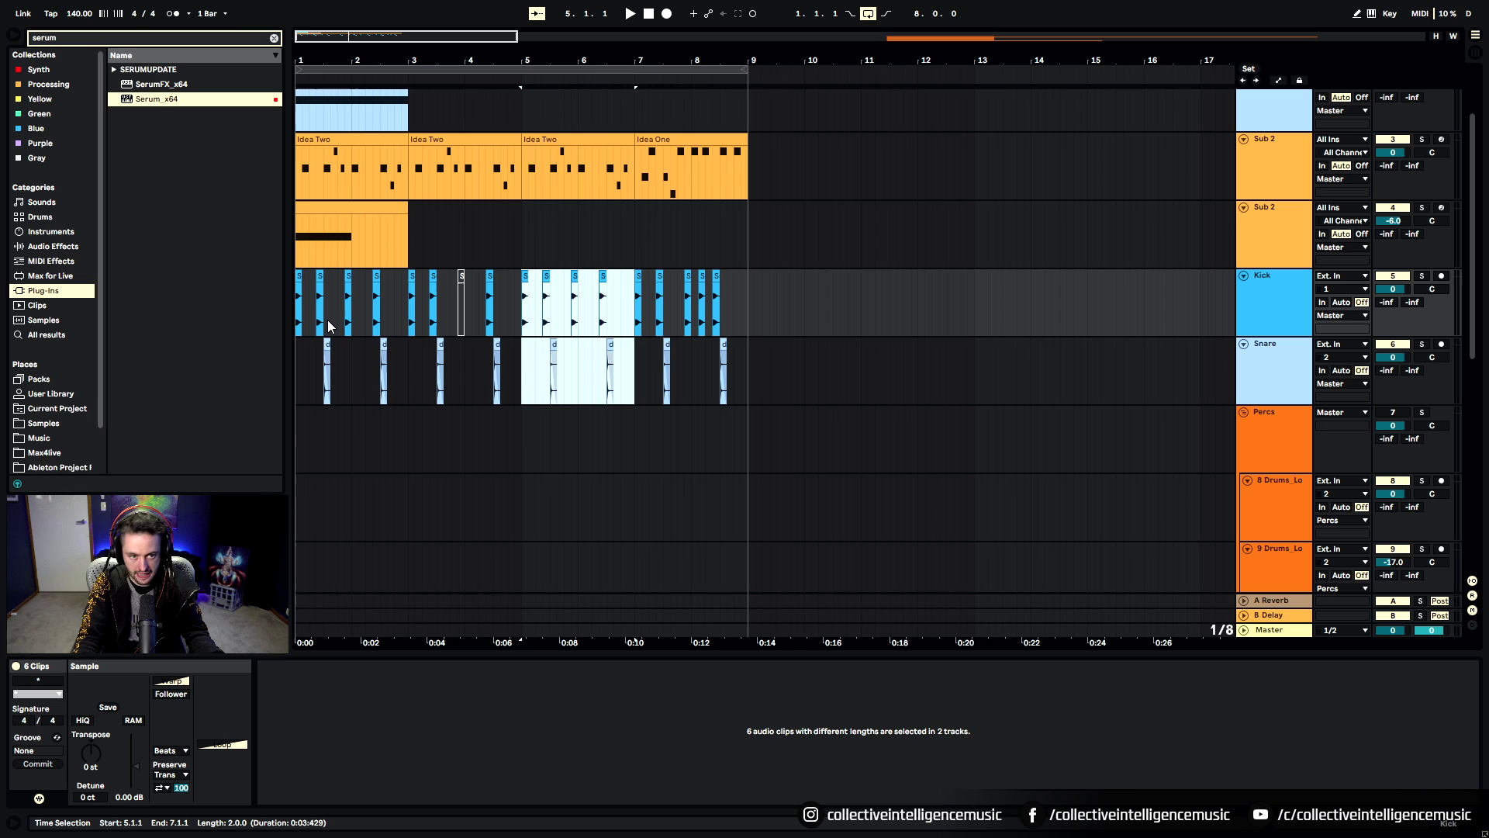
{"action": "left_click_drag", "start_coordinate": [633, 287], "coordinate": [740, 371]}
{"action": "left_click", "coordinate": [742, 368]}
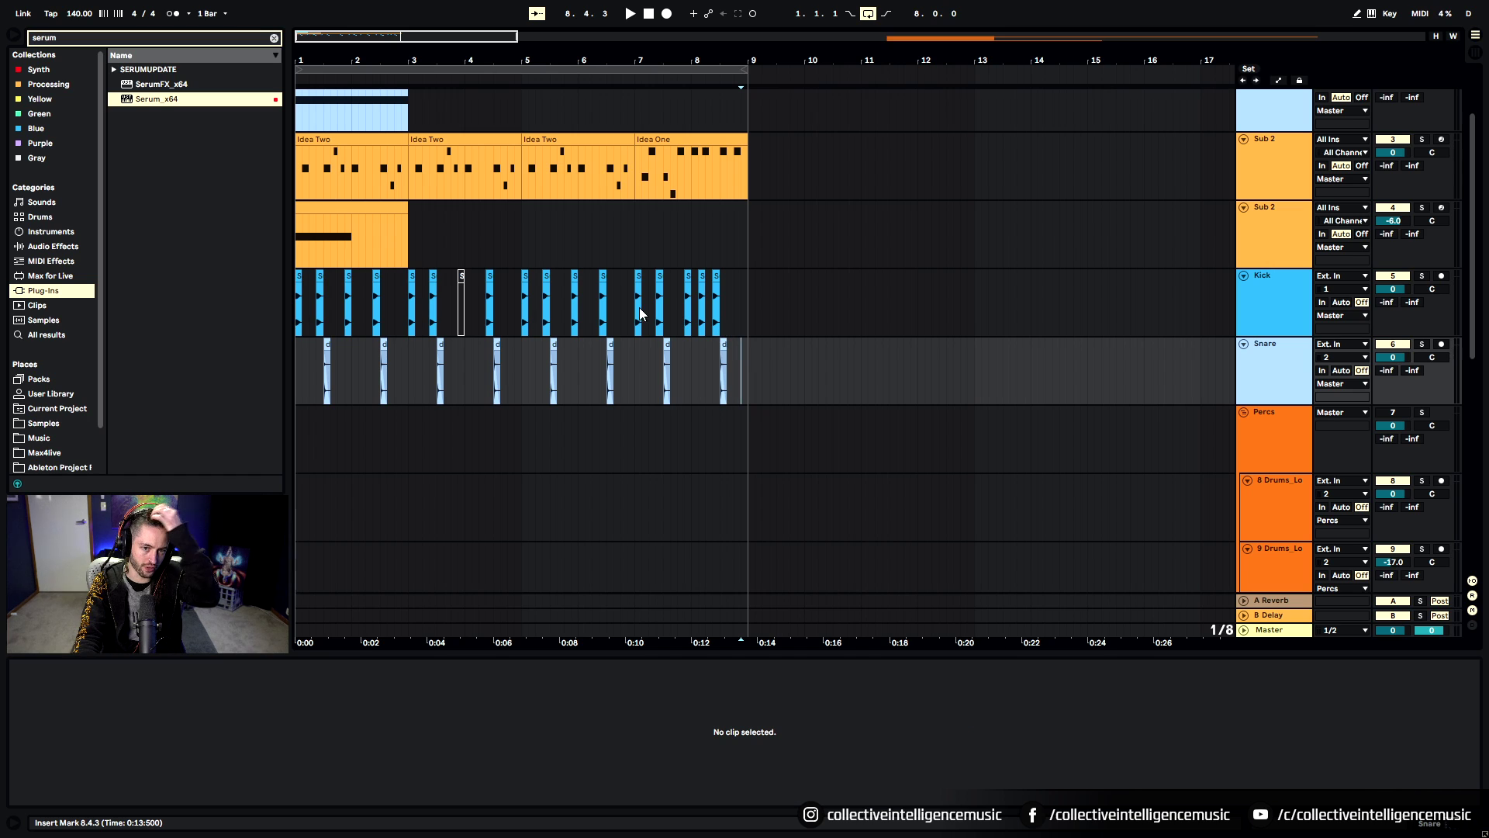
Rename the second Sub 2 track, track 4, to Midrange Rip
{"action": "left_click_drag", "start_coordinate": [315, 55], "coordinate": [365, 99]}
{"action": "scroll", "coordinate": [390, 305], "scroll_direction": "up", "scroll_amount": 3}
{"action": "left_click", "coordinate": [389, 307]}
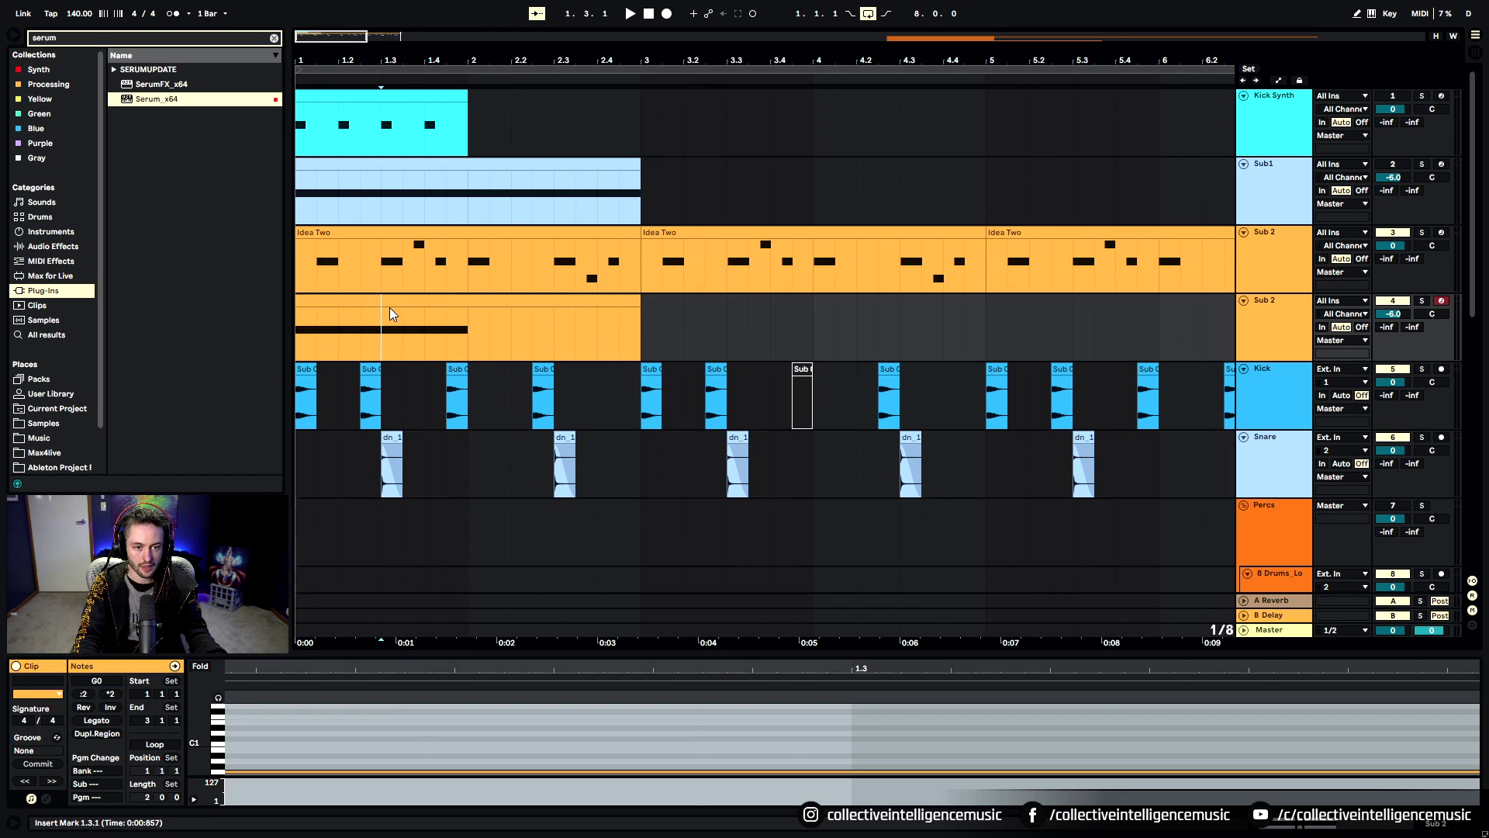
{"action": "left_click_drag", "start_coordinate": [513, 59], "coordinate": [408, 71]}
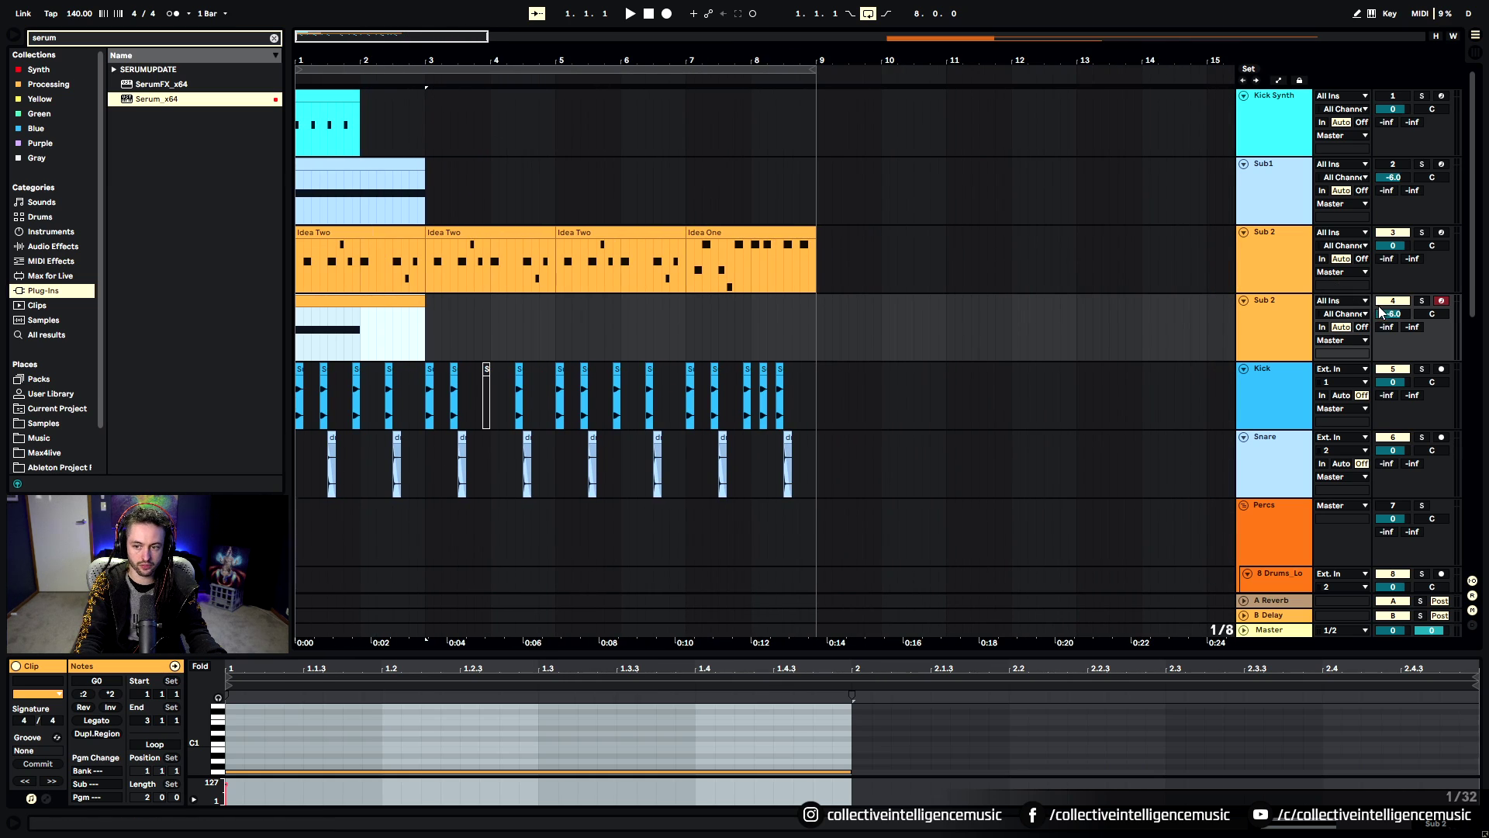
{"action": "left_click", "coordinate": [1280, 323]}
{"action": "key", "text": "ctrl+r"}
{"action": "type", "text": "Midr"}
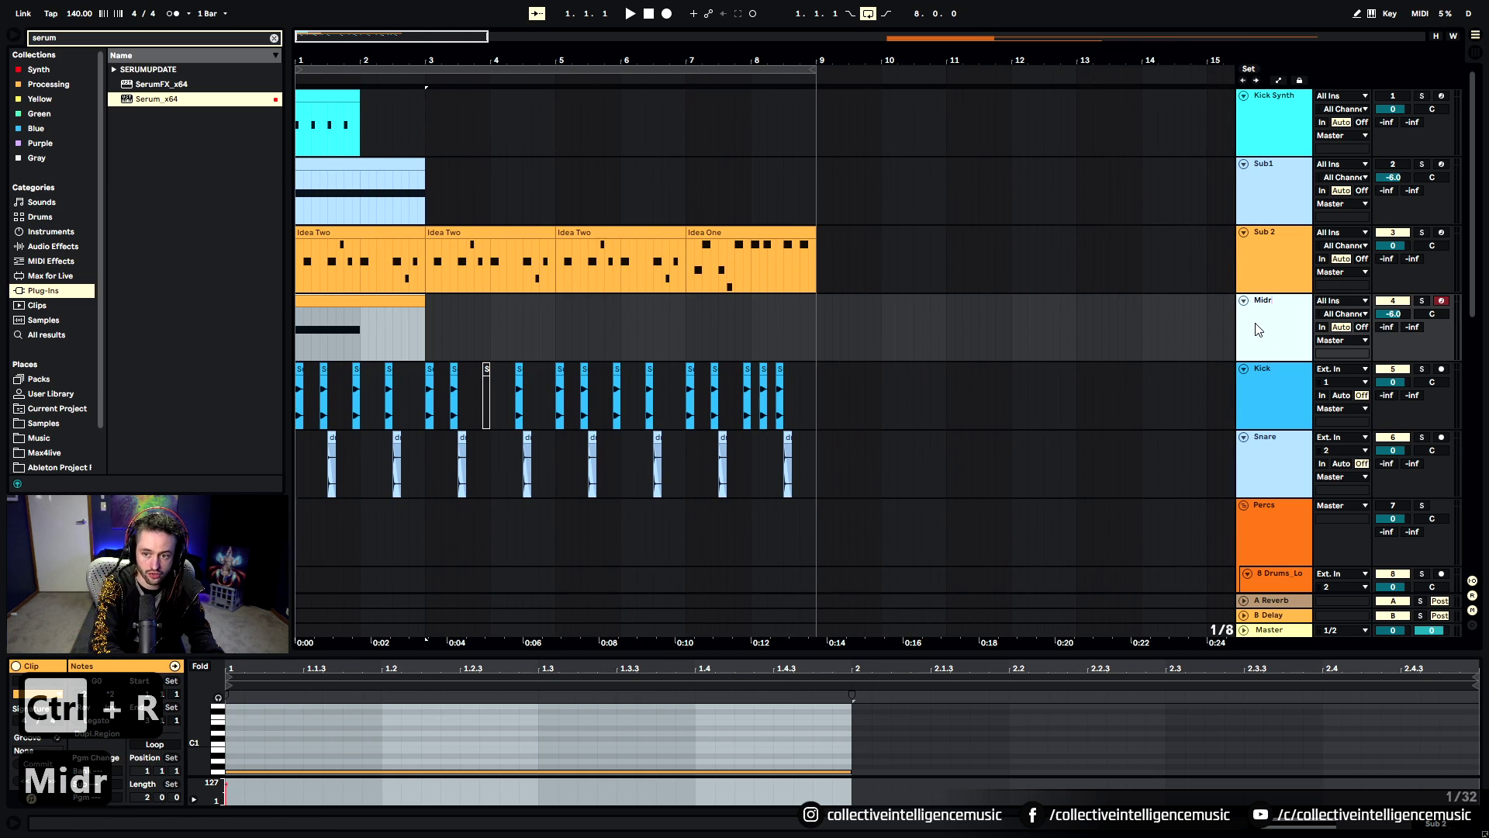
{"action": "type", "text": "ange Rip"}
{"action": "key", "text": "Return"}
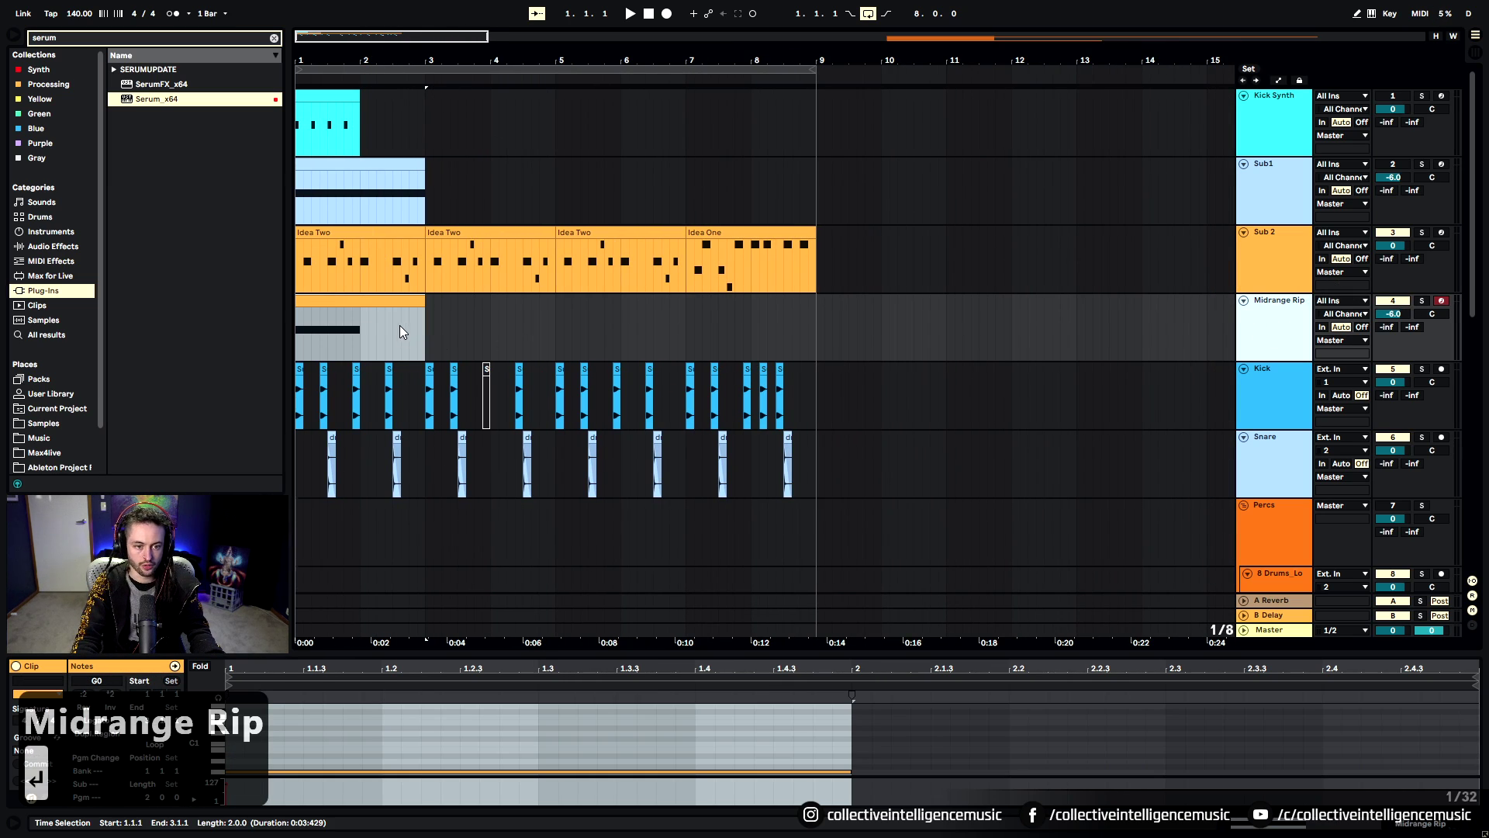
Move the Midrange Rip clip from bar 1 to bar 5 and play the arrangement
{"action": "left_click_drag", "start_coordinate": [399, 331], "coordinate": [623, 333]}
{"action": "key", "text": "space"}
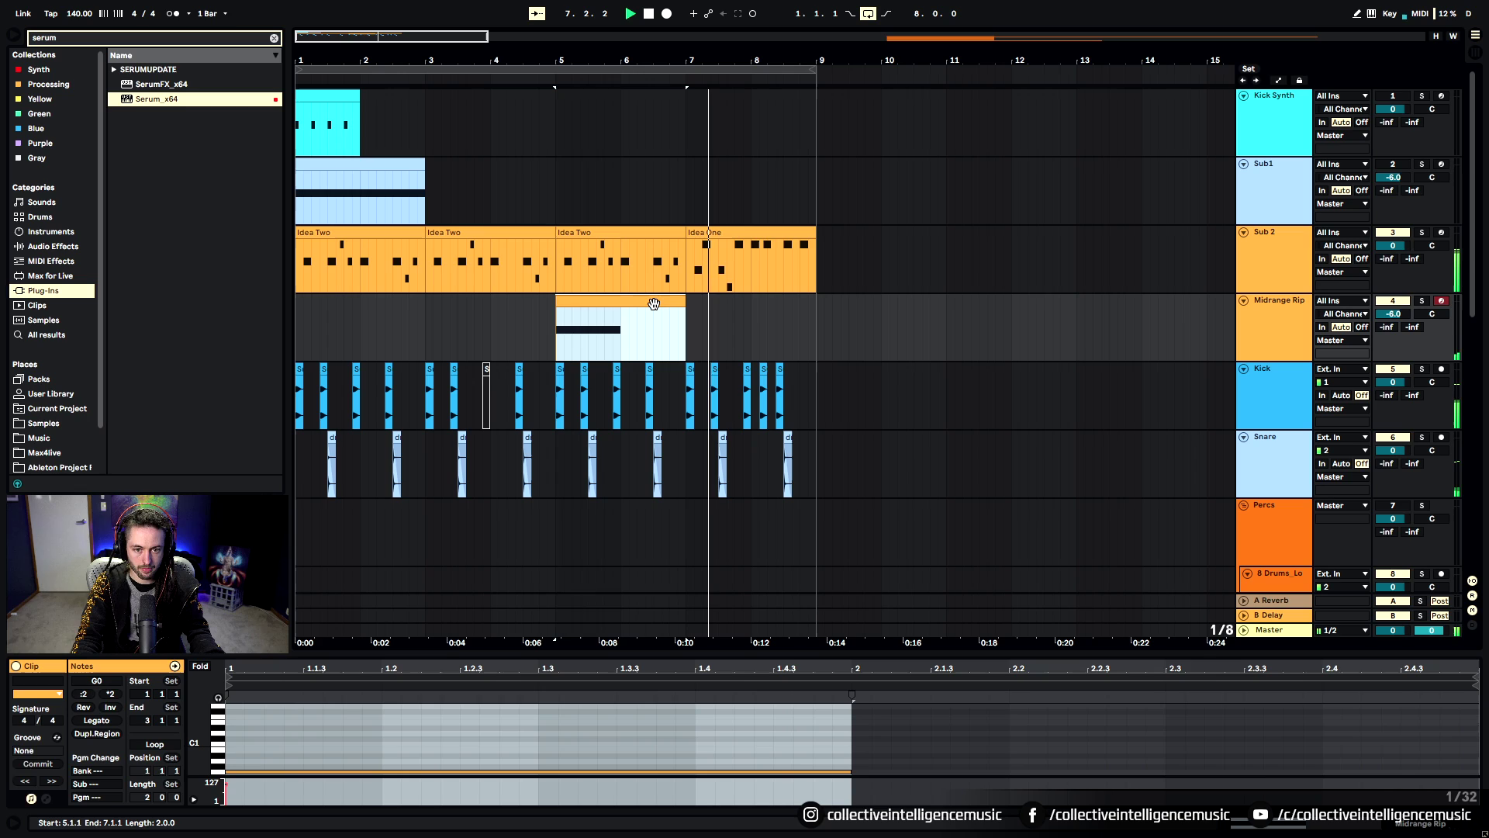
Stop playback, duplicate the Midrange Rip track, and move the copied clip on track 5 to start at 6.3.1
{"action": "key", "text": "space"}
{"action": "left_click", "coordinate": [1303, 340]}
{"action": "key", "text": "ctrl+d"}
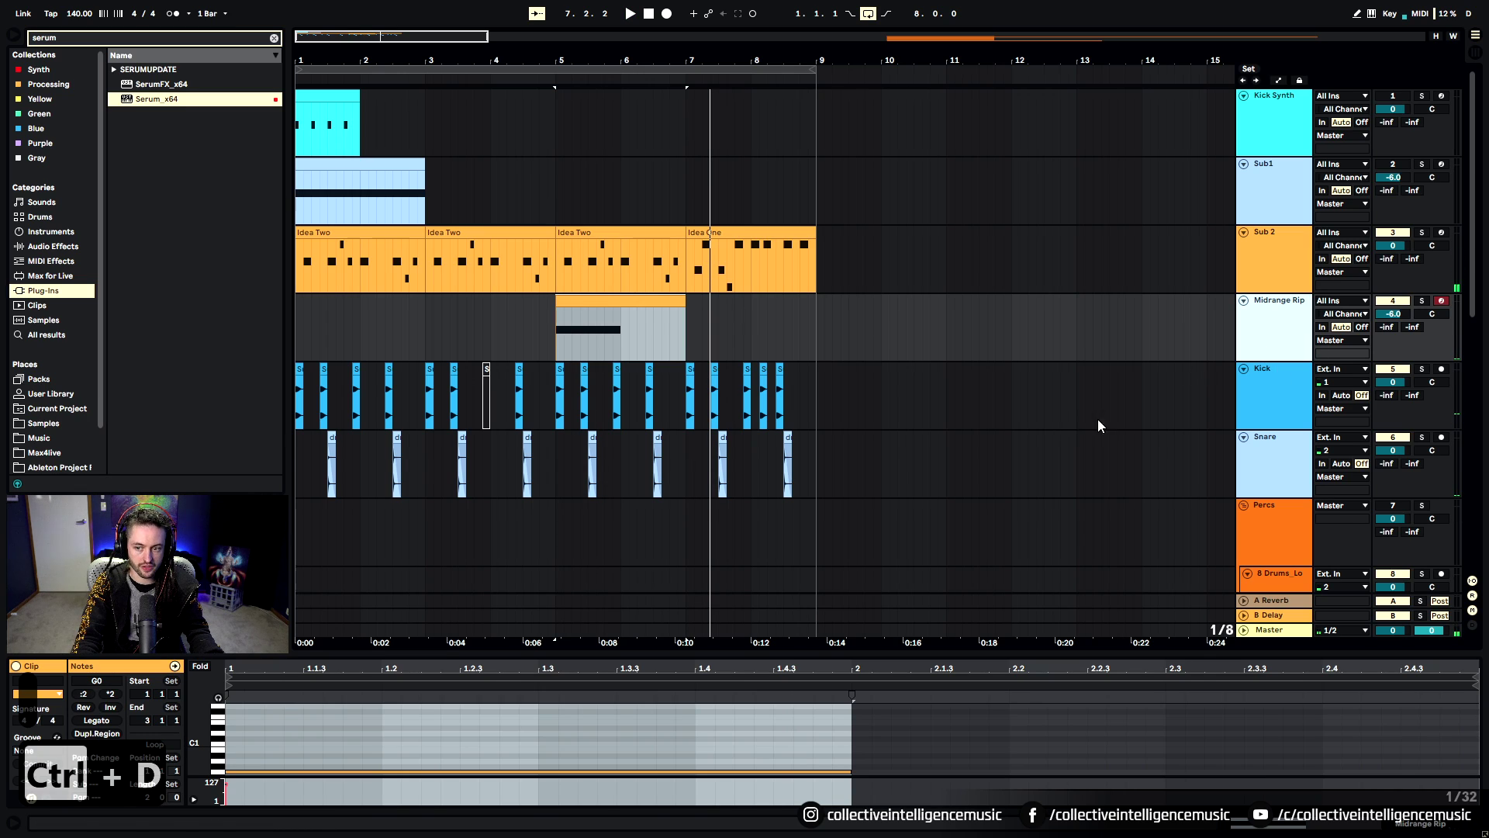
{"action": "left_click", "coordinate": [685, 380]}
{"action": "key", "text": "ctrl+d"}
{"action": "left_click_drag", "start_coordinate": [715, 398], "coordinate": [696, 398]}
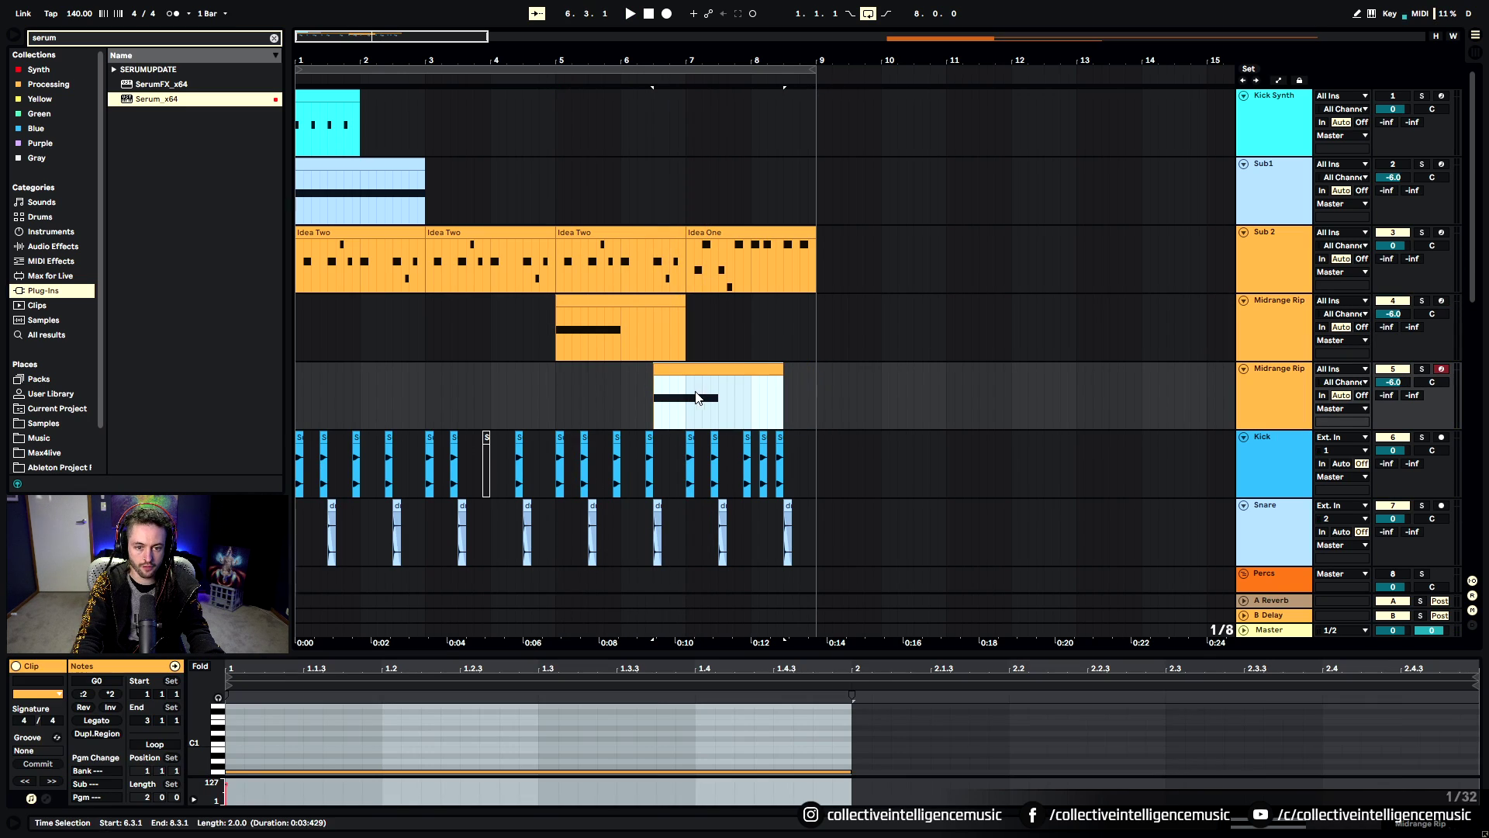
In the duplicate track's Serum, give LFO 1 a convex falling curve and shift its peak about a quarter in while playing
{"action": "left_click", "coordinate": [1398, 828]}
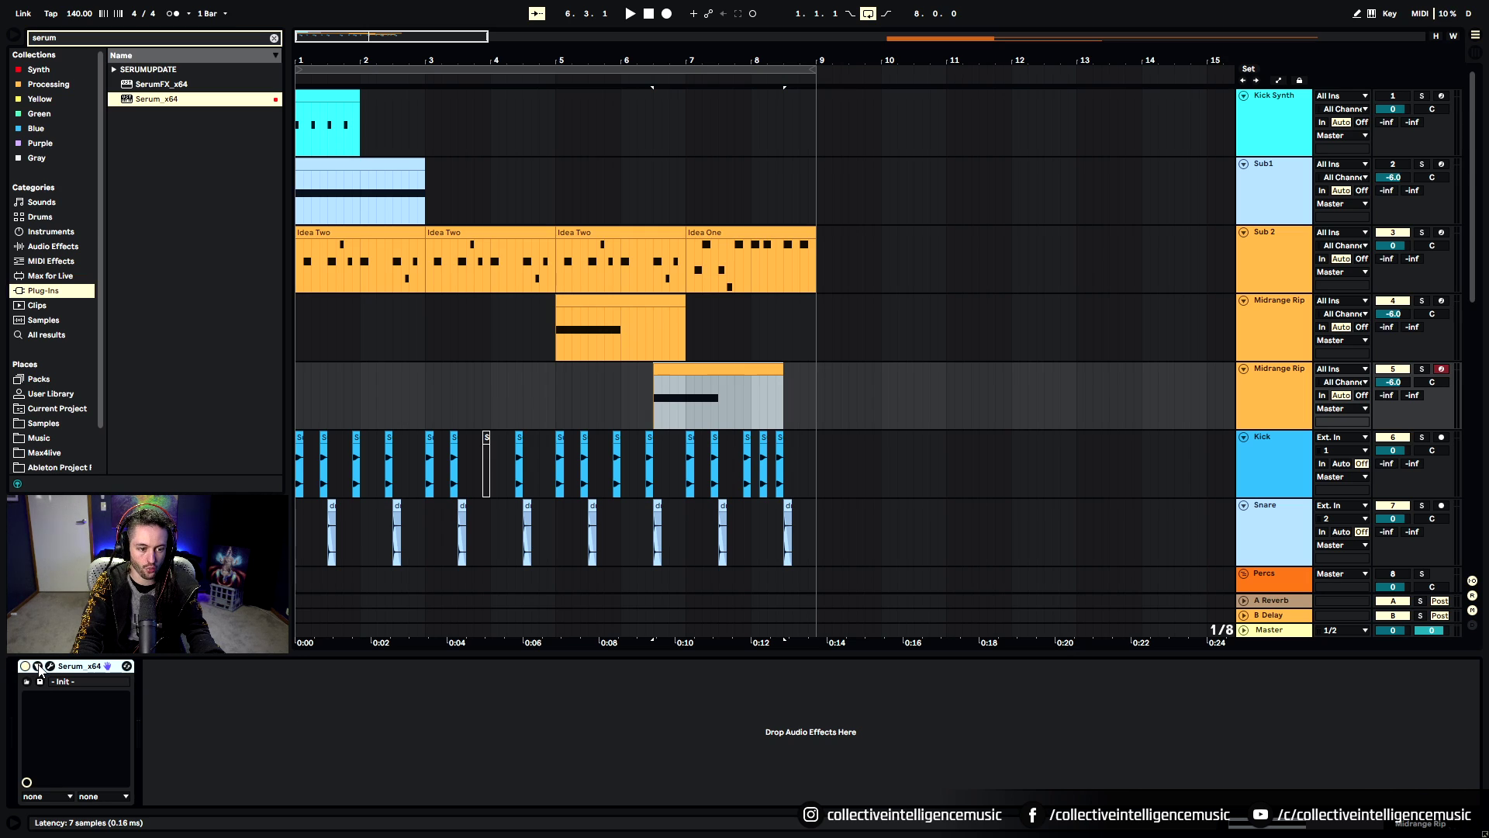
{"action": "key", "text": "ctrl+alt+p"}
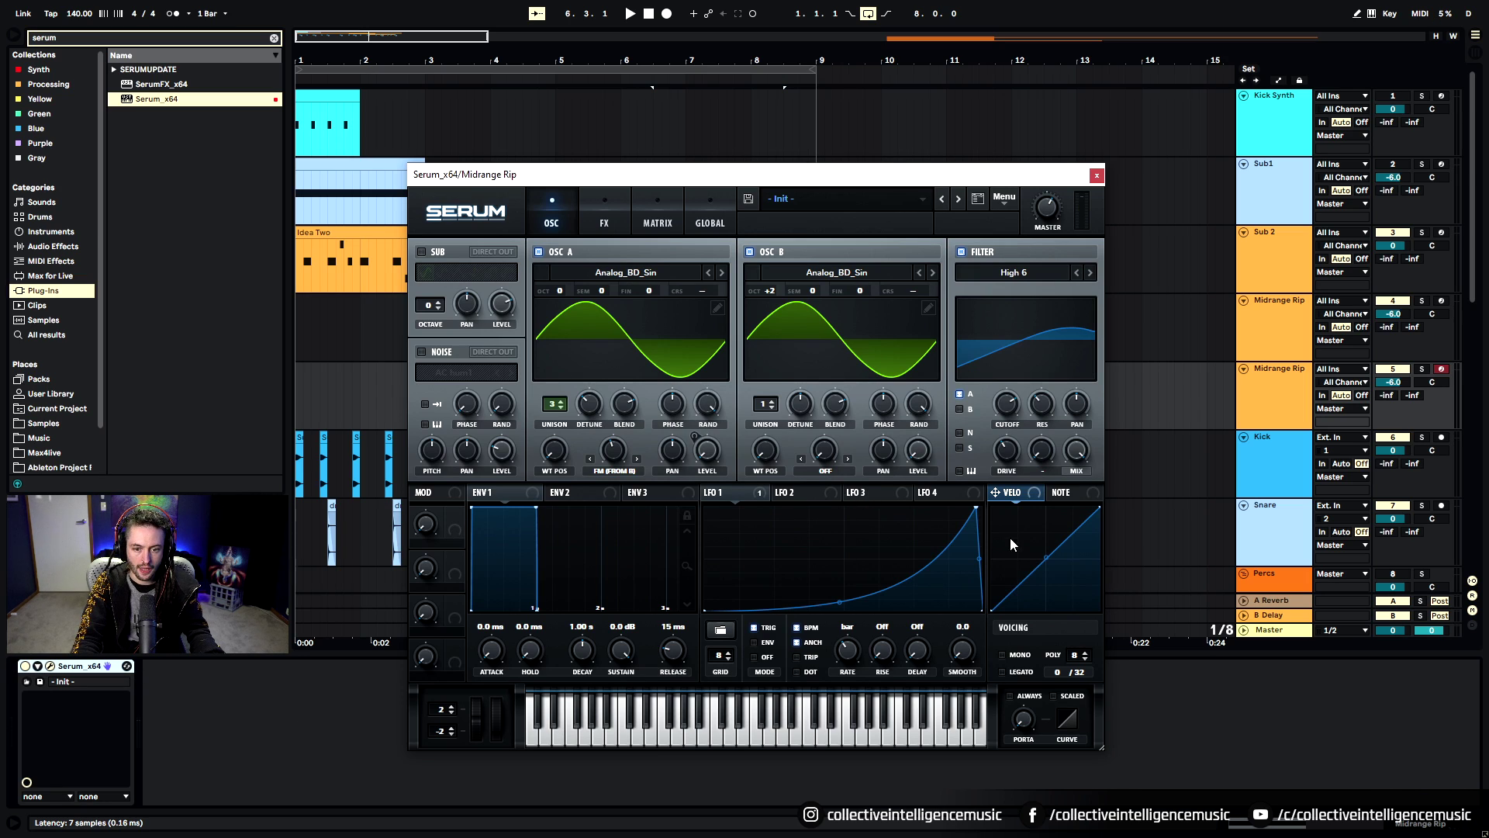
{"action": "left_click_drag", "start_coordinate": [974, 508], "coordinate": [706, 509]}
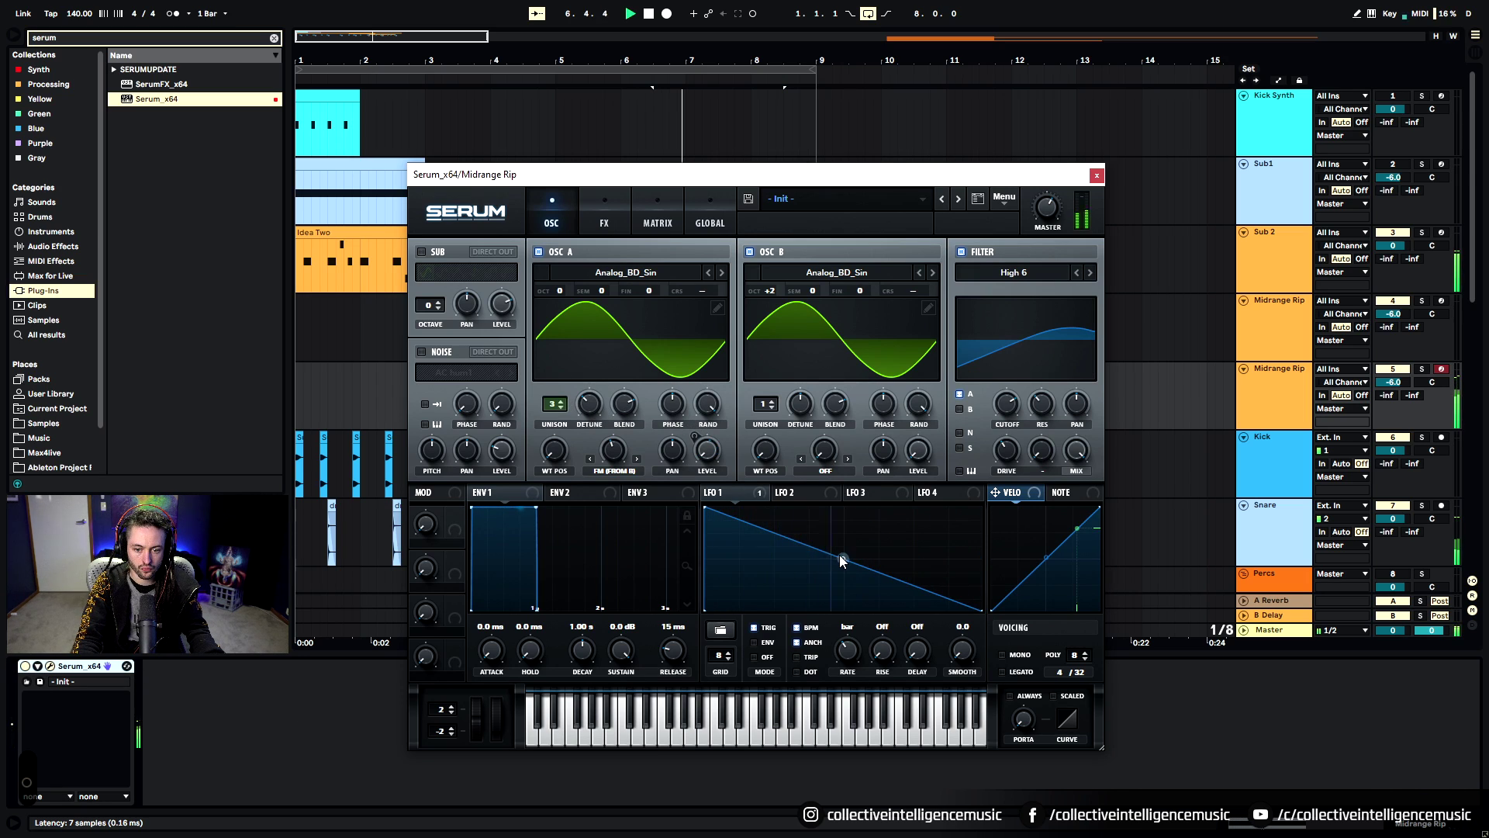
{"action": "mouse_move", "coordinate": [842, 560]}
{"action": "left_mouse_down"}
{"action": "mouse_move", "coordinate": [836, 585]}
{"action": "mouse_move", "coordinate": [848, 539]}
{"action": "left_mouse_up"}
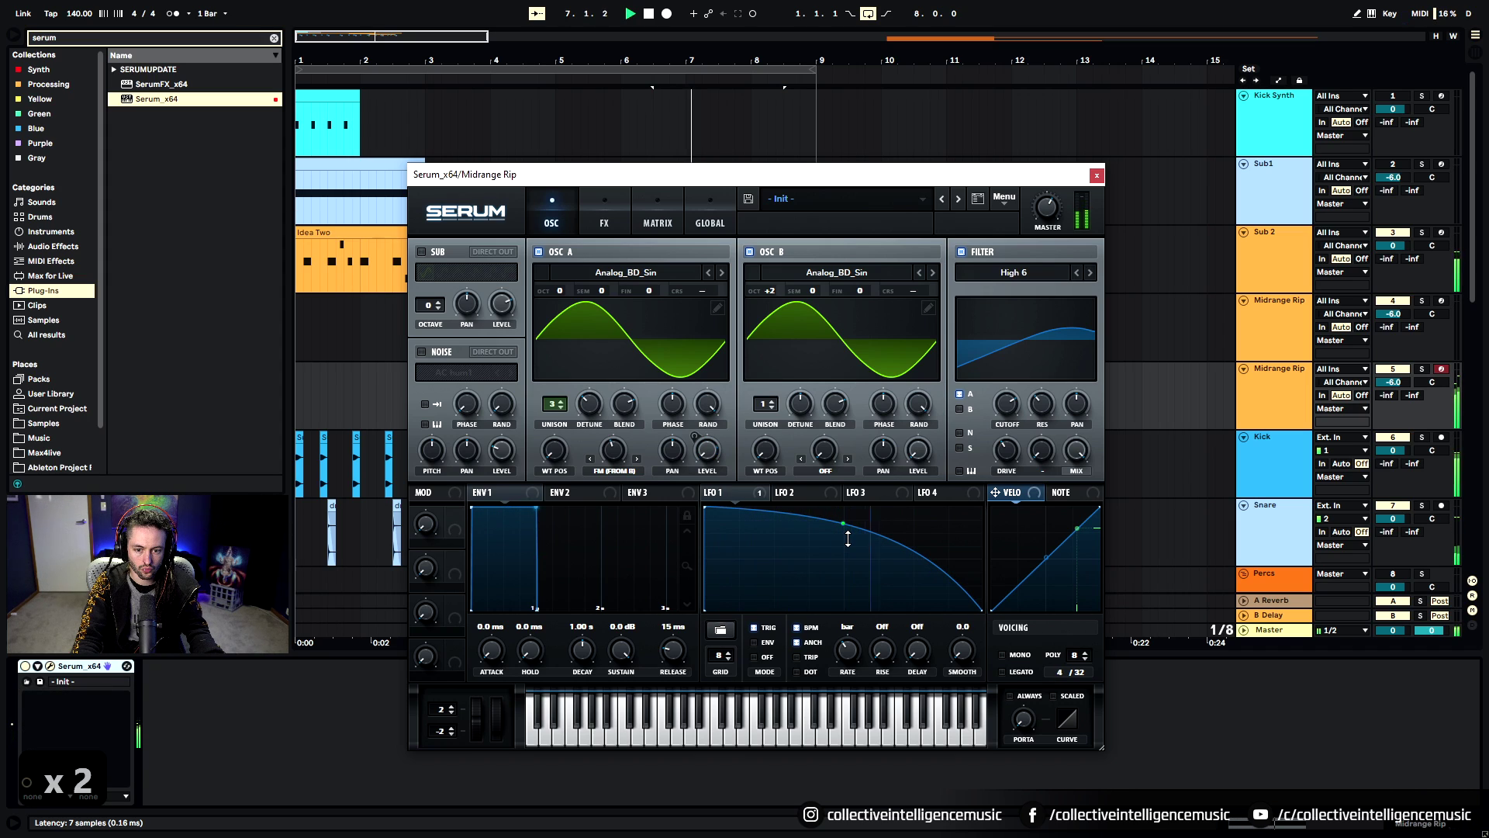
{"action": "left_click_drag", "start_coordinate": [847, 538], "coordinate": [846, 546]}
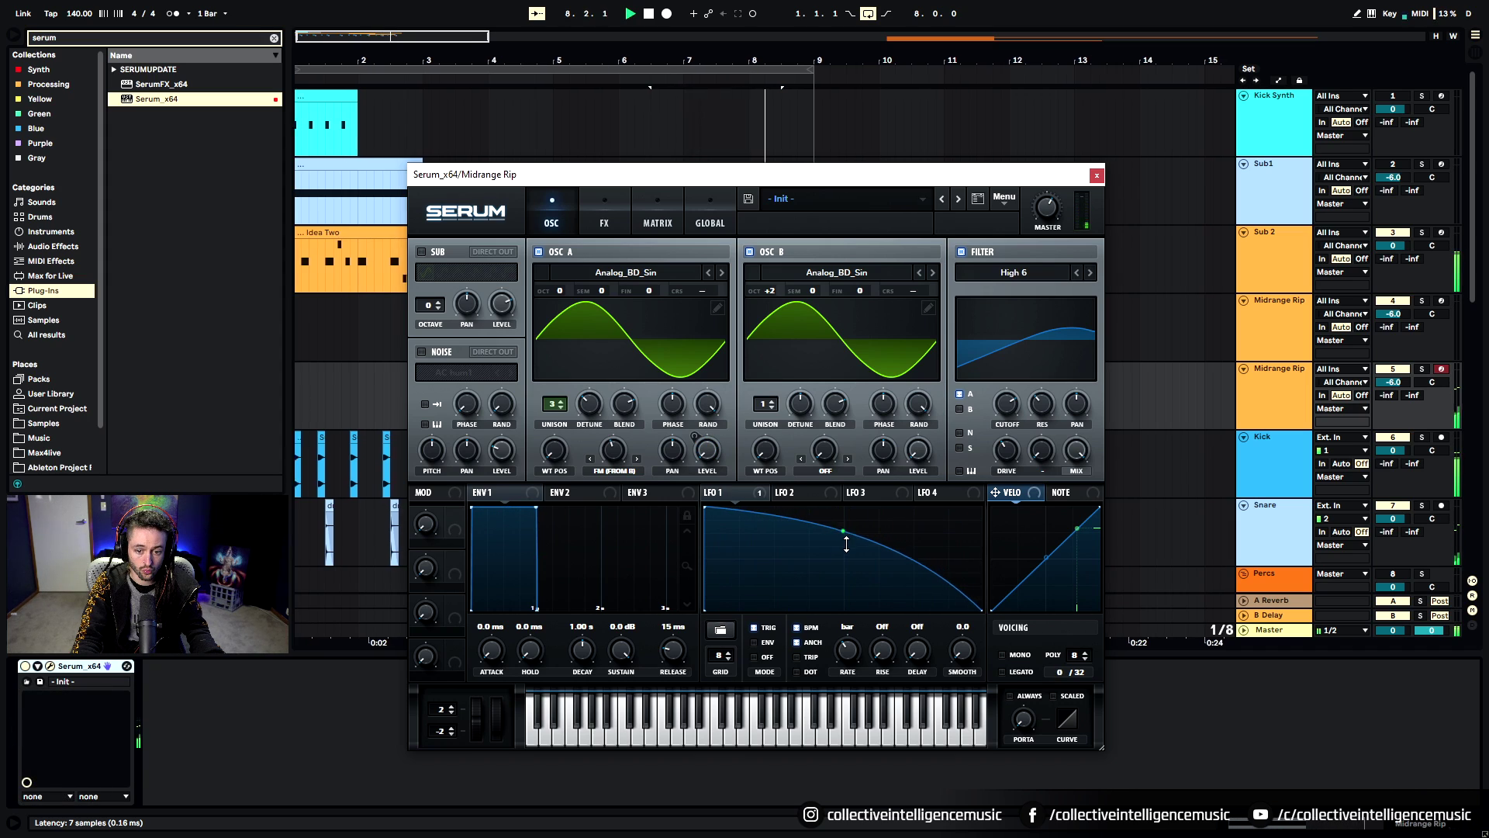
{"action": "left_click_drag", "start_coordinate": [705, 508], "coordinate": [774, 499]}
{"action": "key", "text": "space"}
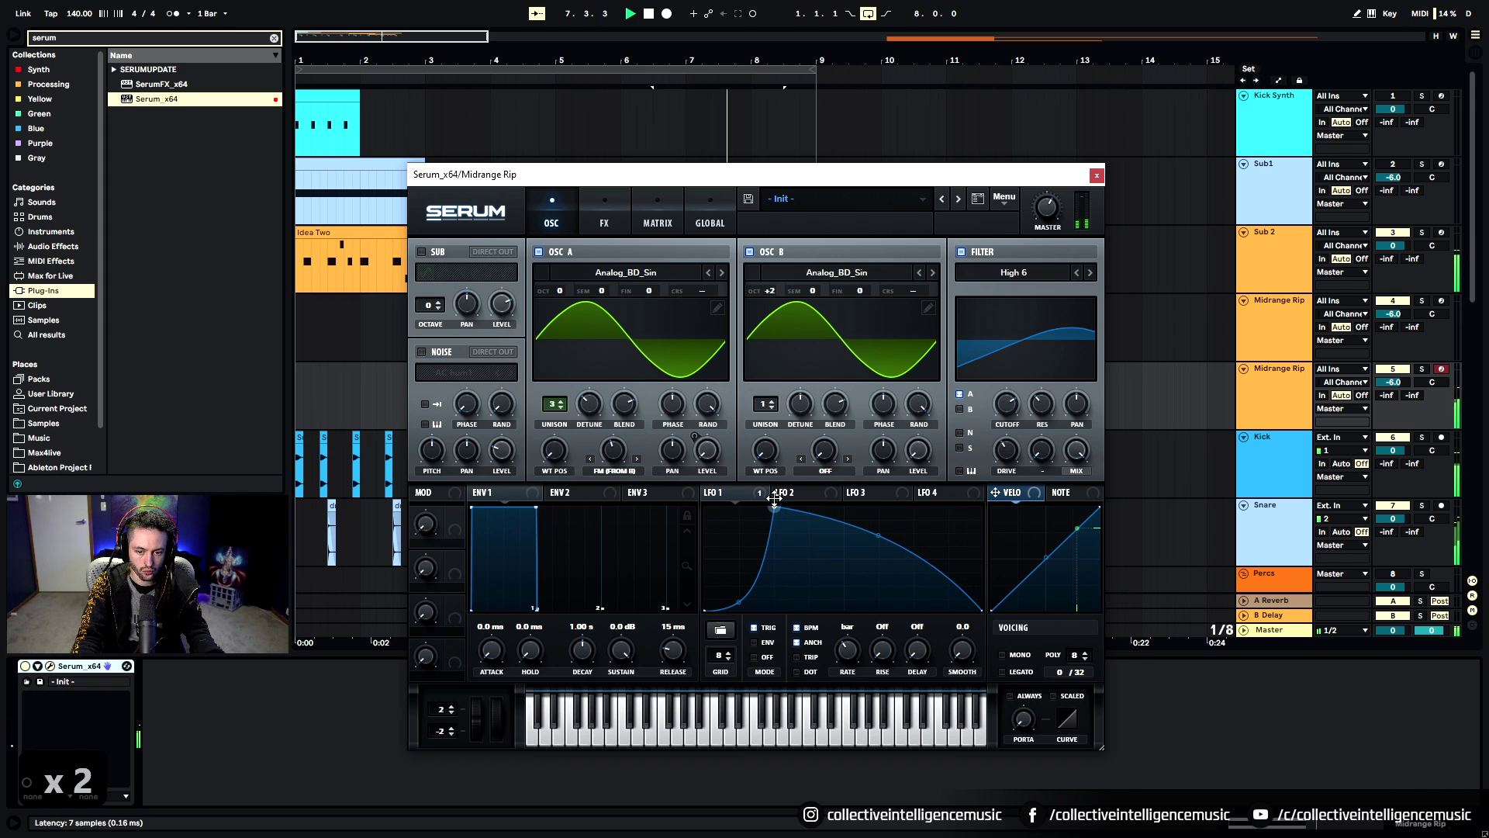
Reshape LFO 1 with its peak at the middle, a bowed rise and a steep decaying fall, auditioning the sound
{"action": "left_click_drag", "start_coordinate": [740, 602], "coordinate": [903, 570]}
{"action": "key", "text": "space"}
{"action": "key", "text": "space"}
{"action": "key", "text": "space"}
{"action": "key", "text": "space"}
{"action": "key", "text": "space"}
{"action": "key", "text": "space"}
{"action": "key", "text": "space"}
{"action": "key", "text": "space"}
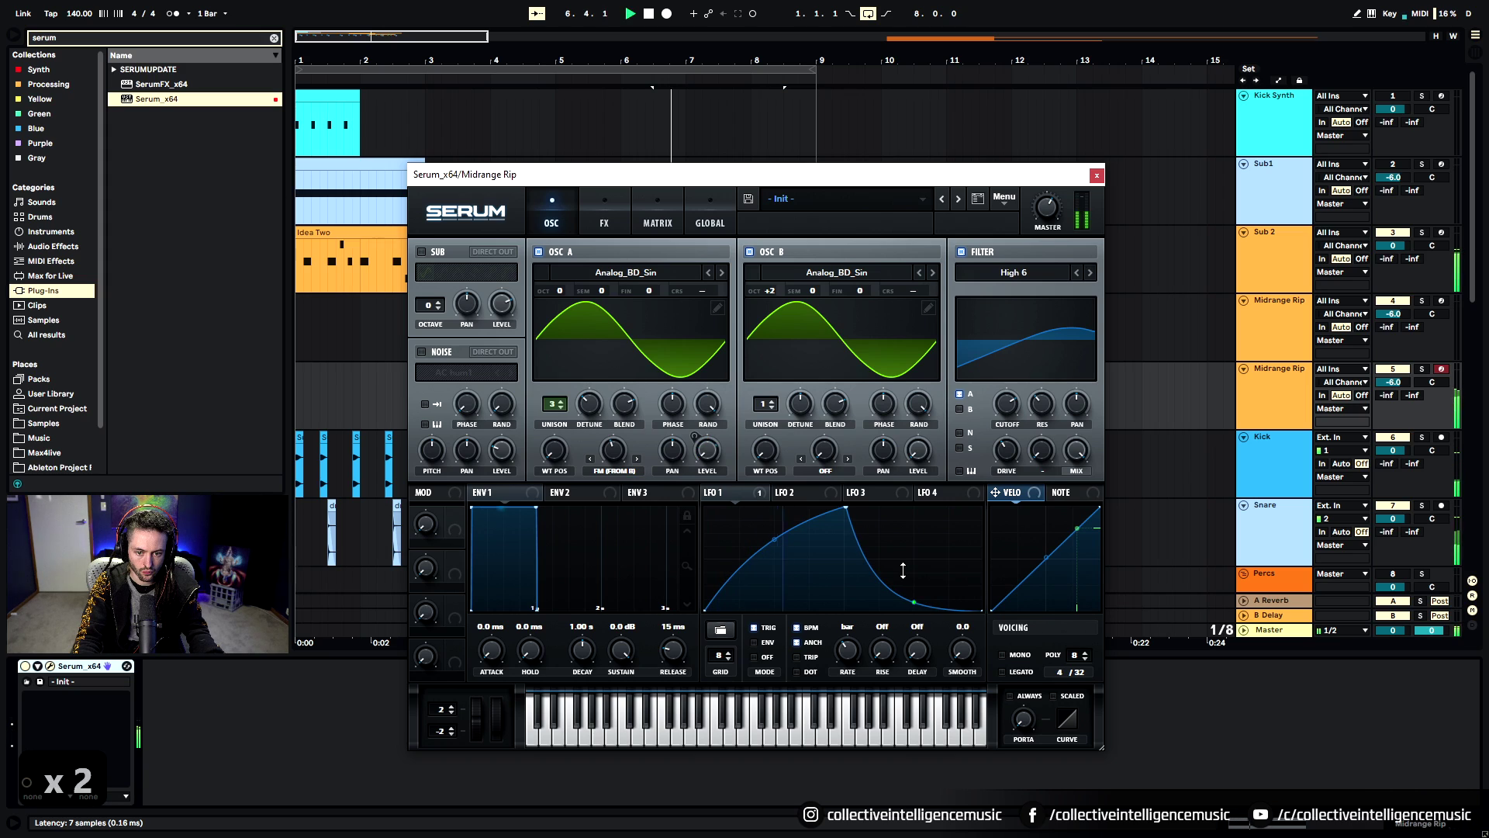
{"action": "left_click_drag", "start_coordinate": [787, 556], "coordinate": [779, 532]}
{"action": "key", "text": "space"}
{"action": "key", "text": "space"}
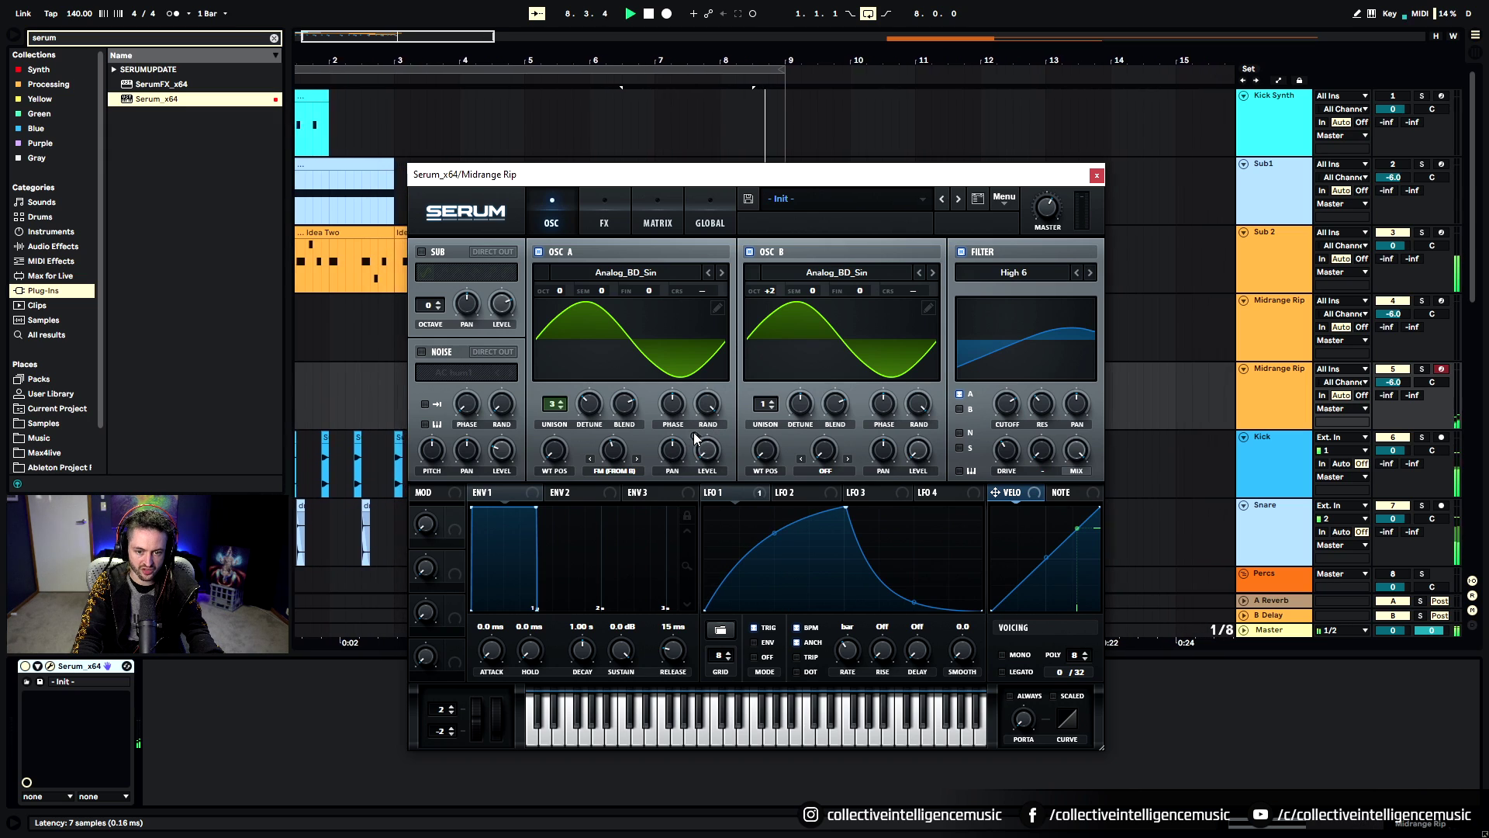
Try modulating the OSC B level with LFO 1, removing that modulation and readjusting the level after listening
{"action": "left_click_drag", "start_coordinate": [717, 492], "coordinate": [918, 450]}
{"action": "key", "text": "space"}
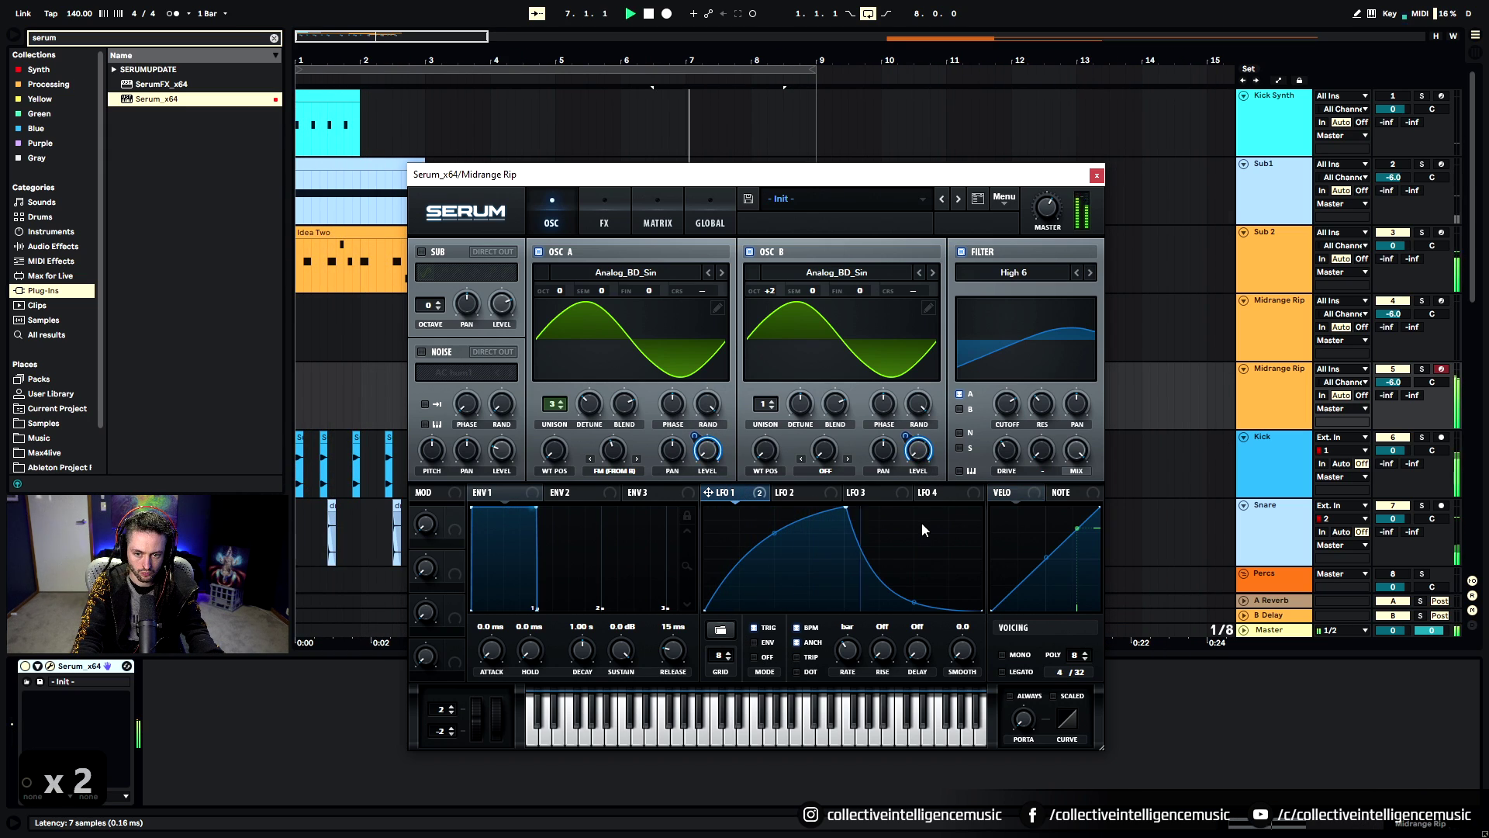
{"action": "right_click", "coordinate": [918, 450]}
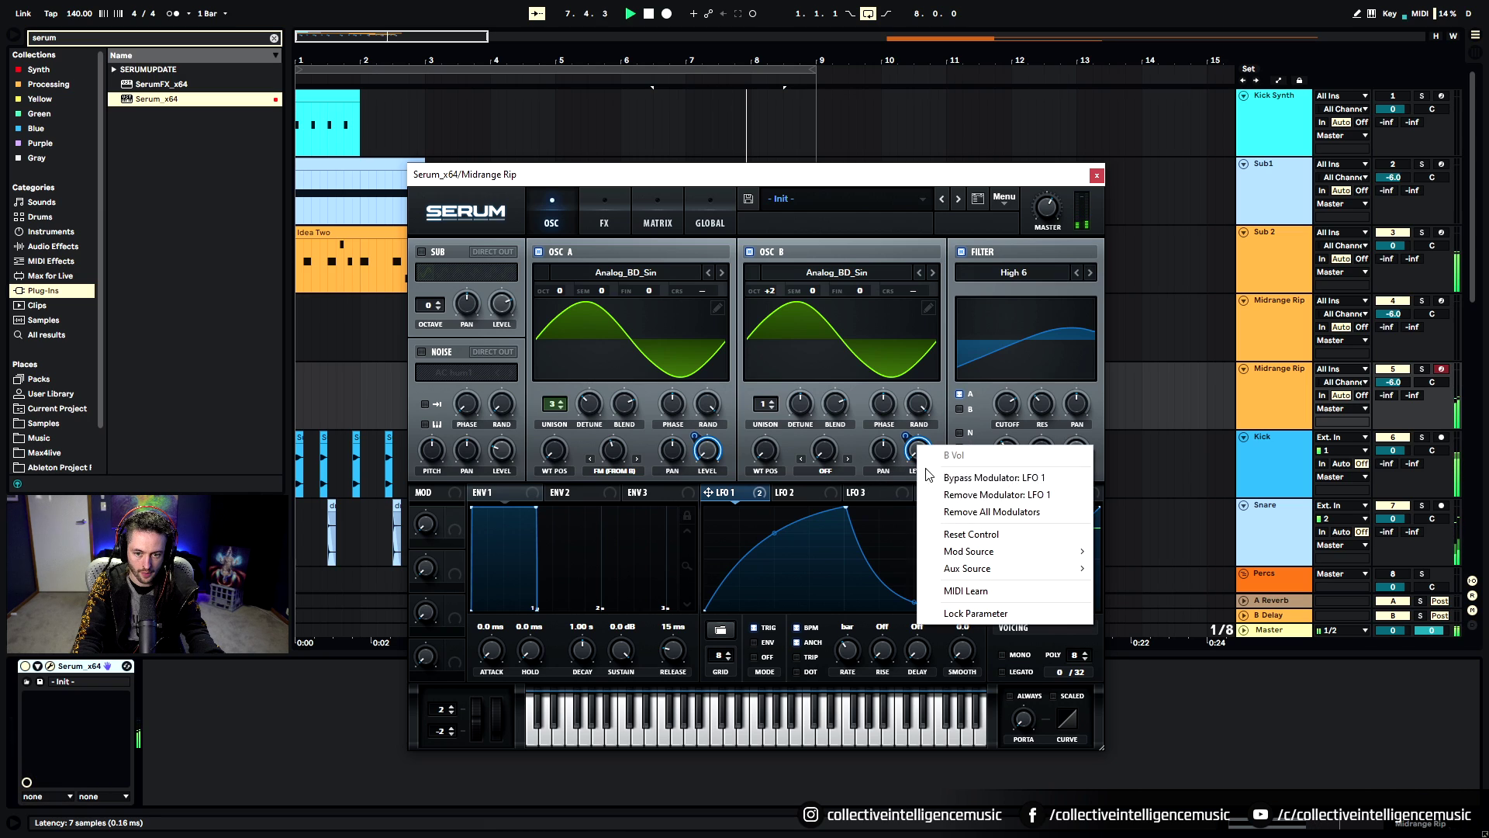
{"action": "left_click", "coordinate": [935, 508]}
{"action": "left_click_drag", "start_coordinate": [917, 444], "coordinate": [923, 420]}
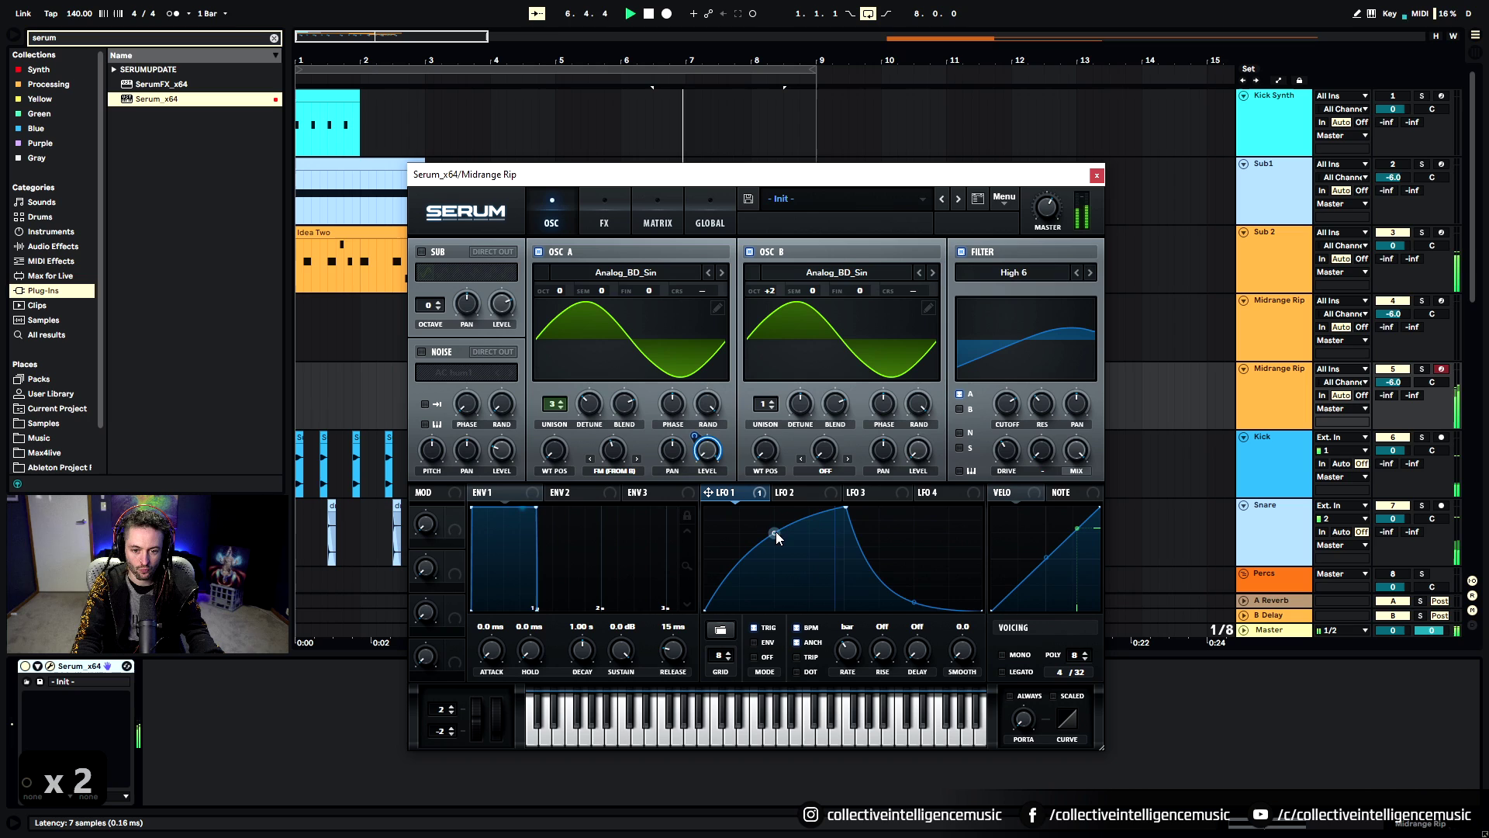
Close Serum and move the duplicate Midrange Rip clip on track 5 to start at bar 9
{"action": "left_click", "coordinate": [1098, 176]}
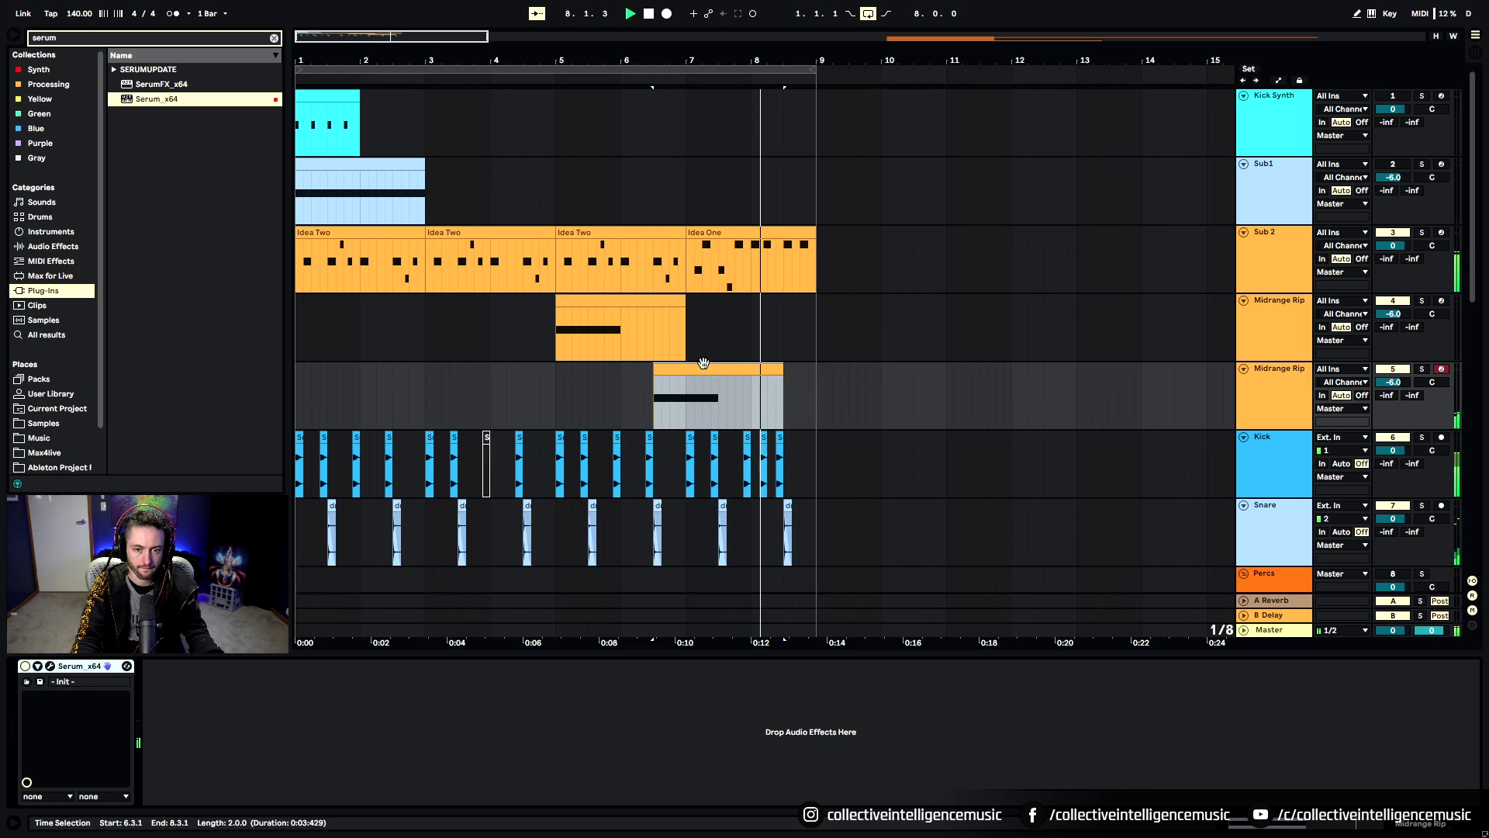
{"action": "left_click_drag", "start_coordinate": [704, 364], "coordinate": [858, 375]}
{"action": "left_click", "coordinate": [1251, 382]}
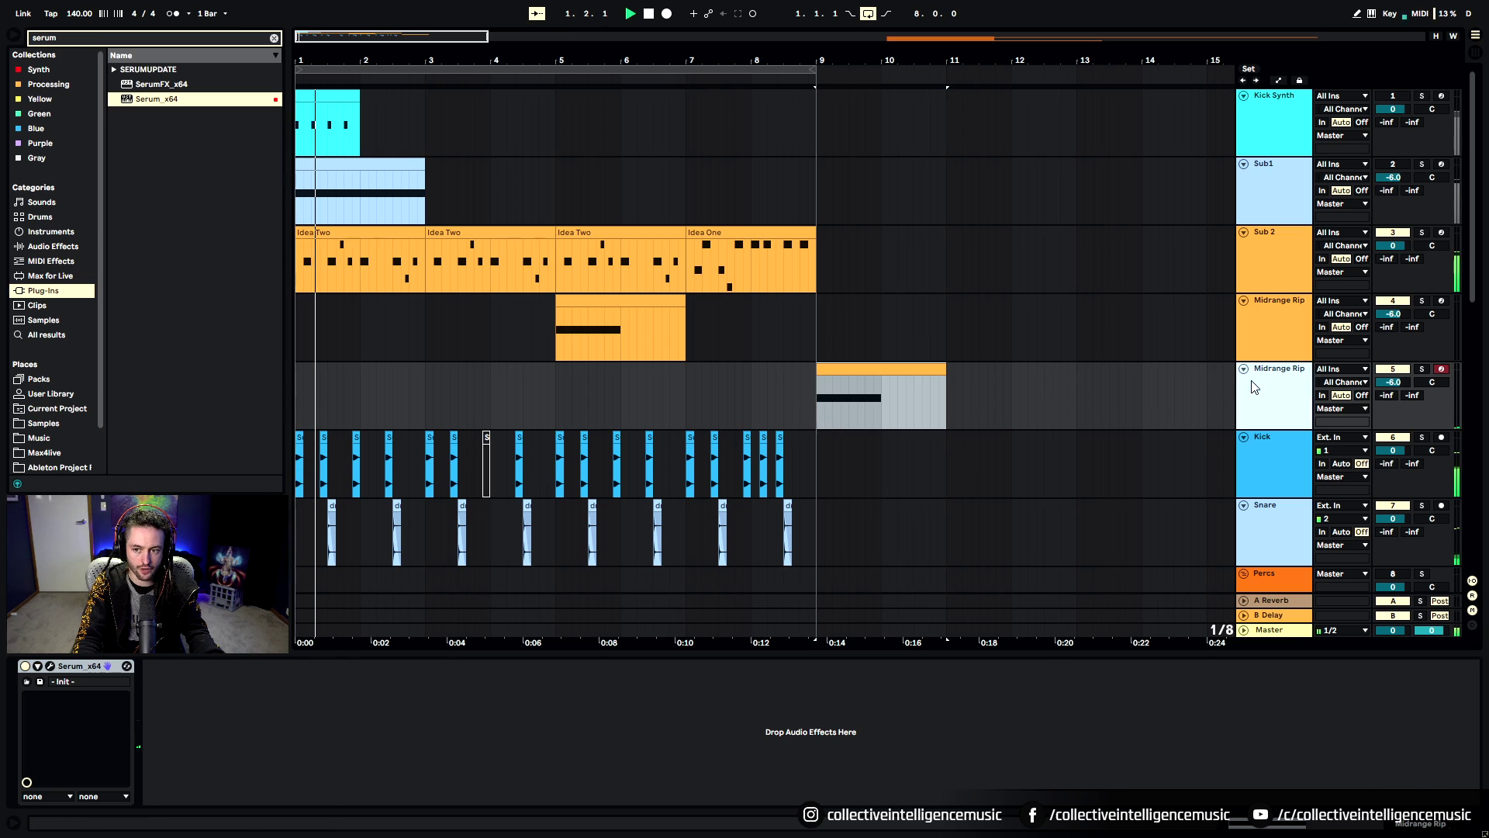
Rename the first Midrange Rip track, track 4, to MidRange1
{"action": "left_click", "coordinate": [1277, 332]}
{"action": "key", "text": "ctrl+r"}
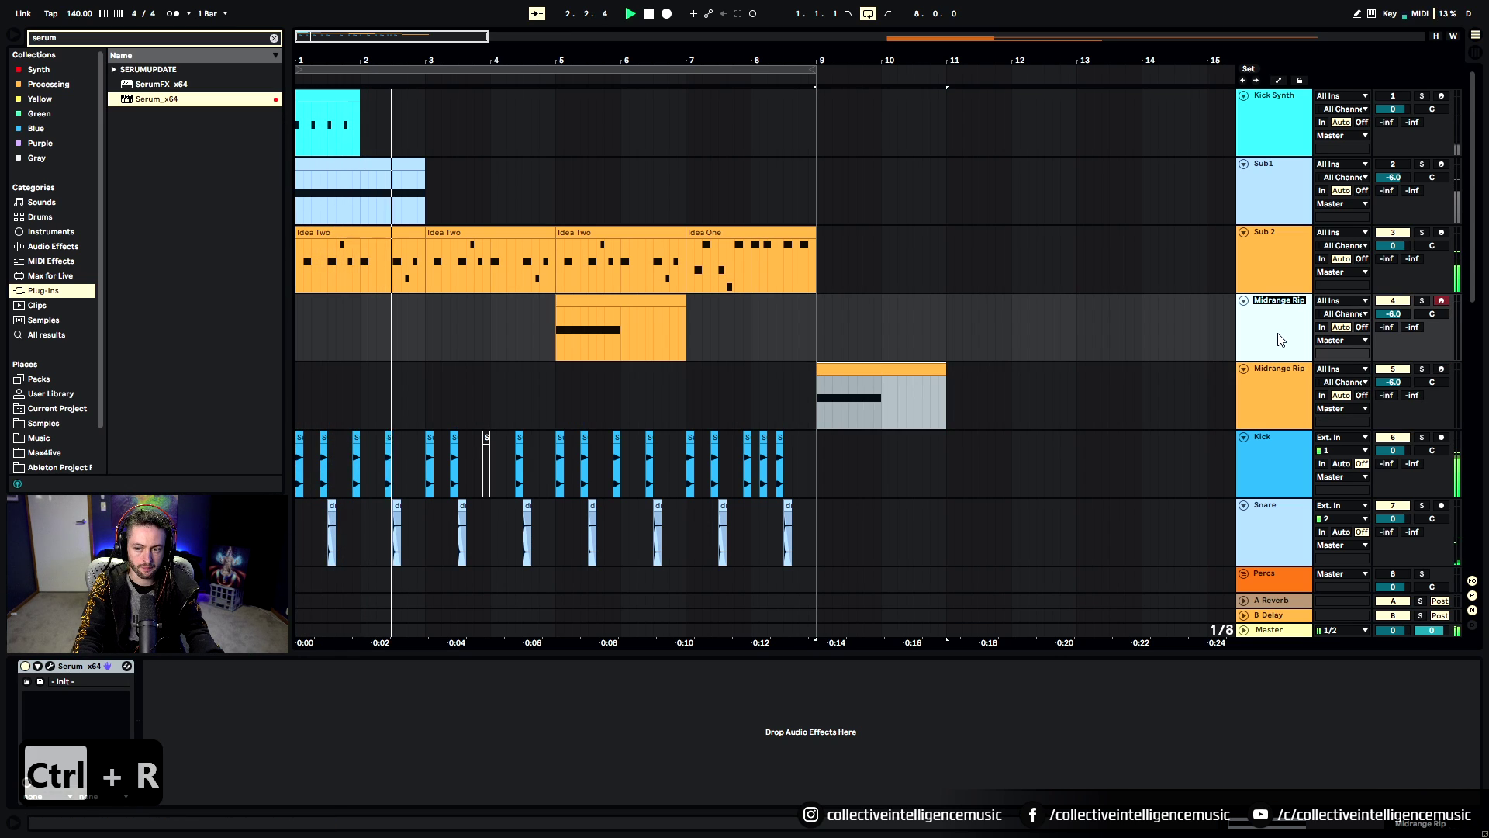
{"action": "type", "text": "Midd"}
{"action": "key", "text": "BackSpace"}
{"action": "type", "text": "Rang"}
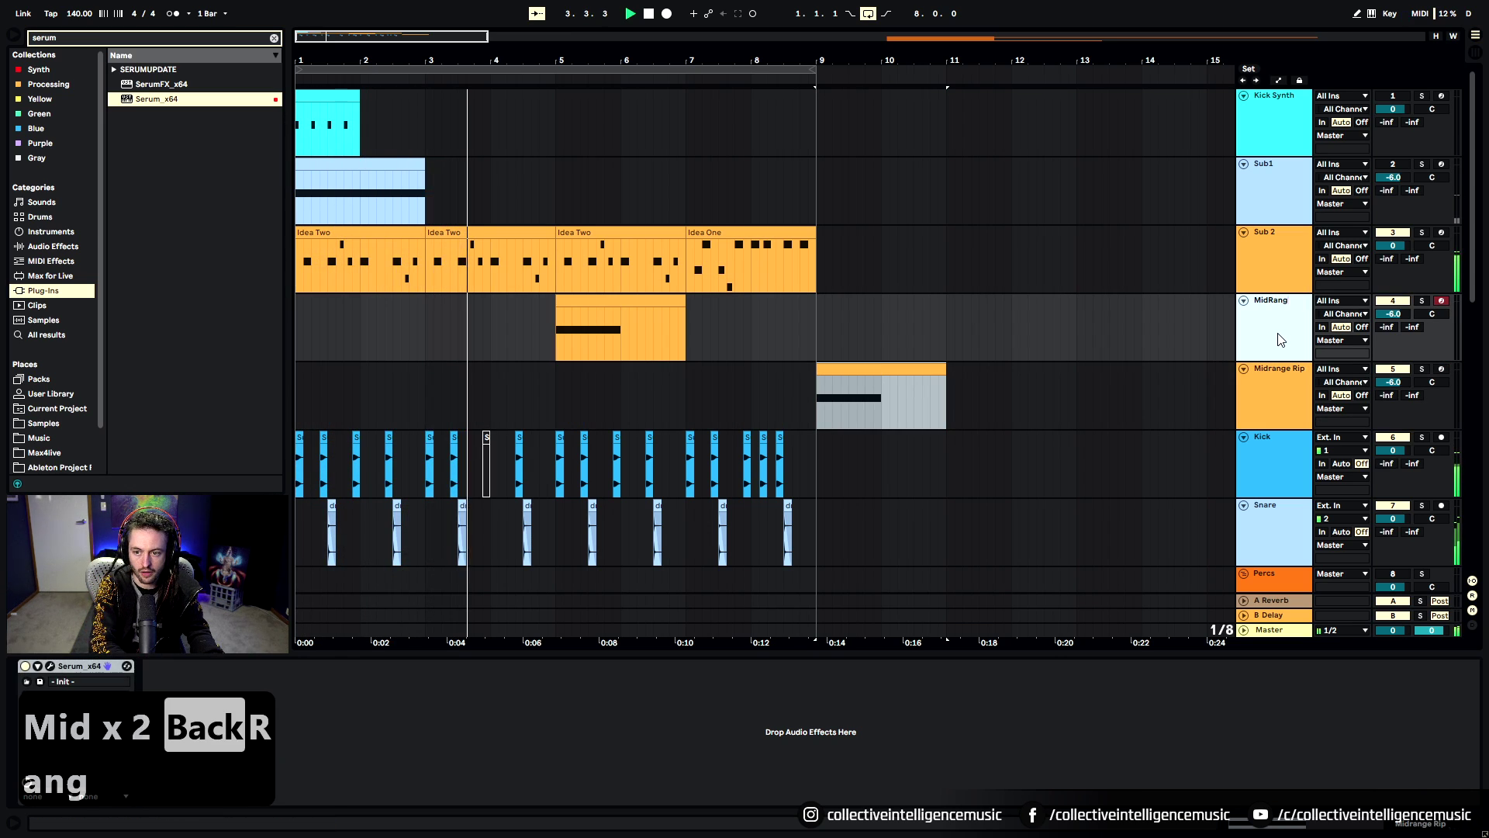
{"action": "type", "text": "e1"}
{"action": "key", "text": "Return"}
Rename the duplicate Midrange Rip track, track 5, to MidRange2
{"action": "left_click", "coordinate": [1272, 373]}
{"action": "key", "text": "ctrl+r"}
{"action": "type", "text": "Mi"}
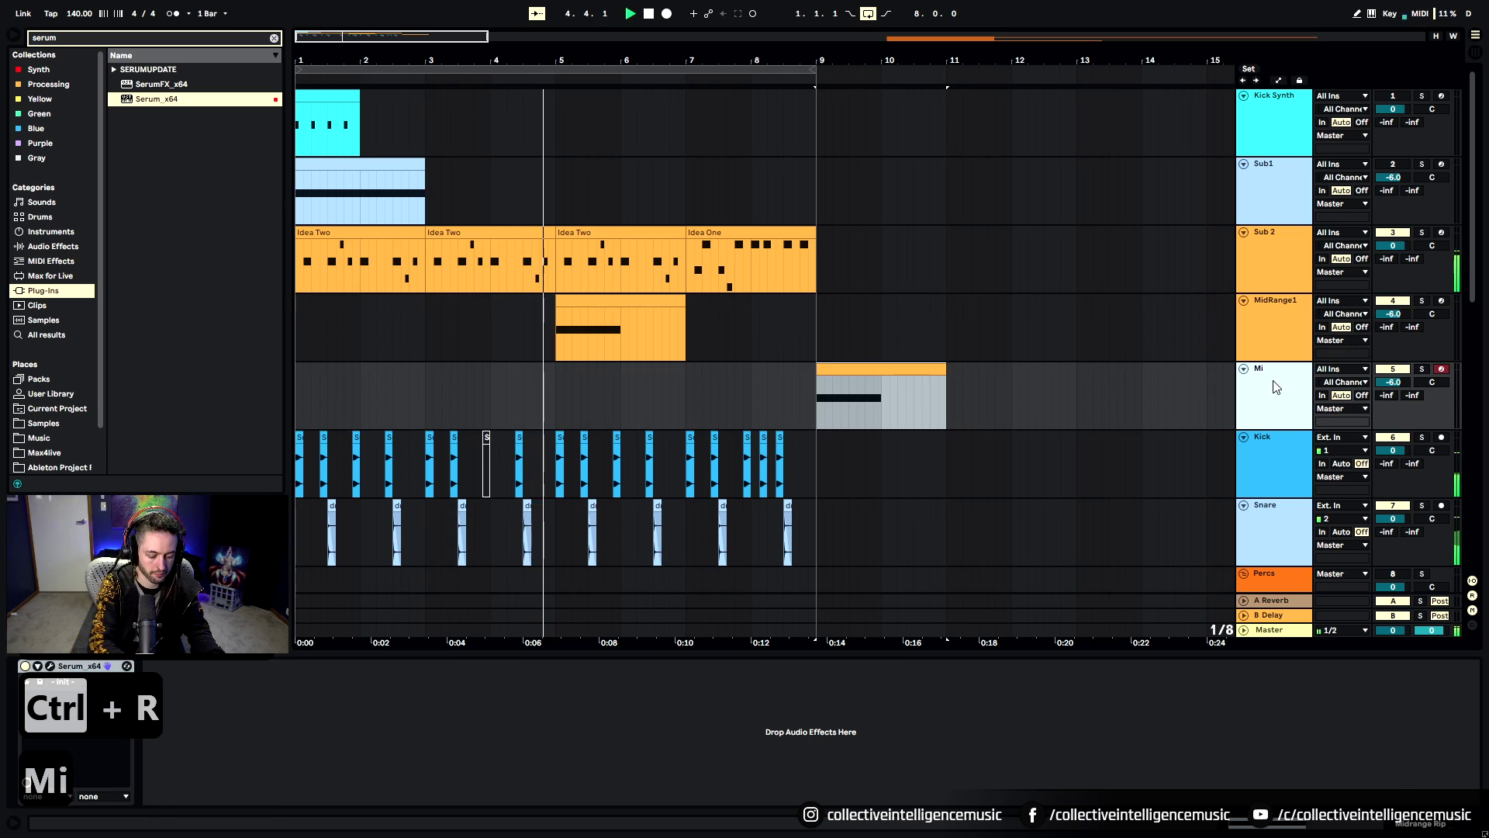
{"action": "type", "text": "drang"}
{"action": "key", "text": "BackSpace"}
{"action": "key", "text": "BackSpace"}
{"action": "key", "text": "BackSpace"}
{"action": "key", "text": "BackSpace"}
{"action": "type", "text": "Rang"}
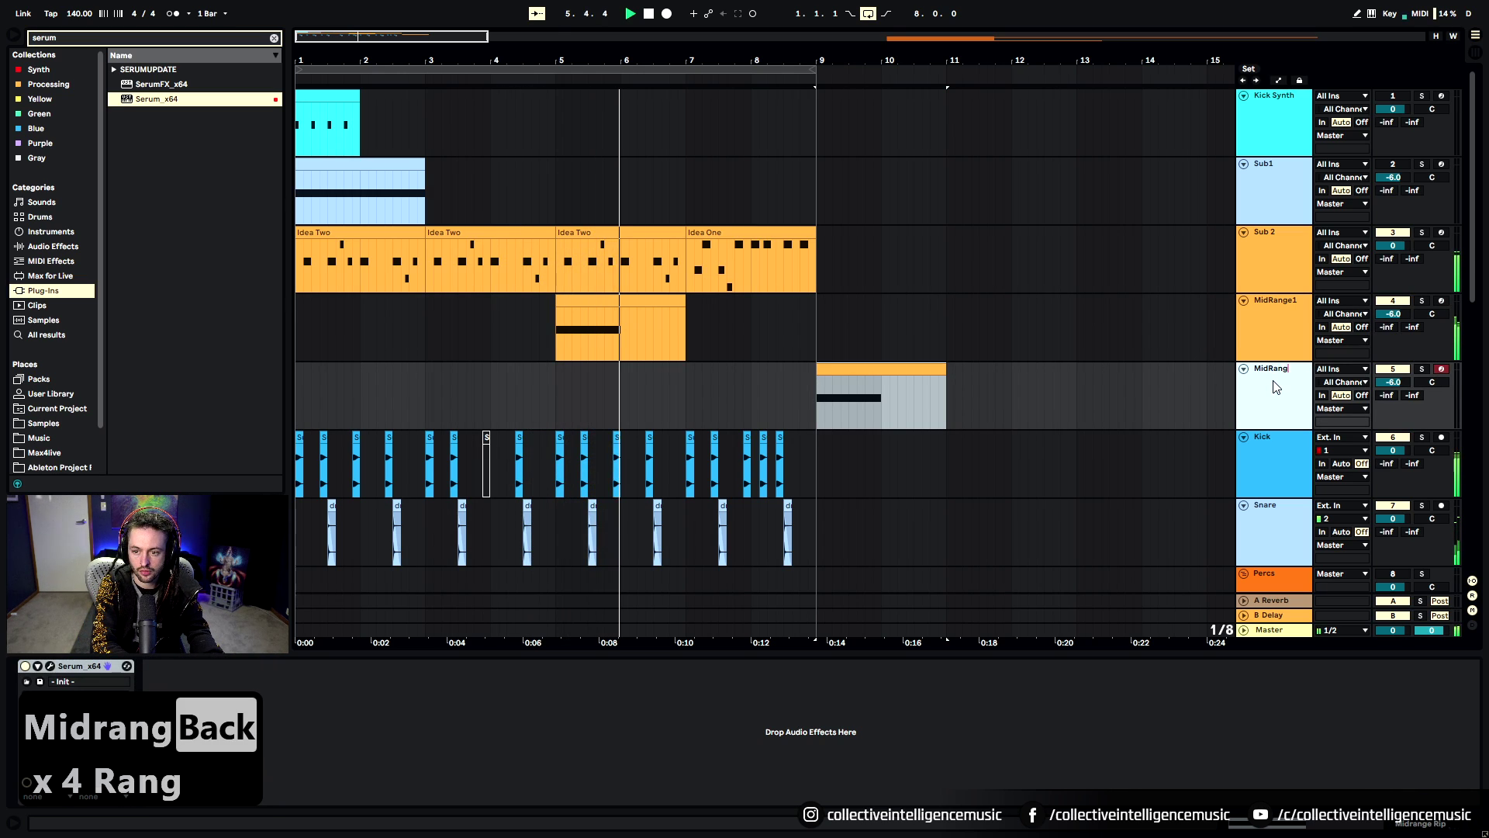
{"action": "type", "text": "e32"}
{"action": "key", "text": "BackSpace"}
{"action": "key", "text": "BackSpace"}
{"action": "type", "text": "2"}
{"action": "key", "text": "Return"}
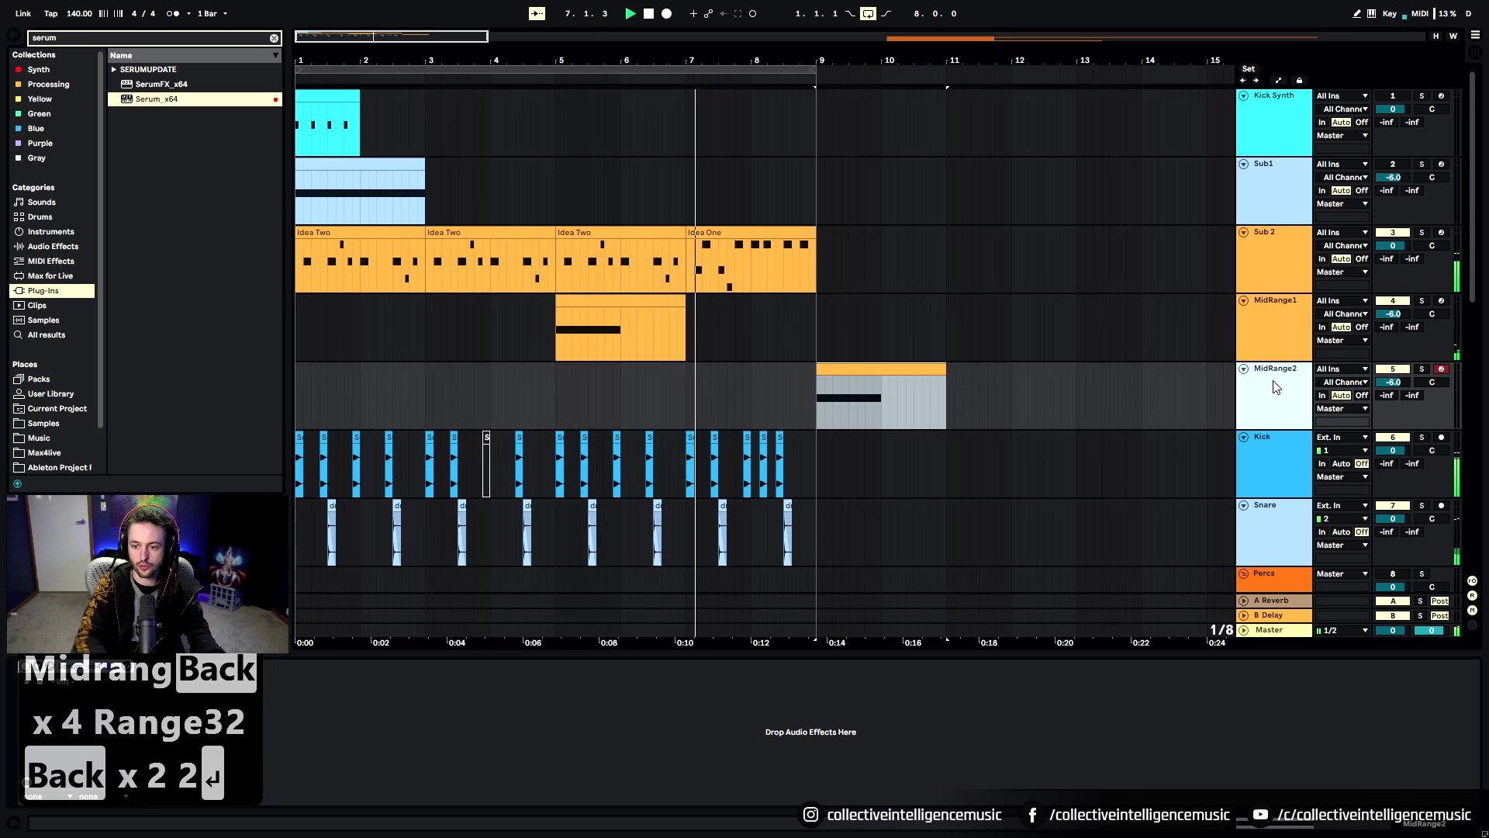
Stop playback and collapse the Sub1, Sub 2, MidRange1, MidRange2, Kick and Snare tracks and the Percs group
{"action": "key", "text": "space"}
{"action": "left_click", "coordinate": [402, 341]}
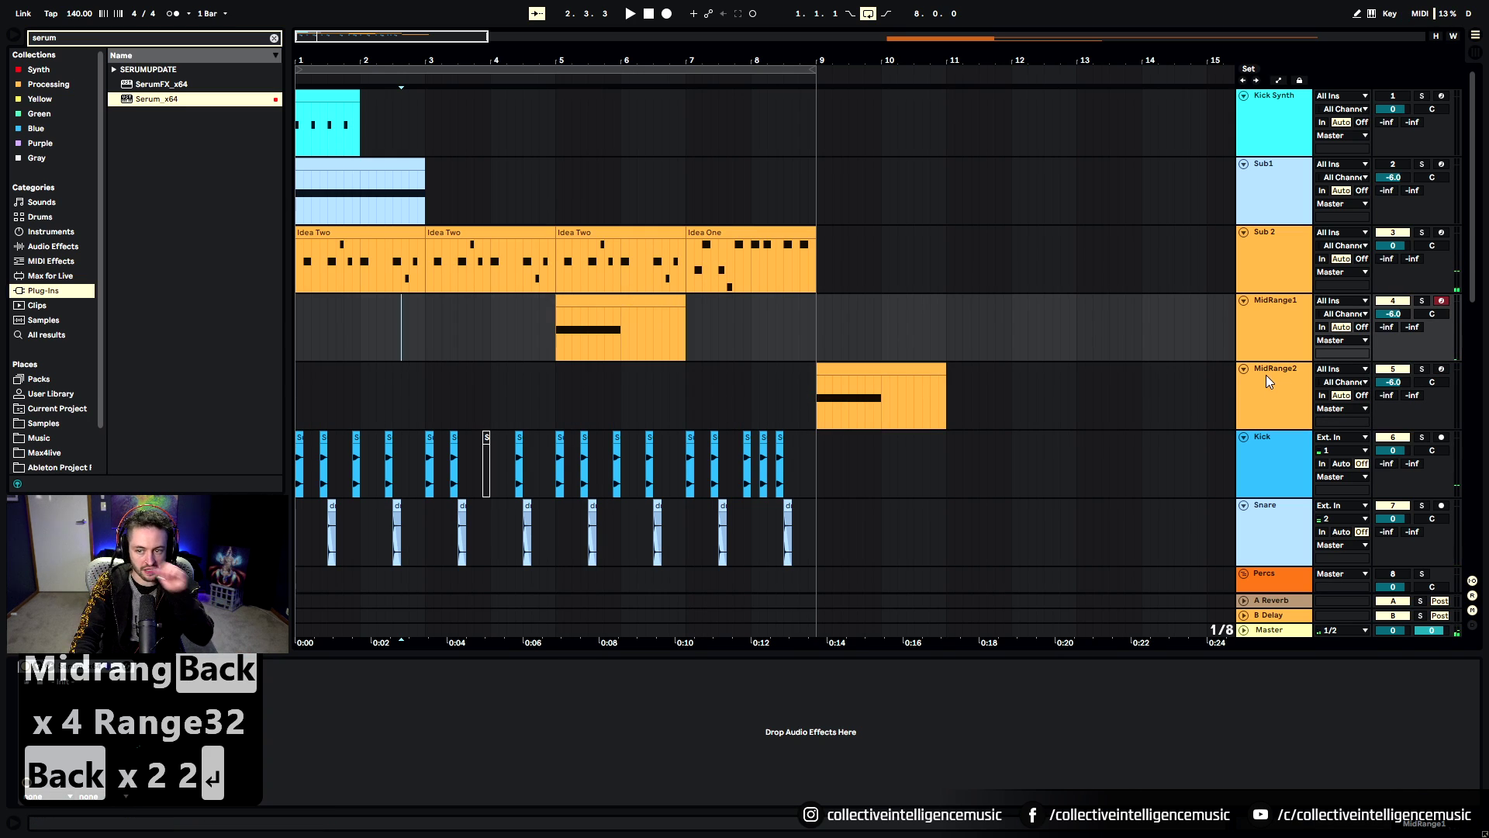
{"action": "left_click", "coordinate": [1243, 163]}
{"action": "left_click", "coordinate": [1244, 178]}
{"action": "left_click", "coordinate": [1243, 193]}
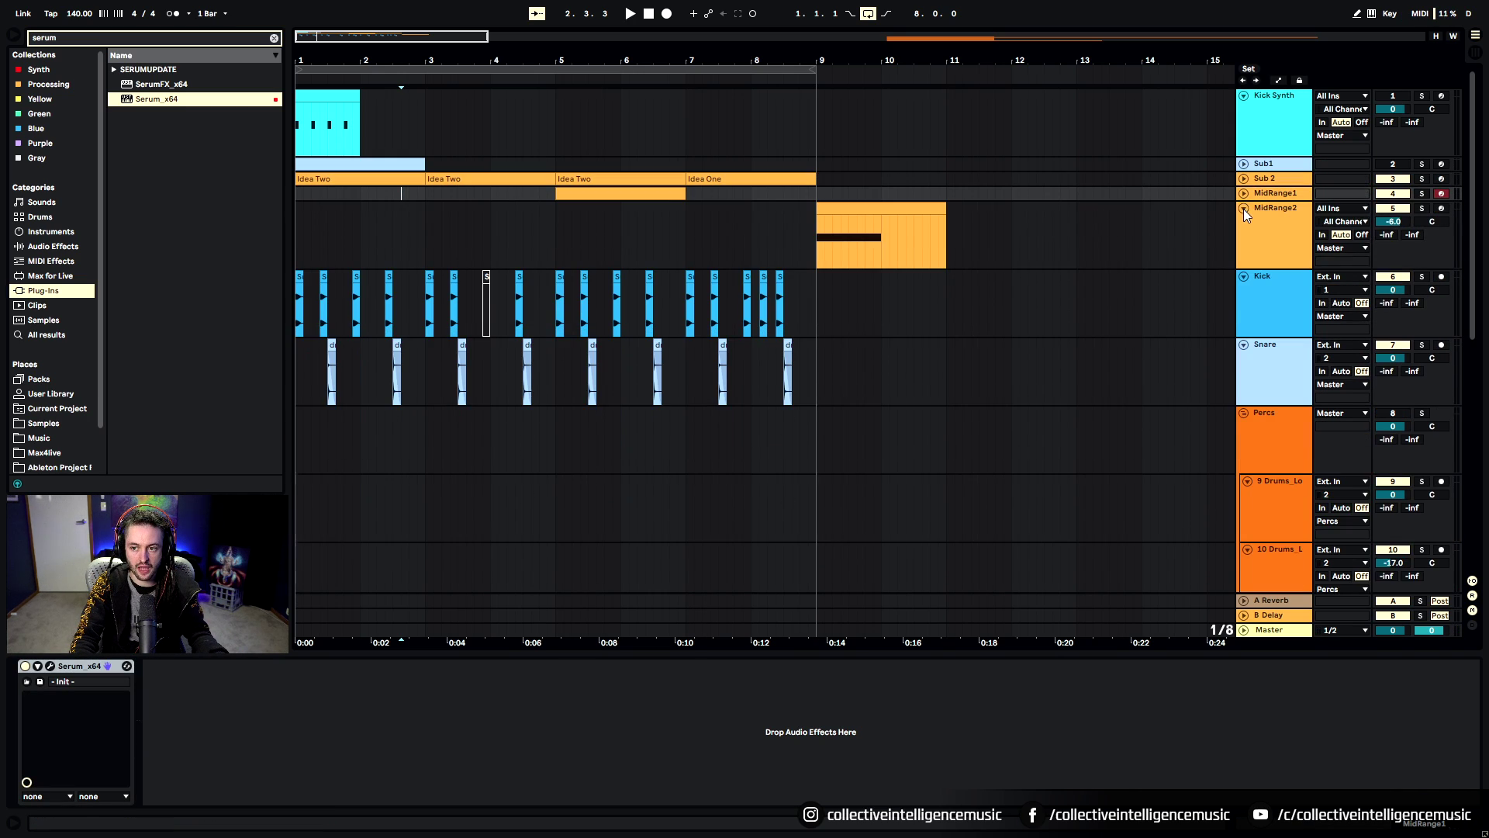
{"action": "left_click", "coordinate": [1244, 207]}
{"action": "left_click", "coordinate": [1243, 224]}
{"action": "left_click", "coordinate": [1243, 238]}
{"action": "left_click", "coordinate": [1243, 253]}
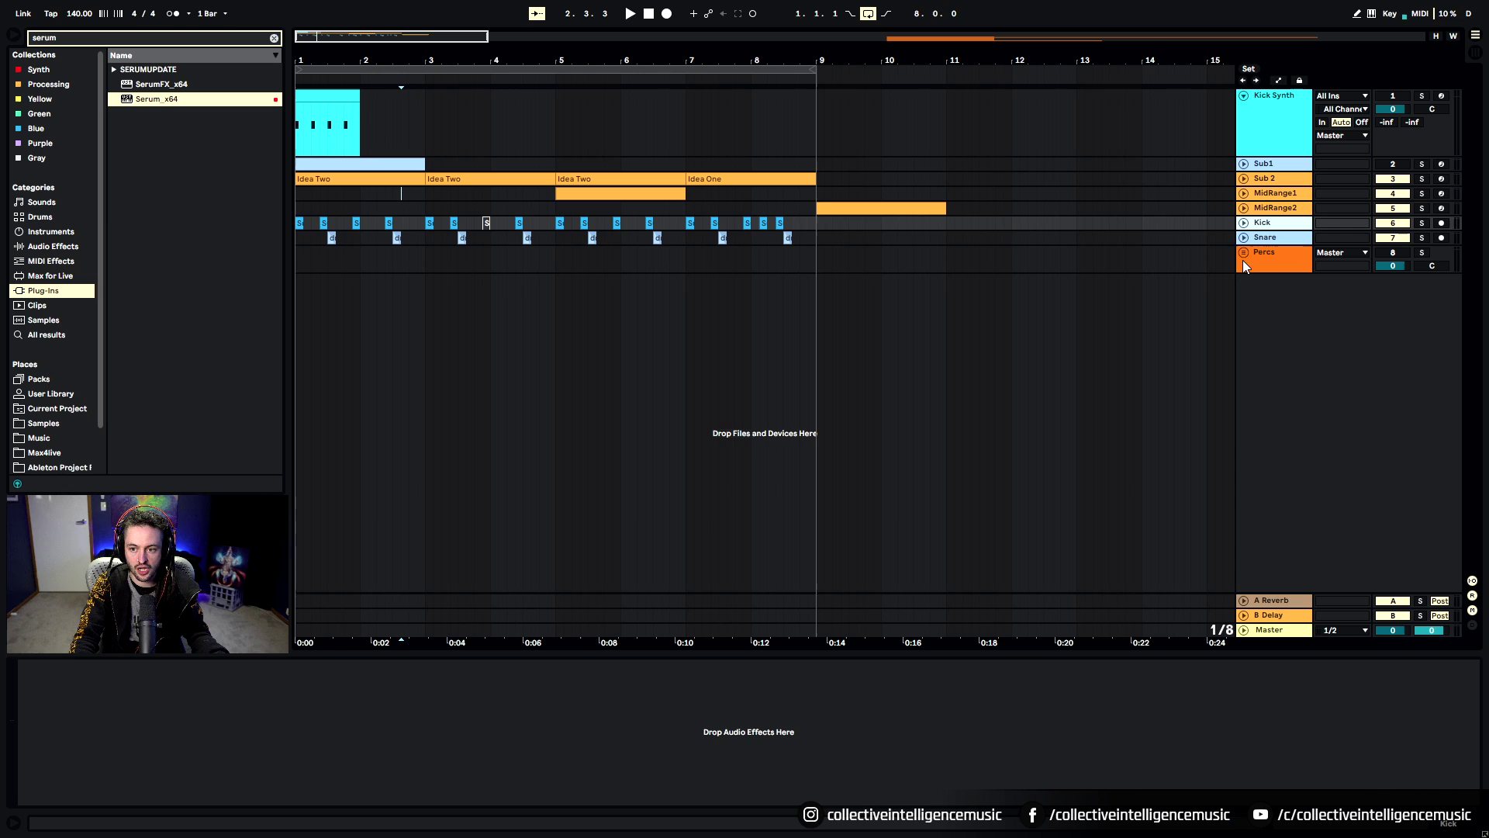
Delete the A Reverb and B Delay return tracks
{"action": "left_click", "coordinate": [821, 266]}
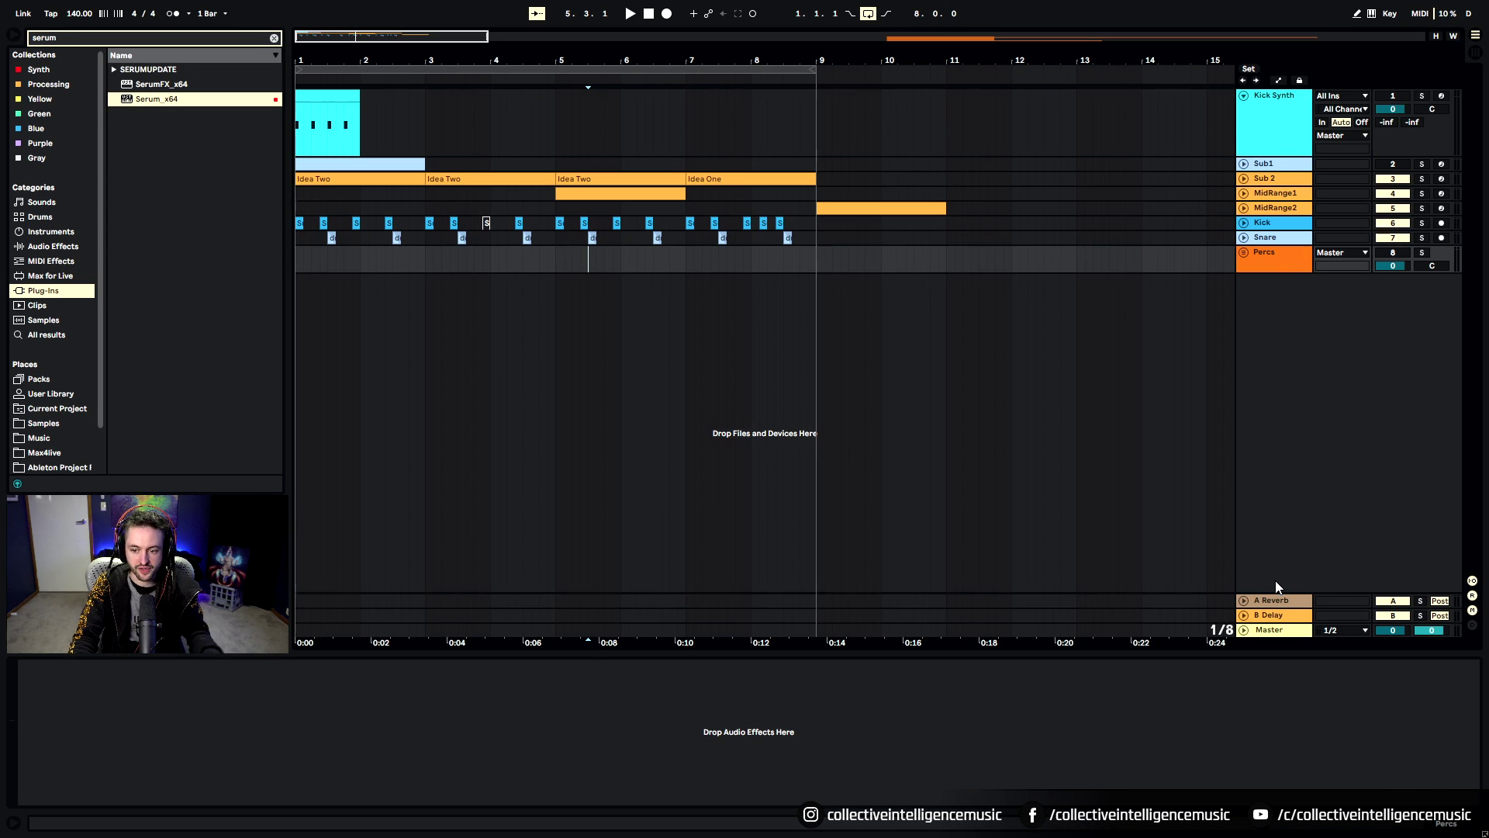
{"action": "left_click", "coordinate": [1270, 601]}
{"action": "left_click", "coordinate": [1270, 613], "text": "shift"}
{"action": "key", "text": "Delete"}
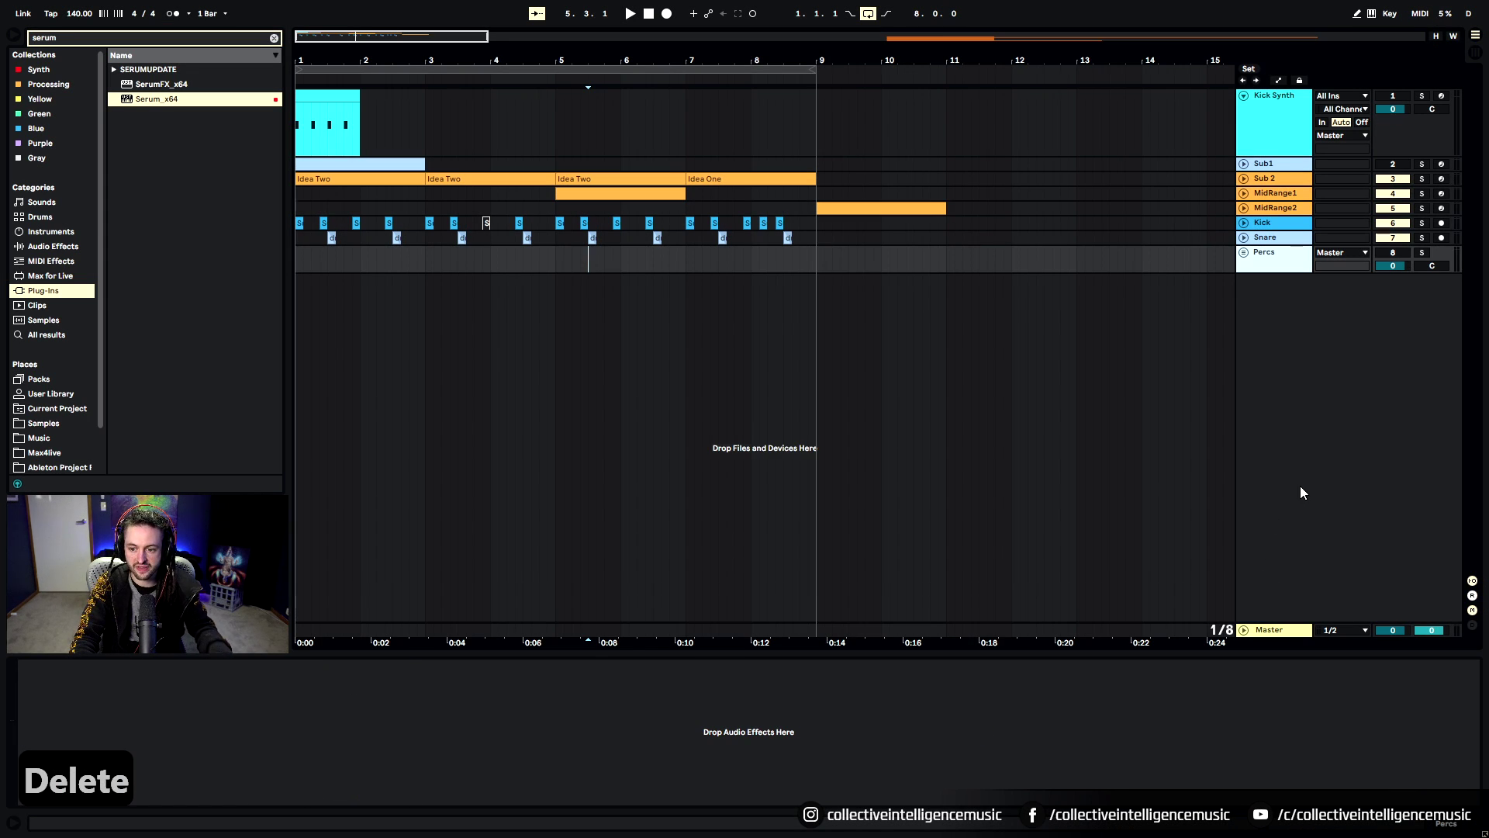
Insert a new return track and name it Snare Verb
{"action": "right_click", "coordinate": [1297, 535]}
{"action": "left_click", "coordinate": [1271, 524]}
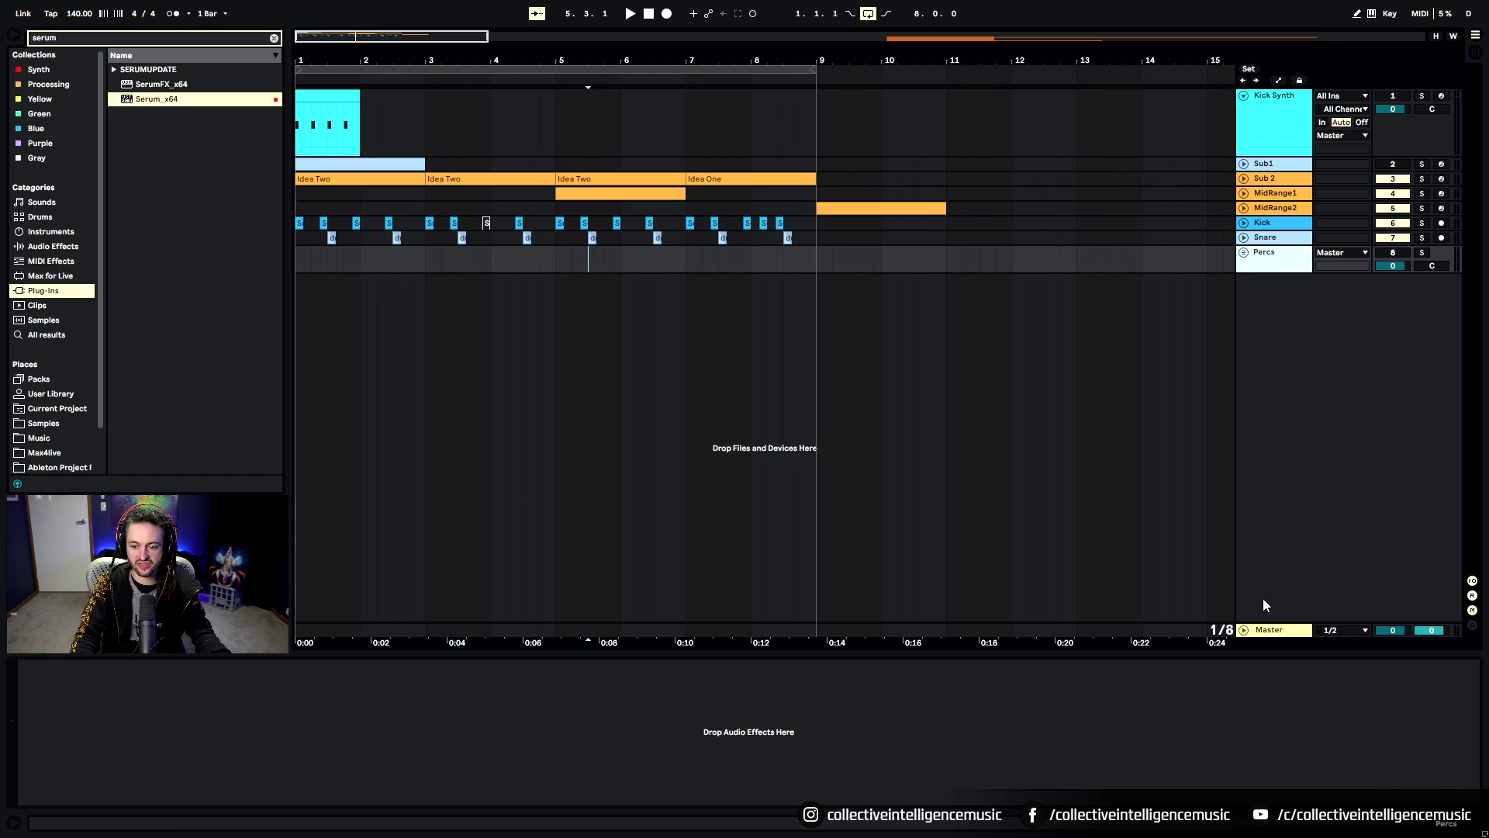
{"action": "right_click", "coordinate": [1263, 530]}
{"action": "left_click", "coordinate": [1291, 557]}
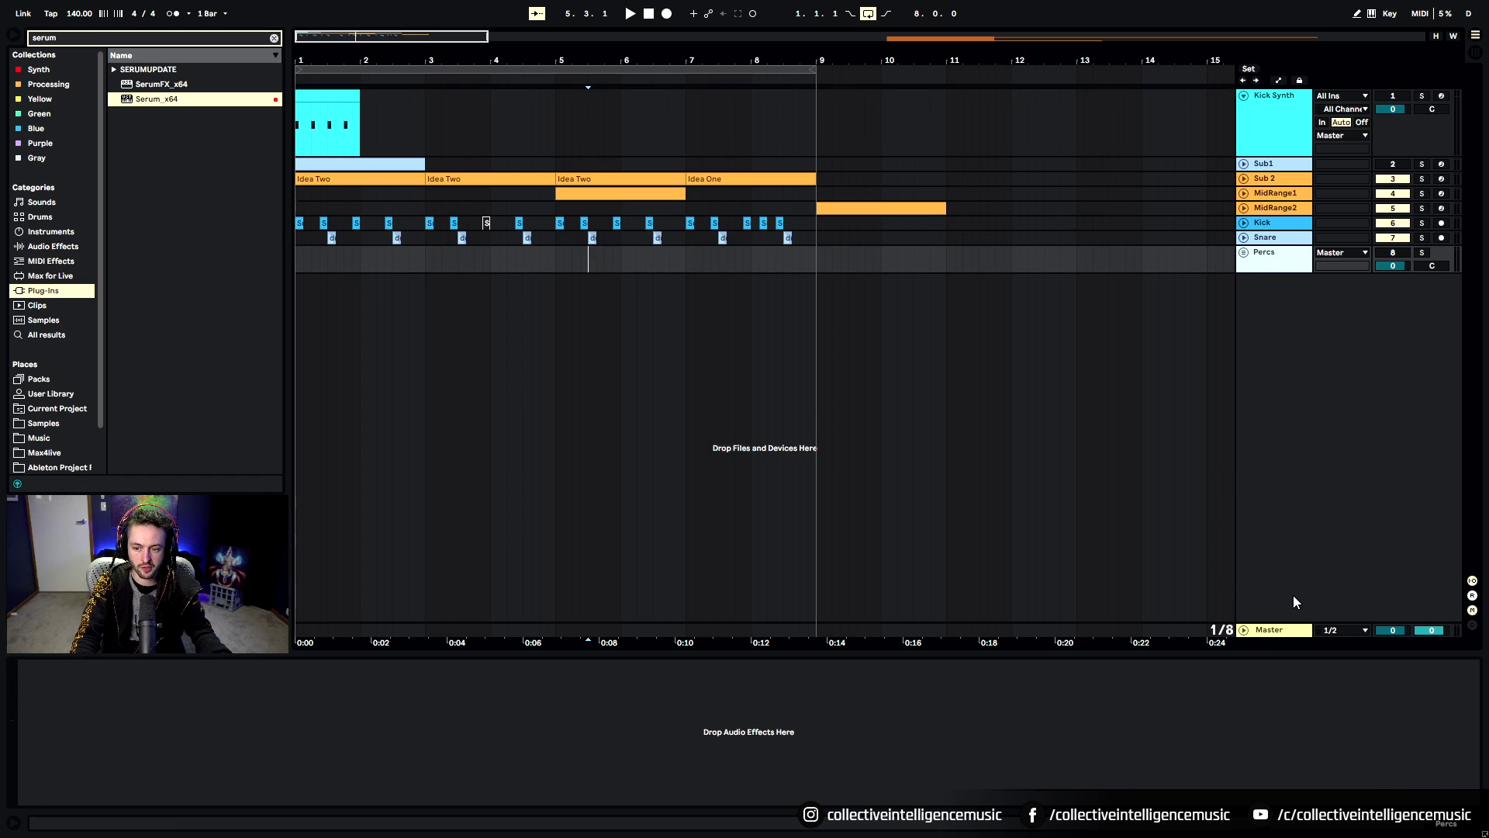
{"action": "key", "text": "ctrl+r"}
{"action": "type", "text": "Sna"}
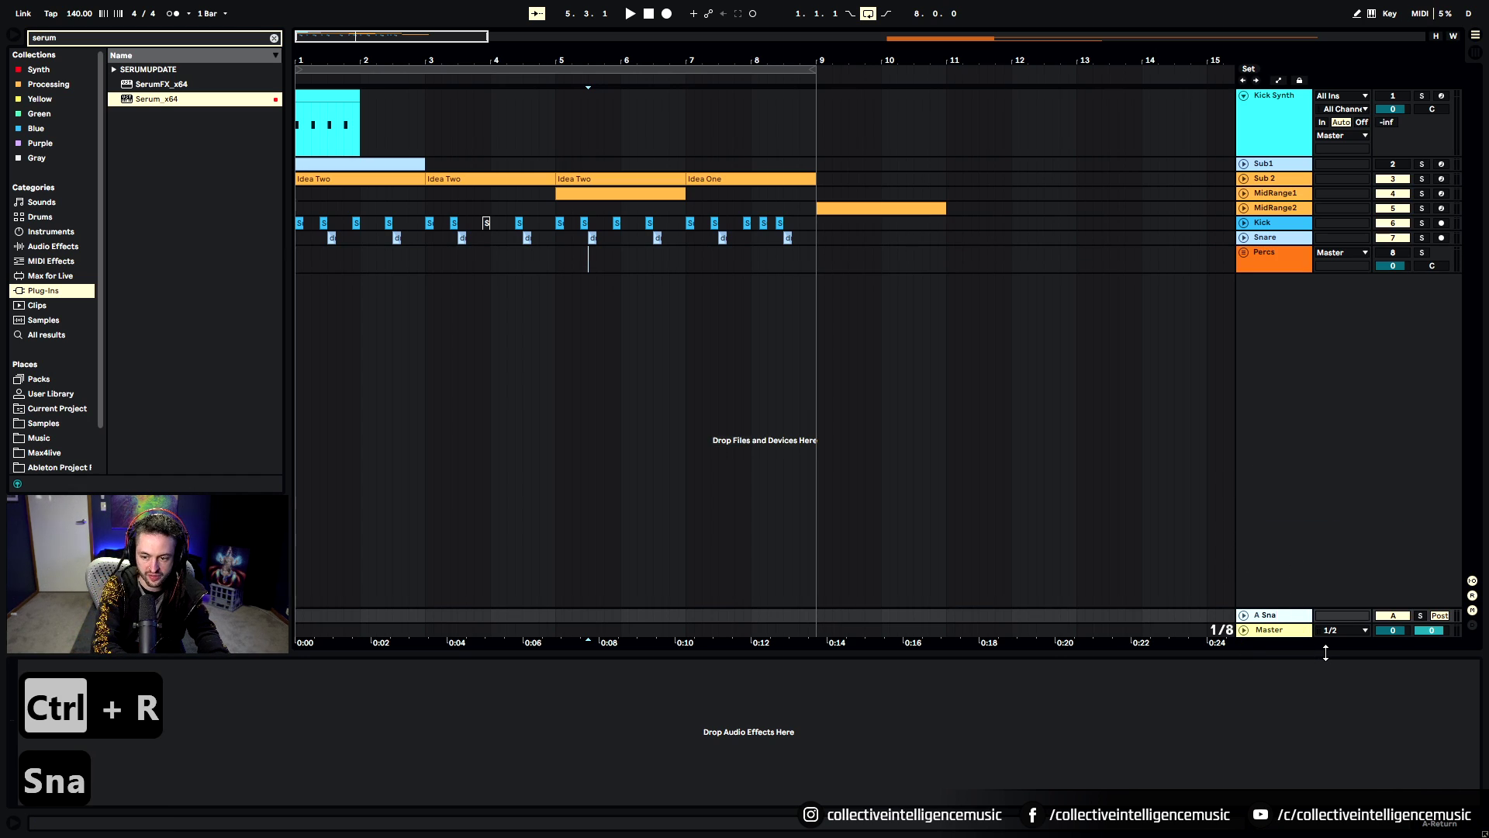
{"action": "type", "text": "re Verb"}
{"action": "key", "text": "Return"}
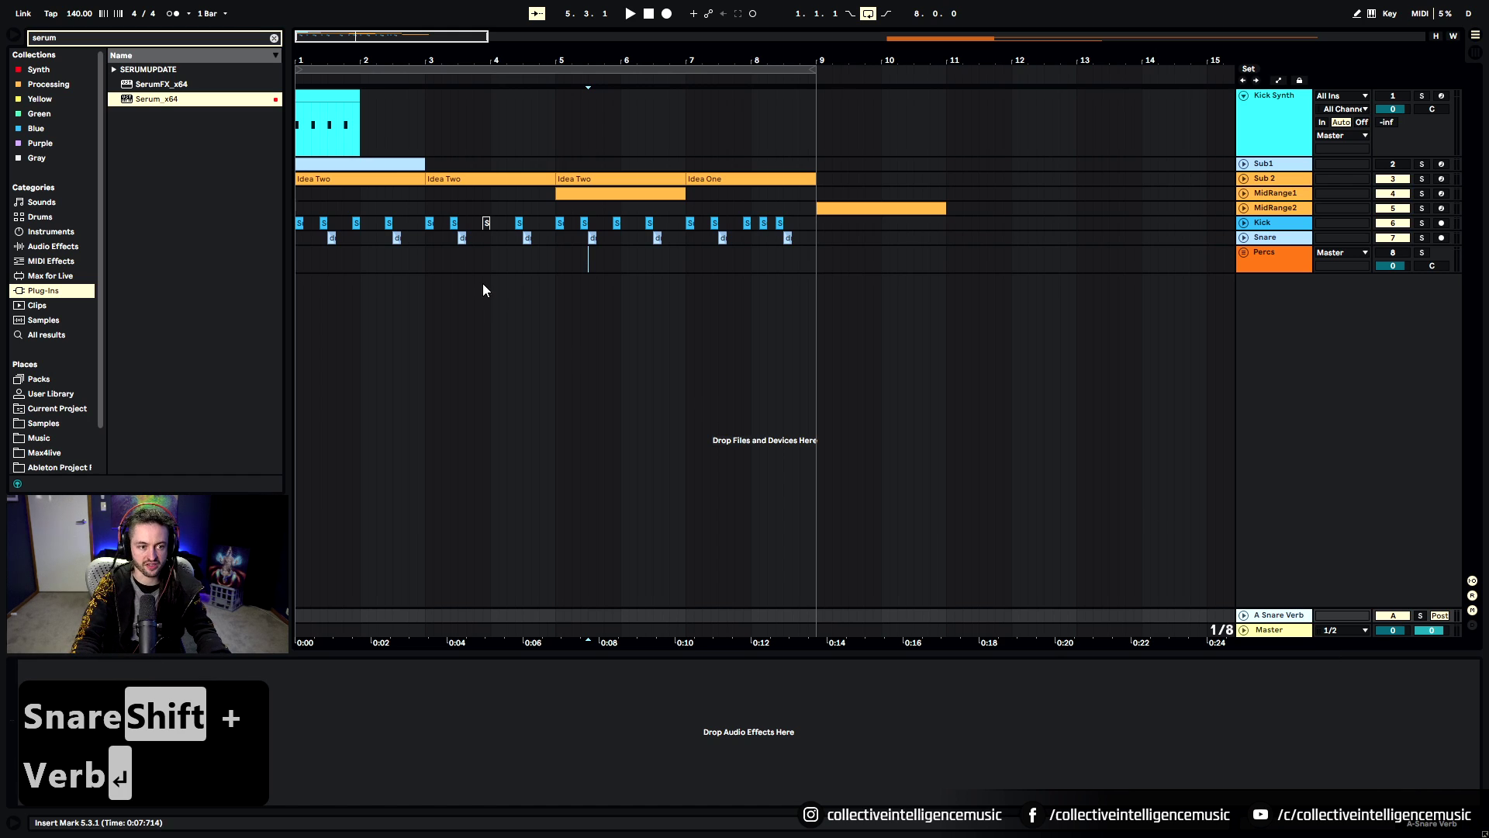
Clear the browser search, load ValhallaPlate_x64 onto the Snare Verb return, and move its window clear of the tracks
{"action": "left_click", "coordinate": [274, 38]}
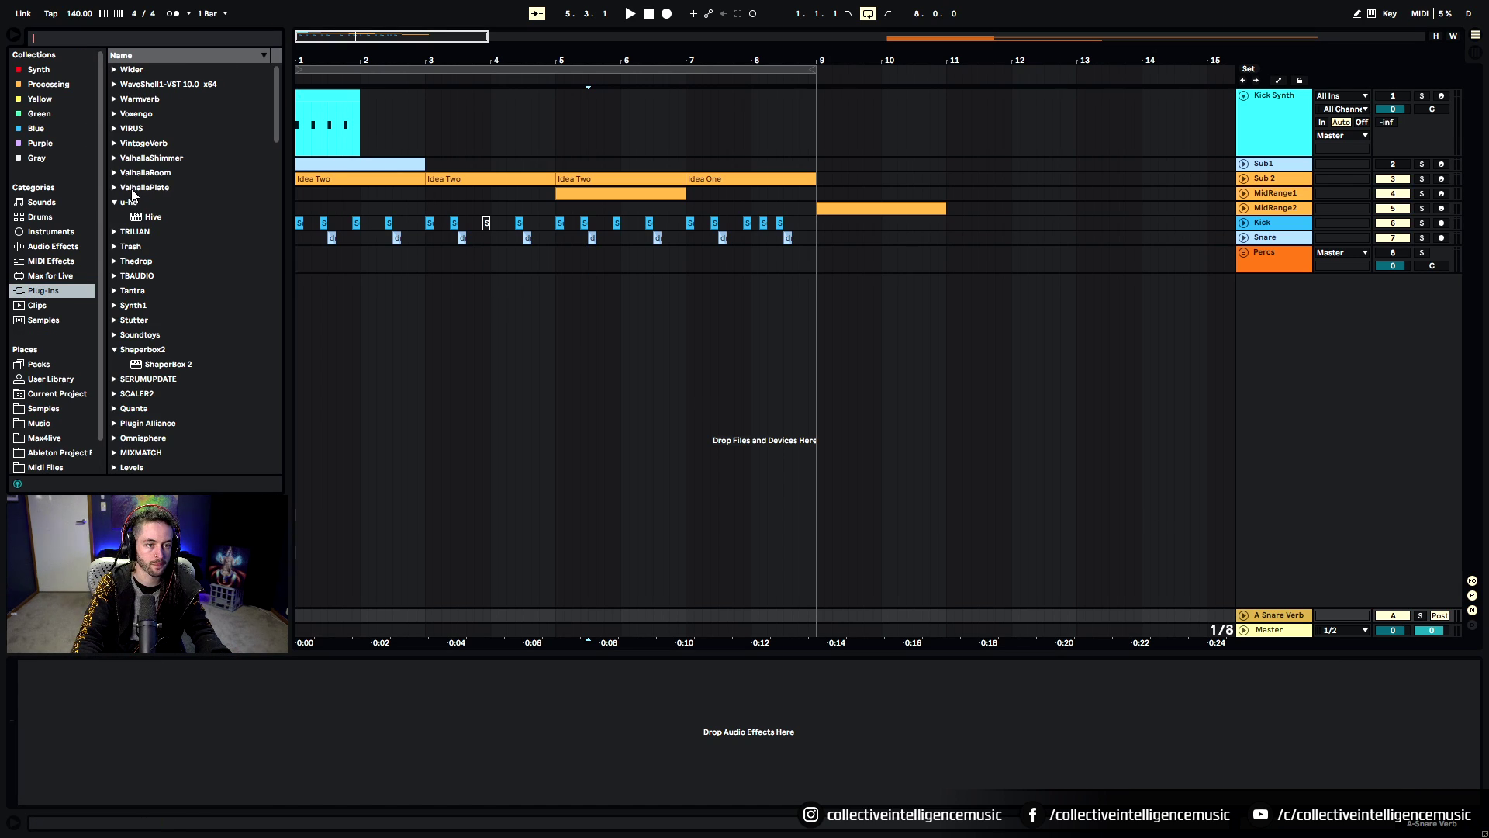
{"action": "left_click", "coordinate": [122, 144]}
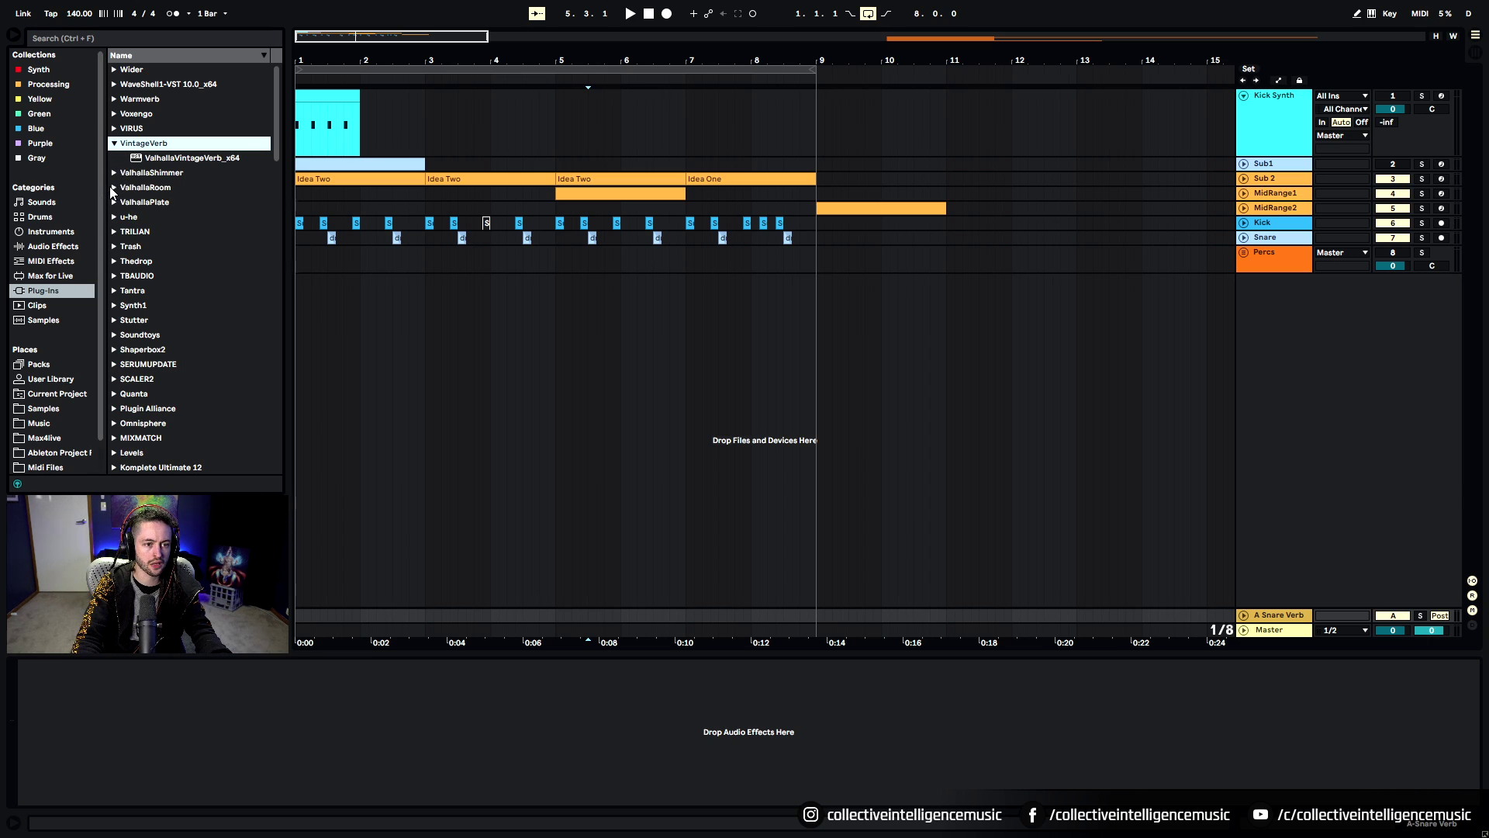
{"action": "left_click", "coordinate": [117, 204]}
{"action": "left_click", "coordinate": [157, 204]}
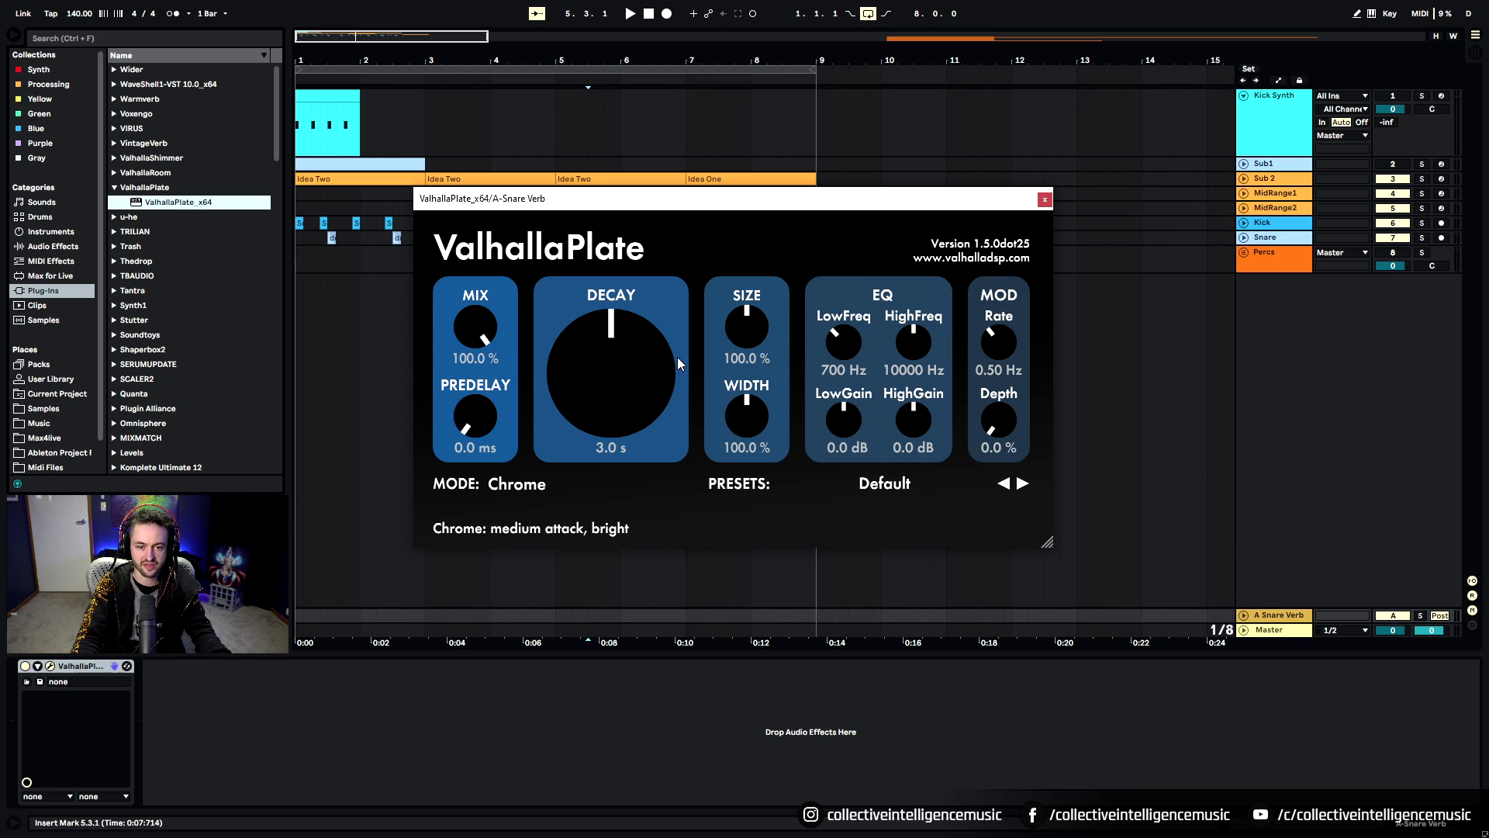
{"action": "left_click_drag", "start_coordinate": [618, 203], "coordinate": [457, 348]}
Expand the Snare track, set its send to Snare Verb to 0 dB, and audition it soloed before removing the solo
{"action": "left_click", "coordinate": [1245, 239]}
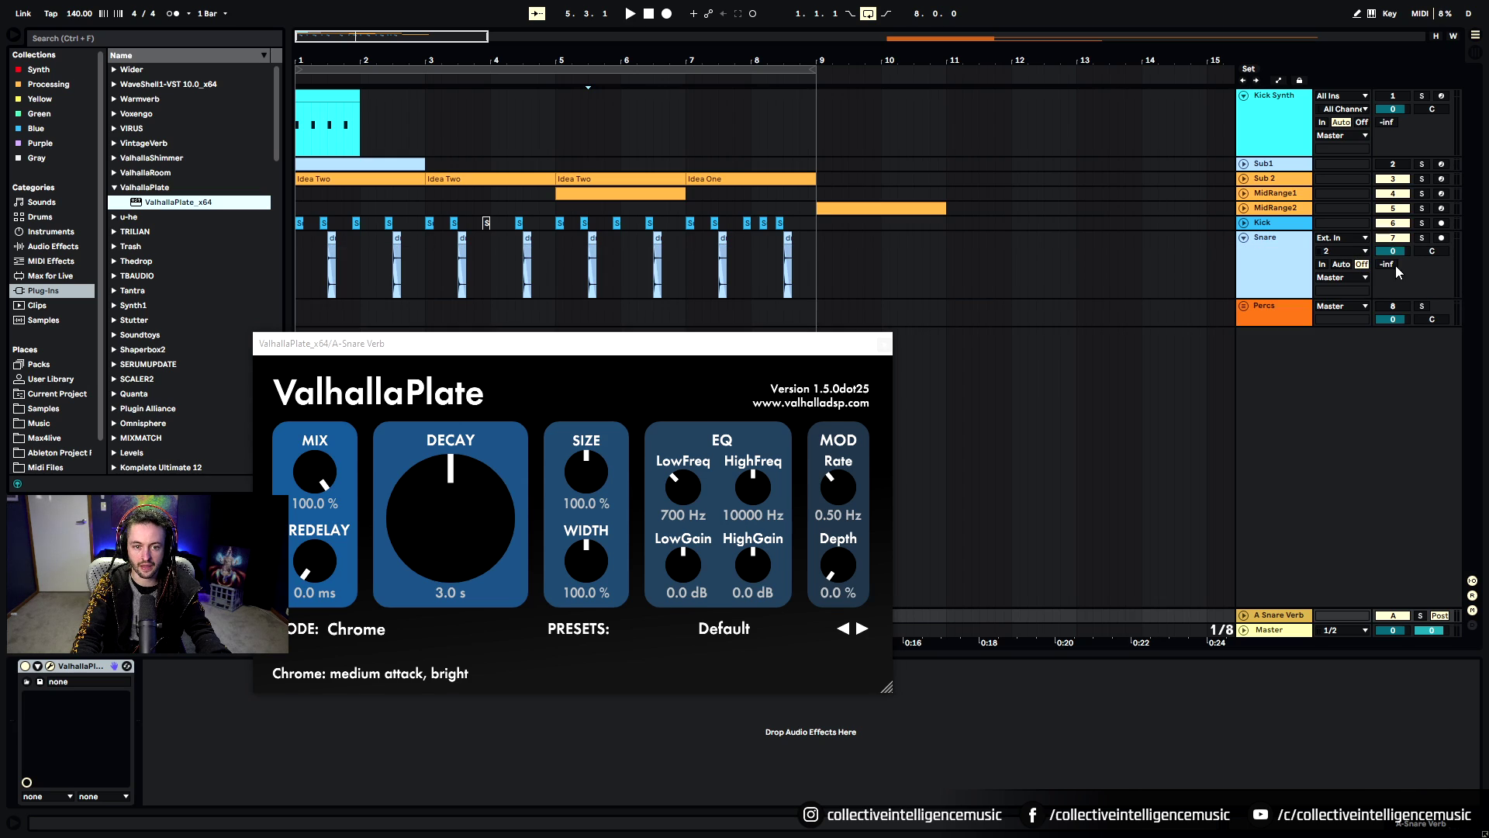
{"action": "left_click_drag", "start_coordinate": [1372, 262], "coordinate": [1409, 215]}
{"action": "left_click", "coordinate": [1422, 238]}
{"action": "key", "text": "space"}
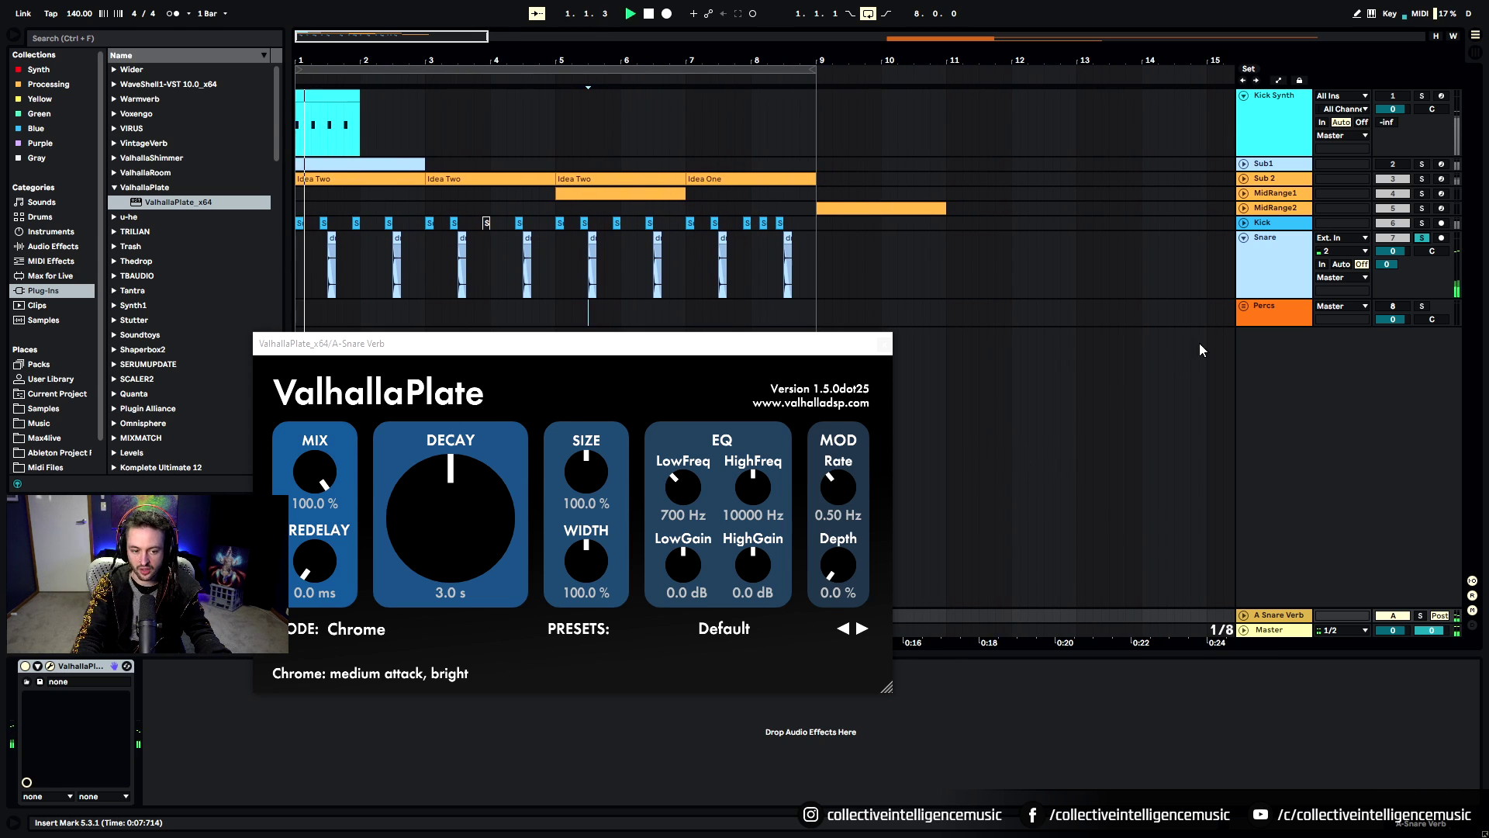
{"action": "left_click", "coordinate": [1421, 238]}
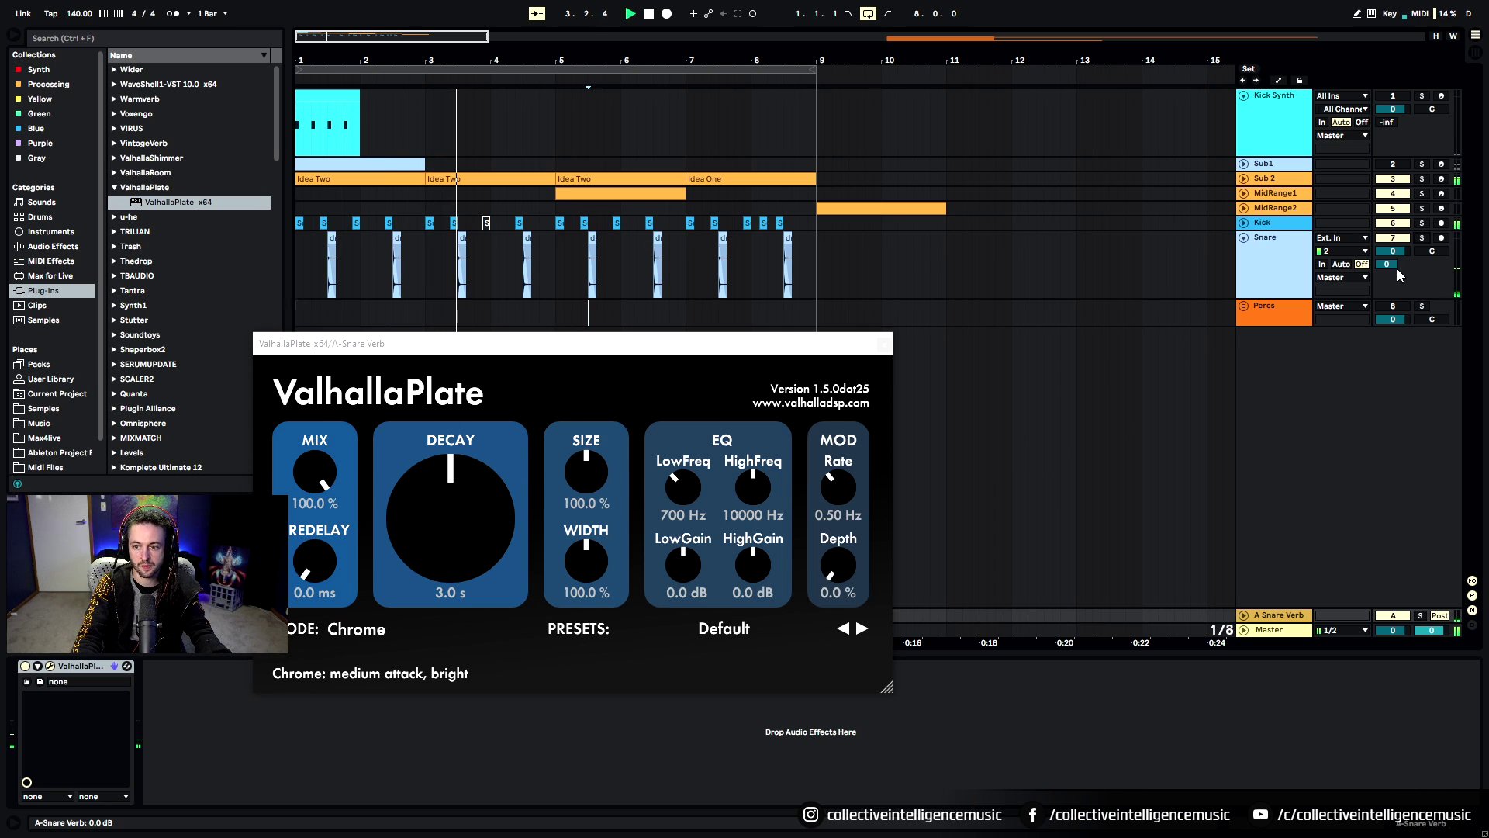
Lower the Snare track's send to Snare Verb to -12 dB, close the ValhallaPlate window, and stop playback
{"action": "left_click_drag", "start_coordinate": [1396, 267], "coordinate": [1396, 277]}
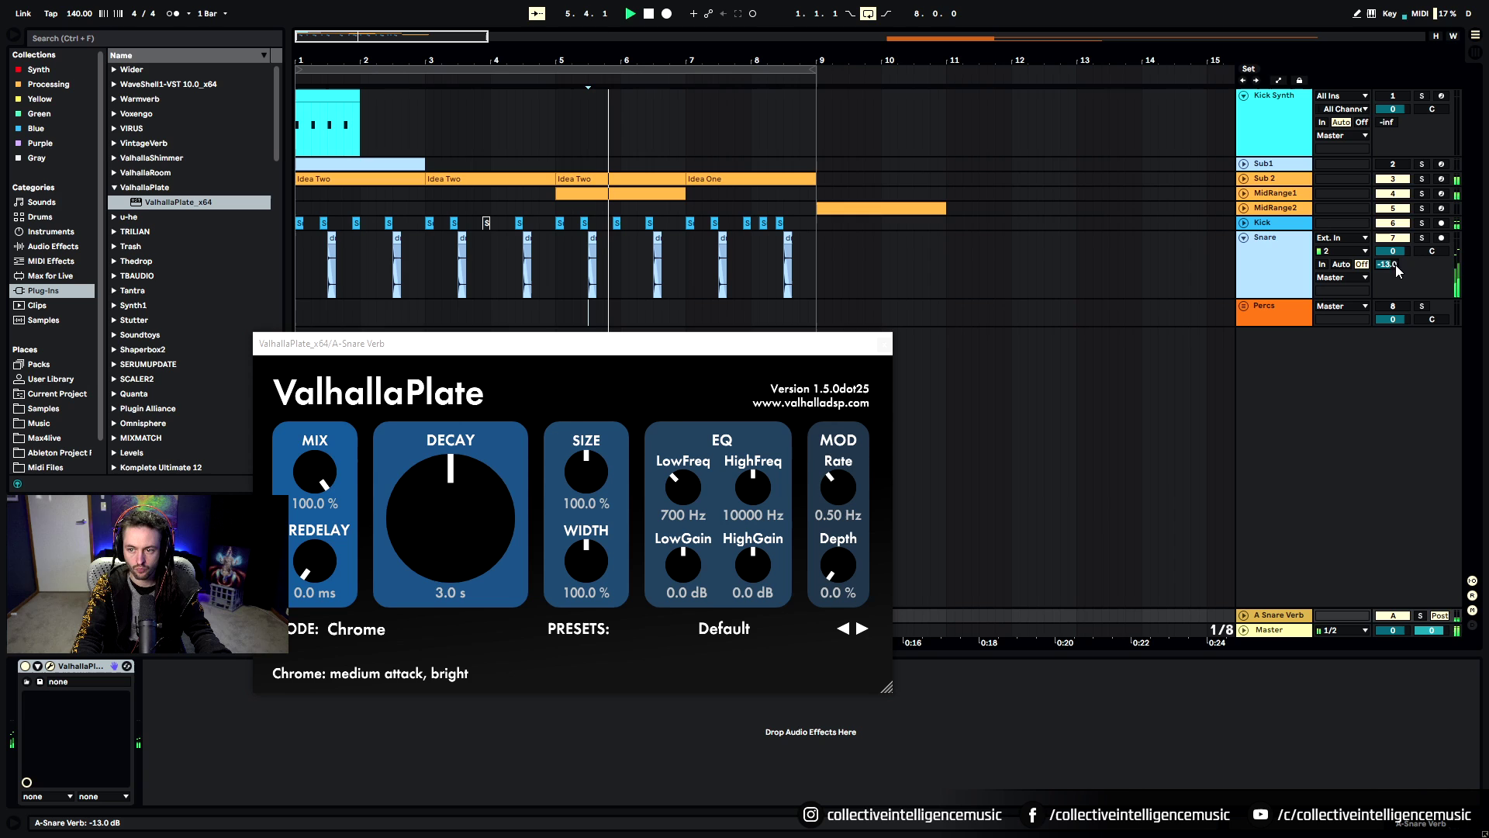
{"action": "left_click_drag", "start_coordinate": [1394, 272], "coordinate": [1394, 271]}
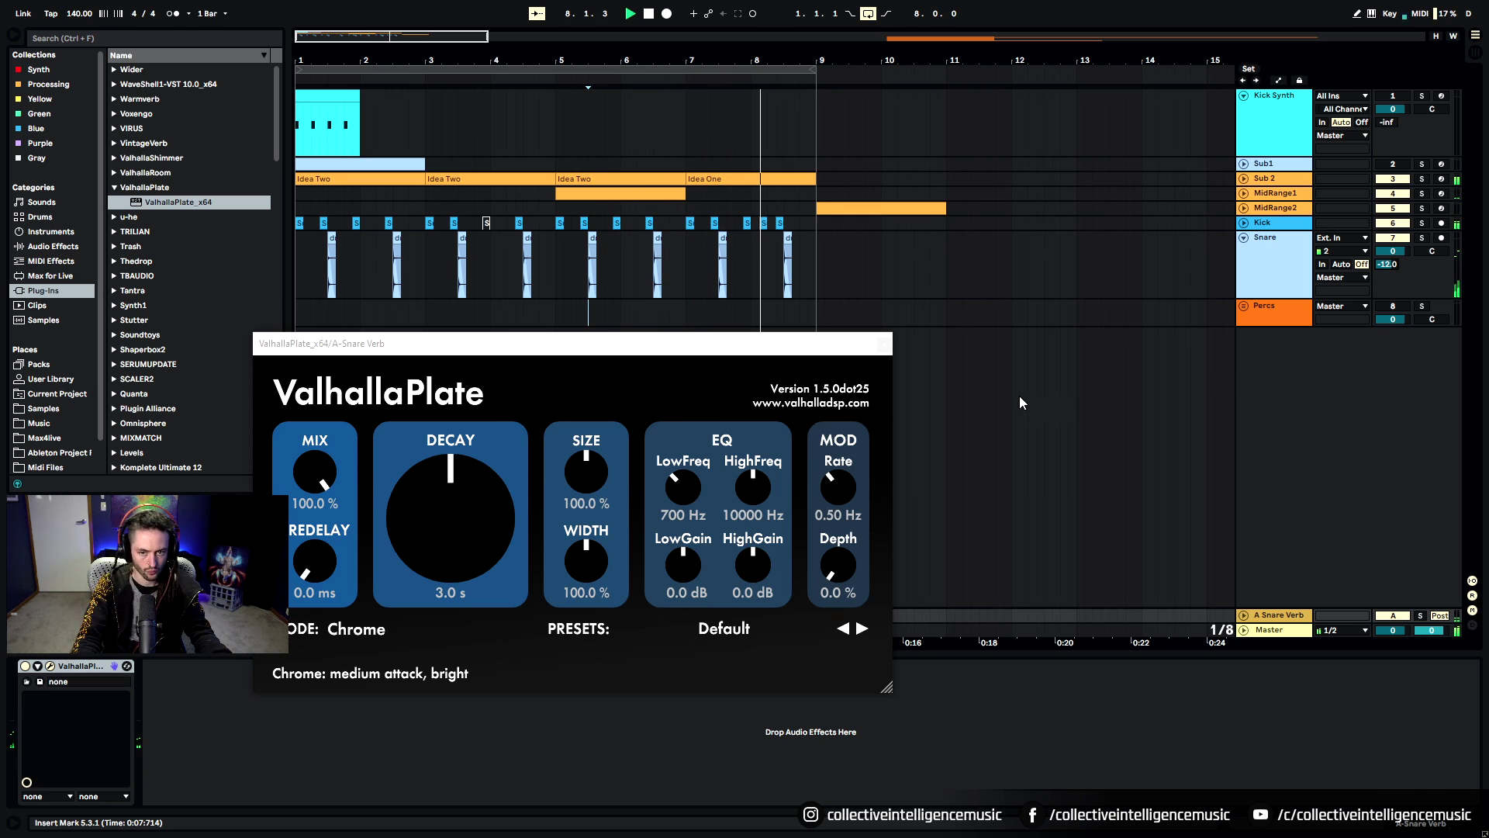
{"action": "left_click", "coordinate": [884, 344]}
{"action": "key", "text": "space"}
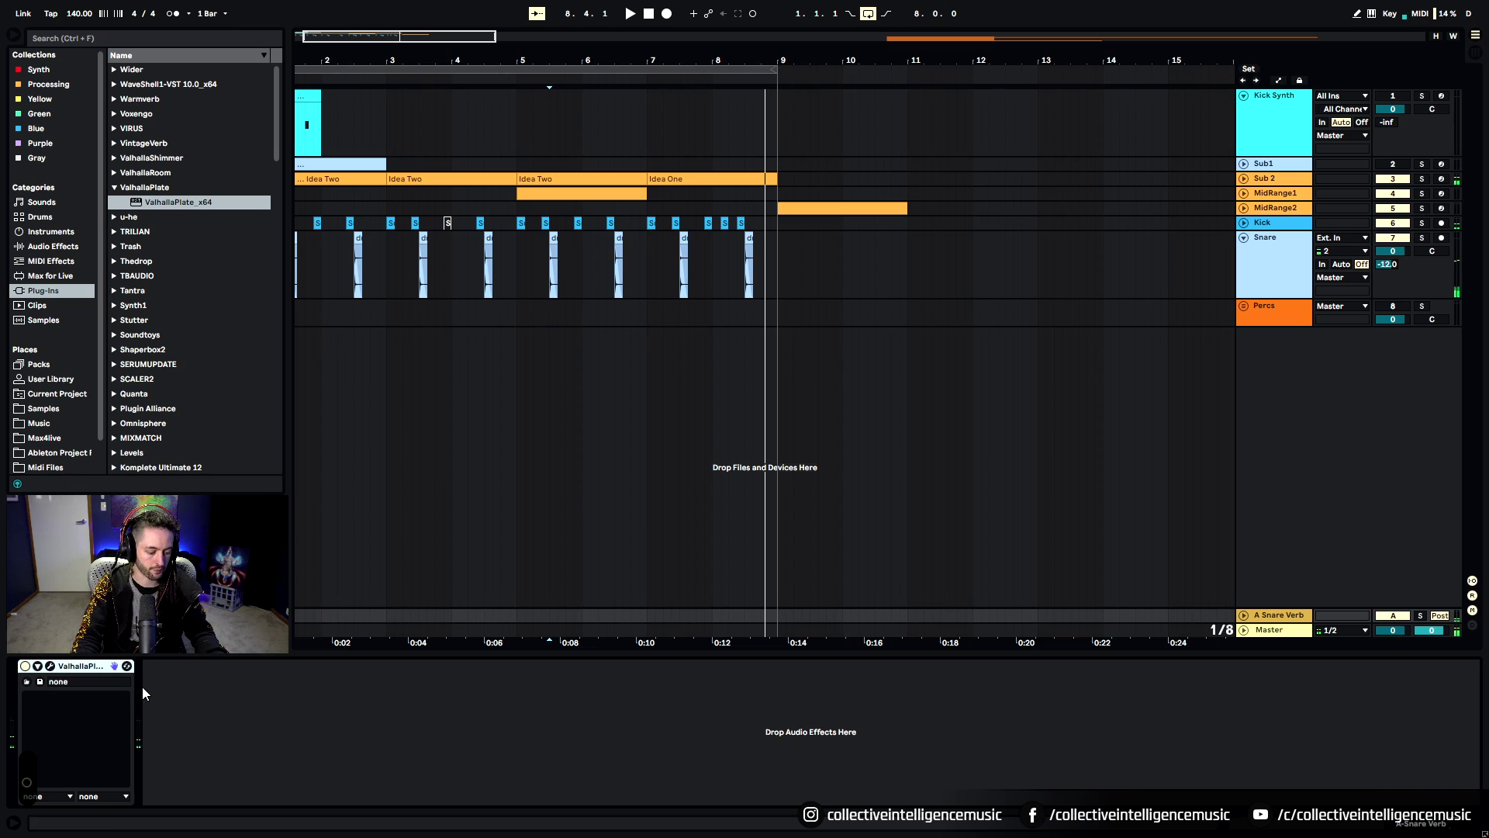
Duplicate ValhallaPlate on the Snare Verb return and set the open plate reverb's mode to Lithium
{"action": "key", "text": "ctrl+d"}
{"action": "left_click", "coordinate": [49, 666]}
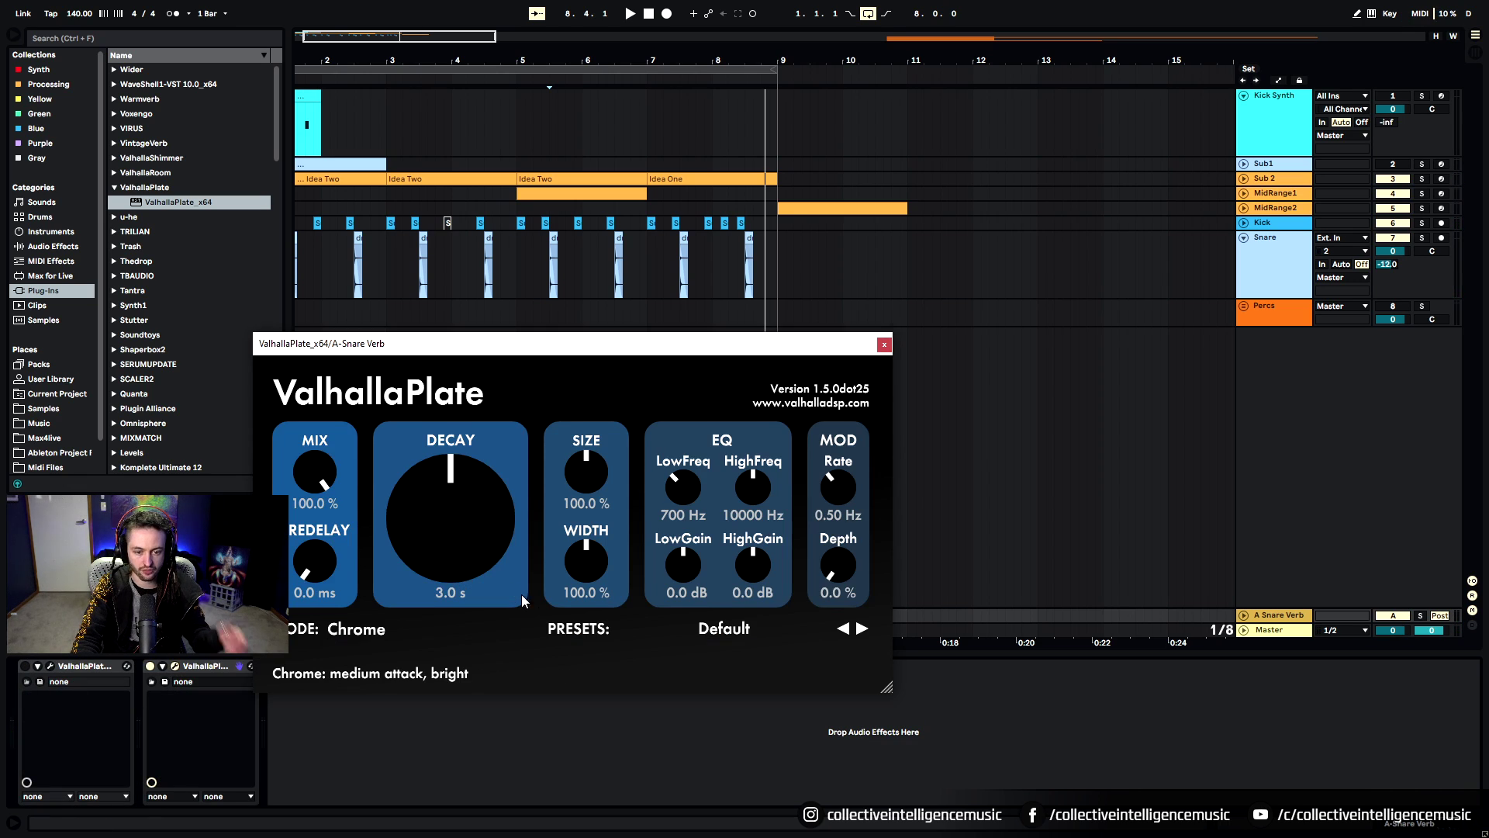
{"action": "left_click", "coordinate": [356, 629]}
{"action": "left_click", "coordinate": [394, 607]}
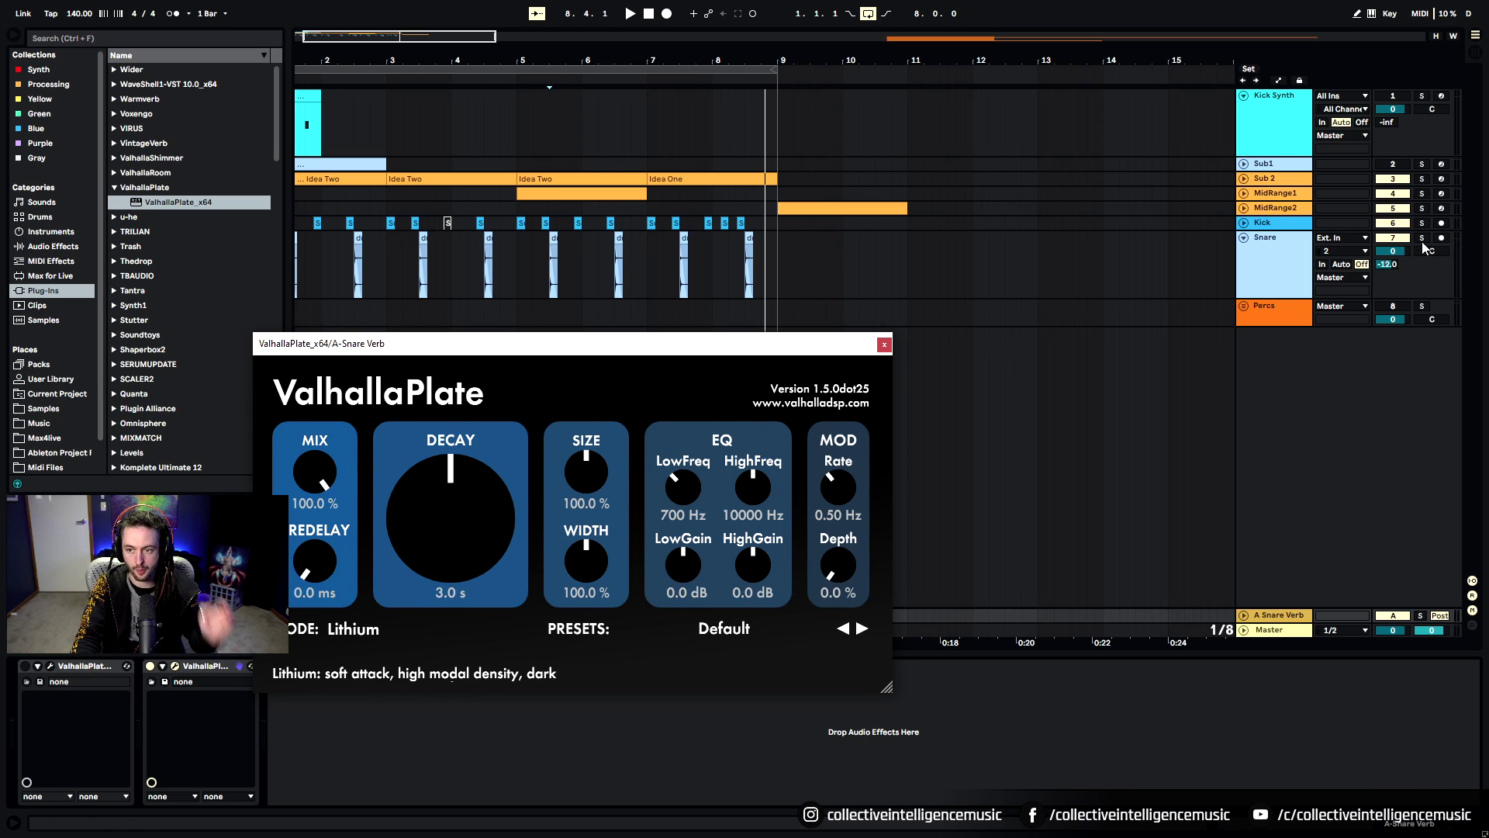
Solo the Snare track and loop its first hit from 1.3.1 for a length of 0.2.0 to audition the reverb
{"action": "left_click", "coordinate": [357, 235]}
{"action": "key", "text": "space"}
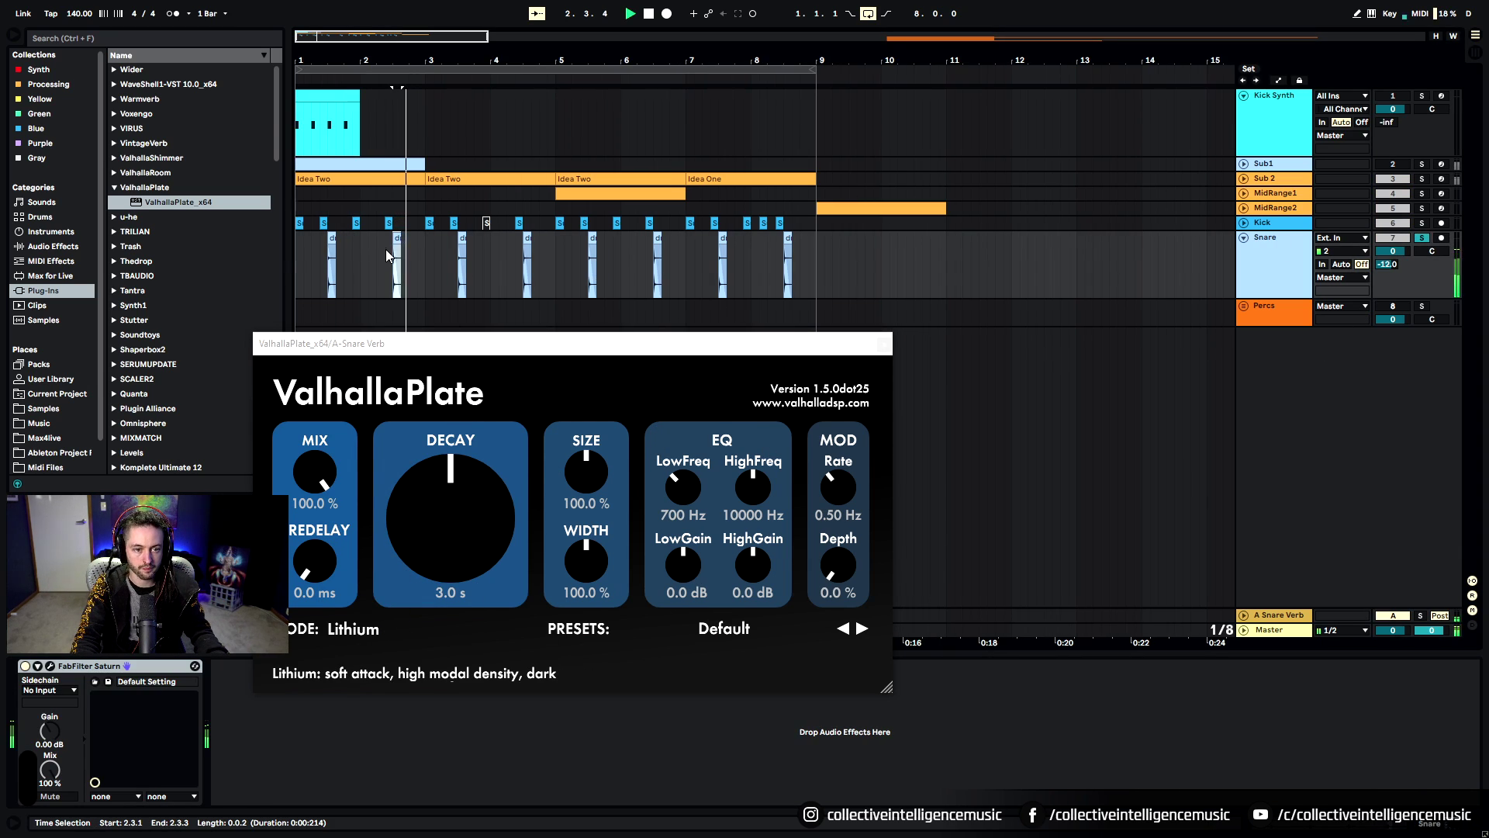
{"action": "key", "text": "space"}
{"action": "left_click", "coordinate": [331, 237]}
{"action": "key", "text": "space"}
{"action": "key", "text": "space"}
{"action": "key", "text": "space"}
{"action": "key", "text": "space"}
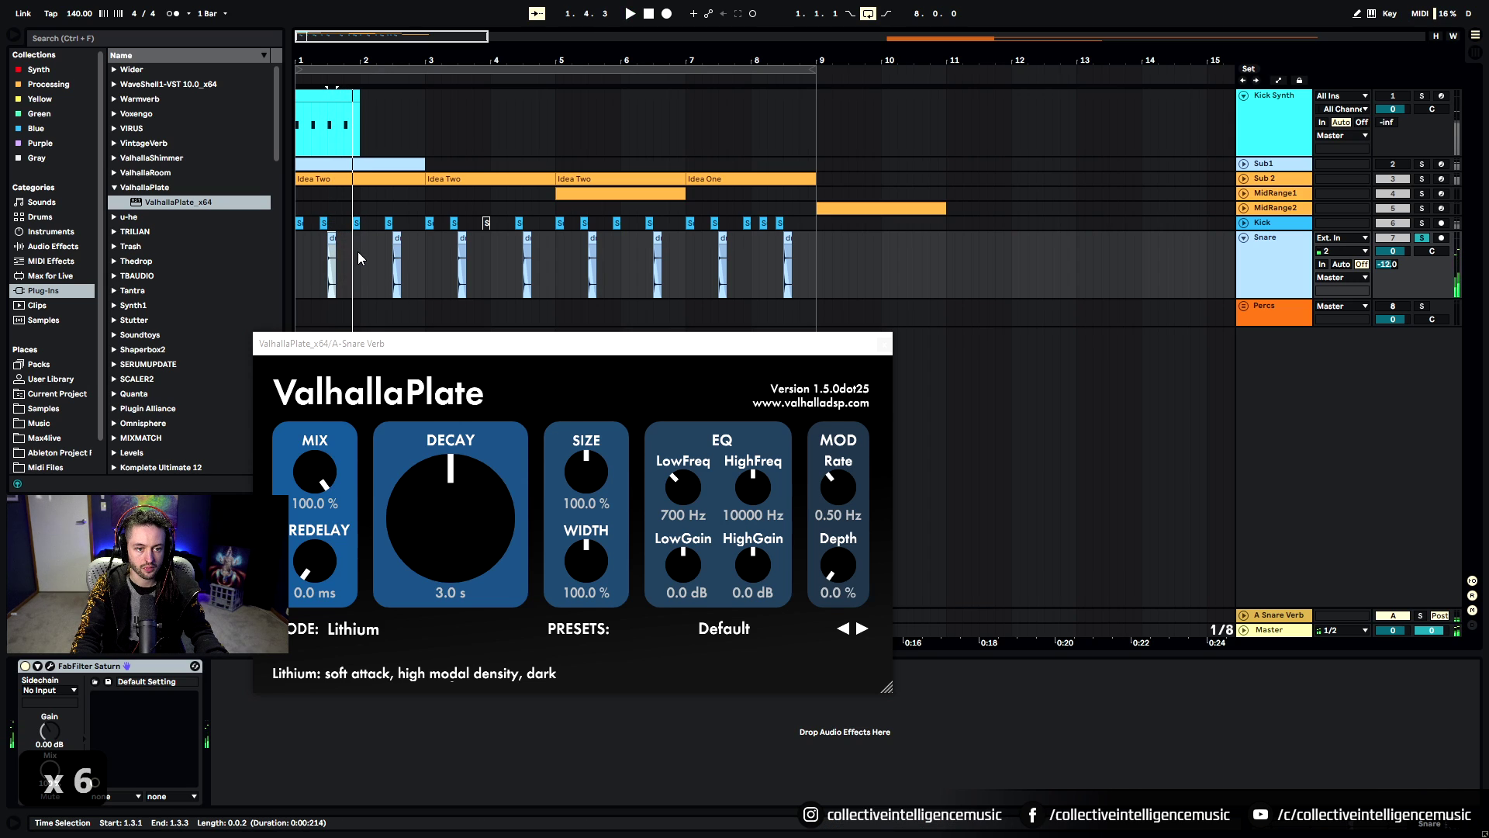
{"action": "left_click", "coordinate": [360, 254], "text": "shift"}
{"action": "key", "text": "ctrl+l"}
{"action": "key", "text": "space"}
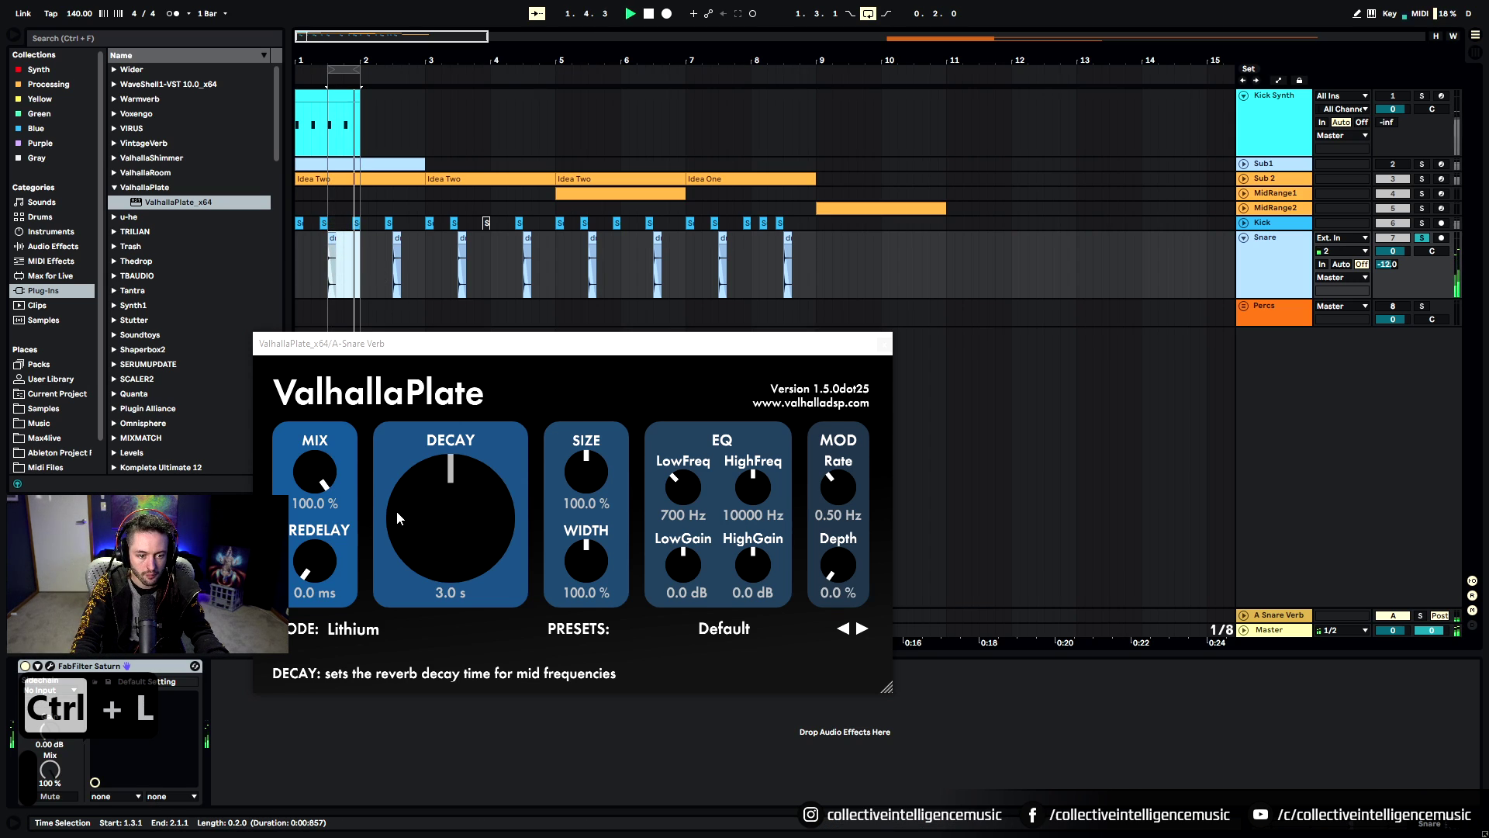
Audition the Chrome and Steel reverb modes in ValhallaPlate on the looped snare hit
{"action": "left_click", "coordinate": [353, 628]}
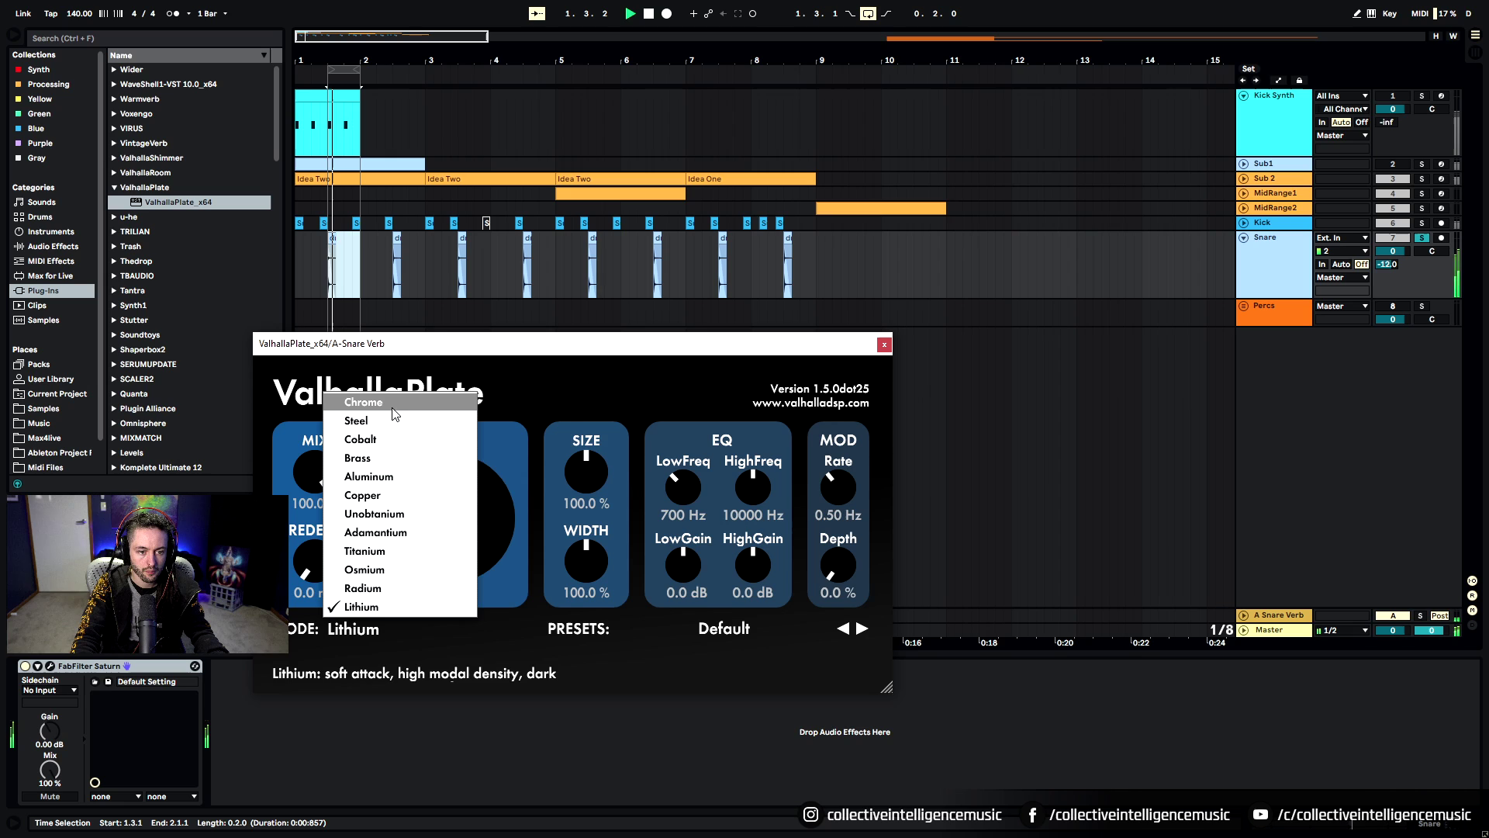
{"action": "left_click", "coordinate": [371, 401]}
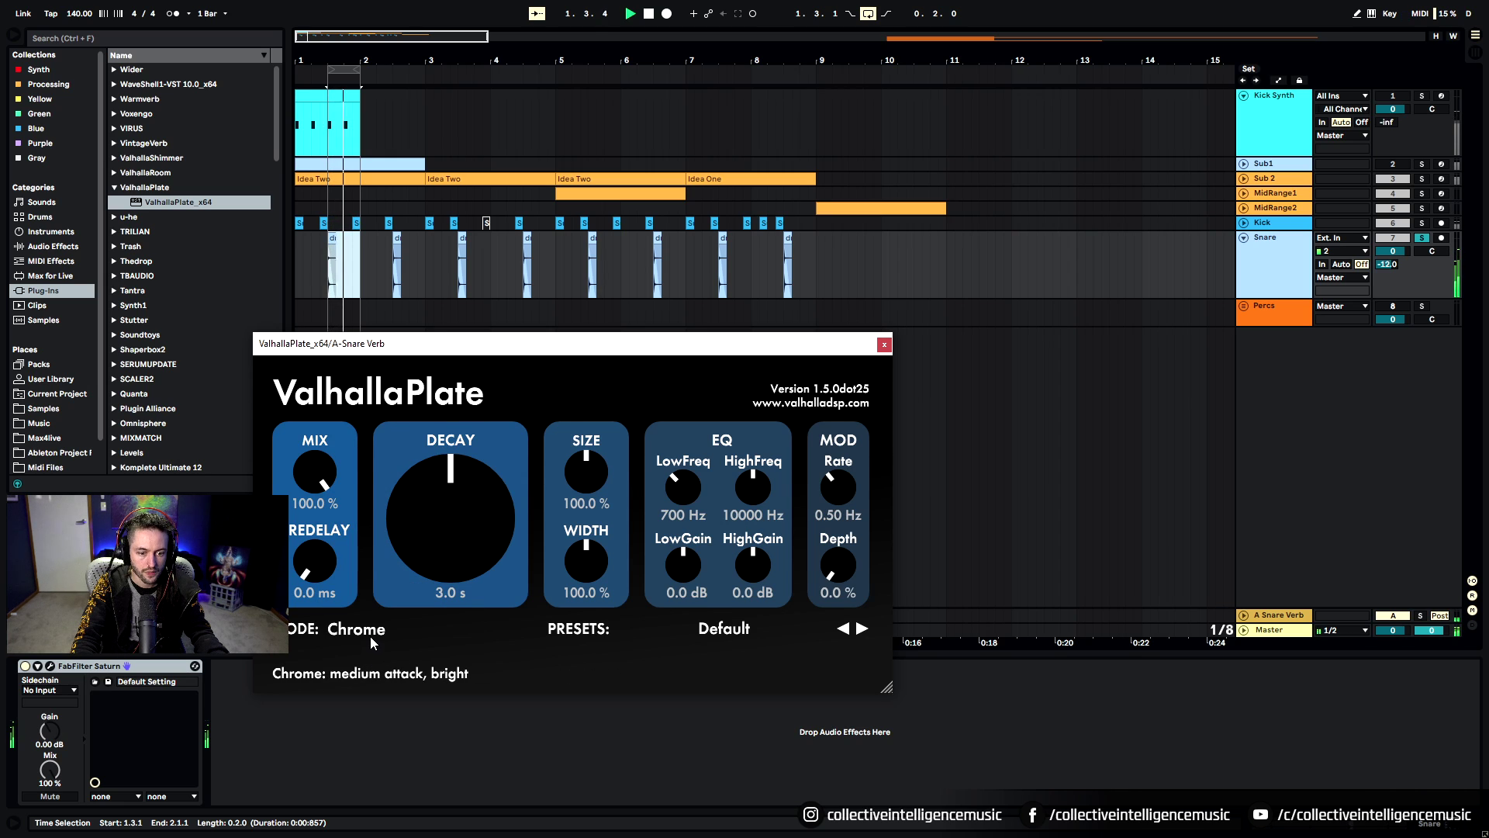
{"action": "left_click", "coordinate": [372, 629]}
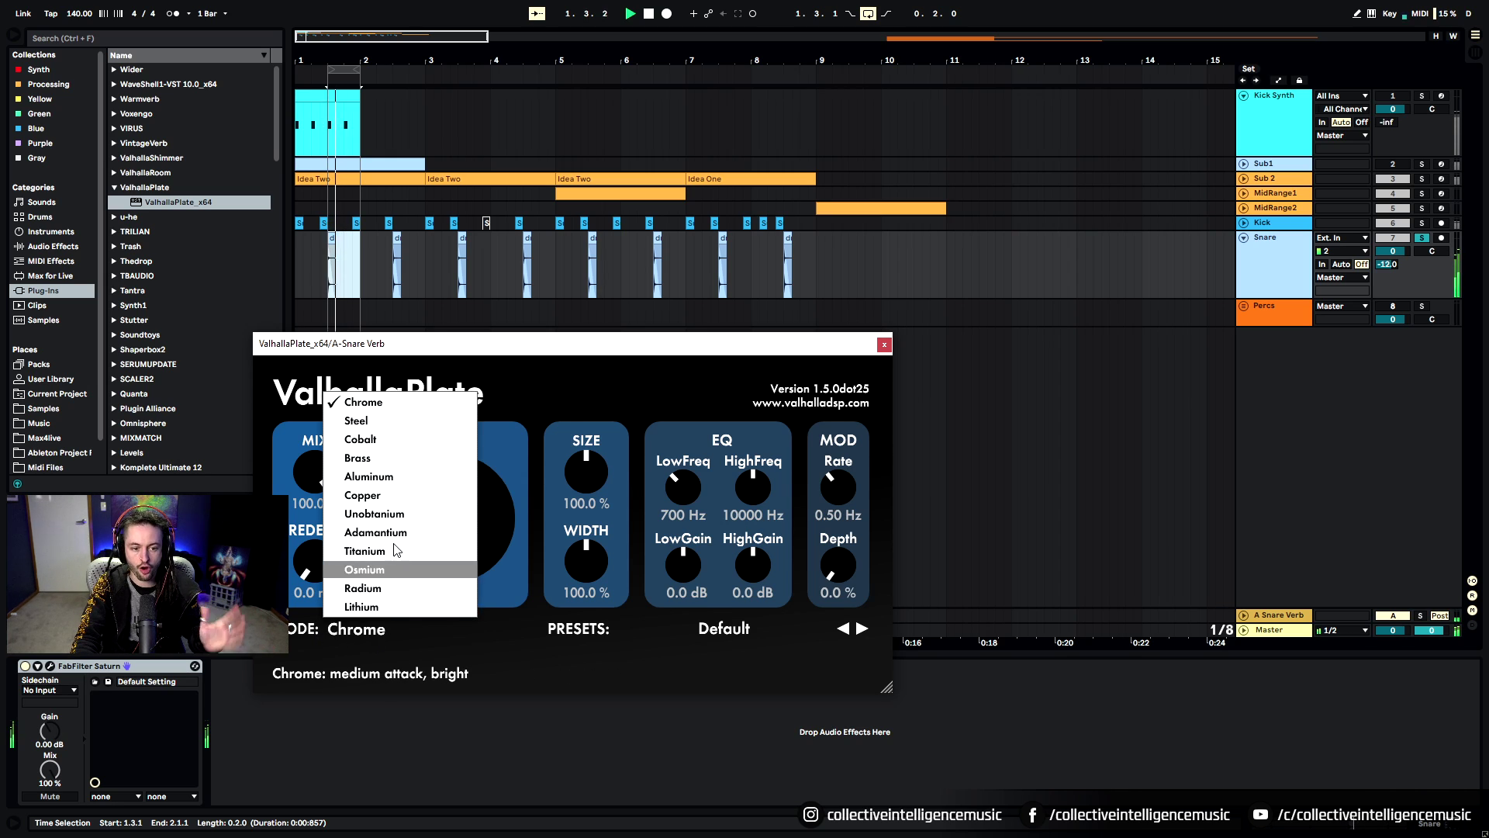
{"action": "left_click", "coordinate": [410, 418]}
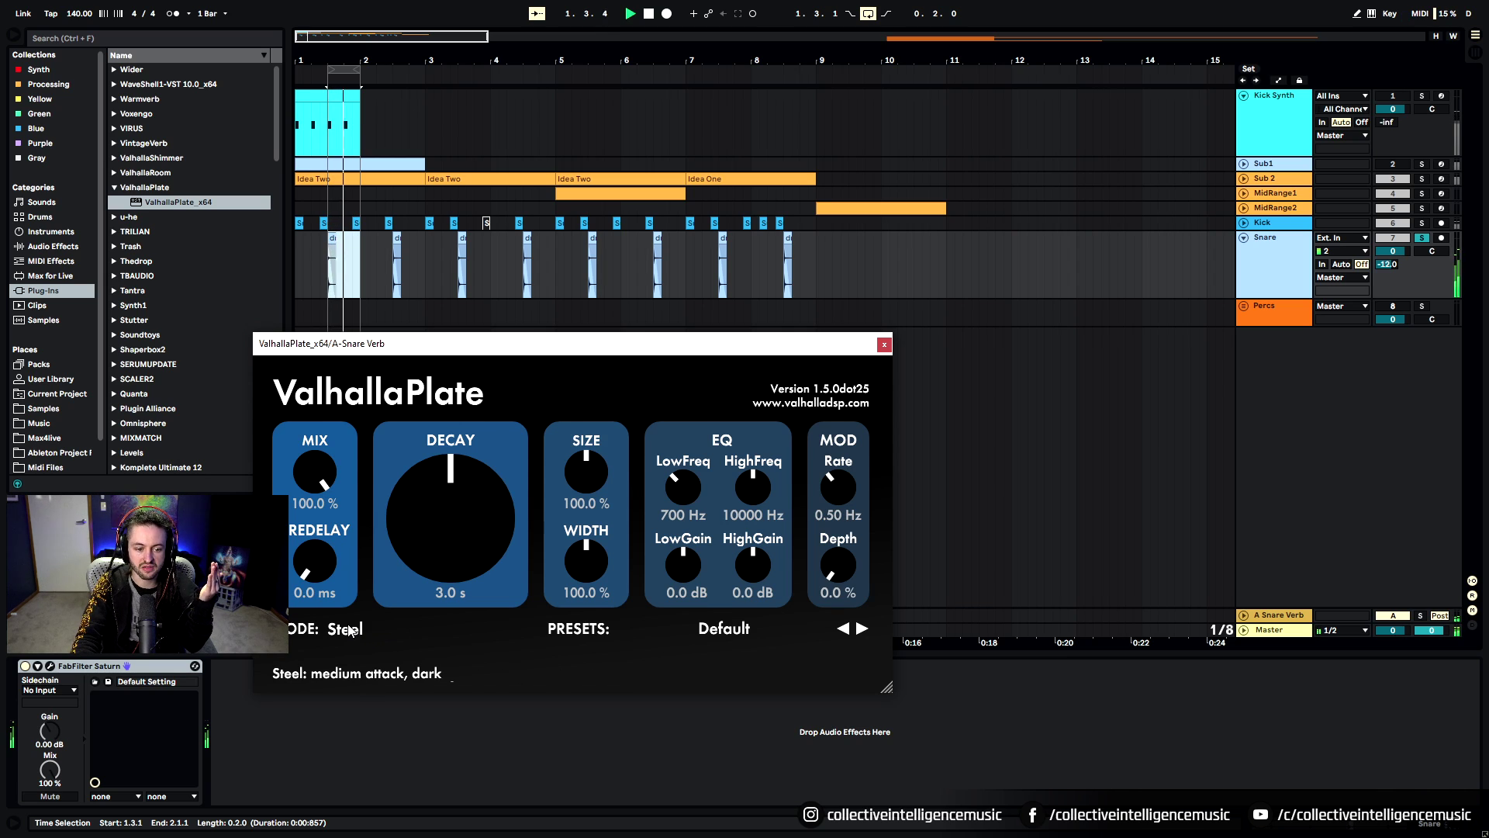
{"action": "left_click", "coordinate": [1422, 180]}
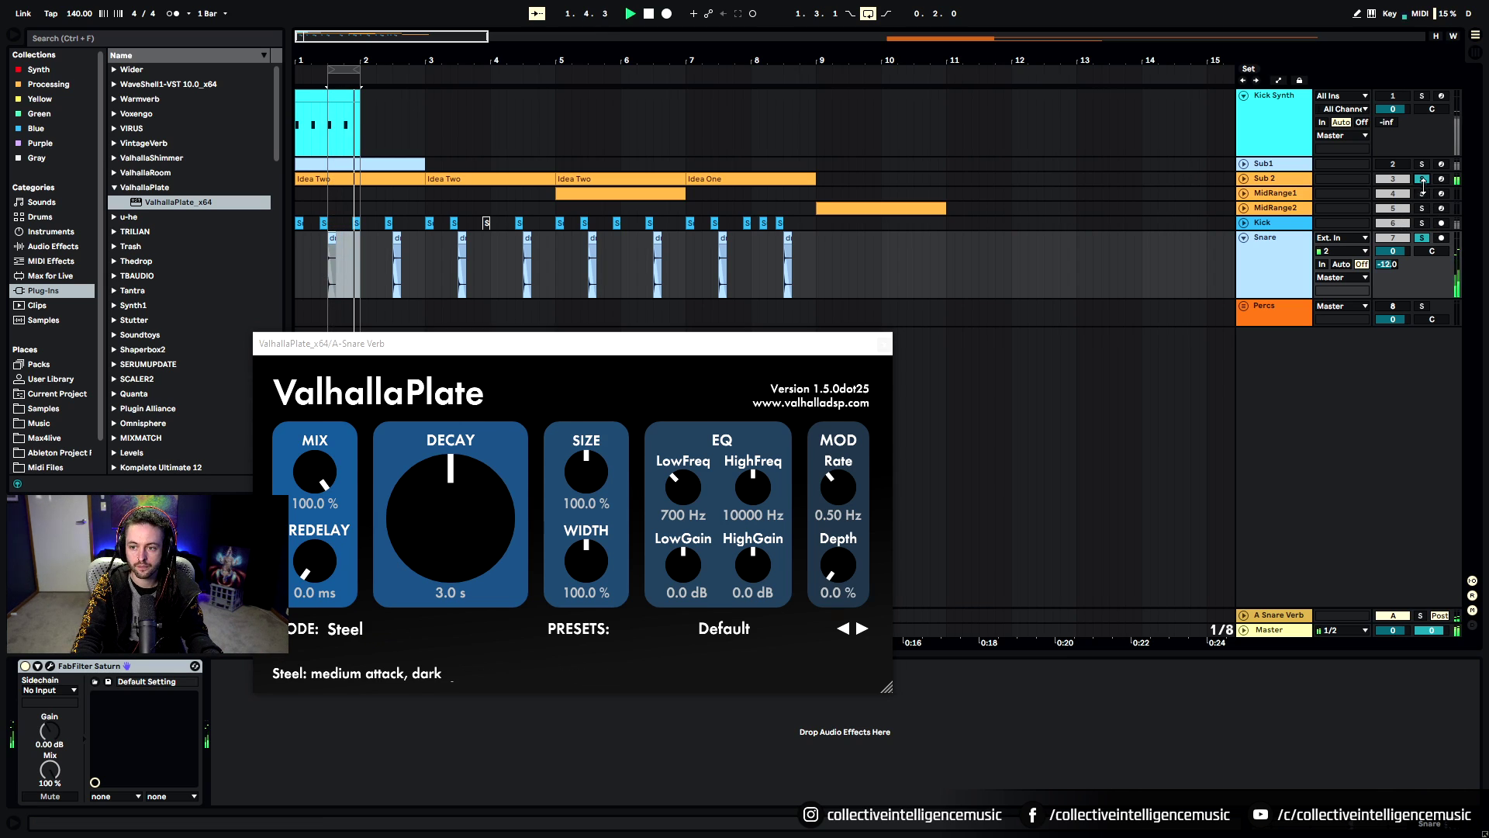
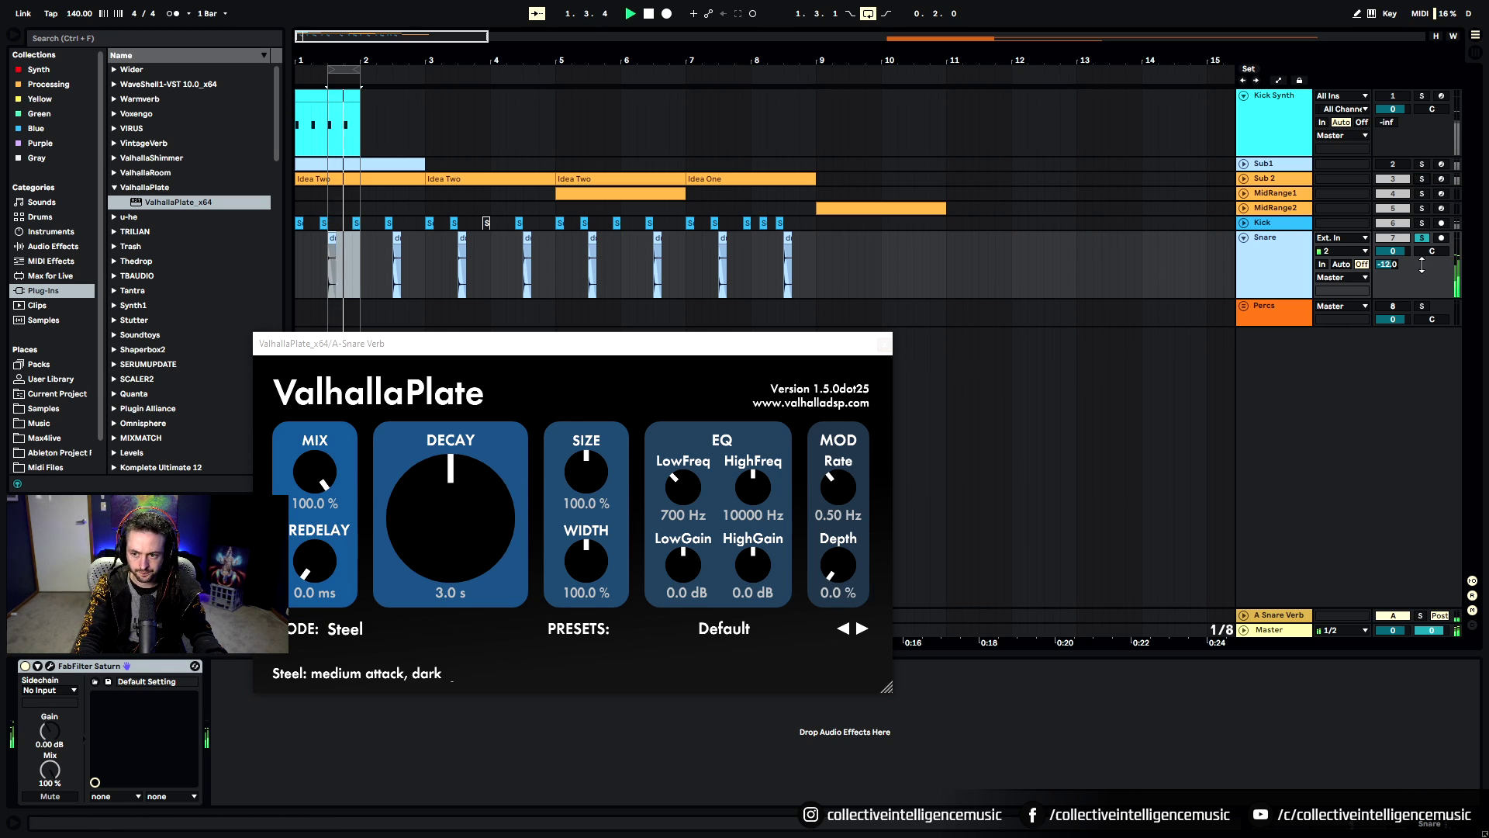
Audition the Cobalt and Brass reverb modes on the looped snare hit
{"action": "key", "text": "space"}
{"action": "left_click", "coordinate": [371, 630]}
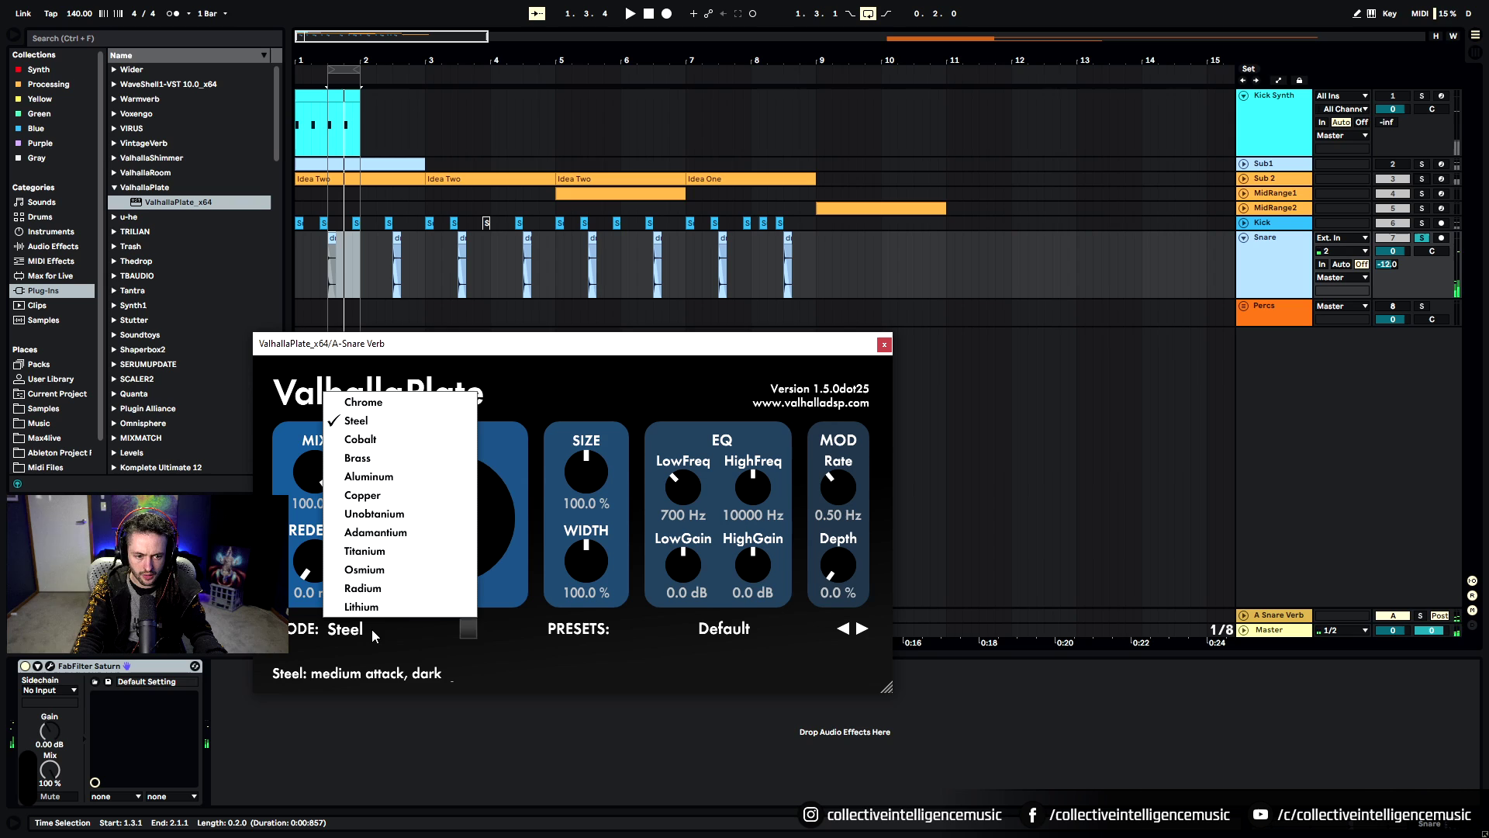
{"action": "left_click", "coordinate": [388, 442]}
{"action": "key", "text": "space"}
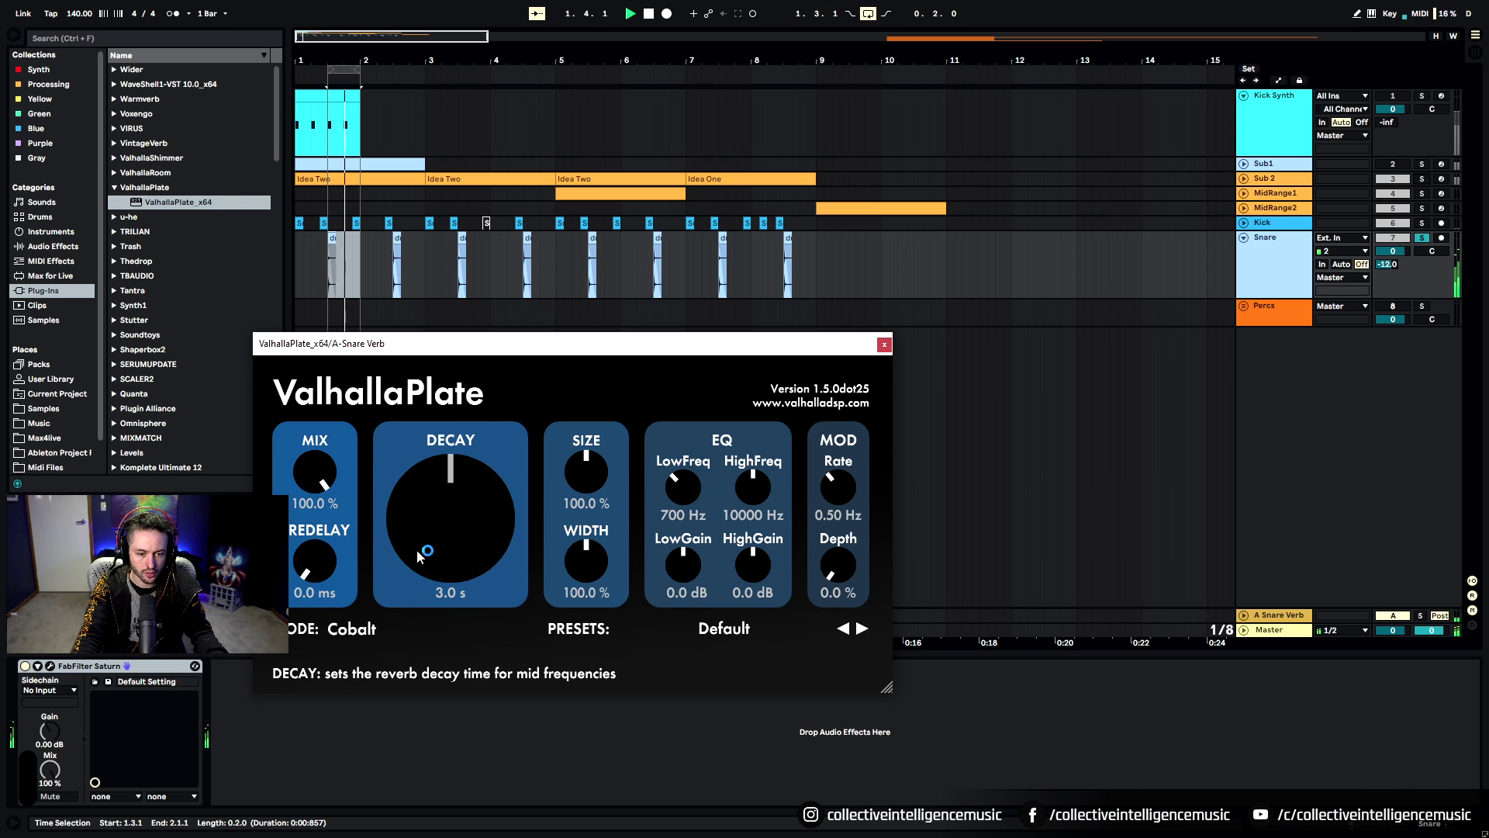
{"action": "left_click", "coordinate": [348, 631]}
{"action": "left_click", "coordinate": [390, 453]}
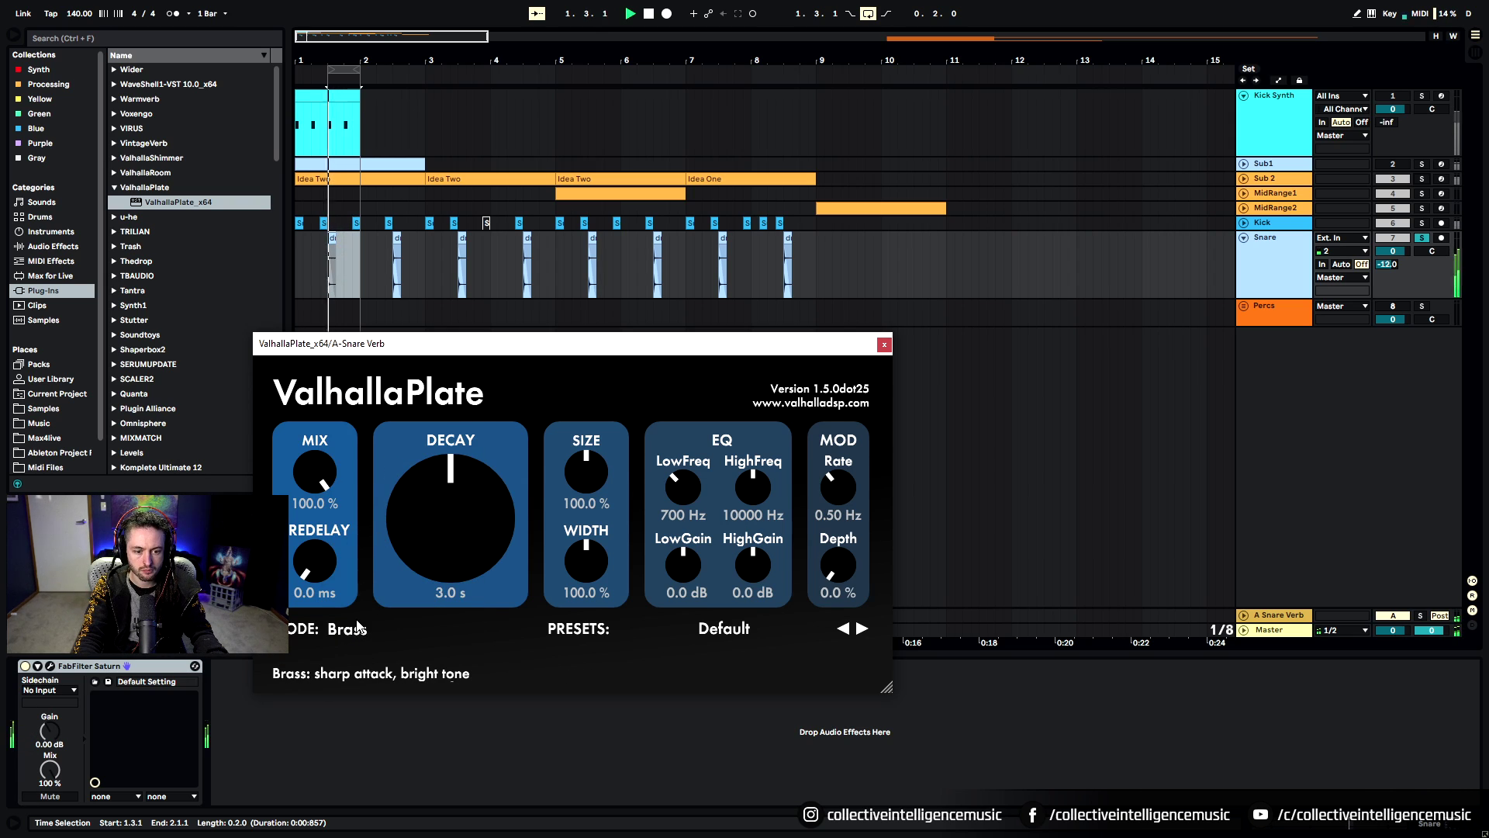
Try the Aluminum and Copper reverb modes on the looped snare, and settle on Unobtanium
{"action": "left_click", "coordinate": [359, 632]}
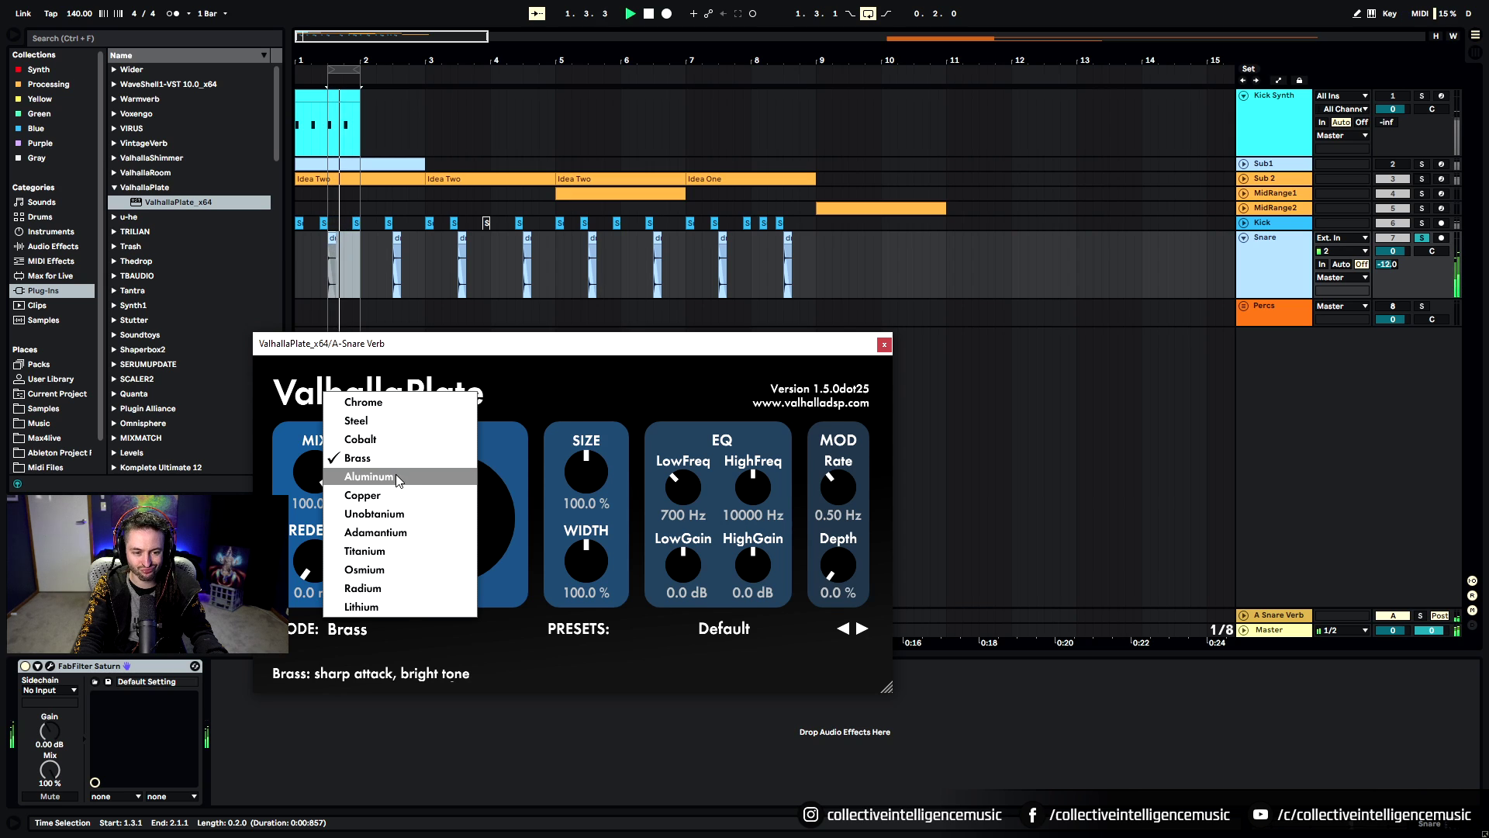
{"action": "left_click", "coordinate": [398, 478]}
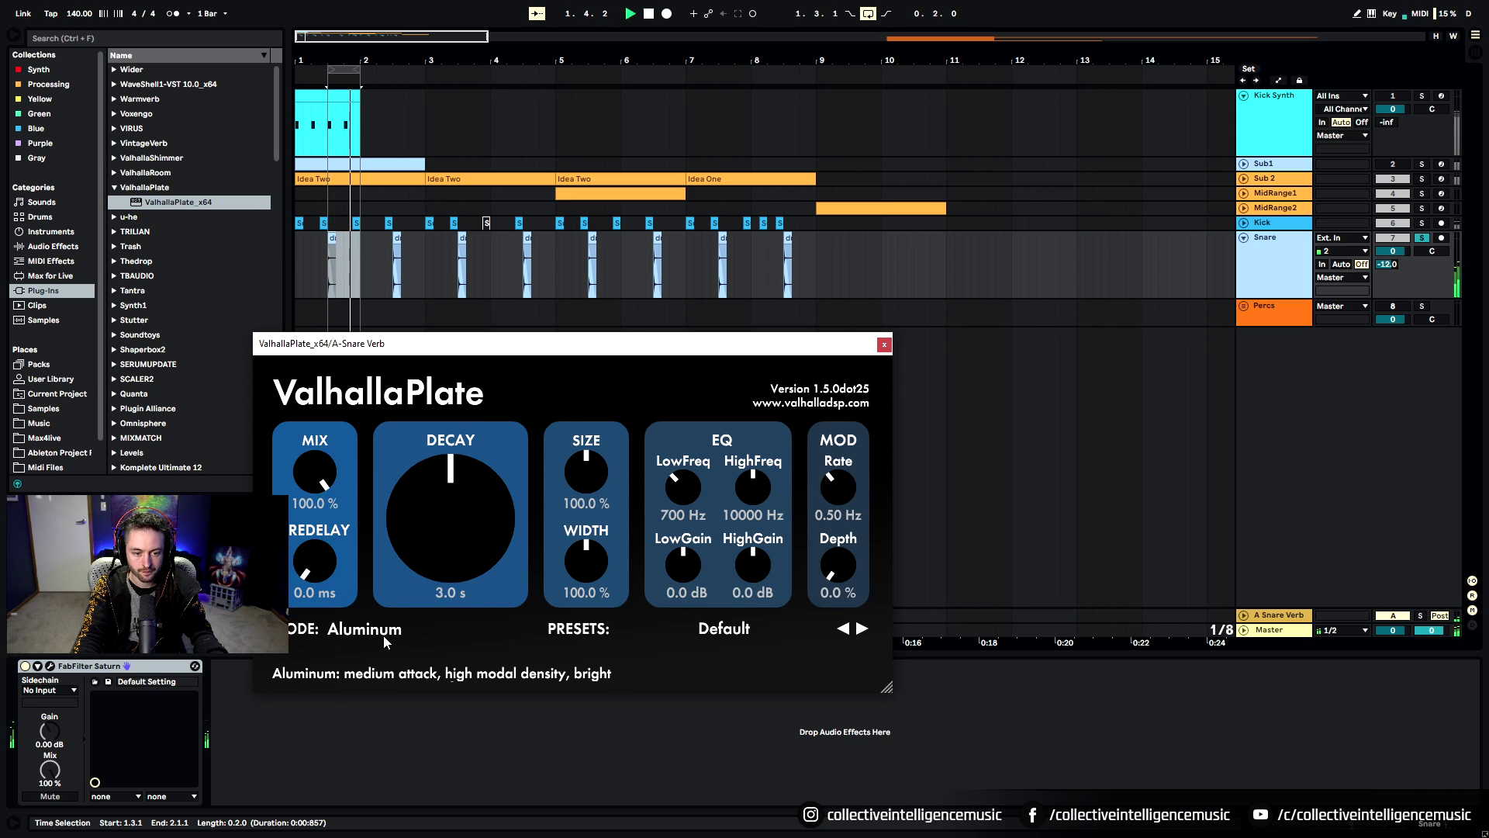
{"action": "left_click", "coordinate": [383, 633]}
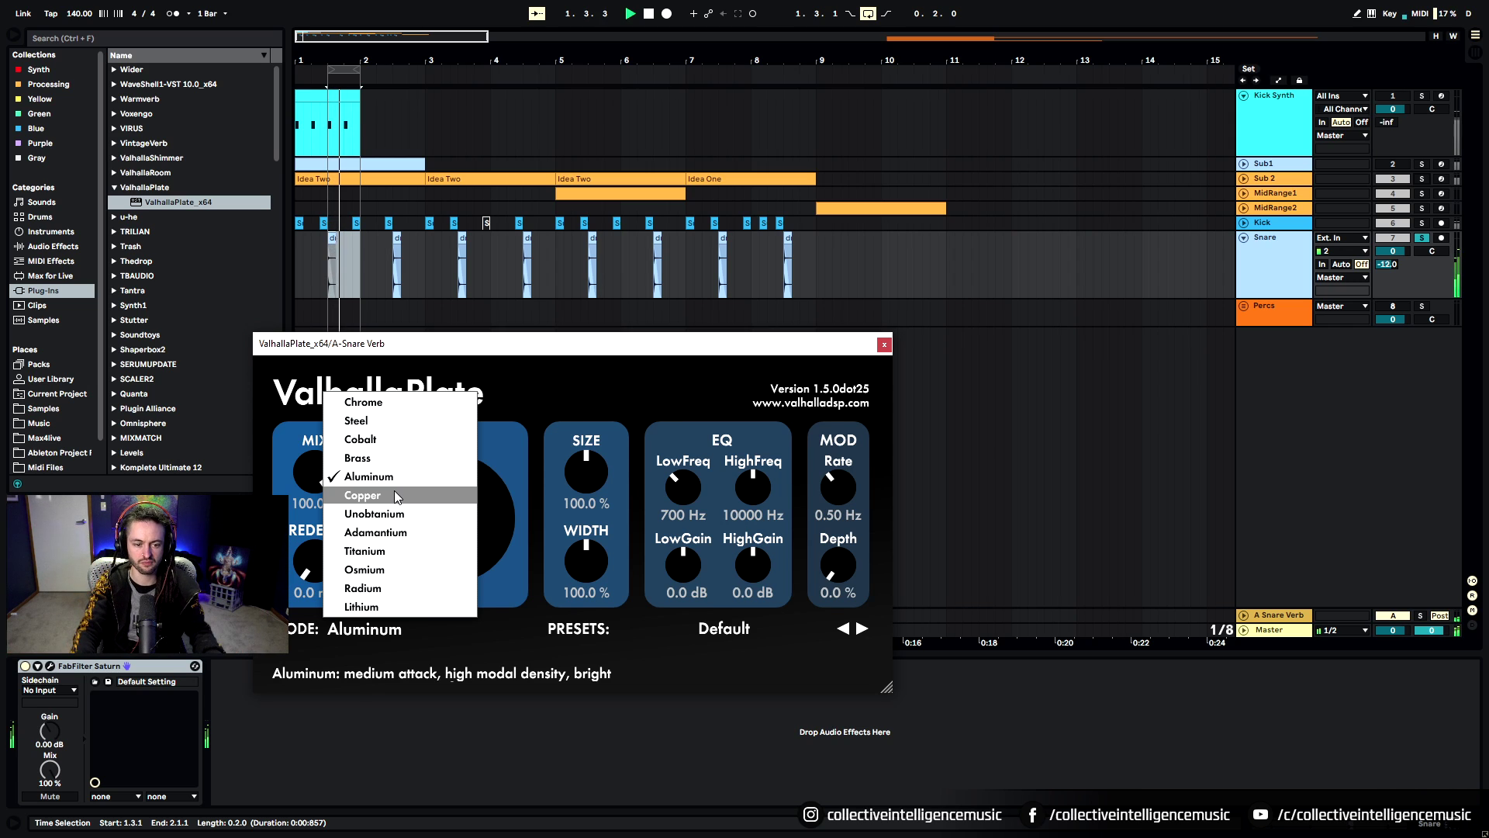
{"action": "left_click", "coordinate": [395, 494]}
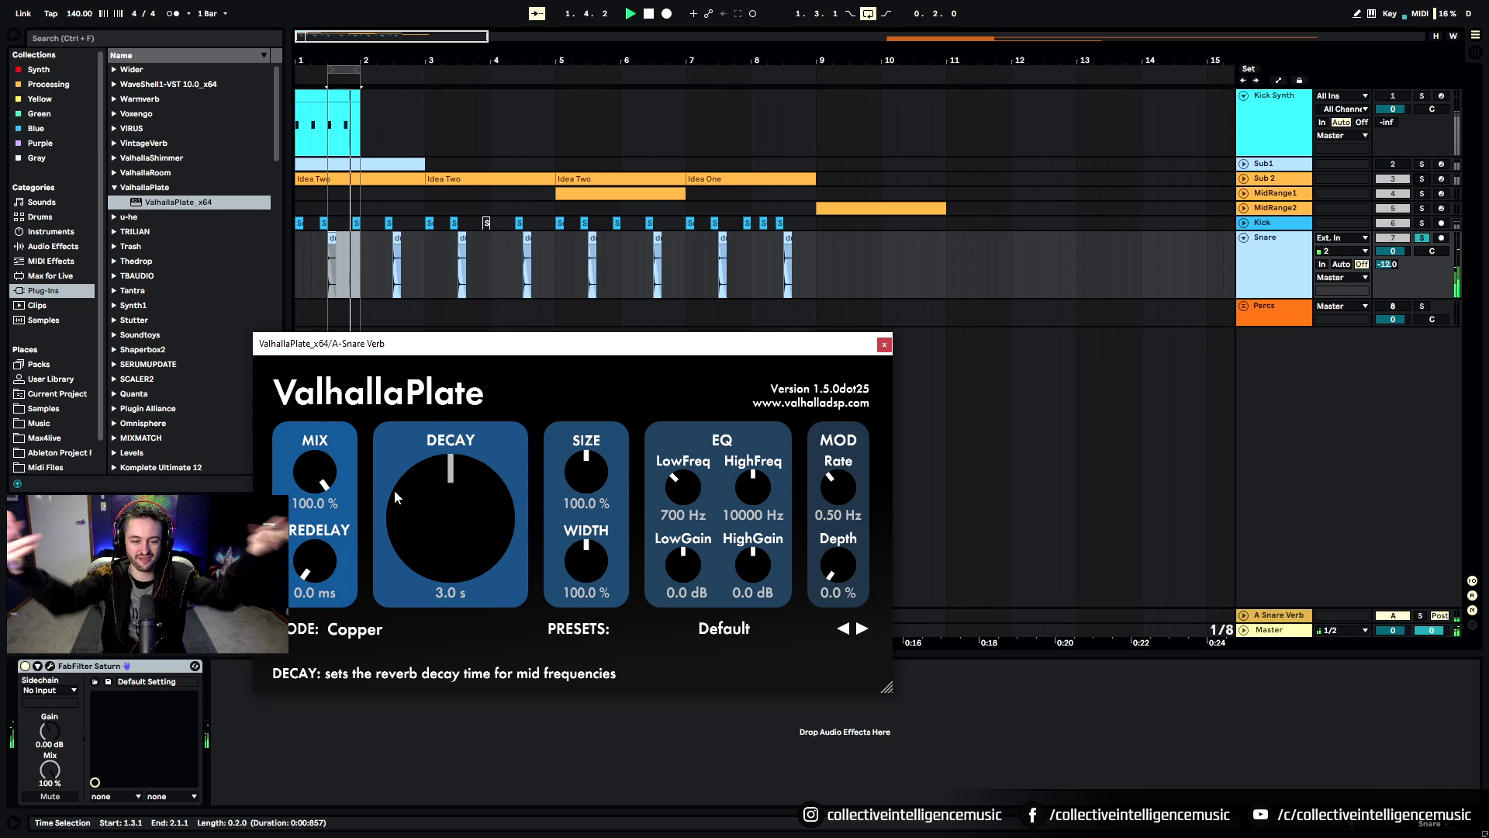
{"action": "left_click", "coordinate": [360, 630]}
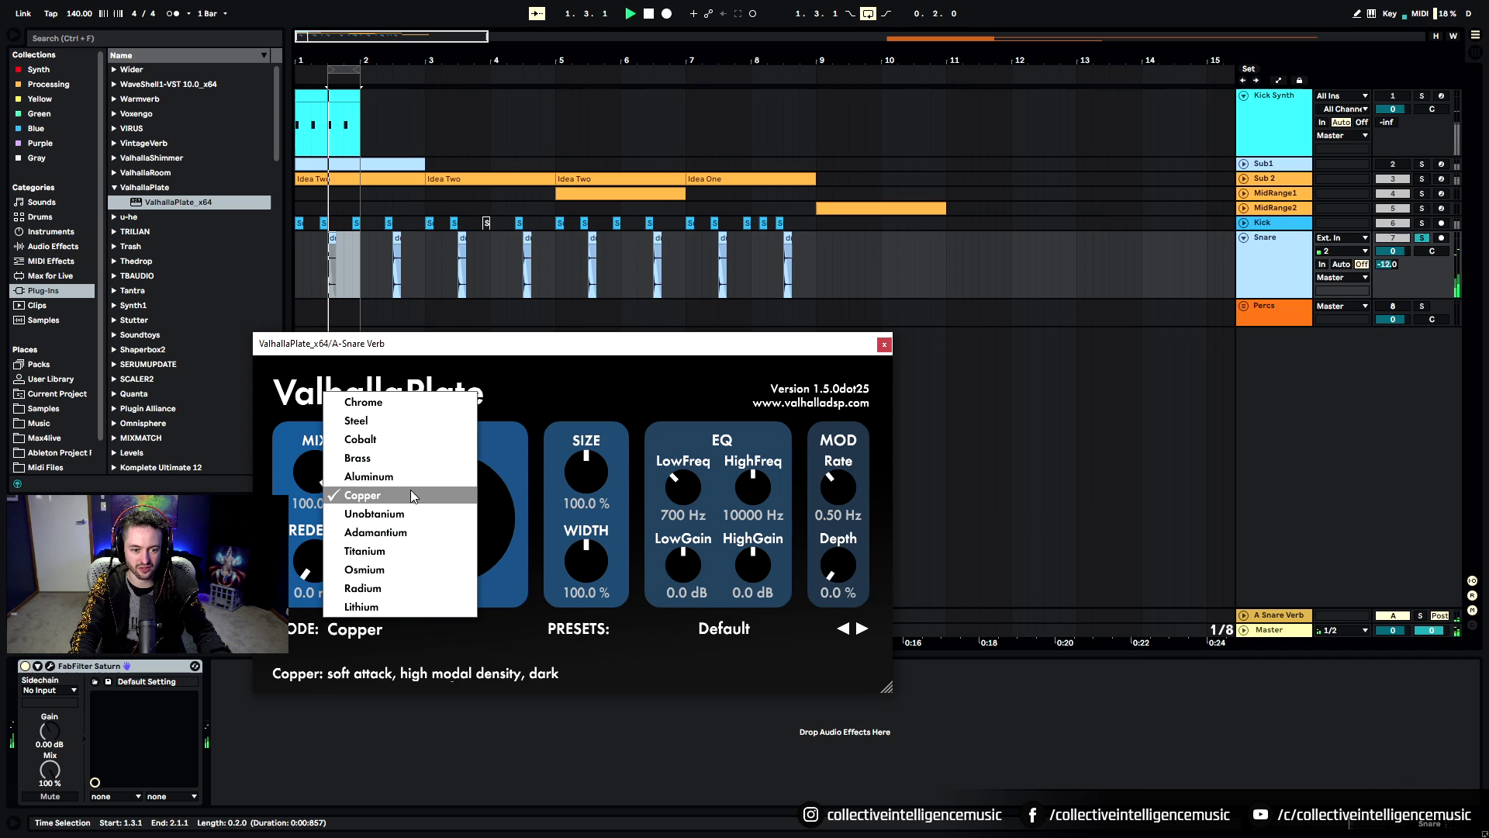
{"action": "left_click", "coordinate": [411, 510]}
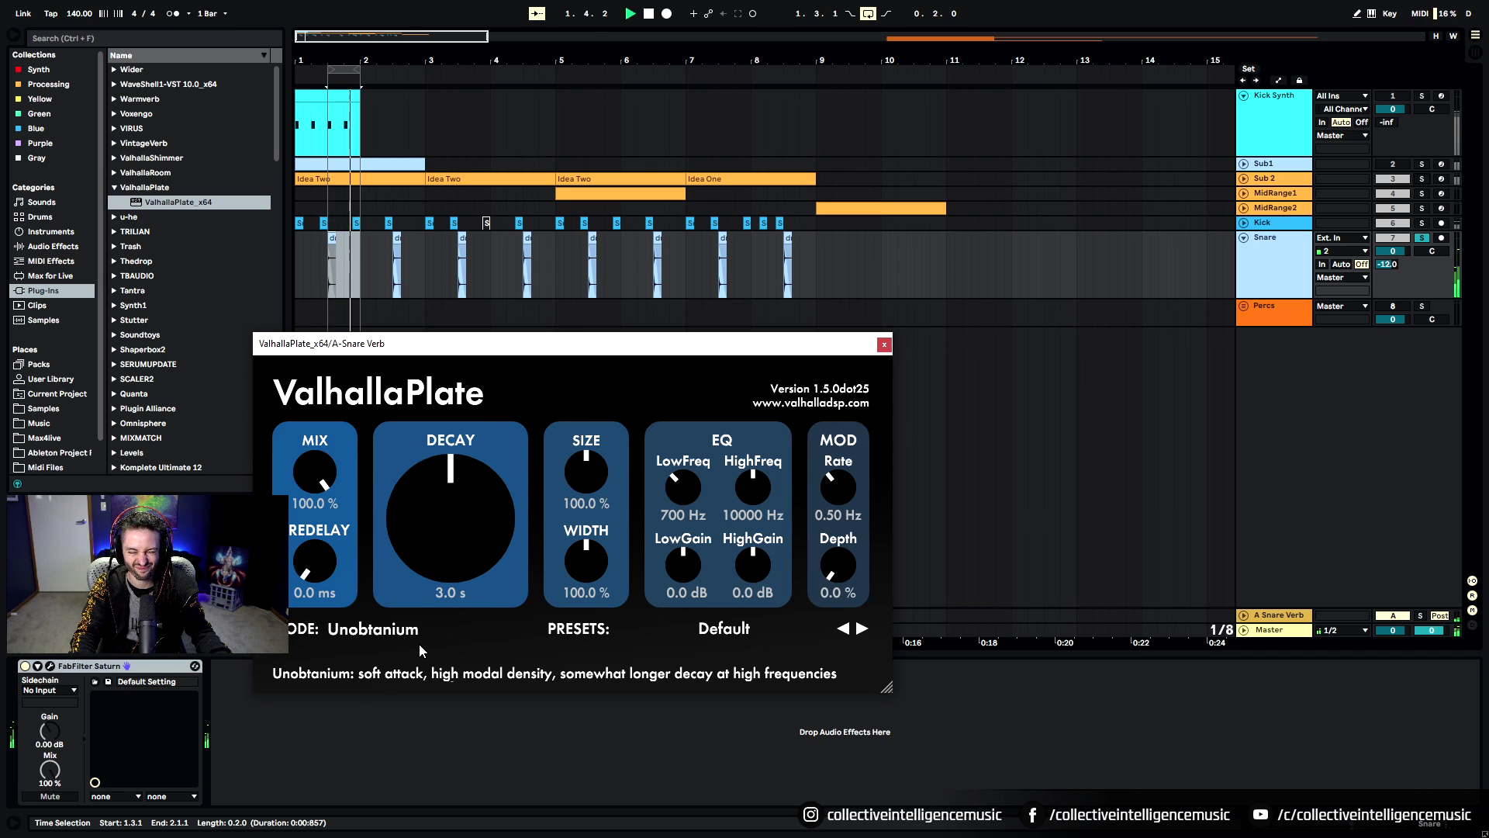
Restore the loop to start at 1.1.1 with a length of 8.0.0, and play the drop with the Snare unsoloed
{"action": "left_click_drag", "start_coordinate": [359, 70], "coordinate": [775, 116]}
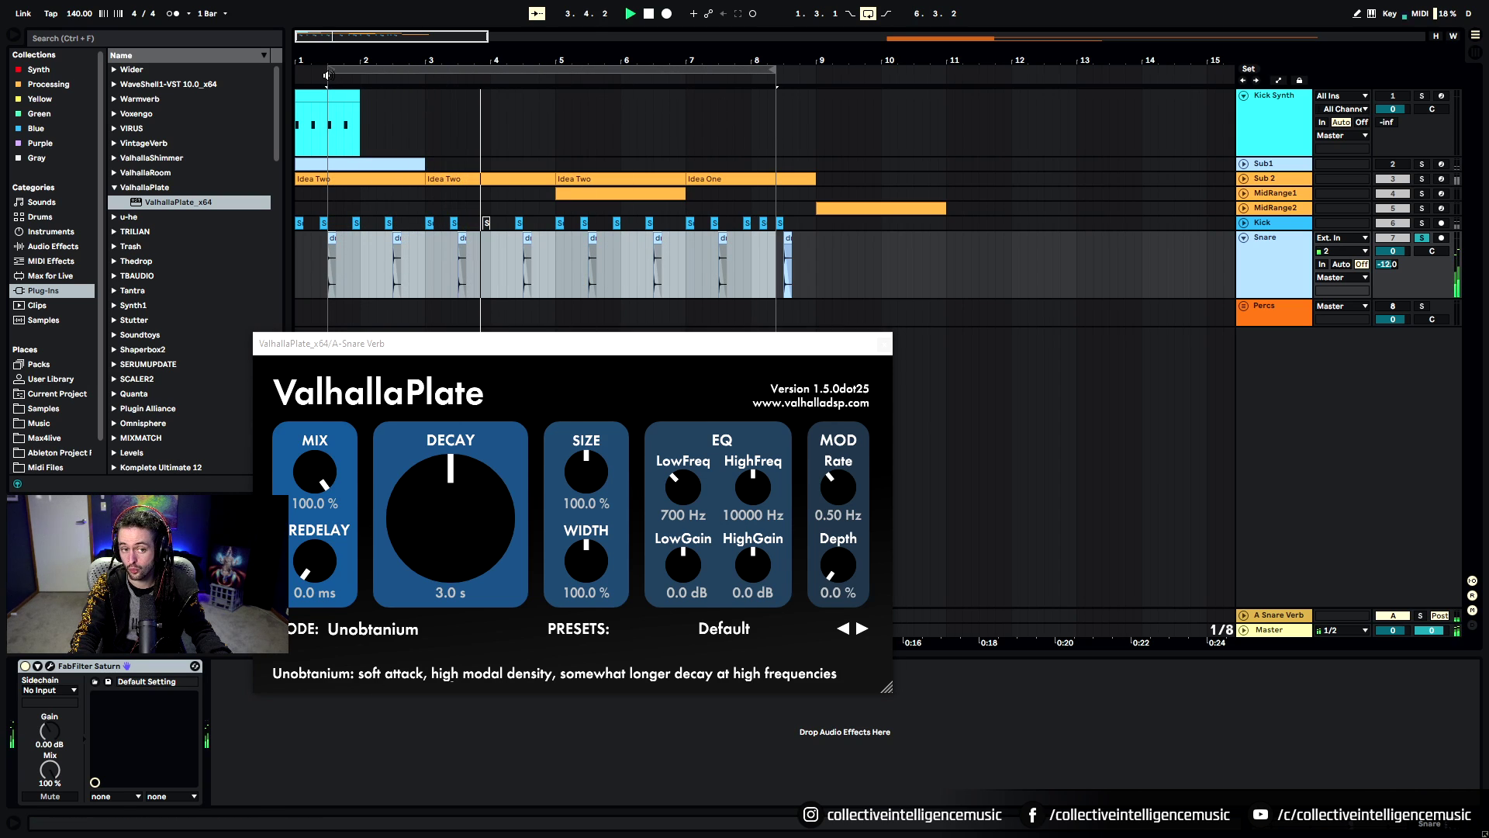
{"action": "key", "text": "space"}
{"action": "left_click_drag", "start_coordinate": [329, 70], "coordinate": [287, 78]}
{"action": "left_click_drag", "start_coordinate": [773, 70], "coordinate": [816, 71]}
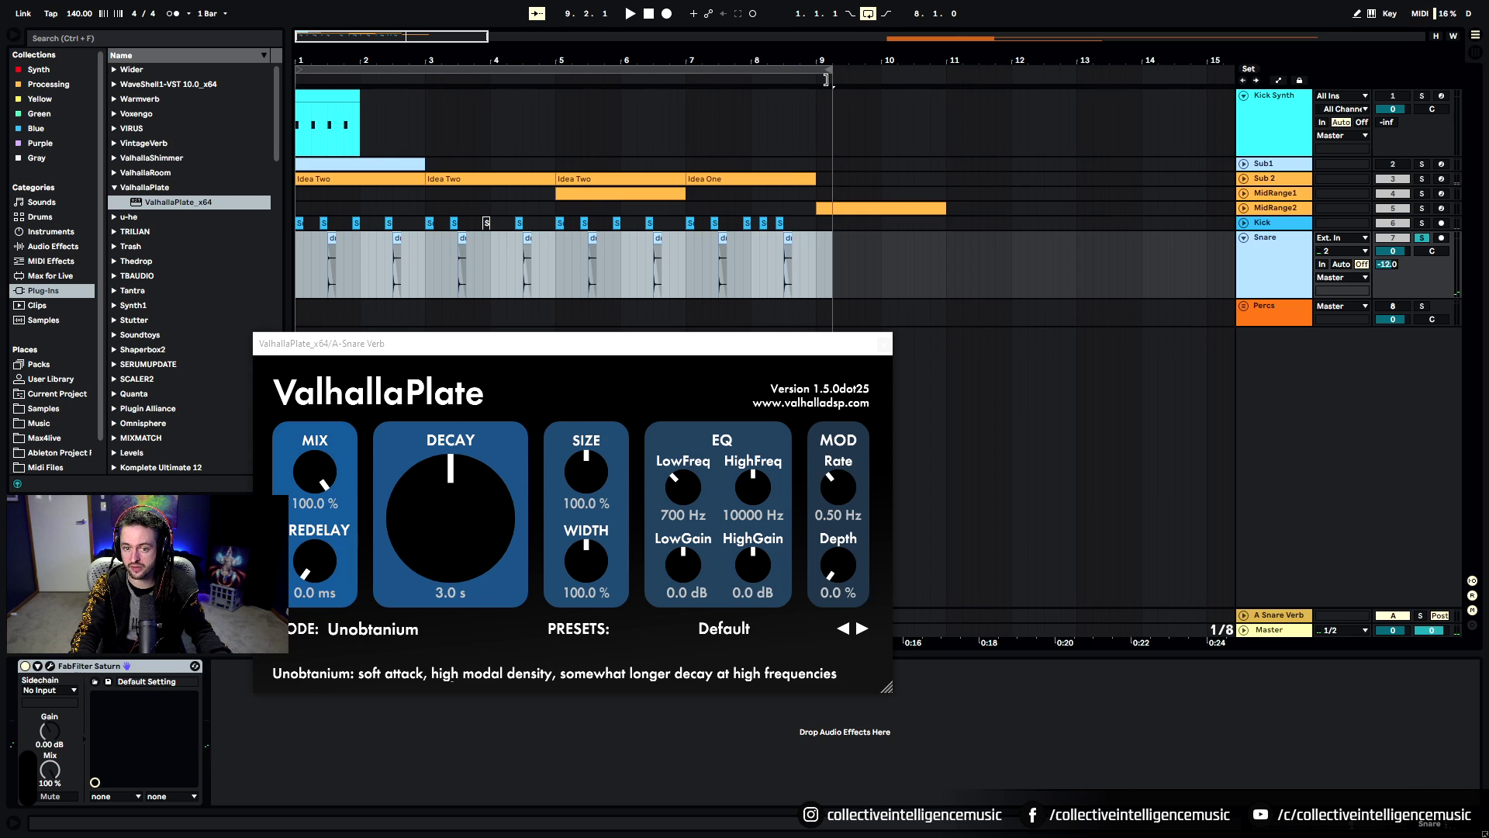
{"action": "key", "text": "space"}
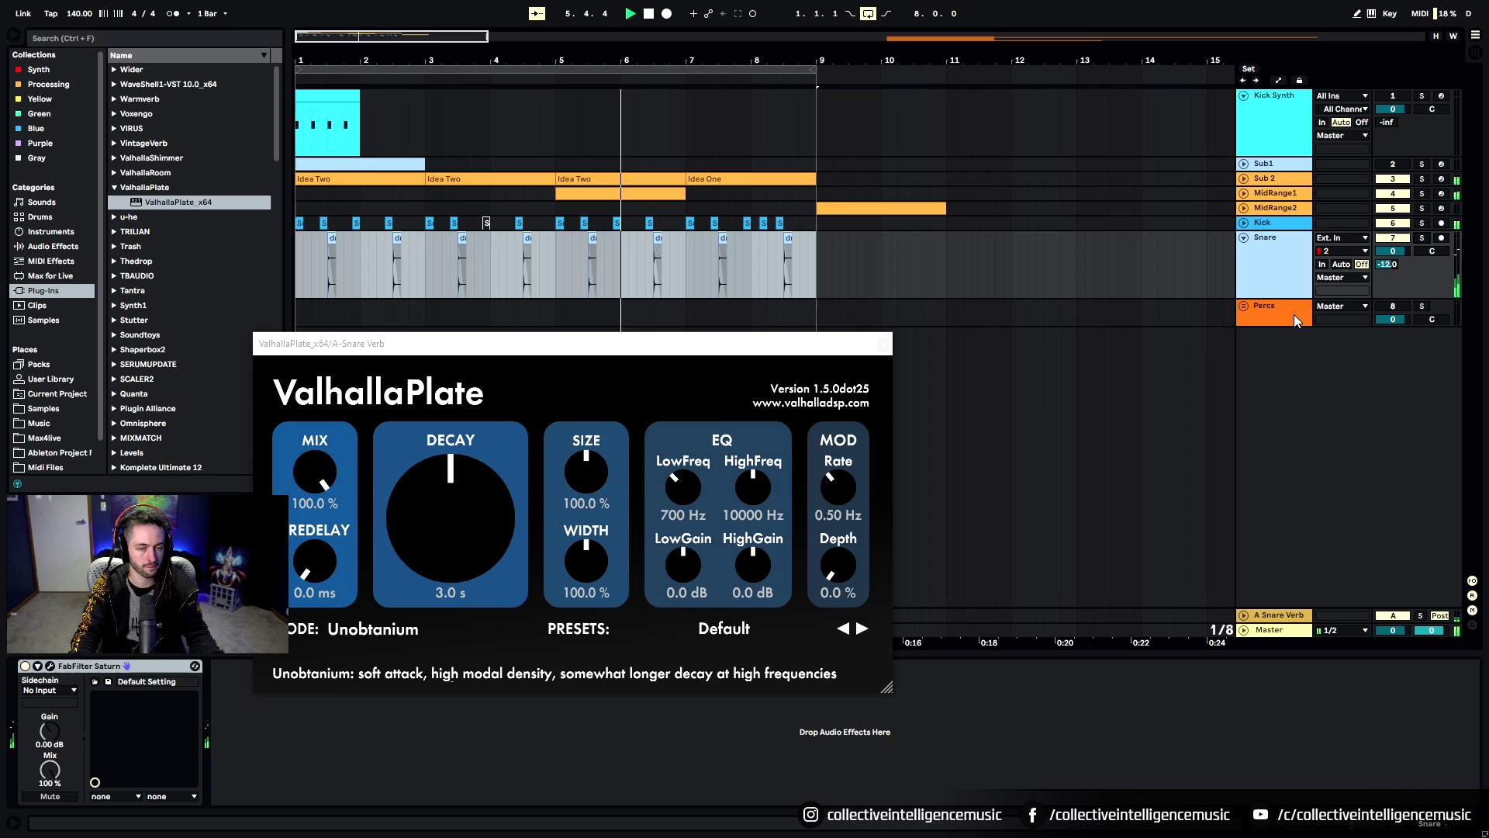
Expand the MidRange1 track and set its volume to -15 dB during playback
{"action": "left_click", "coordinate": [600, 195]}
{"action": "left_click", "coordinate": [1243, 194]}
{"action": "left_click", "coordinate": [1392, 207]}
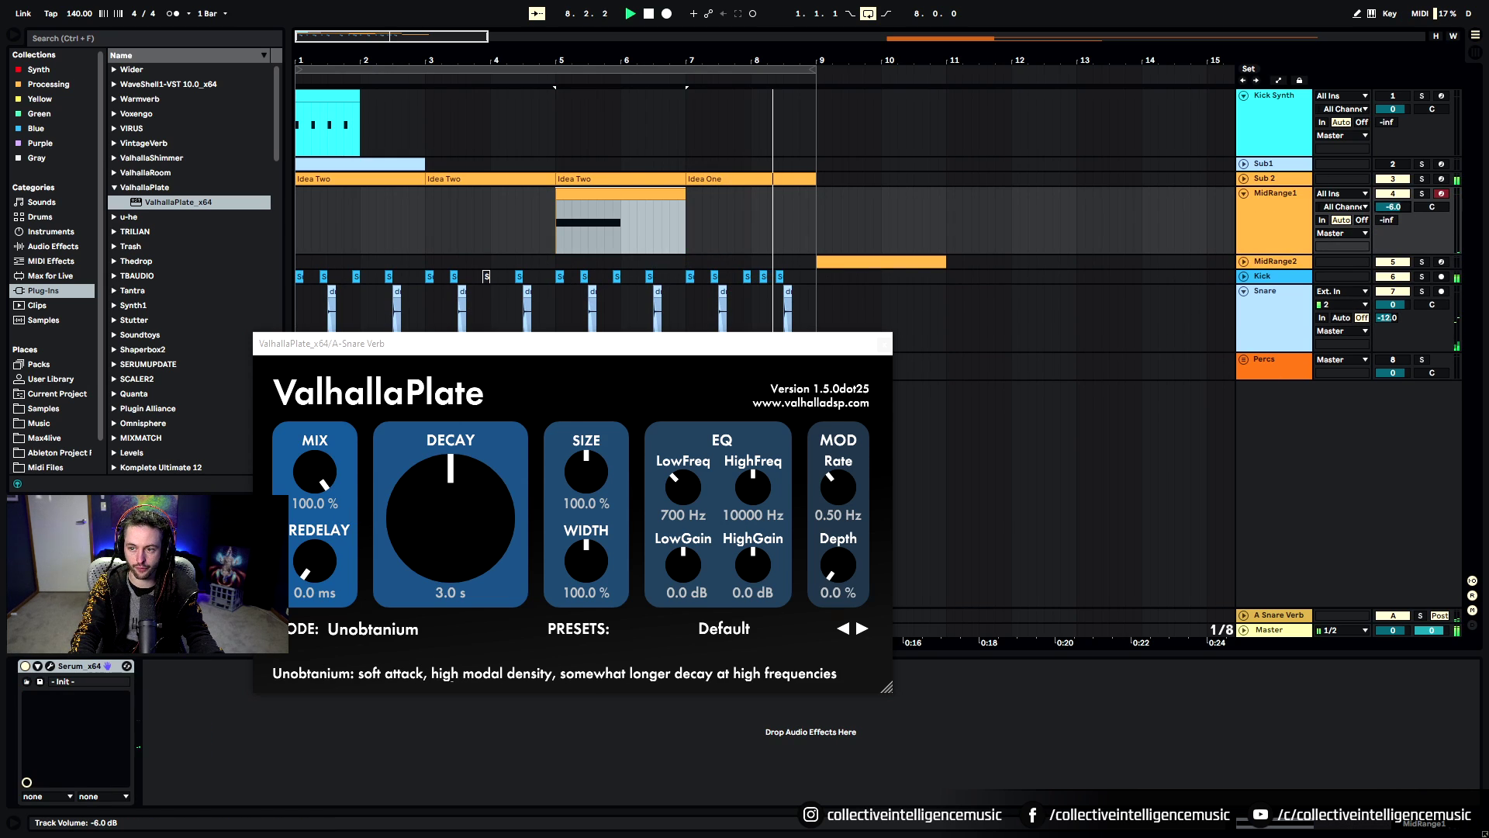
{"action": "mouse_move", "coordinate": [1393, 207]}
{"action": "left_mouse_down"}
{"action": "mouse_move", "coordinate": [1408, 216]}
{"action": "mouse_move", "coordinate": [1393, 208]}
{"action": "left_mouse_up"}
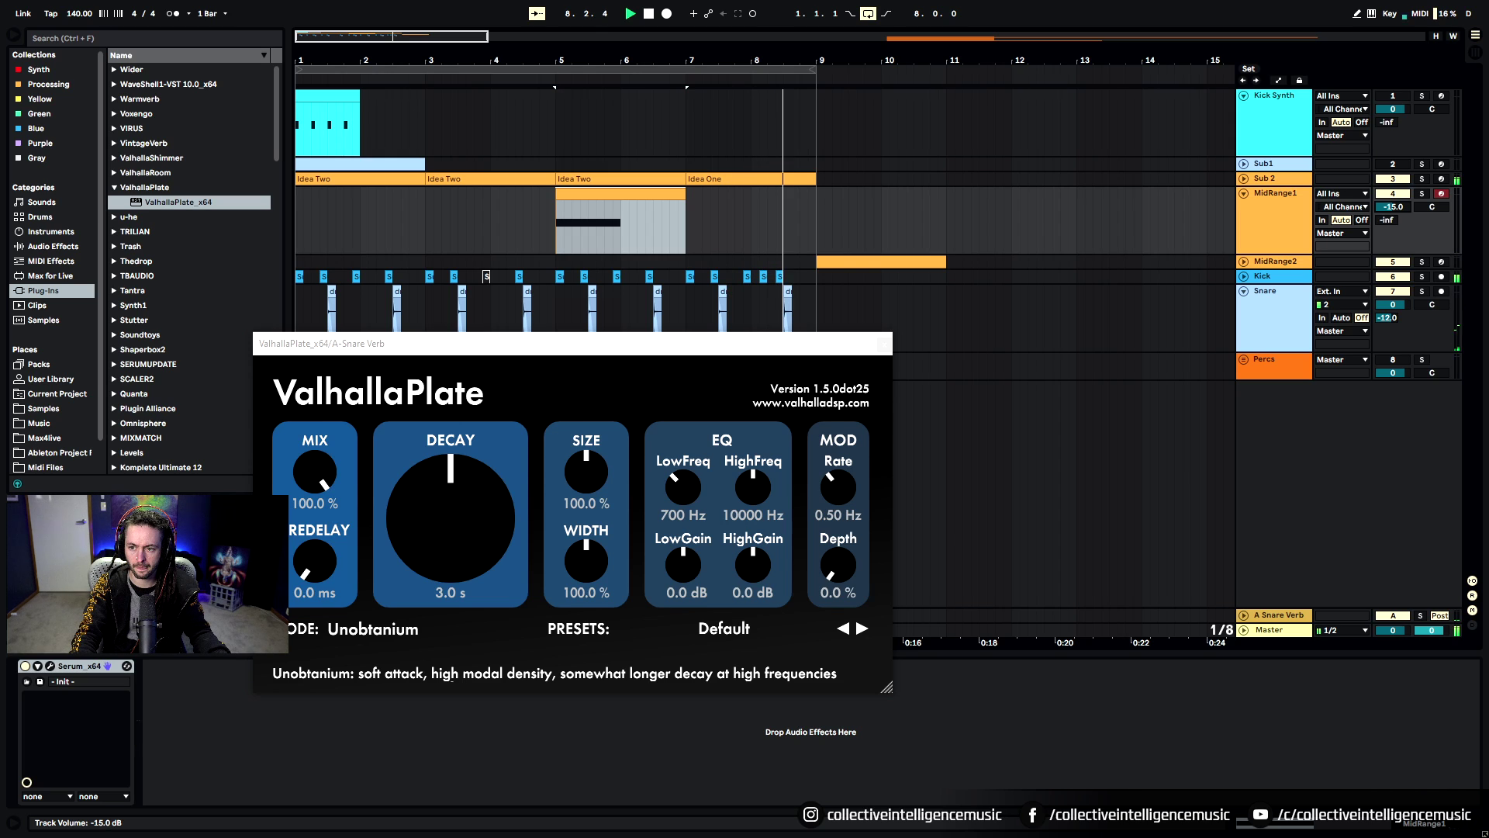
Stop playback, turn off Reverb in the effects of MidRange1's Serum, and close the synth's window
{"action": "left_click", "coordinate": [50, 666]}
{"action": "key", "text": "space"}
{"action": "left_click", "coordinate": [612, 220]}
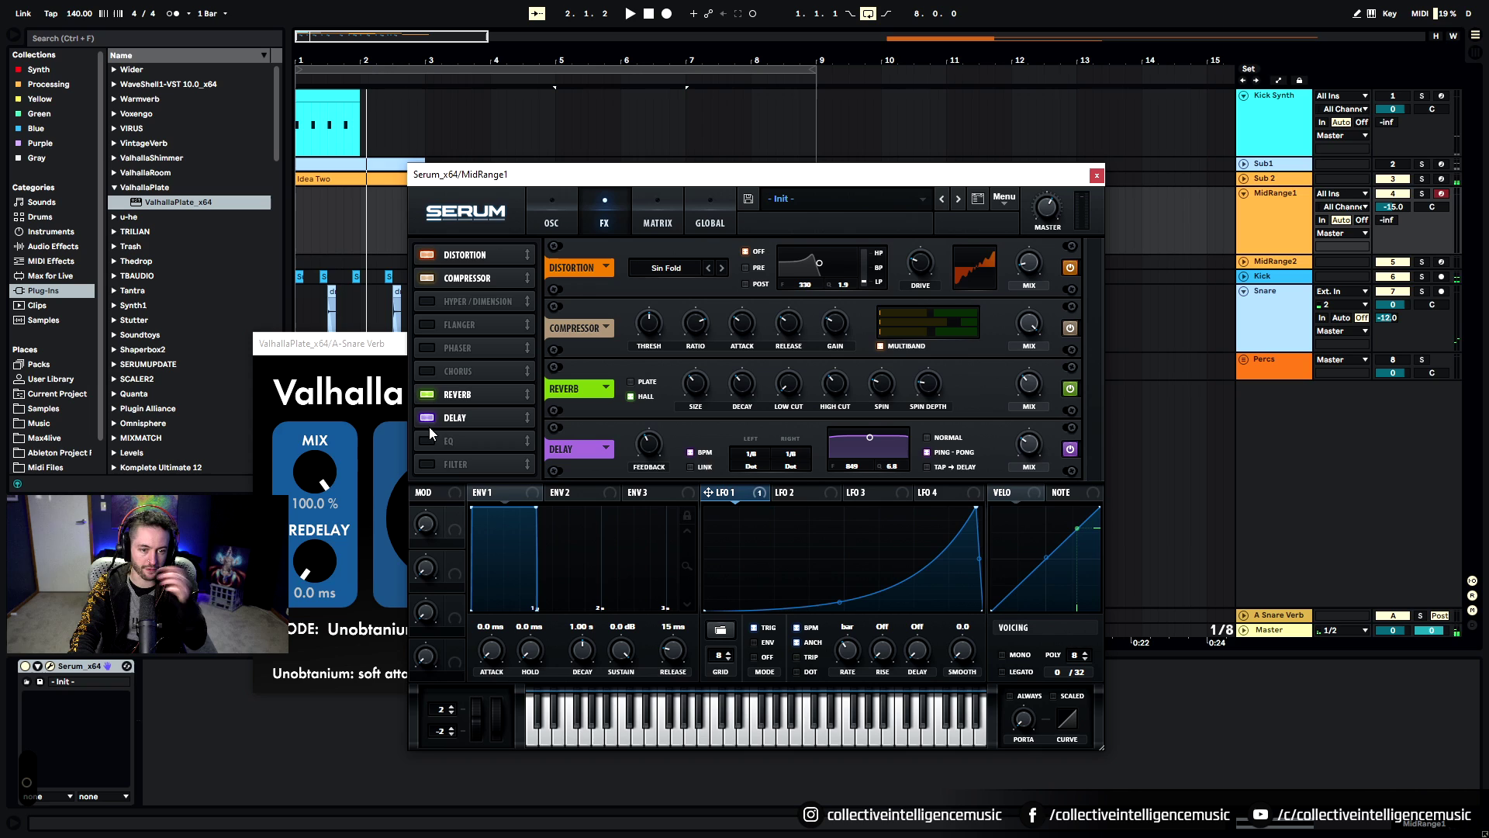
{"action": "left_click", "coordinate": [428, 394]}
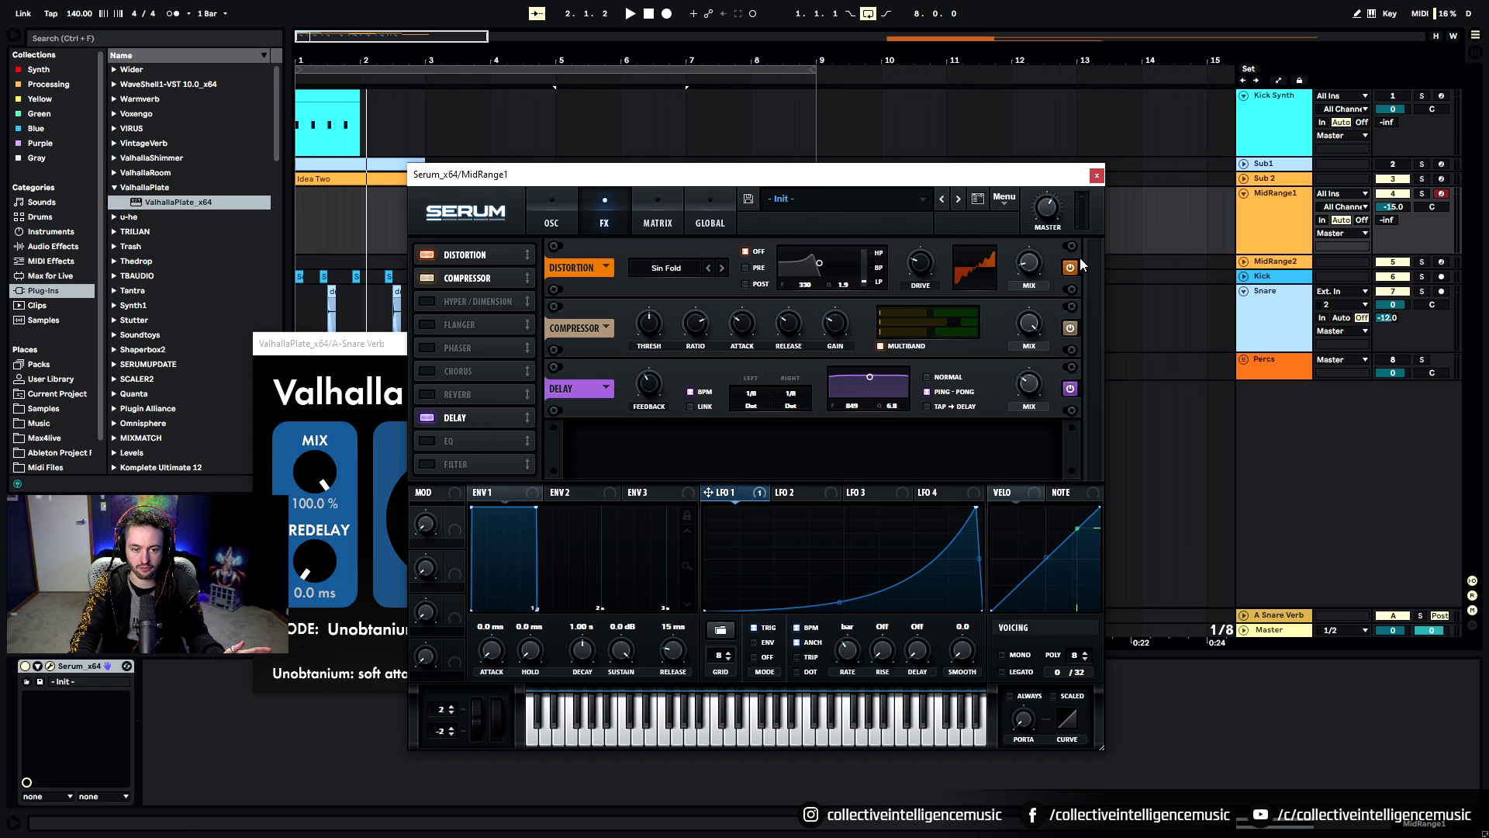
{"action": "left_click", "coordinate": [1097, 176]}
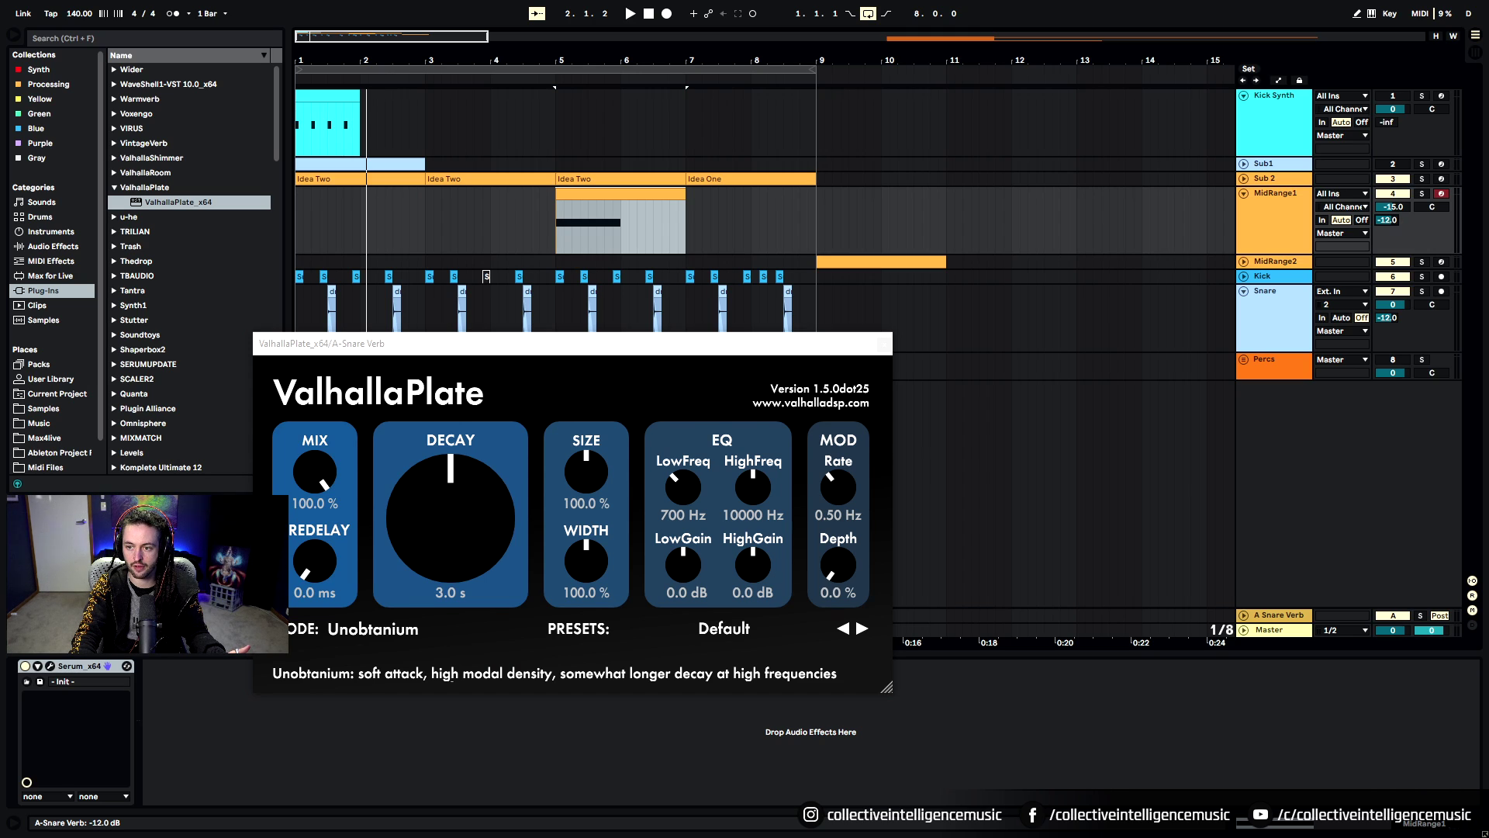
Set MidRange1's send to Snare Verb to -8 dB during playback, and close the ValhallaPlate window
{"action": "key", "text": "space"}
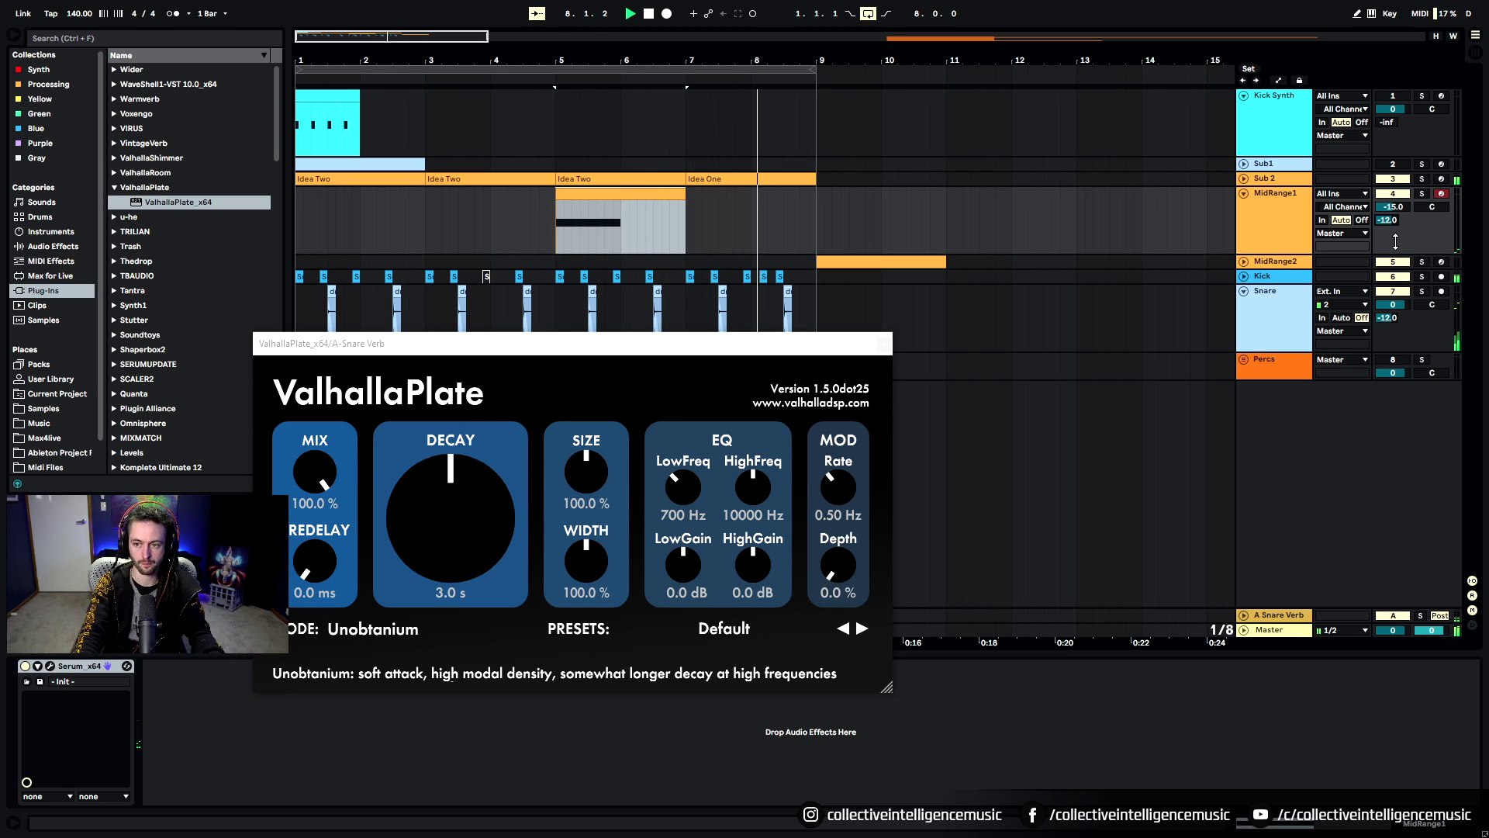
{"action": "left_click_drag", "start_coordinate": [1396, 241], "coordinate": [1393, 225]}
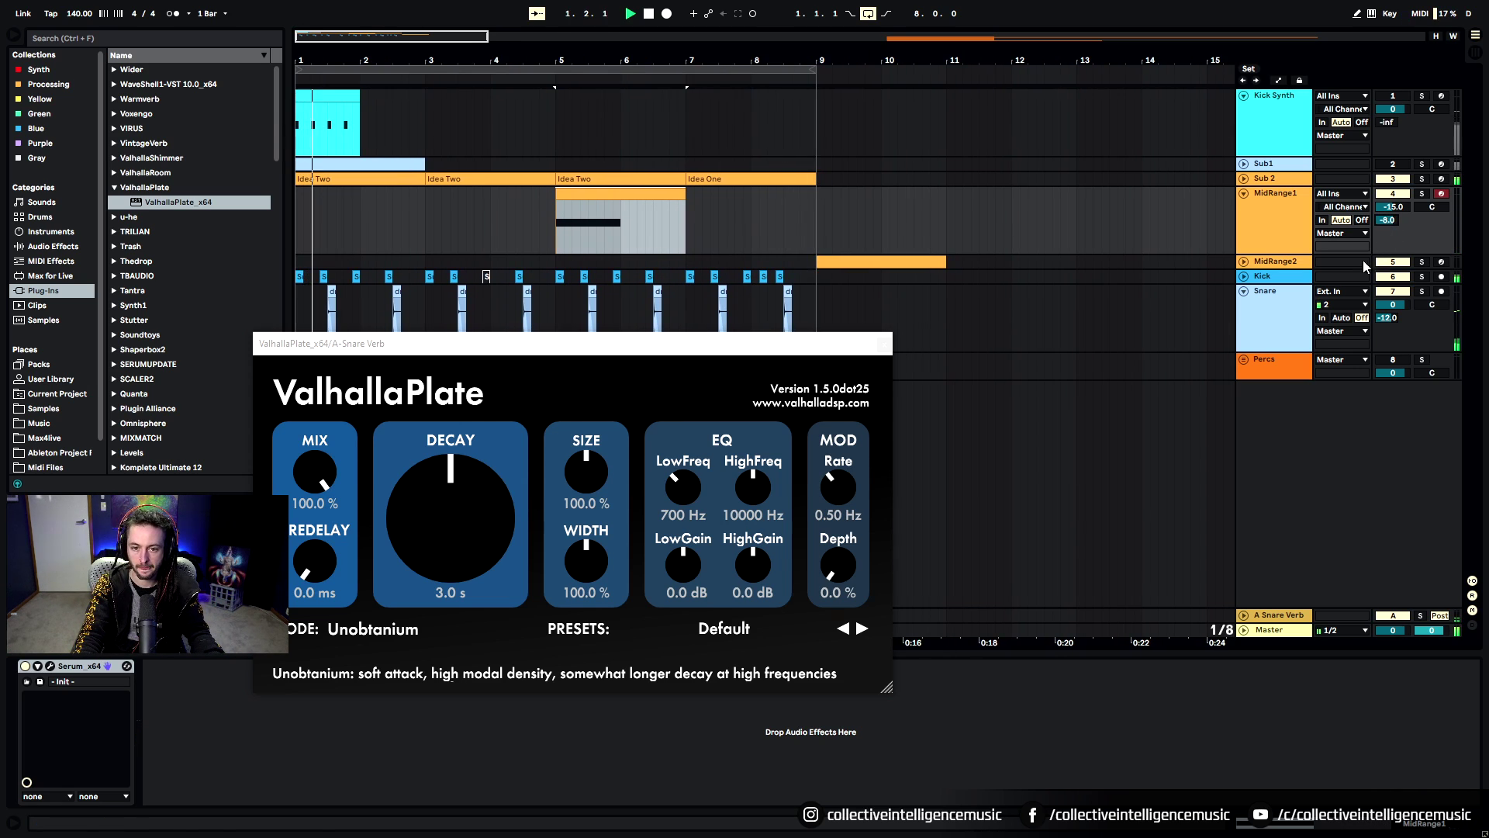
{"action": "left_click", "coordinate": [884, 344]}
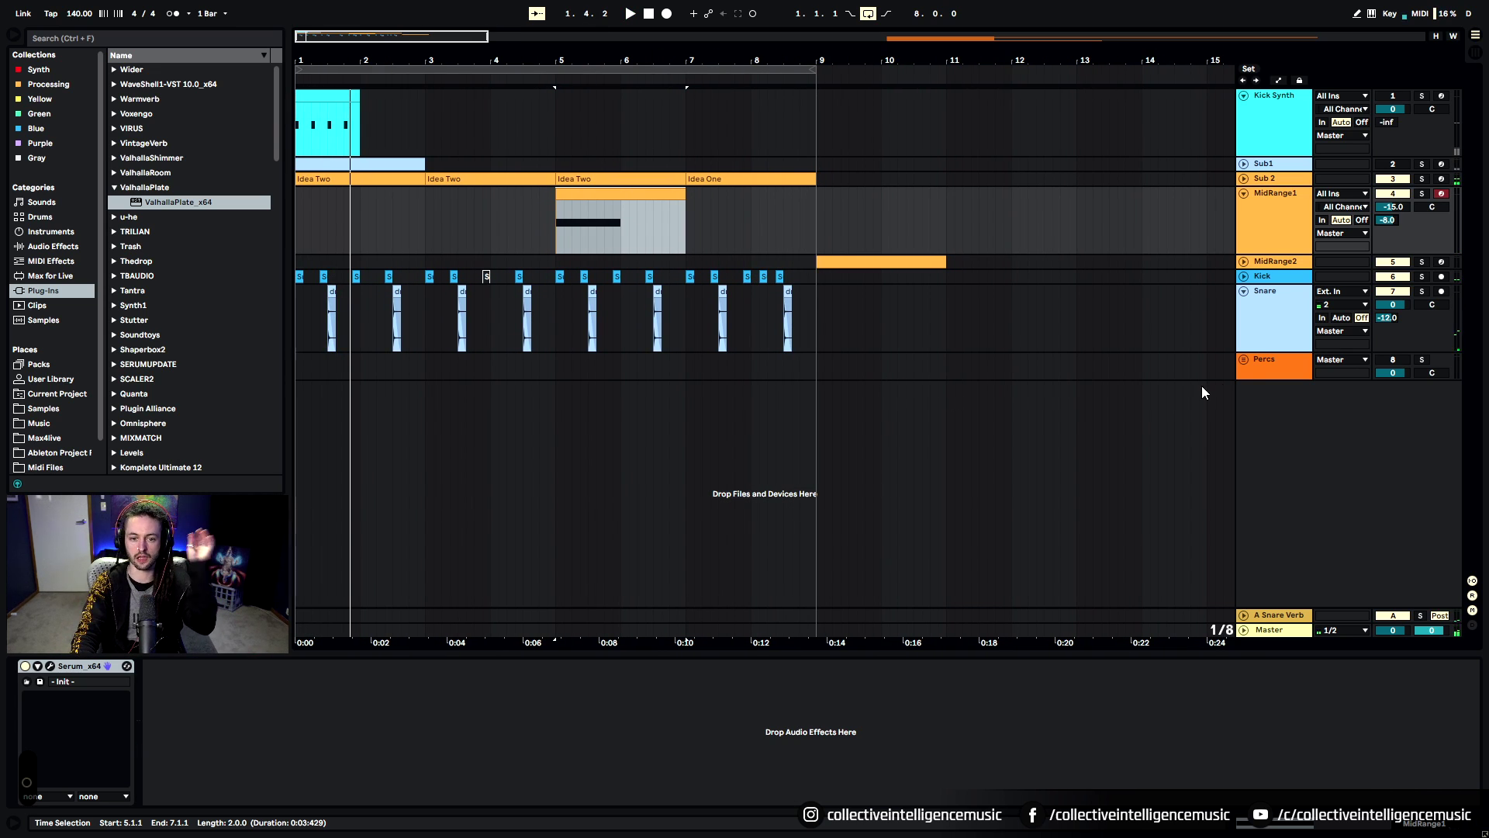
Duplicate the active ValhallaPlate at the end of the A Snare Verb return's device chain
{"action": "left_click", "coordinate": [1270, 318]}
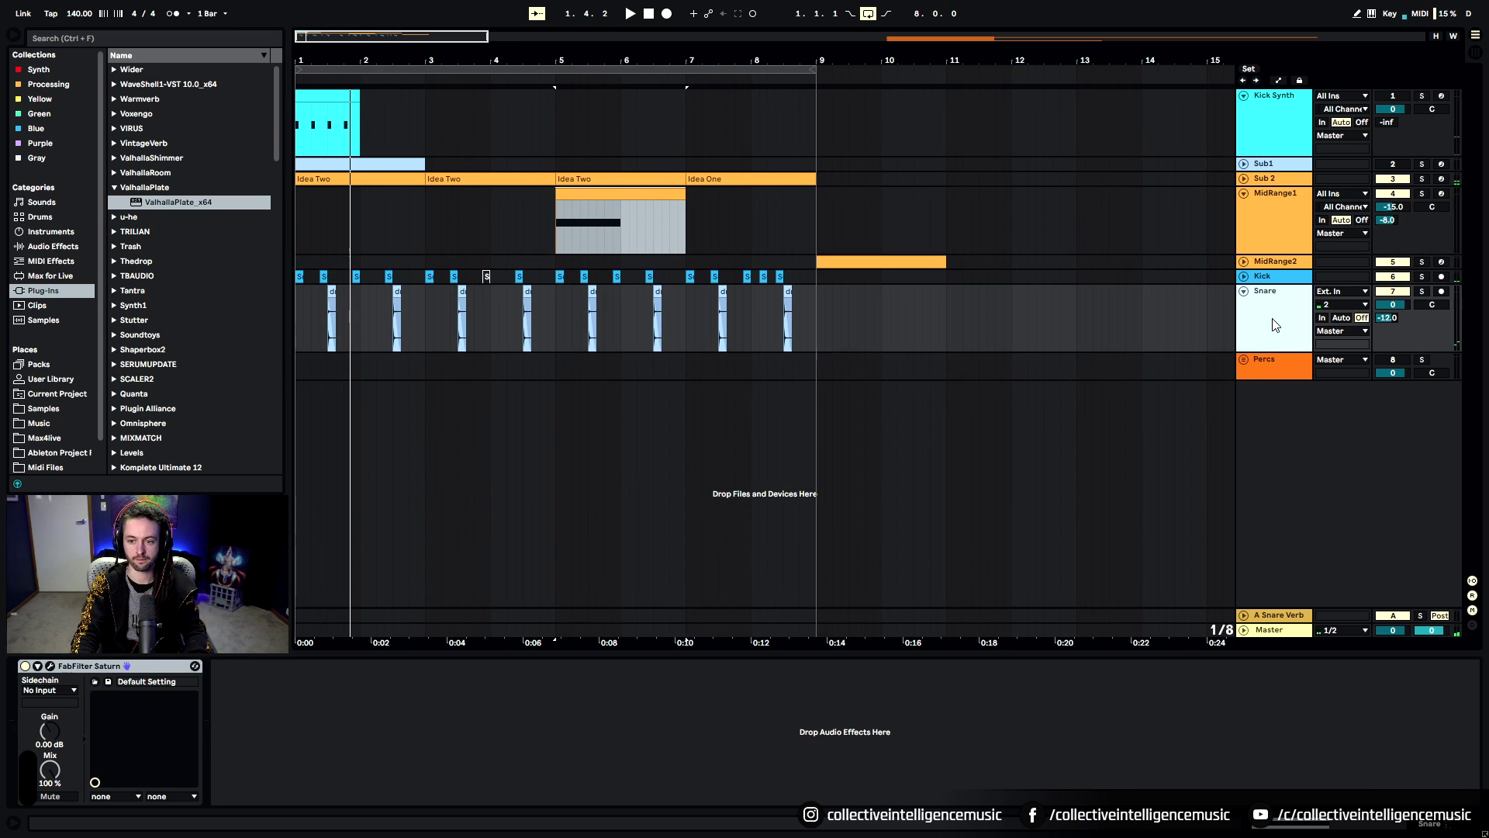
{"action": "left_click", "coordinate": [1270, 633]}
{"action": "left_click", "coordinate": [1300, 618]}
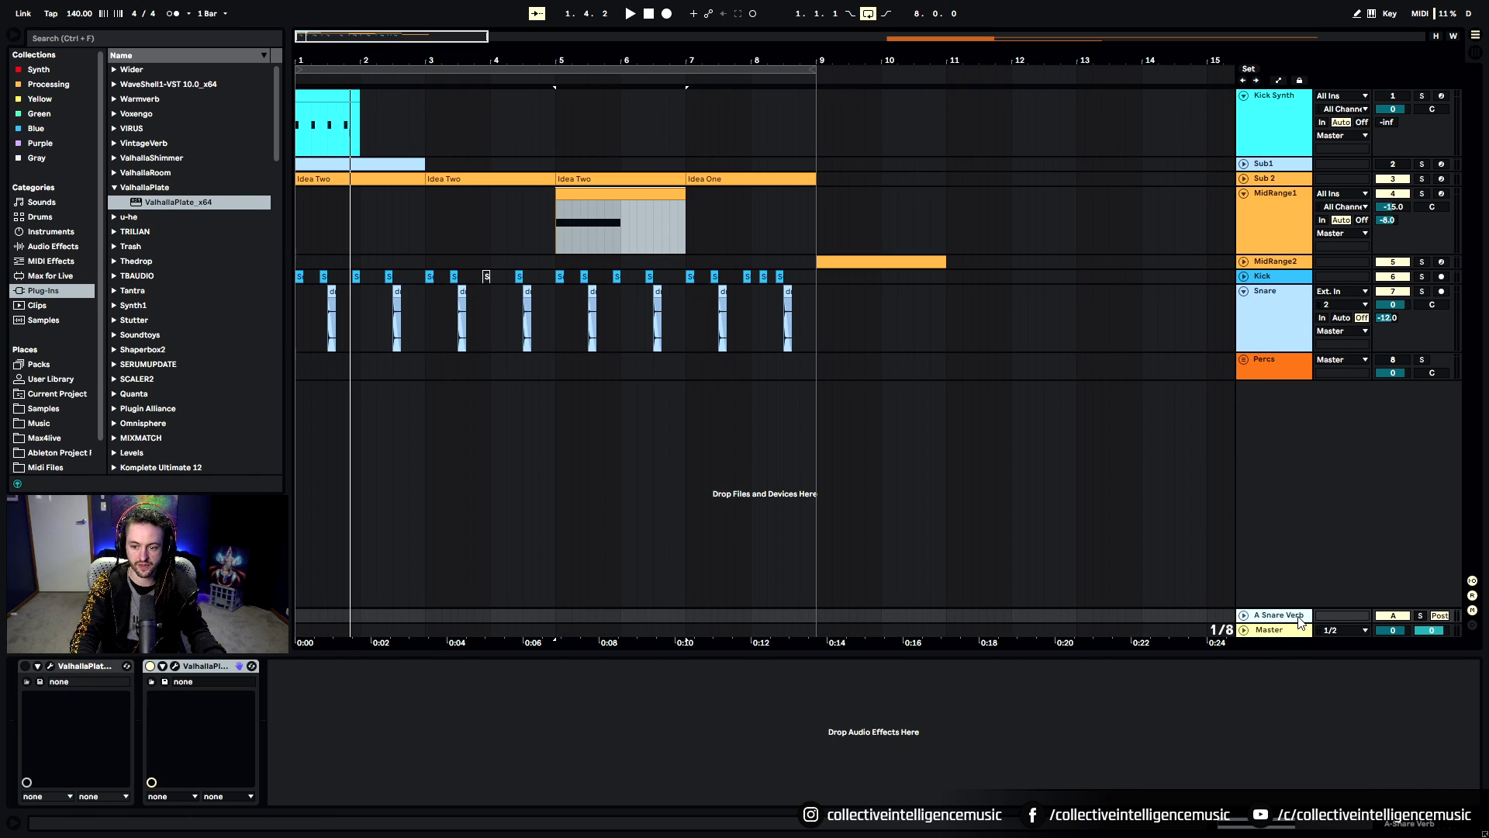
{"action": "left_click", "coordinate": [176, 666]}
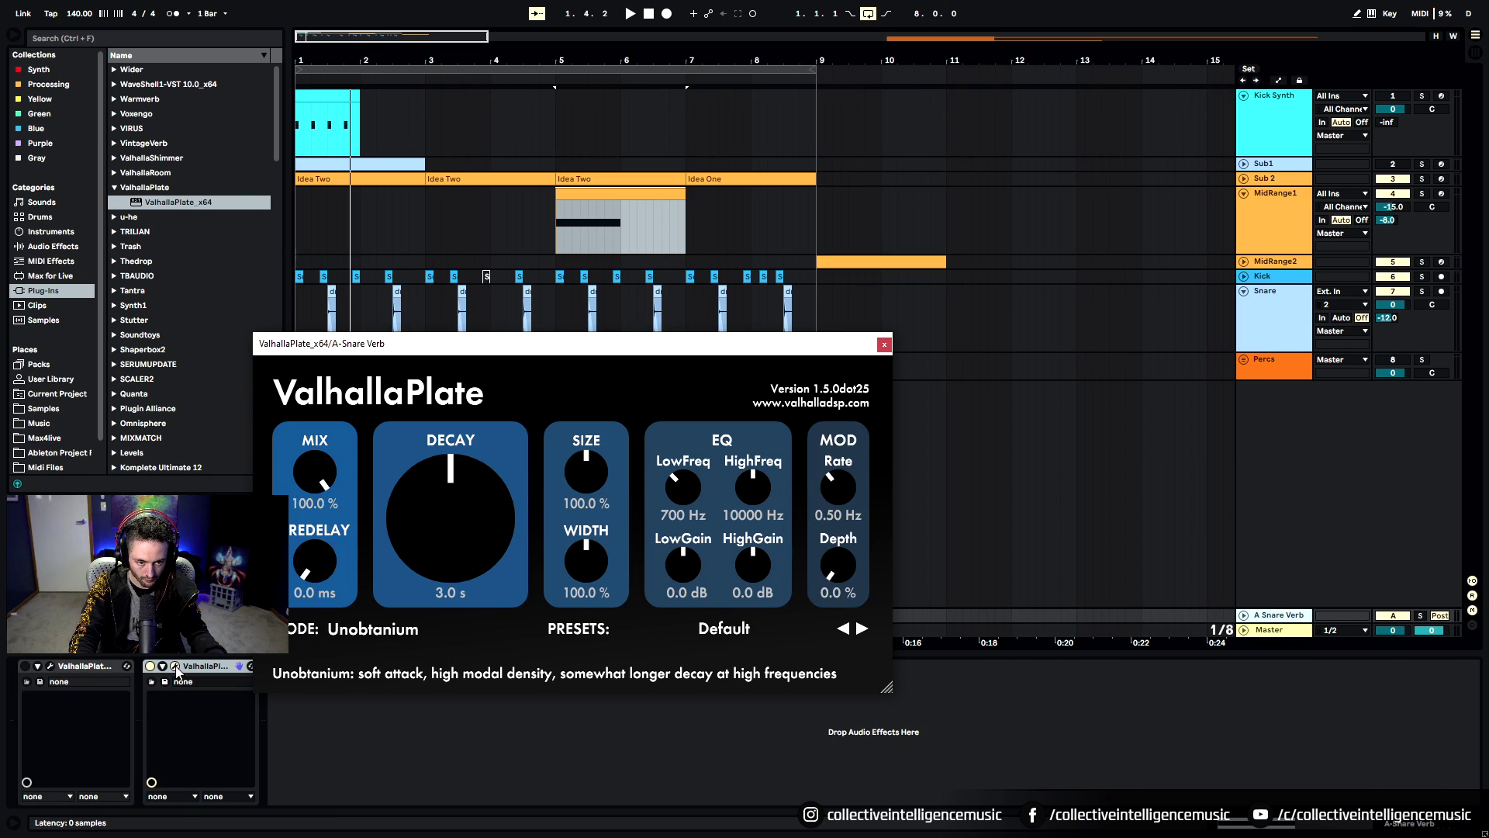
{"action": "left_click", "coordinate": [176, 666]}
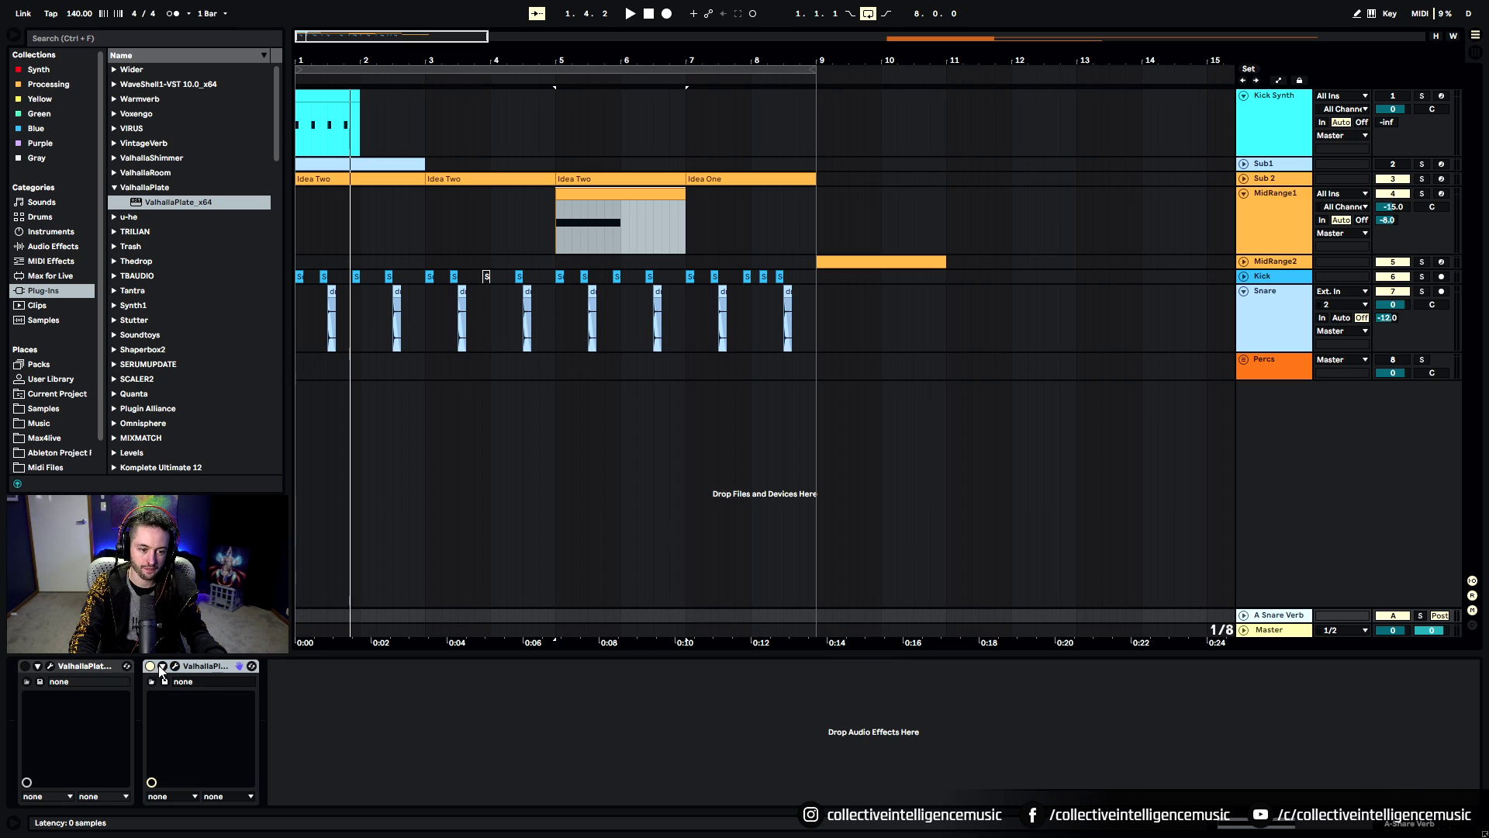
{"action": "key", "text": "ctrl+d"}
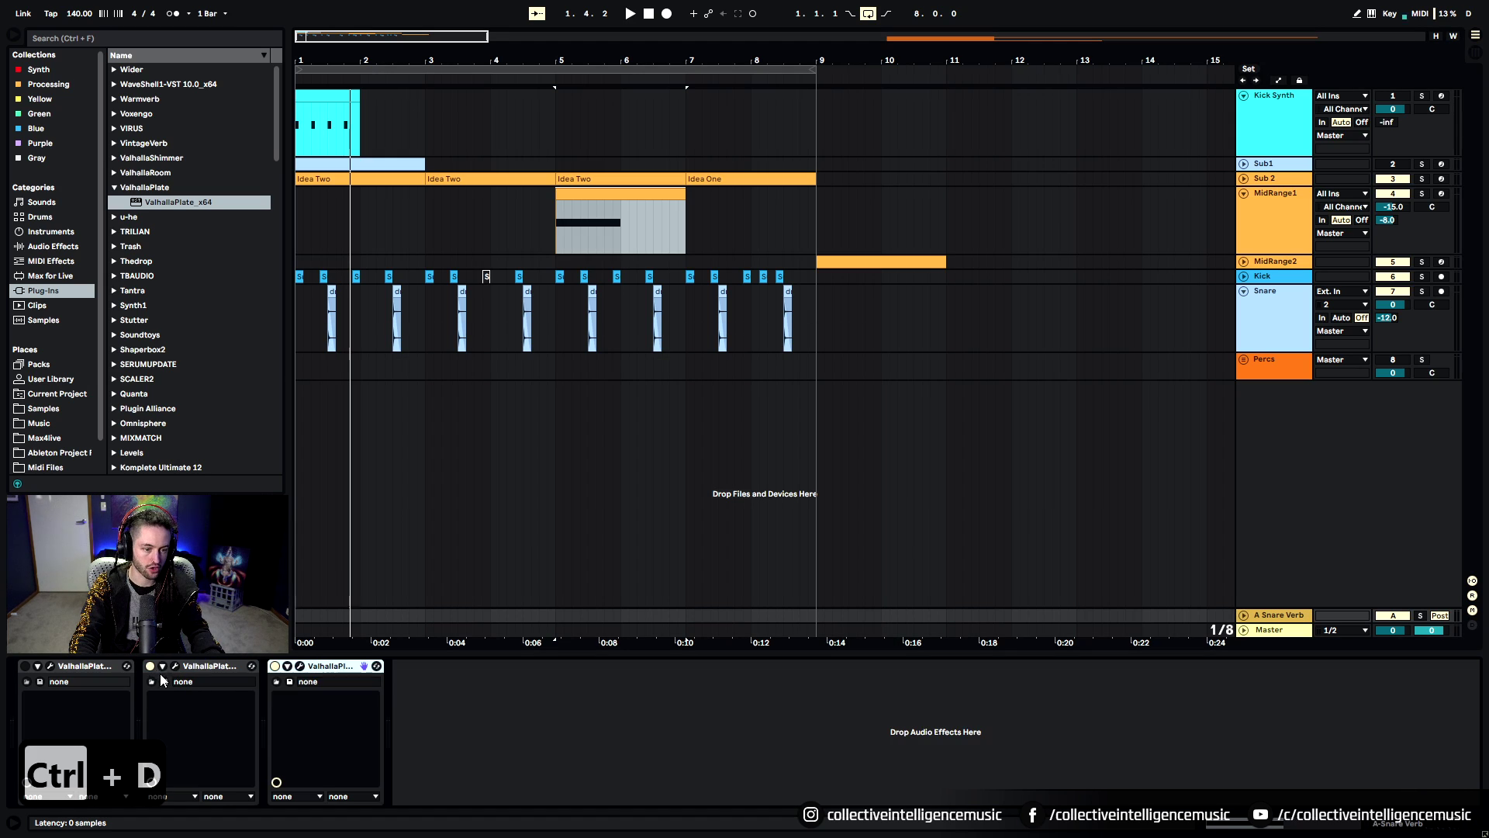
Set the mode of the duplicated ValhallaPlate to Adamantium, and play the loop with the Snare soloed
{"action": "left_click", "coordinate": [299, 666]}
{"action": "left_click", "coordinate": [372, 631]}
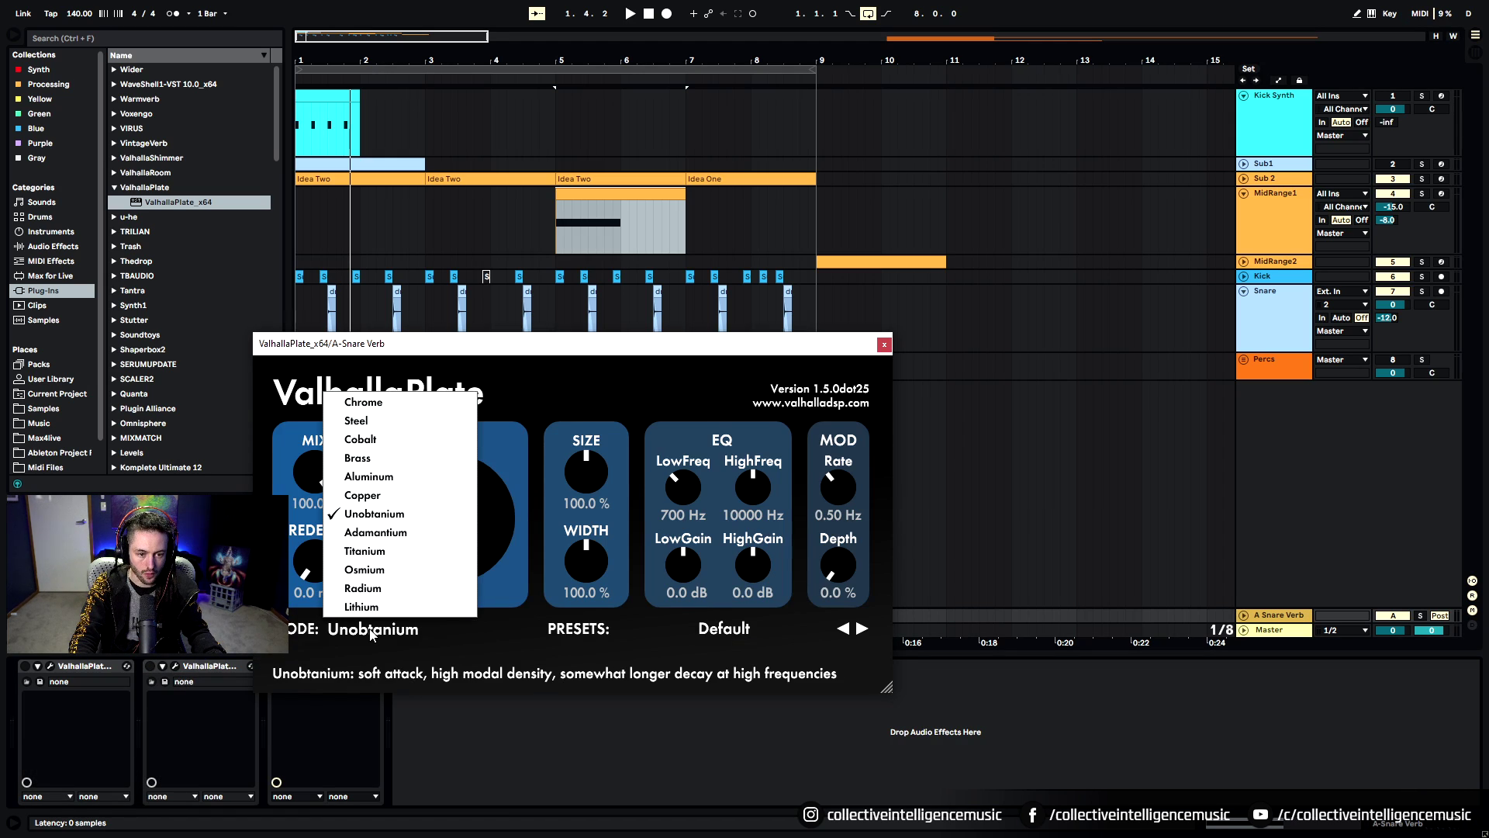
{"action": "left_click", "coordinate": [373, 533]}
{"action": "key", "text": "space"}
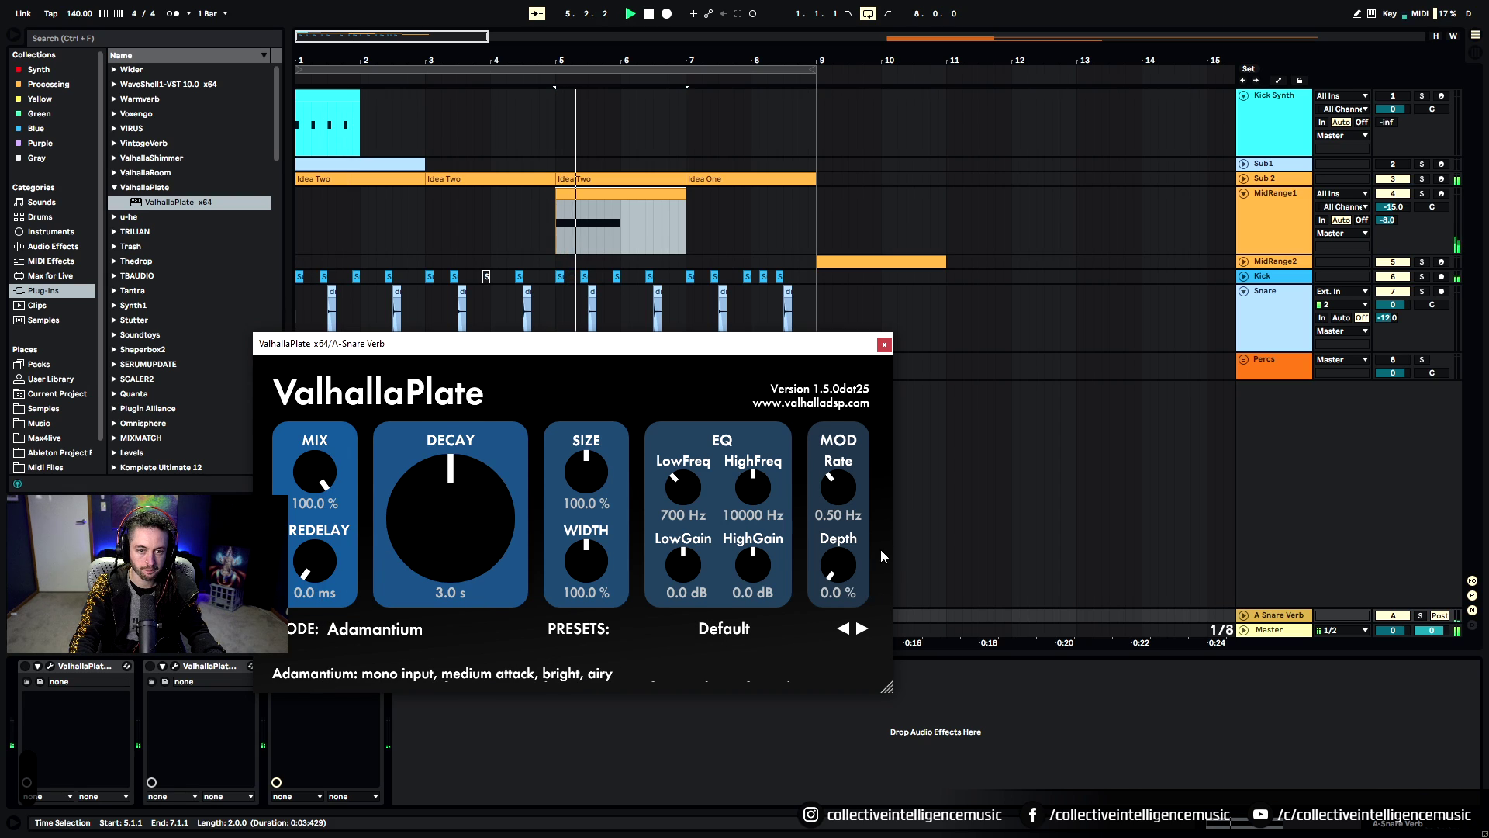
{"action": "left_click", "coordinate": [1422, 291]}
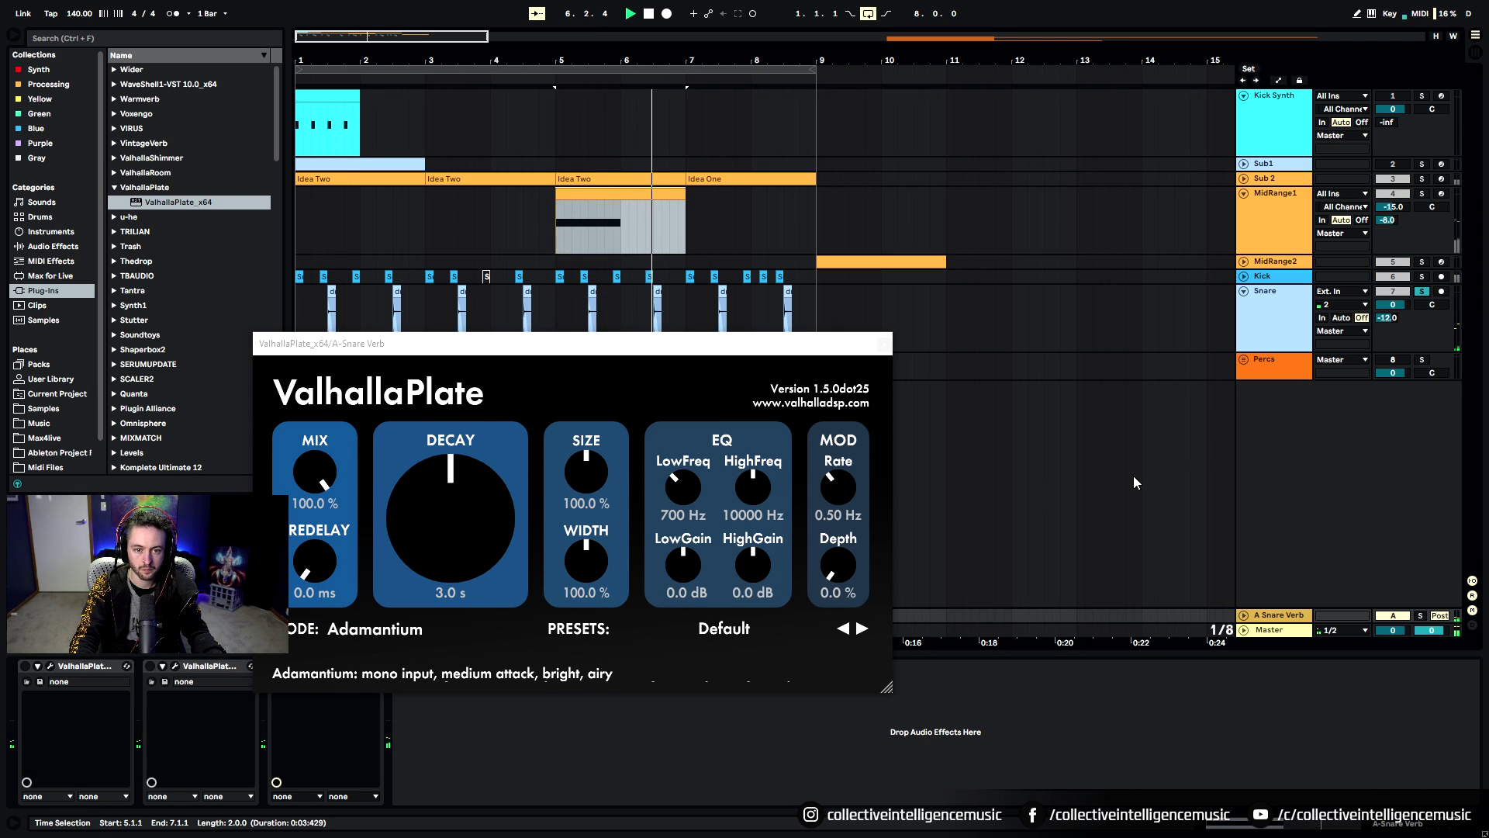
Audition the Unobtanium, Adamantium and Titanium modes in ValhallaPlate on the soloed Snare during playback
{"action": "left_click", "coordinate": [381, 630]}
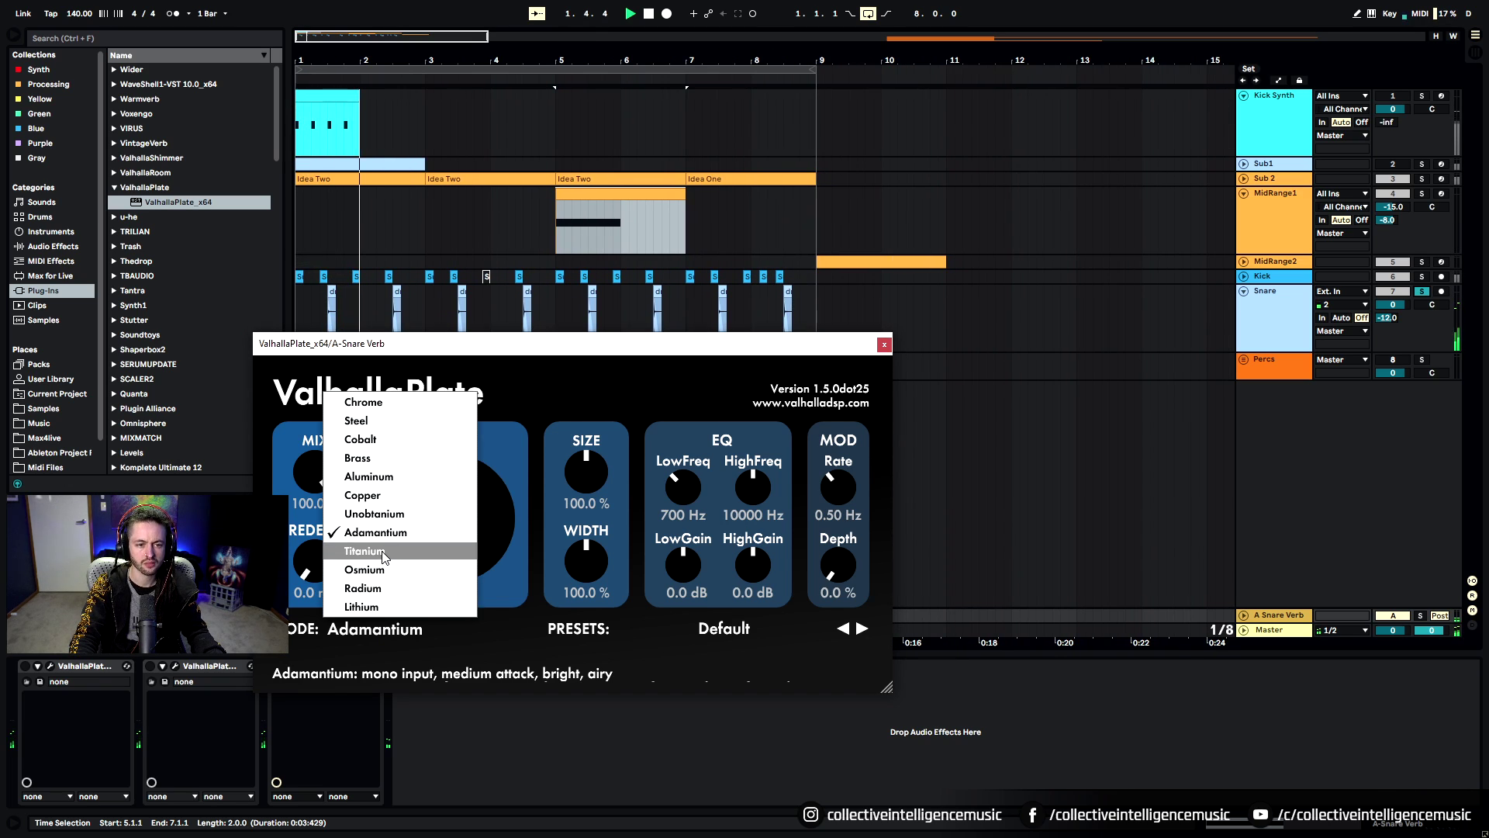
{"action": "left_click", "coordinate": [385, 514]}
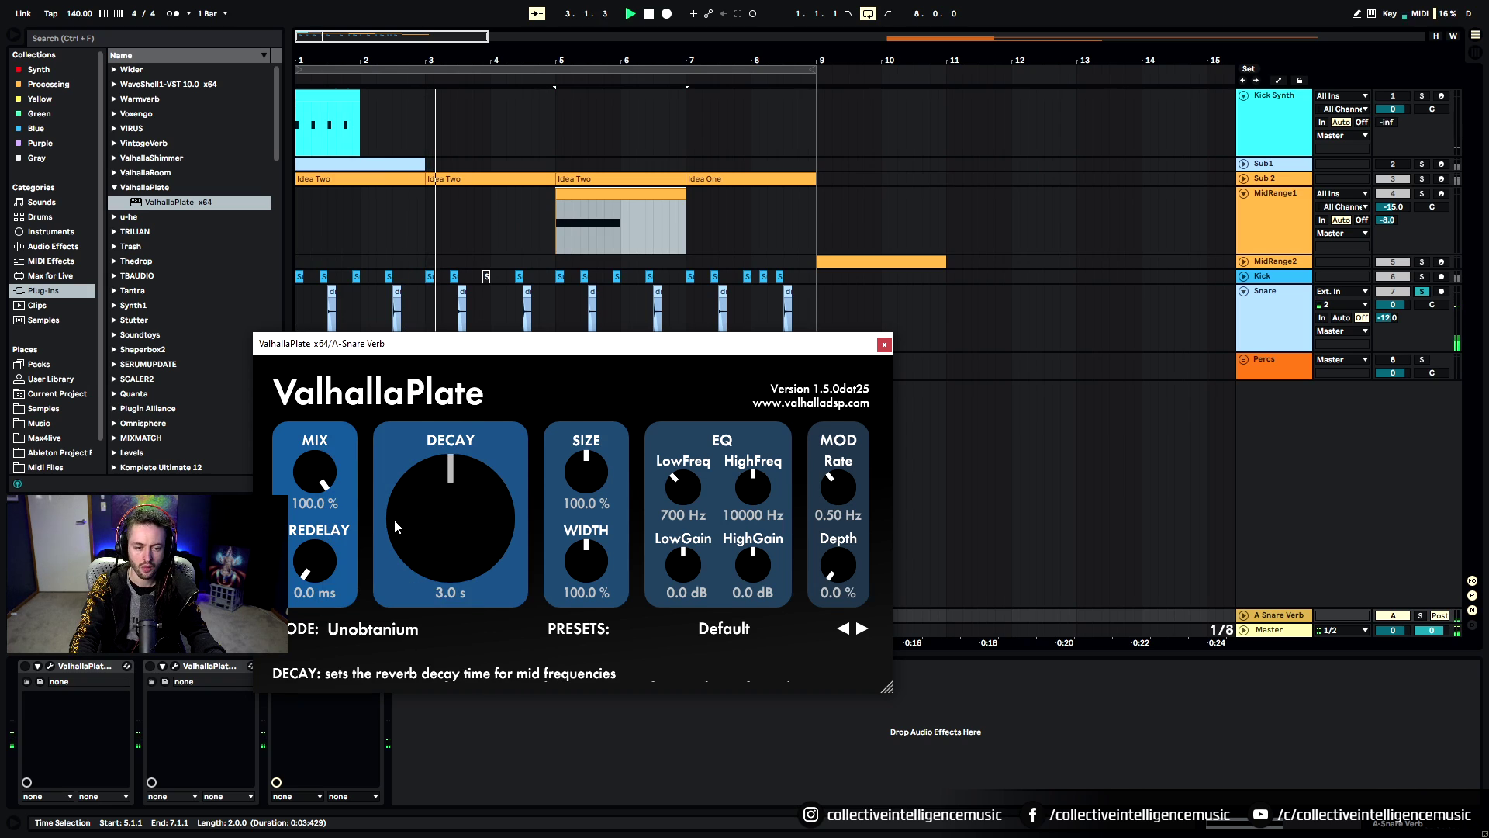
{"action": "left_click", "coordinate": [401, 636]}
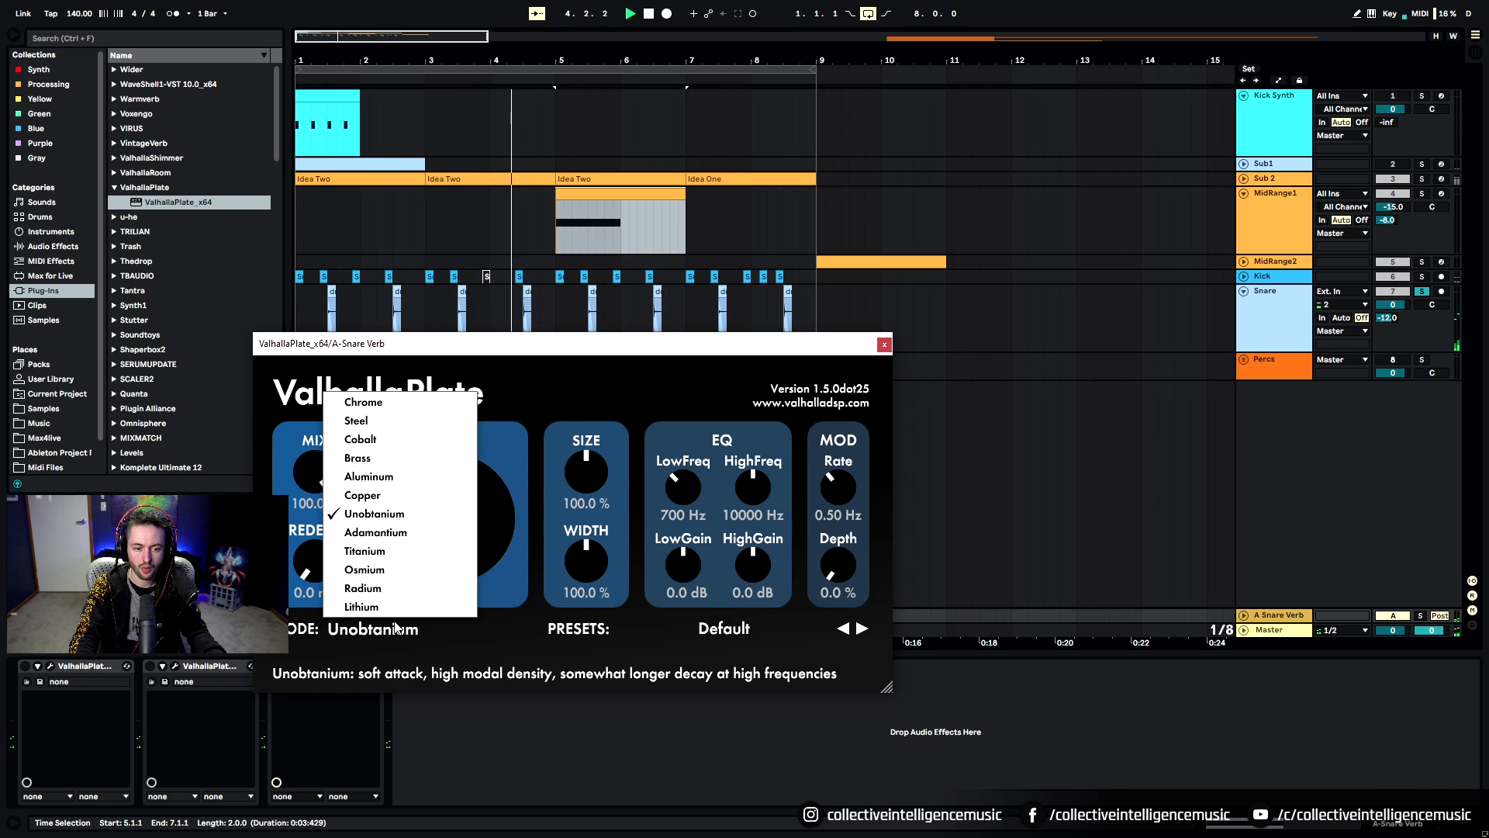
{"action": "left_click", "coordinate": [392, 533]}
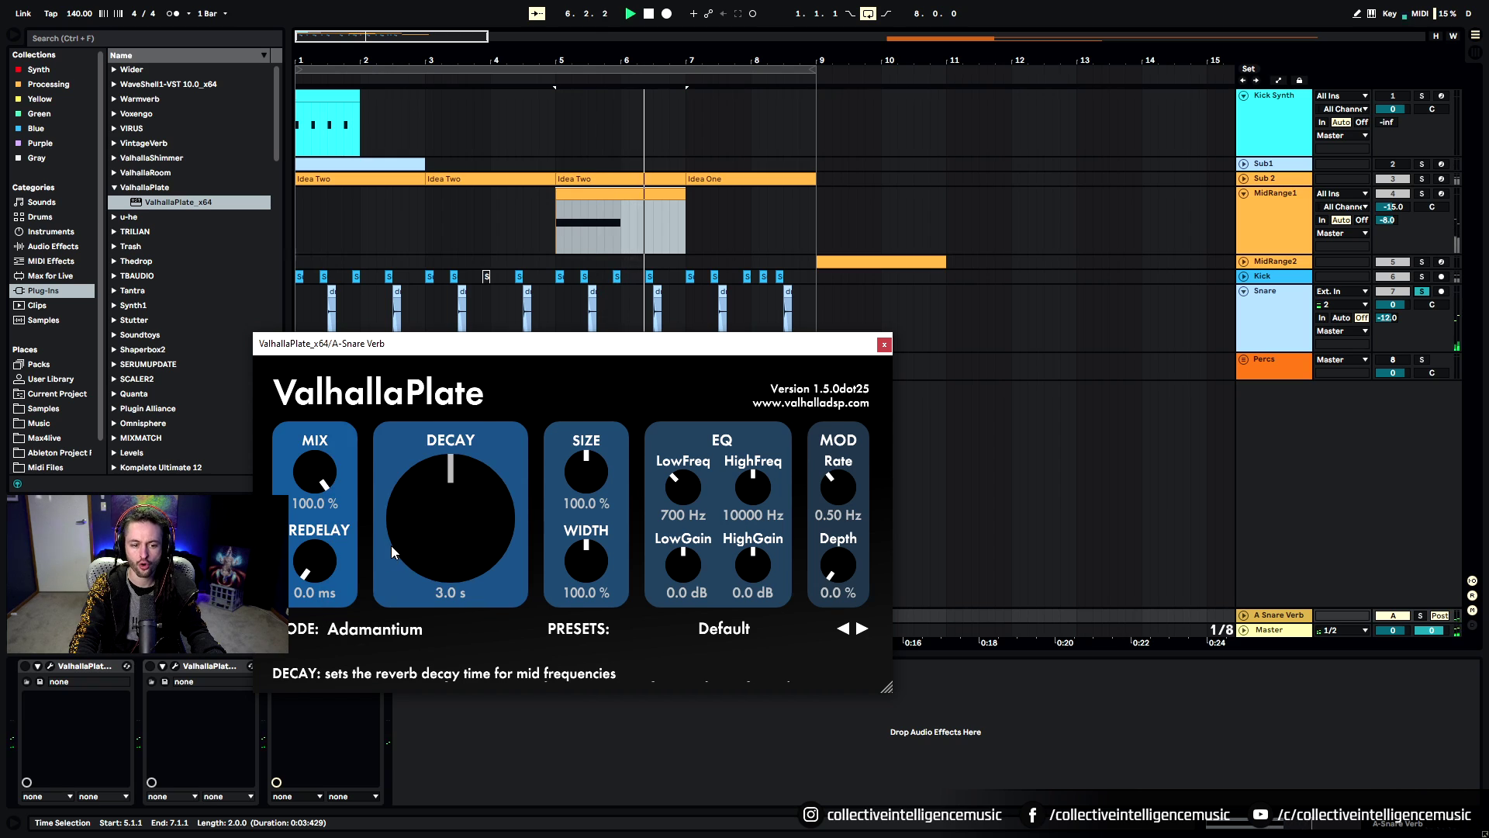
{"action": "left_click", "coordinate": [383, 635]}
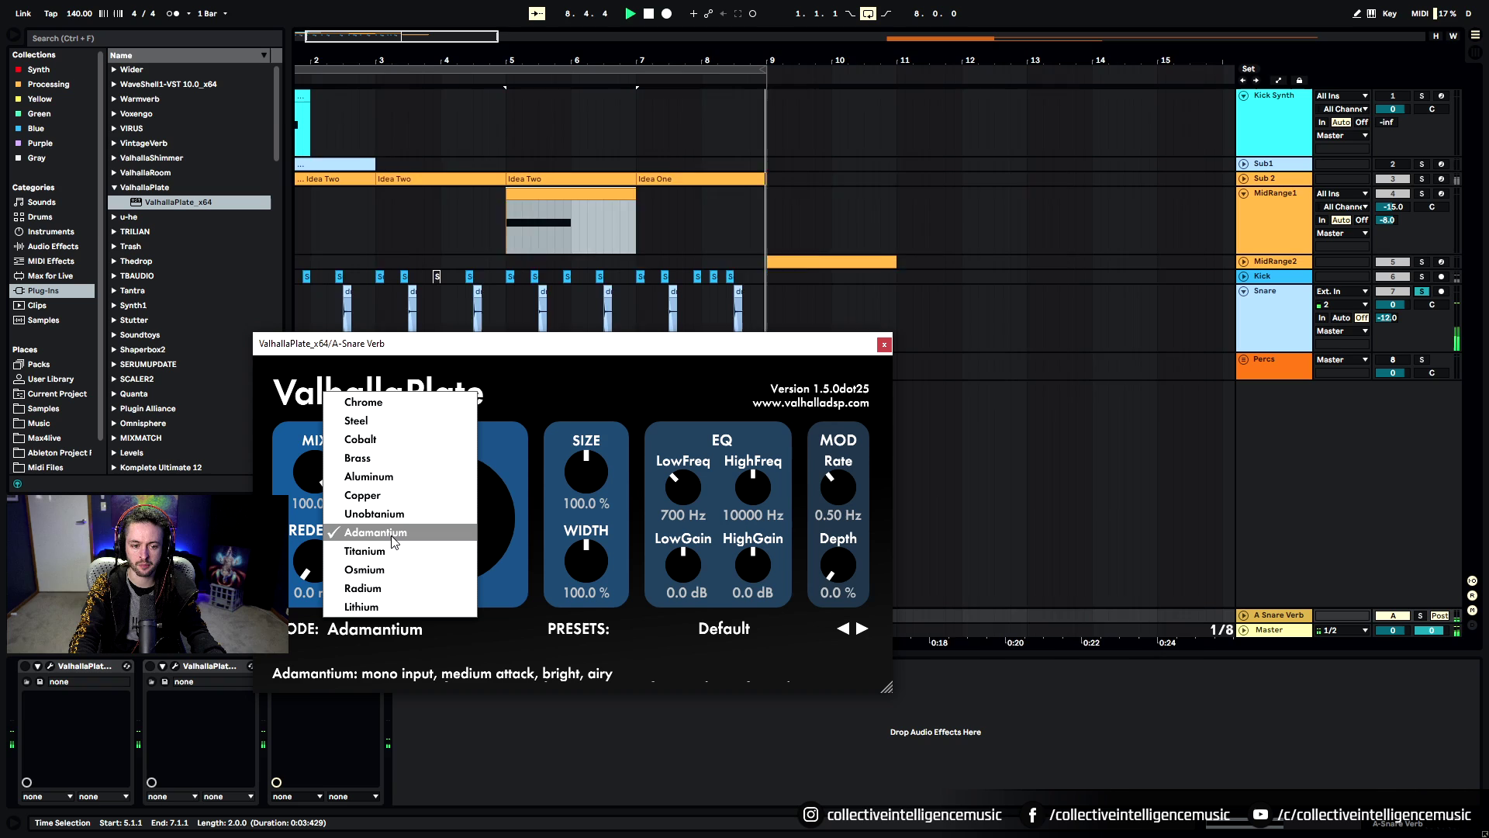
{"action": "left_click", "coordinate": [397, 561]}
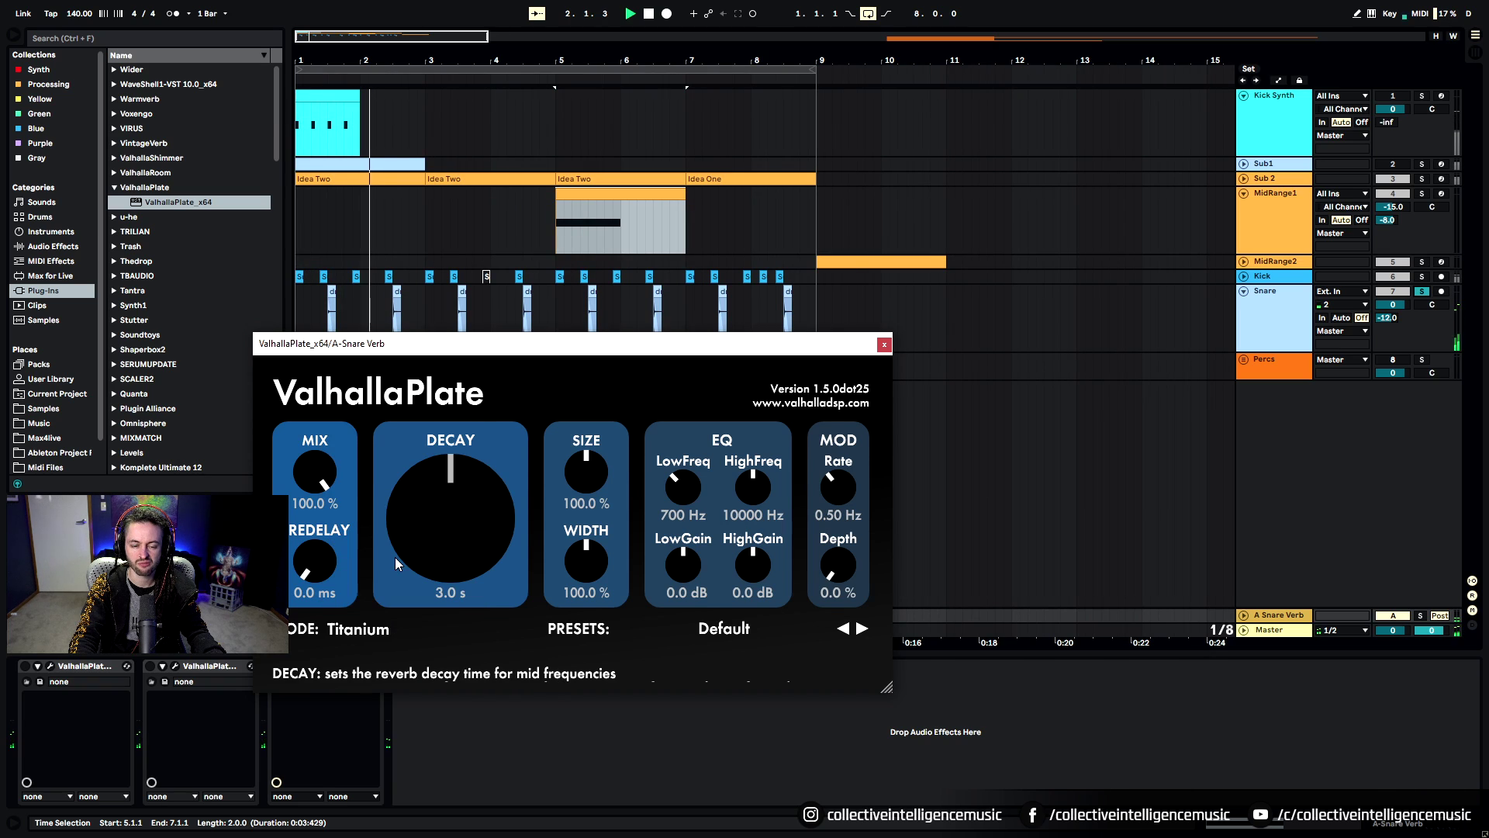
Compare Unobtanium with the Titanium, Osmium and Radium modes in ValhallaPlate while the Snare plays
{"action": "left_click", "coordinate": [369, 626]}
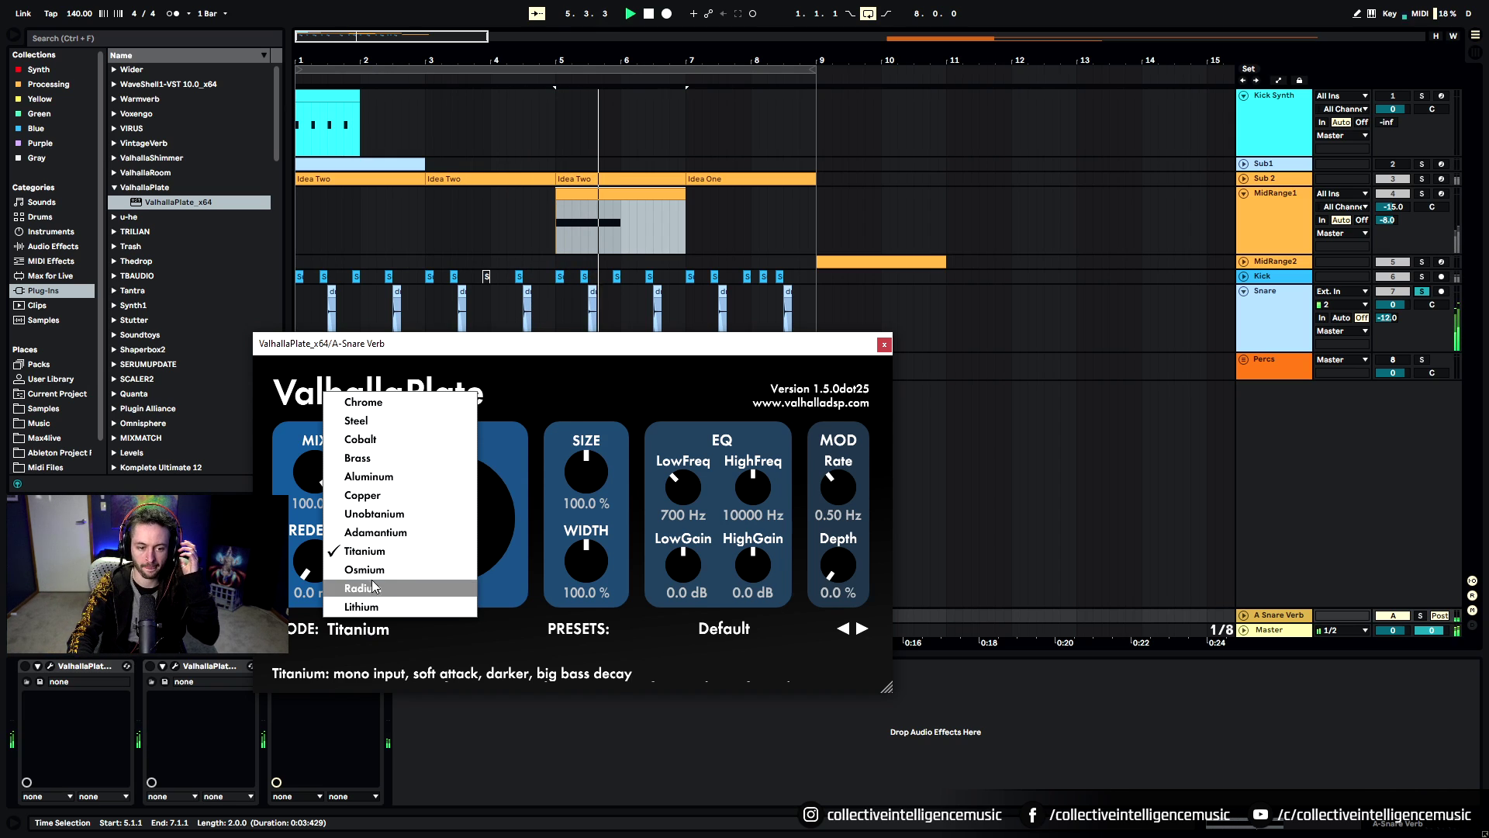
{"action": "left_click", "coordinate": [388, 514]}
{"action": "left_click", "coordinate": [395, 631]}
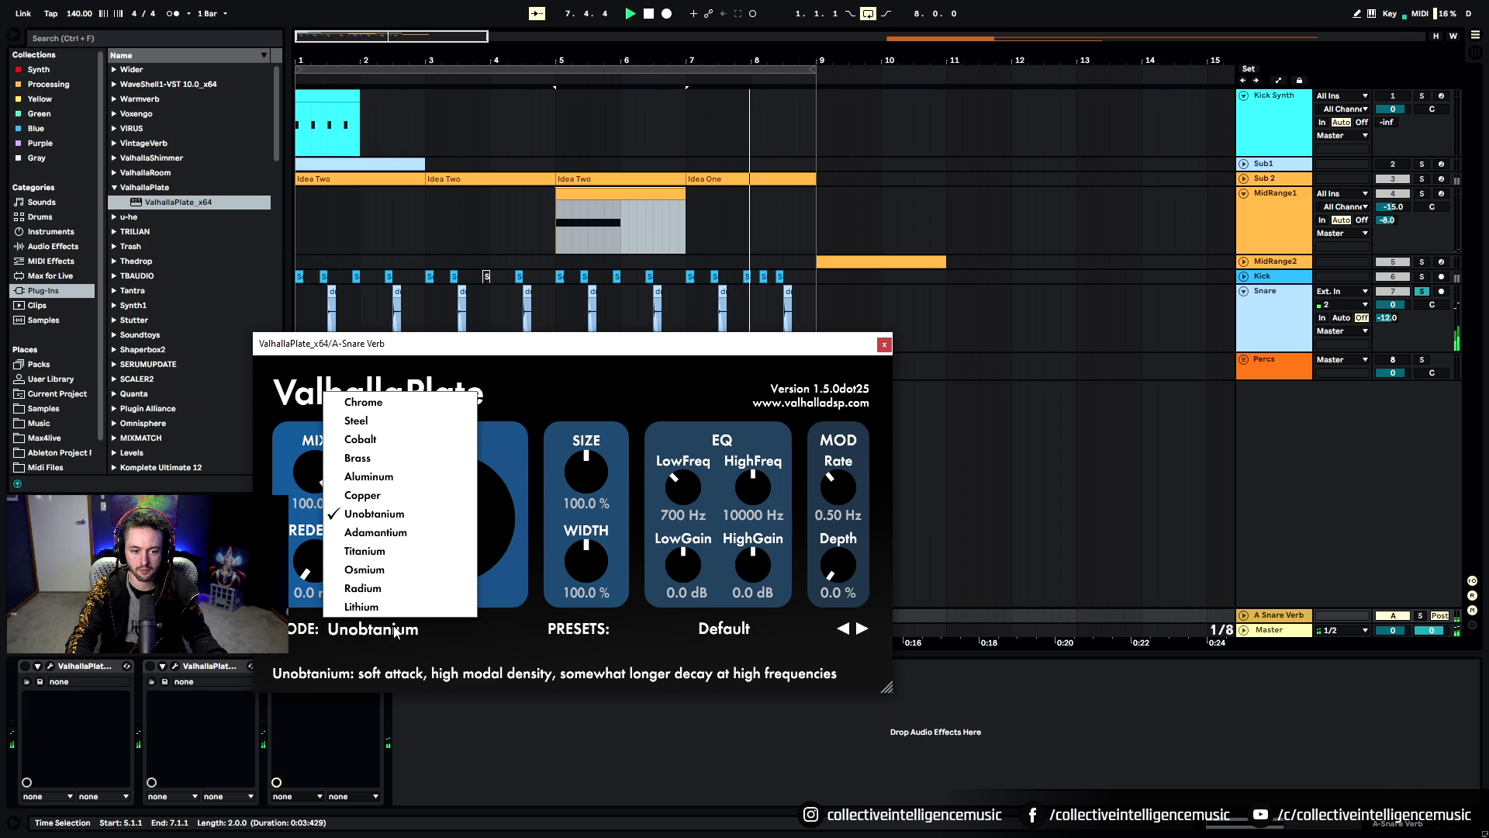
{"action": "left_click", "coordinate": [365, 552]}
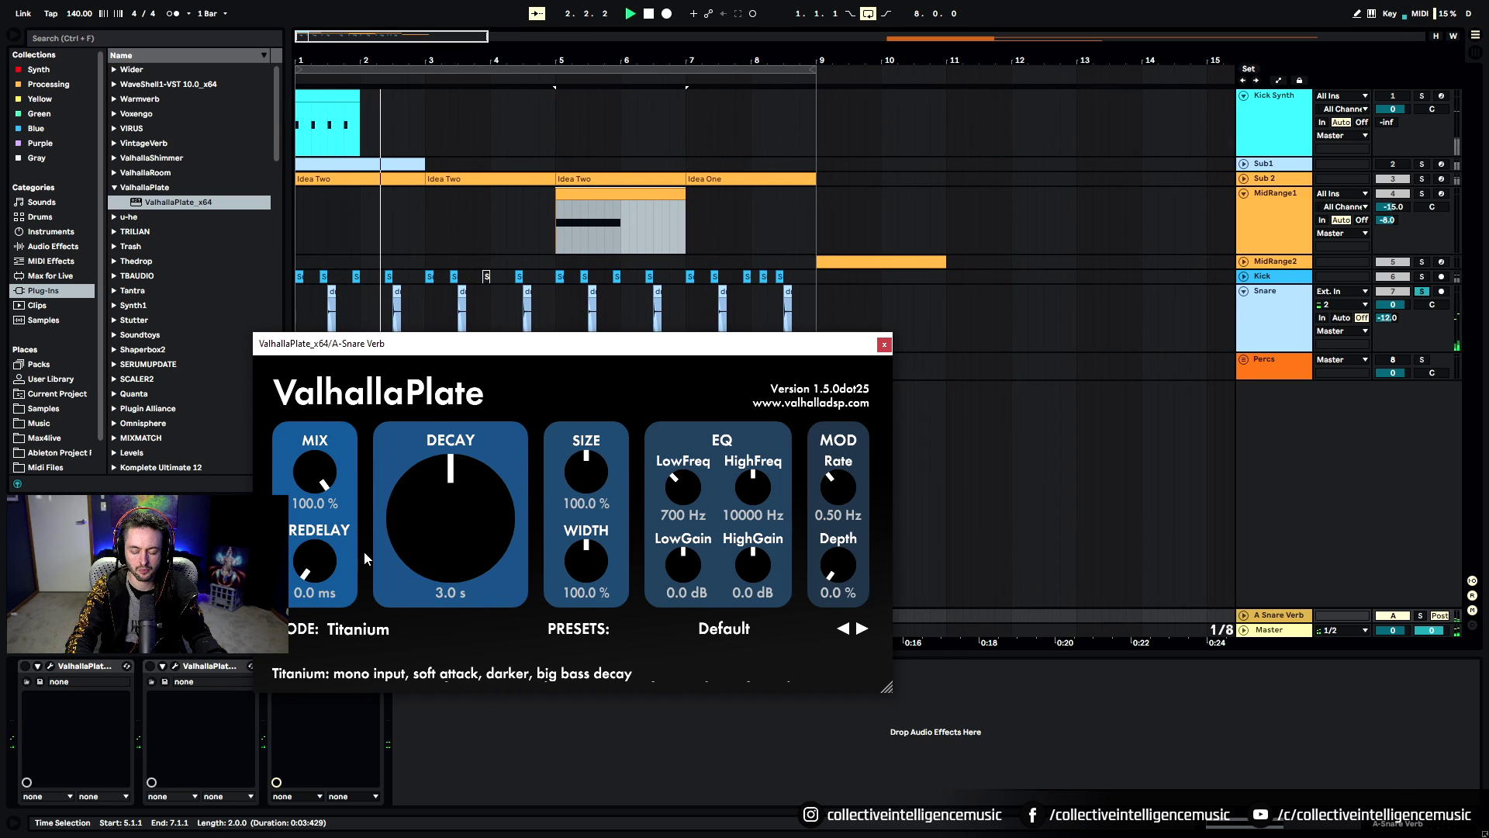
{"action": "left_click", "coordinate": [359, 628]}
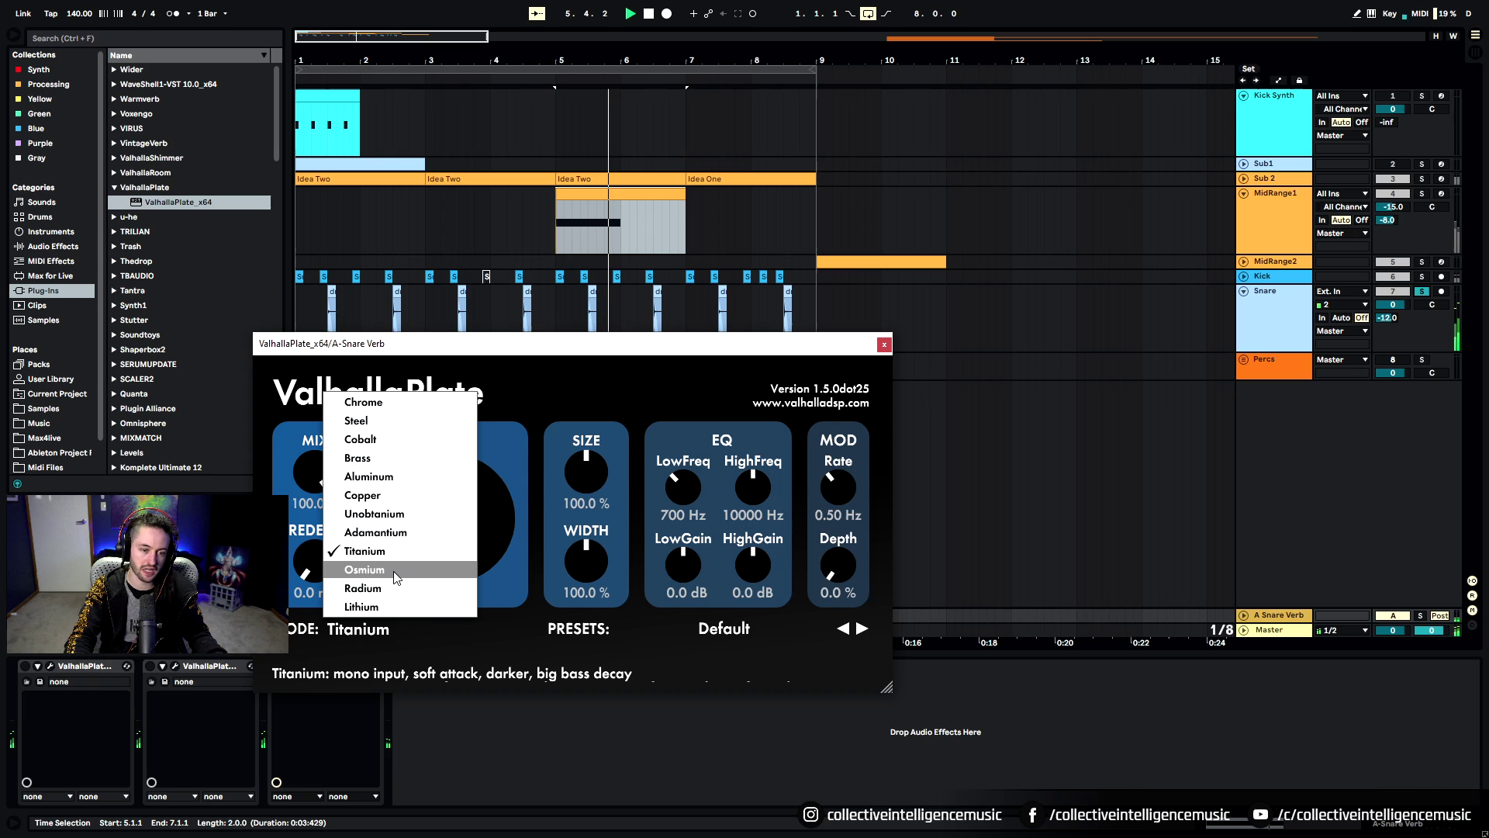
{"action": "left_click", "coordinate": [364, 570]}
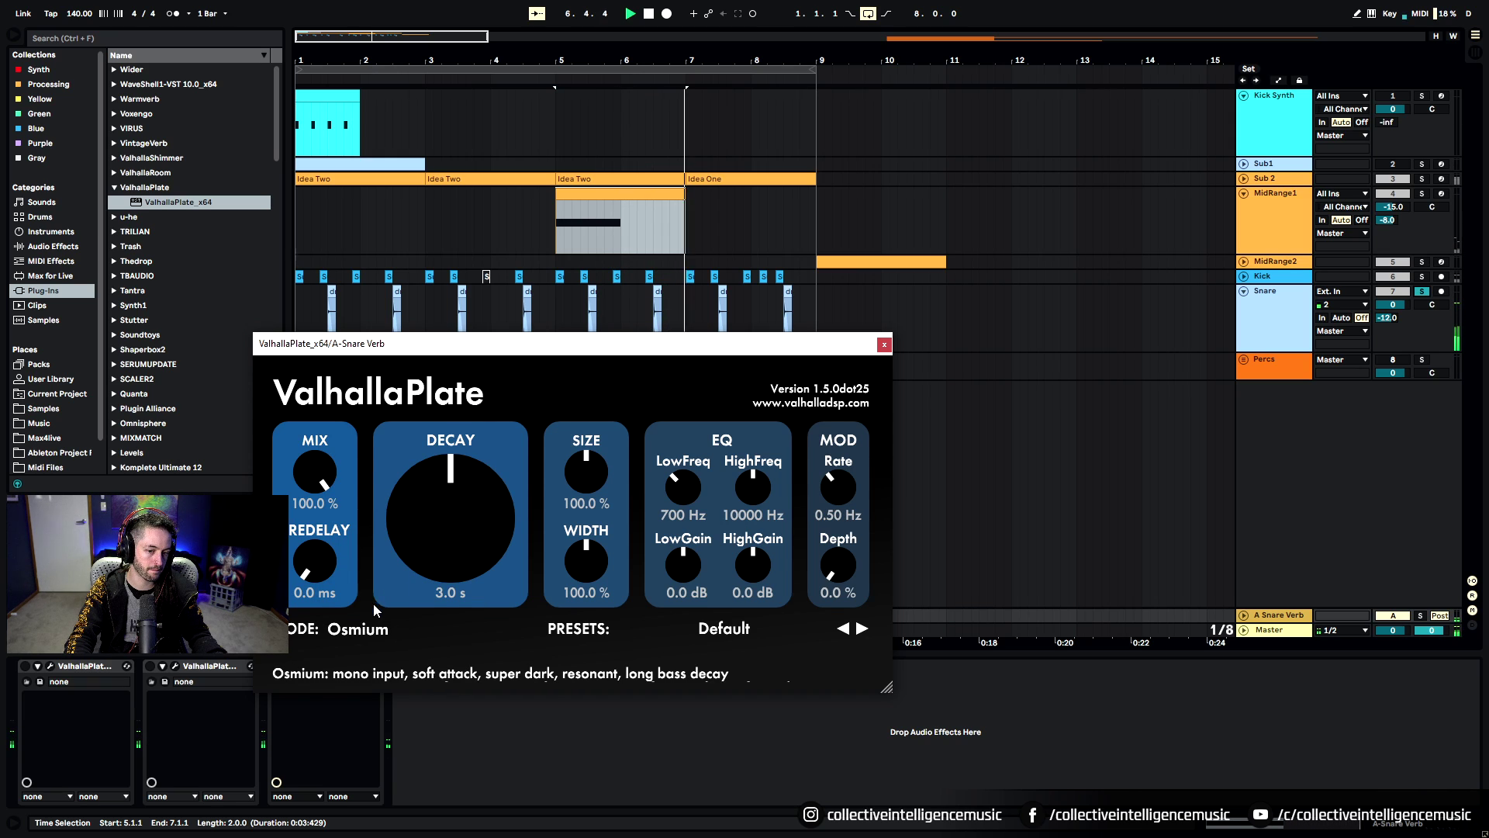
{"action": "left_click", "coordinate": [365, 627]}
{"action": "left_click", "coordinate": [384, 595]}
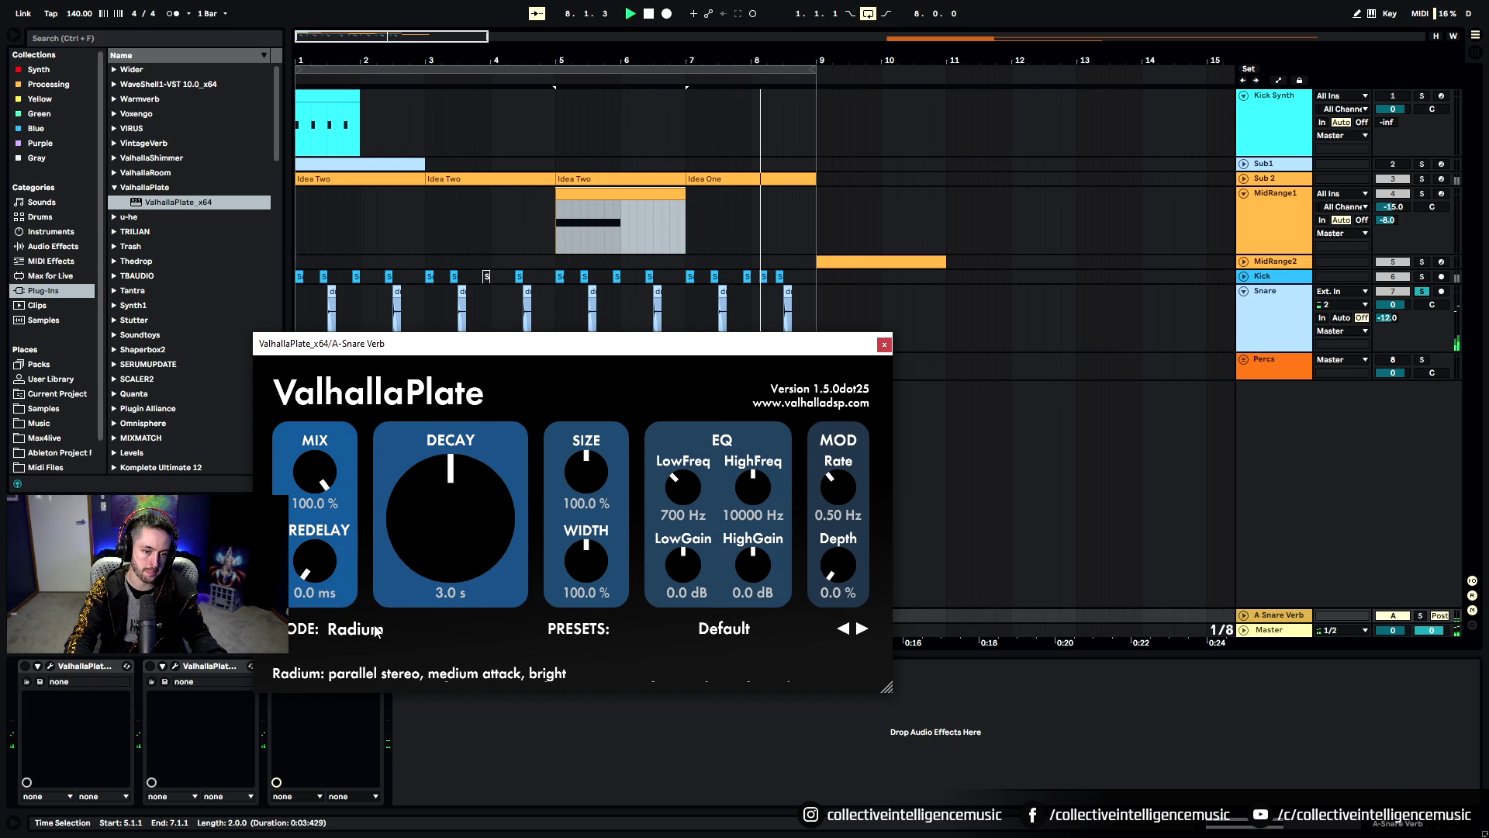
Compare the Unobtanium, Radium, Lithium and Chrome modes in ValhallaPlate while the Snare plays
{"action": "left_click", "coordinate": [377, 629]}
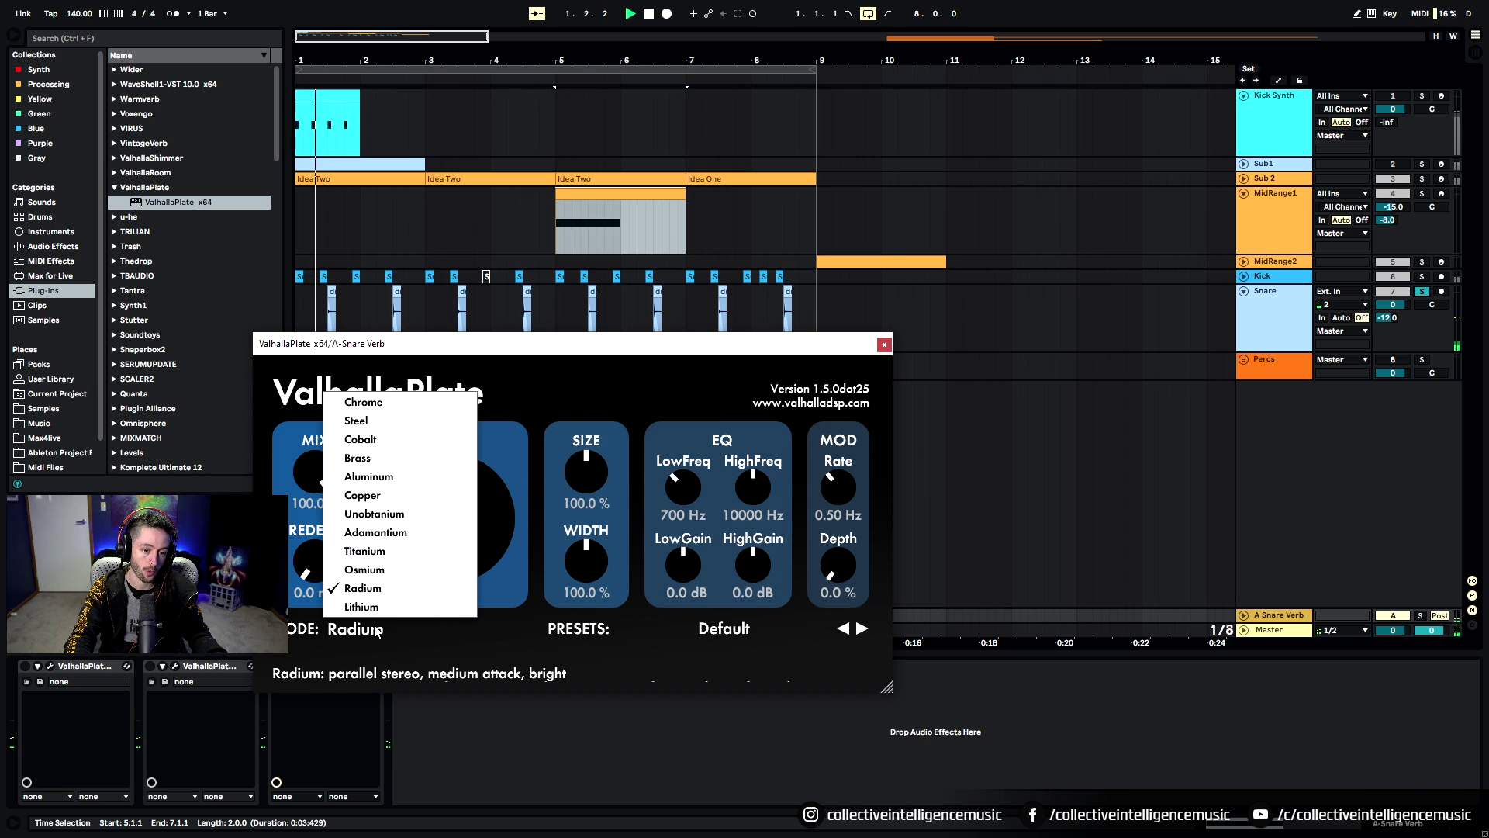
{"action": "left_click", "coordinate": [392, 518]}
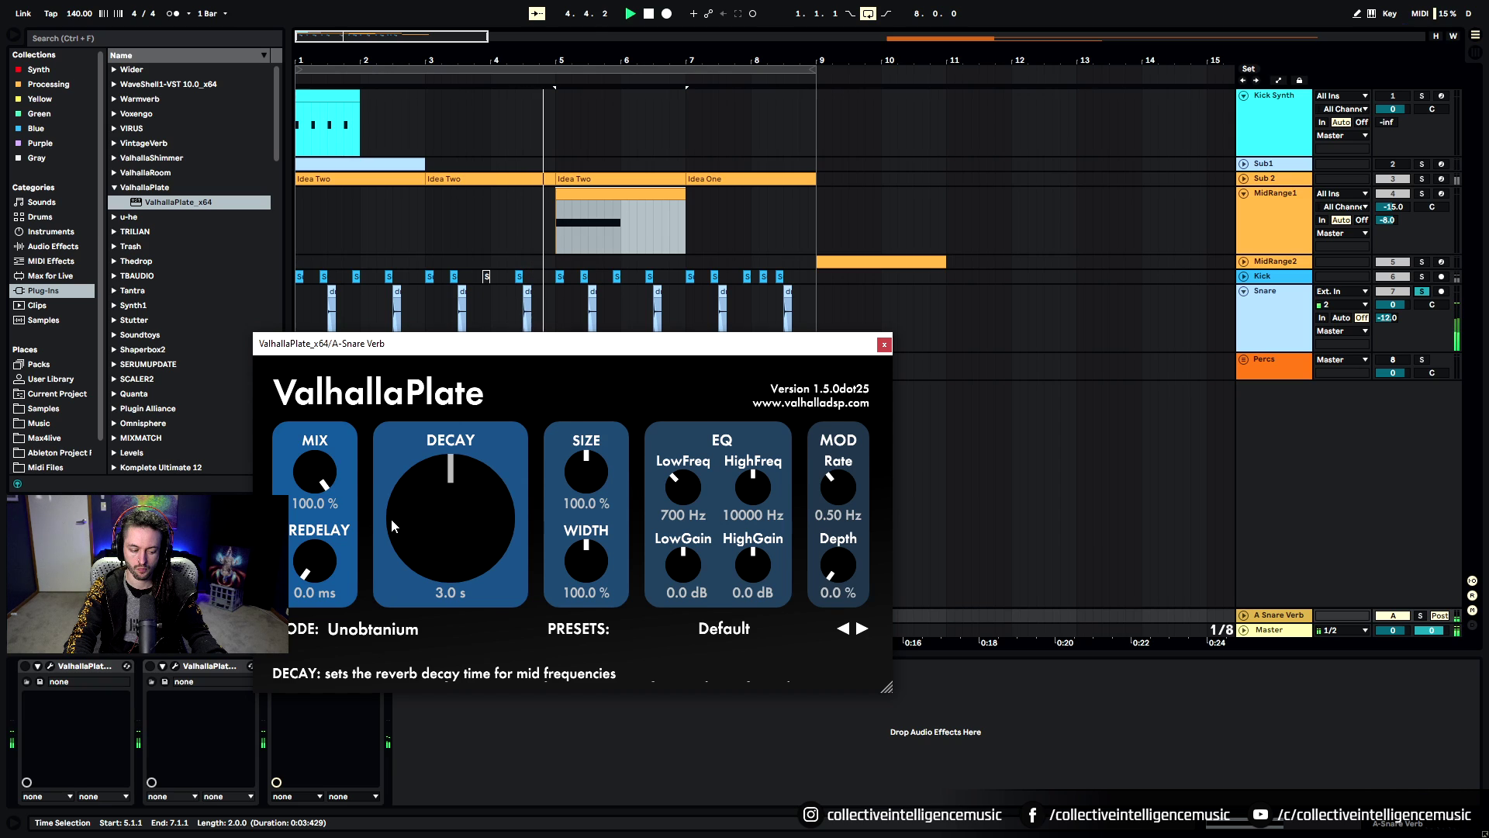
{"action": "left_click", "coordinate": [373, 628]}
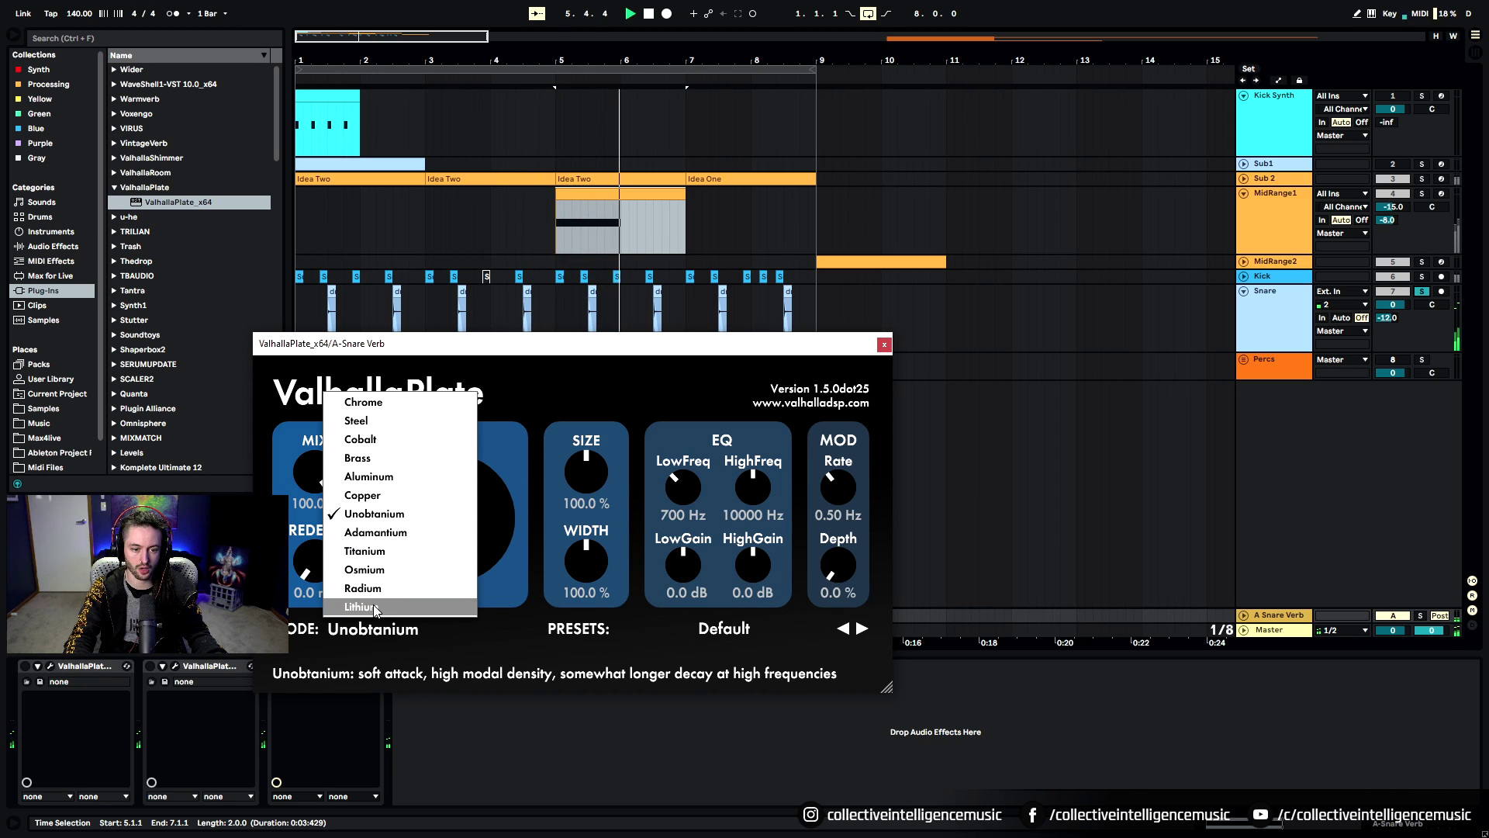
{"action": "left_click", "coordinate": [377, 590]}
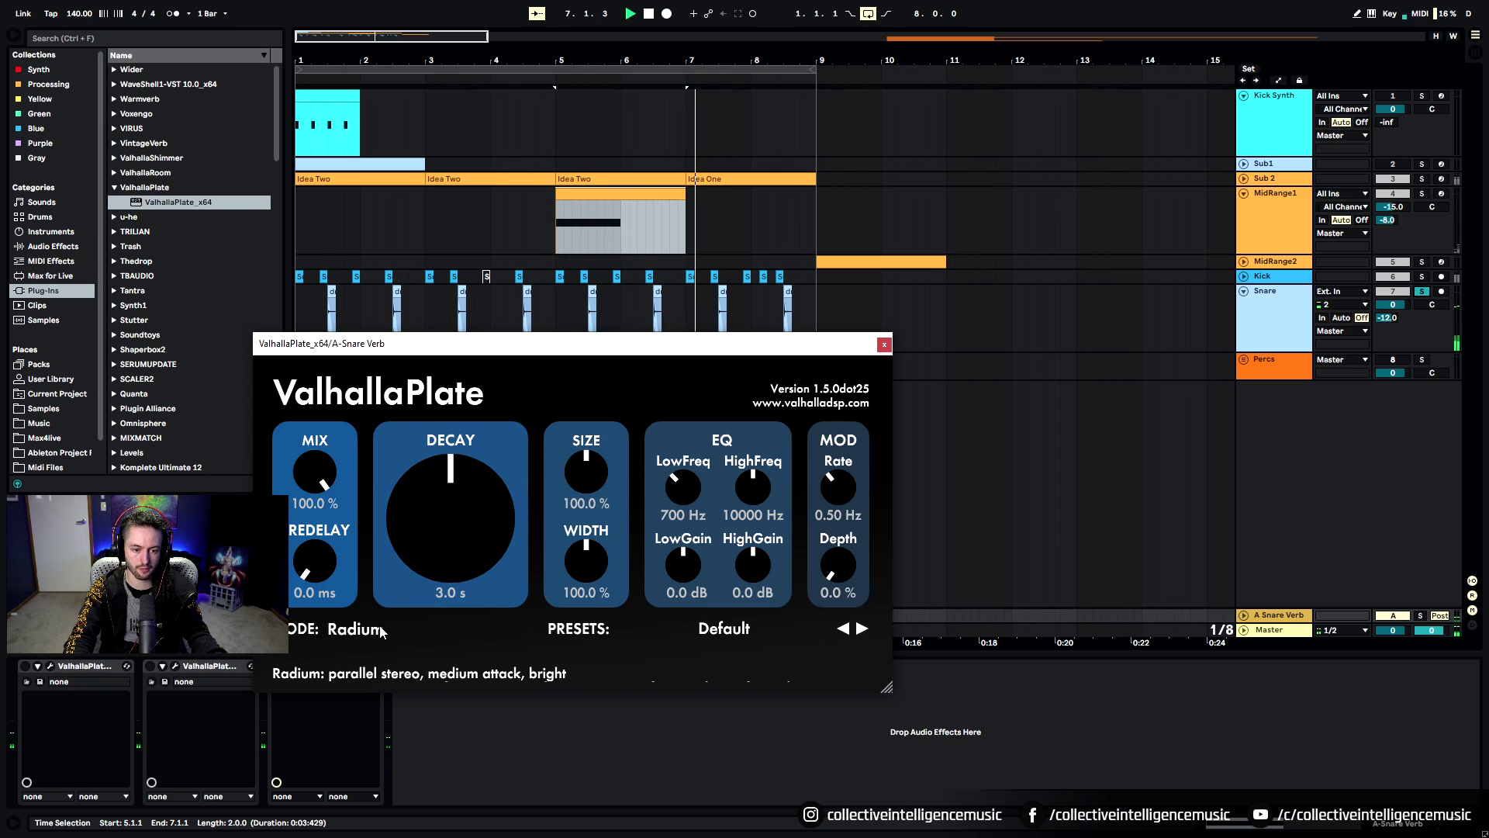
{"action": "left_click", "coordinate": [380, 630]}
{"action": "left_click", "coordinate": [380, 575]}
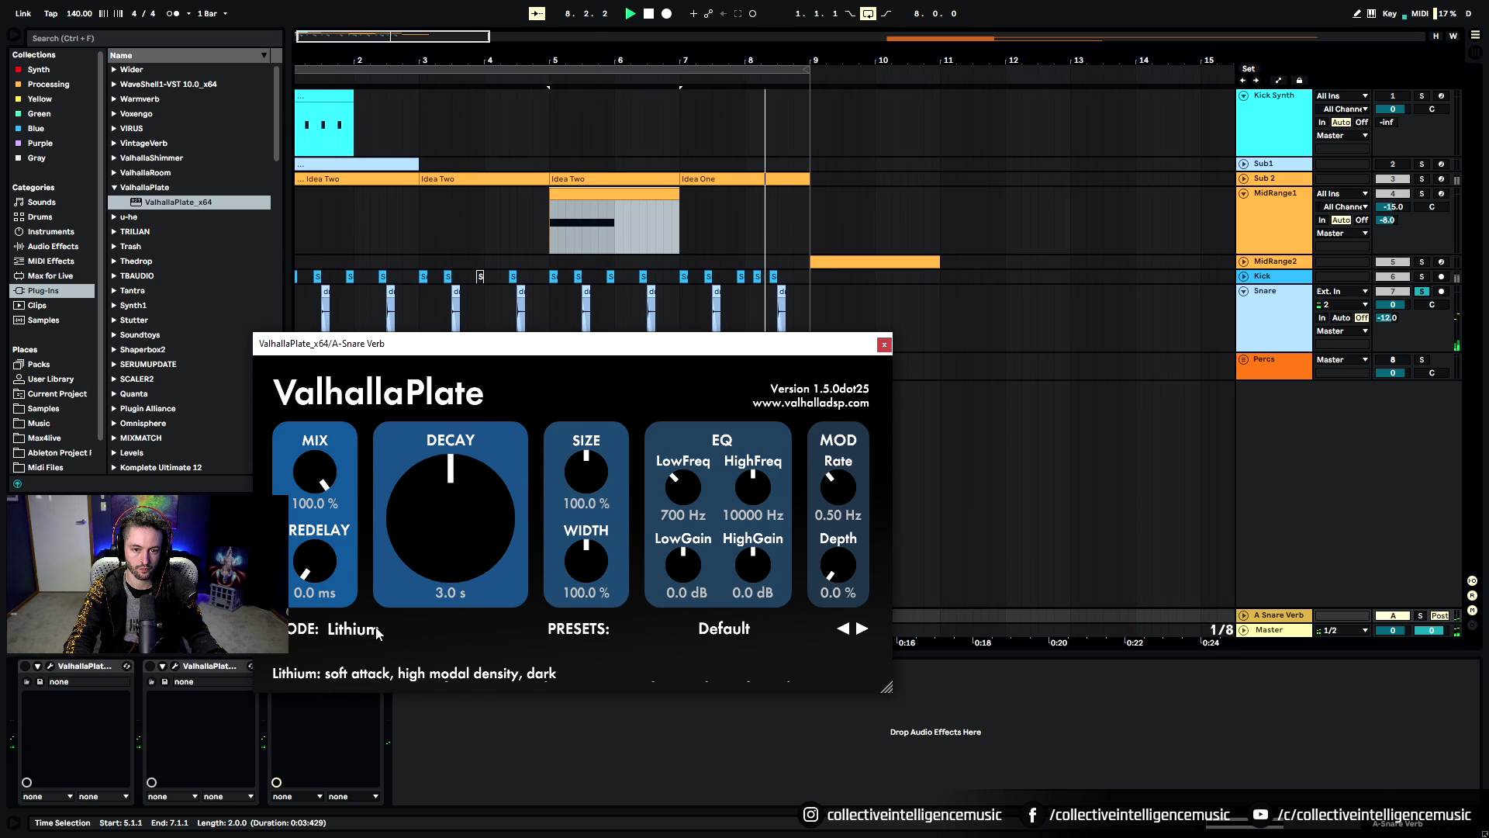
{"action": "left_click", "coordinate": [378, 629]}
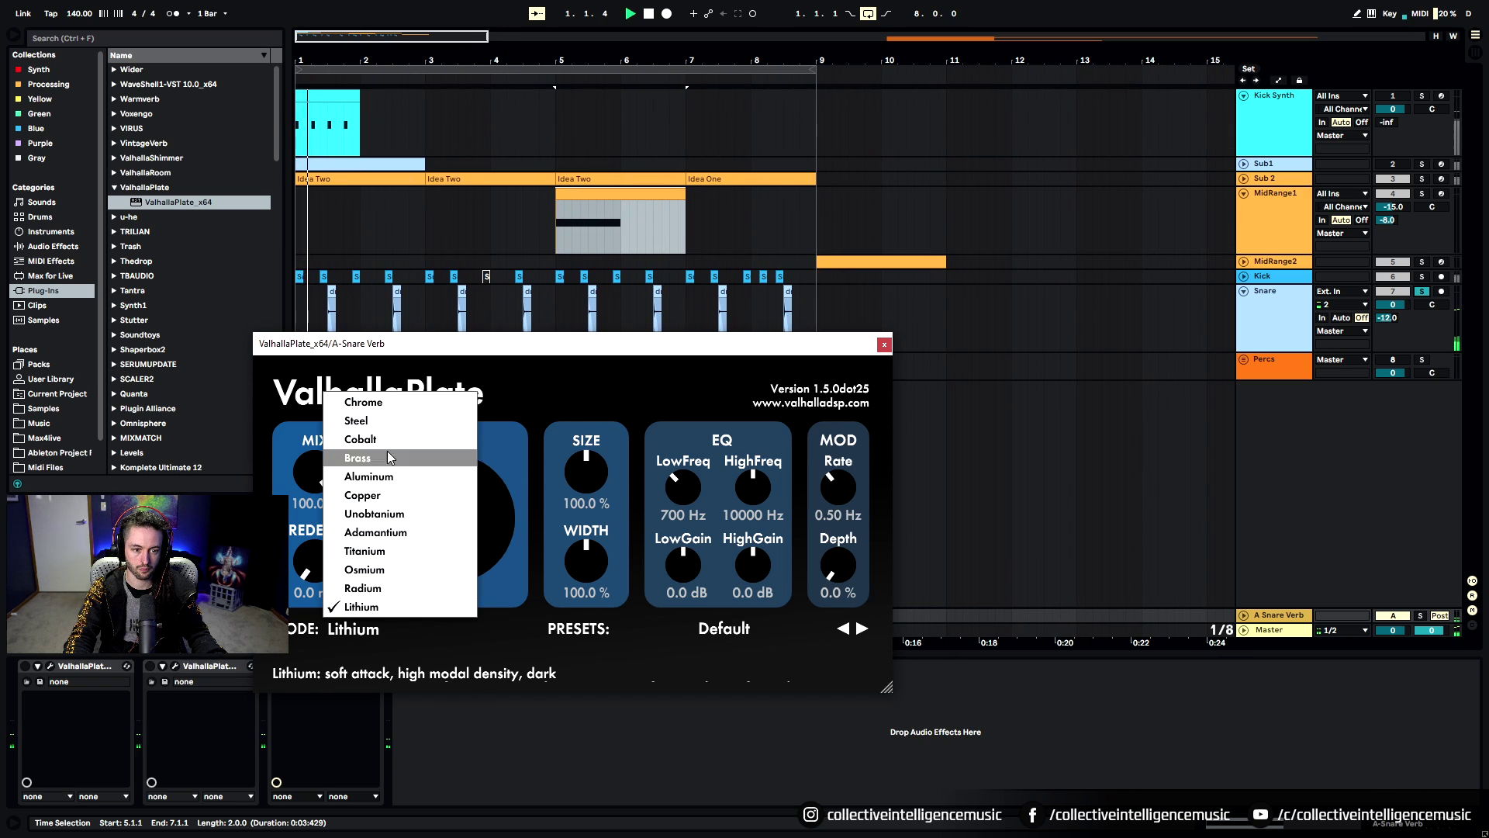
{"action": "left_click", "coordinate": [372, 402]}
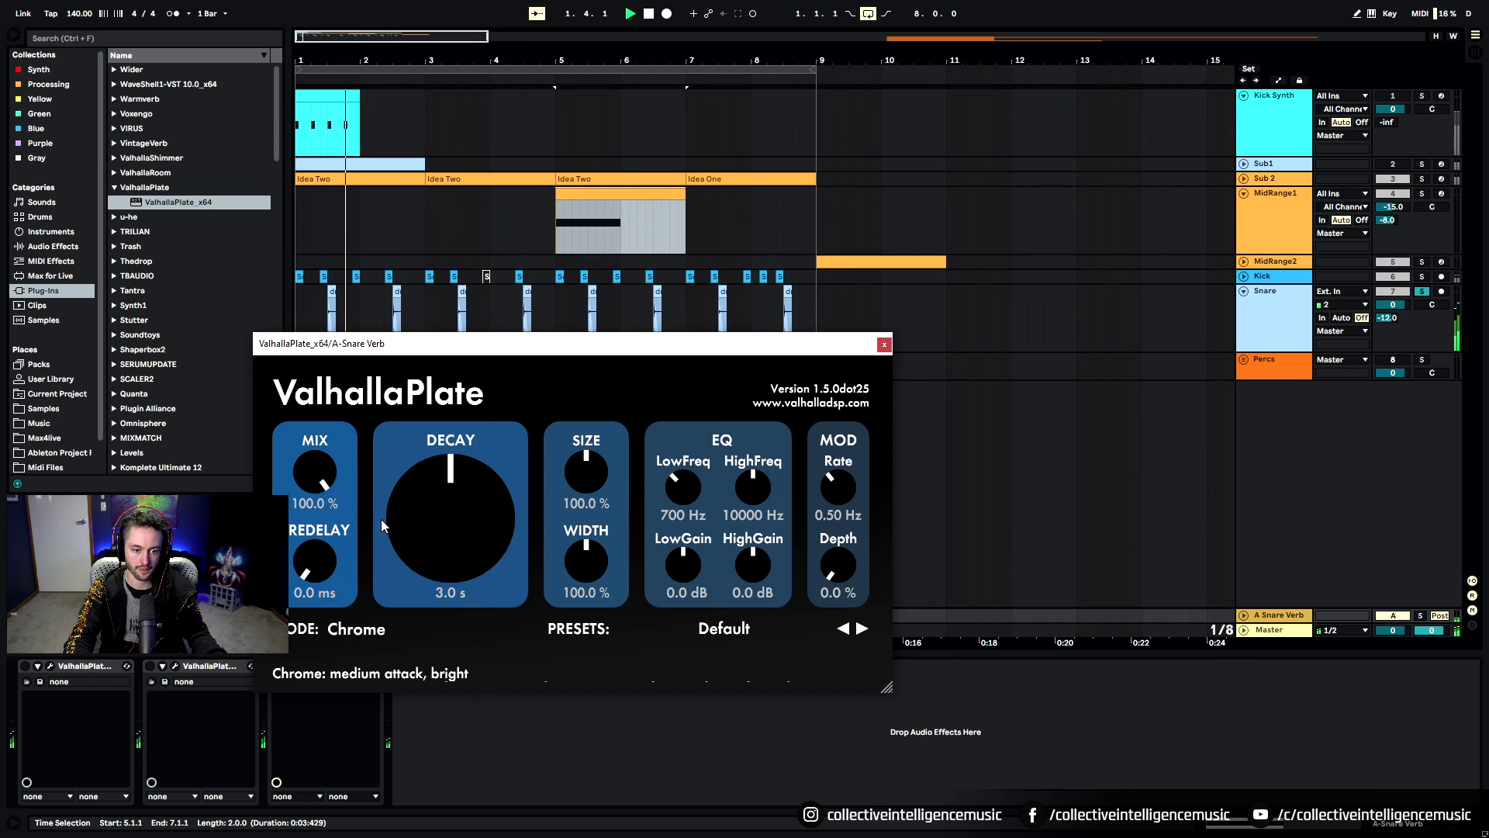
Set the ValhallaPlate mode to Unobtanium and stop playback
{"action": "left_click", "coordinate": [351, 619]}
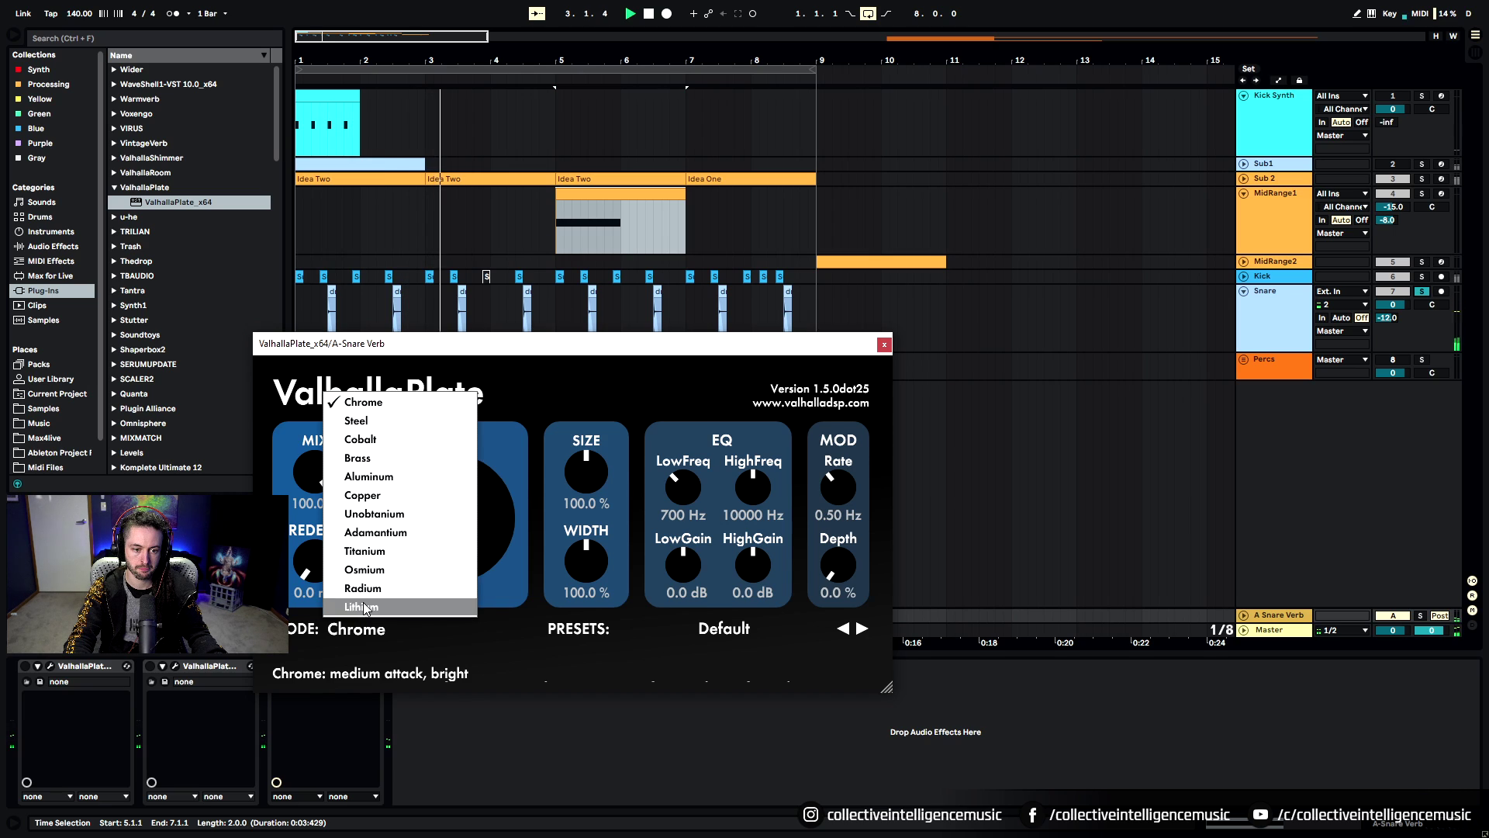
{"action": "left_click", "coordinate": [417, 514]}
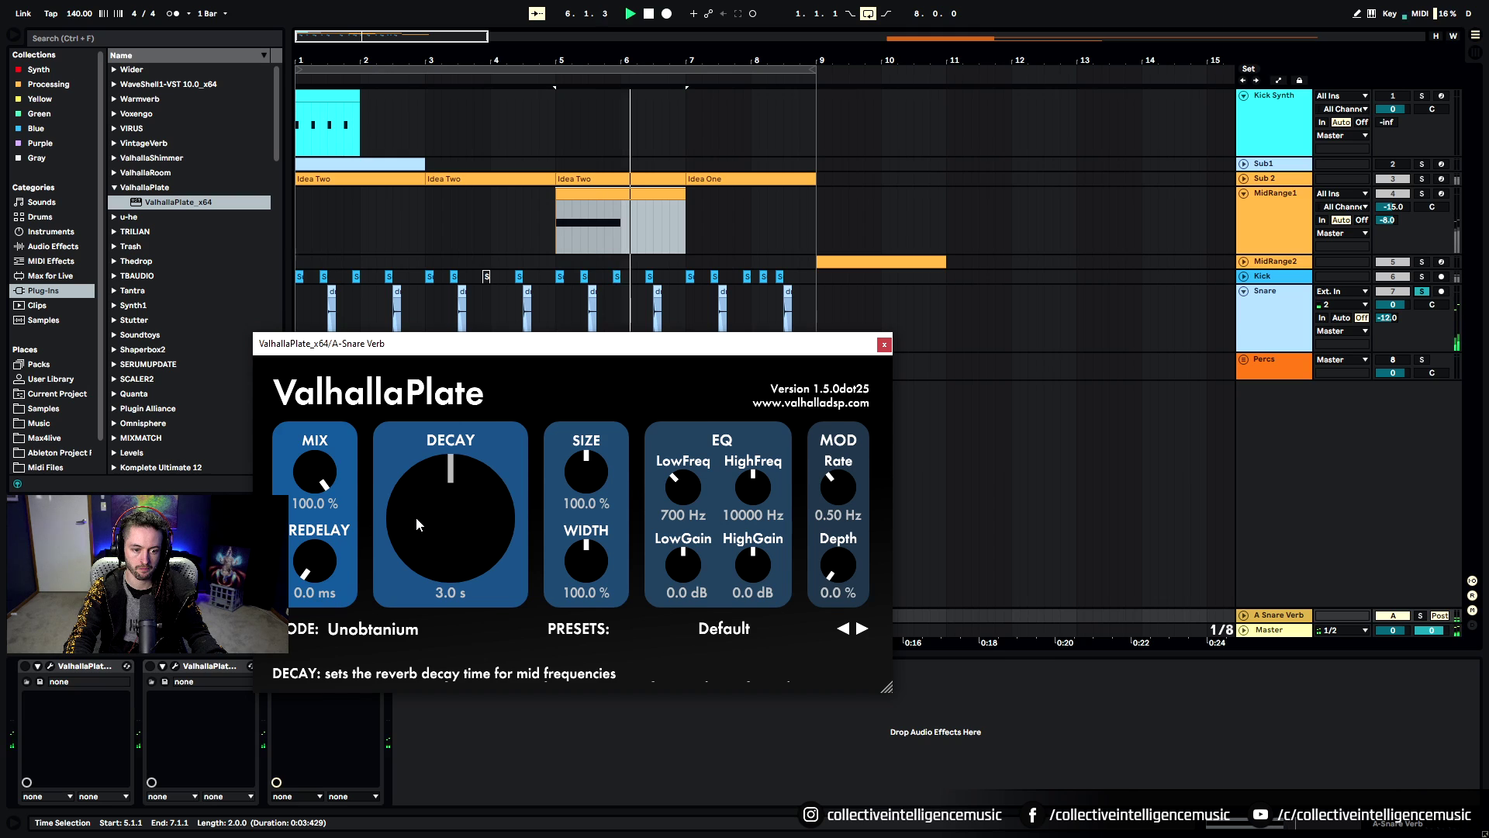
{"action": "key", "text": "space"}
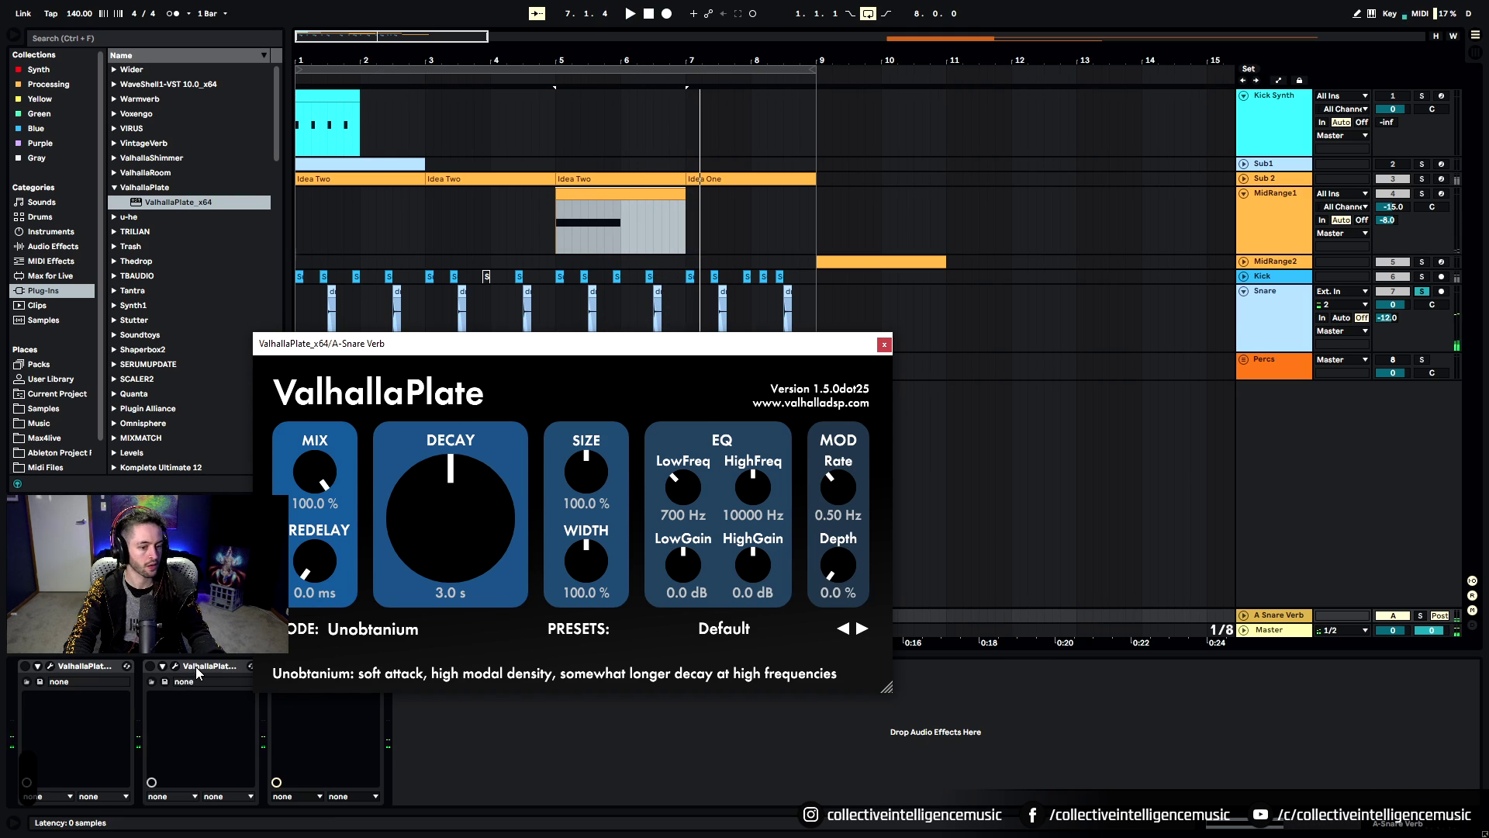
Delete the first two ValhallaPlate devices from the A Snare Verb return, and close the remaining plate's window
{"action": "left_click", "coordinate": [196, 667]}
{"action": "left_click", "coordinate": [96, 672], "text": "shift"}
{"action": "key", "text": "Delete"}
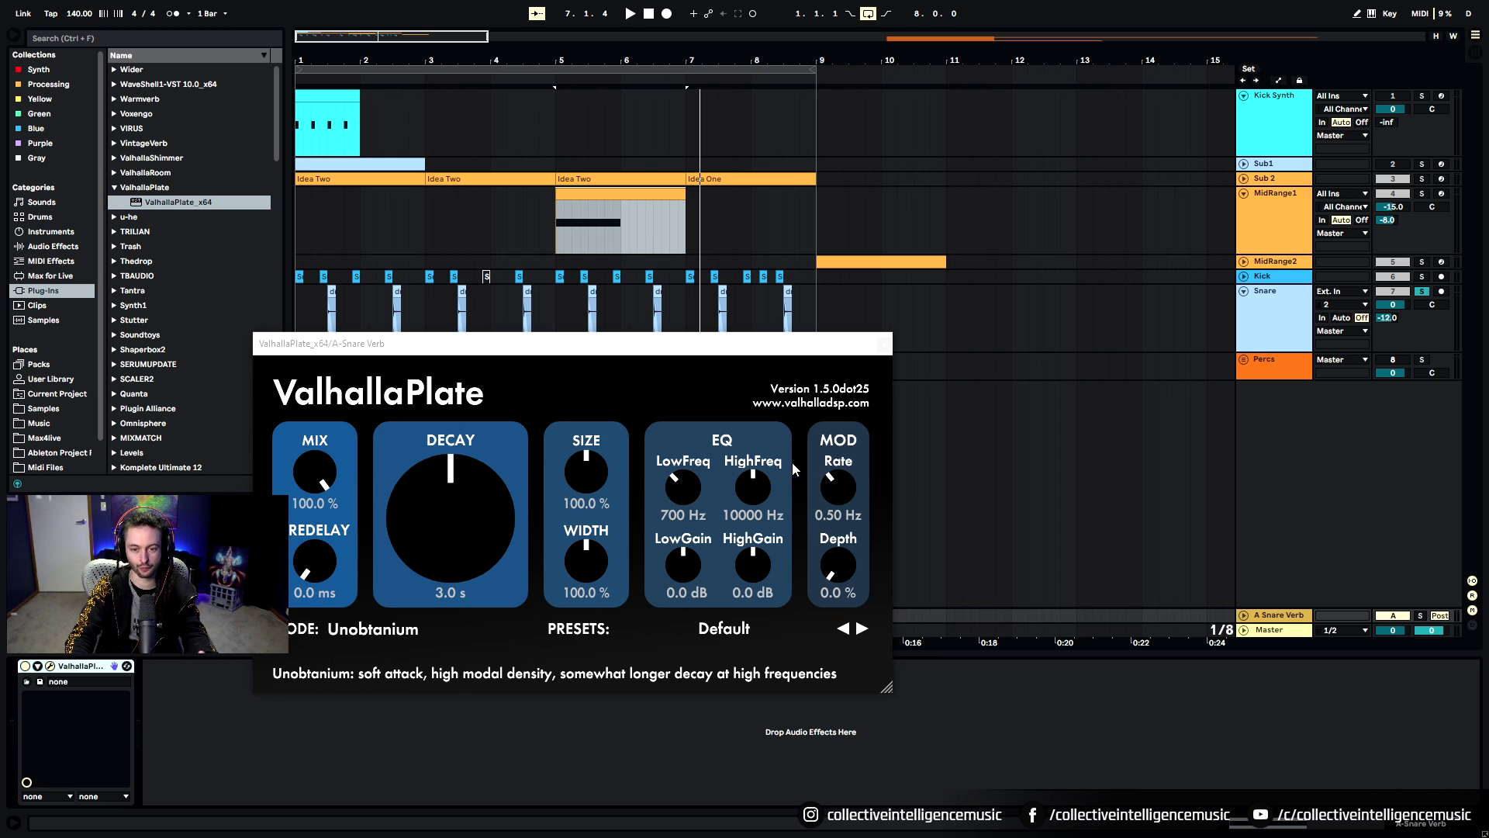
{"action": "left_click", "coordinate": [883, 343]}
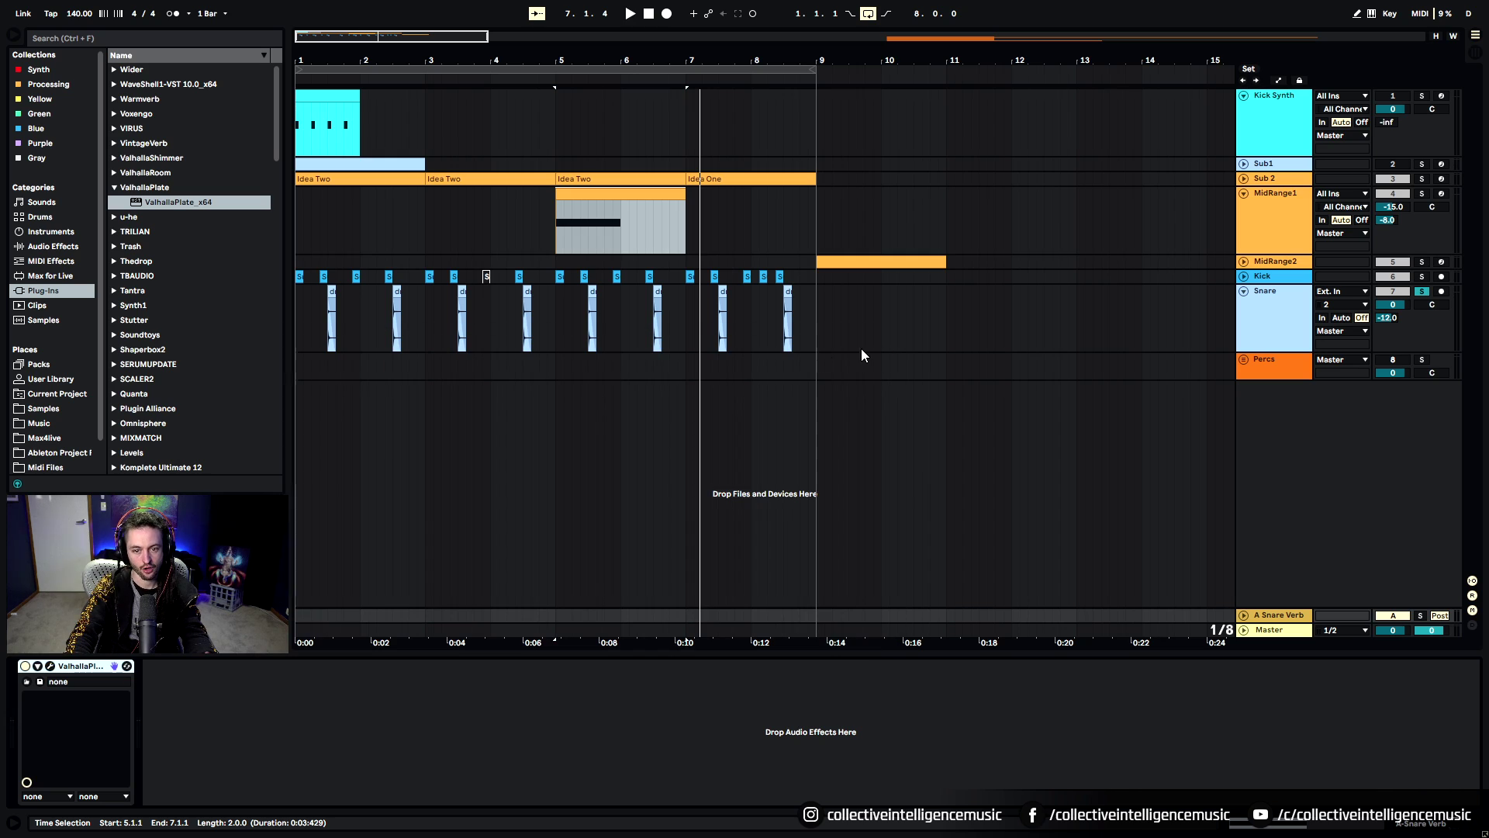
Search the plug-ins for "pro q" and load FabFilter Pro-Q 3 after ValhallaPlate on the A Snare Verb return
{"action": "type", "text": "pro q"}
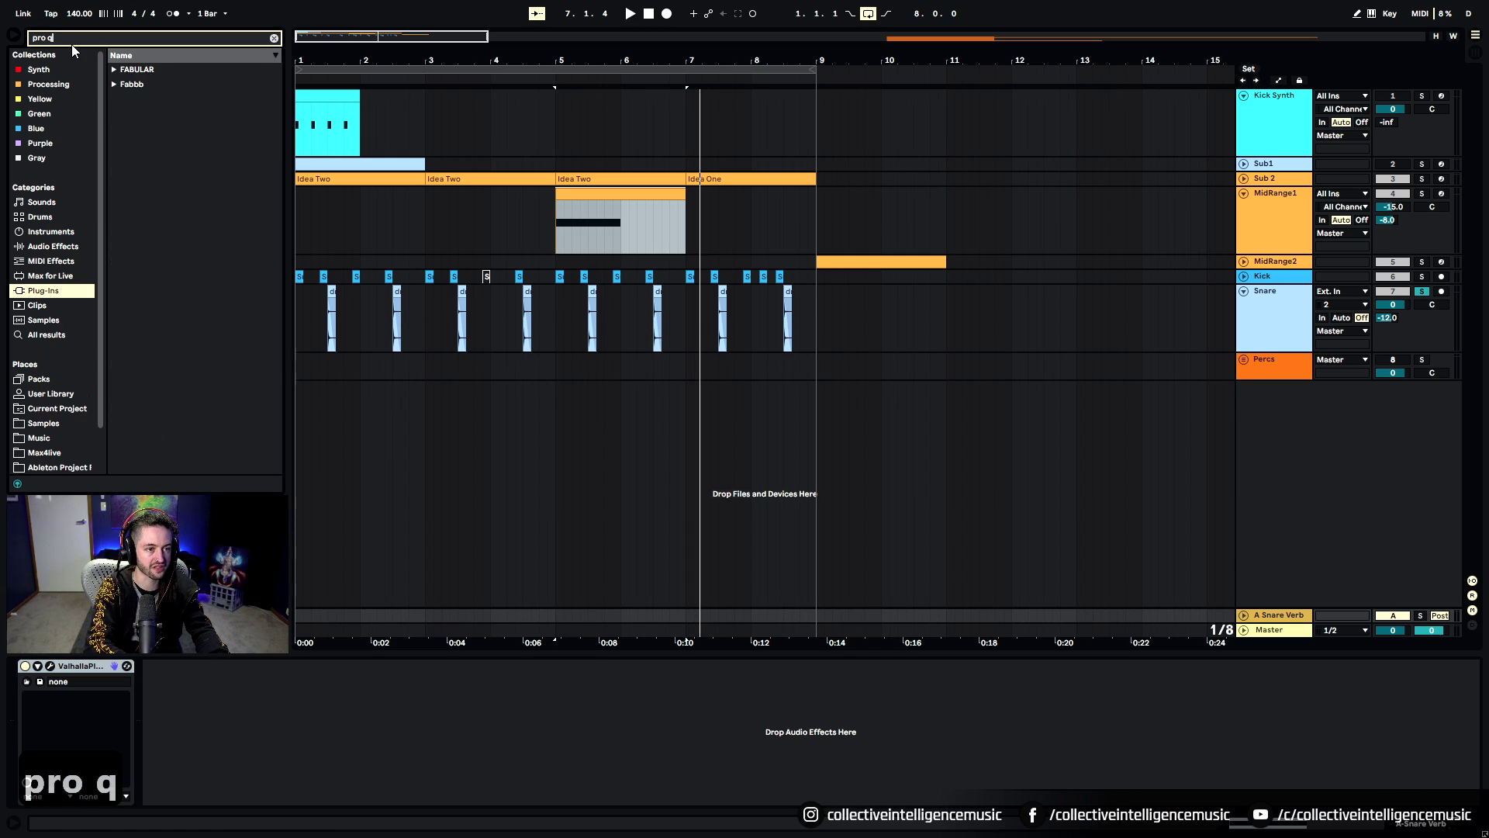
{"action": "left_click", "coordinate": [114, 70]}
{"action": "left_click", "coordinate": [117, 105]}
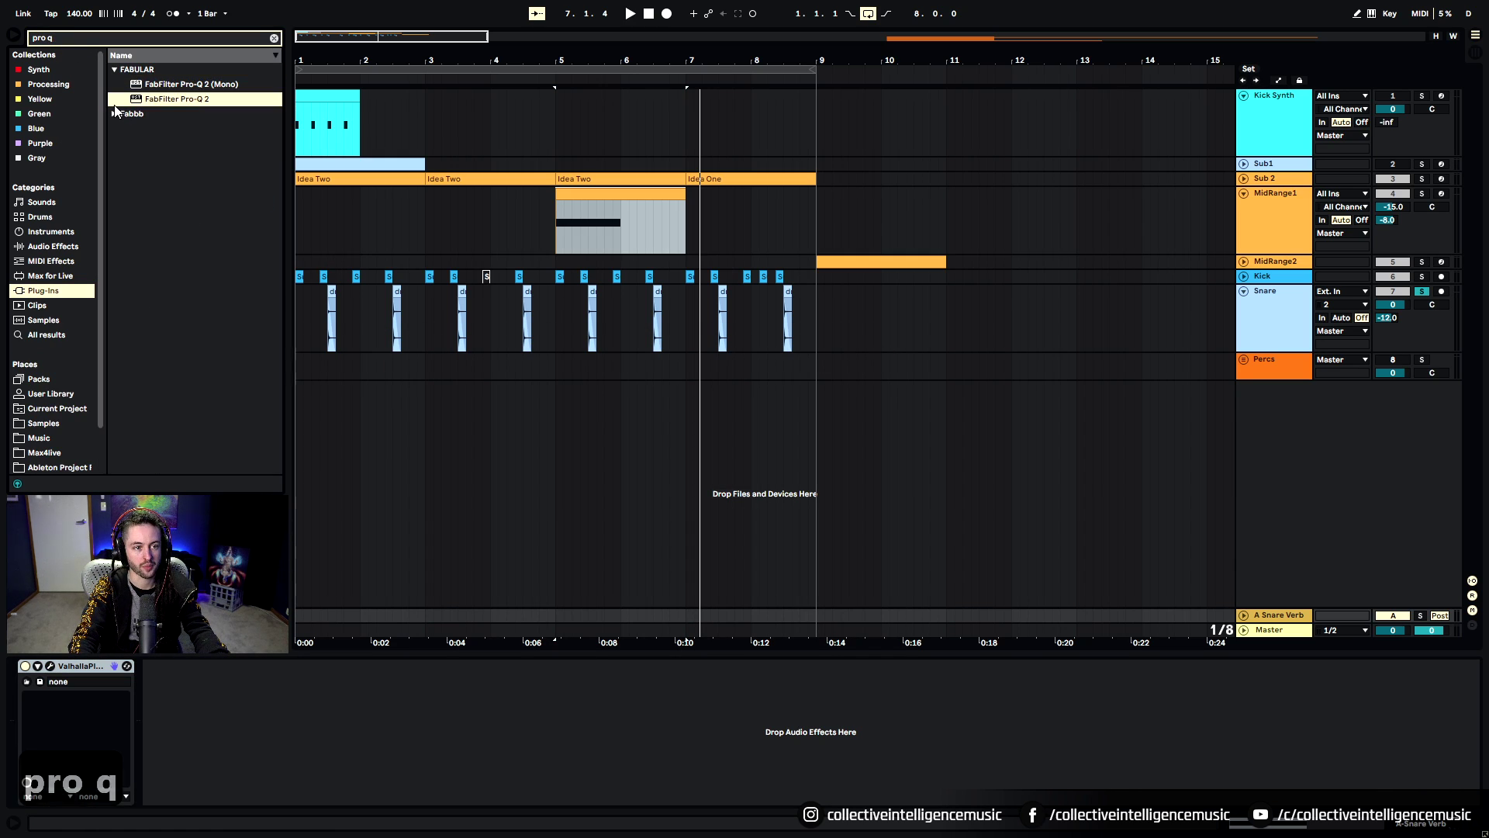
{"action": "left_click", "coordinate": [115, 114]}
{"action": "double_click", "coordinate": [181, 99]}
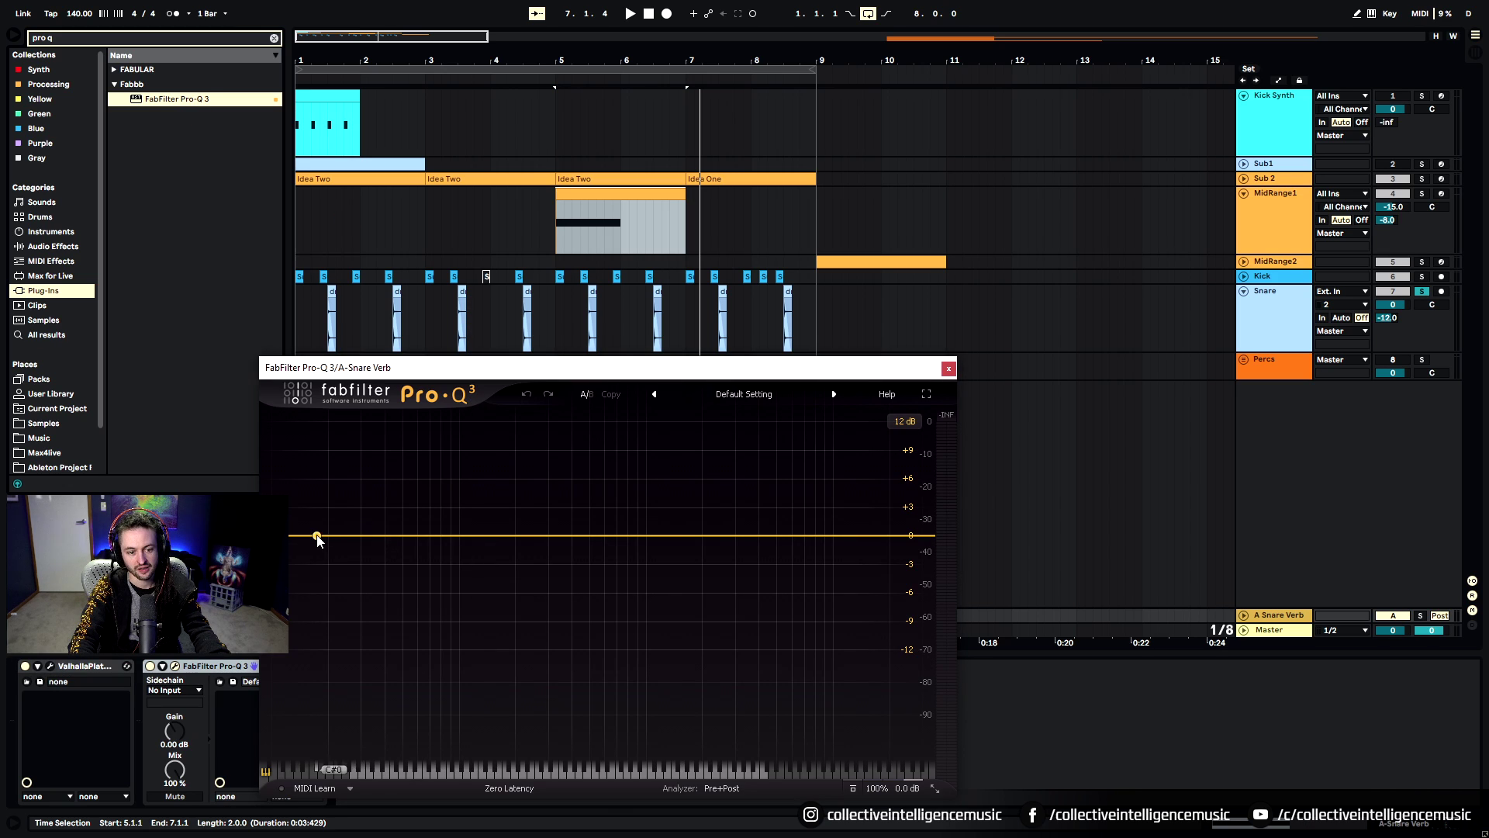
Add a 12 dB/oct low cut at about 589 Hz in Pro-Q 3 on the reverb return while playback runs
{"action": "key", "text": "space"}
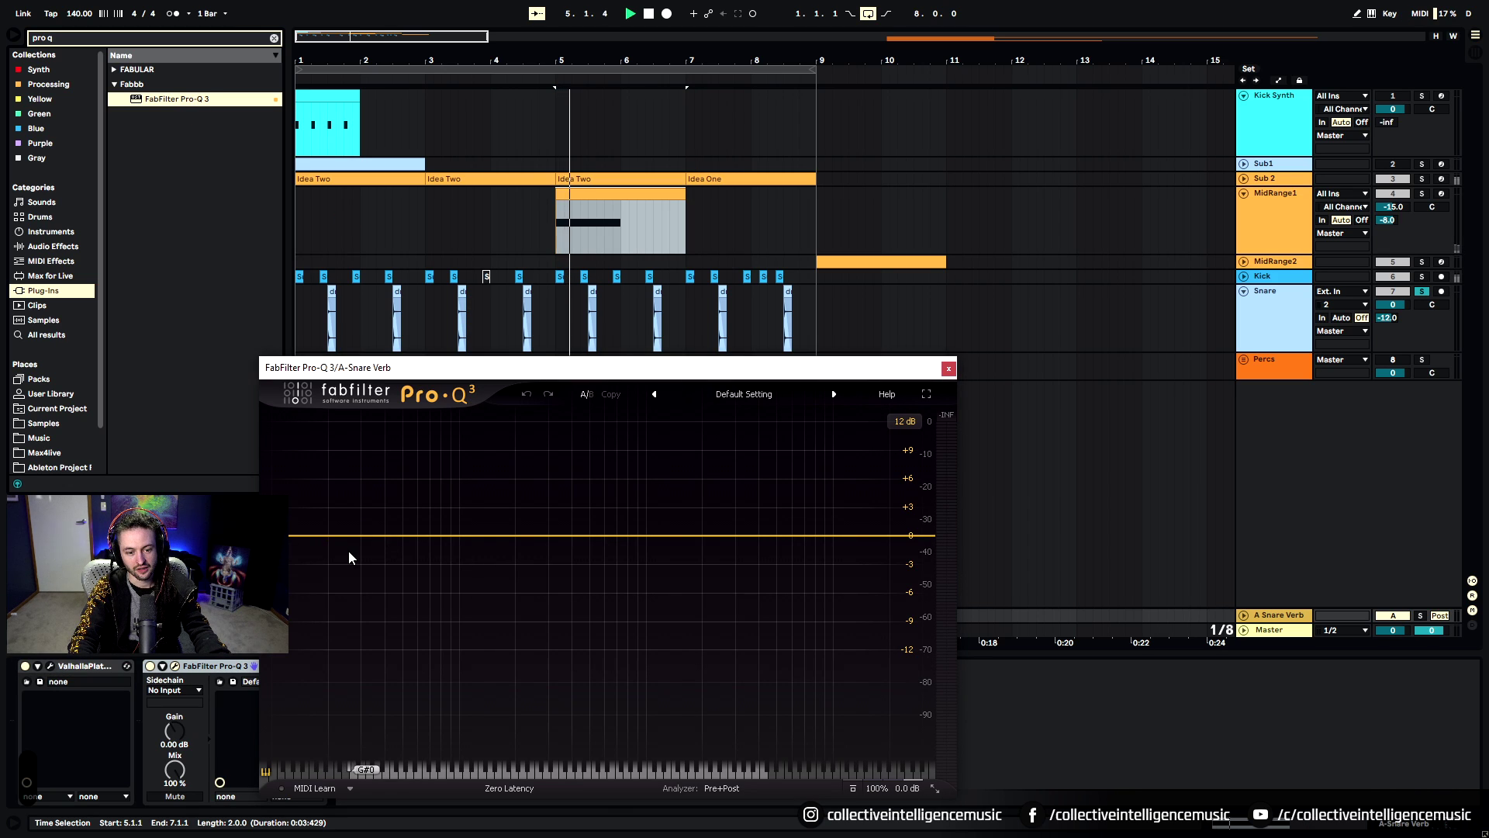
{"action": "double_click", "coordinate": [303, 536]}
{"action": "mouse_move", "coordinate": [376, 715]}
{"action": "left_mouse_down"}
{"action": "mouse_move", "coordinate": [391, 689]}
{"action": "mouse_move", "coordinate": [376, 739]}
{"action": "left_mouse_up"}
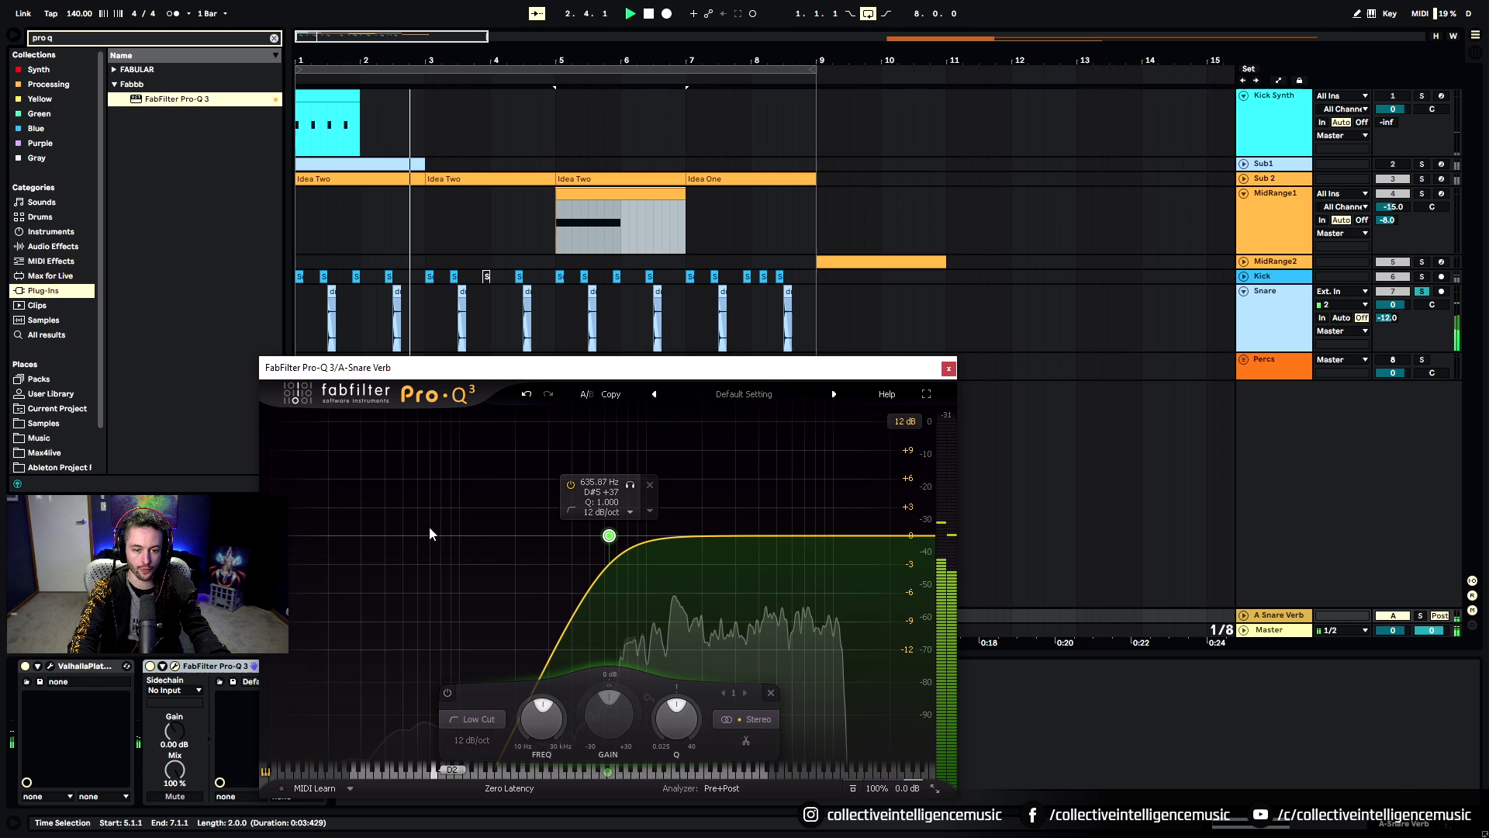
{"action": "left_click_drag", "start_coordinate": [609, 535], "coordinate": [593, 537]}
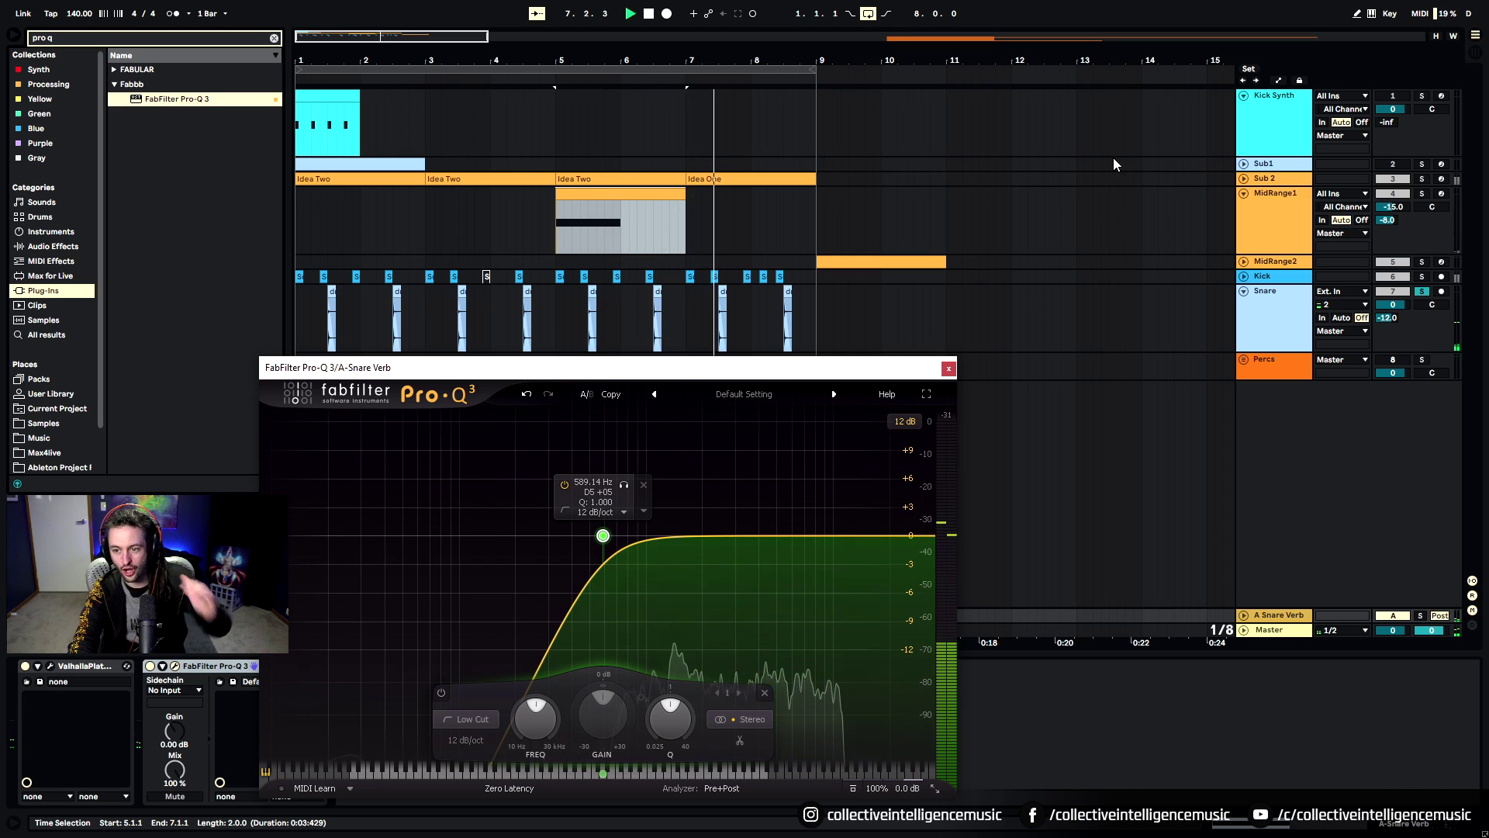
Solo MidRange1 alongside the Snare and play from bar 5 to hear both through the filtered plate reverb
{"action": "left_click", "coordinate": [1387, 221]}
{"action": "left_click", "coordinate": [1422, 194]}
{"action": "key", "text": "space"}
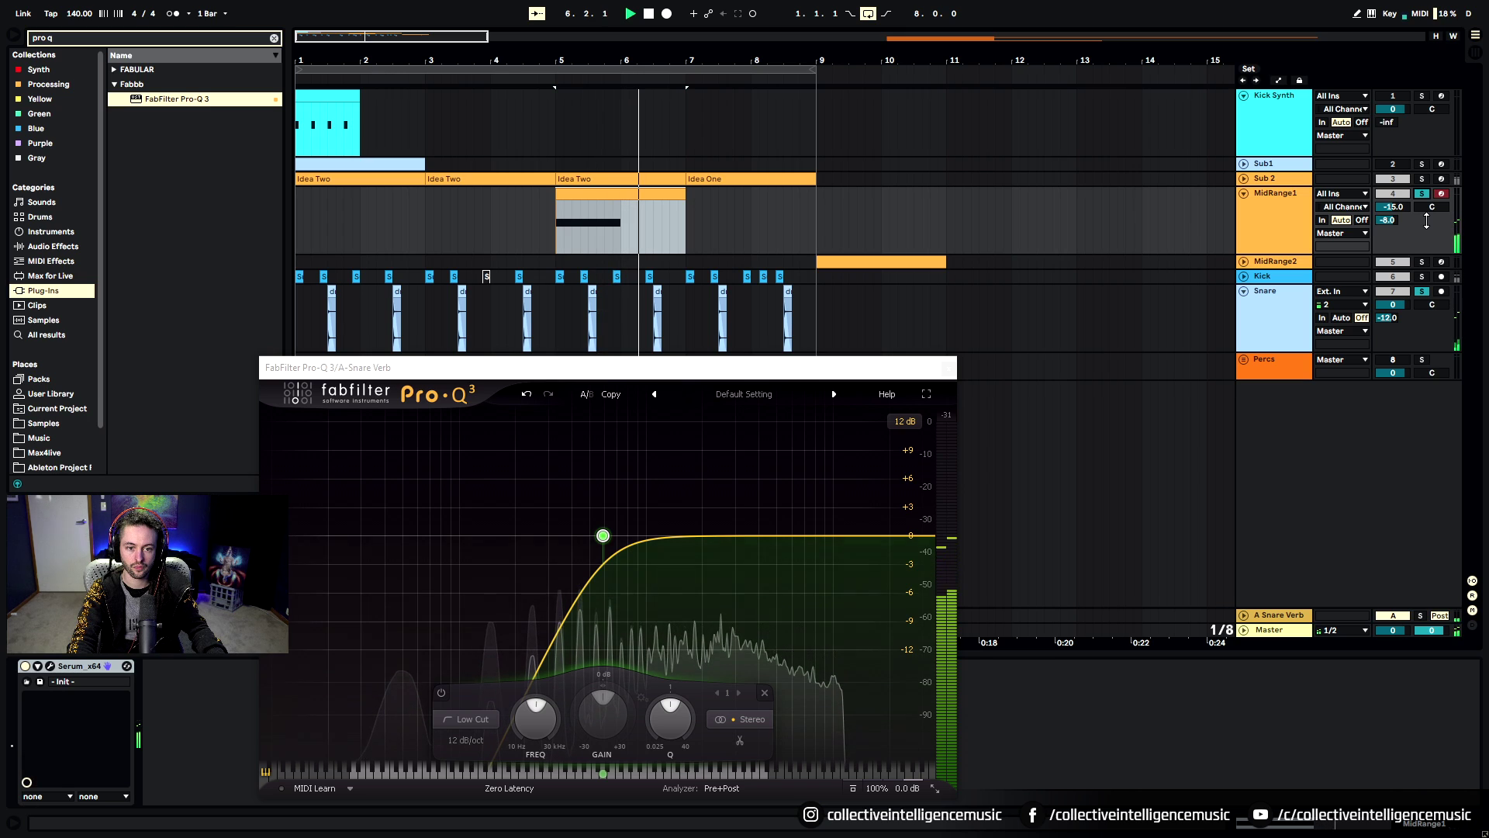
{"action": "key", "text": "space"}
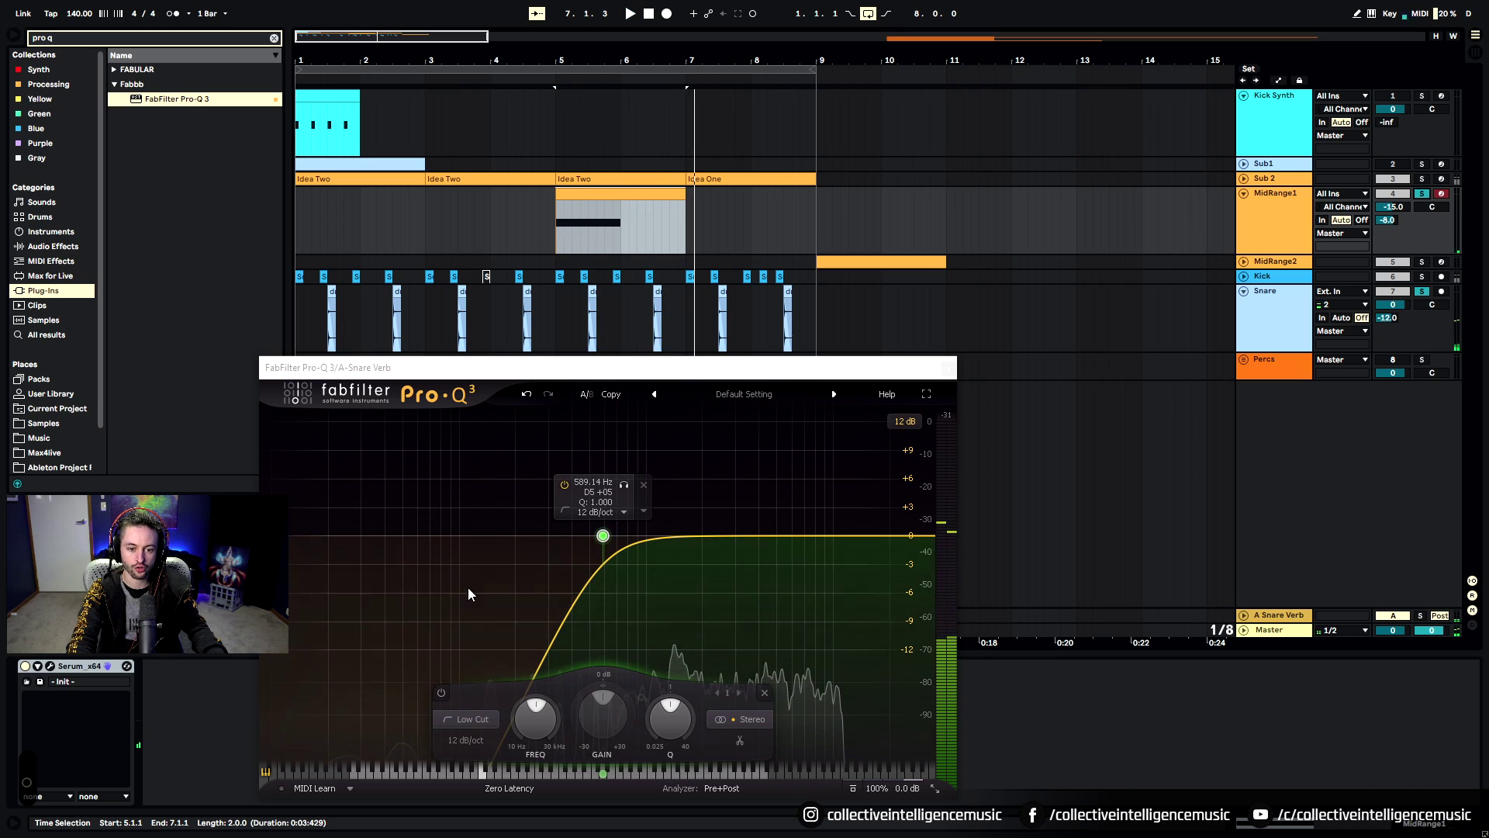
{"action": "left_click", "coordinate": [618, 193]}
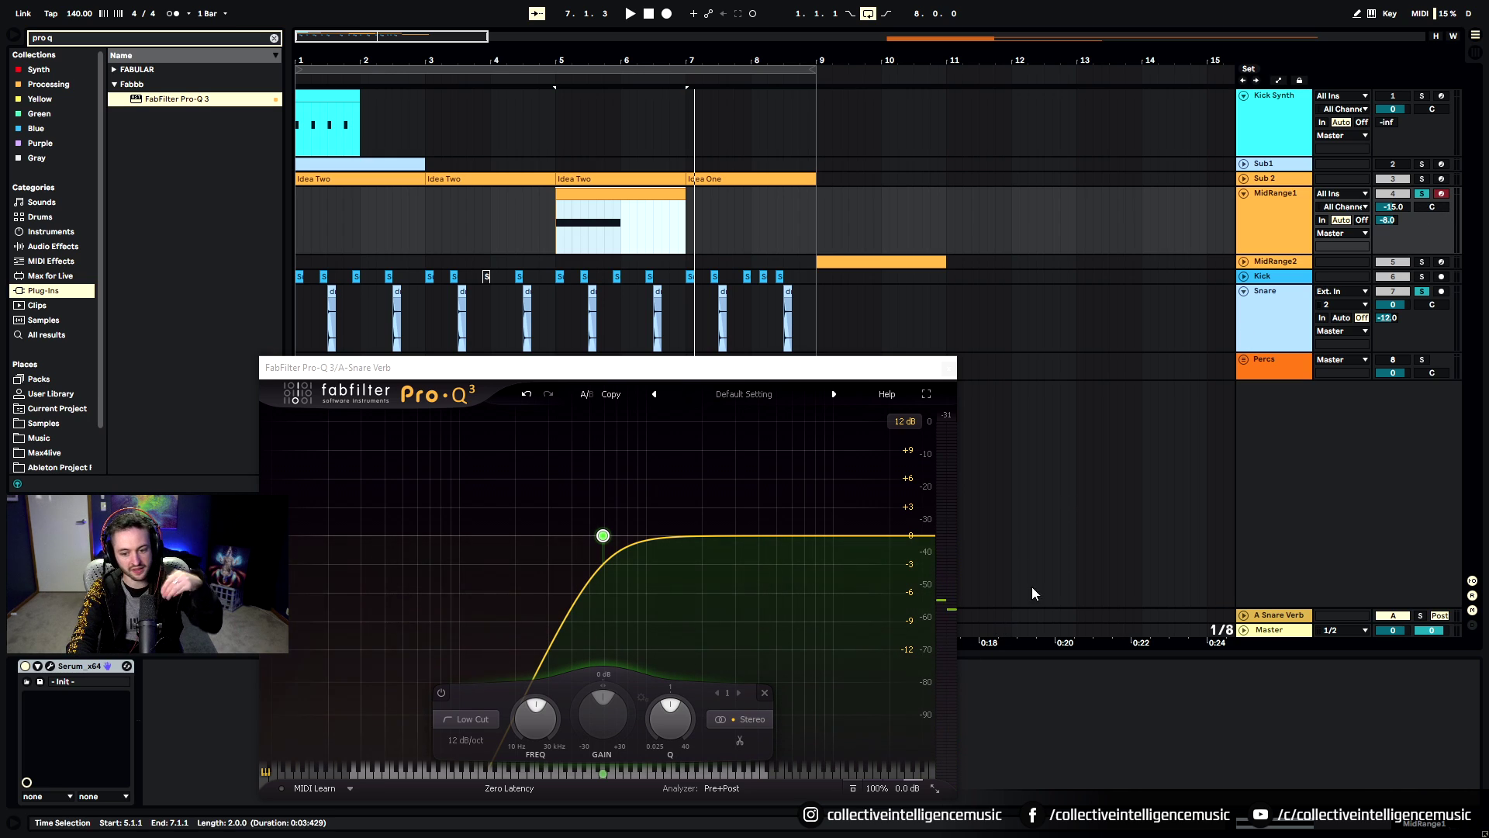
{"action": "key", "text": "space"}
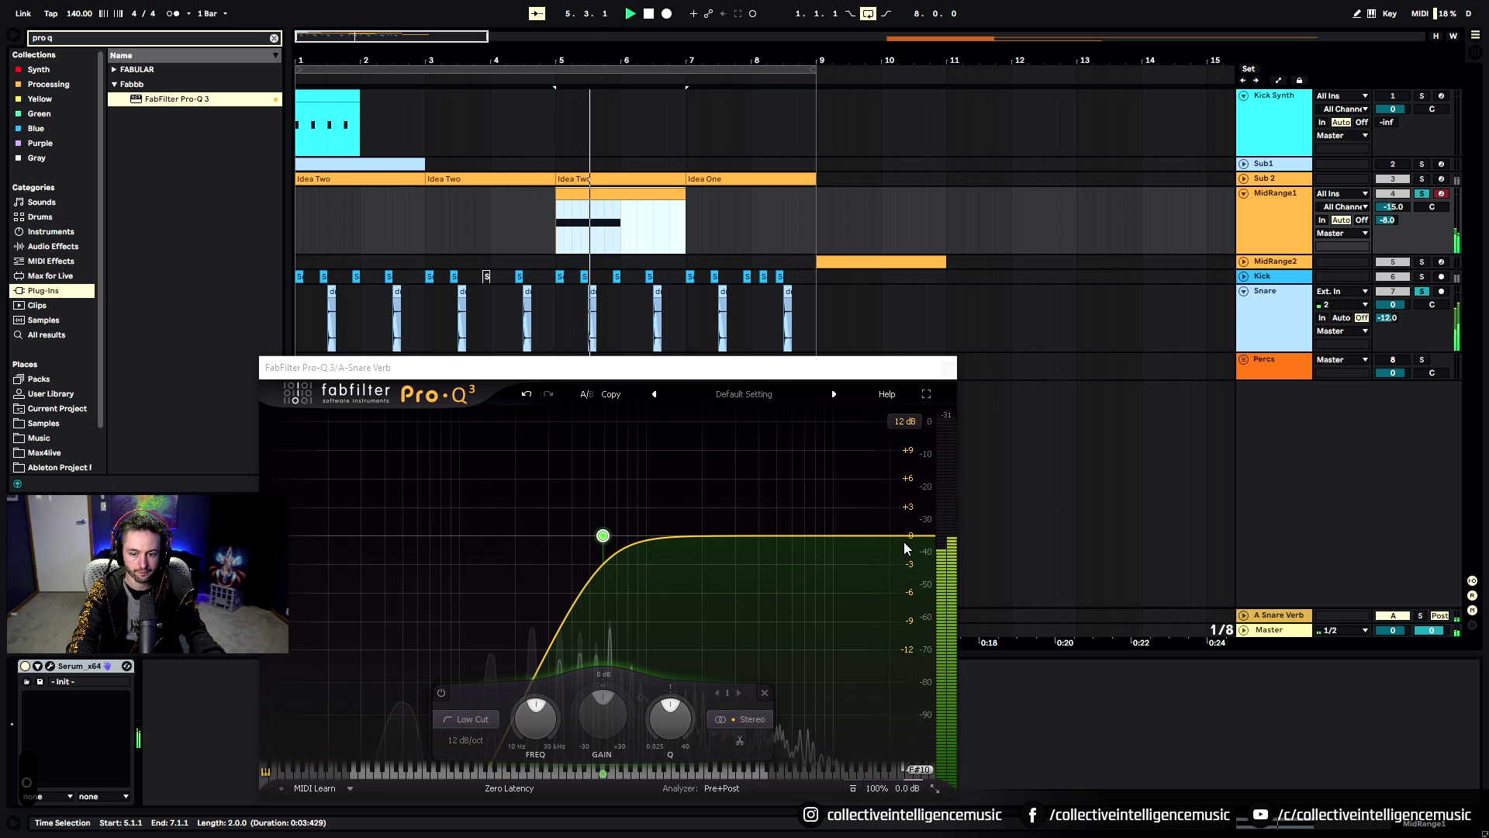
{"action": "left_click", "coordinate": [1424, 195]}
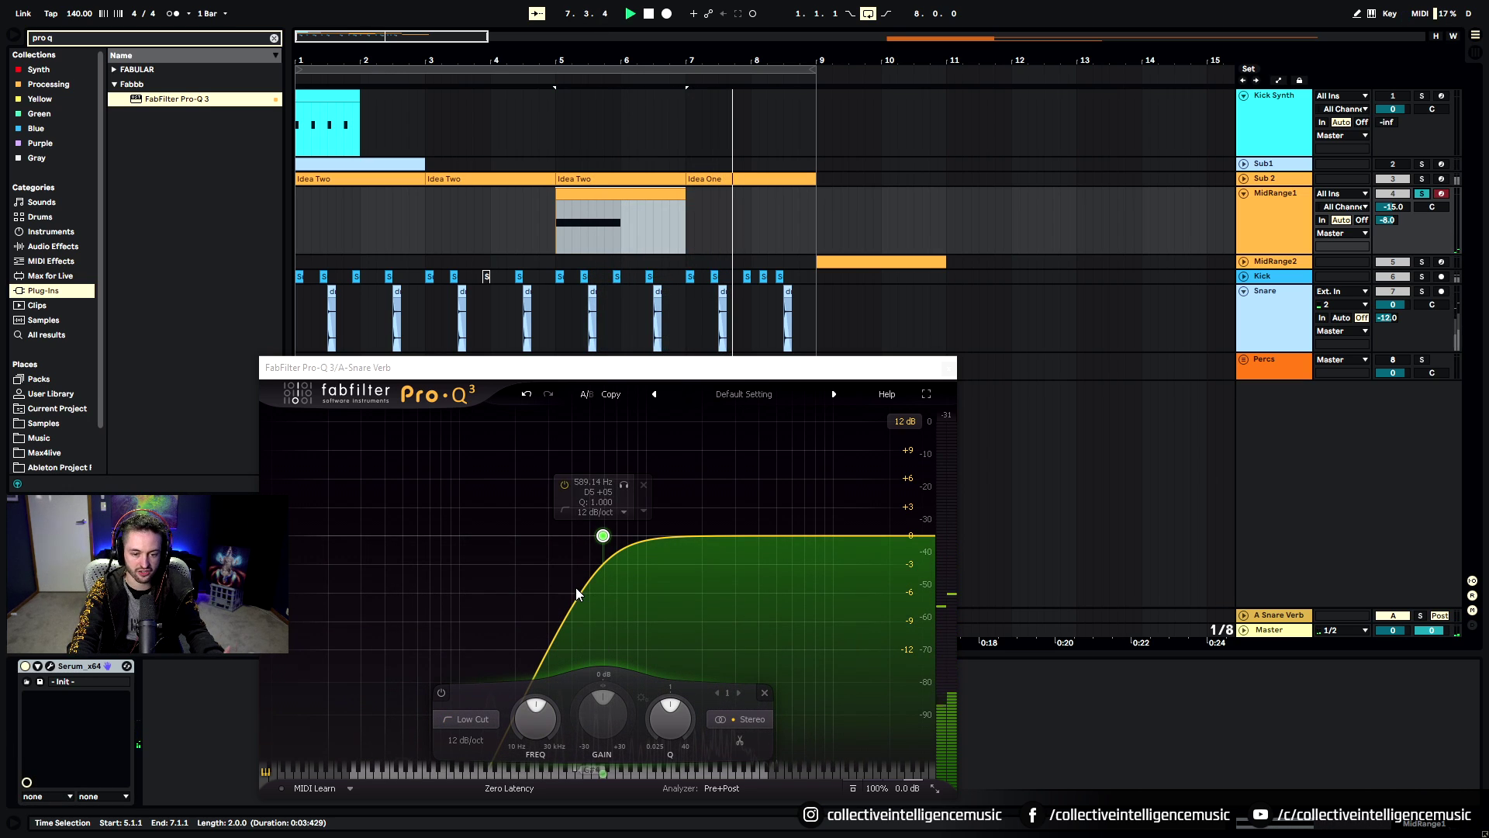
{"action": "key", "text": "space"}
{"action": "key", "text": "space"}
{"action": "key", "text": "space"}
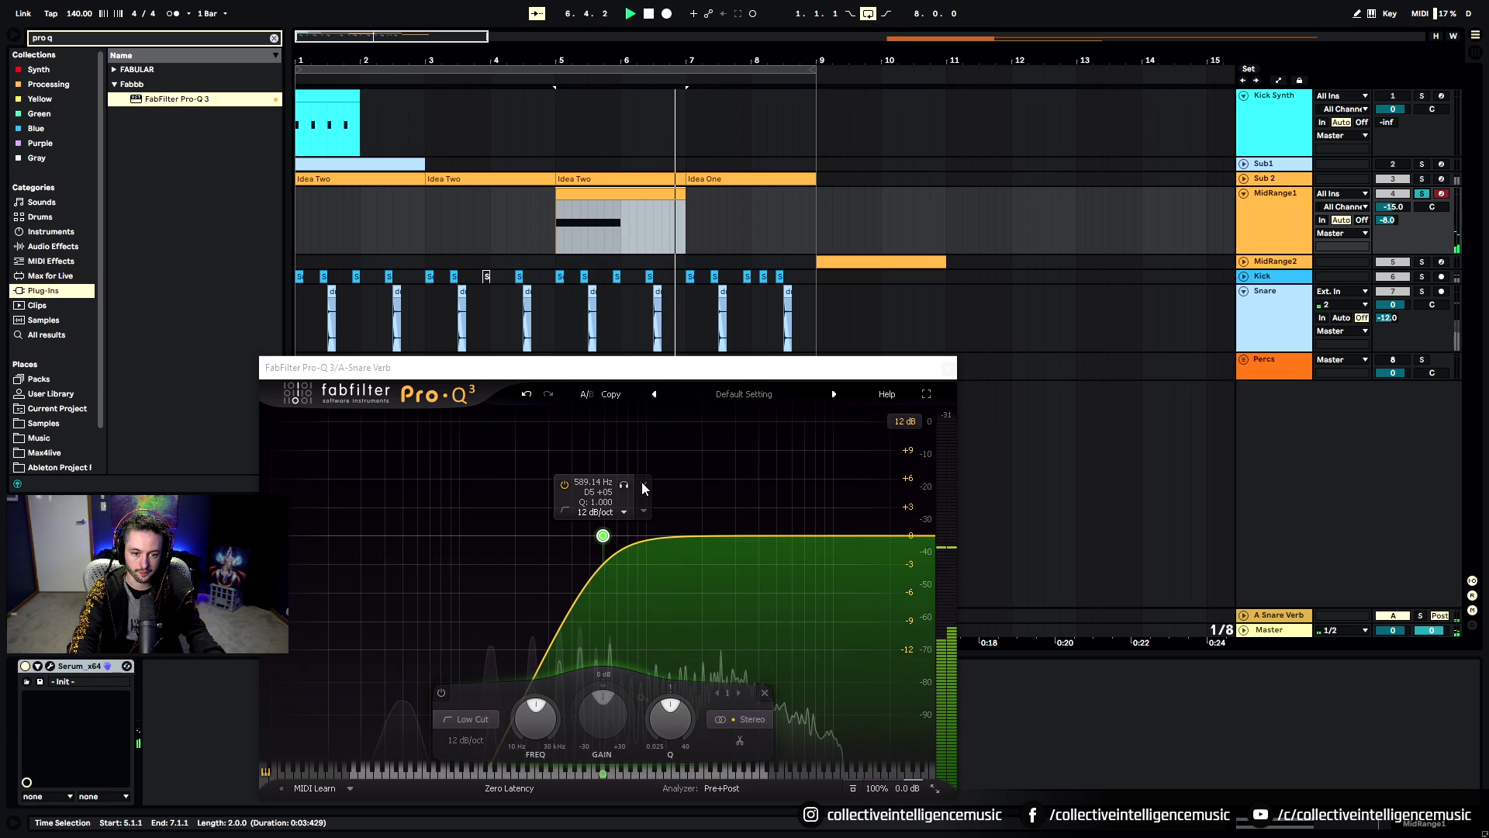
Stop playback, close the Pro-Q 3 window and review the ValhallaPlate settings on the A Snare Verb return
{"action": "left_click", "coordinate": [50, 667]}
{"action": "left_click", "coordinate": [50, 667]}
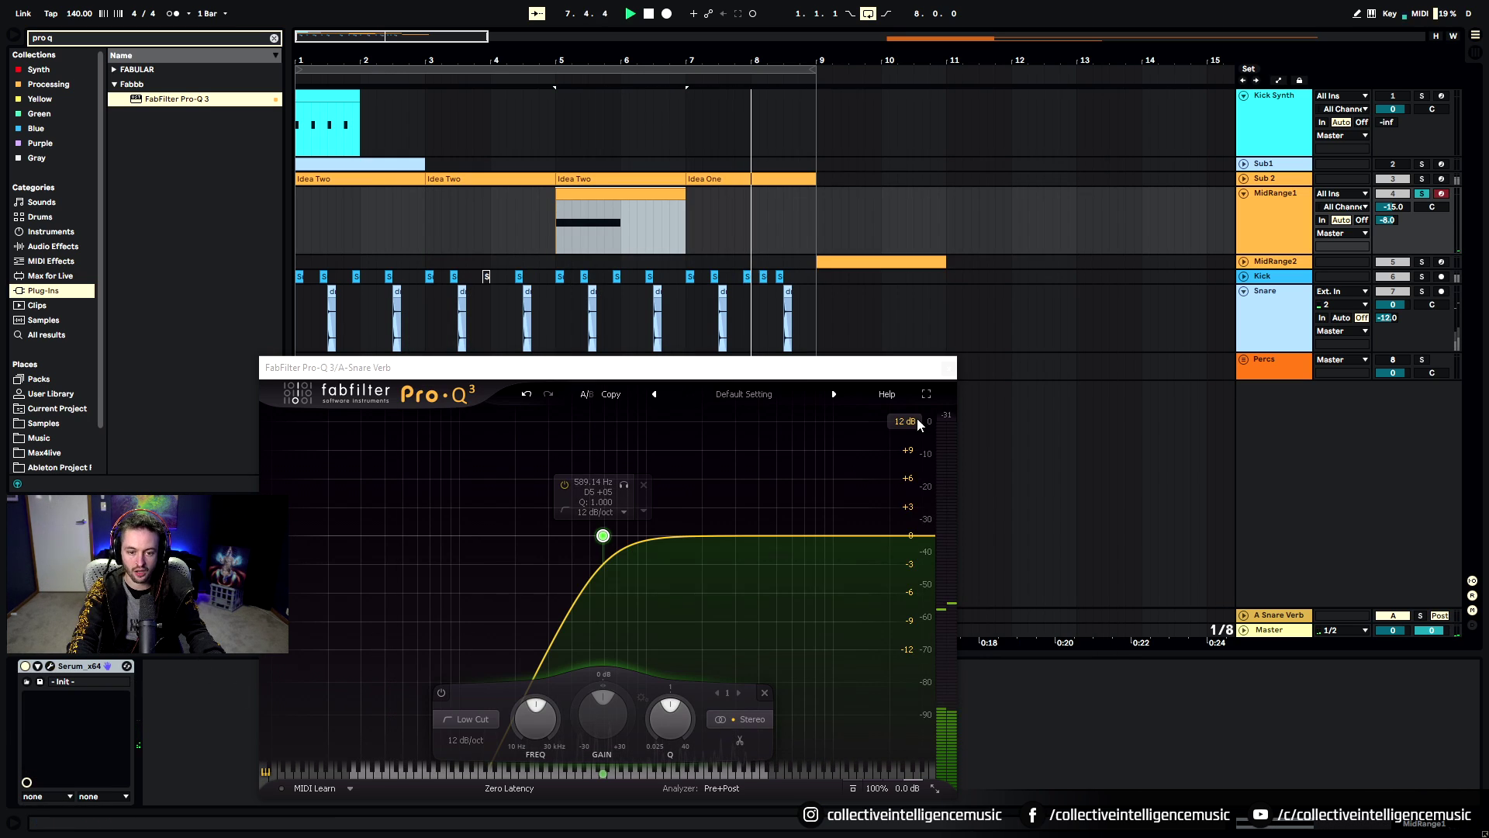
{"action": "left_click", "coordinate": [948, 368]}
{"action": "key", "text": "space"}
{"action": "left_click", "coordinate": [1284, 615]}
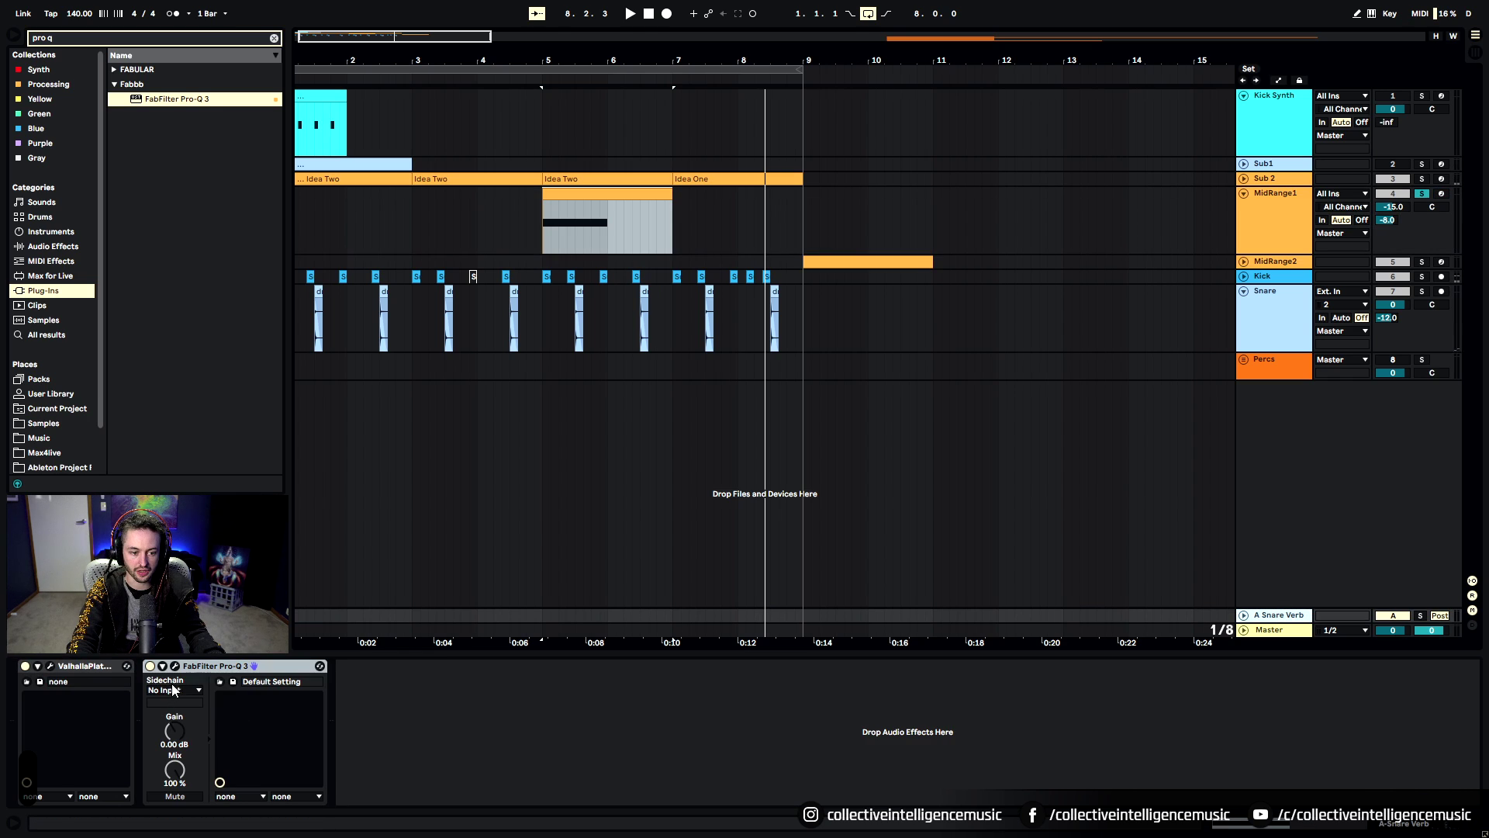
{"action": "left_click", "coordinate": [49, 667]}
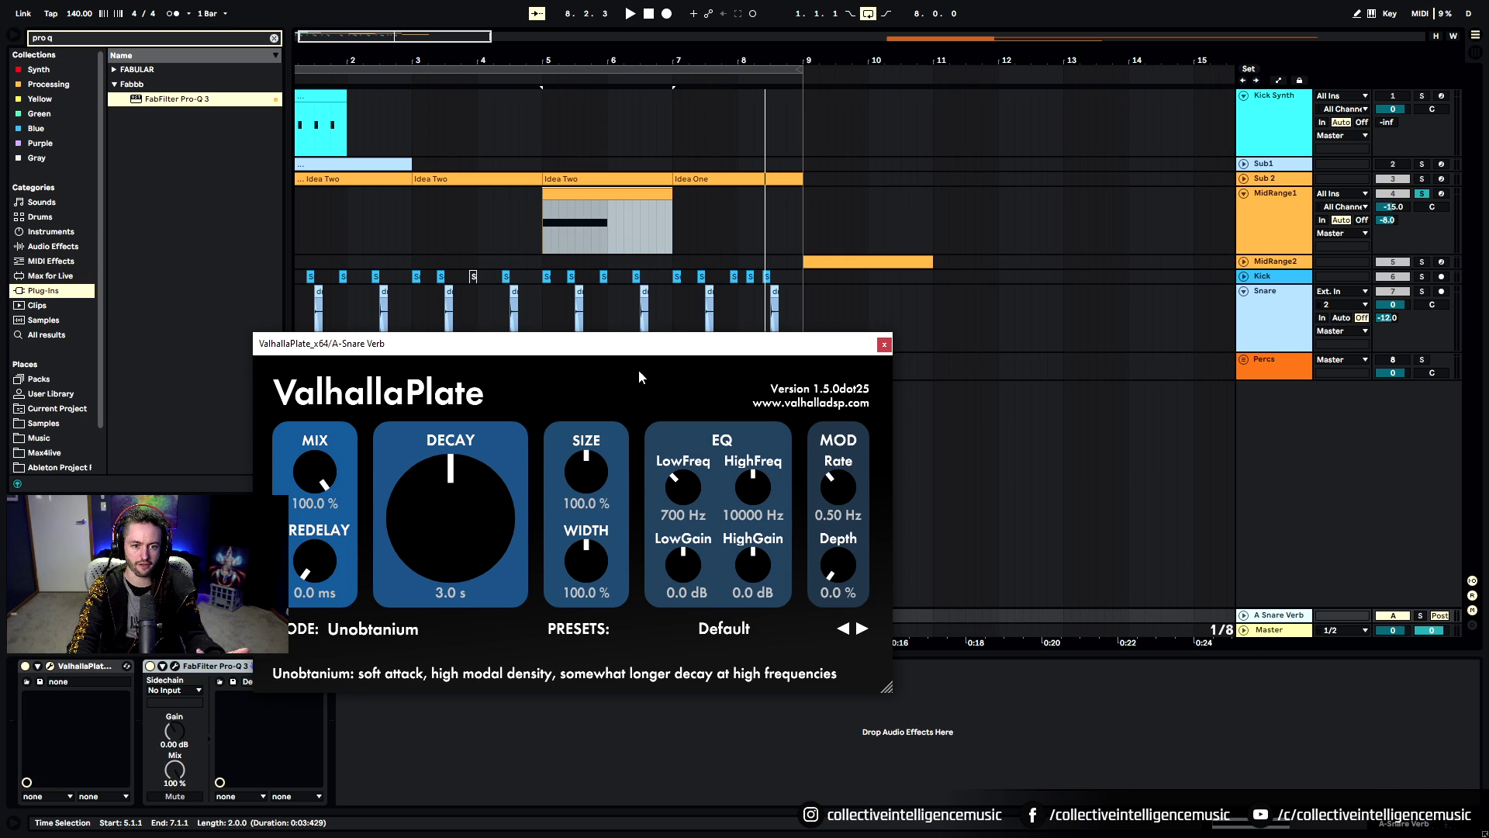
{"action": "left_click", "coordinate": [884, 344]}
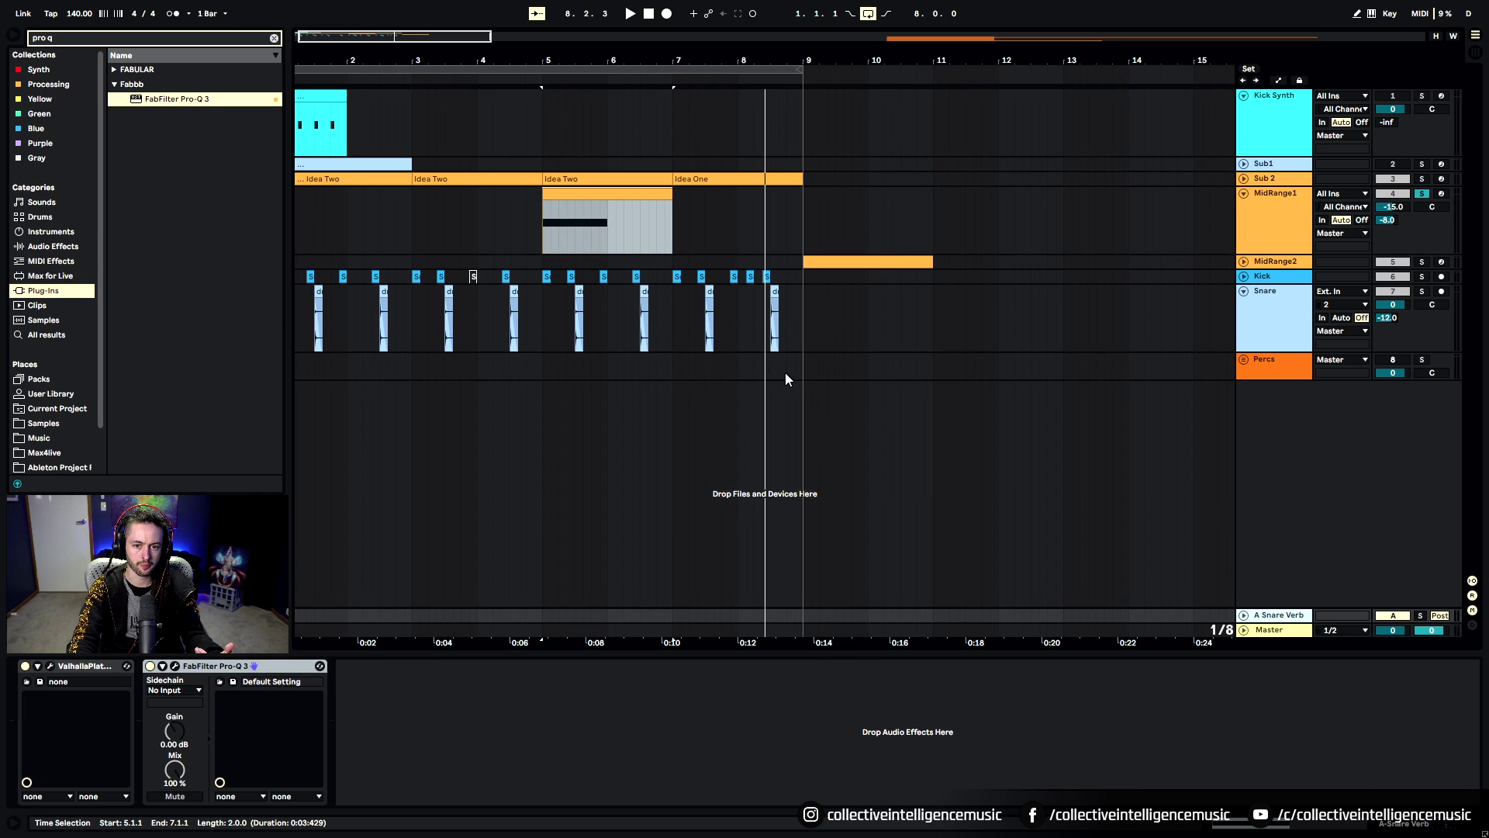
{"action": "left_click", "coordinate": [313, 291]}
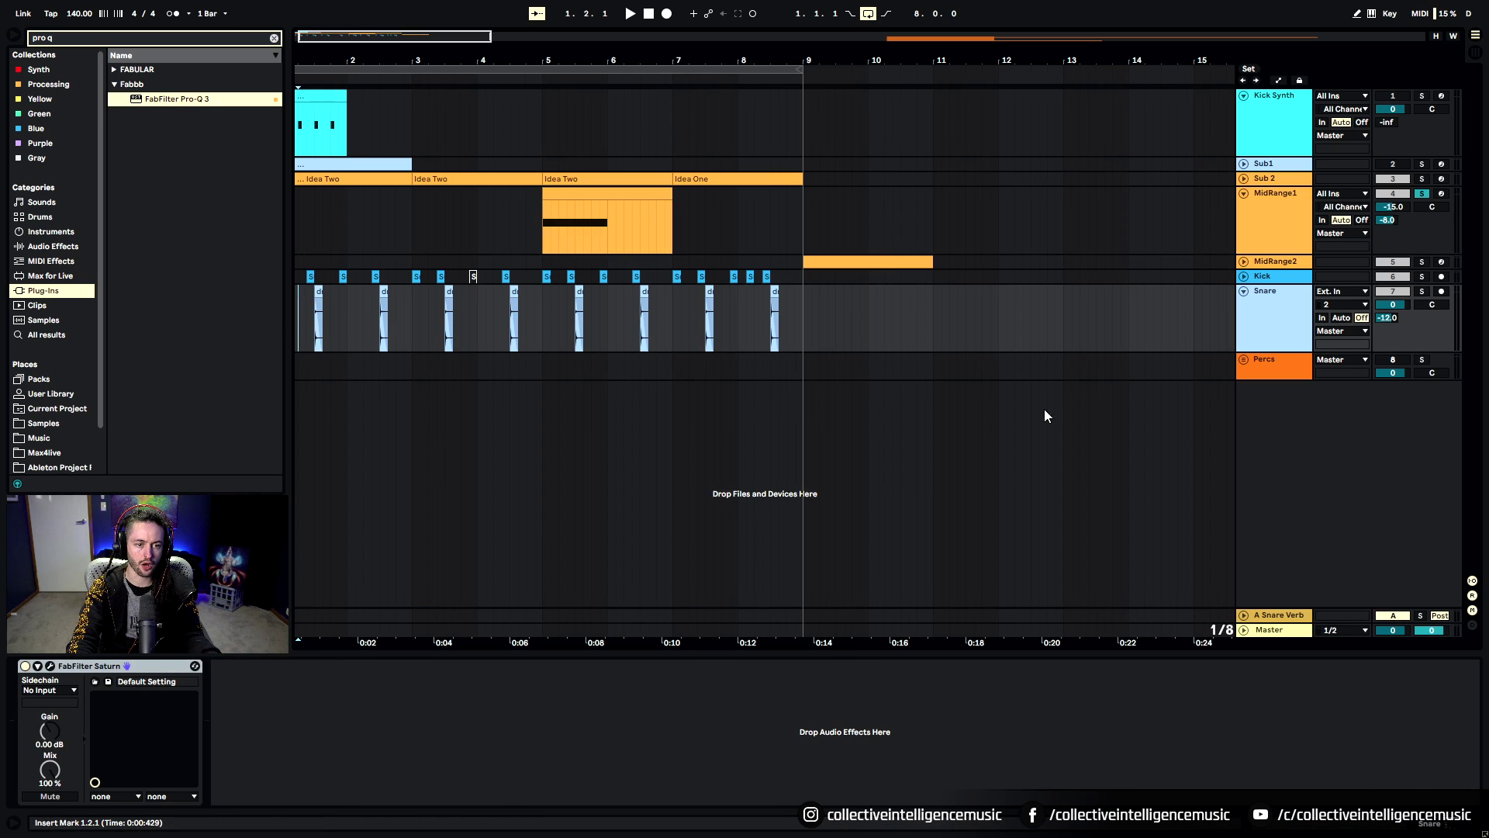
{"action": "left_click", "coordinate": [1272, 623]}
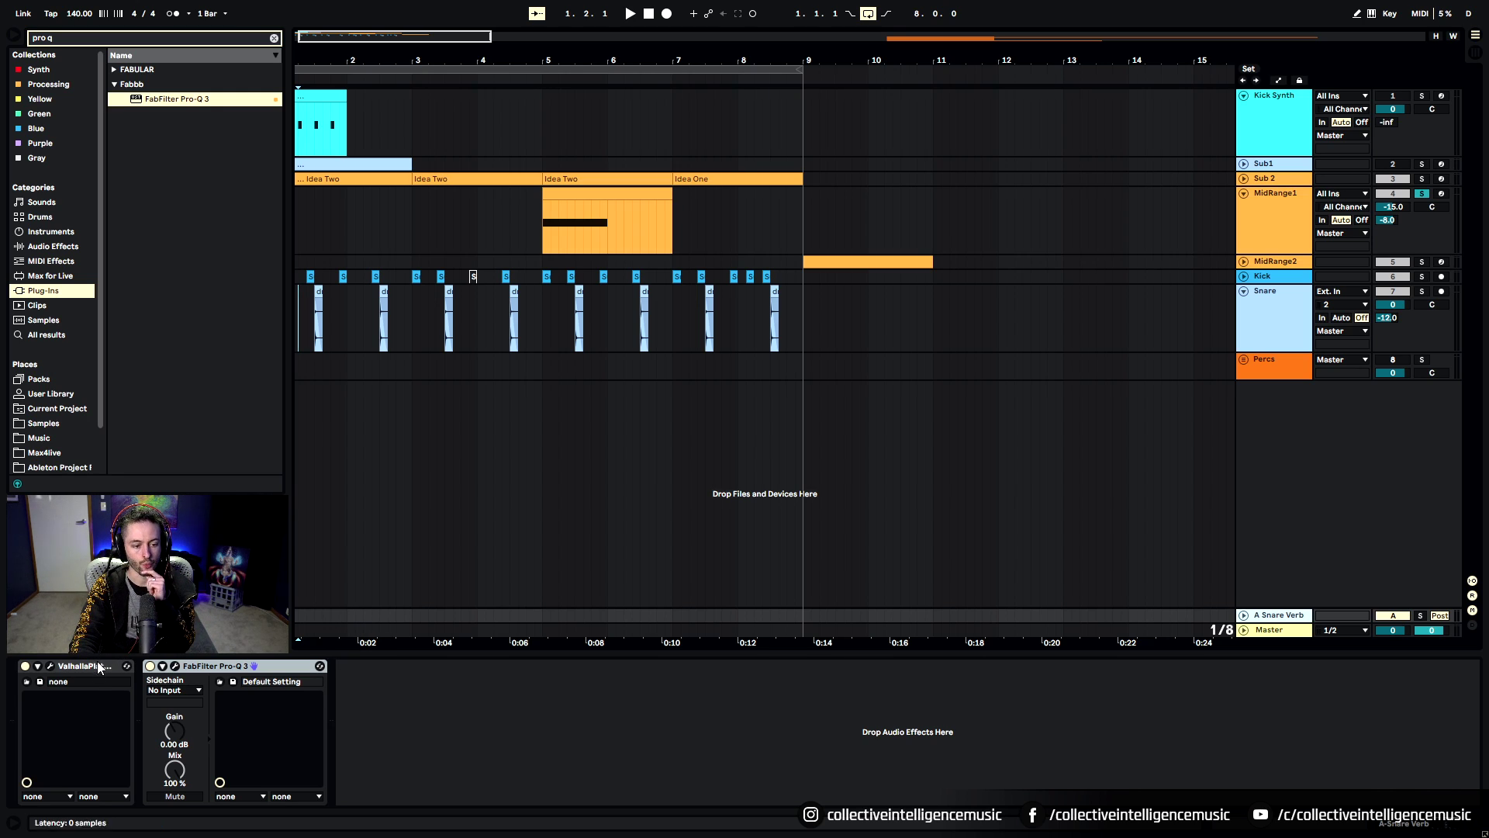
Insert a new audio track below Percs
{"action": "left_click", "coordinate": [502, 365]}
{"action": "right_click", "coordinate": [1251, 434]}
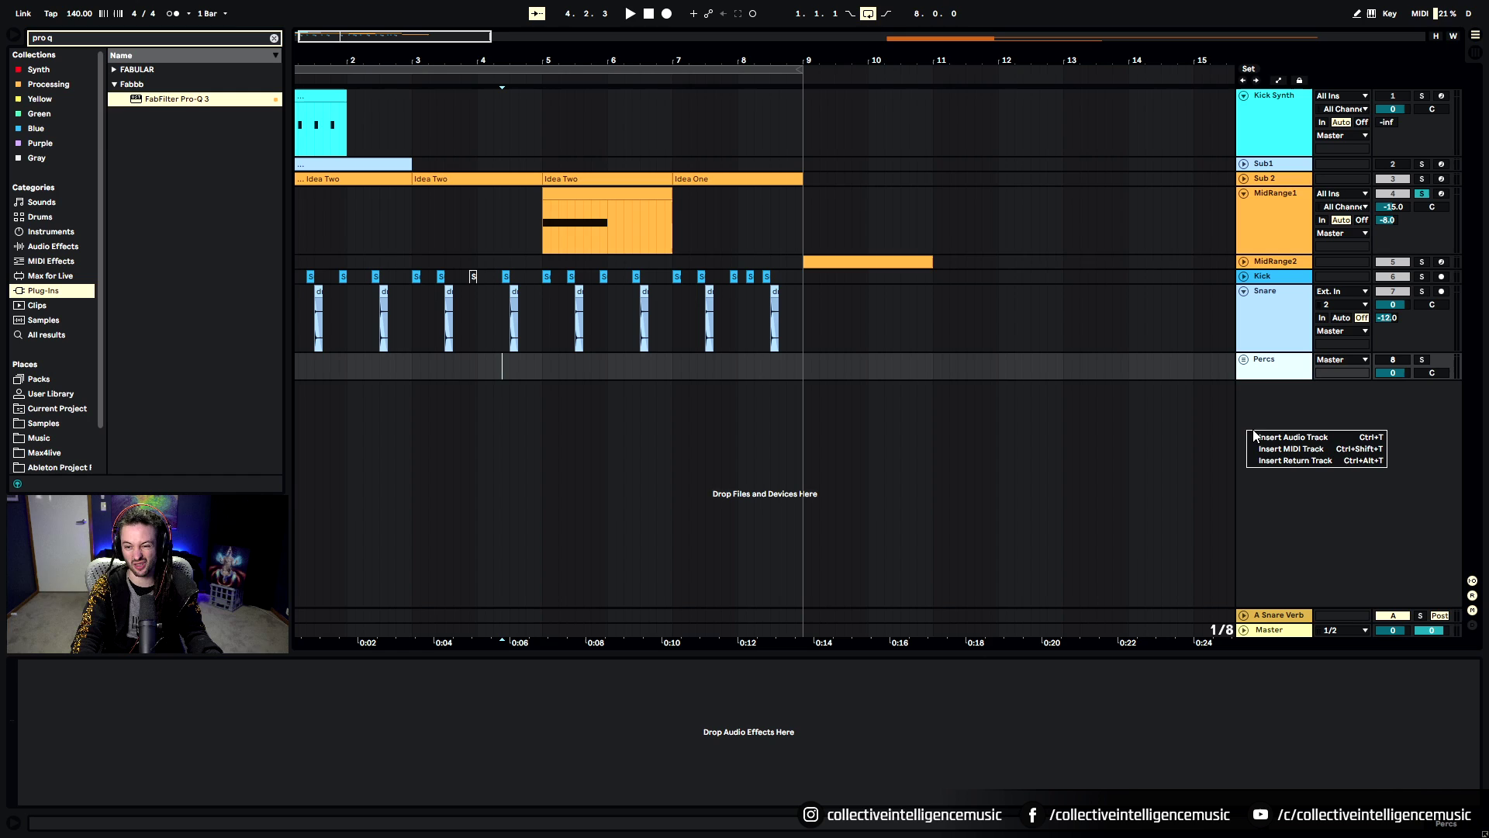
{"action": "left_click", "coordinate": [1256, 437]}
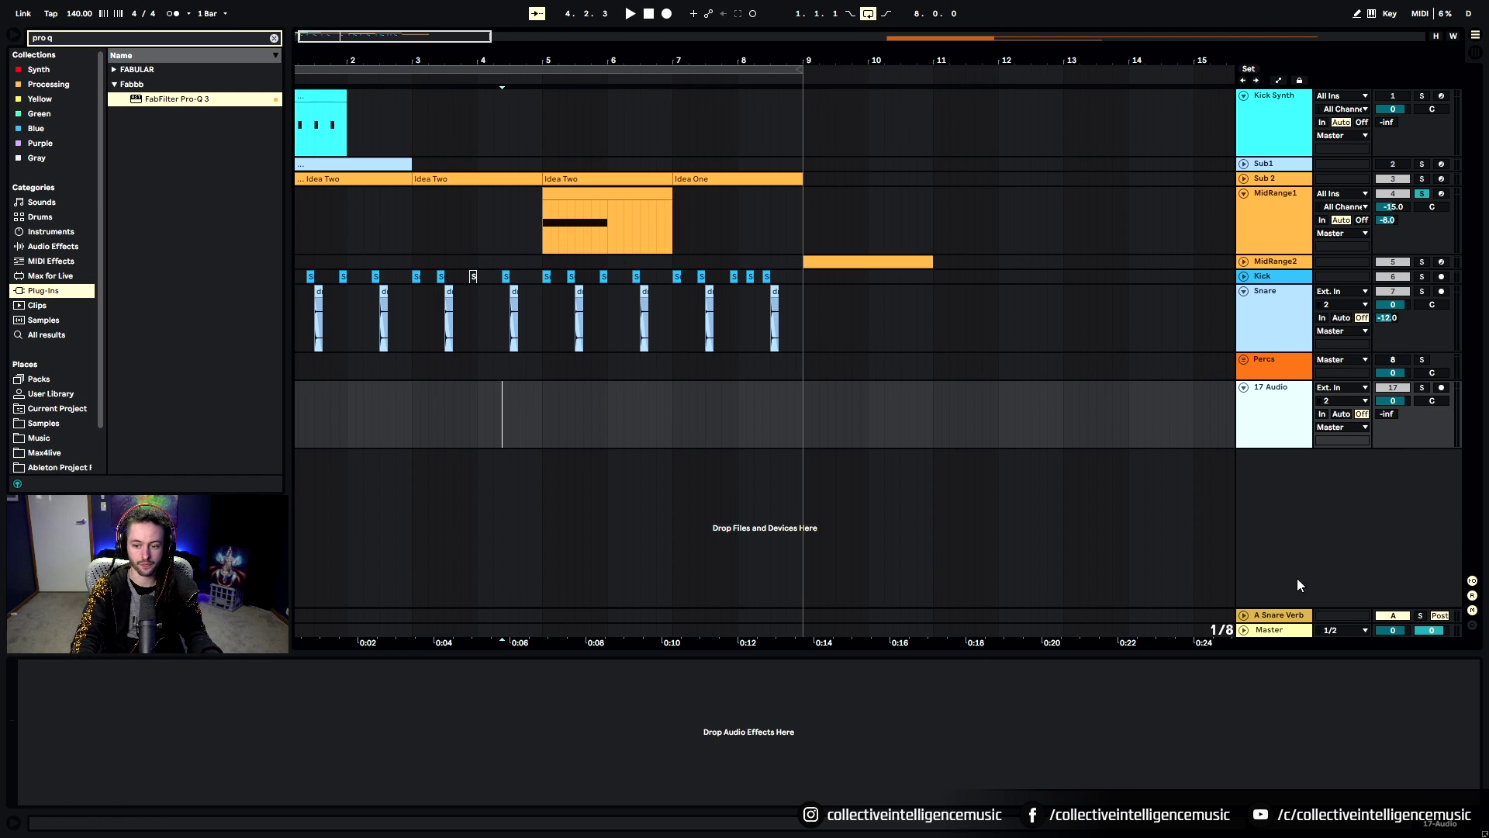
Rename the A Snare Verb return track as MediumVerb
{"action": "left_click", "coordinate": [1295, 614]}
{"action": "right_click", "coordinate": [1292, 619]}
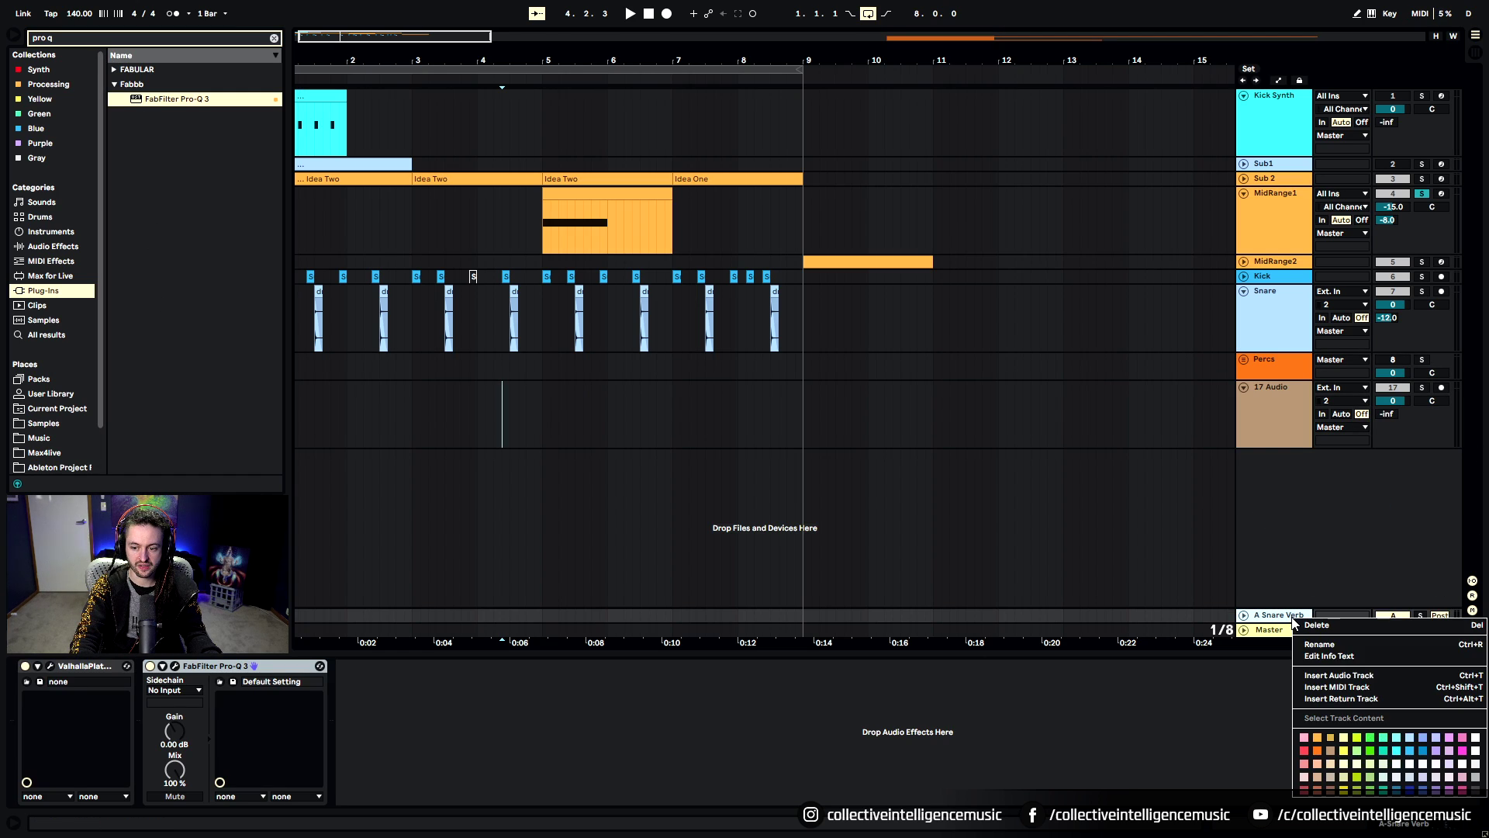
{"action": "left_click", "coordinate": [1328, 649]}
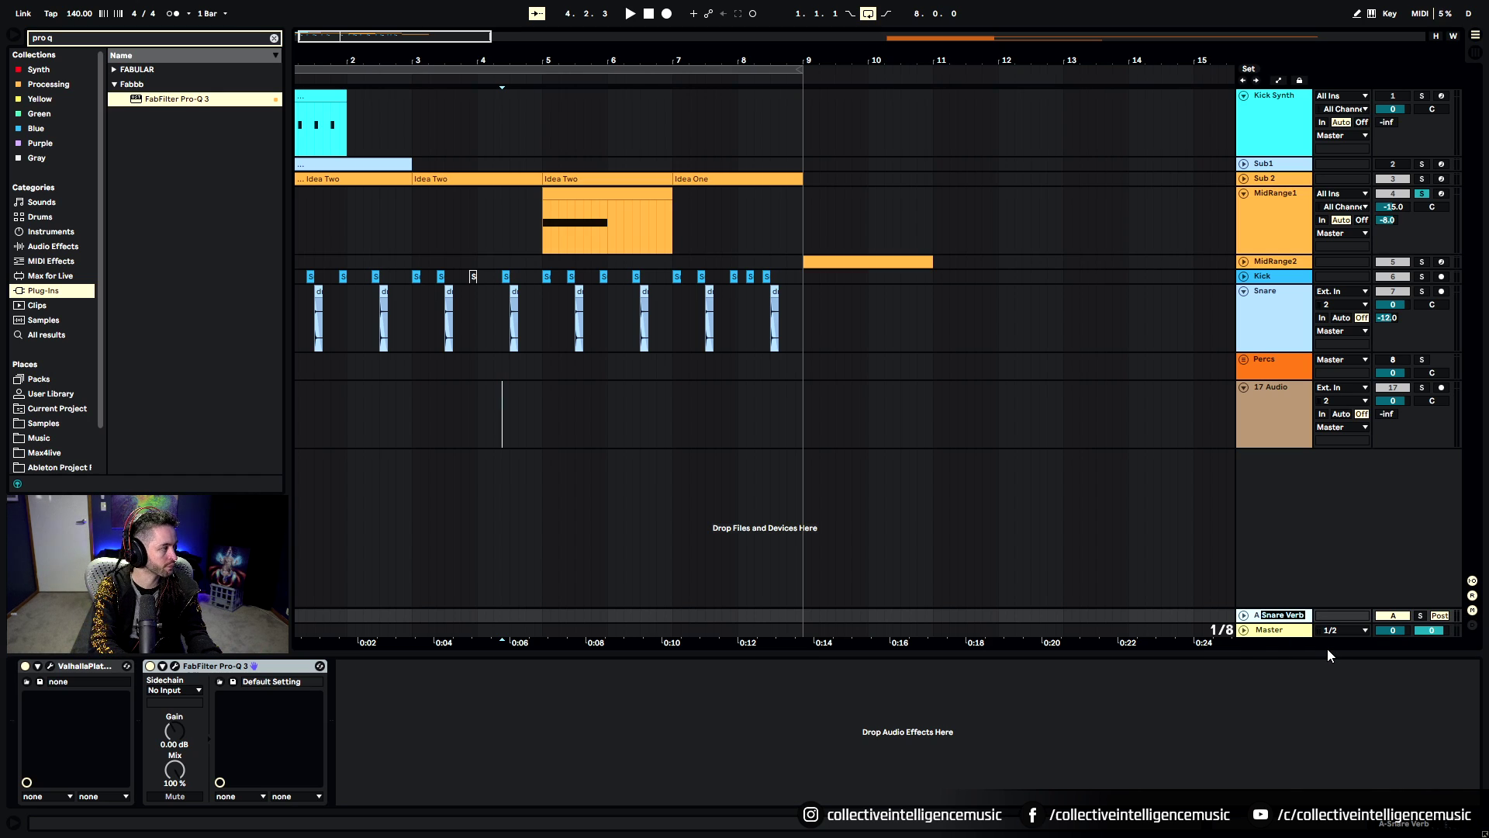
{"action": "type", "text": "Medi"}
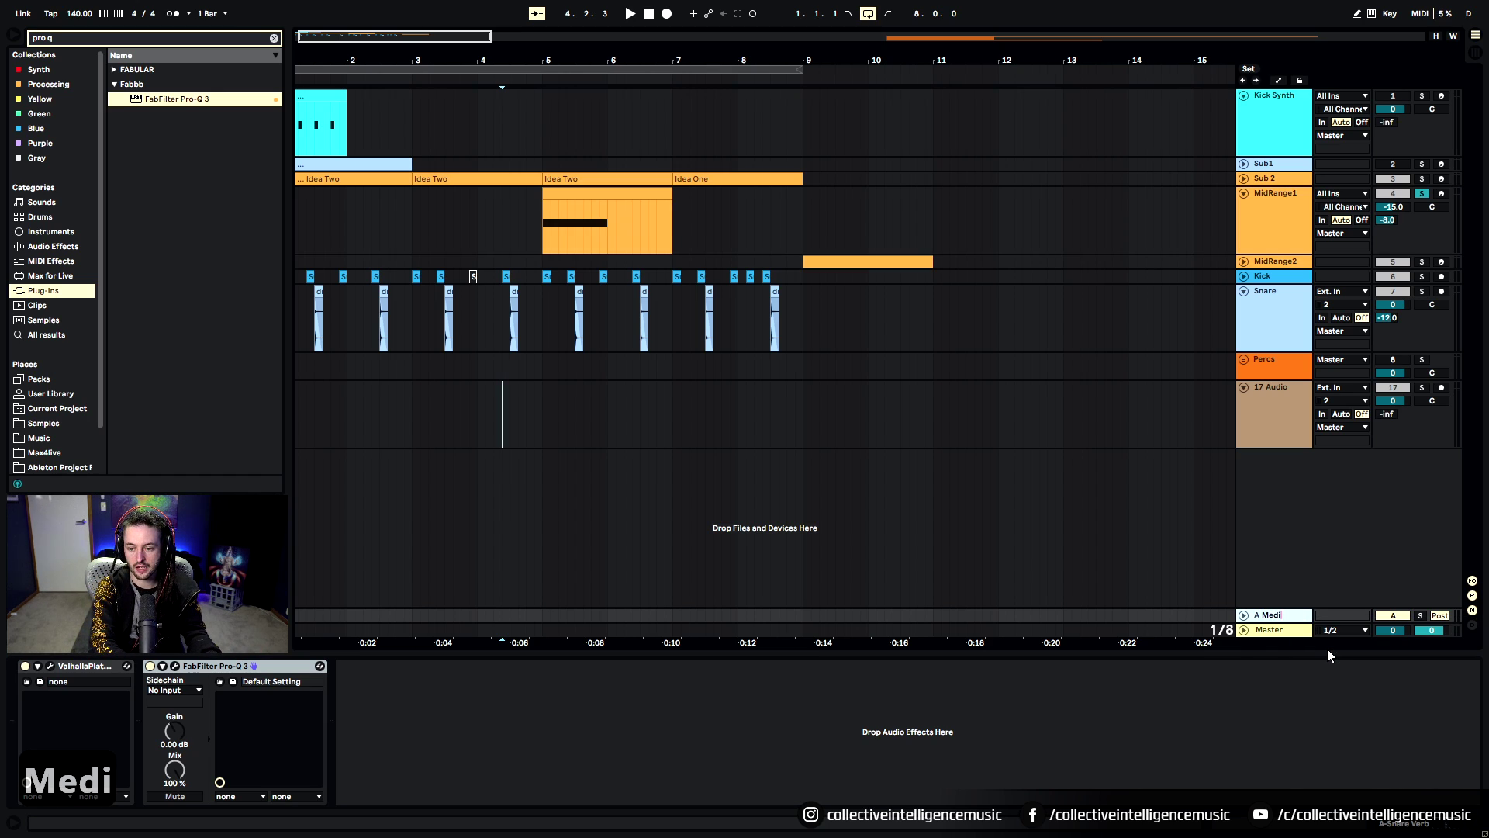
{"action": "type", "text": "umVerb"}
{"action": "key", "text": "Return"}
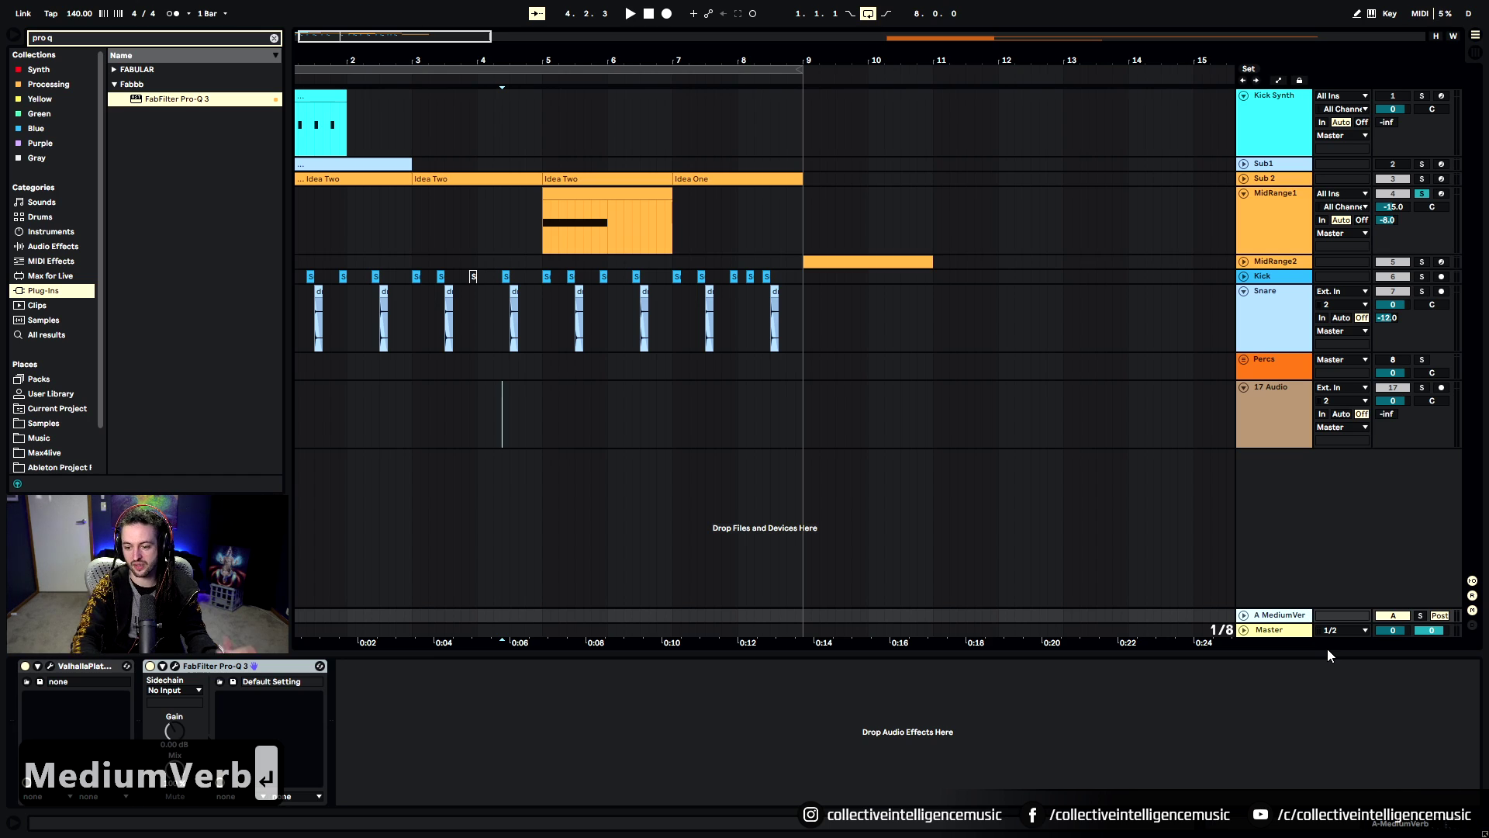
Insert a second return track and name it LongVerb
{"action": "right_click", "coordinate": [1294, 621]}
{"action": "left_click", "coordinate": [1282, 659]}
{"action": "key", "text": "ctrl+r"}
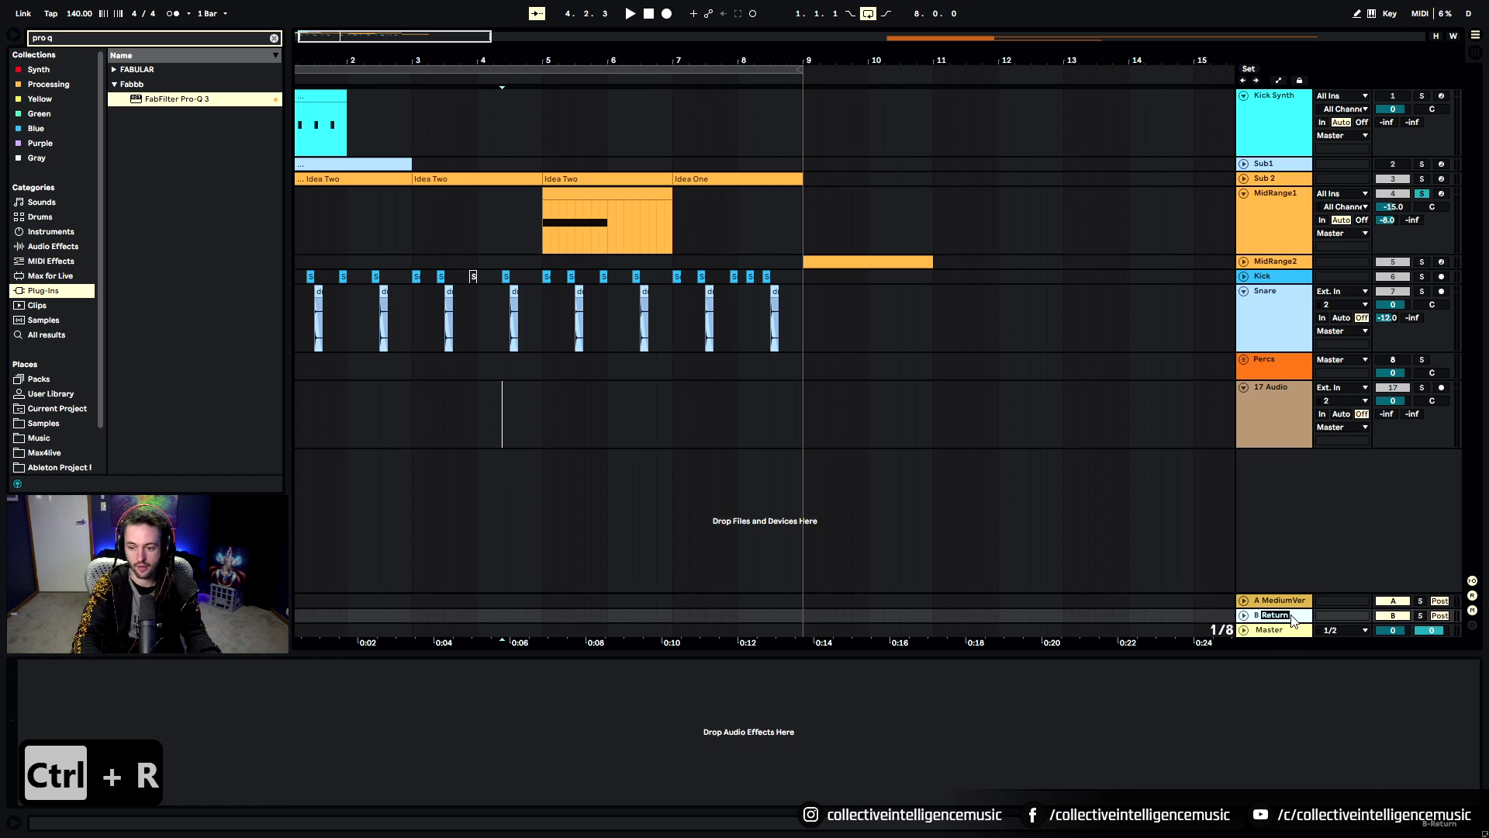
{"action": "type", "text": "LongVerb"}
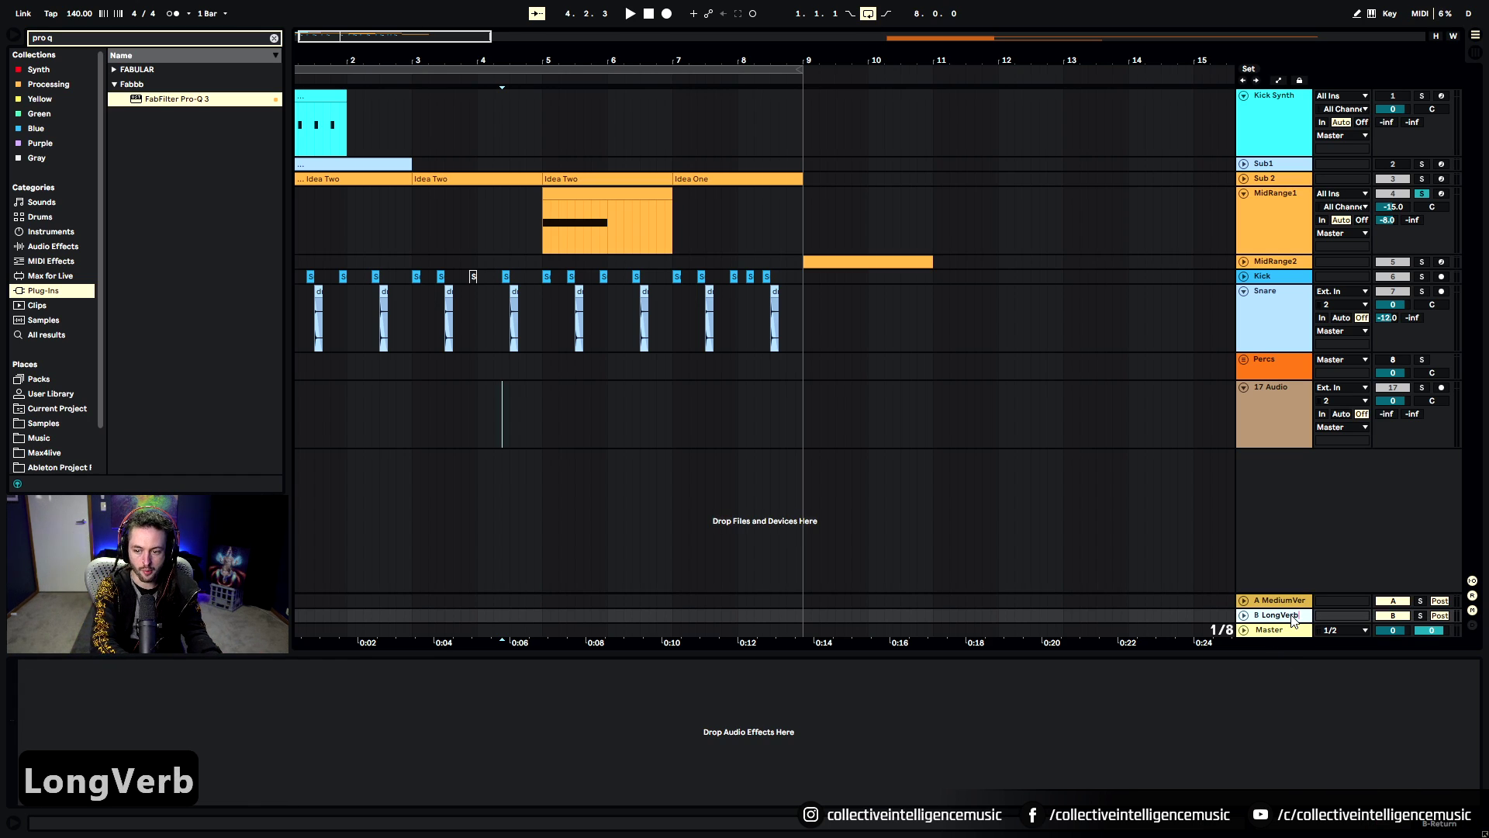
{"action": "key", "text": "Return"}
Copy ValhallaPlate and Pro-Q 3 from MediumVerb to LongVerb, and set the copied plate's decay to 5.5 s
{"action": "left_click", "coordinate": [1273, 603]}
{"action": "left_click", "coordinate": [87, 667]}
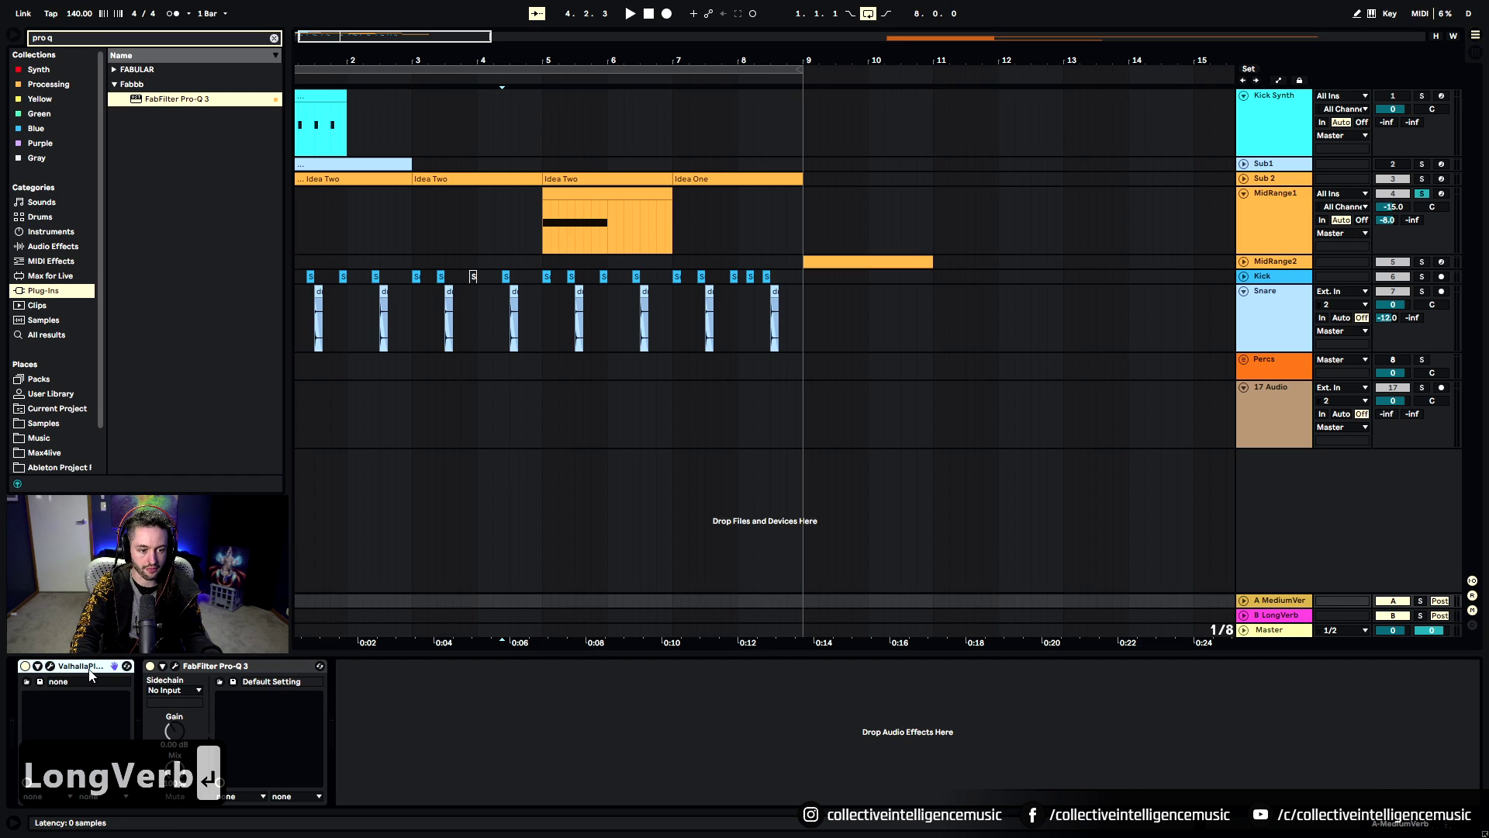
{"action": "left_click", "coordinate": [203, 667], "text": "shift"}
{"action": "key", "text": "ctrl+c"}
{"action": "left_click", "coordinate": [1267, 618]}
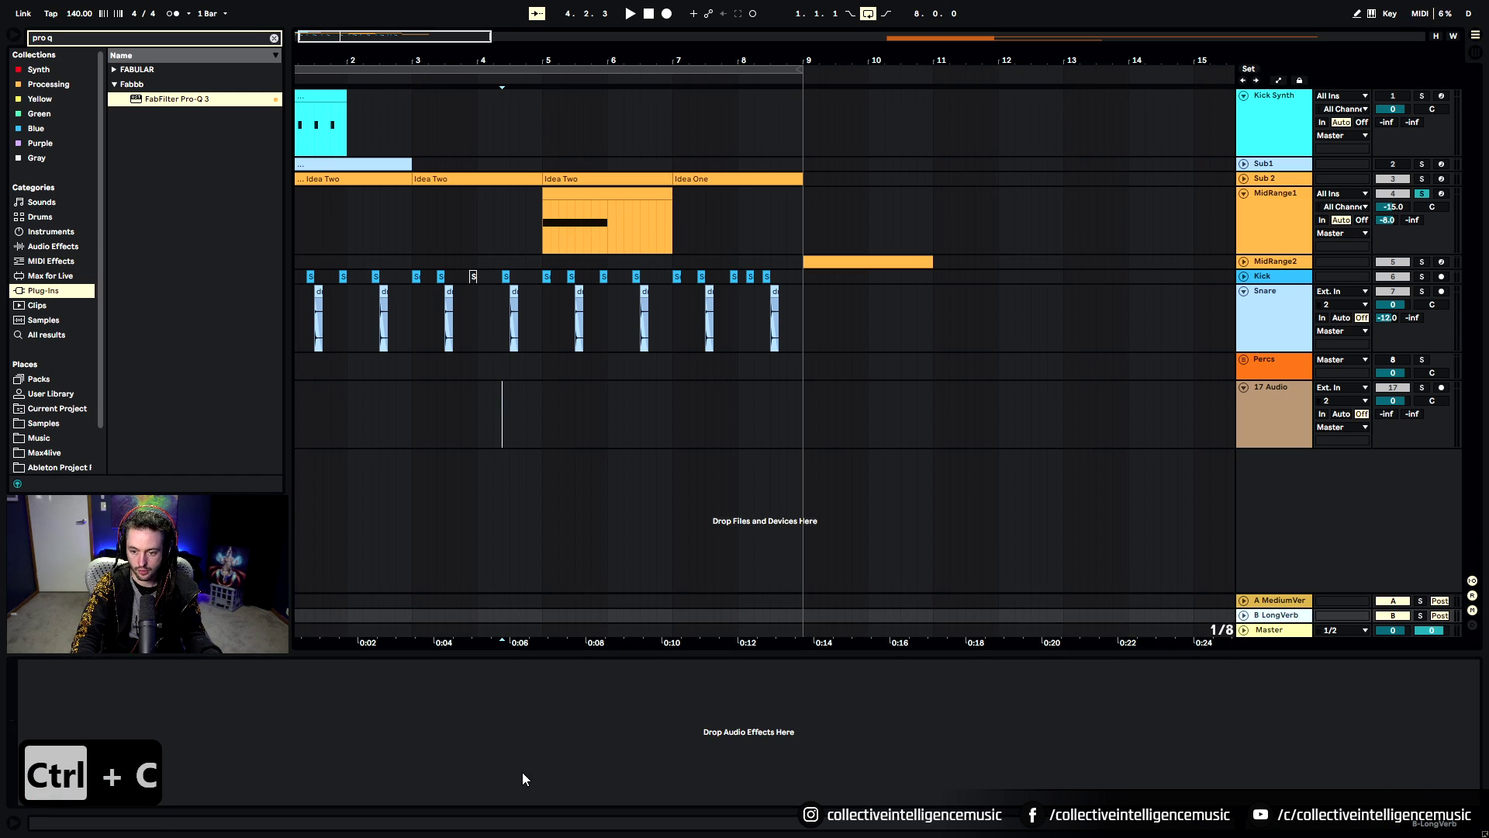
{"action": "key", "text": "ctrl+v"}
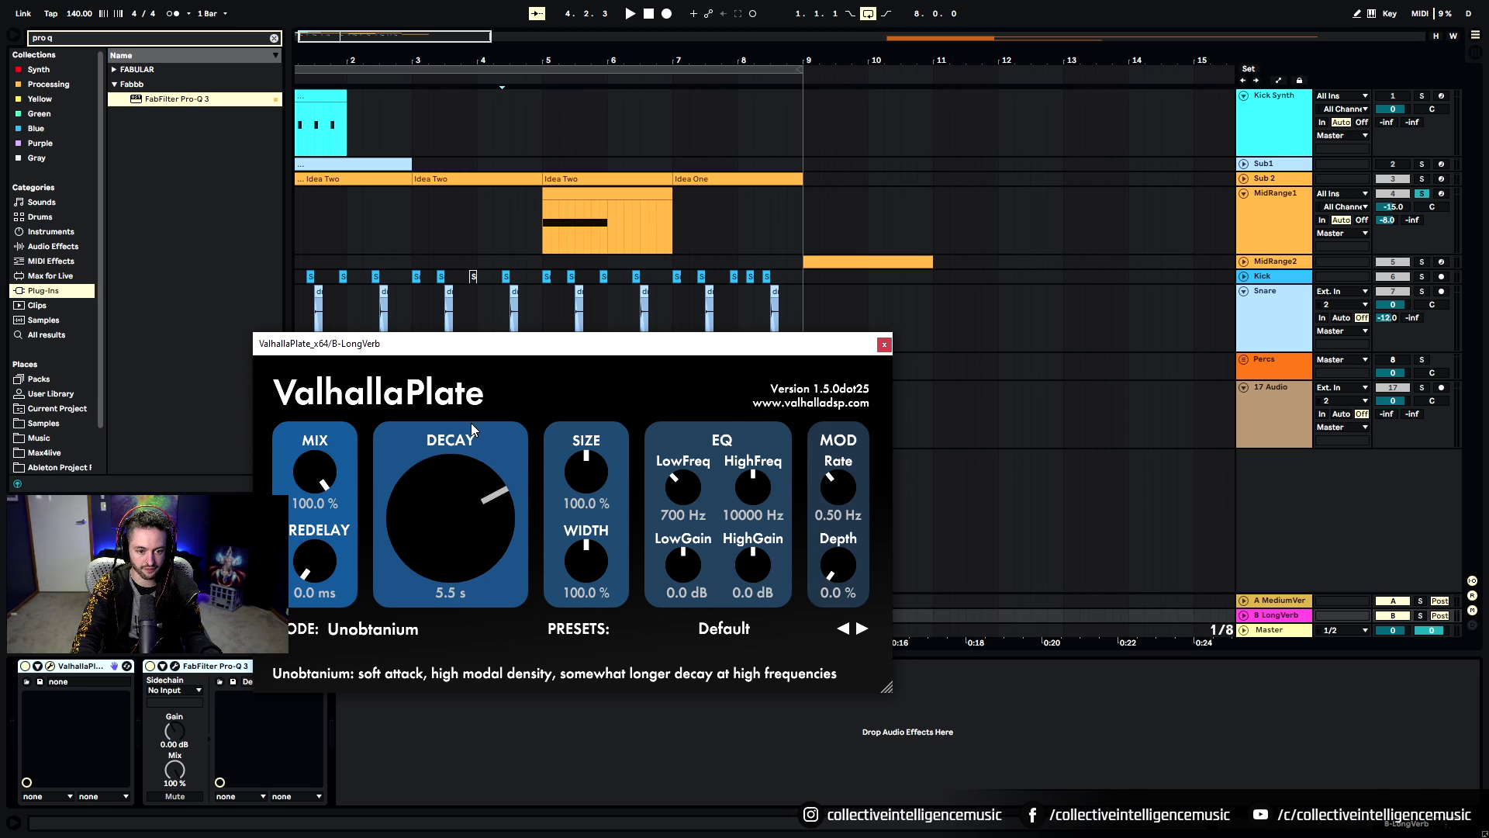
{"action": "left_click", "coordinate": [883, 344]}
Search the Samples folder for "hat" and expand Closed hats 1 inside Bill hats
{"action": "left_click", "coordinate": [811, 411]}
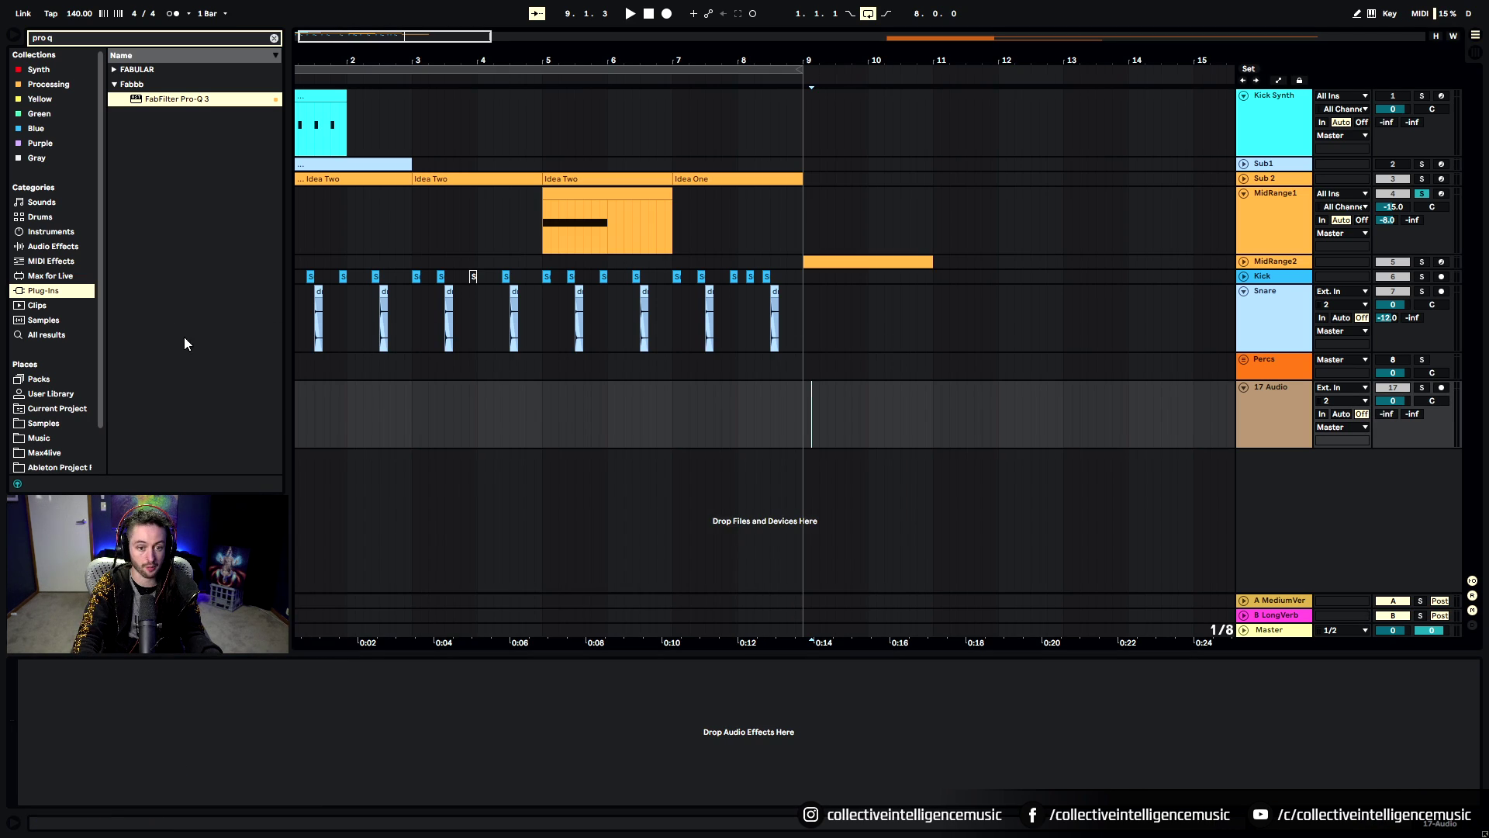
{"action": "left_click", "coordinate": [273, 38]}
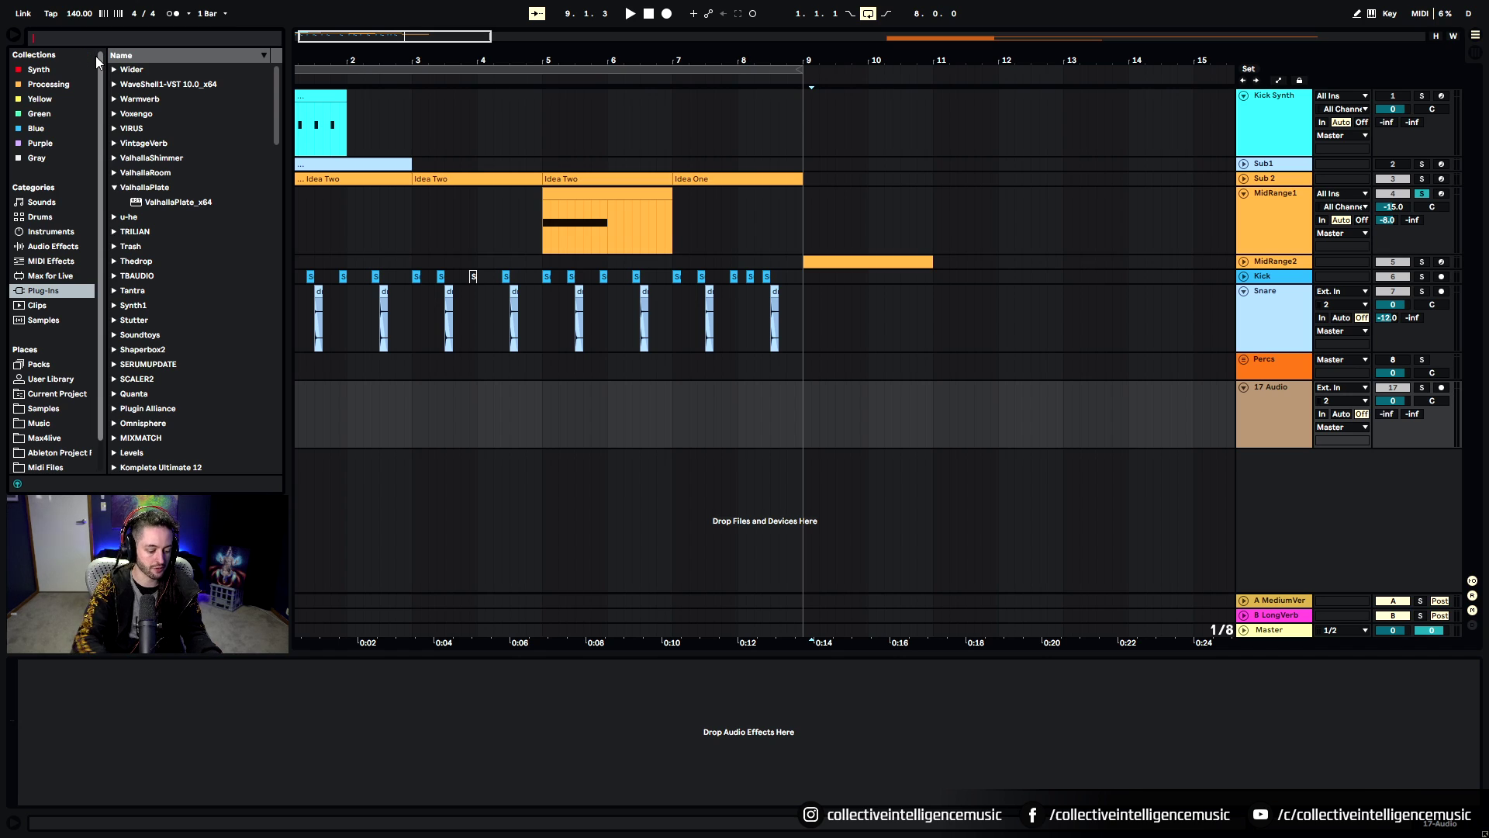
{"action": "type", "text": "hat"}
{"action": "left_click", "coordinate": [40, 438]}
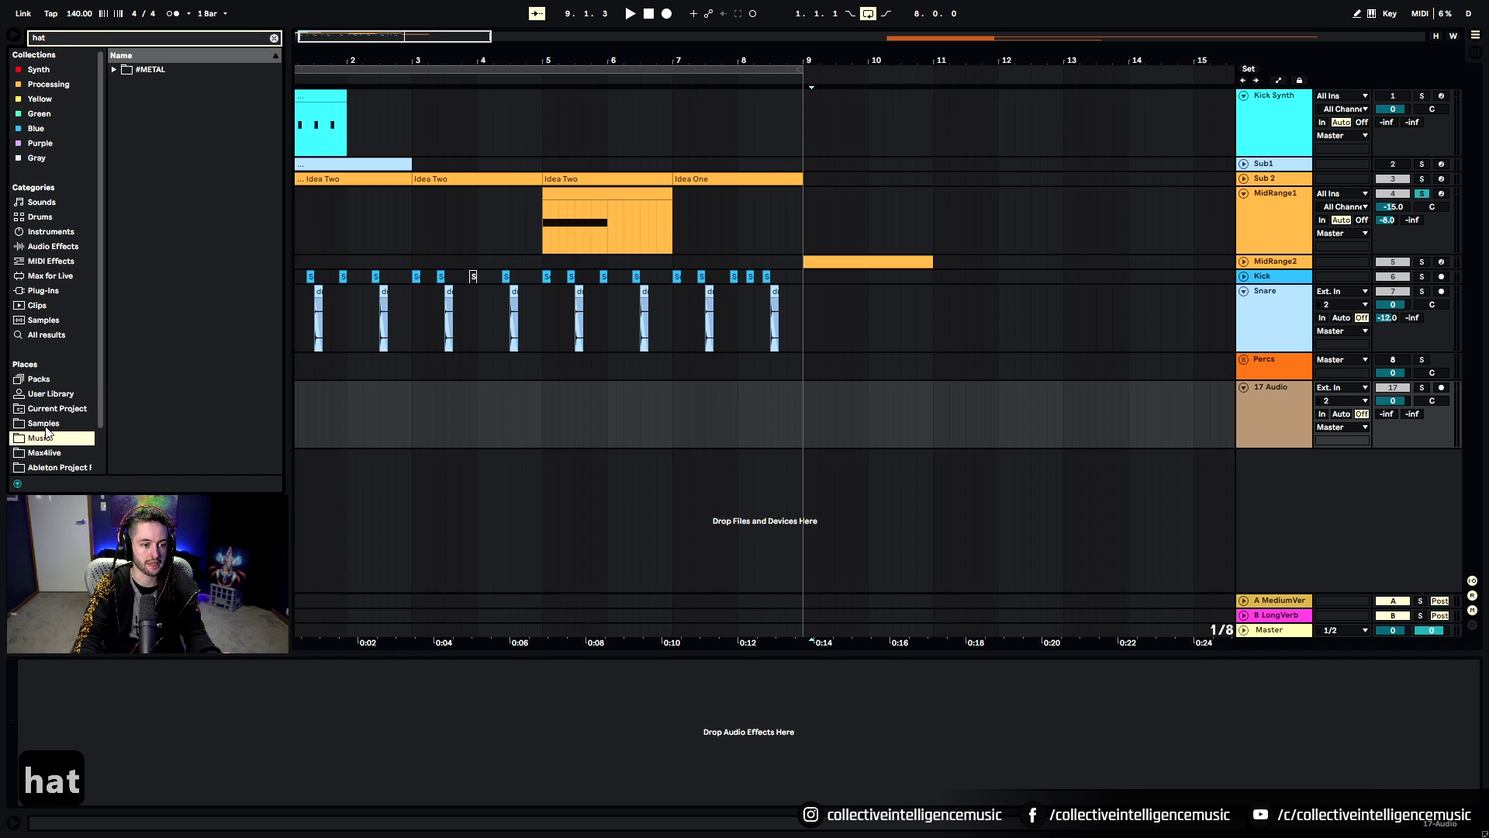
{"action": "left_click", "coordinate": [43, 422]}
{"action": "left_click", "coordinate": [115, 99]}
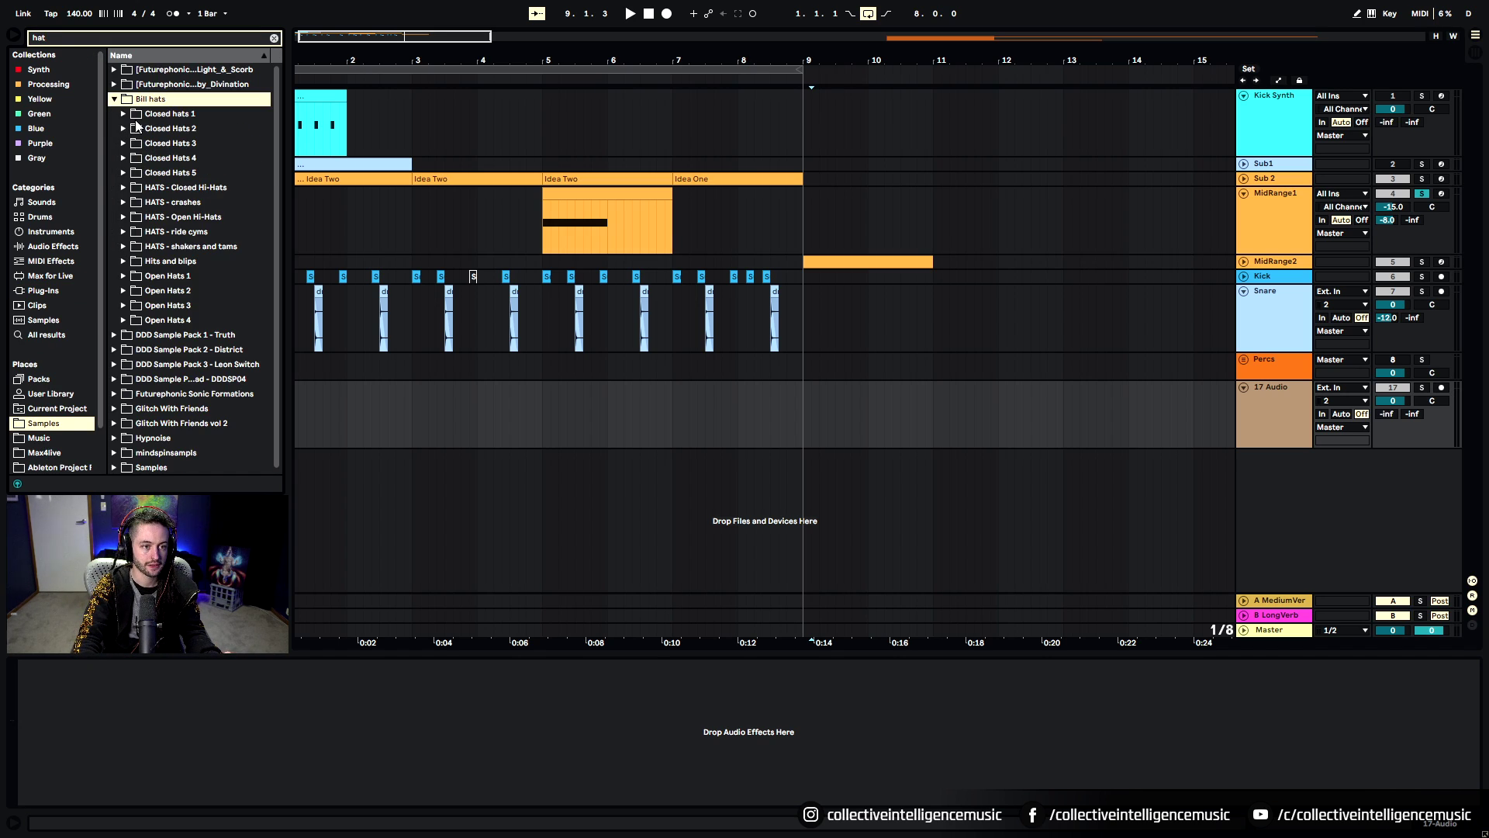
{"action": "left_click", "coordinate": [124, 114]}
Place C Hat 1.WAV on the new audio track at 2.1.3, and solo the track with its LongVerb send at 0
{"action": "left_click", "coordinate": [183, 129]}
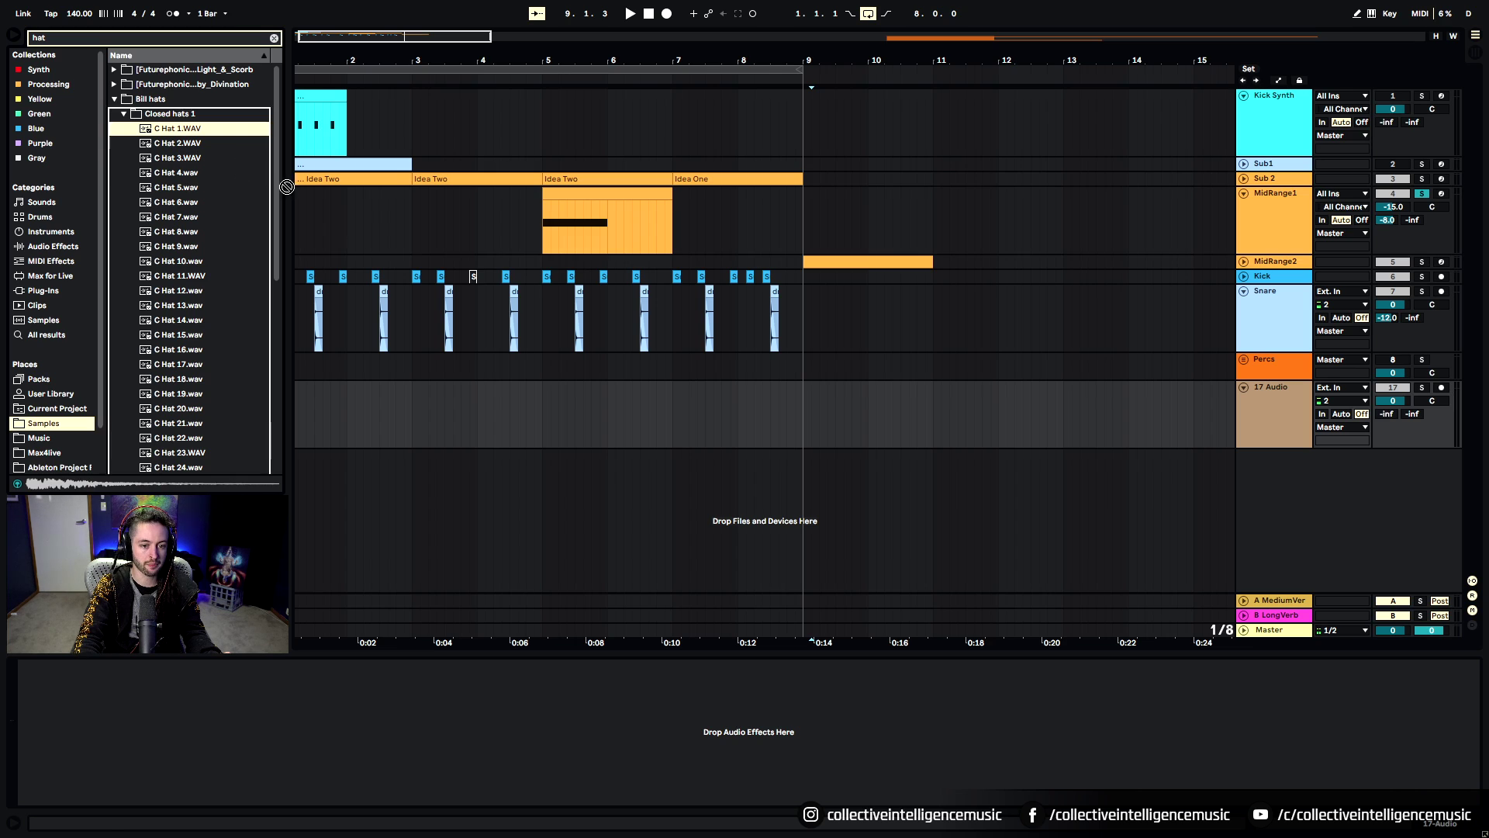
{"action": "left_click", "coordinate": [350, 392]}
{"action": "left_click_drag", "start_coordinate": [365, 425], "coordinate": [356, 427]}
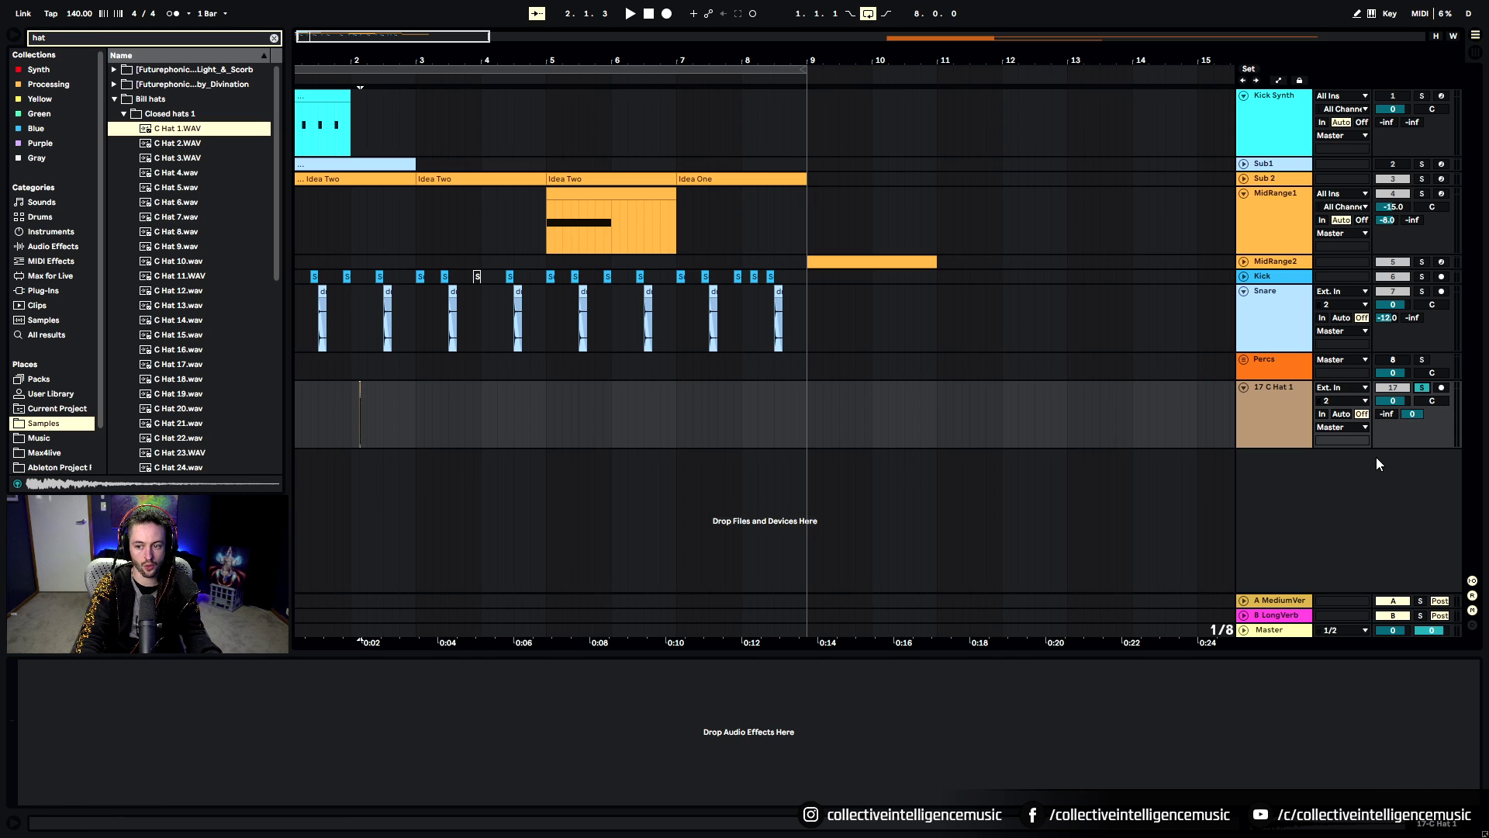
Play the soloed hat from 2.1.3 to hear its LongVerb tail
{"action": "left_click_drag", "start_coordinate": [361, 62], "coordinate": [416, 96]}
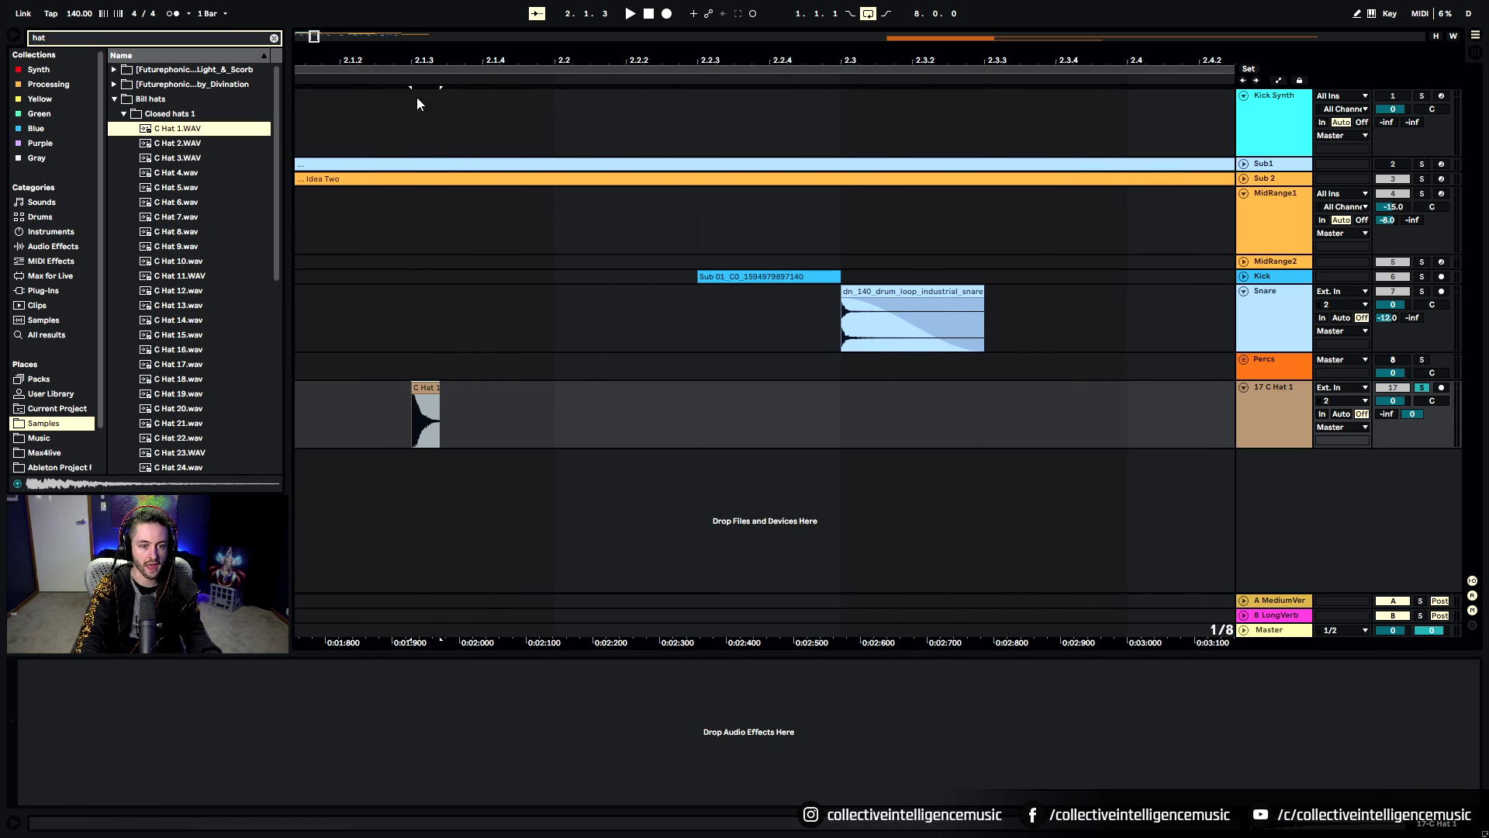
{"action": "key", "text": "space"}
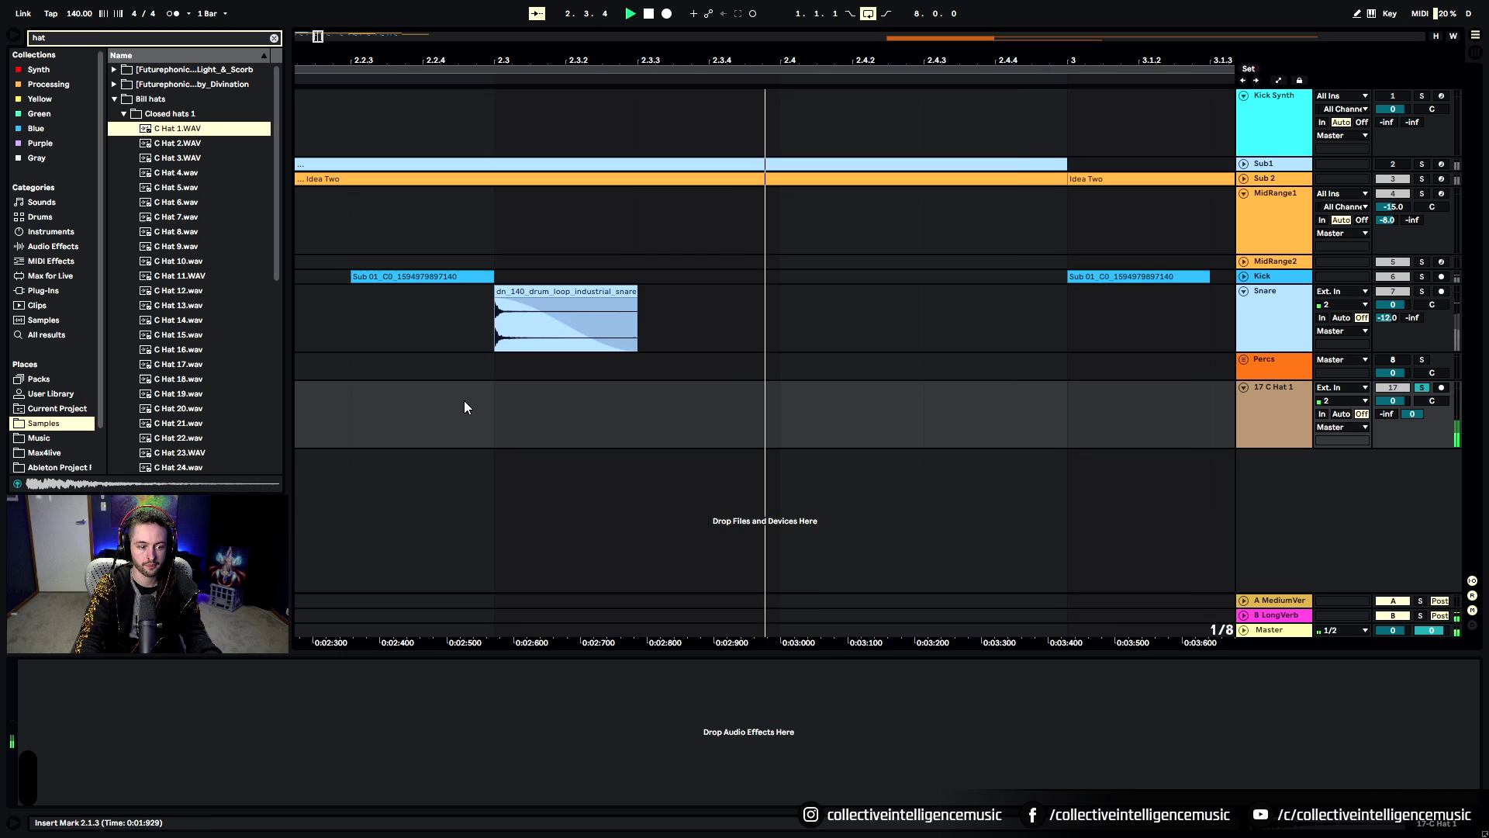
{"action": "left_click_drag", "start_coordinate": [596, 62], "coordinate": [595, 3]}
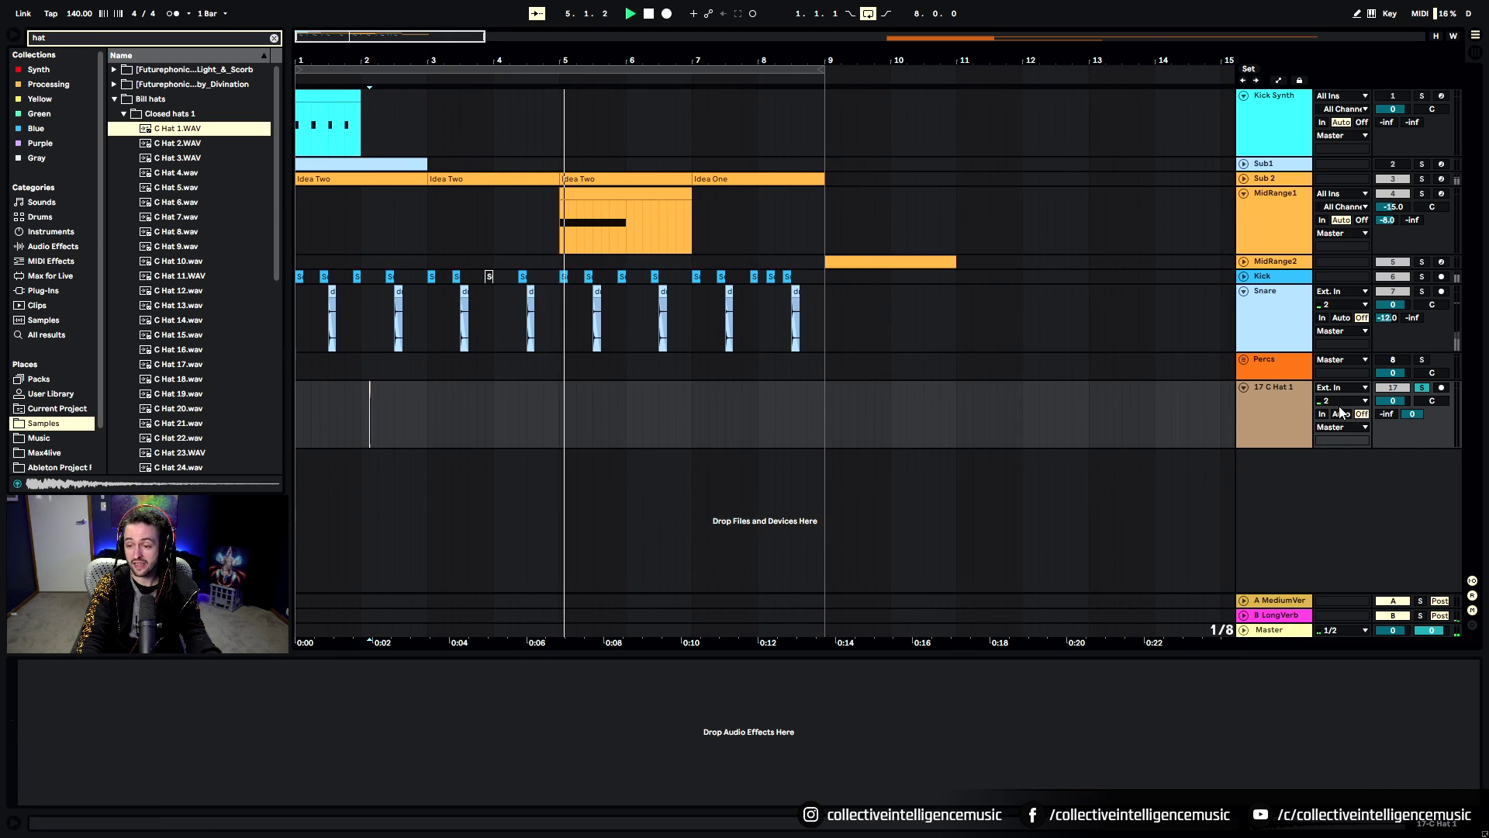
Set the C Hat 1 track's volume to -23.6 dB and repeatedly play the soloed hat with its long reverb
{"action": "mouse_move", "coordinate": [1392, 400]}
{"action": "left_mouse_down"}
{"action": "mouse_move", "coordinate": [1393, 434]}
{"action": "mouse_move", "coordinate": [1407, 400]}
{"action": "left_mouse_up"}
{"action": "key", "text": "space"}
{"action": "key", "text": "space"}
{"action": "key", "text": "space"}
{"action": "key", "text": "space"}
{"action": "key", "text": "space"}
{"action": "key", "text": "space"}
{"action": "key", "text": "space"}
{"action": "key", "text": "space"}
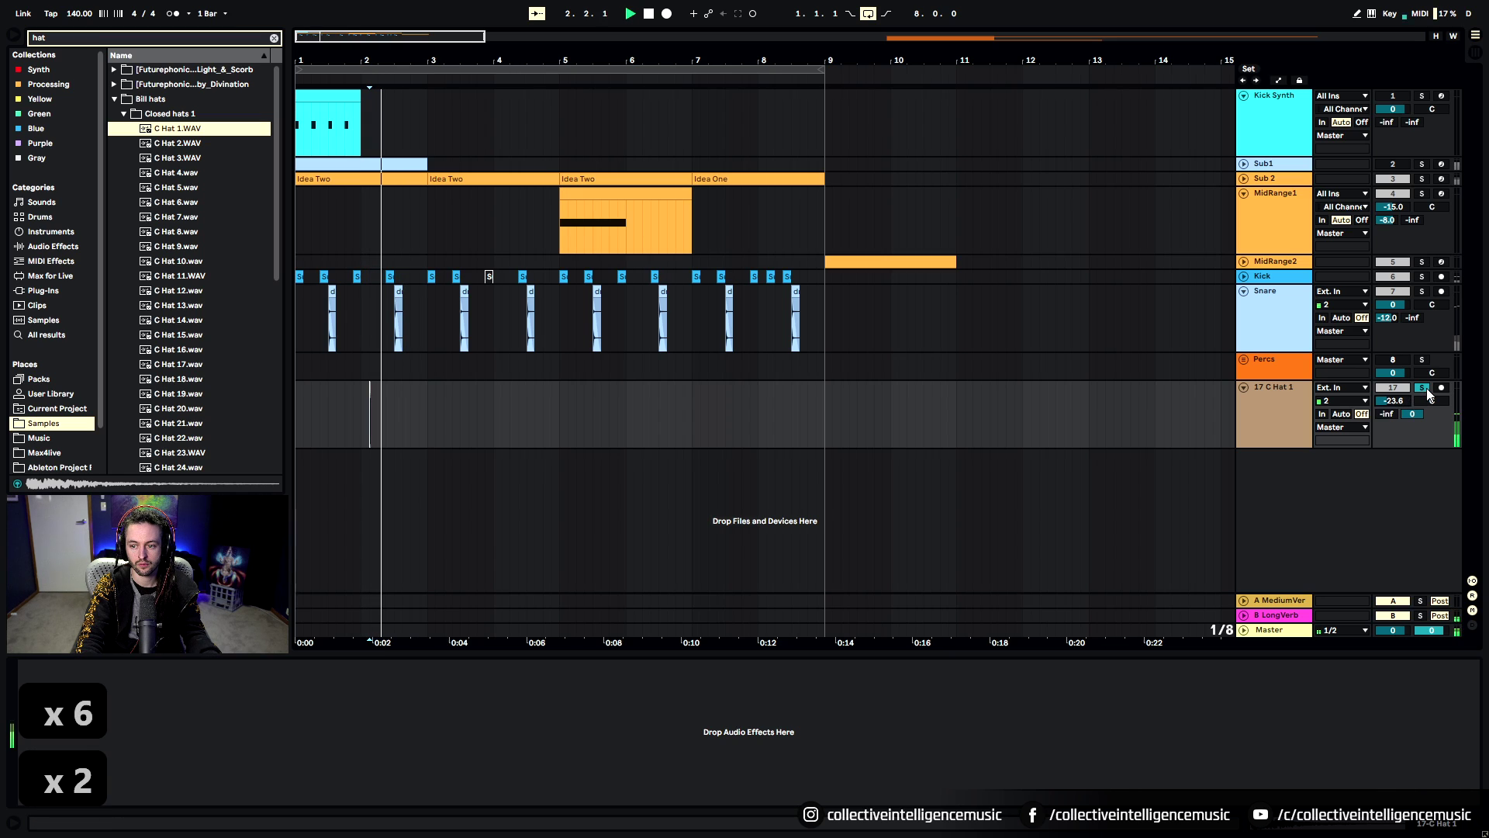
Unsolo the C Hat 1 track and play the full arrangement from 1.4.1 to hear the hat in context
{"action": "left_click", "coordinate": [1421, 387]}
{"action": "left_click", "coordinate": [346, 411]}
{"action": "key", "text": "space"}
{"action": "key", "text": "space"}
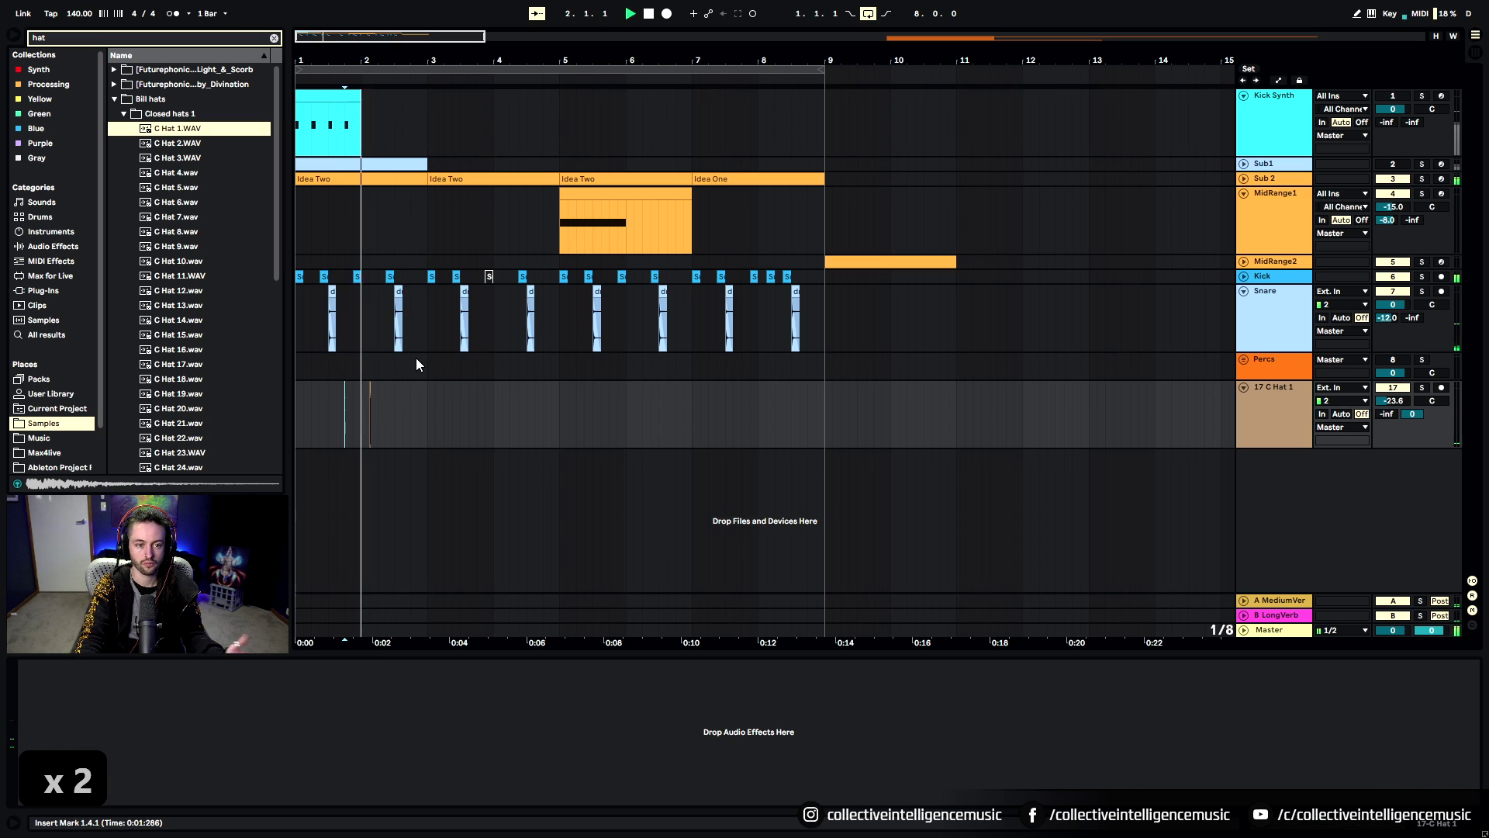
{"action": "key", "text": "space"}
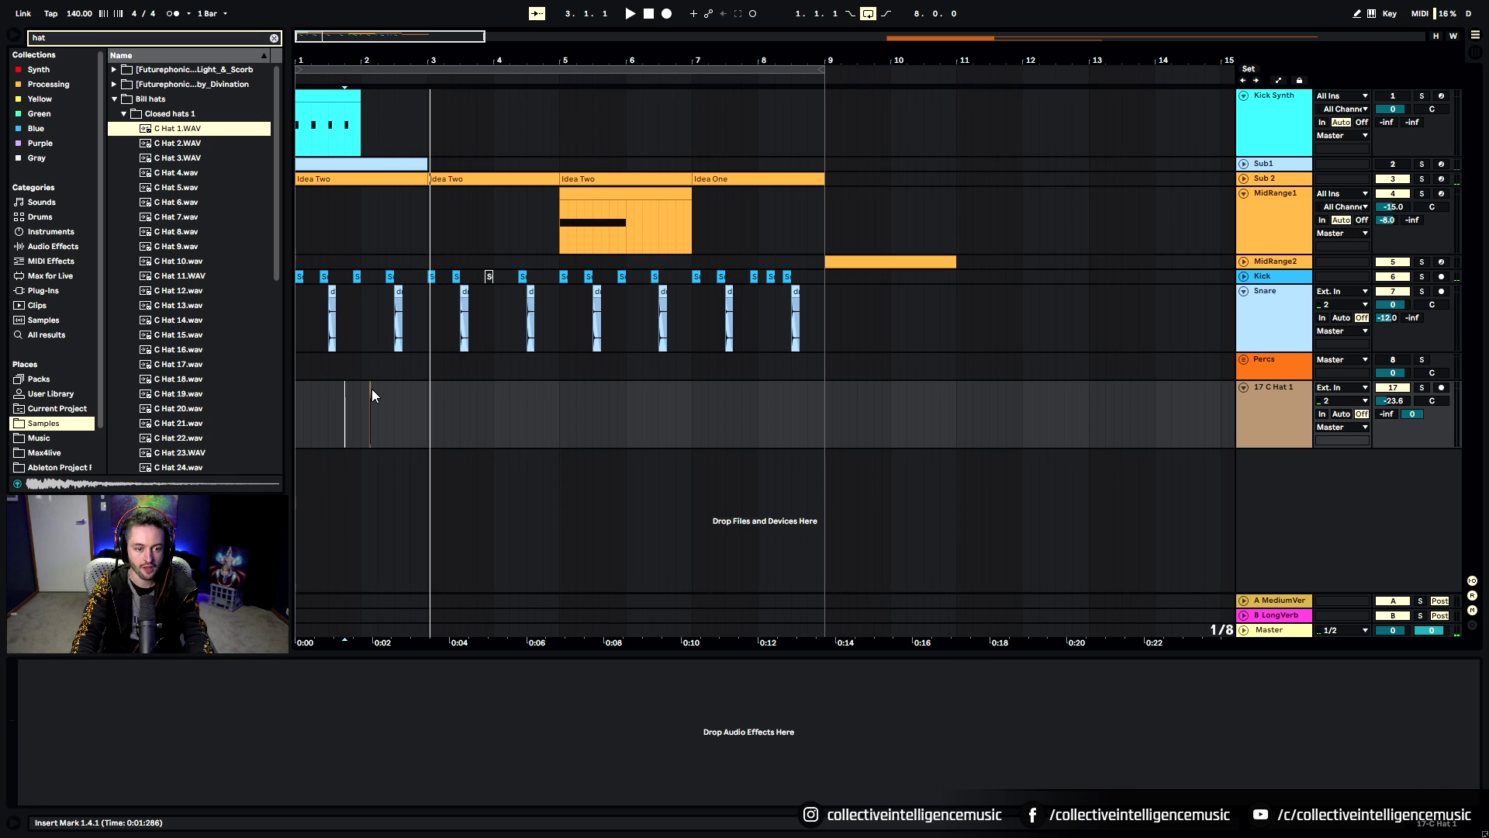
Place 808SHAK1.WAV from the "HATS - shakers and tams" folder at 3.1.3 on the C Hat 1 track, and play the arrangement
{"action": "left_click", "coordinate": [370, 393]}
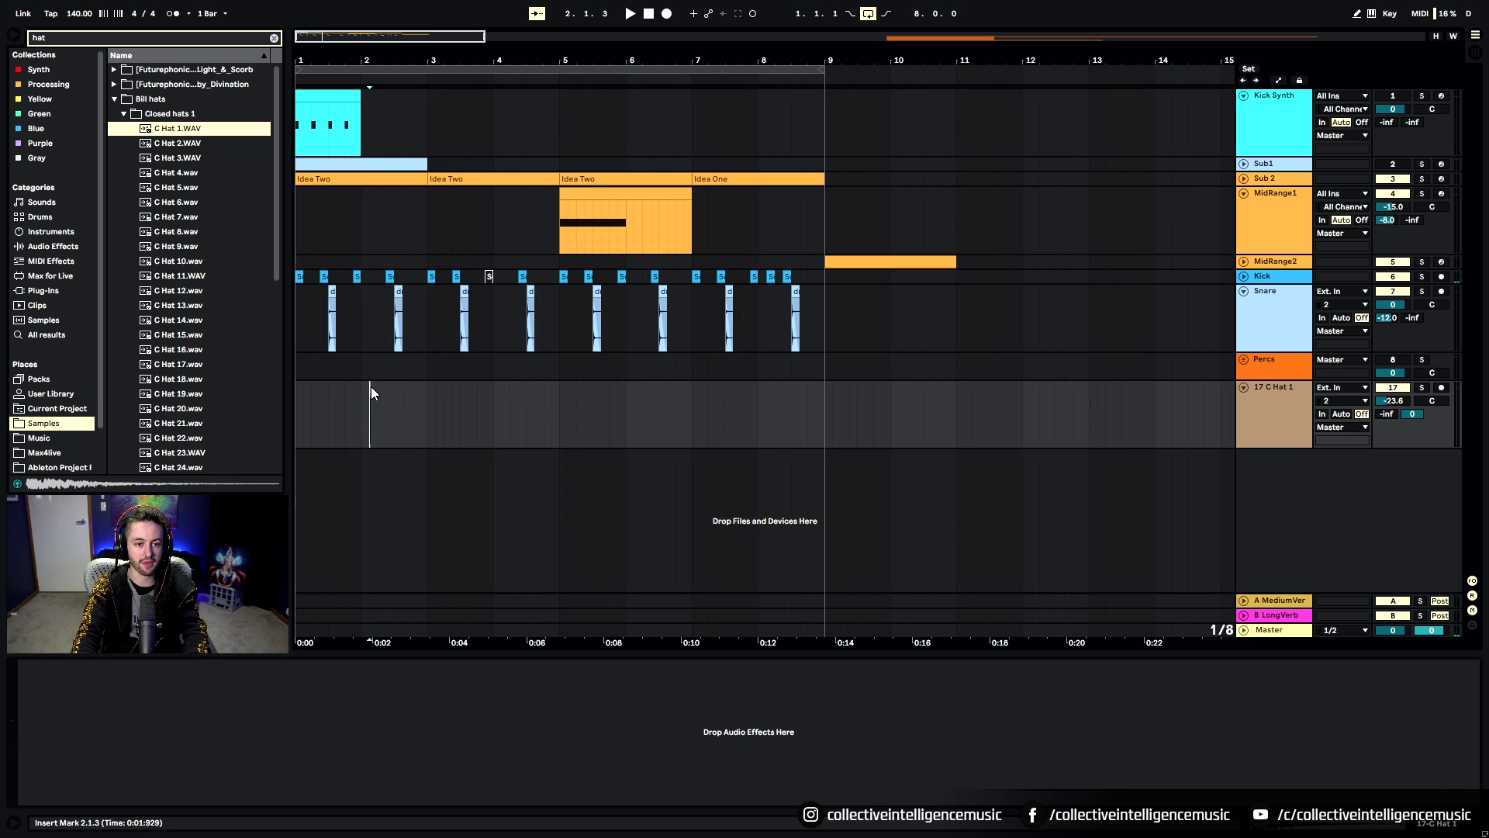
{"action": "left_click", "coordinate": [124, 116]}
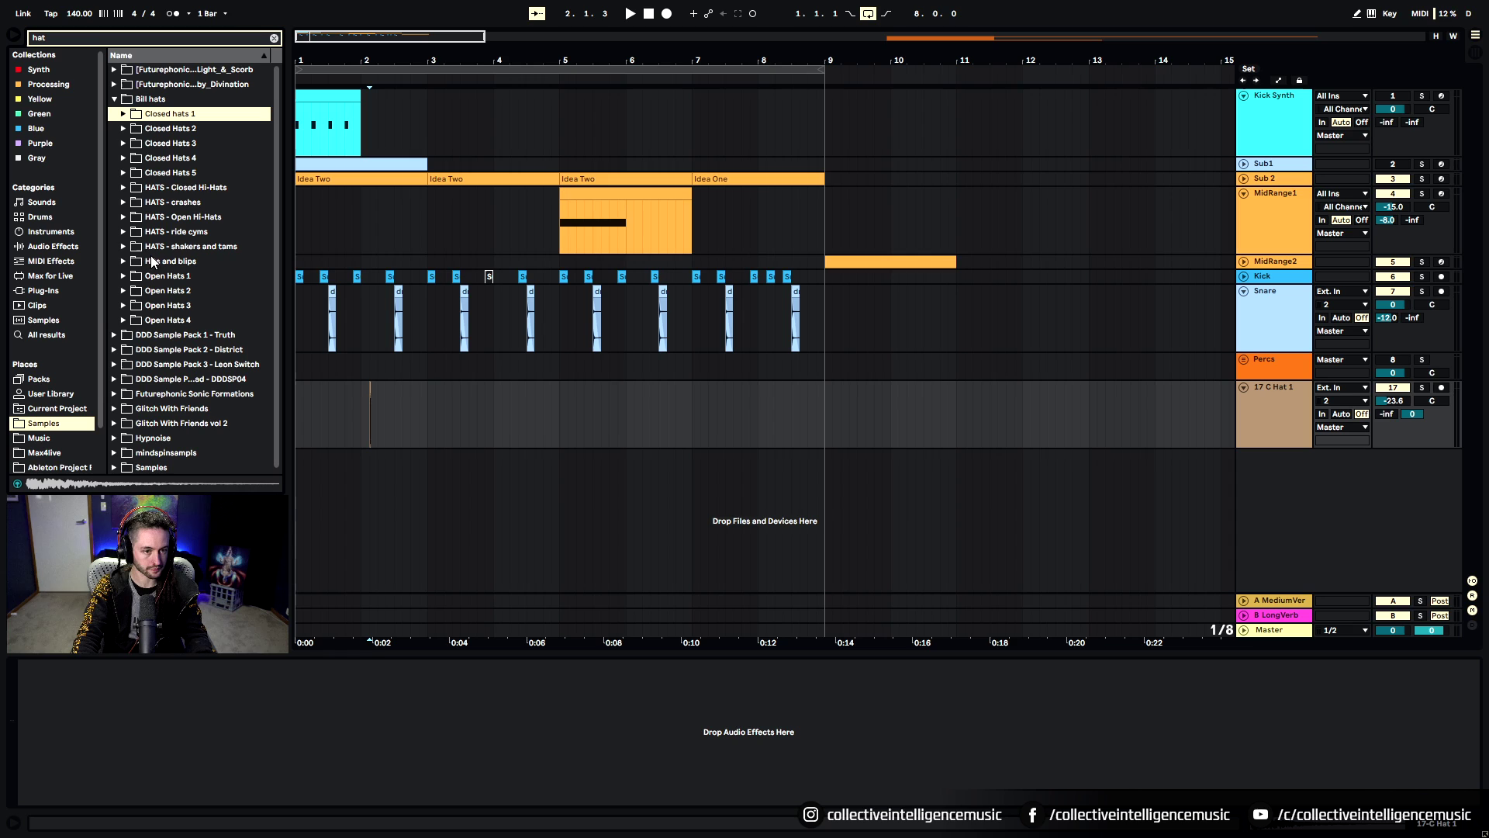
{"action": "left_click", "coordinate": [124, 247]}
{"action": "left_click", "coordinate": [172, 262]}
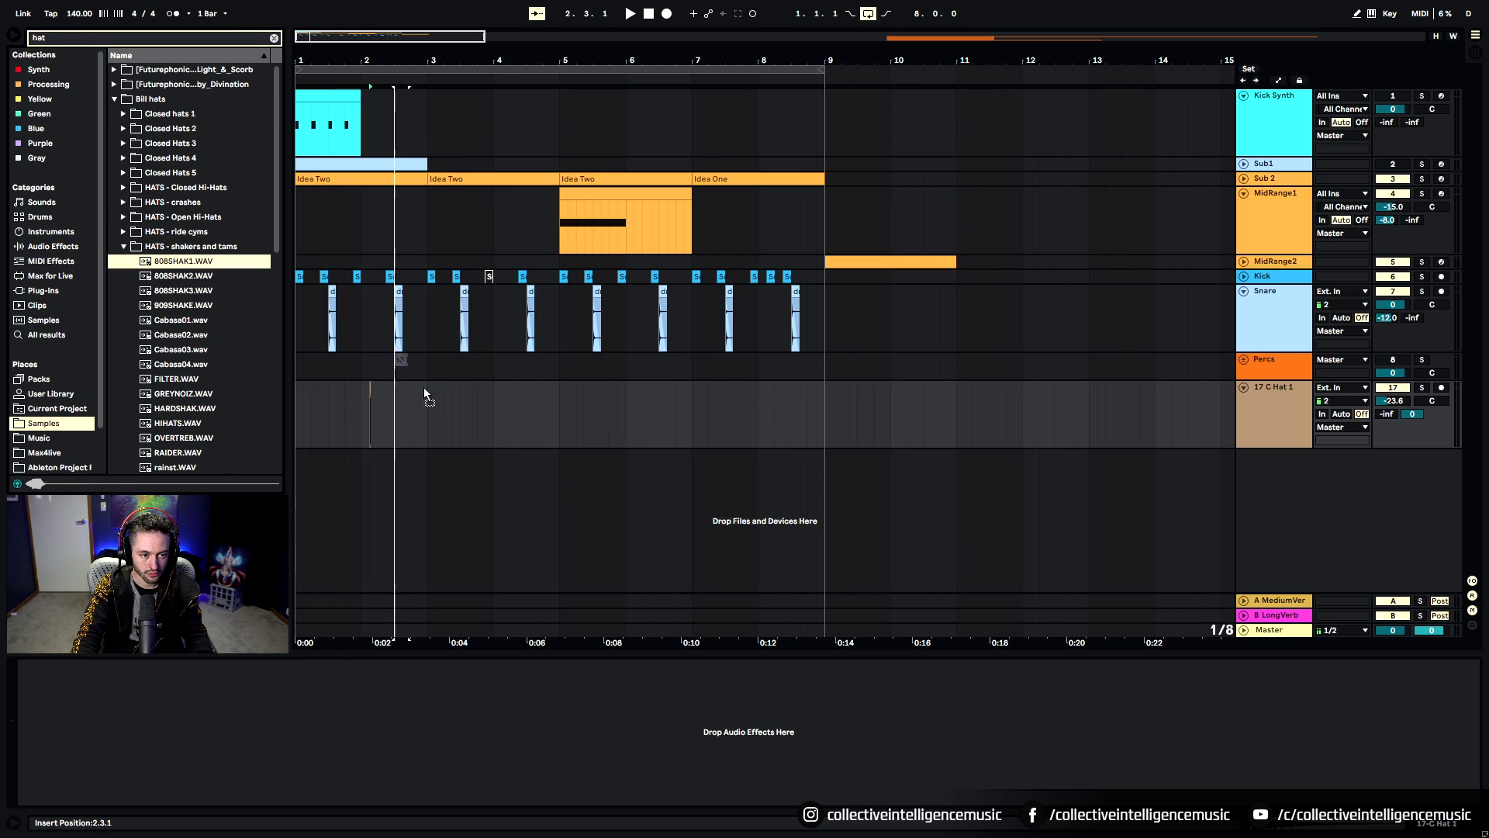
{"action": "left_click_drag", "start_coordinate": [425, 395], "coordinate": [439, 411]}
{"action": "key", "text": "space"}
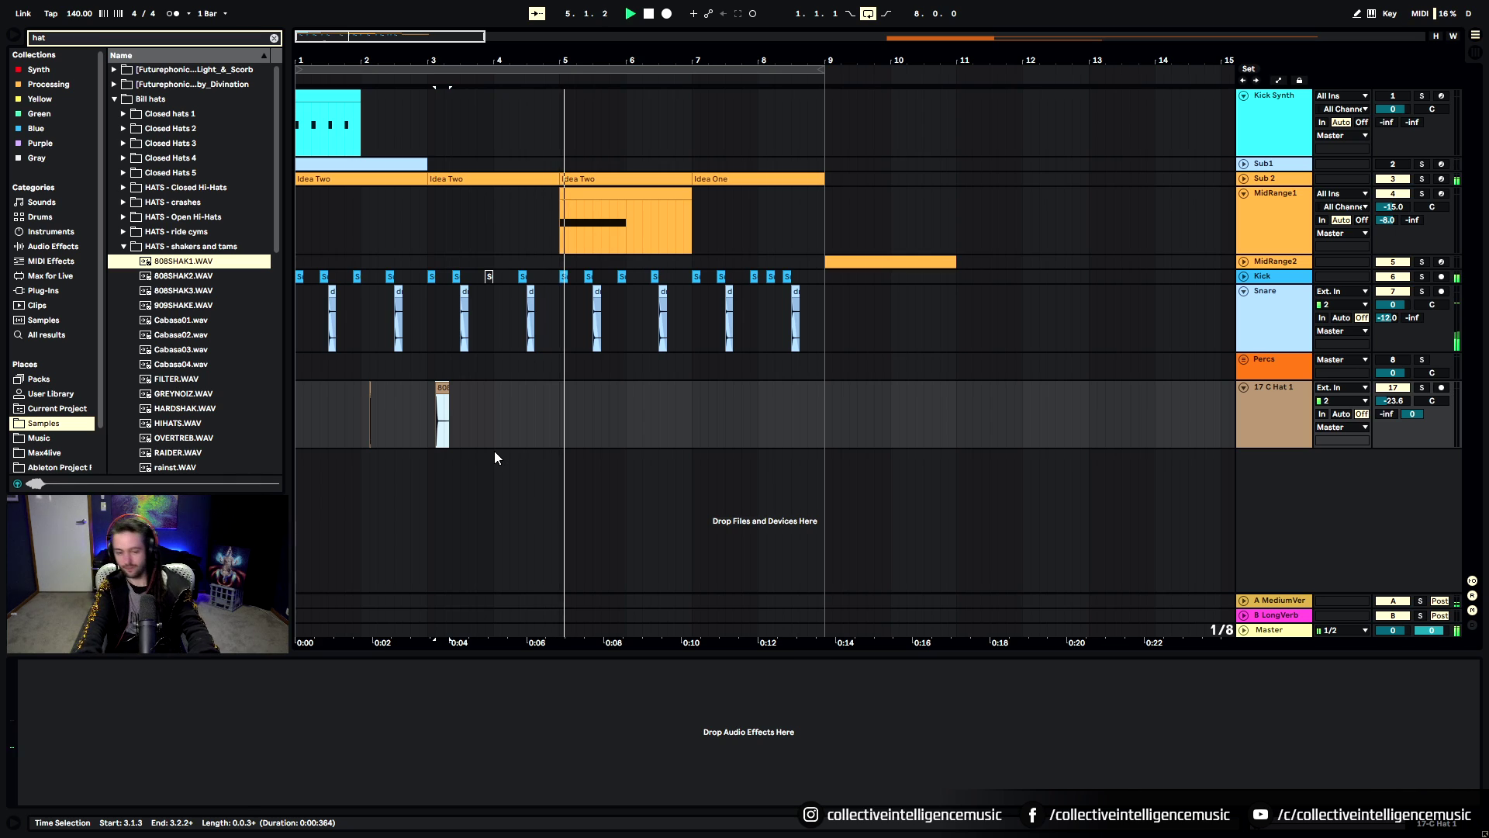
Delete the closed hat clip within the 1.1.1 to 2.3.1 range of the C Hat 1 track
{"action": "left_click_drag", "start_coordinate": [392, 409], "coordinate": [259, 397]}
{"action": "key", "text": "Delete"}
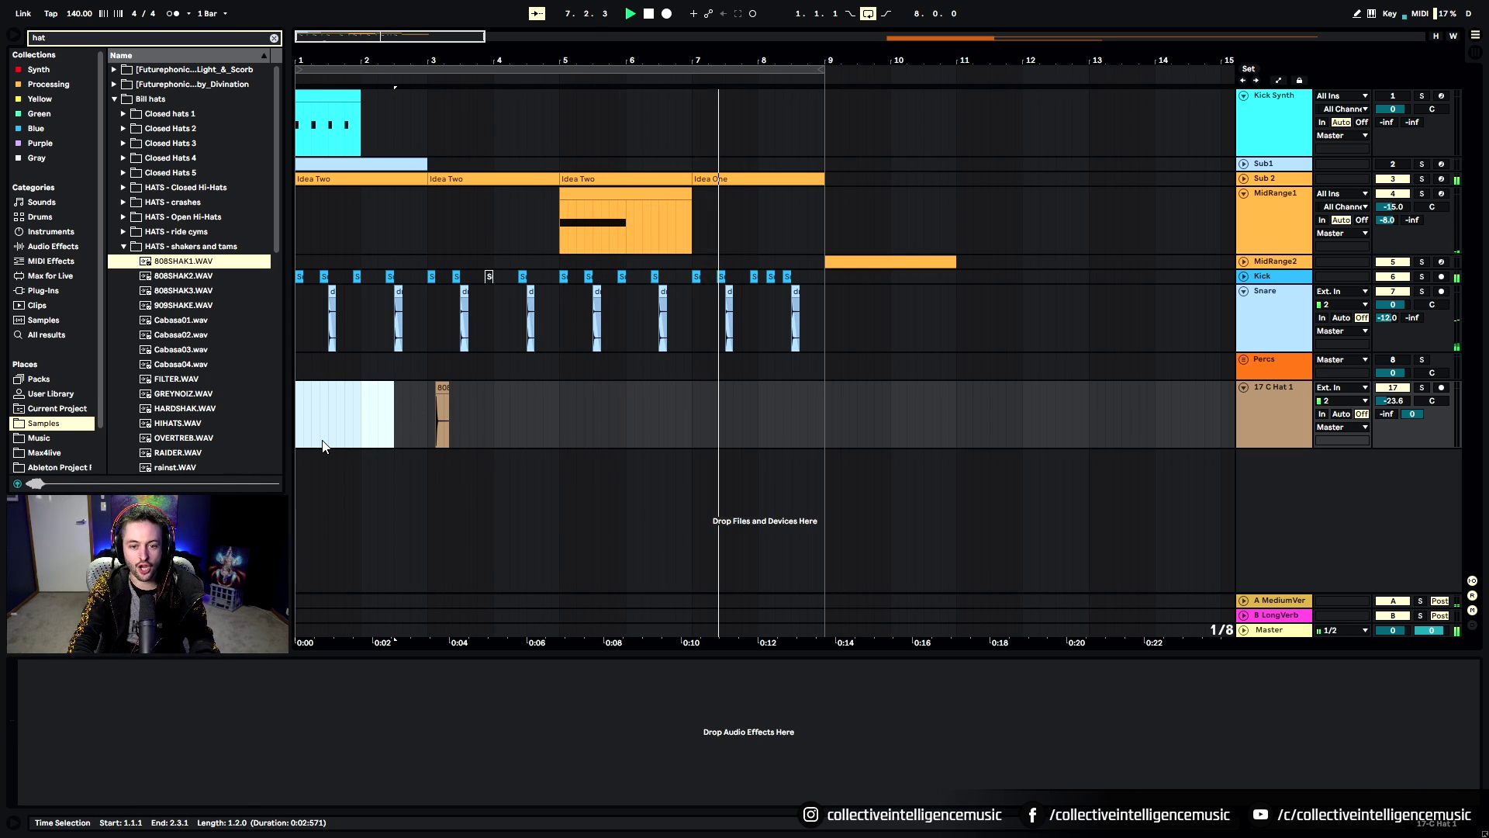
{"action": "left_click", "coordinate": [492, 388]}
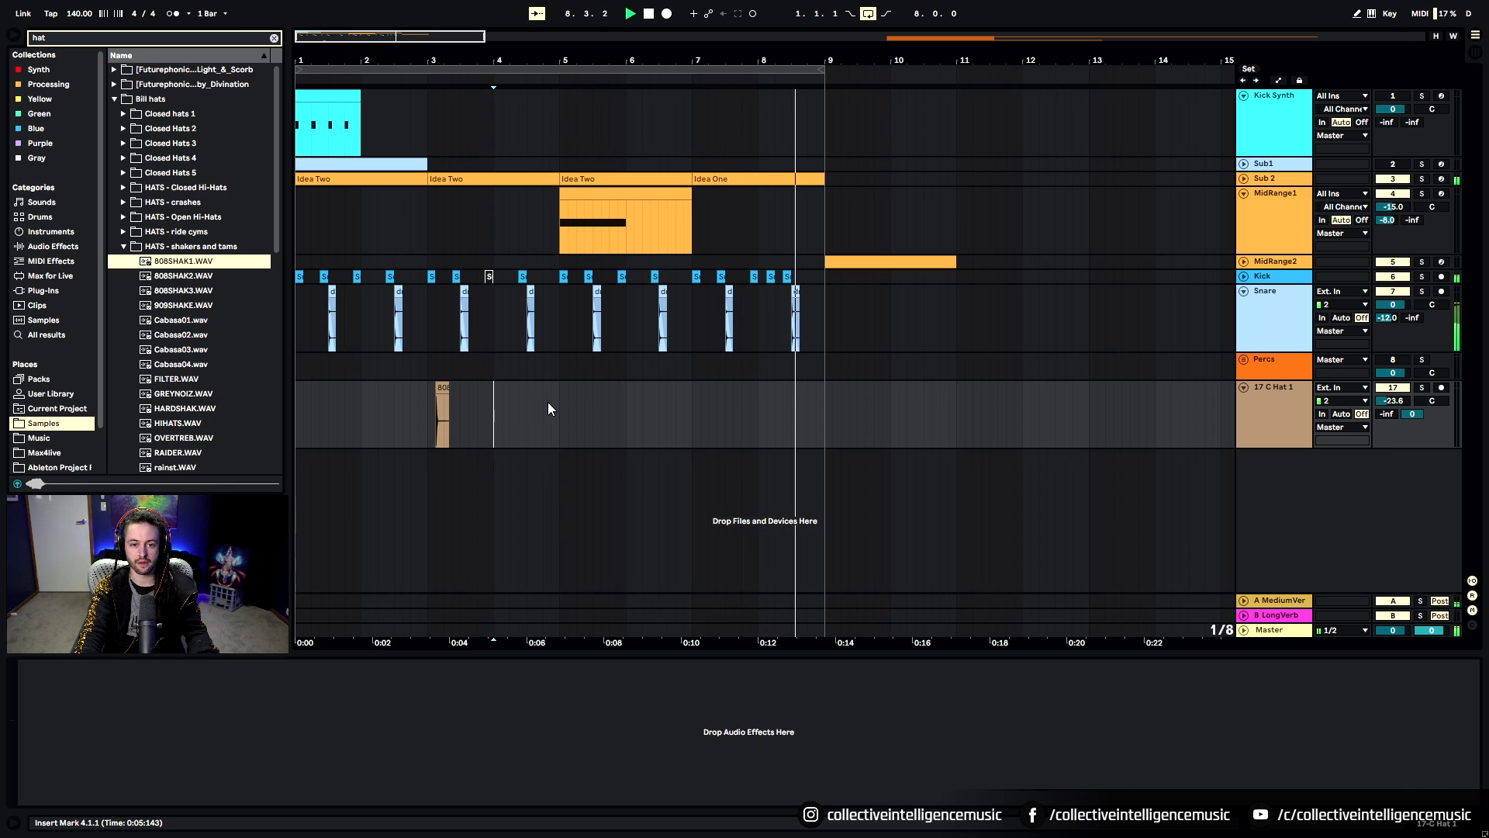
Unfold the Sub 2 track, and inspect the devices on MidRange1 and on the MediumVerb and LongVerb returns
{"action": "left_click", "coordinate": [1243, 178]}
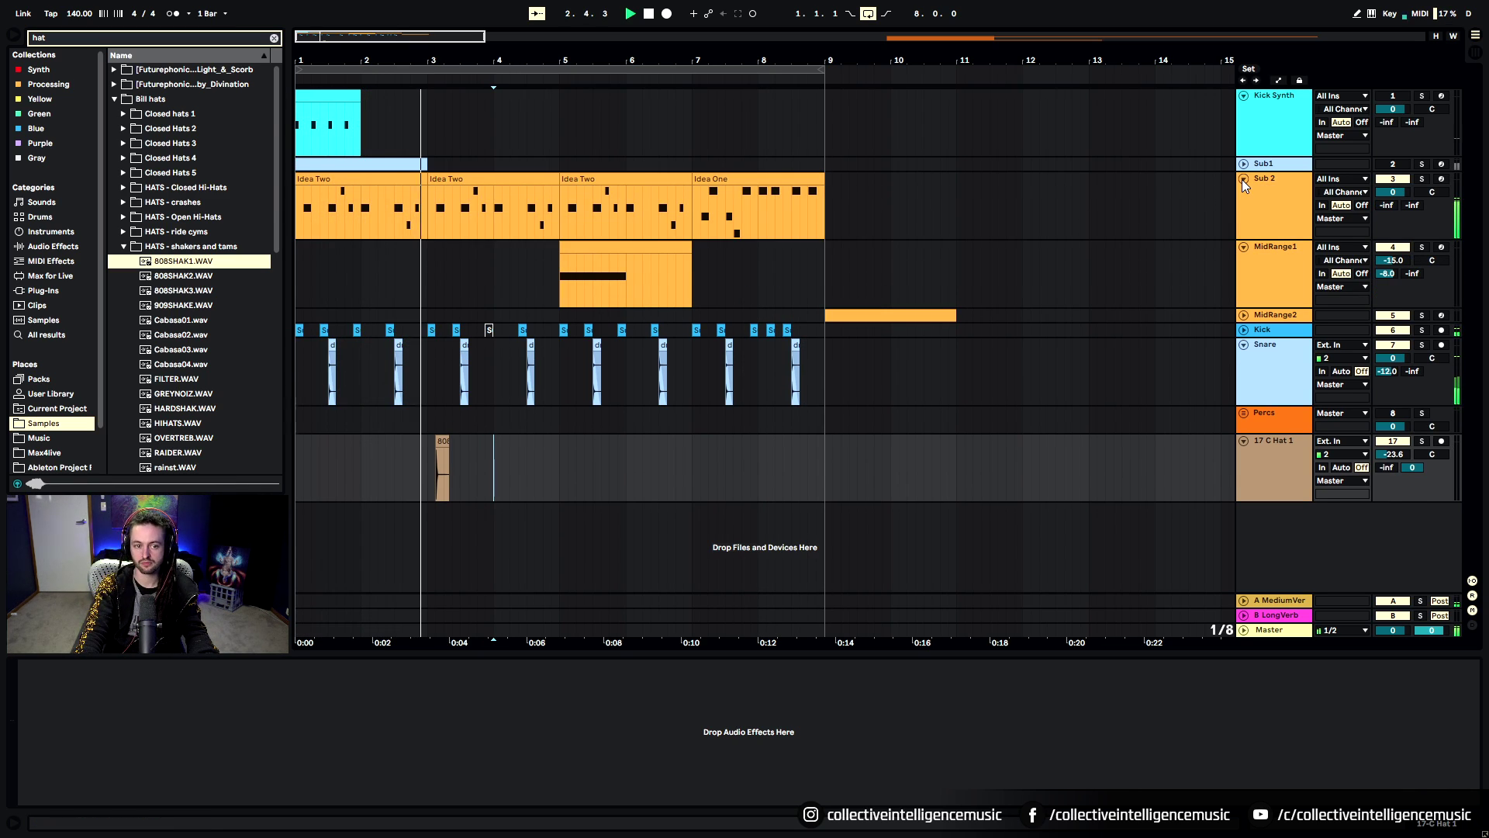
{"action": "left_click", "coordinate": [602, 252]}
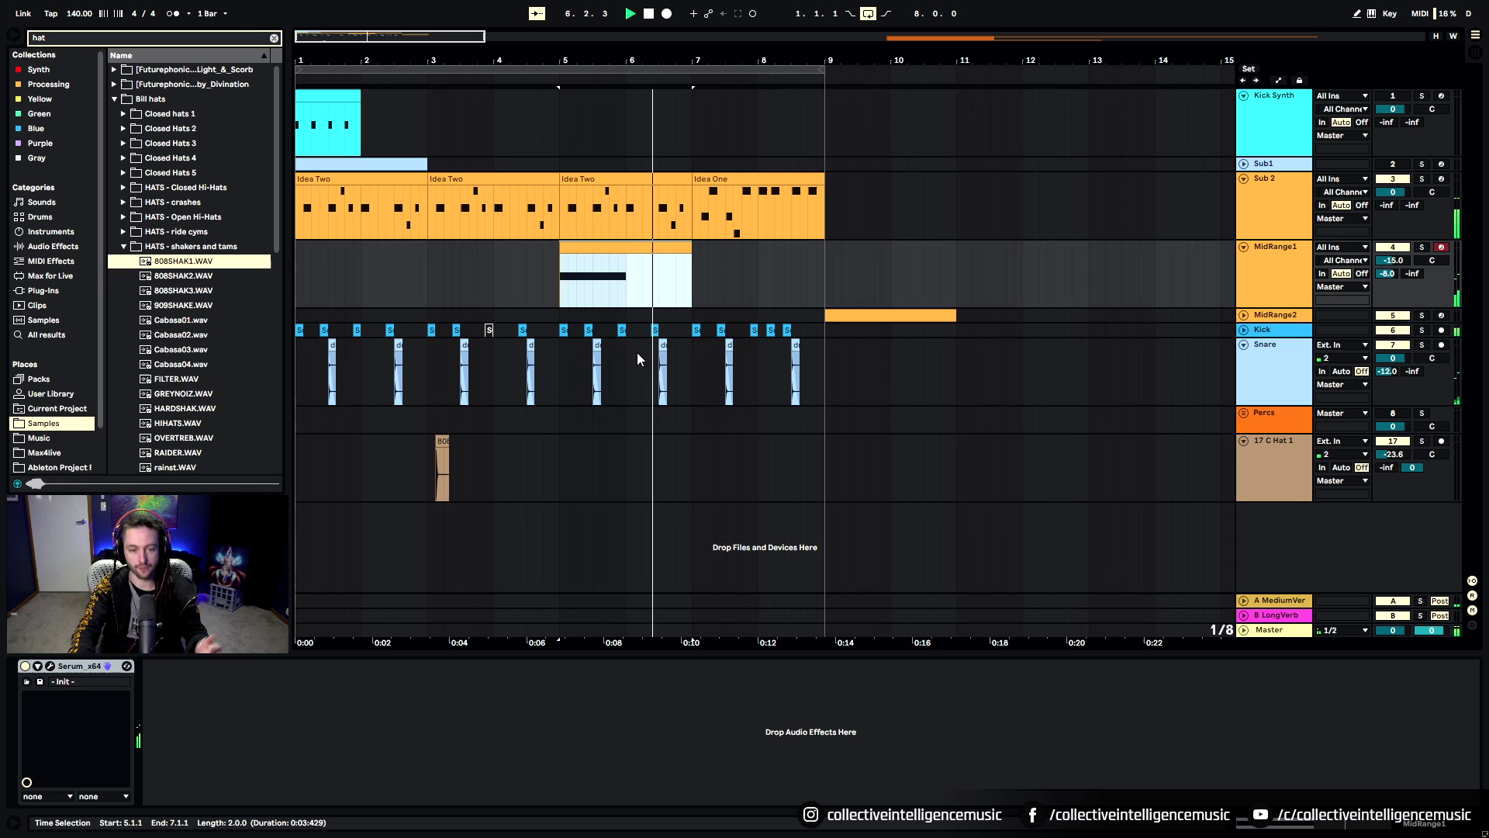
{"action": "left_click", "coordinate": [1302, 616]}
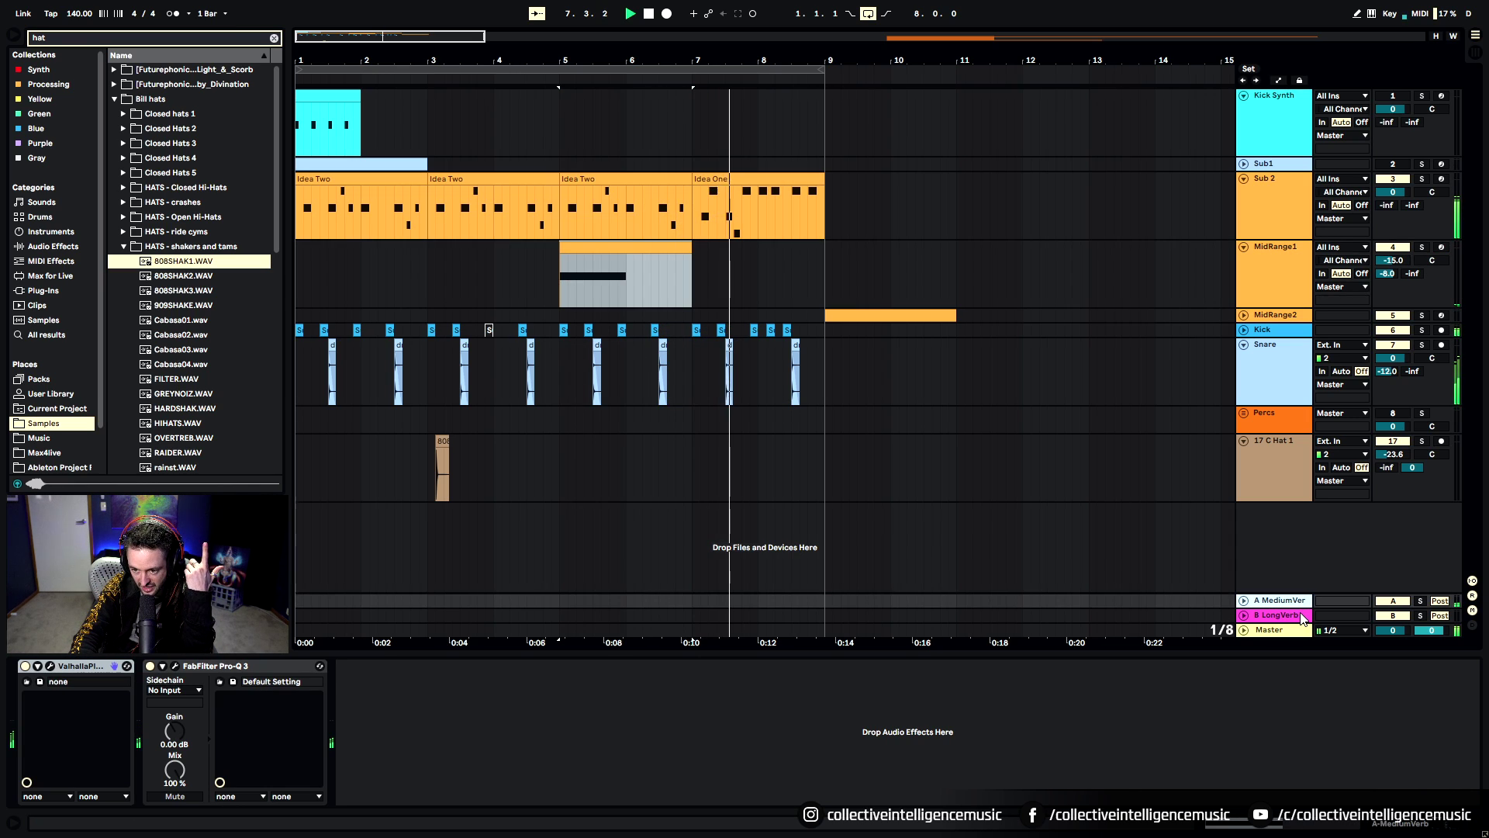
{"action": "left_click", "coordinate": [1303, 618]}
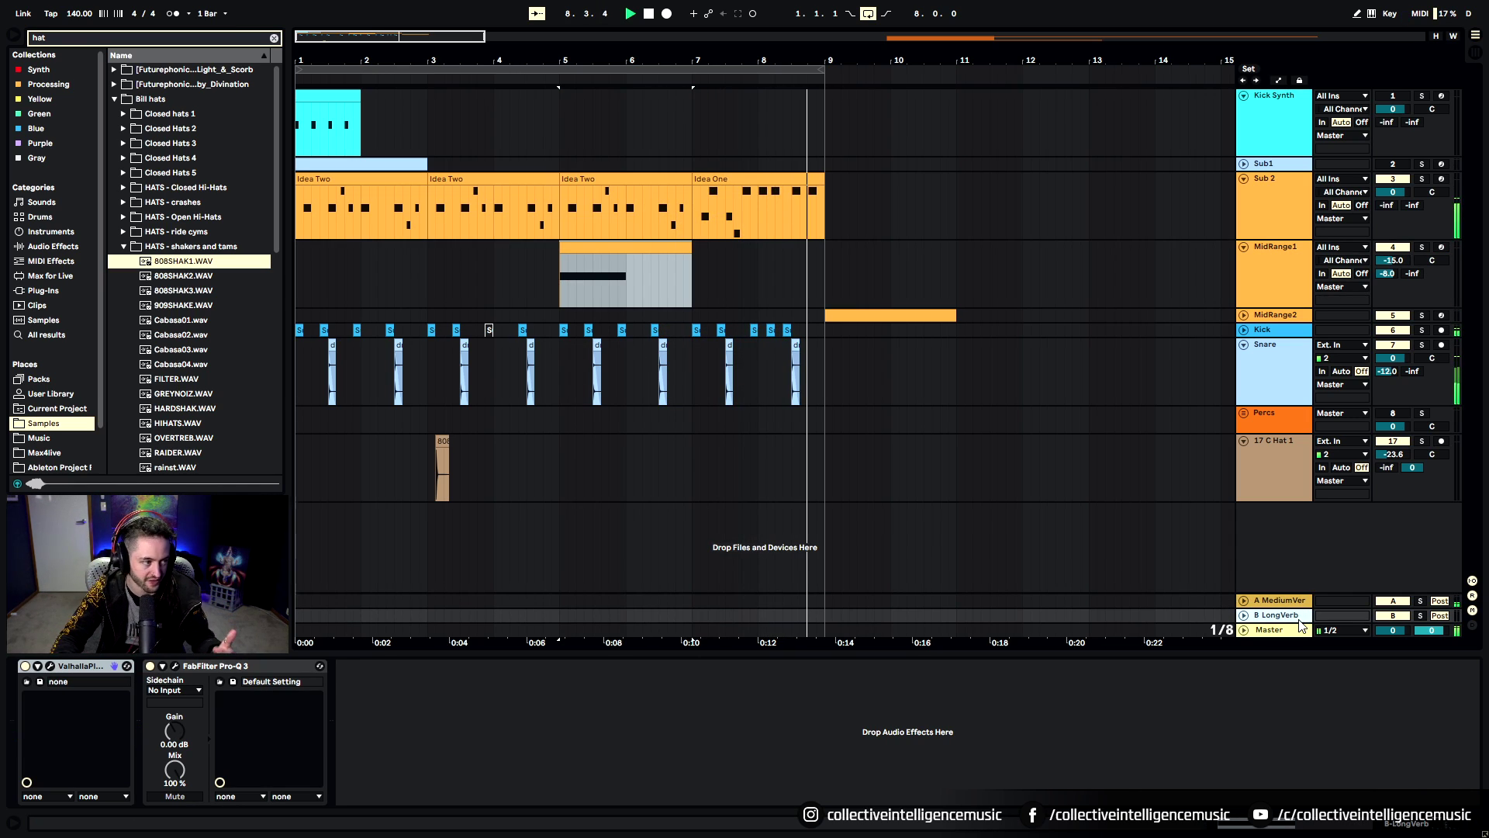